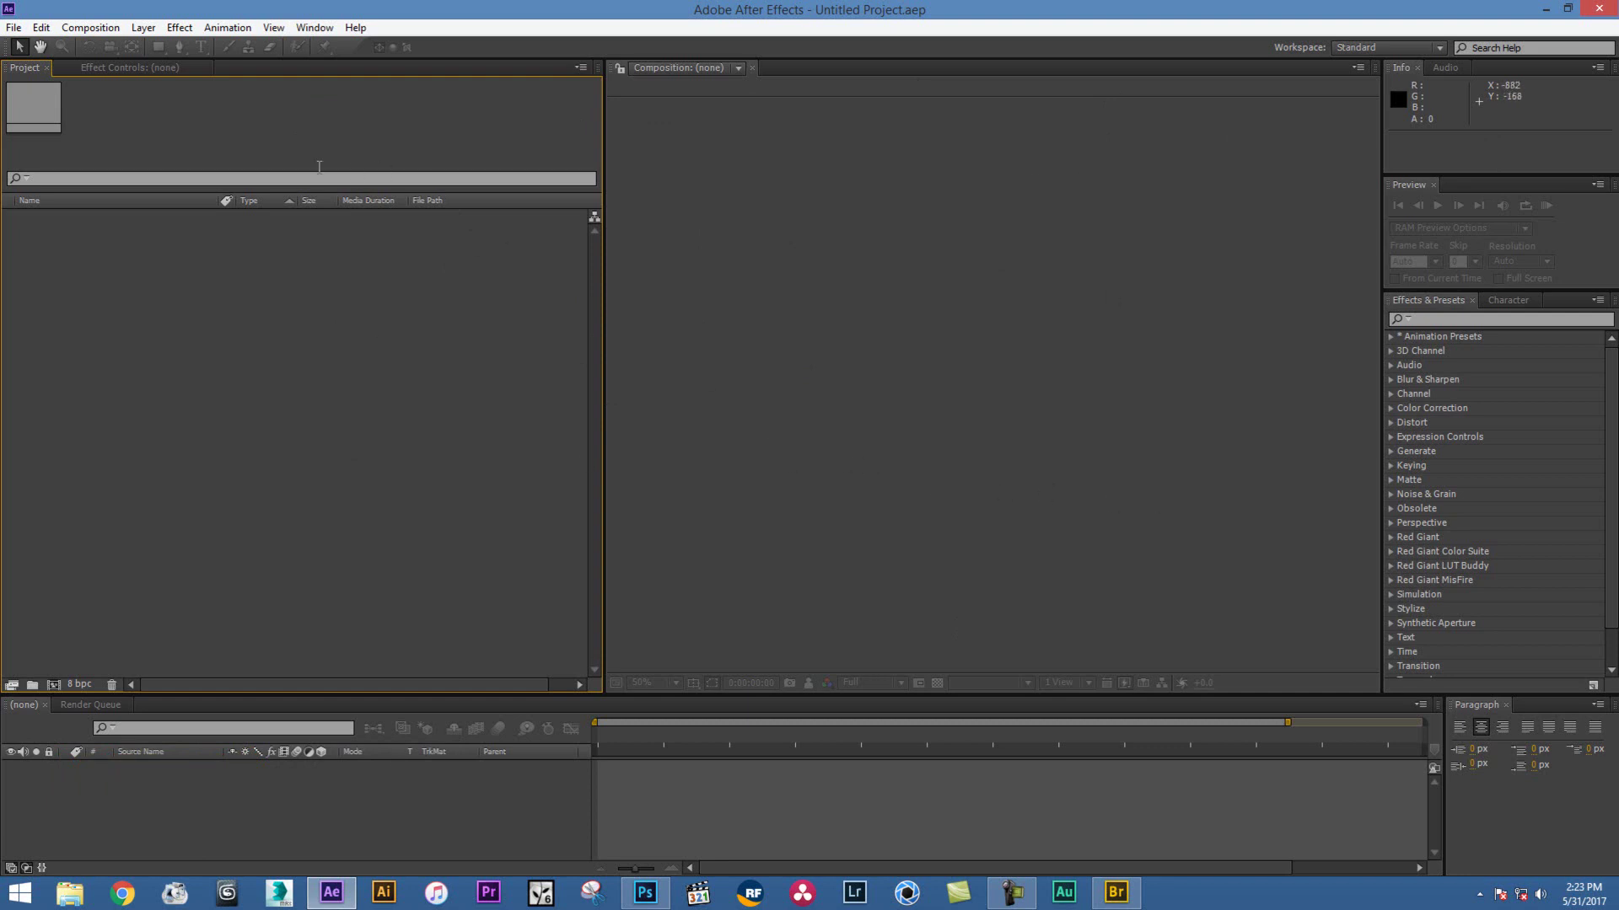
Glance through the Composition menu, then show the File > Import submenu
{"action": "left_click", "coordinate": [101, 27]}
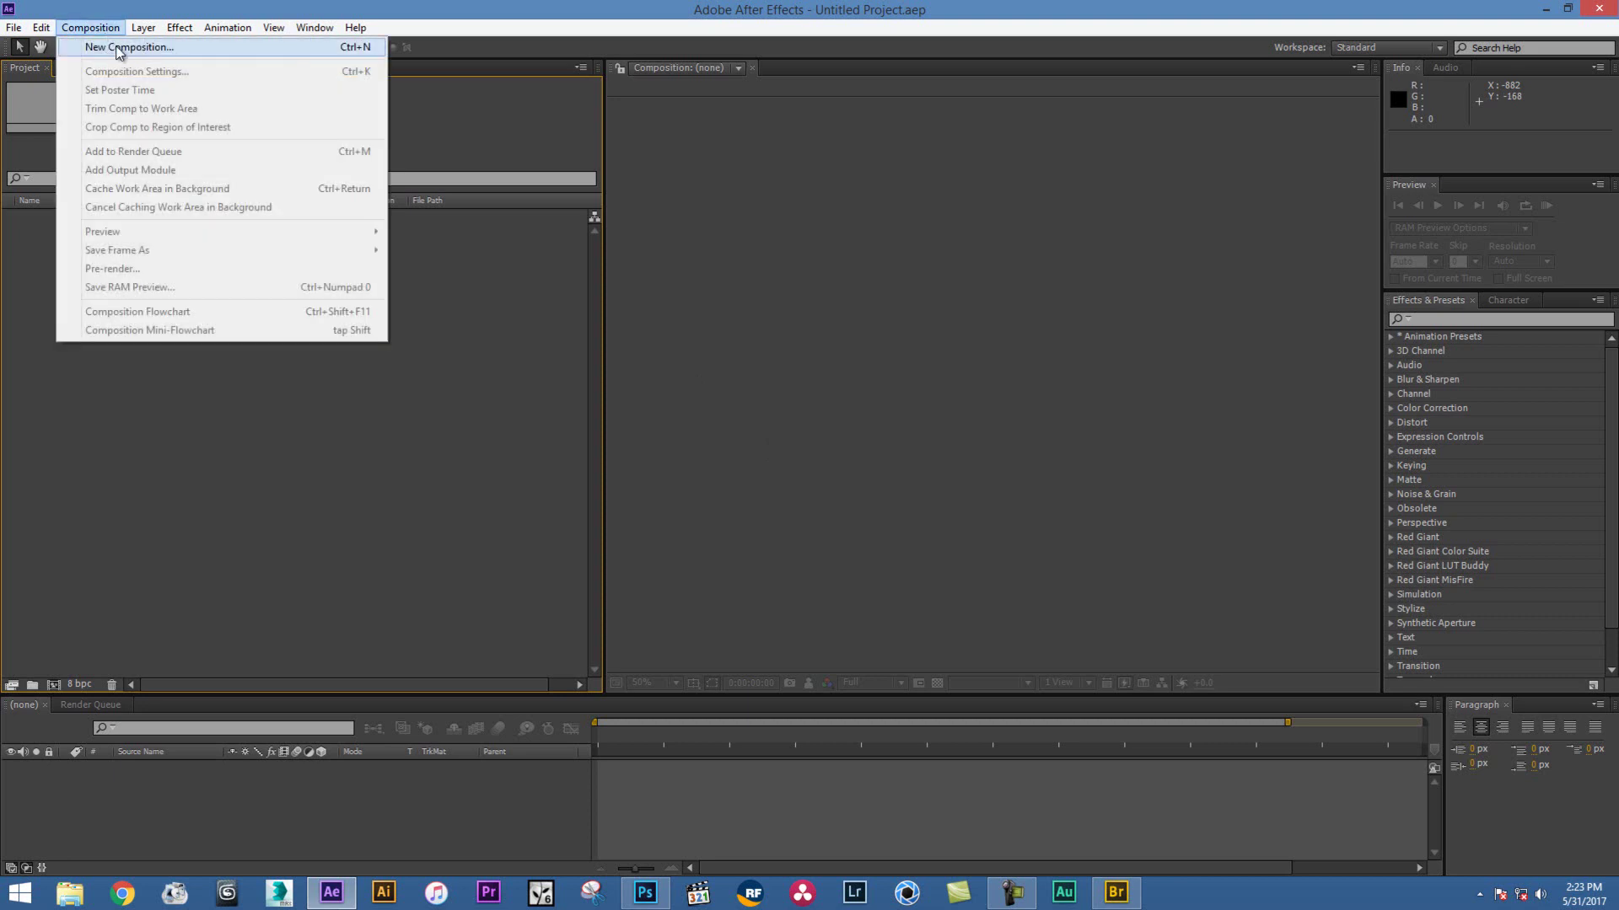
{"action": "left_click", "coordinate": [782, 8]}
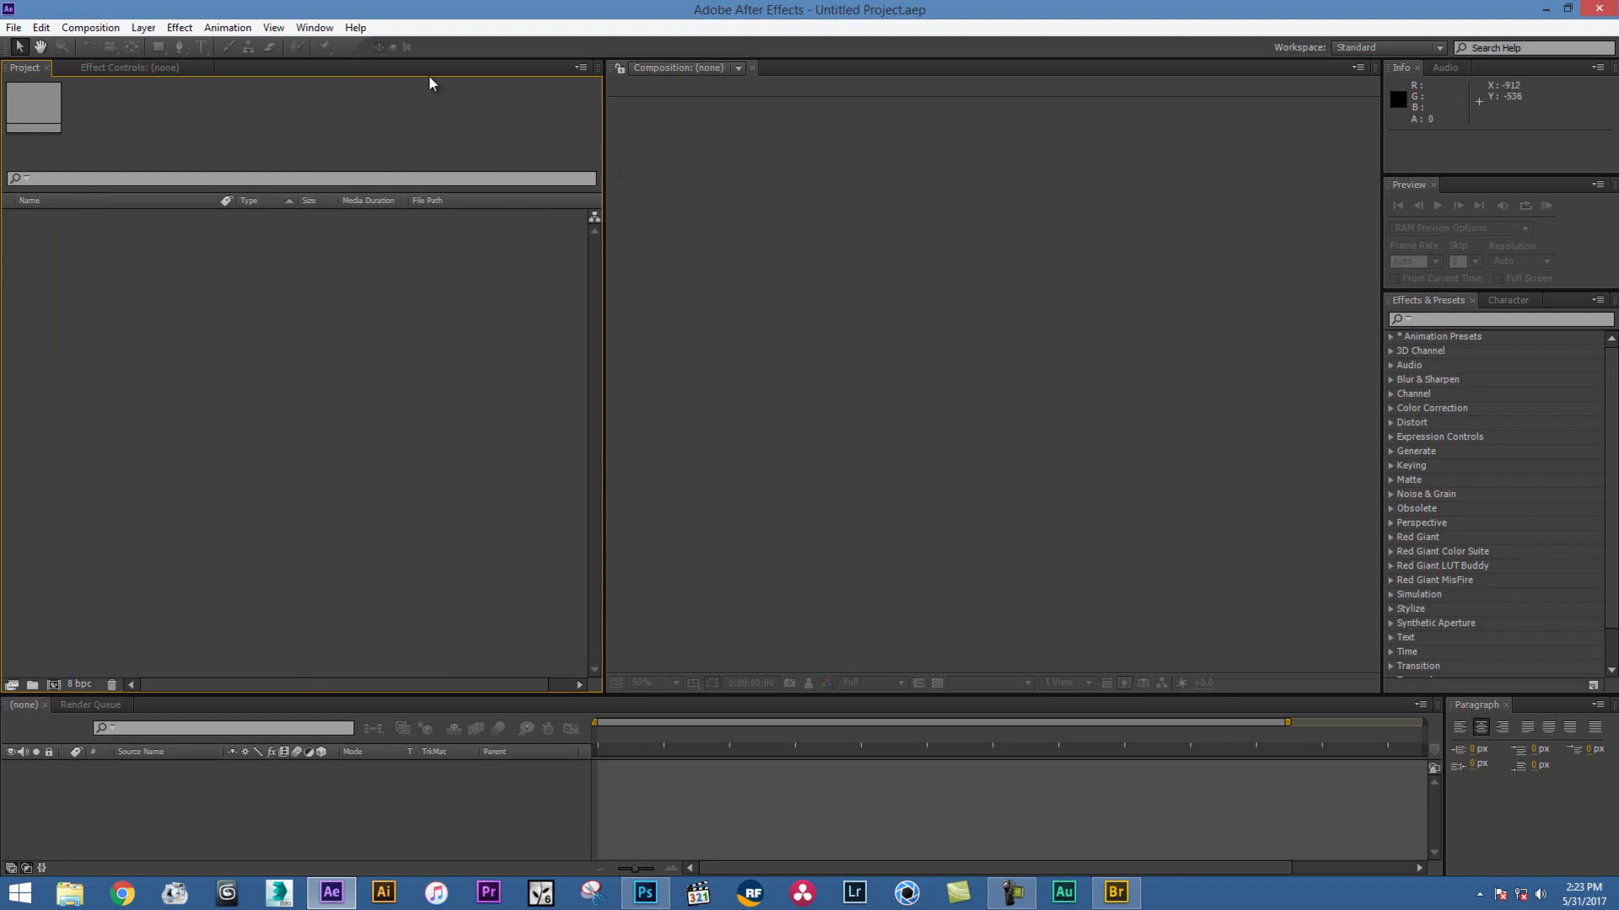
{"action": "left_click", "coordinate": [13, 30]}
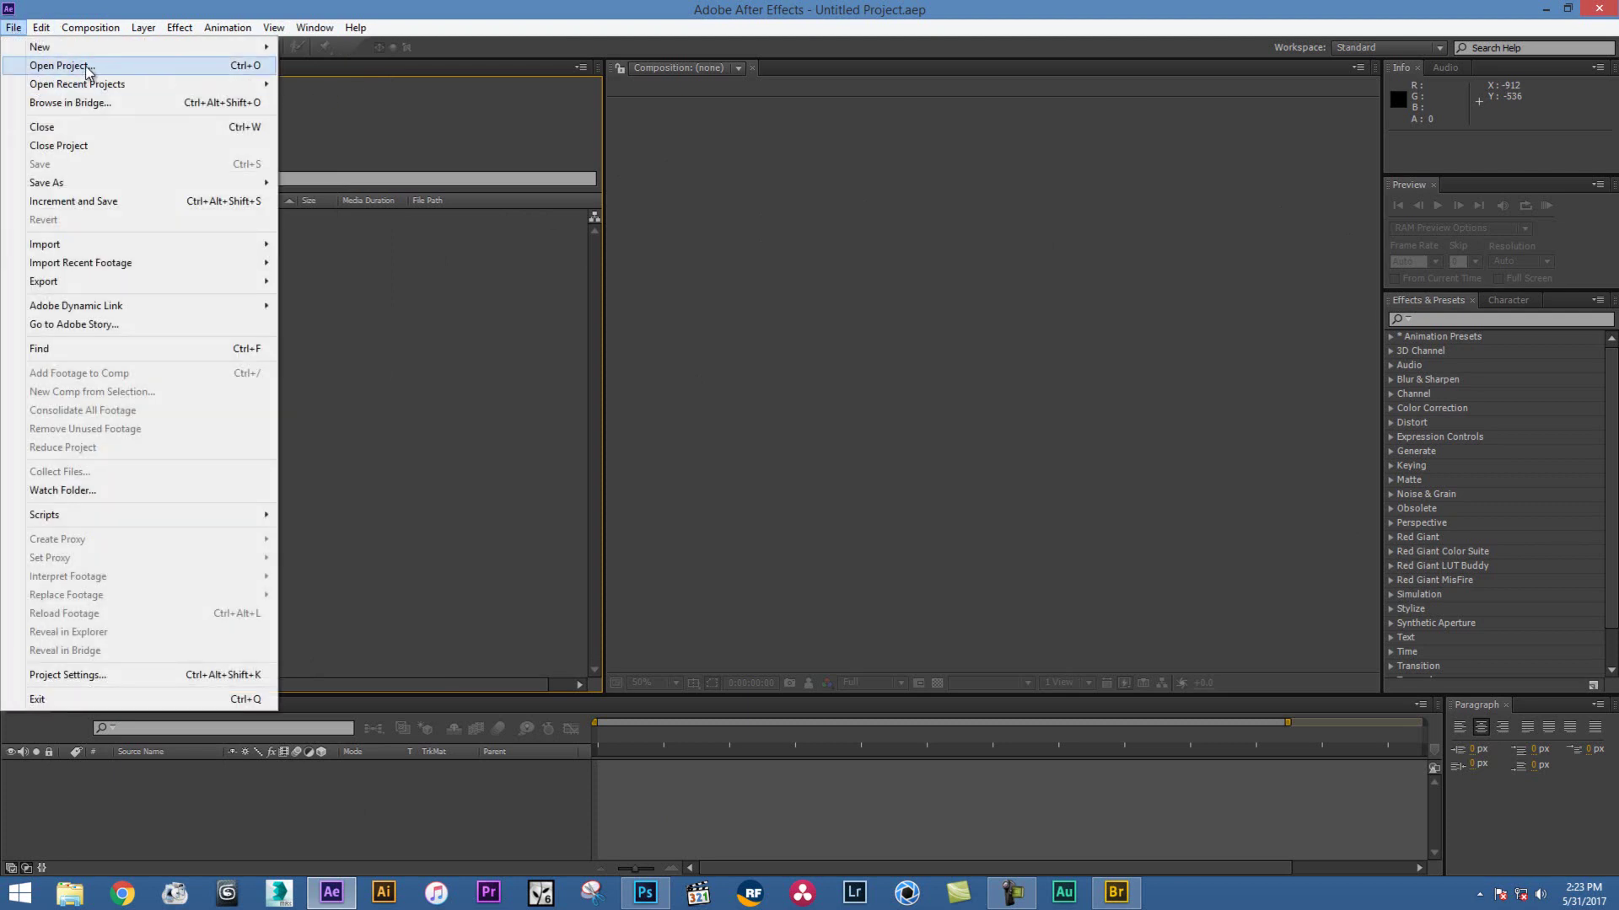
{"action": "mouse_move", "coordinate": [87, 184]}
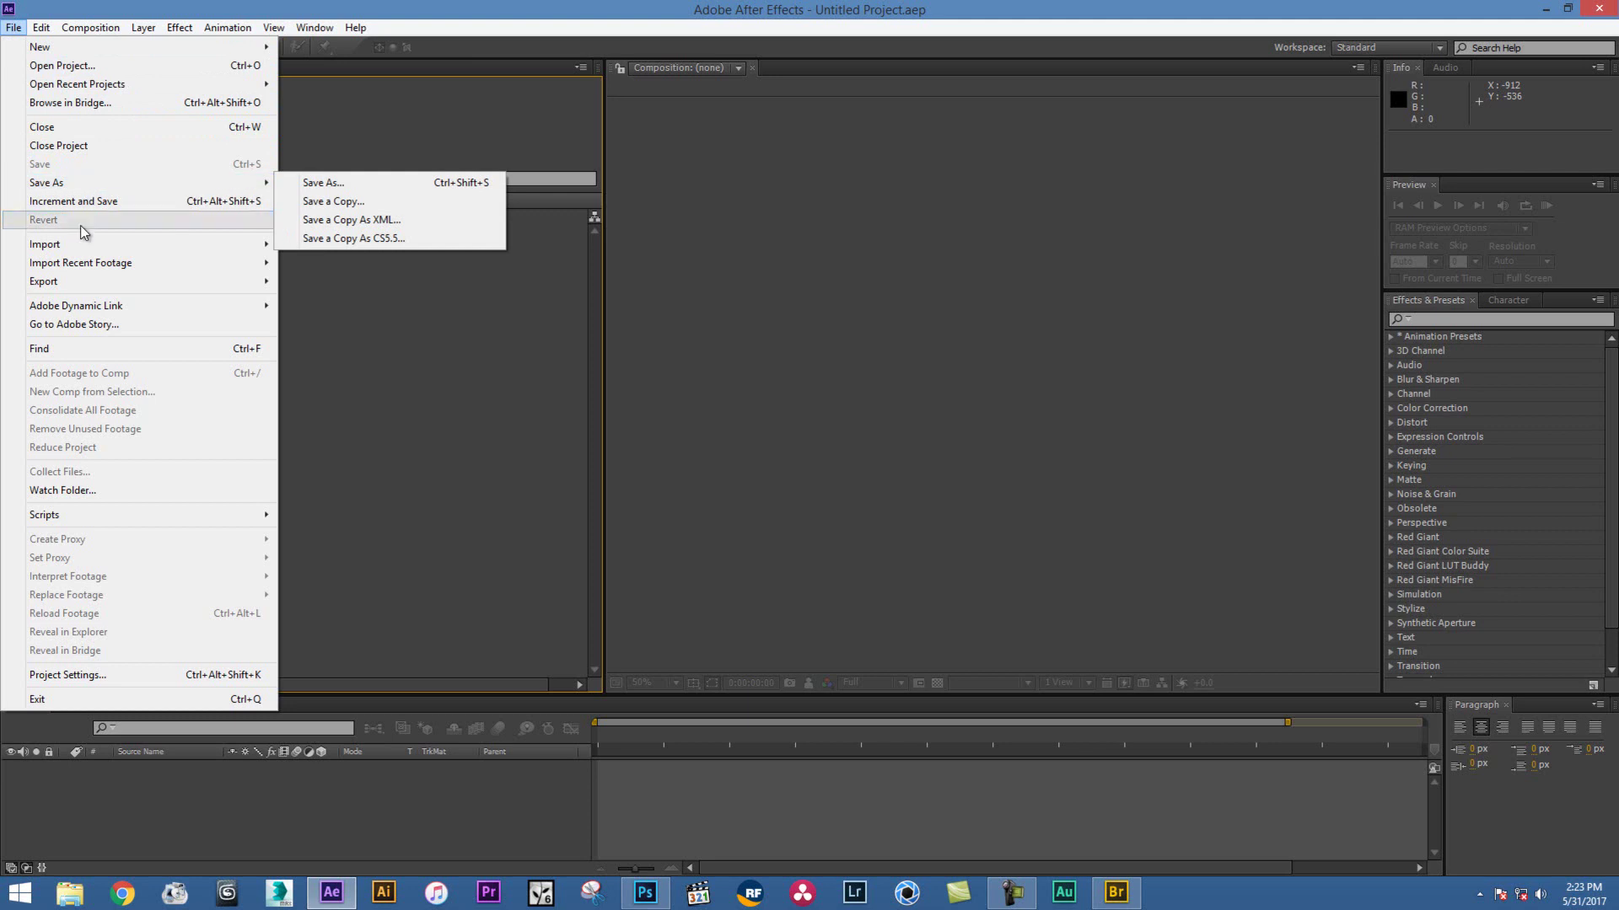
{"action": "mouse_move", "coordinate": [84, 246]}
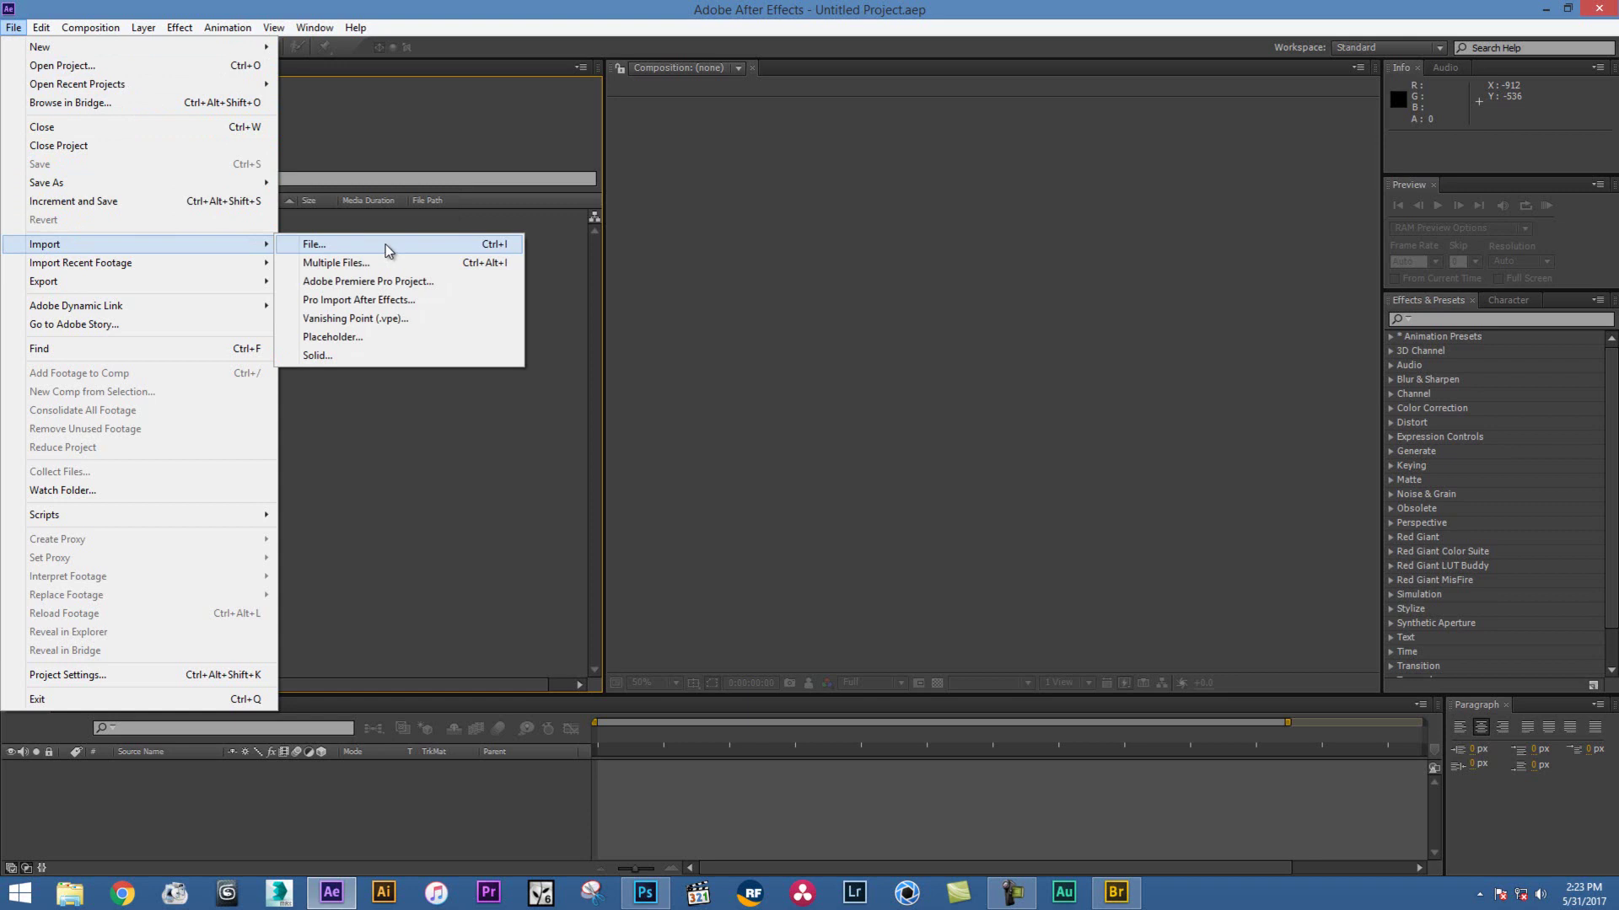
{"action": "left_click", "coordinate": [386, 245]}
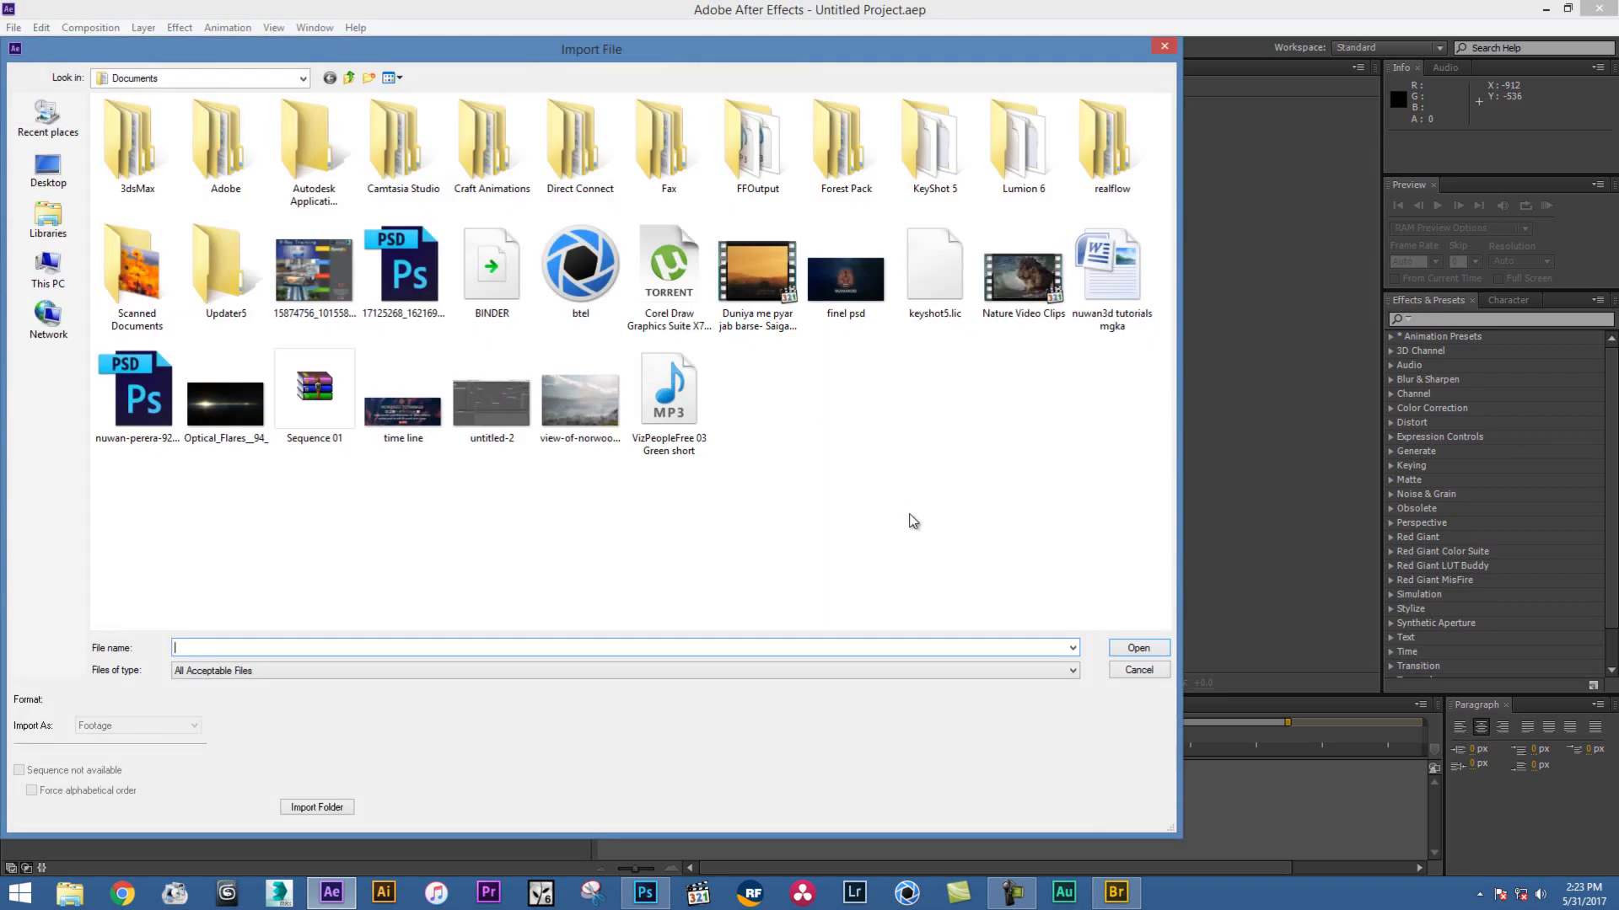
{"action": "left_click", "coordinate": [978, 672]}
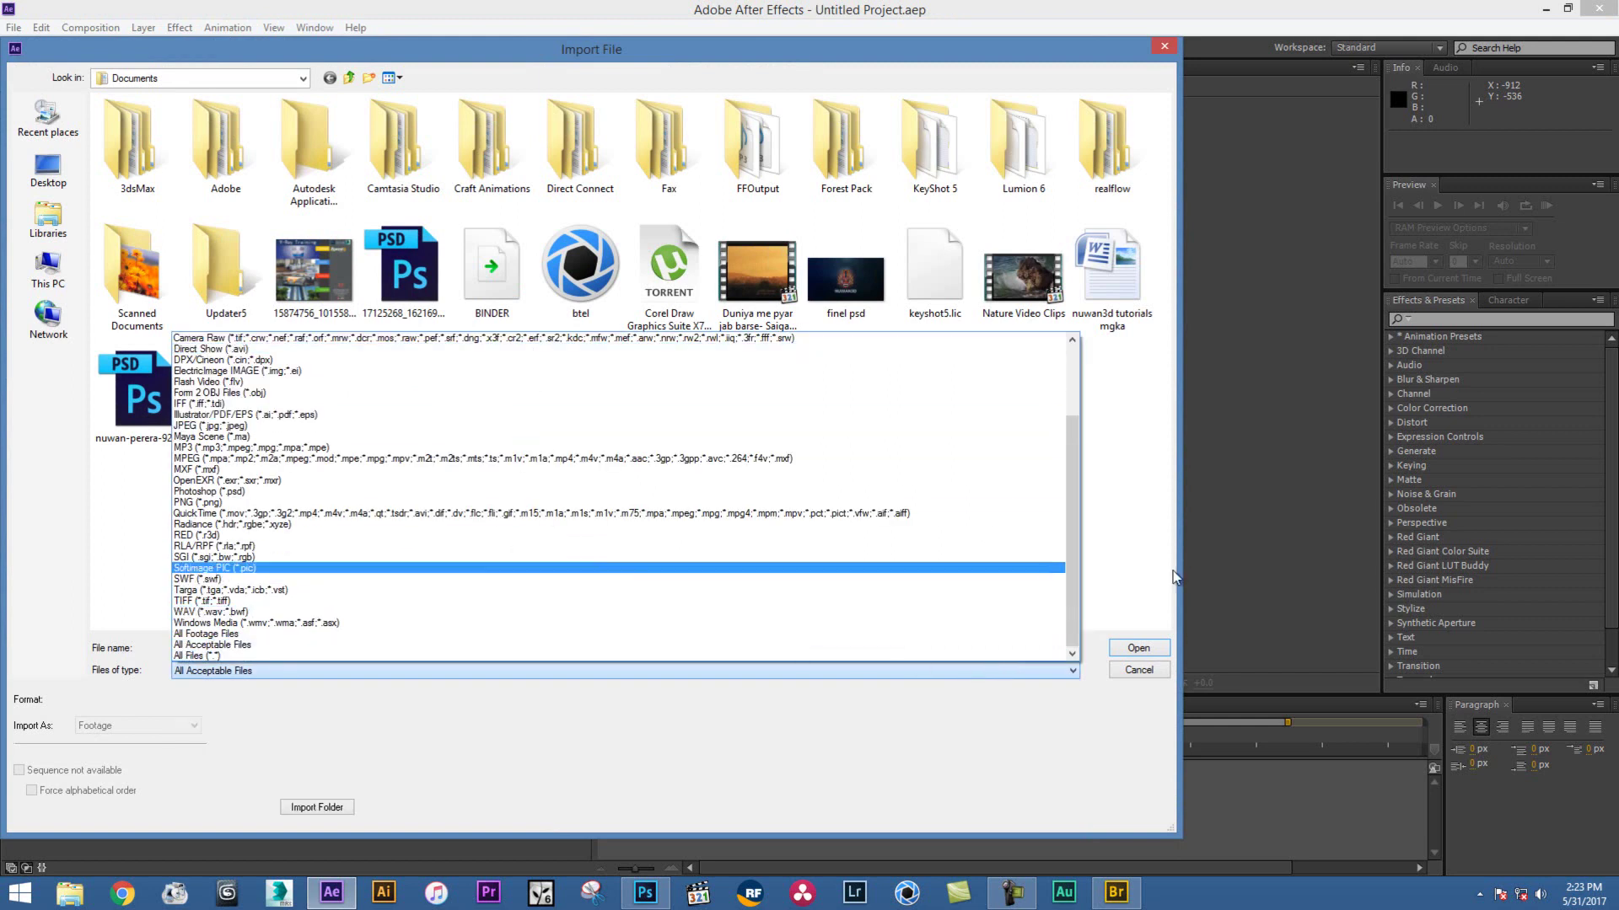
{"action": "left_click", "coordinate": [1143, 580]}
{"action": "left_click", "coordinate": [1140, 670]}
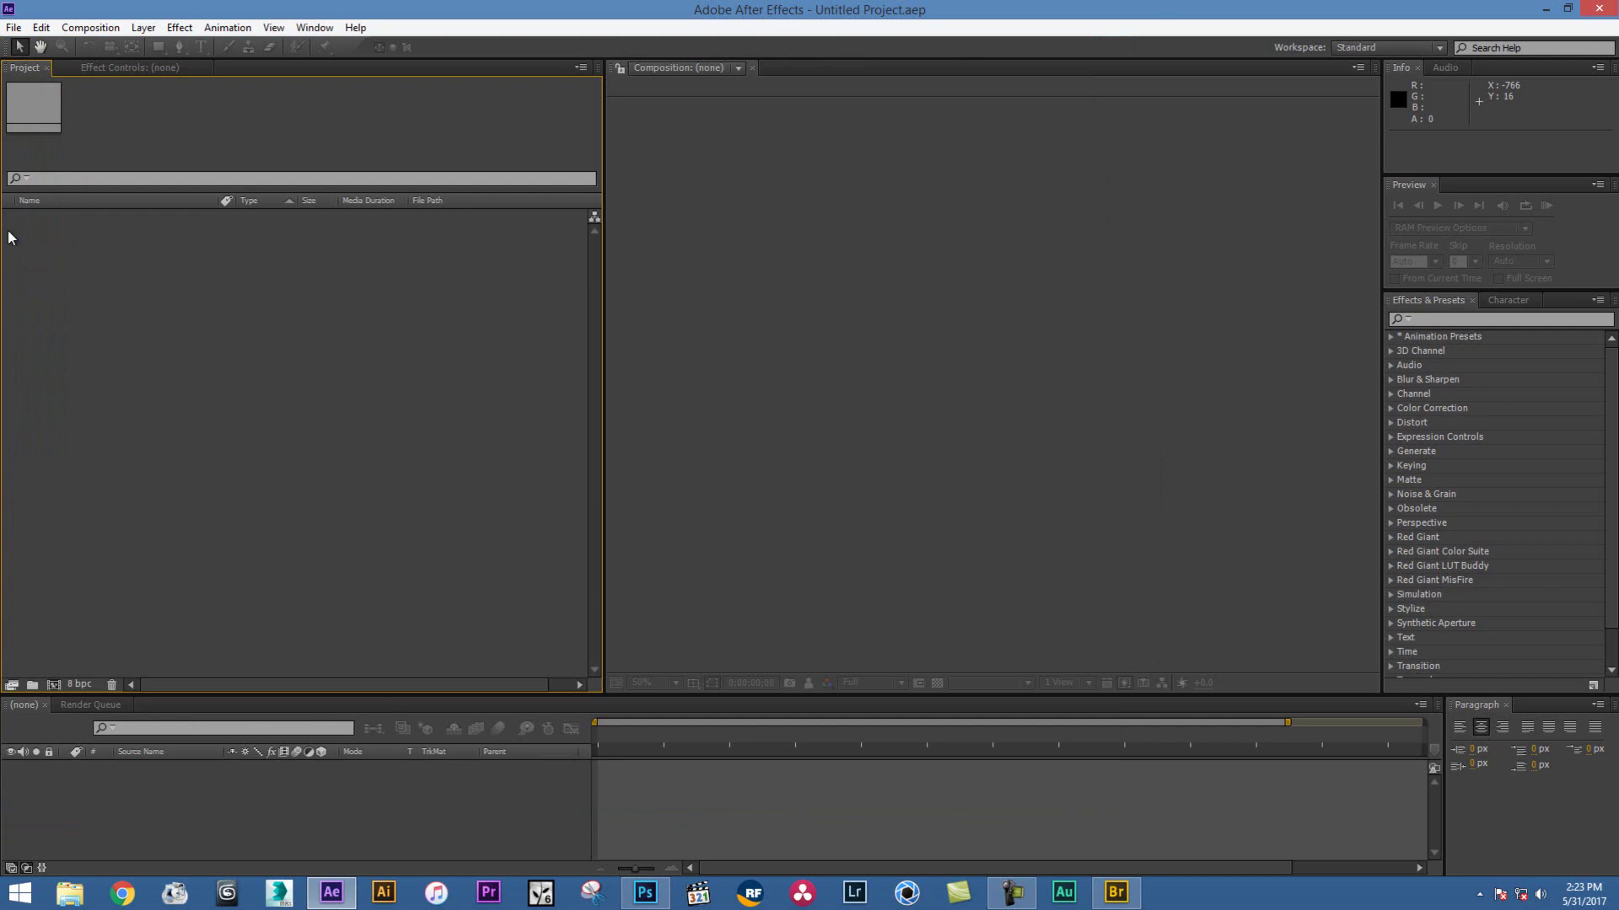
{"action": "double_click", "coordinate": [148, 296]}
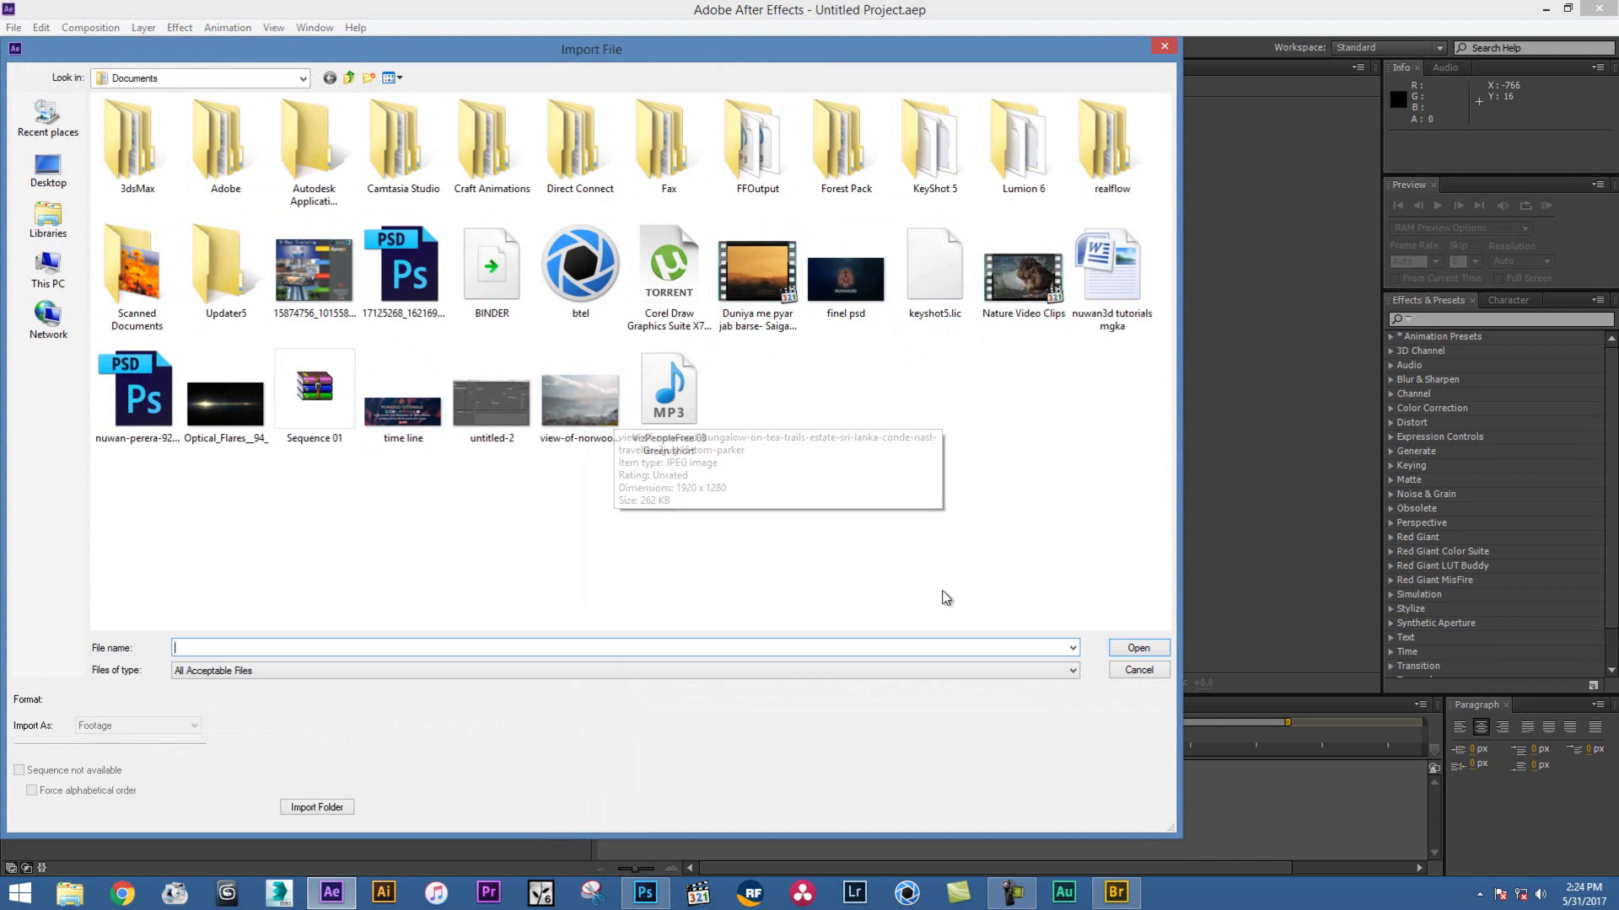
{"action": "left_click", "coordinate": [1123, 681]}
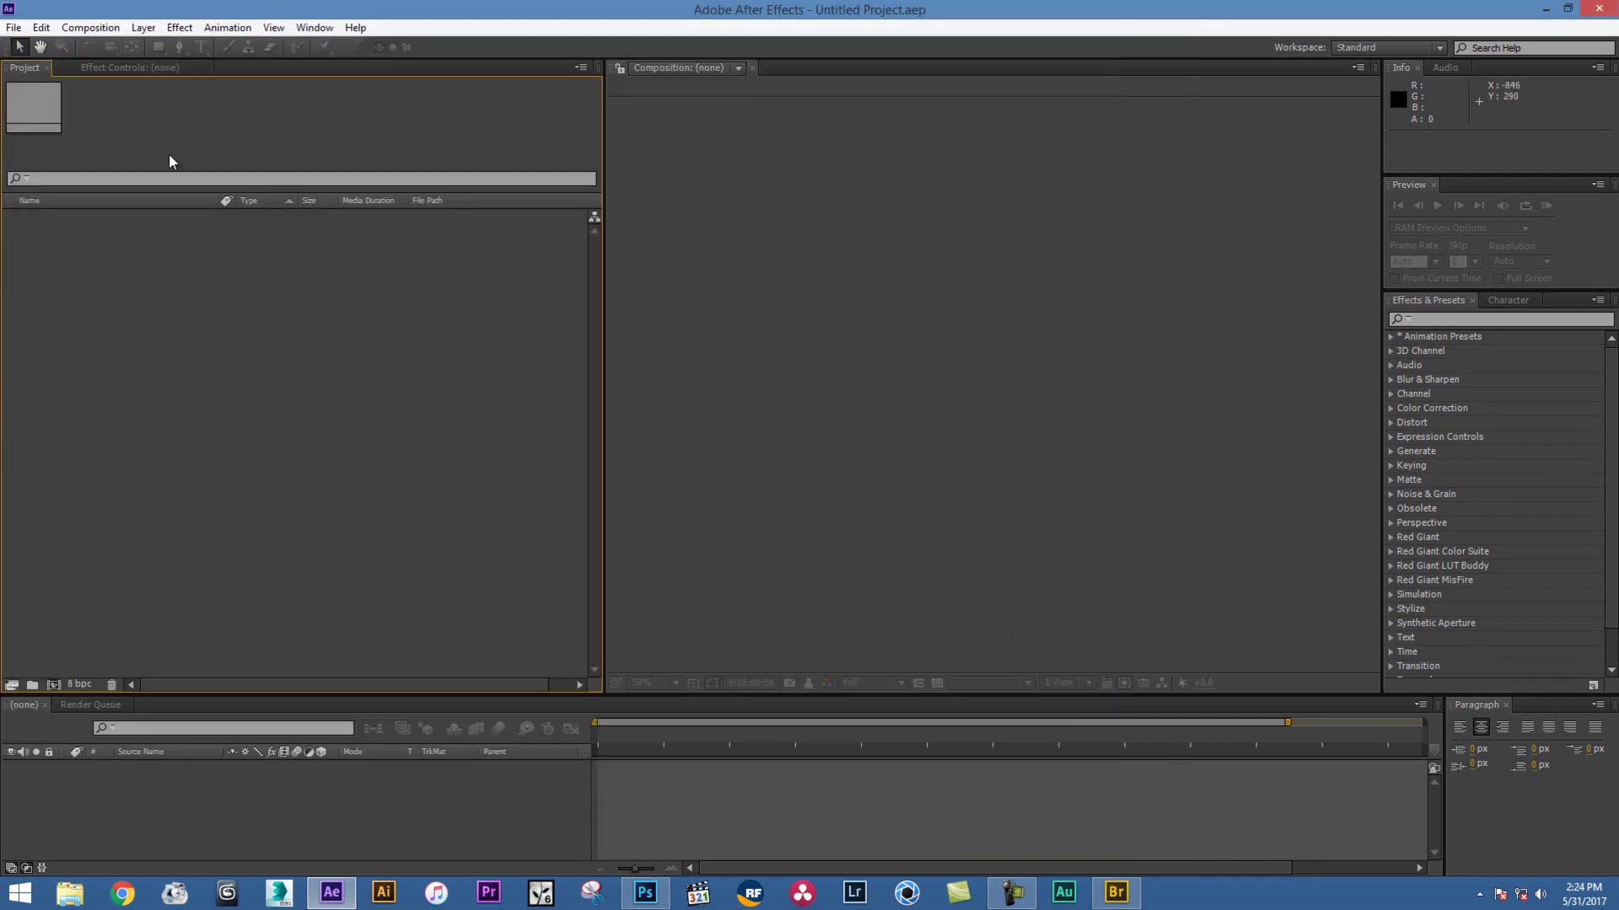
Show Effect Controls in the left panel and the Character panel on the right
{"action": "left_click", "coordinate": [103, 67]}
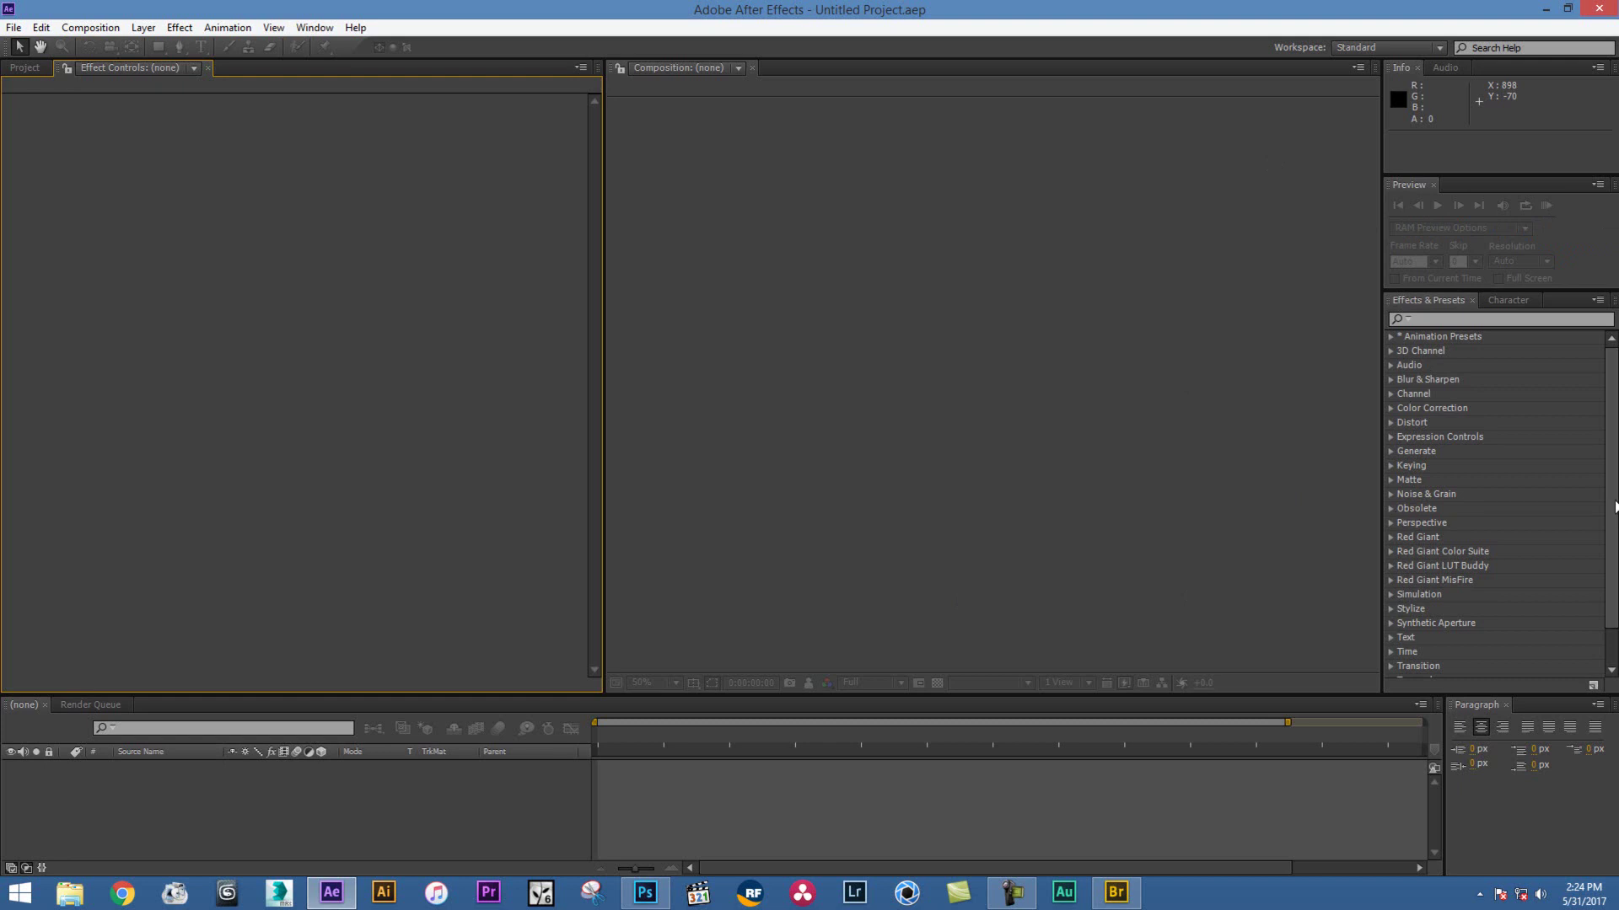
{"action": "scroll", "coordinate": [1408, 619], "scroll_direction": "down", "scroll_amount": 1}
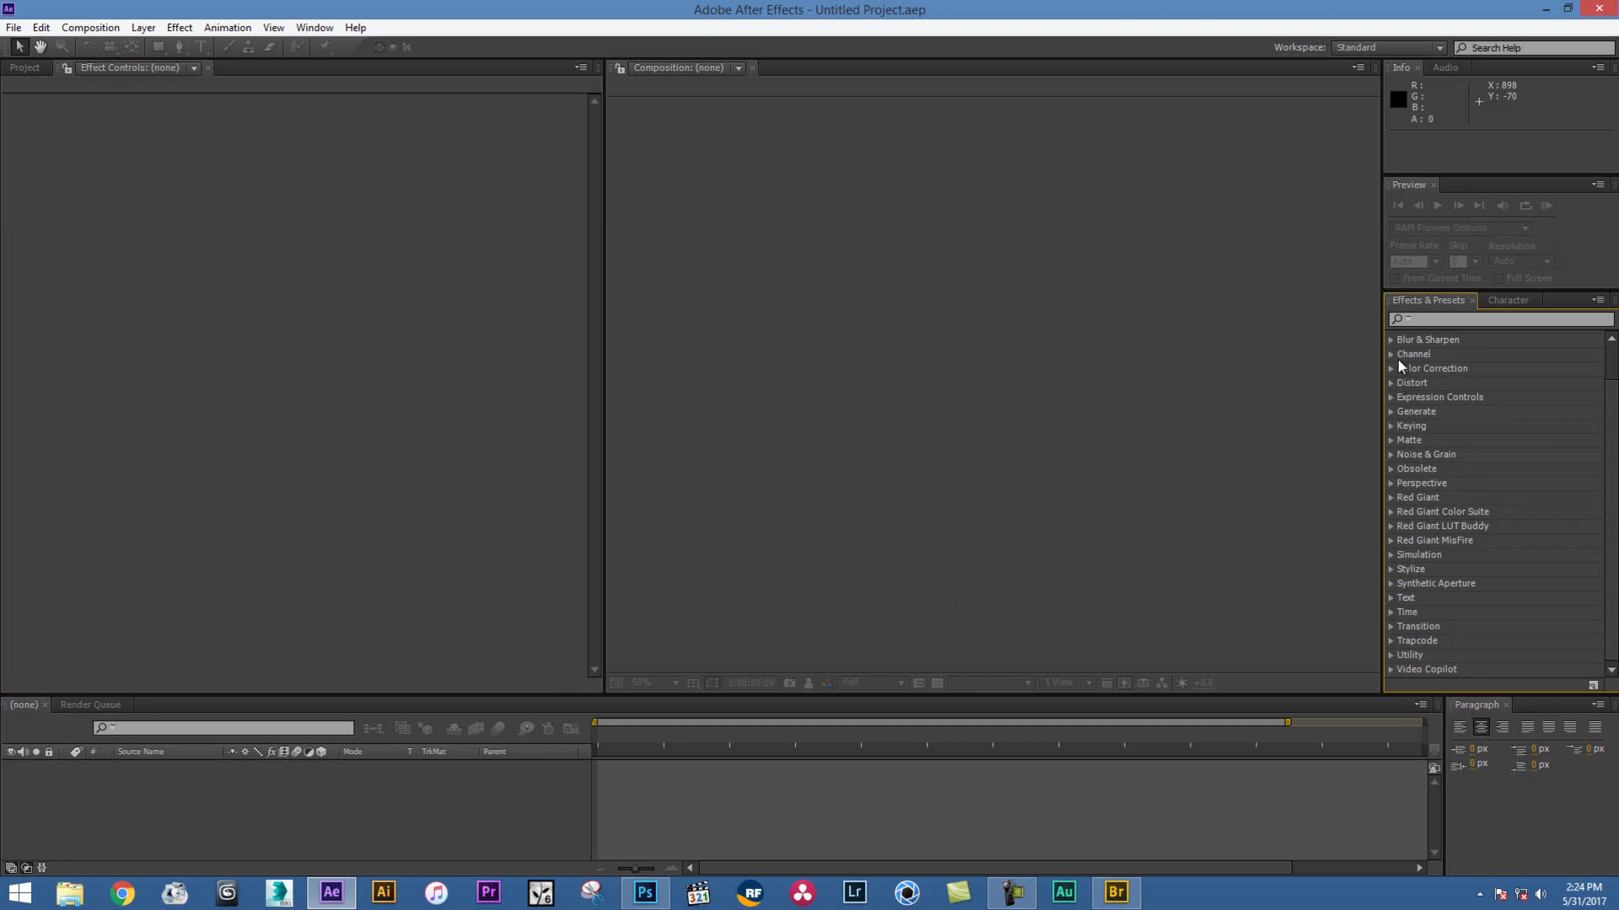
{"action": "left_click", "coordinate": [1508, 302]}
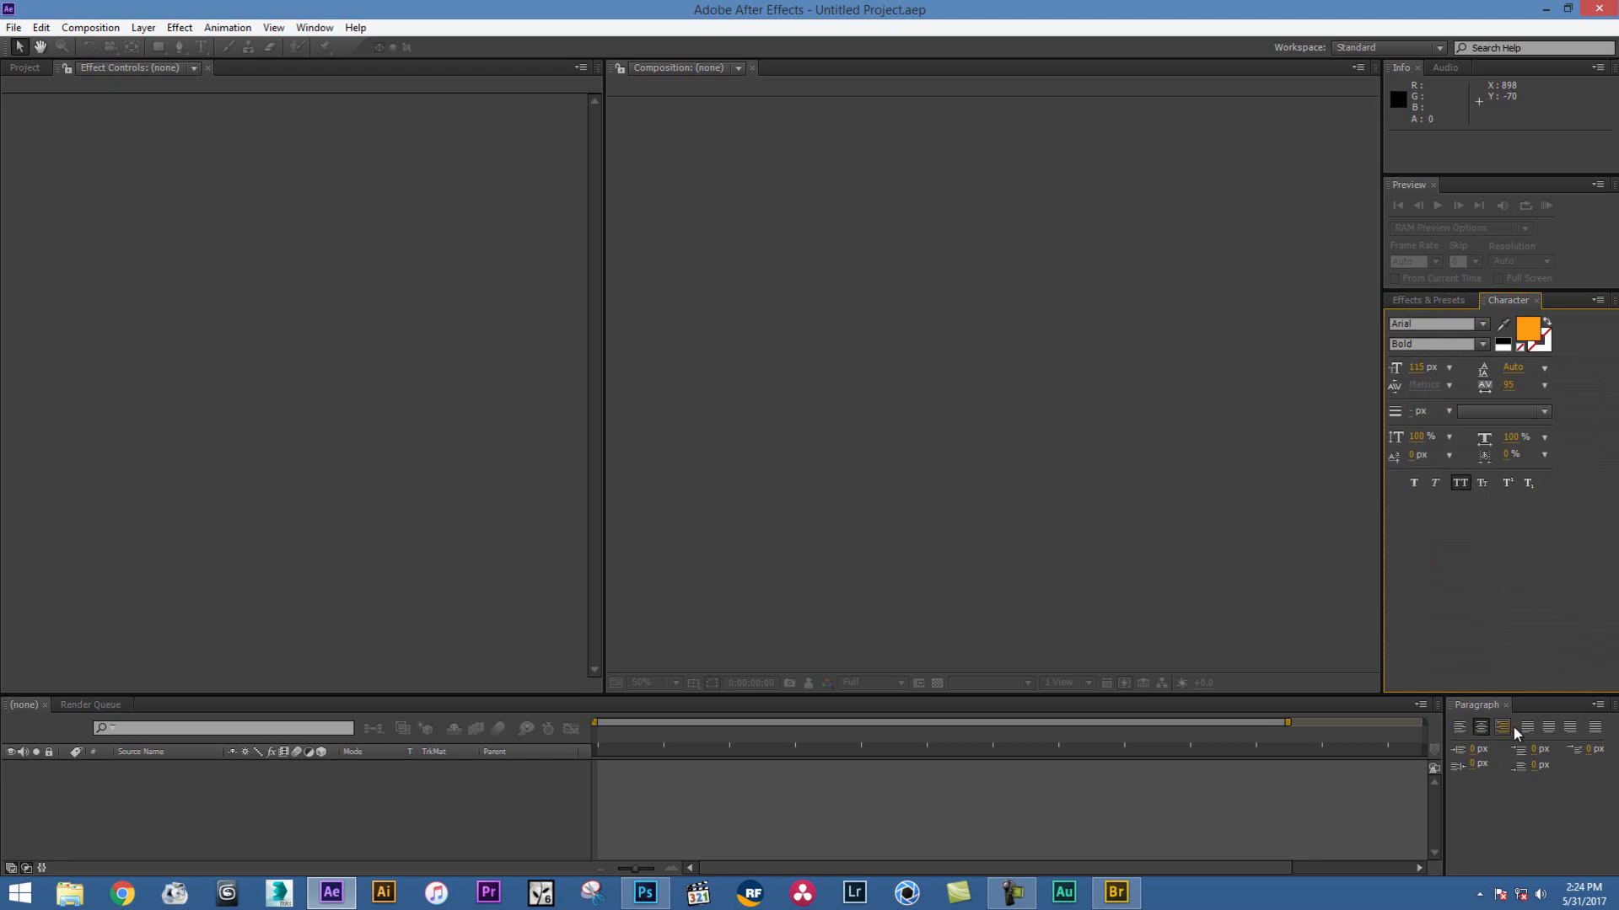
Try left paragraph alignment and return to centred, then check Audio and go back to Info
{"action": "left_click", "coordinate": [1460, 725]}
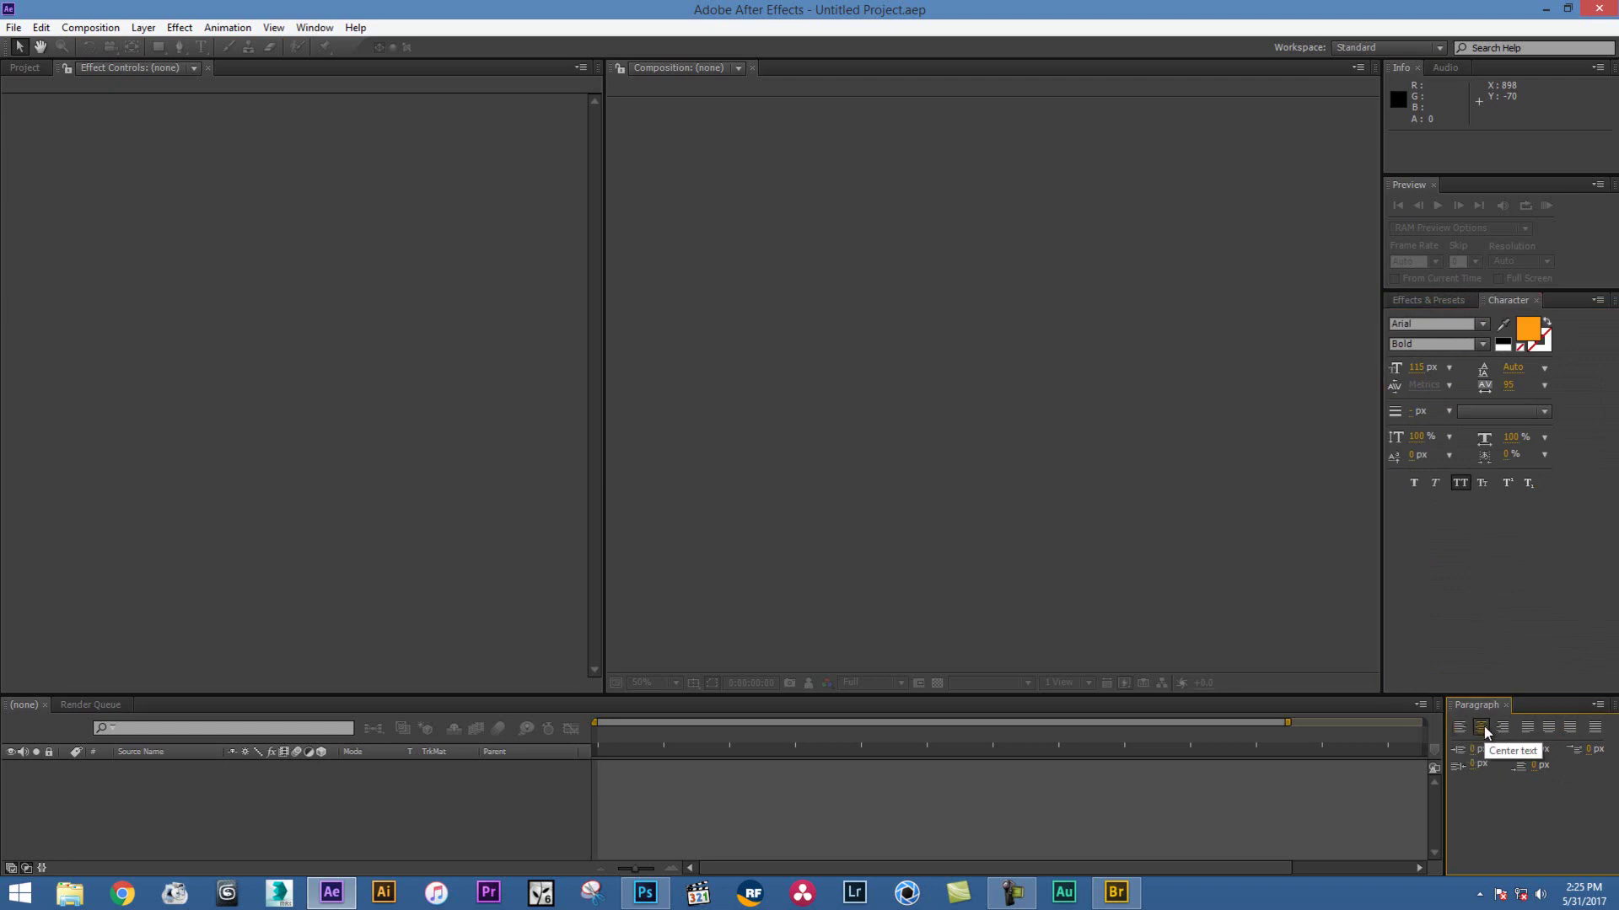
{"action": "left_click", "coordinate": [1484, 726]}
{"action": "left_click", "coordinate": [1447, 68]}
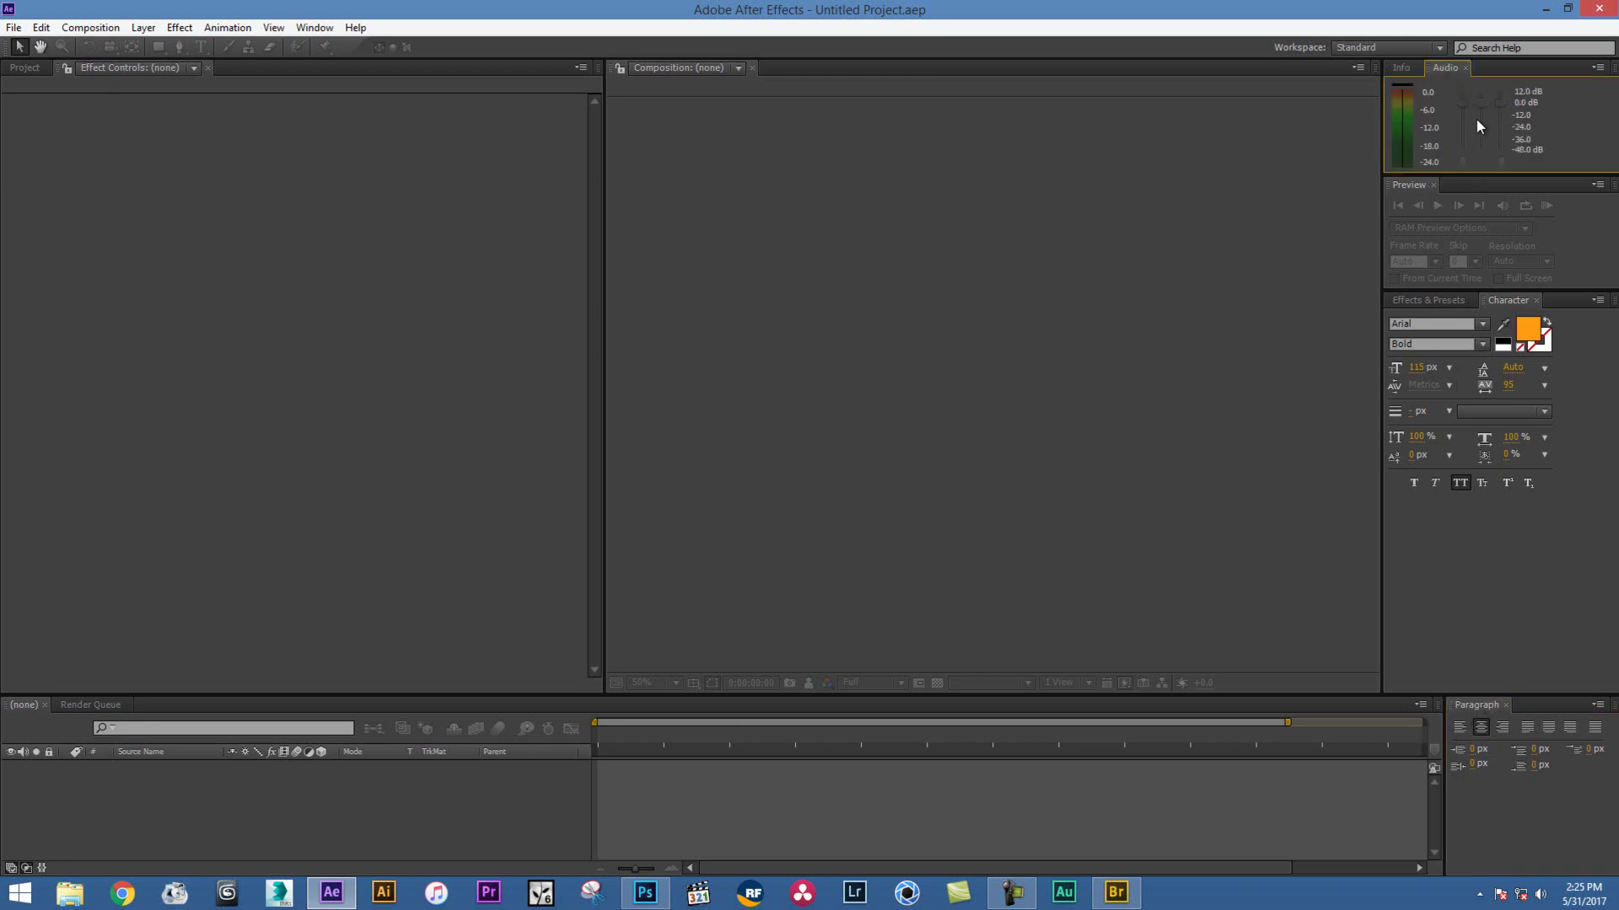
{"action": "left_click", "coordinate": [1404, 69]}
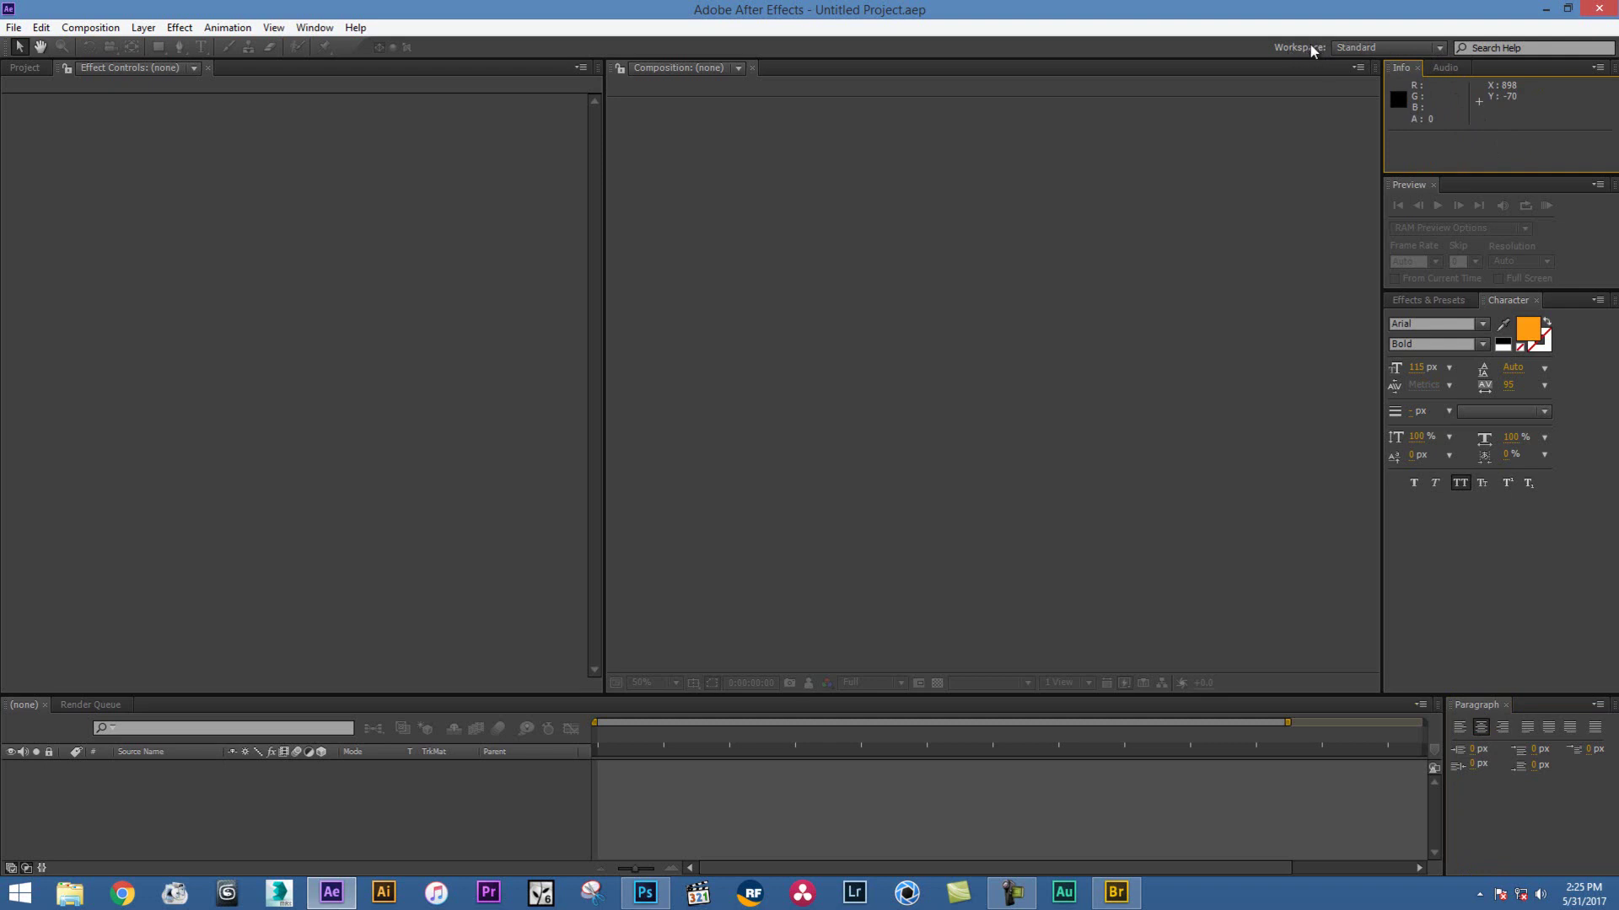
{"action": "left_click", "coordinate": [1356, 52]}
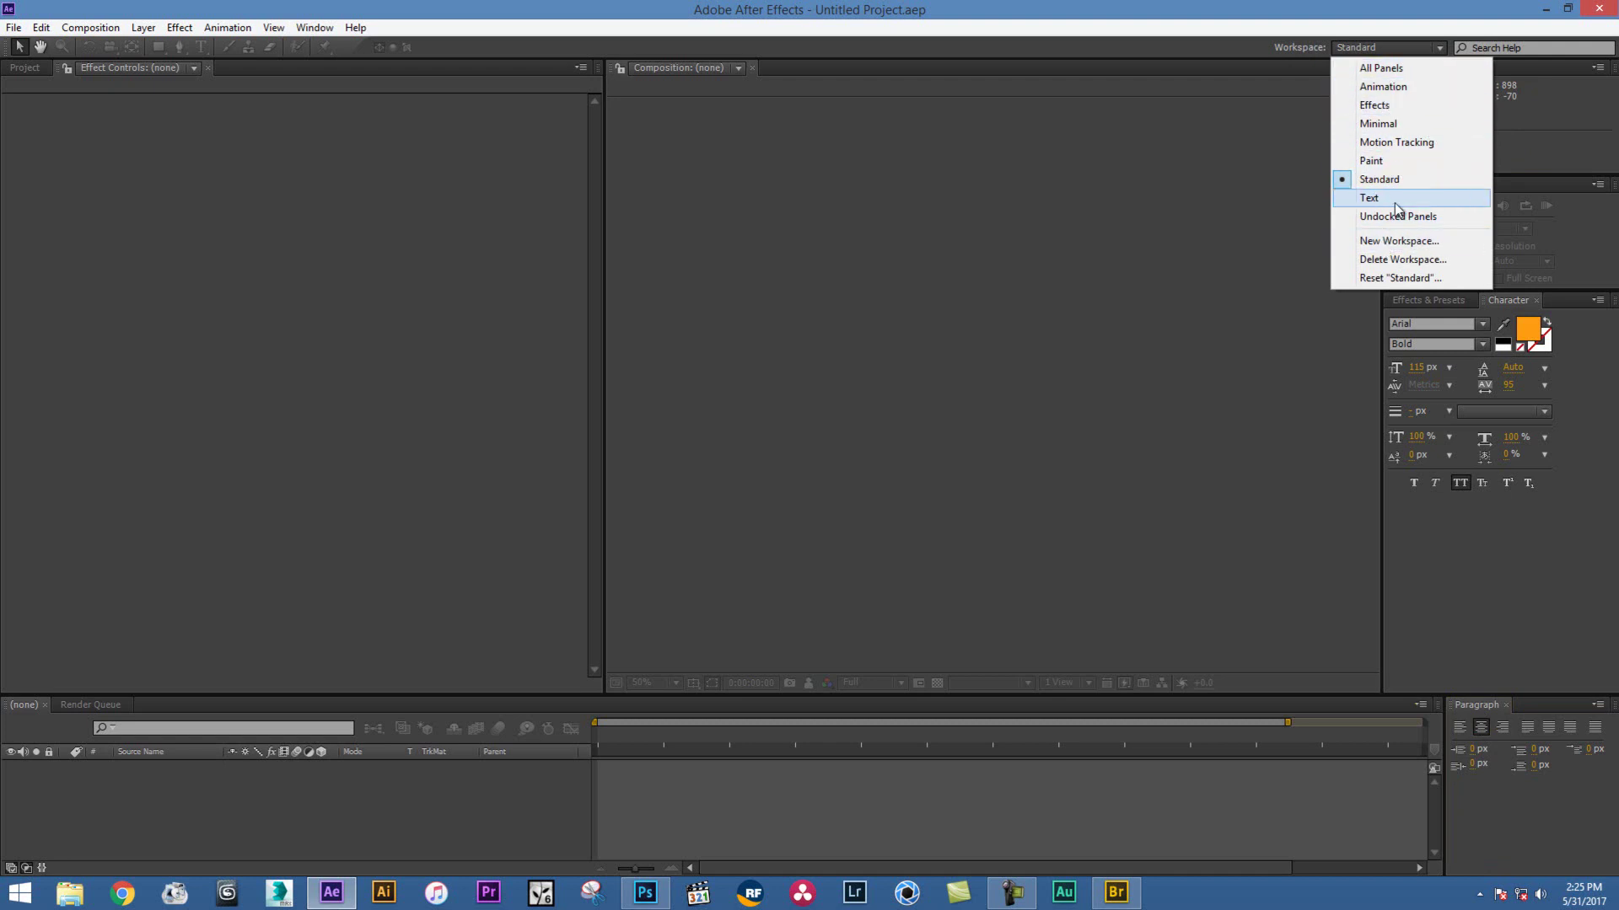
{"action": "left_click", "coordinate": [1379, 106]}
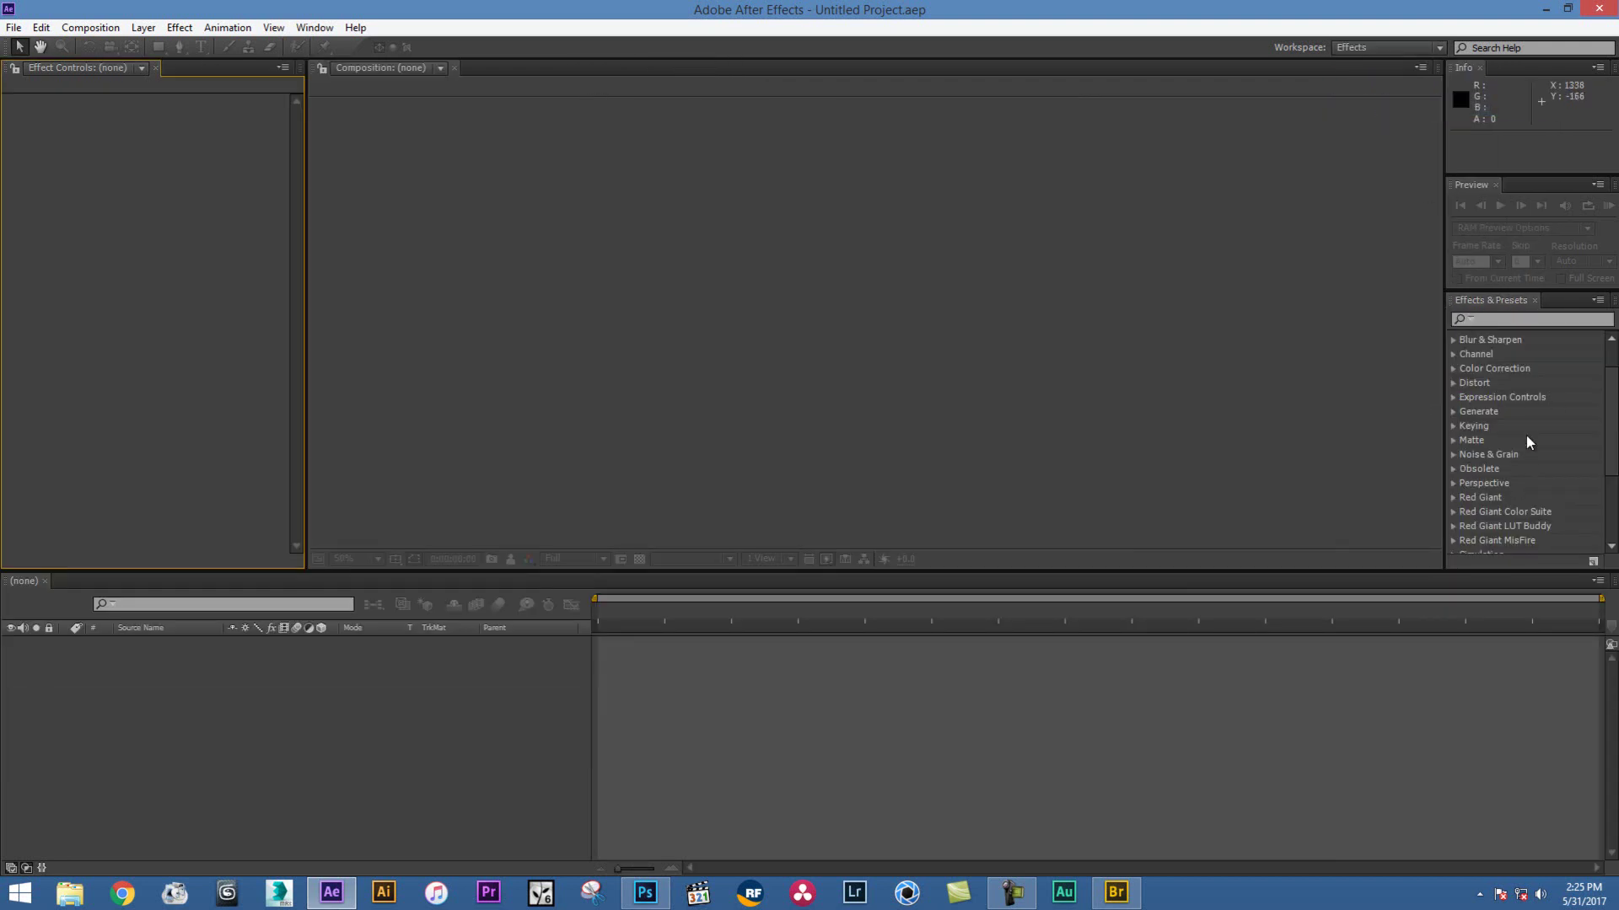
{"action": "left_click", "coordinate": [1373, 48]}
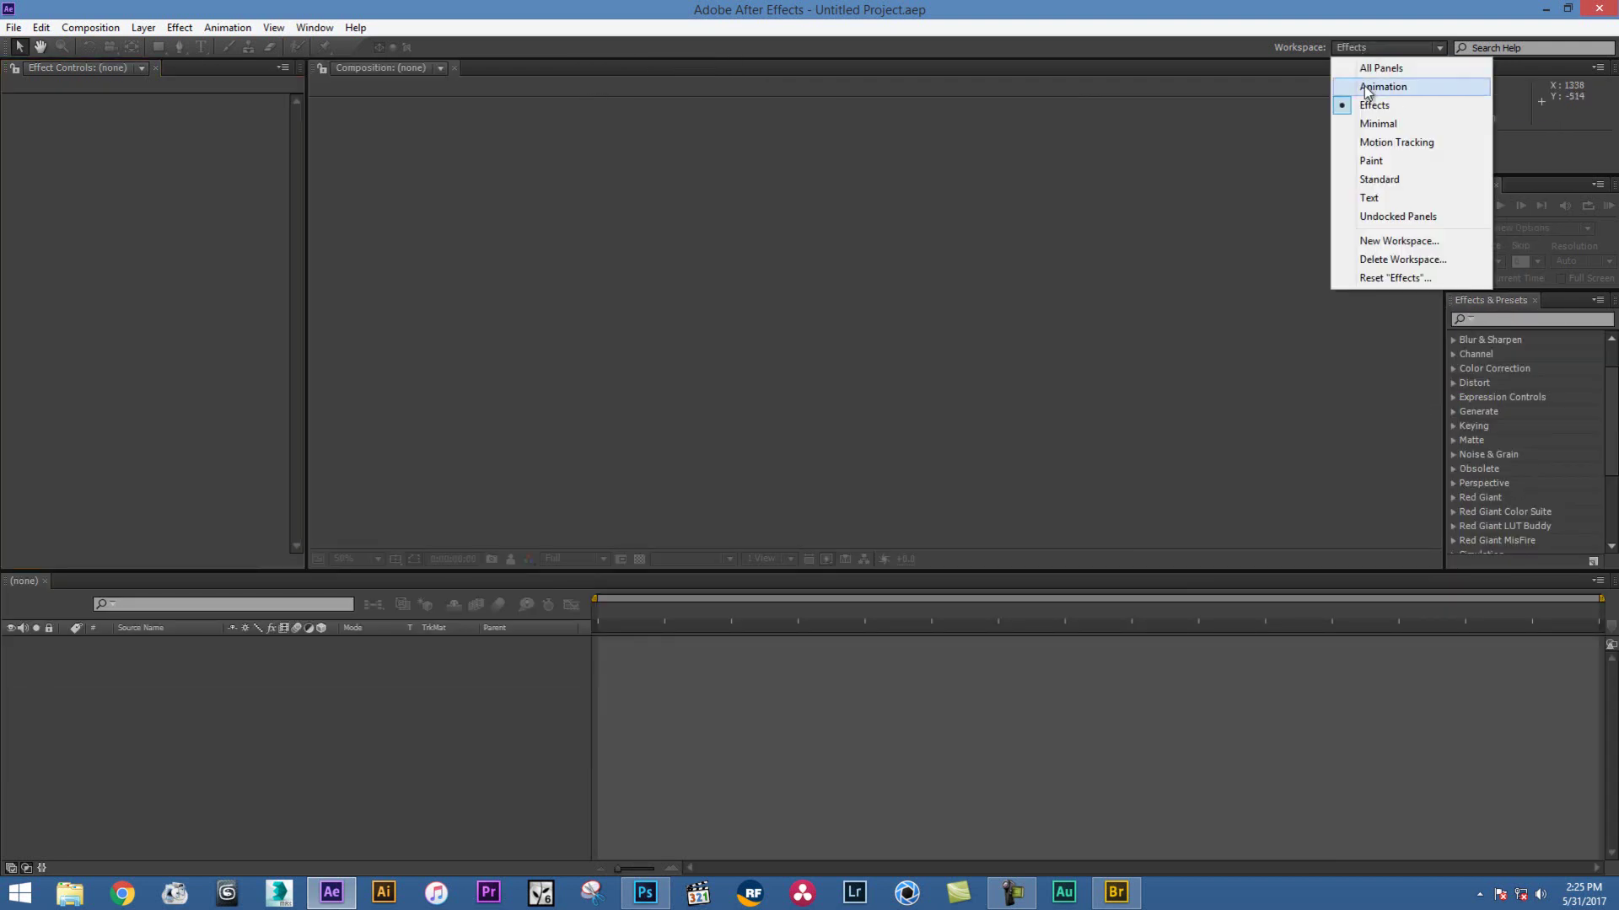
{"action": "left_click", "coordinate": [1367, 83]}
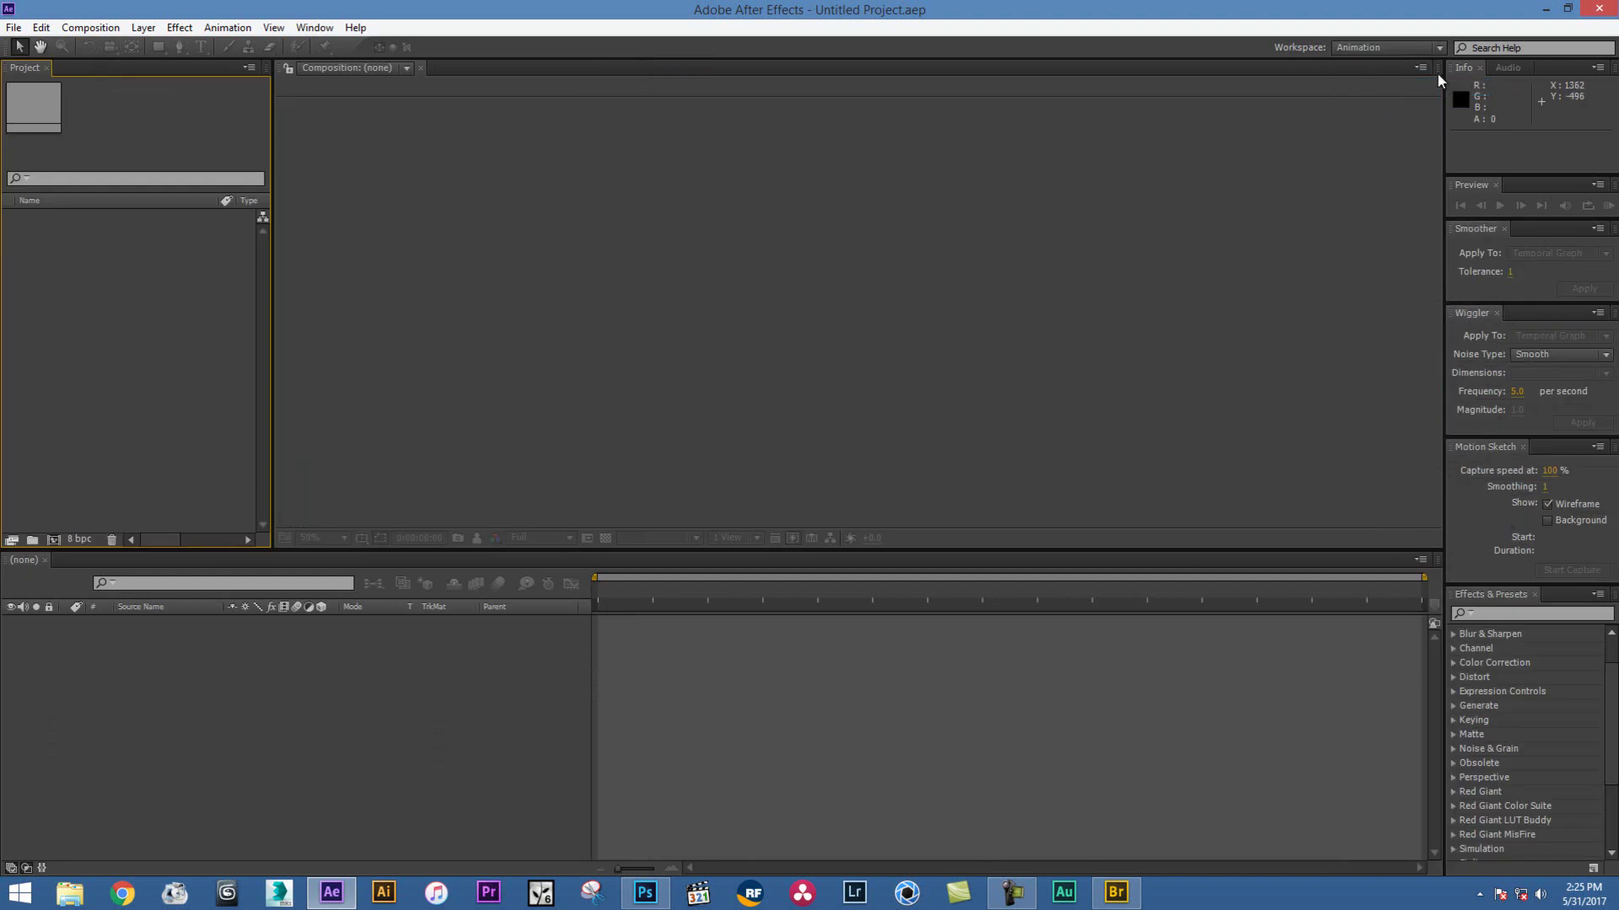
{"action": "left_click", "coordinate": [1415, 48]}
{"action": "left_click", "coordinate": [1382, 65]}
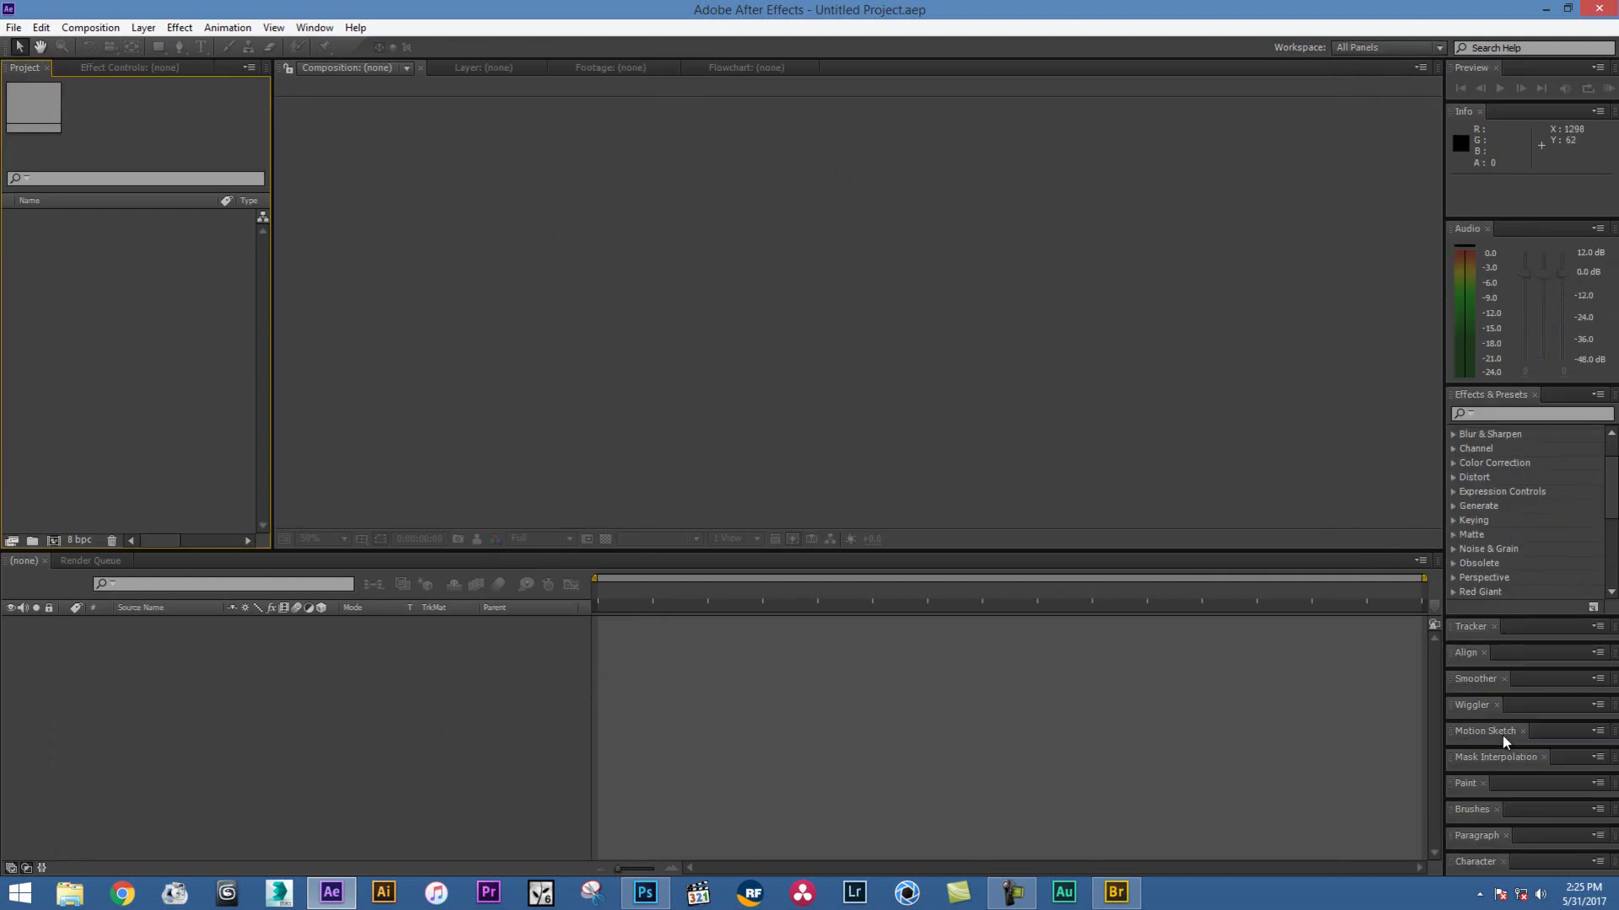
{"action": "left_click", "coordinate": [1383, 49]}
{"action": "left_click", "coordinate": [1389, 180]}
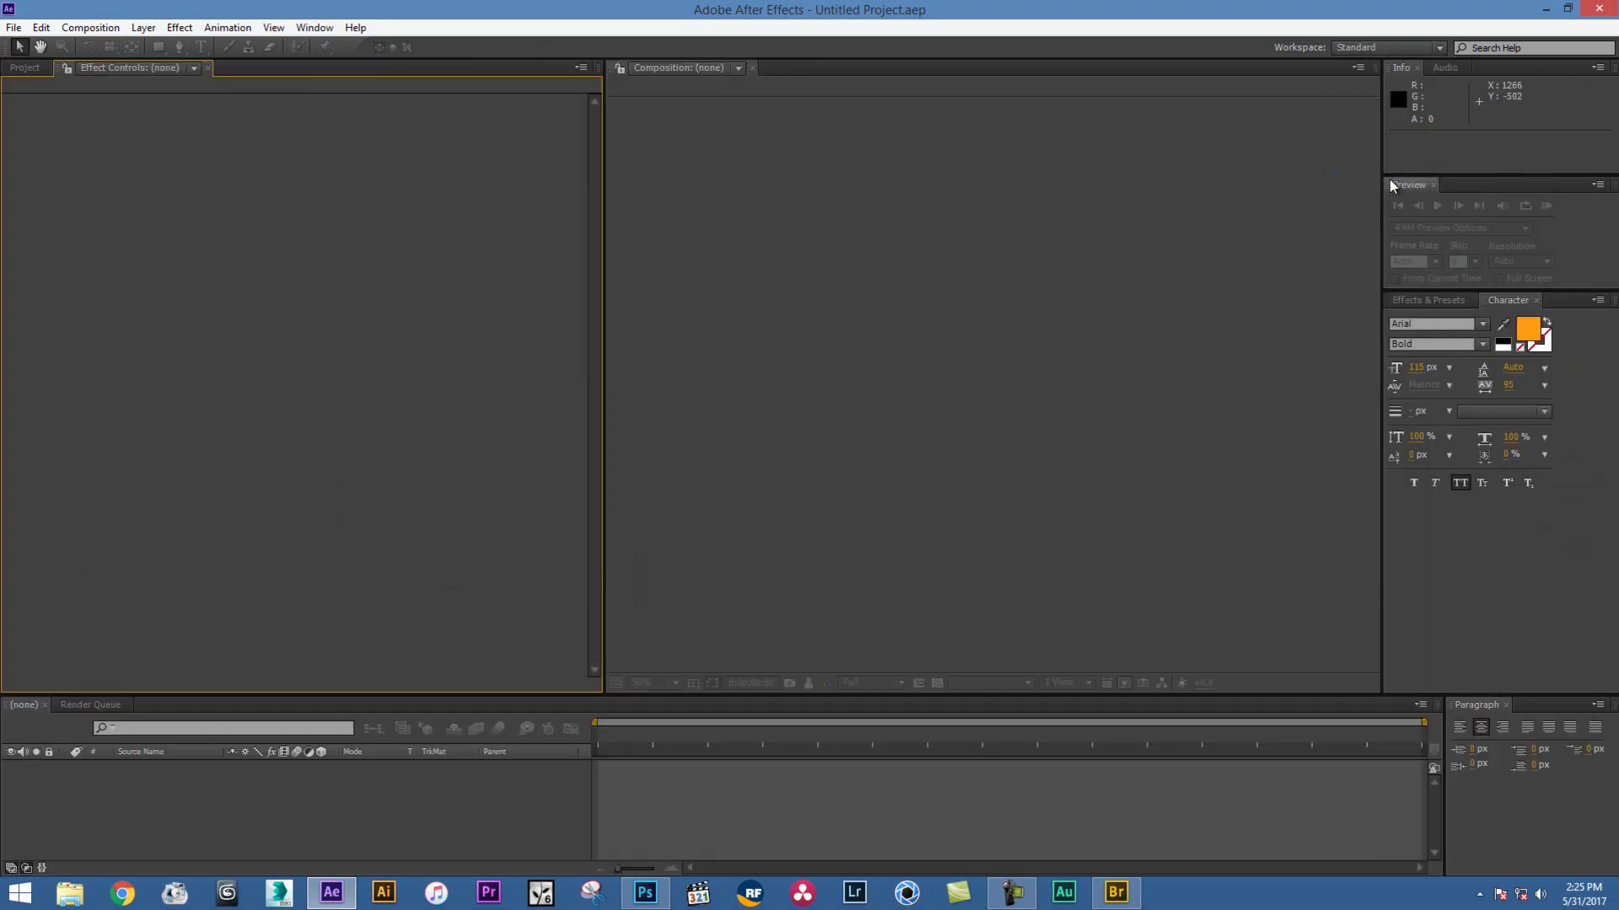
{"action": "left_click", "coordinate": [313, 29]}
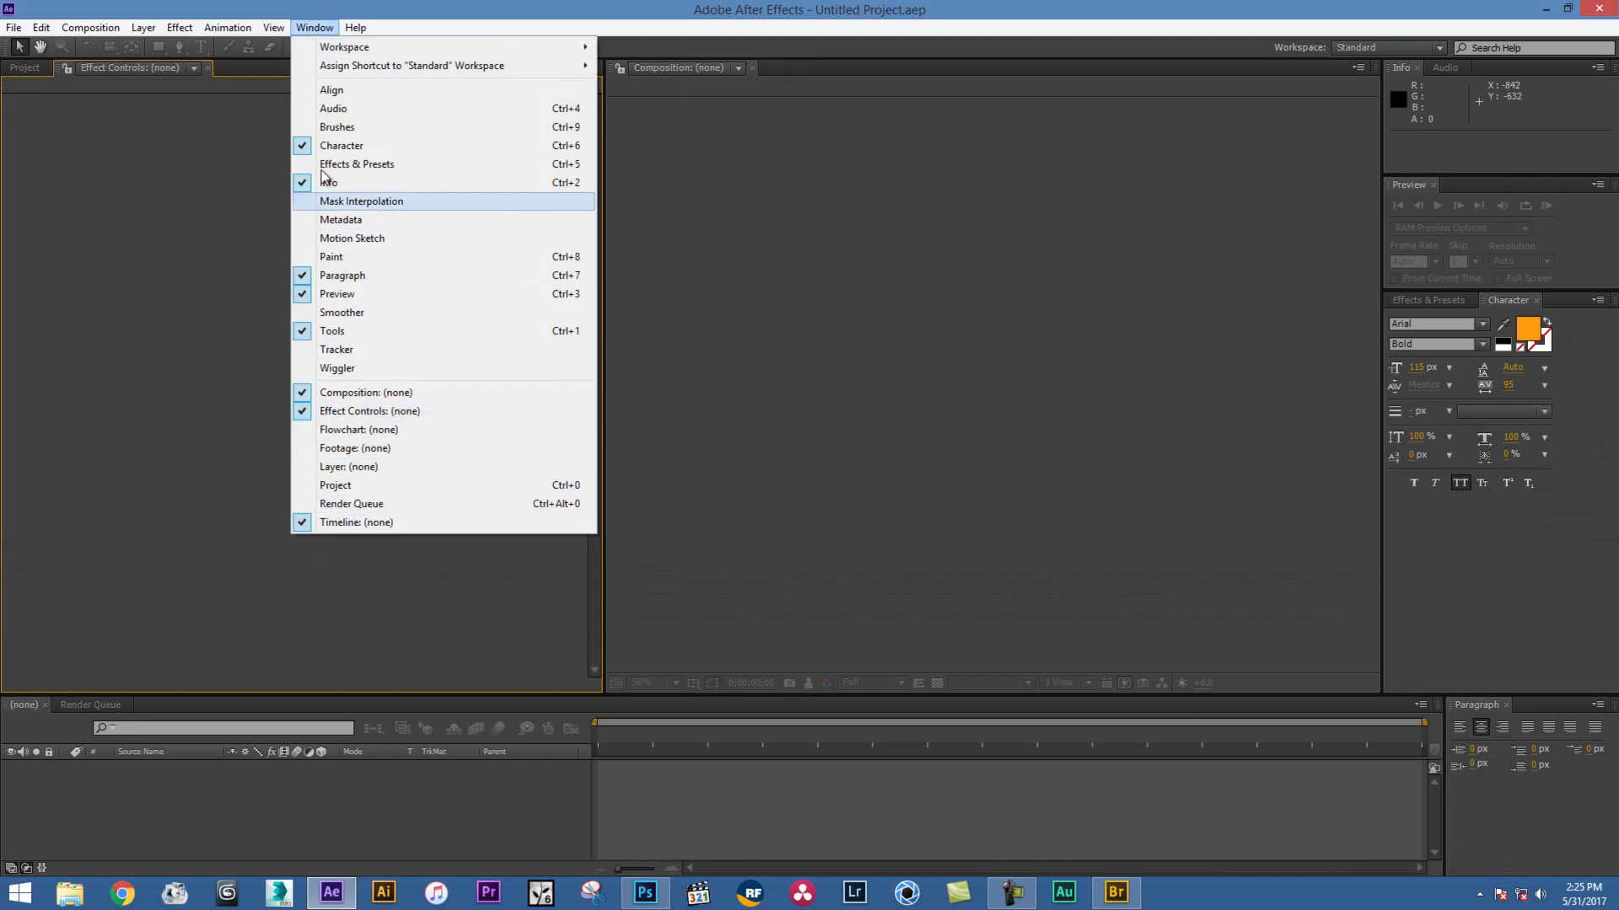
{"action": "mouse_move", "coordinate": [38, 34]}
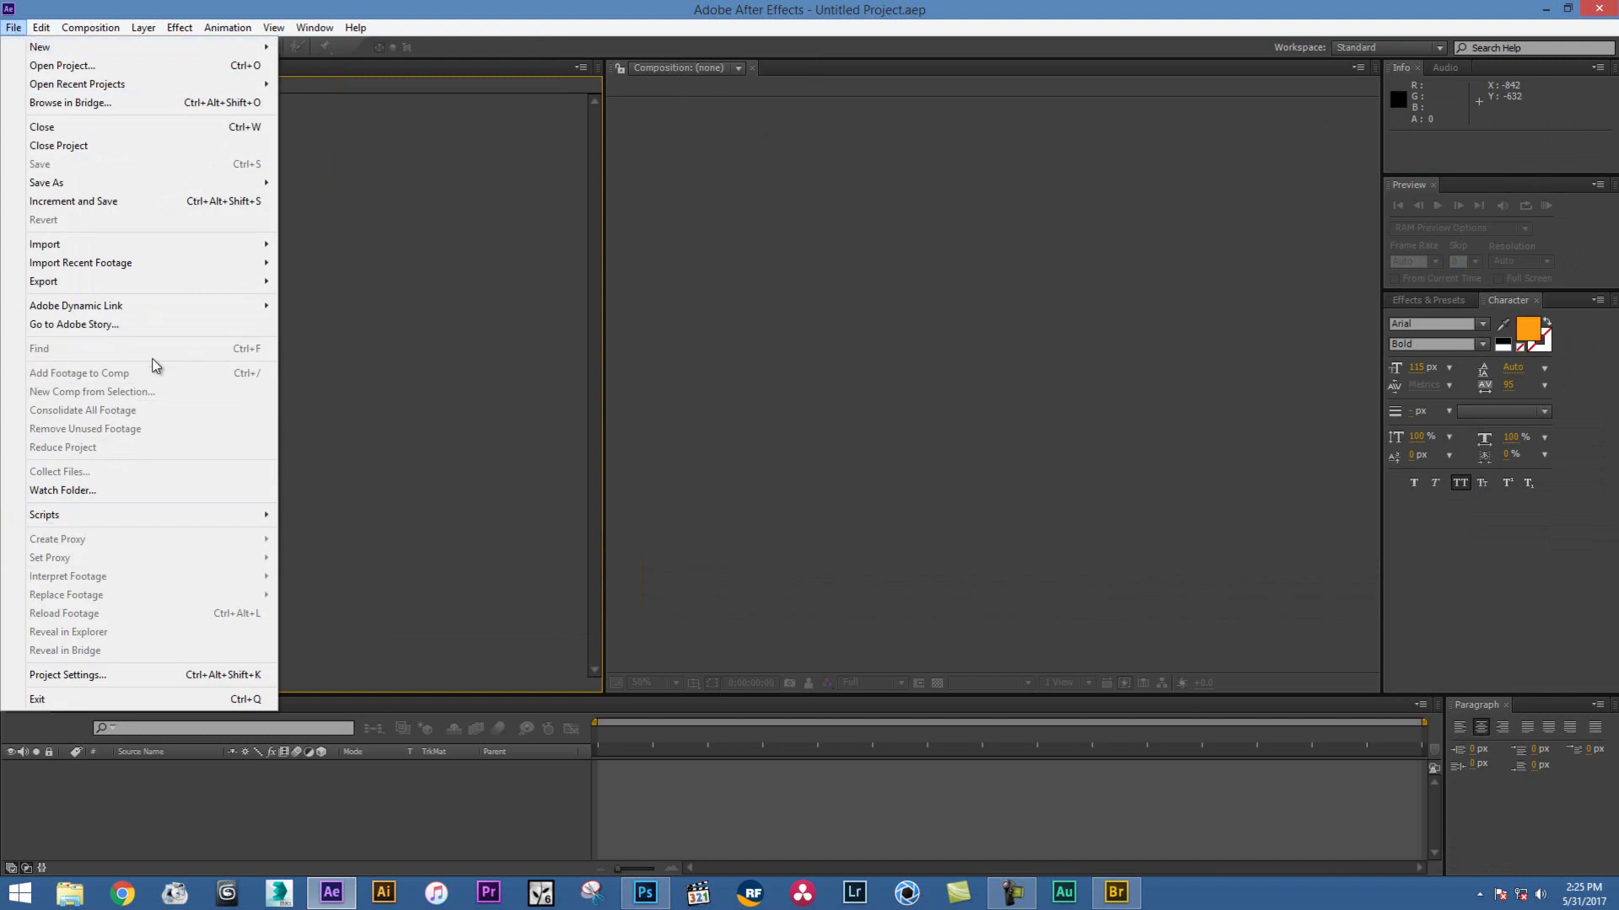
{"action": "key", "text": "Escape"}
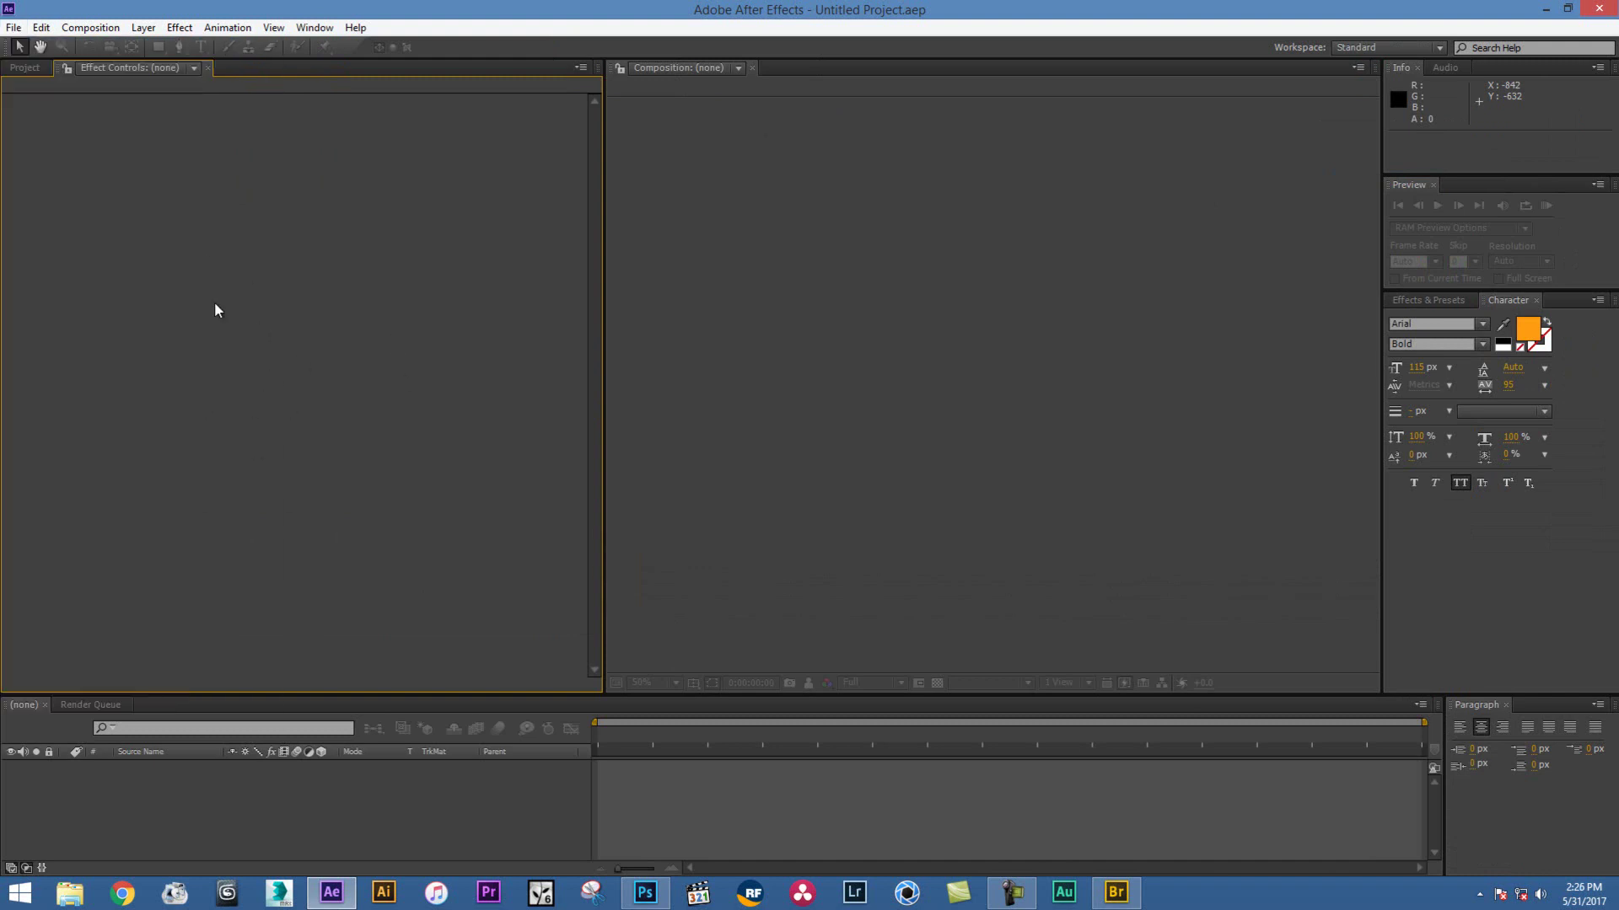
Import Nature Video Clips.mp4 into the project and select it
{"action": "left_click", "coordinate": [26, 68]}
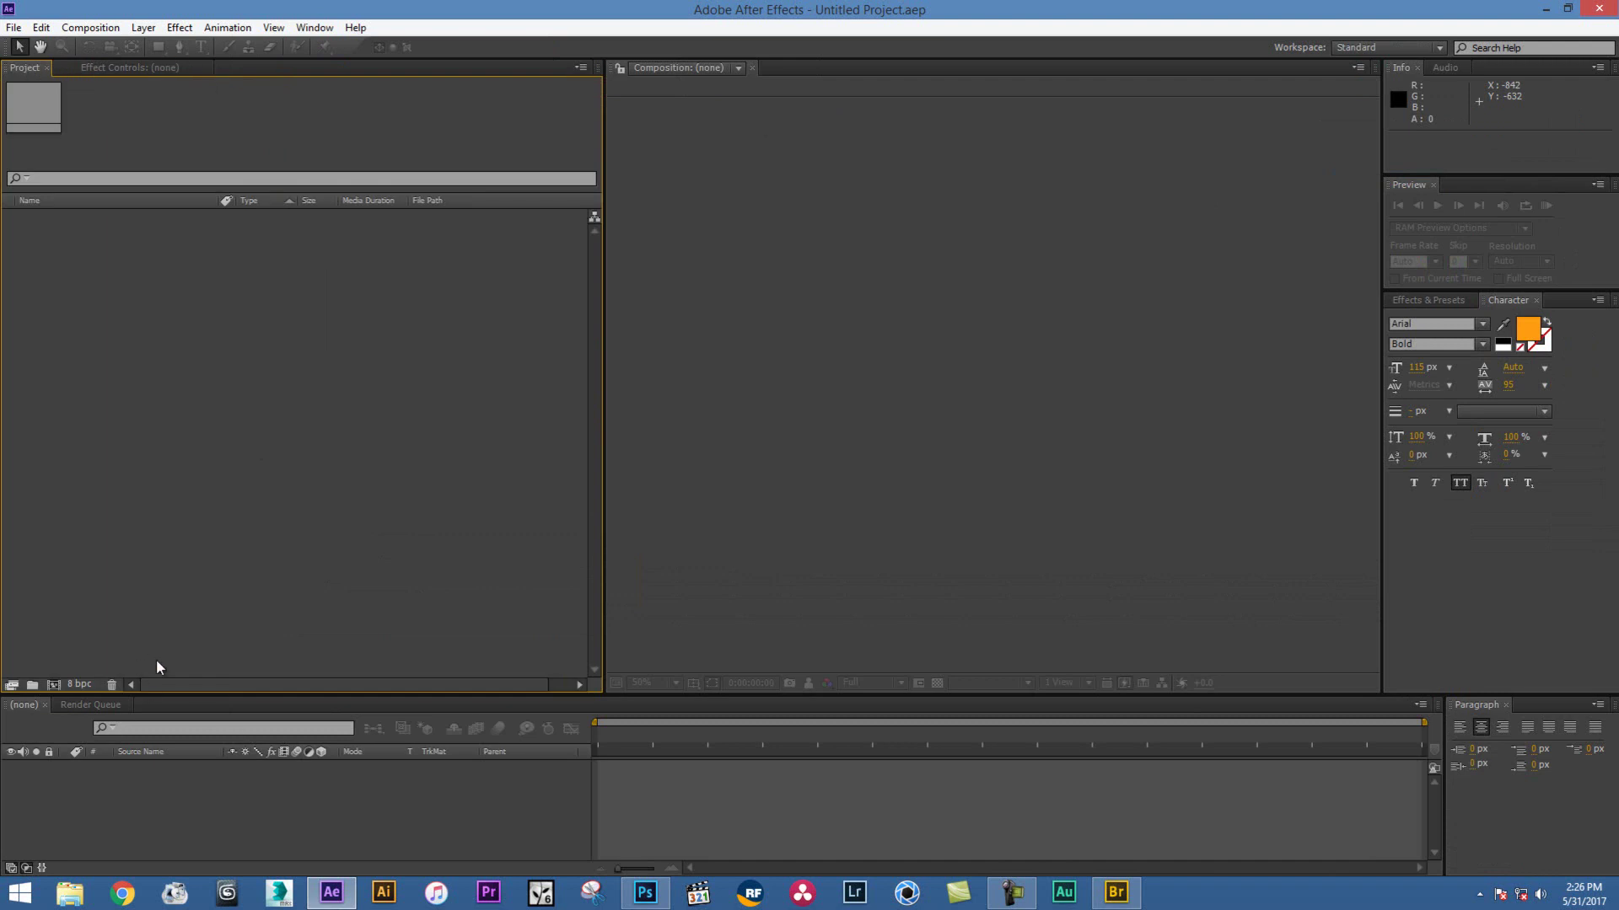
{"action": "double_click", "coordinate": [159, 369]}
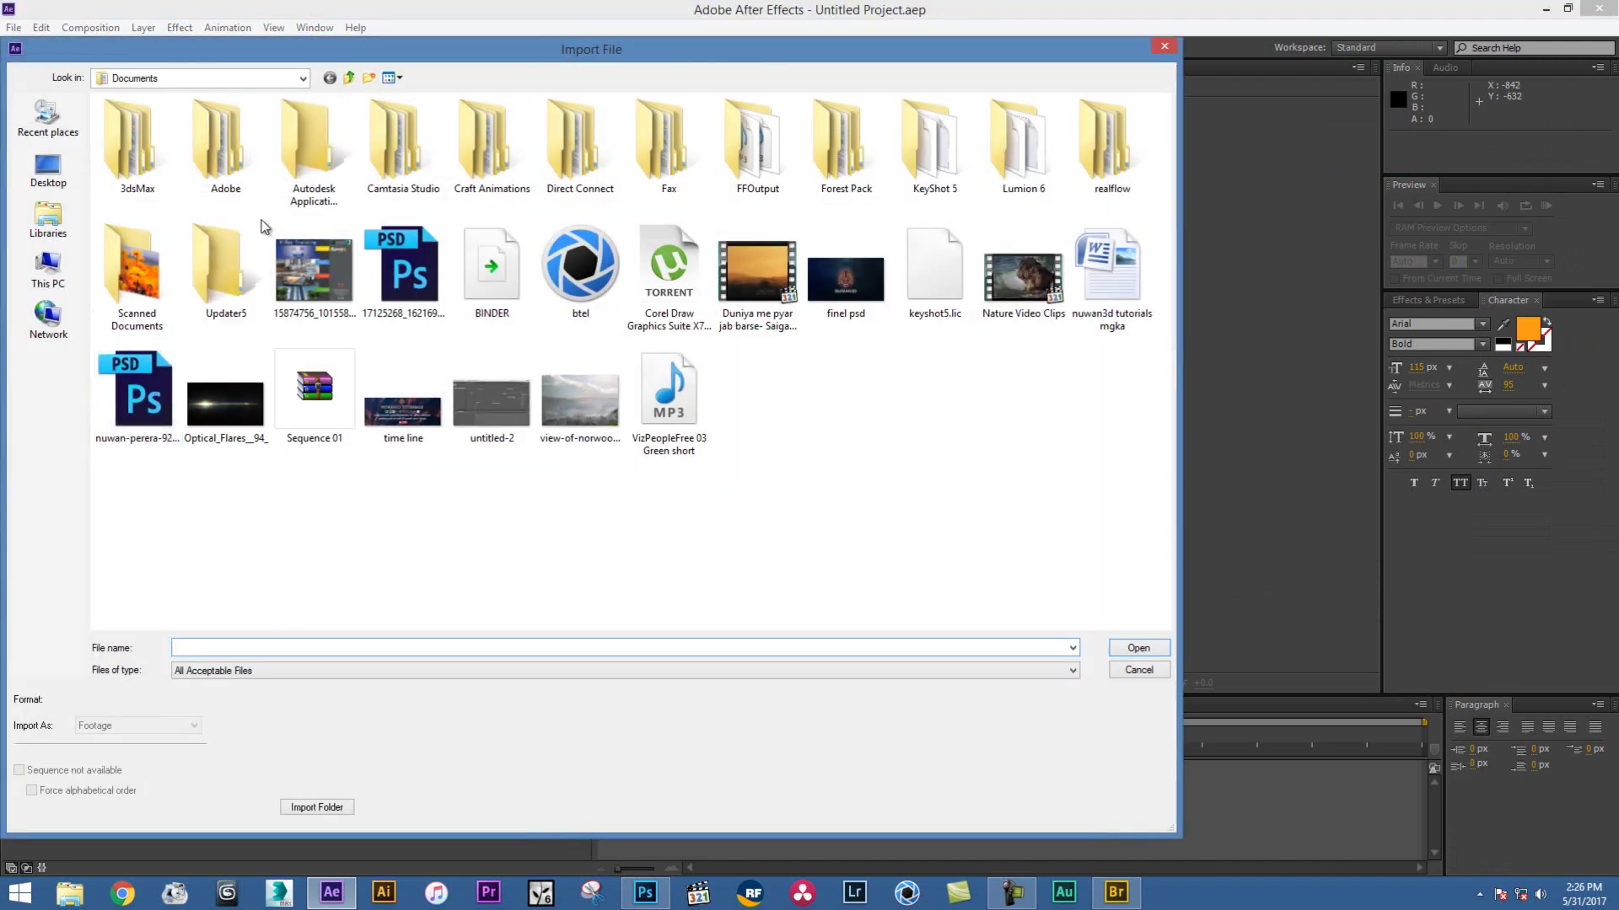
{"action": "double_click", "coordinate": [995, 290]}
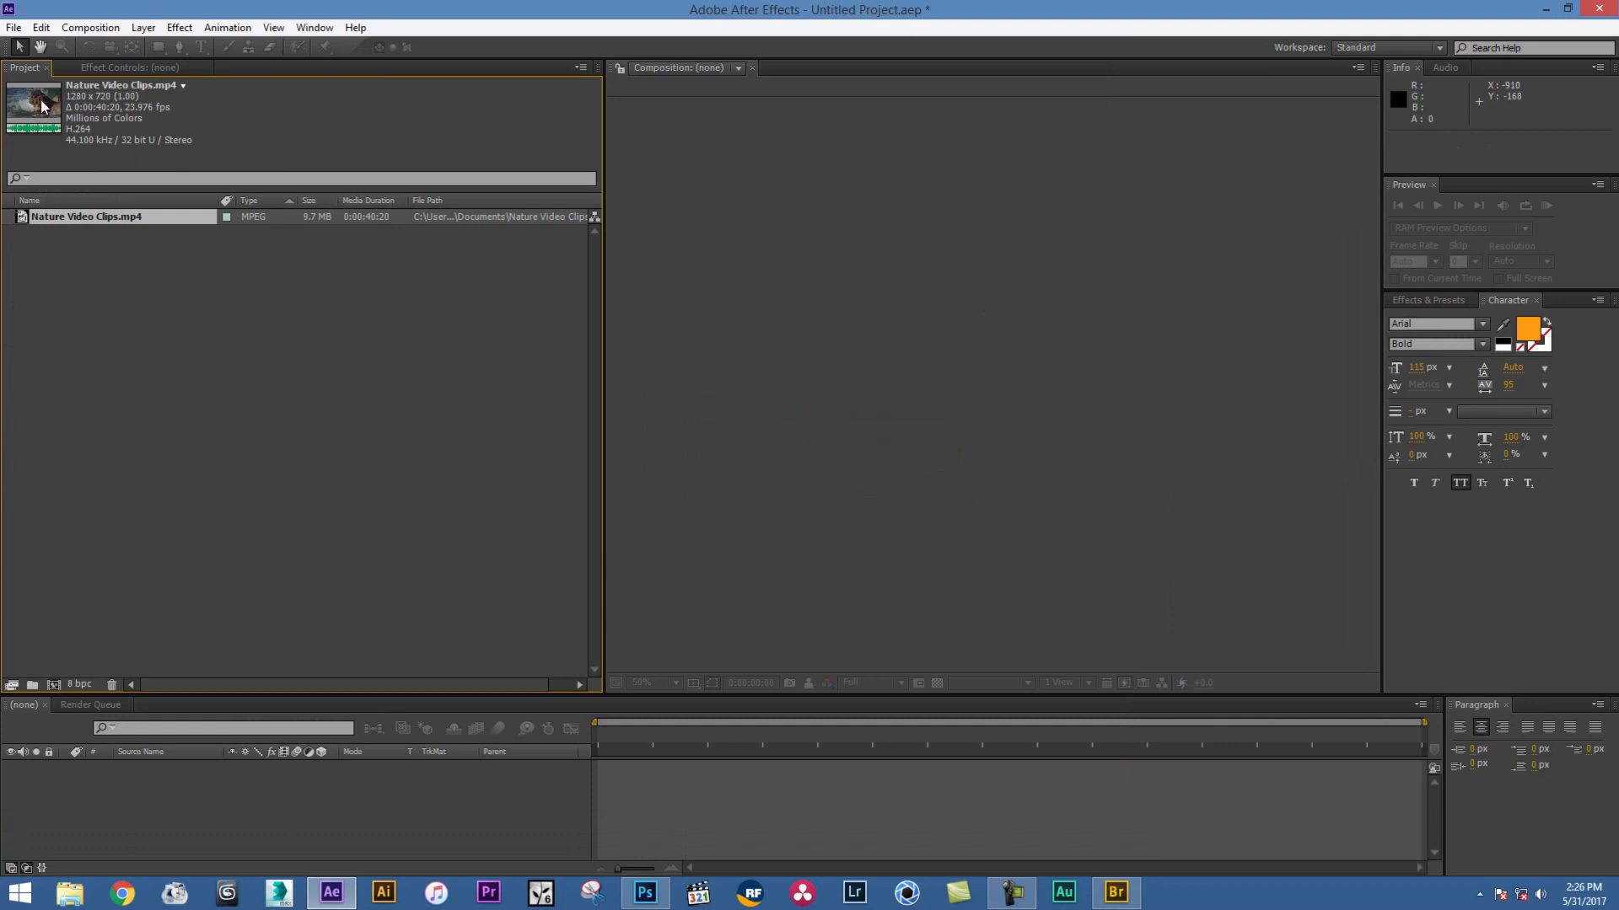
{"action": "left_click", "coordinate": [50, 254]}
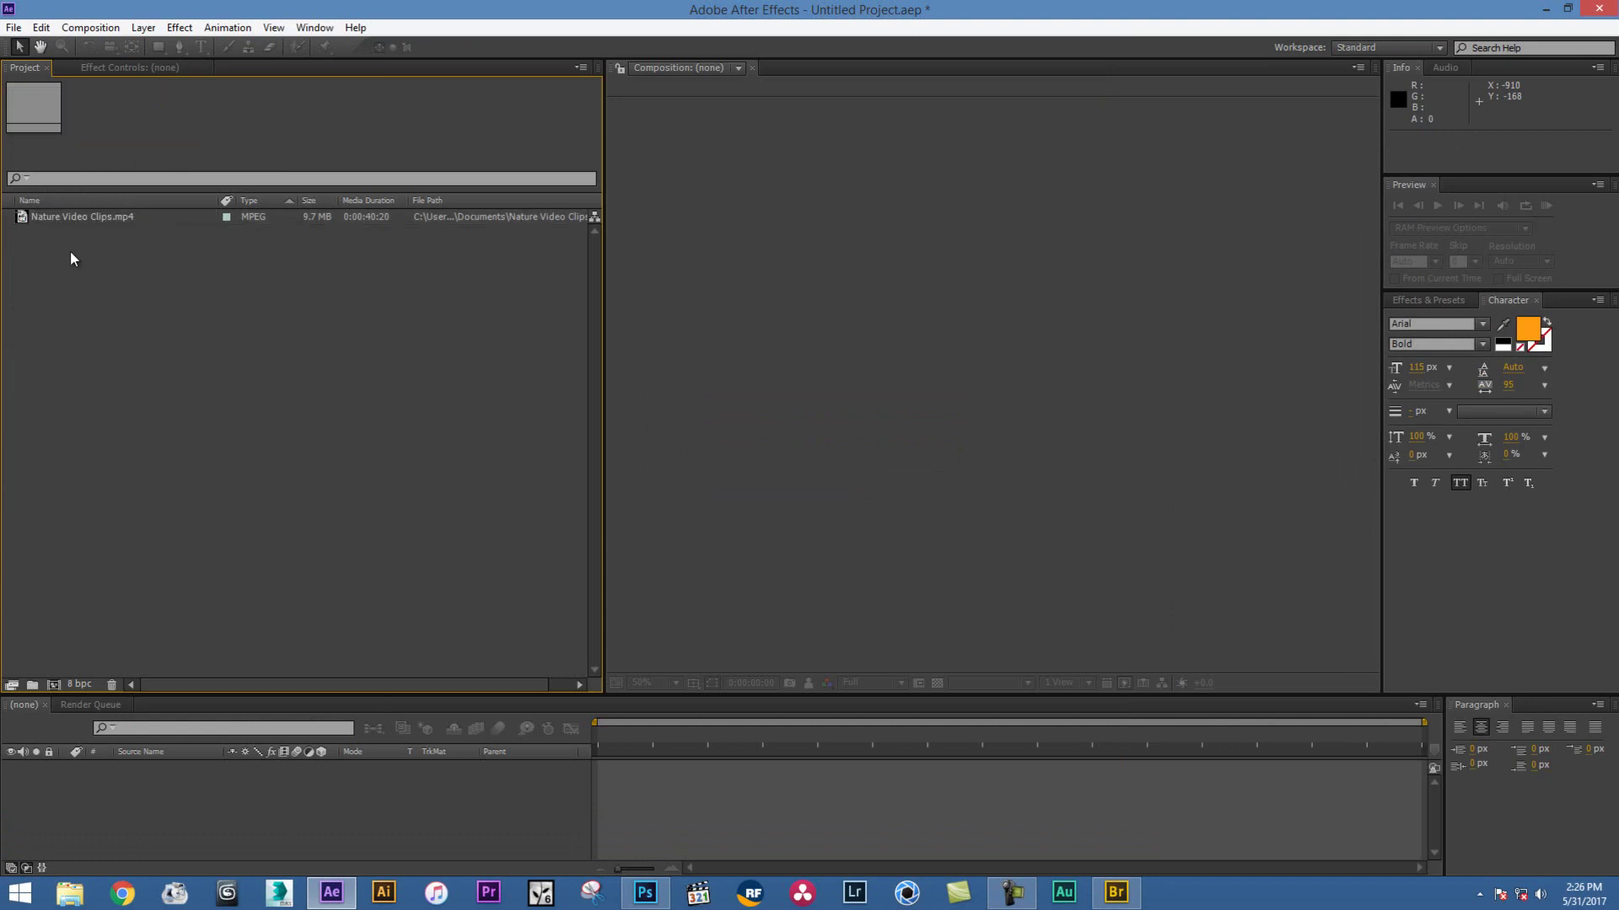
{"action": "left_click", "coordinate": [123, 219]}
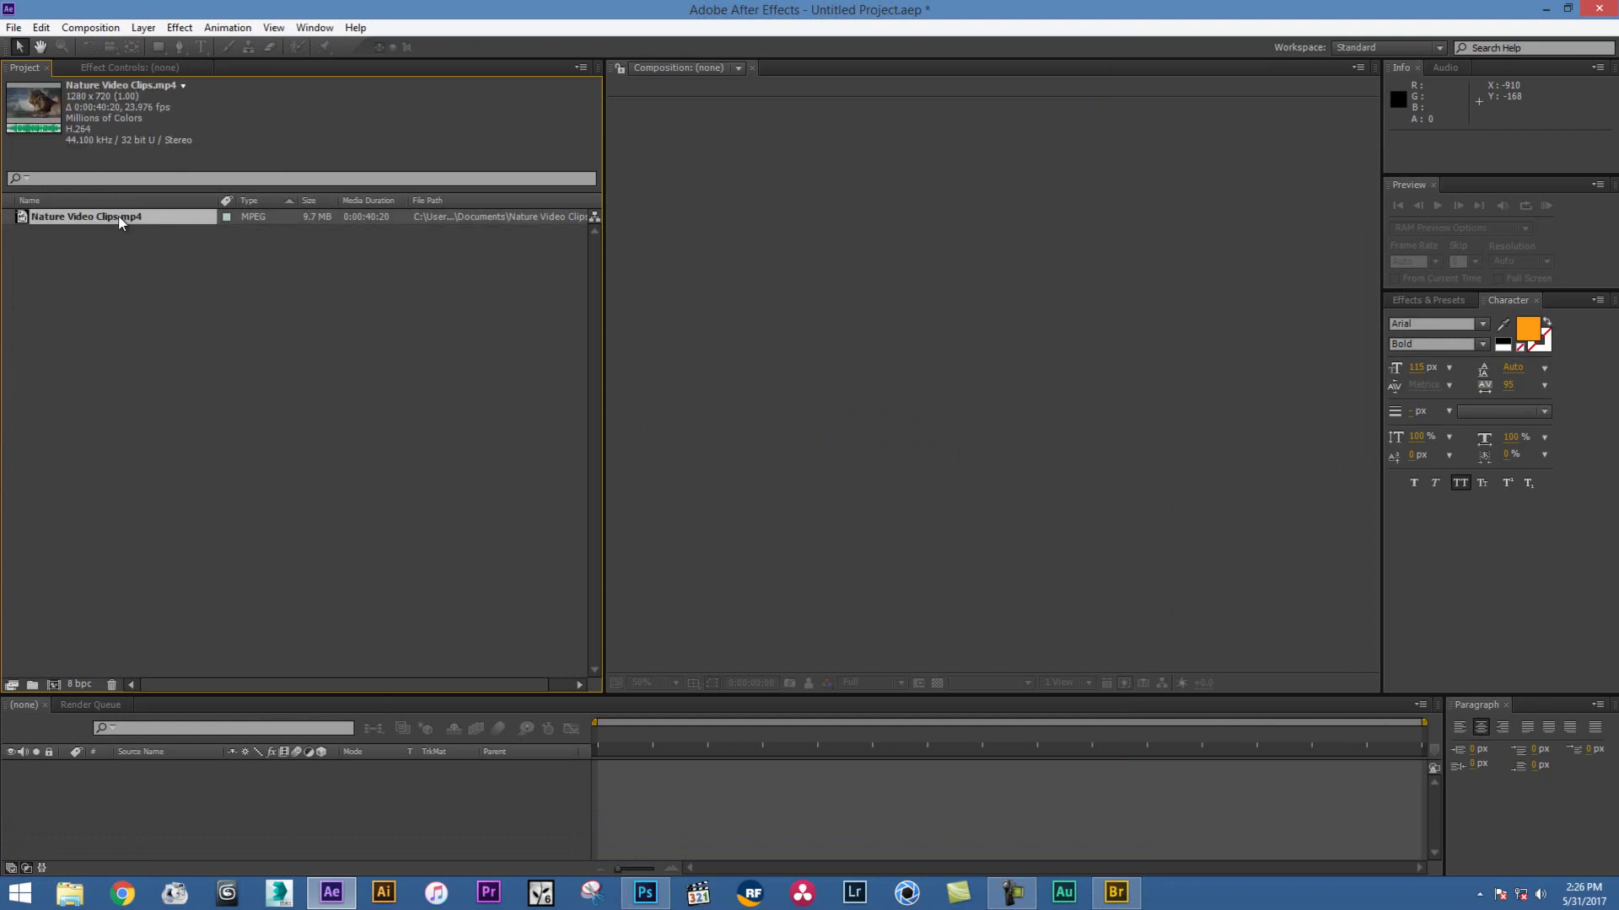
Create a project folder named 'video' and move the footage into it
{"action": "left_click", "coordinate": [33, 686]}
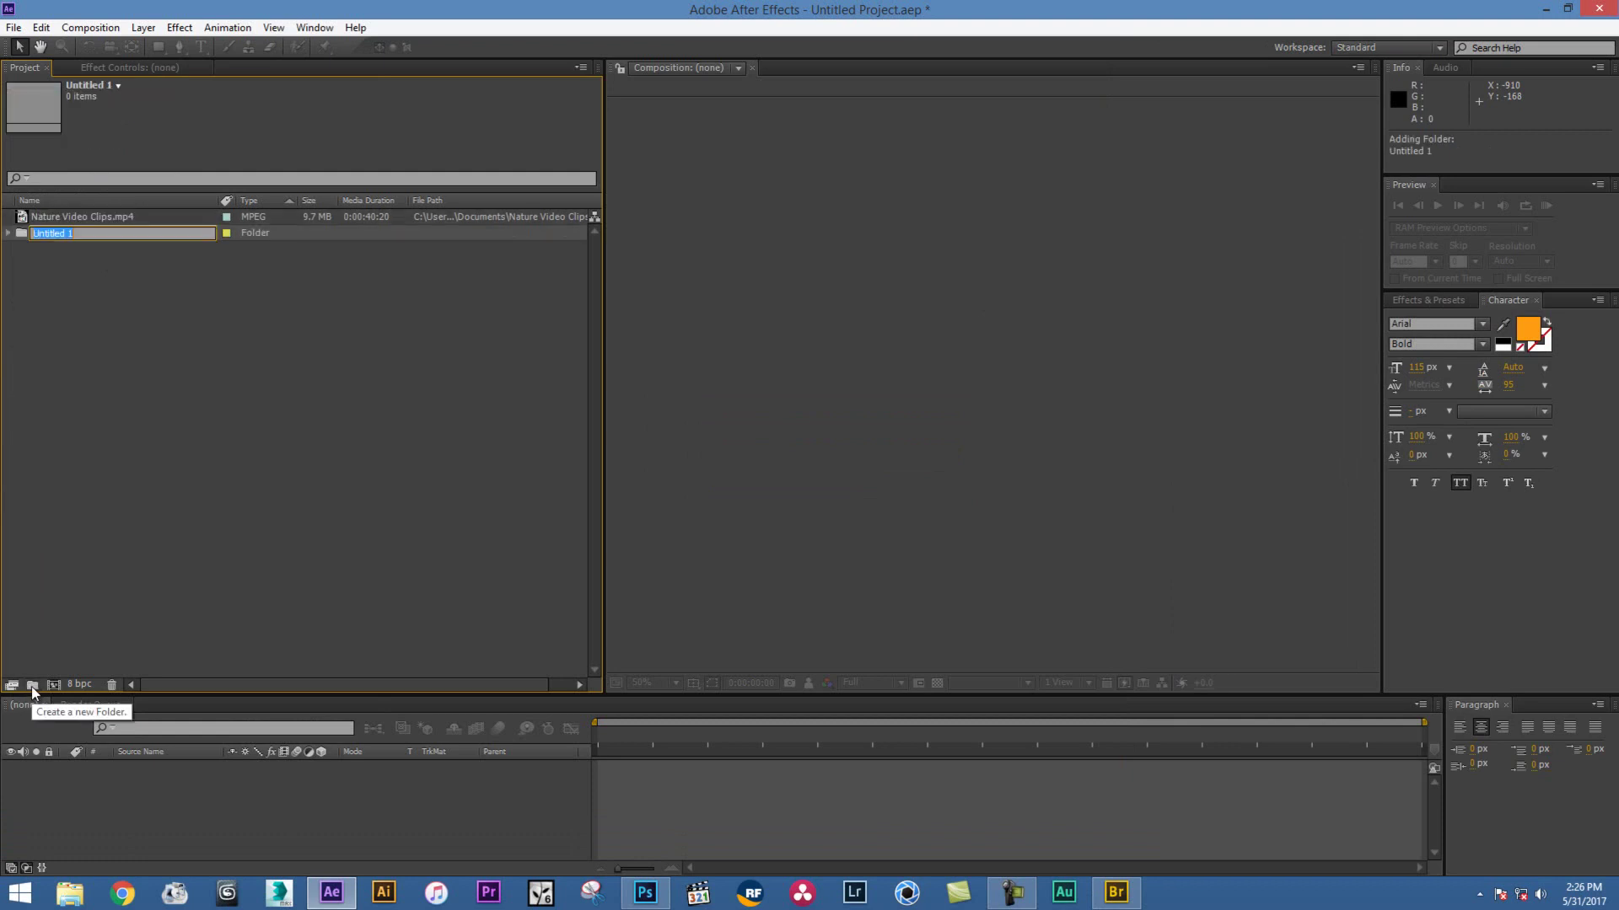
{"action": "type", "text": "video"}
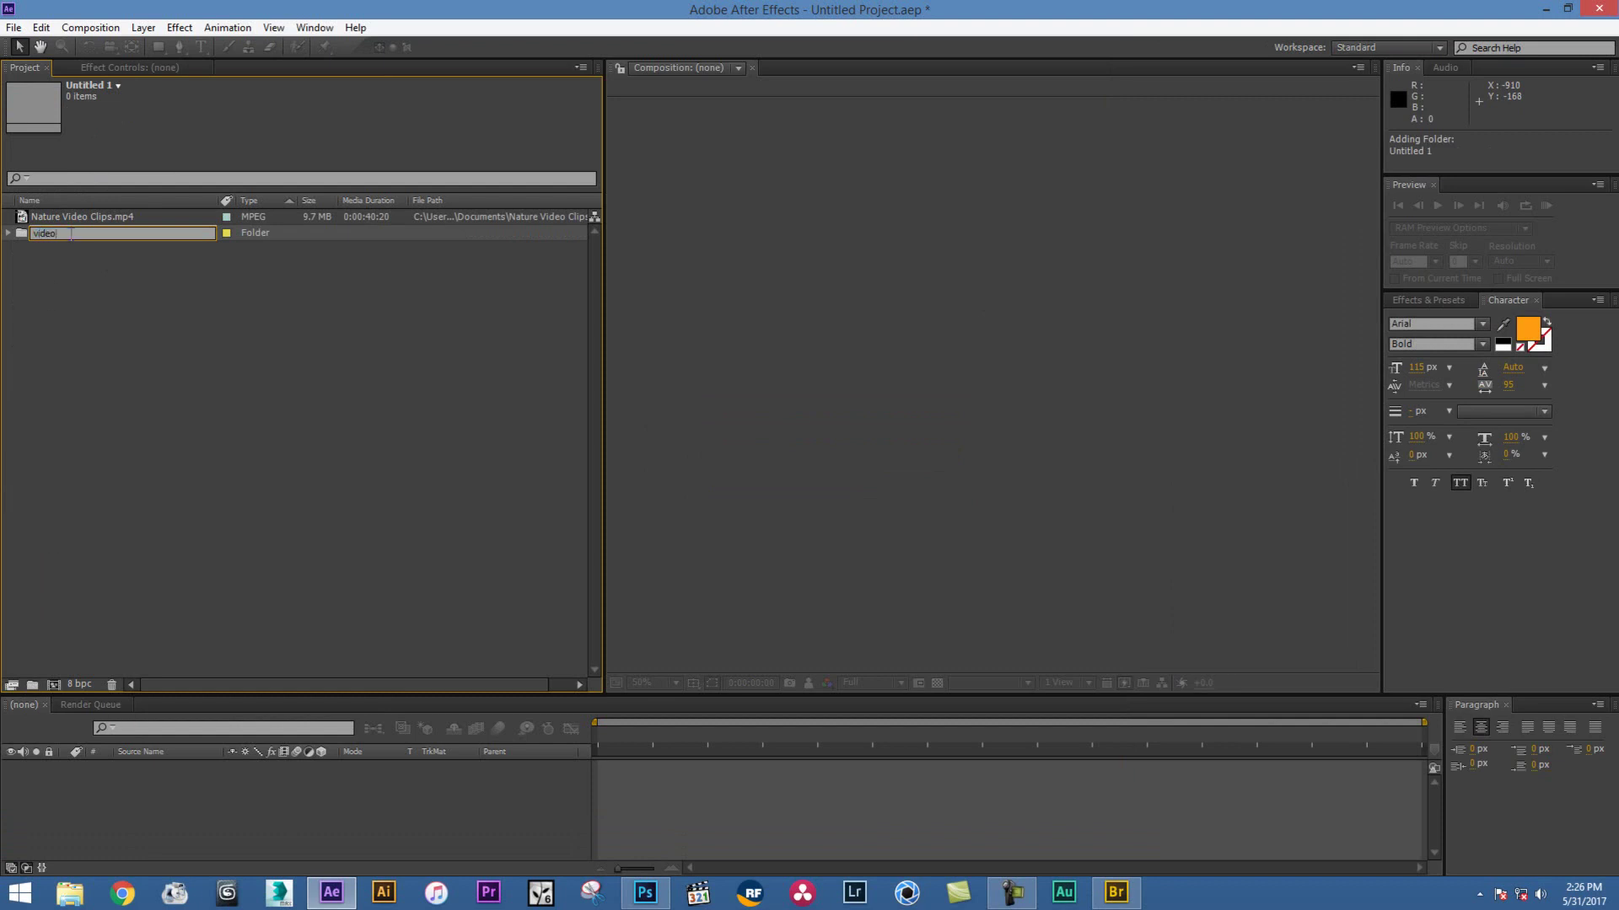
{"action": "left_click", "coordinate": [78, 298]}
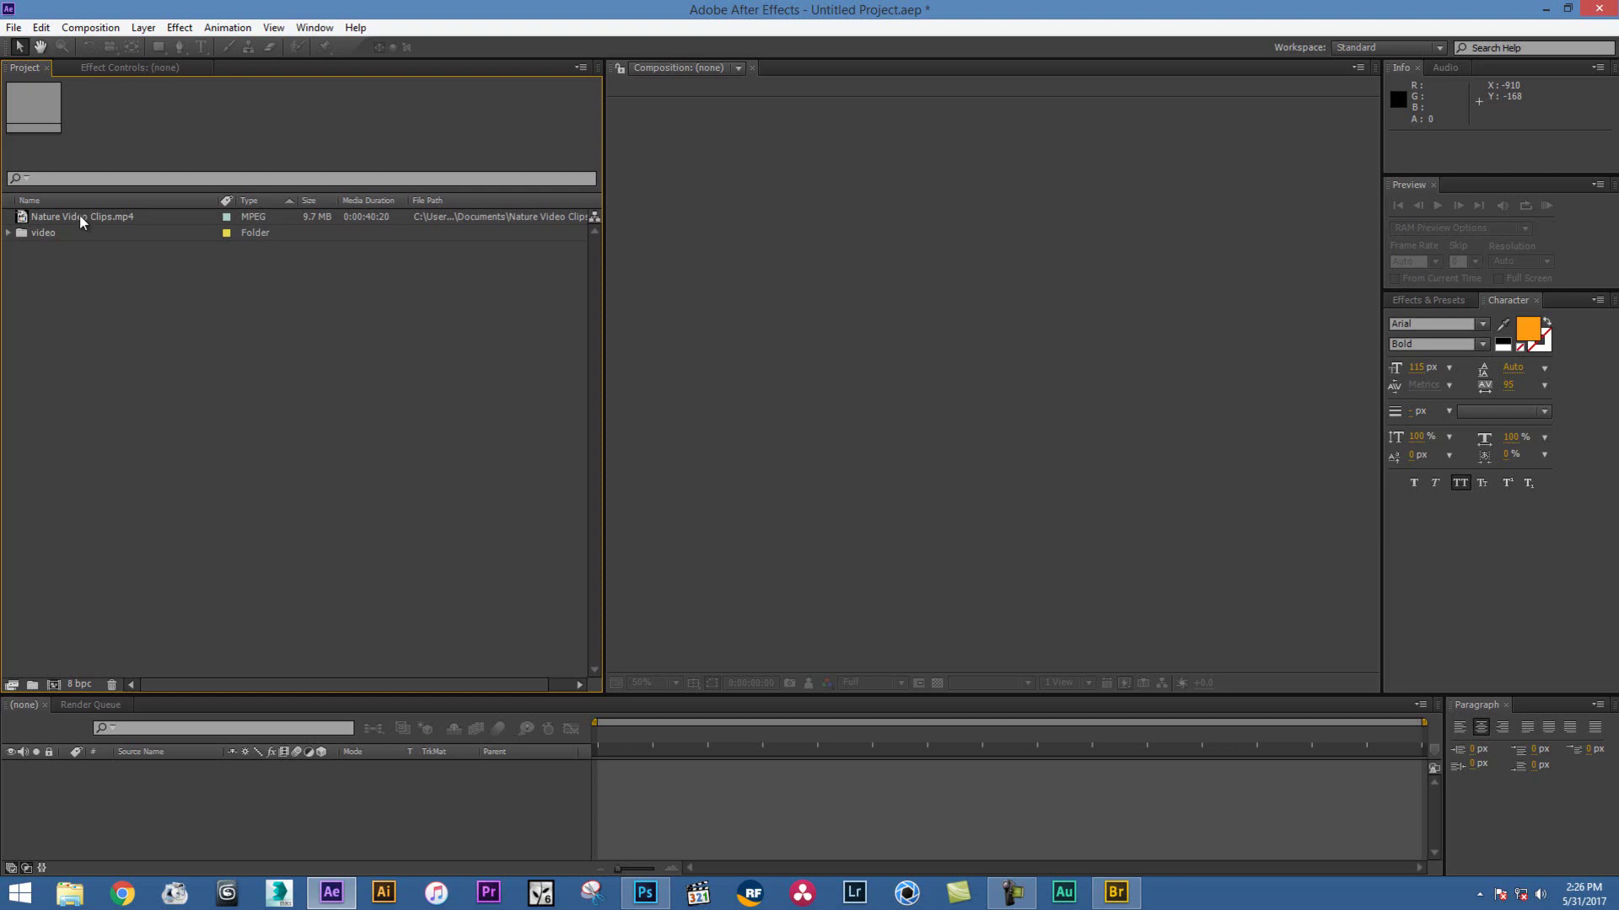
{"action": "left_click_drag", "start_coordinate": [79, 216], "coordinate": [73, 232]}
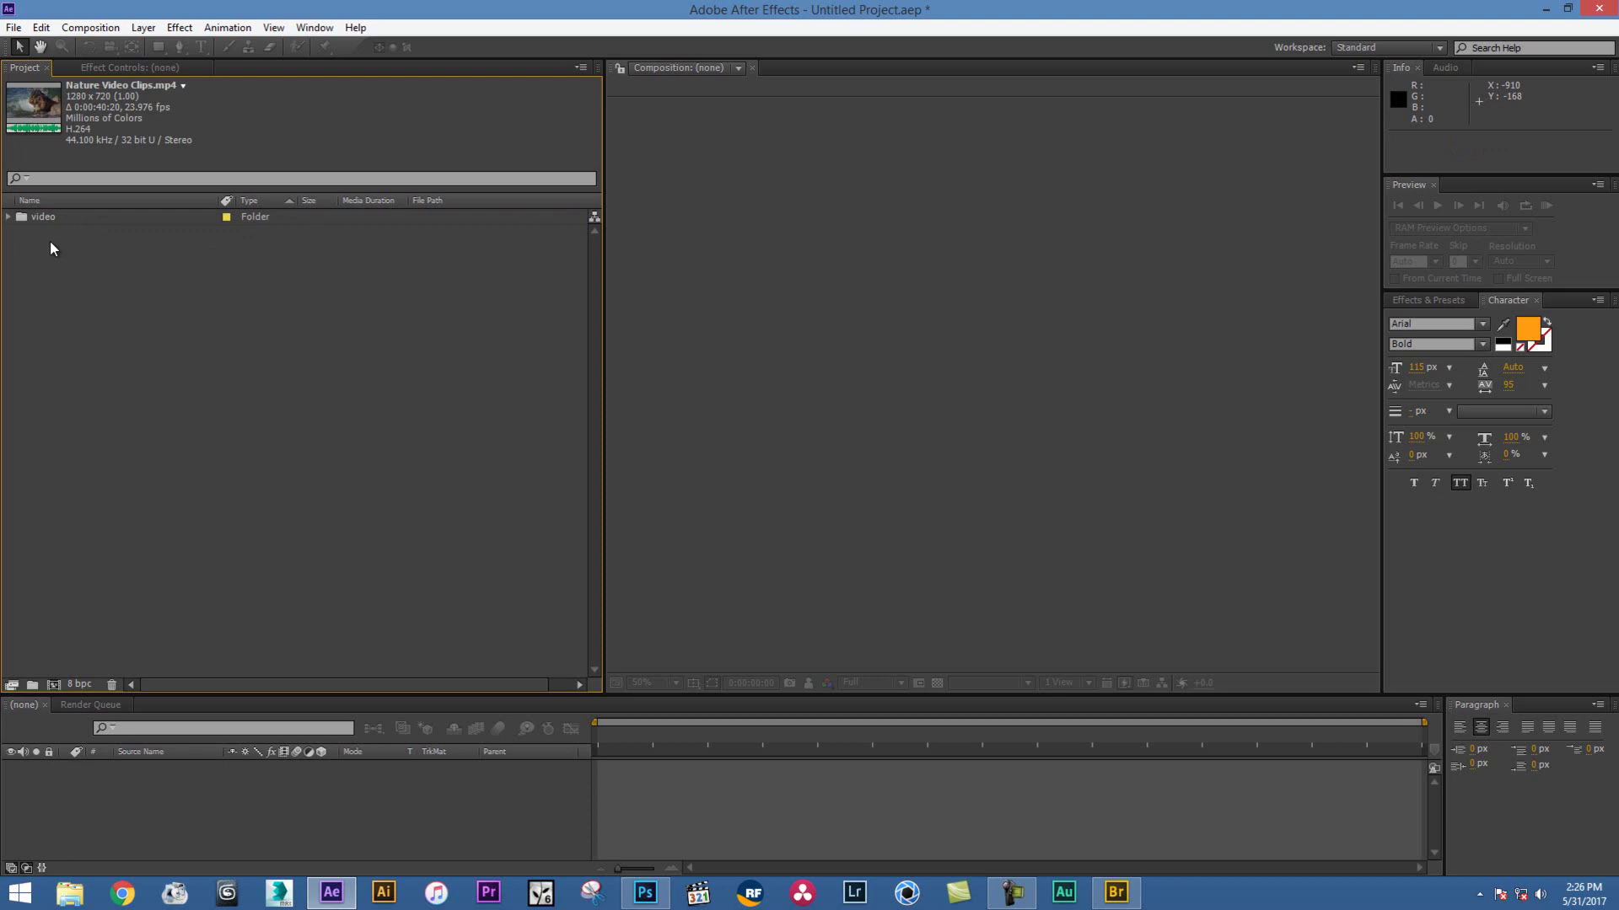
{"action": "left_click", "coordinate": [9, 218]}
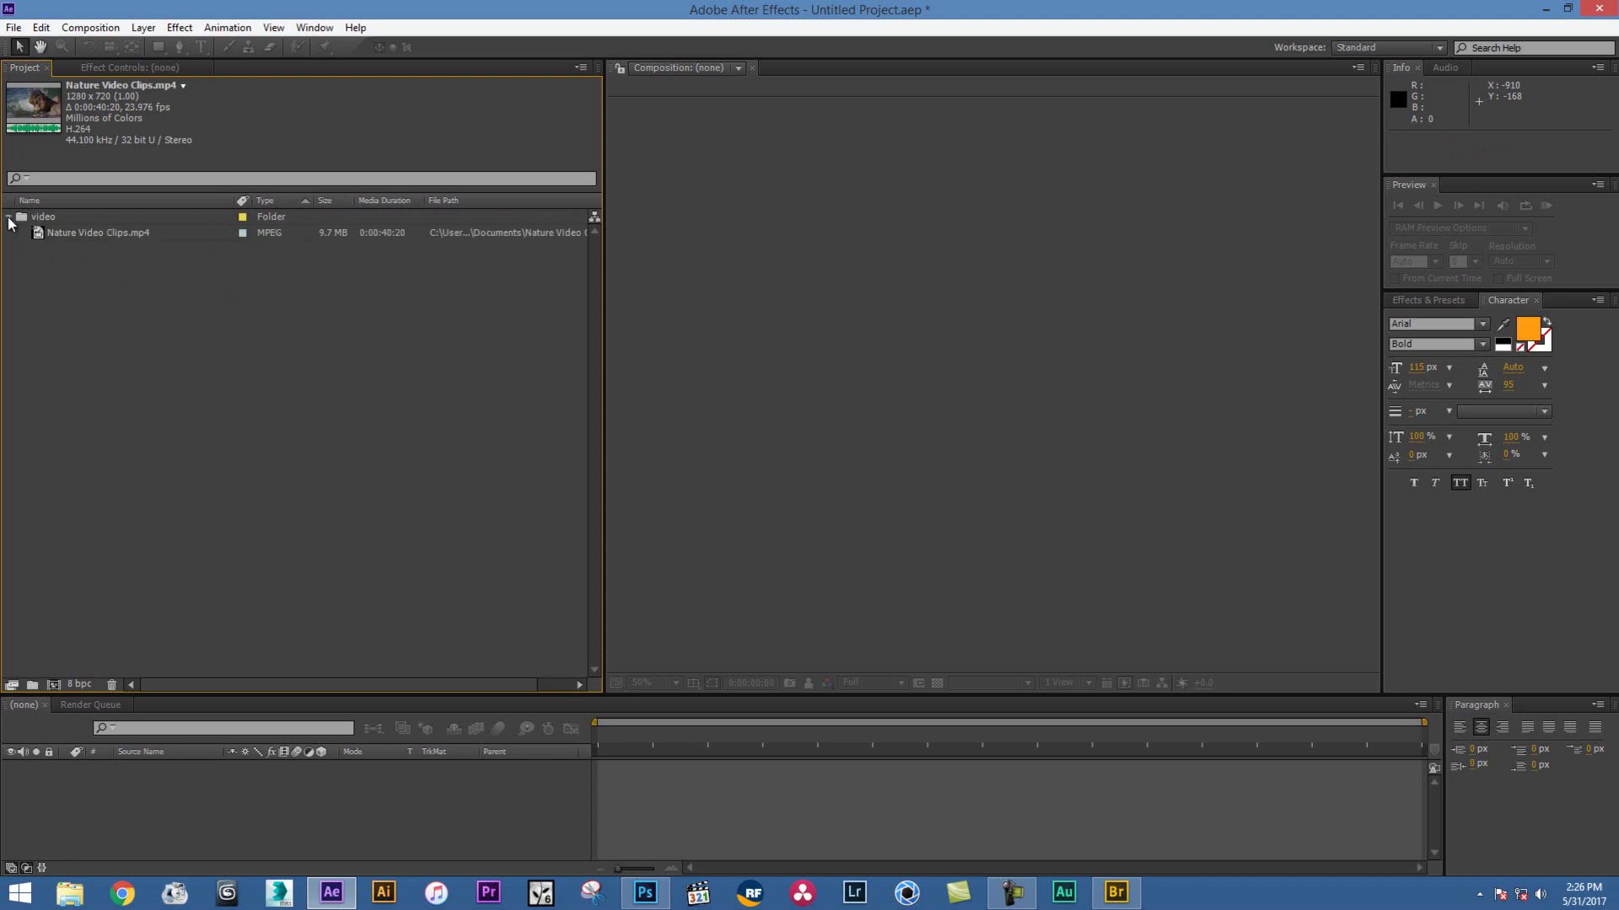
{"action": "left_click", "coordinate": [9, 218]}
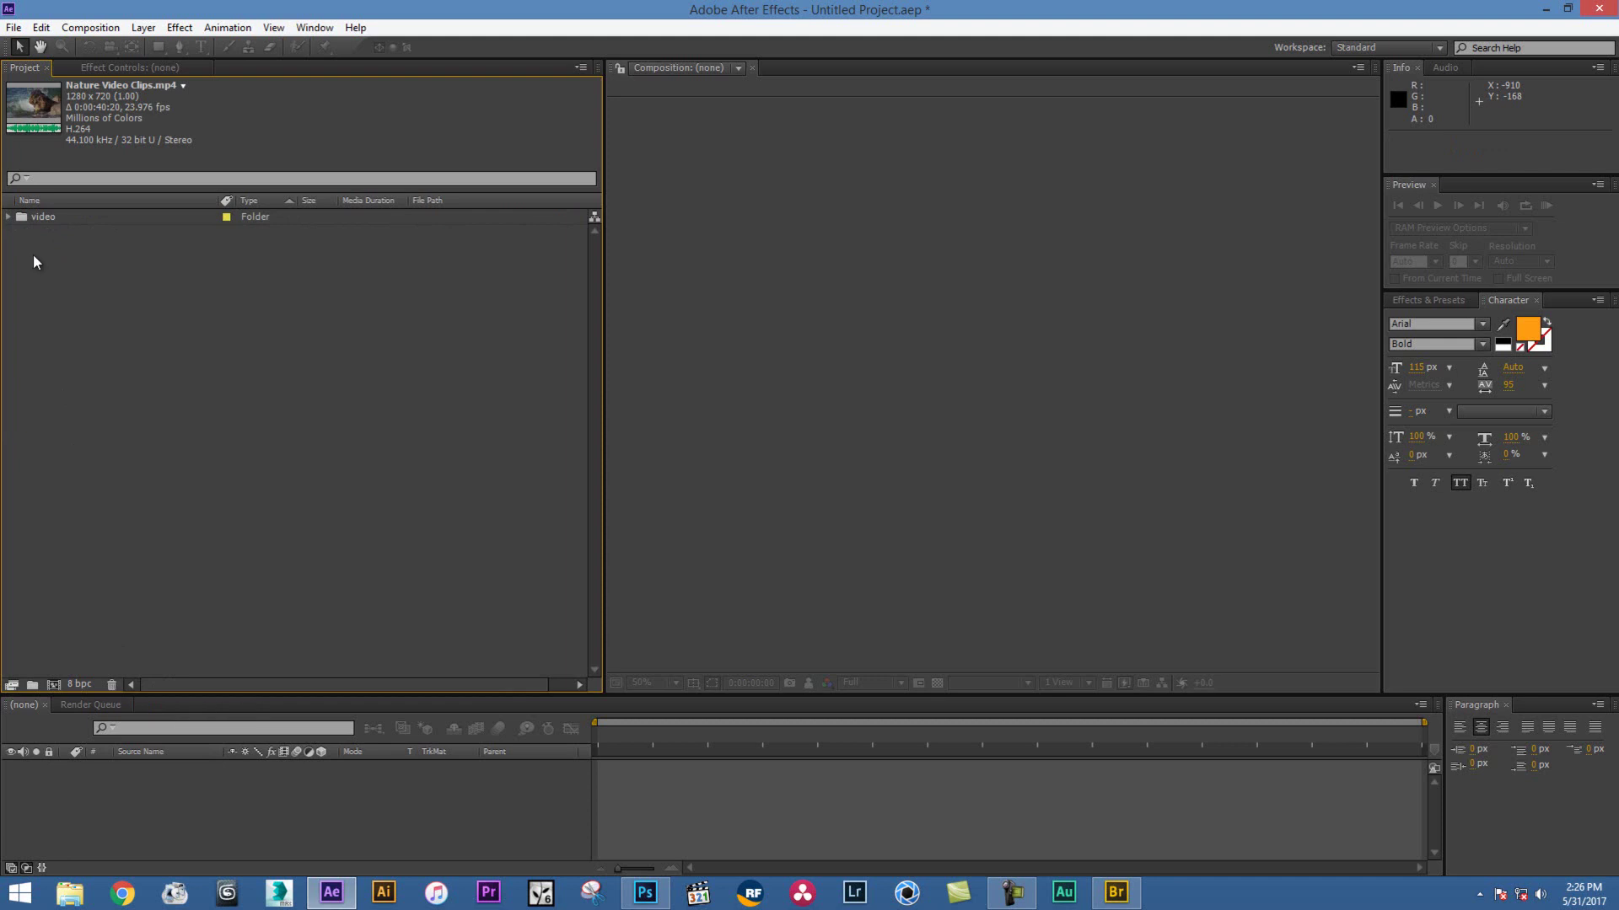
{"action": "left_click", "coordinate": [43, 218]}
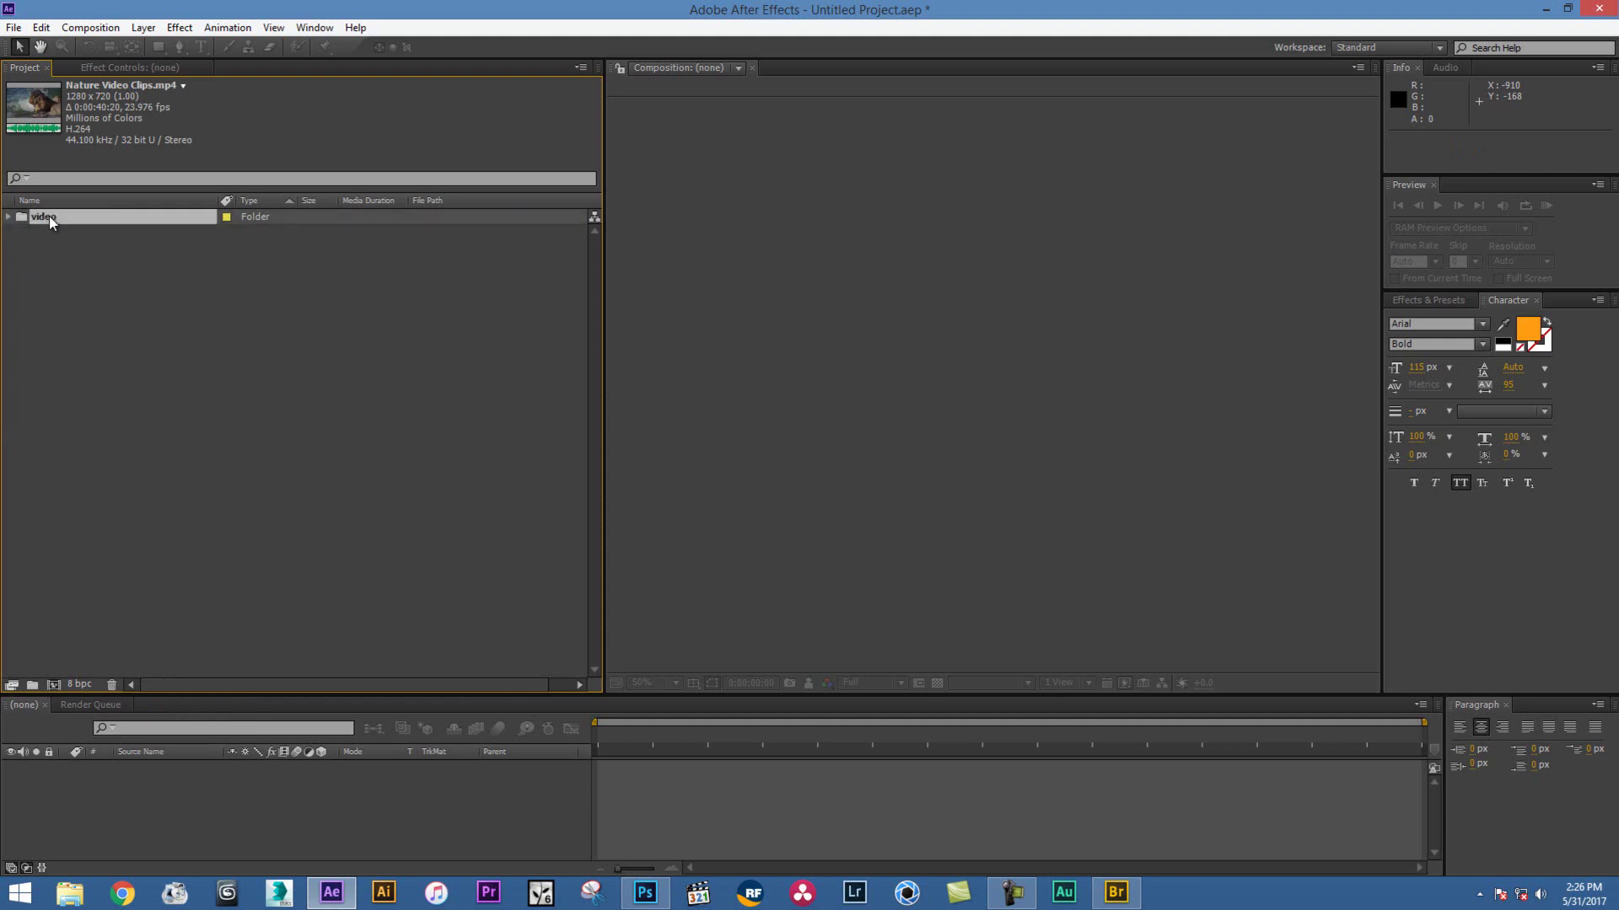
{"action": "left_click", "coordinate": [110, 684]}
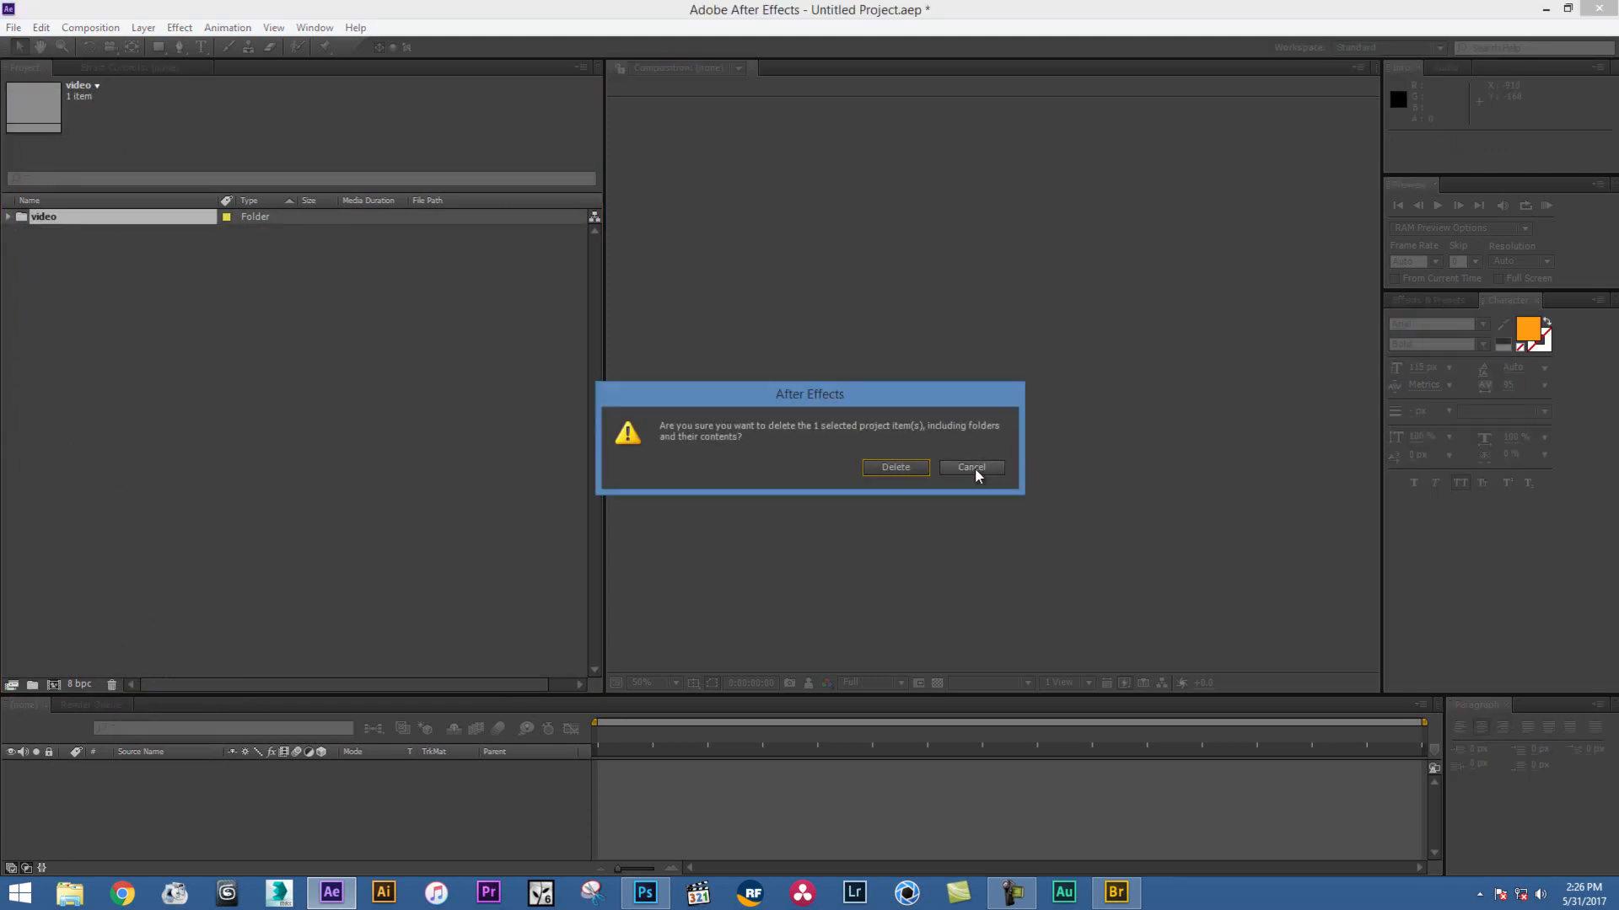
{"action": "key", "text": "Delete"}
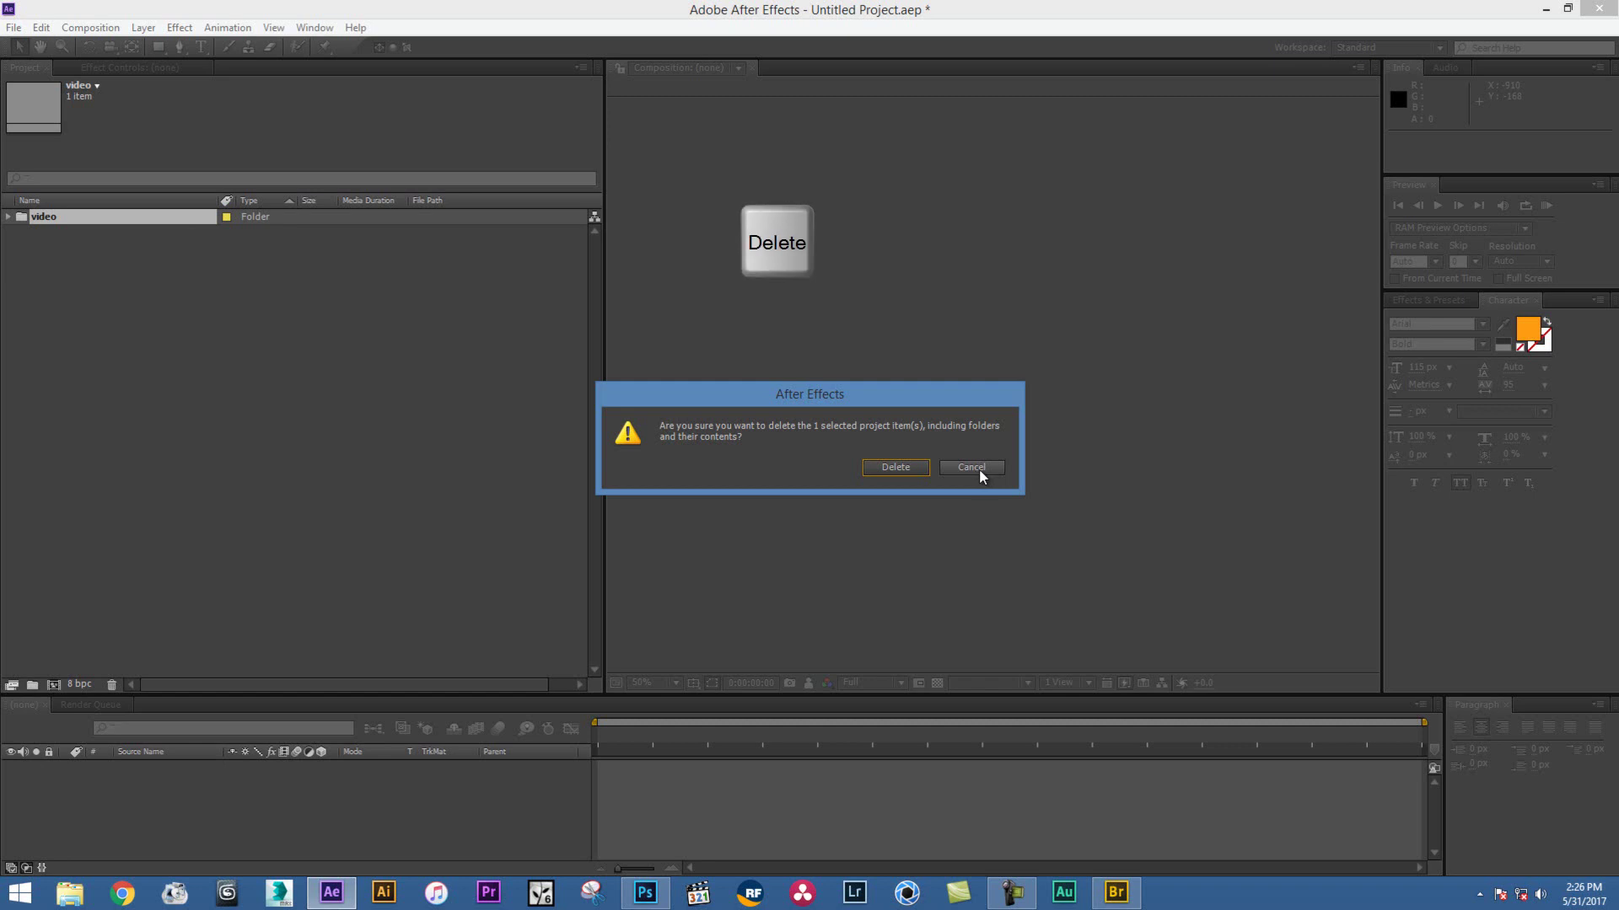
{"action": "left_click", "coordinate": [987, 466]}
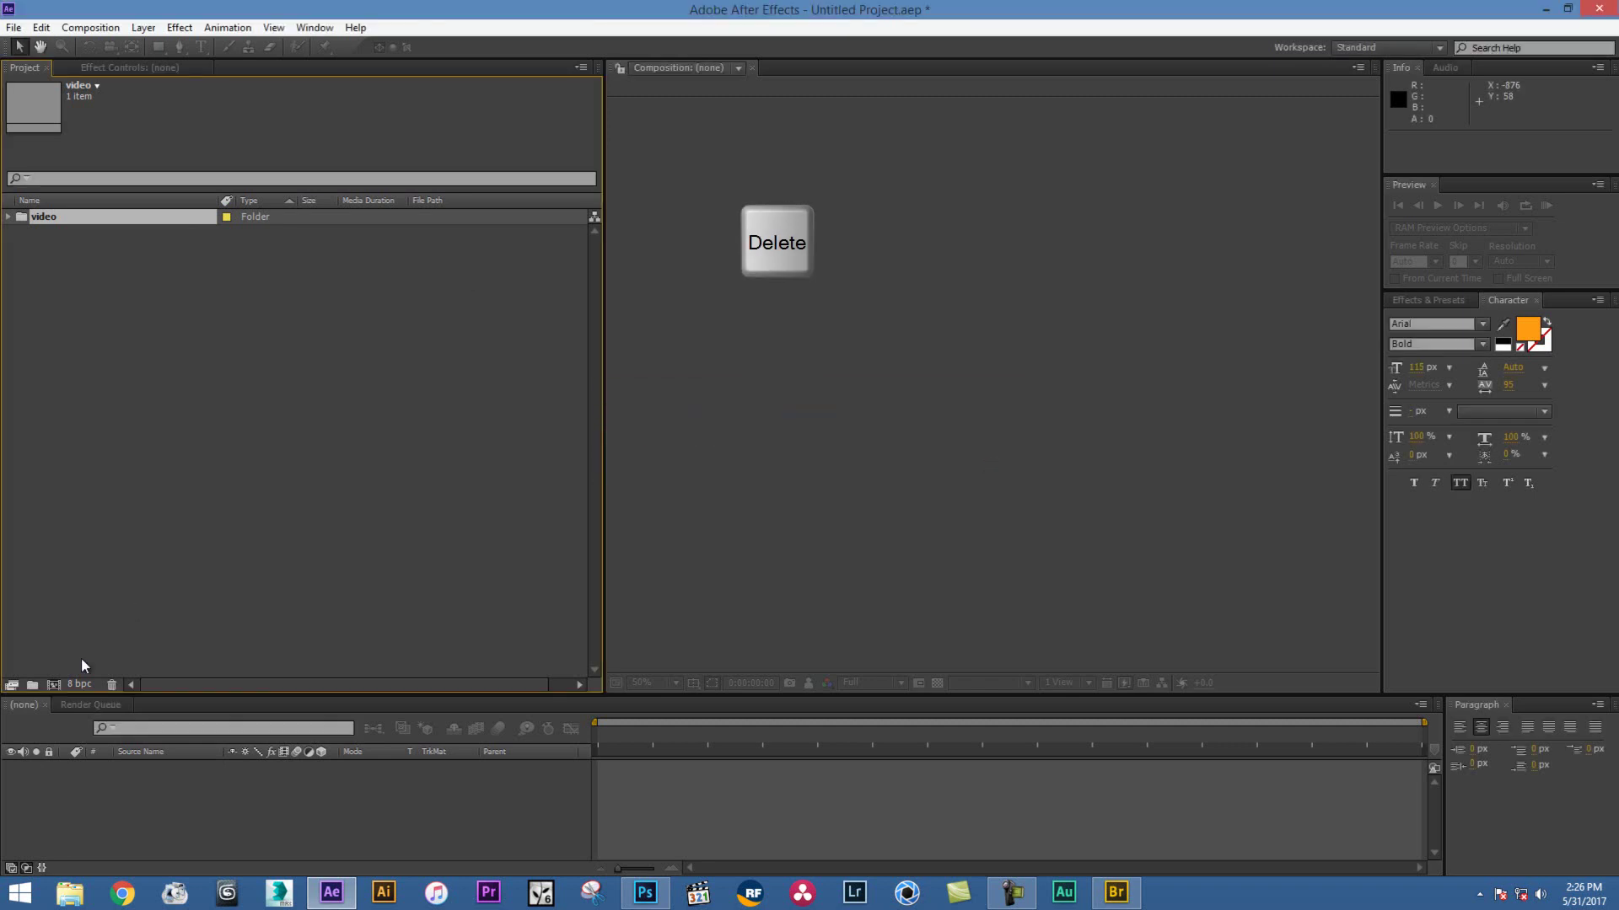
{"action": "left_click", "coordinate": [83, 705]}
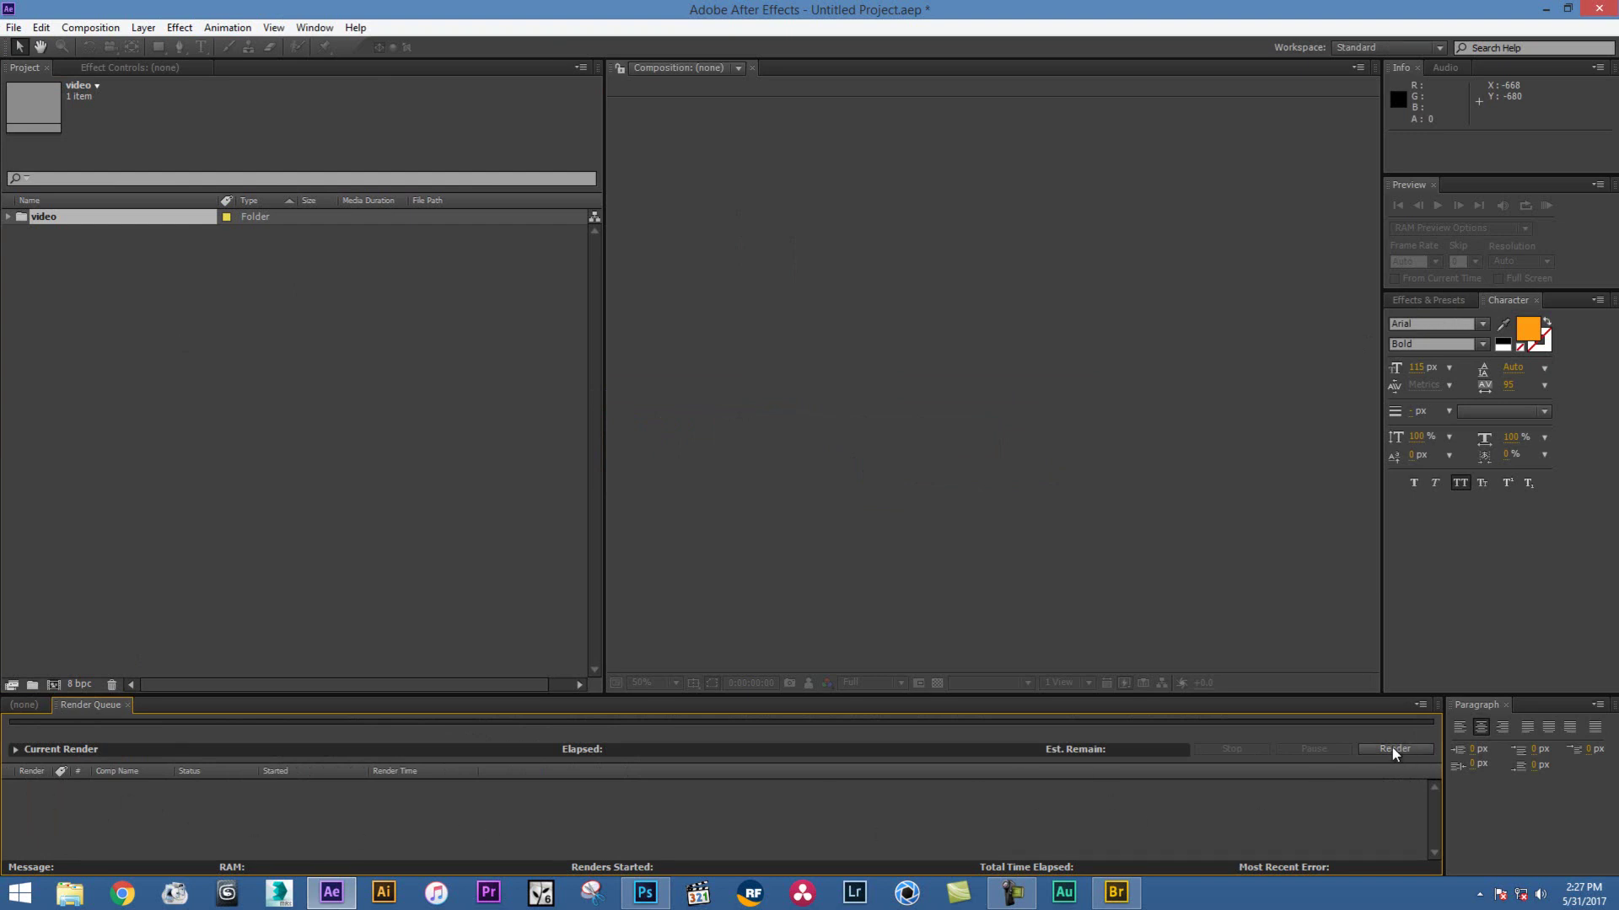
{"action": "left_click", "coordinate": [25, 704]}
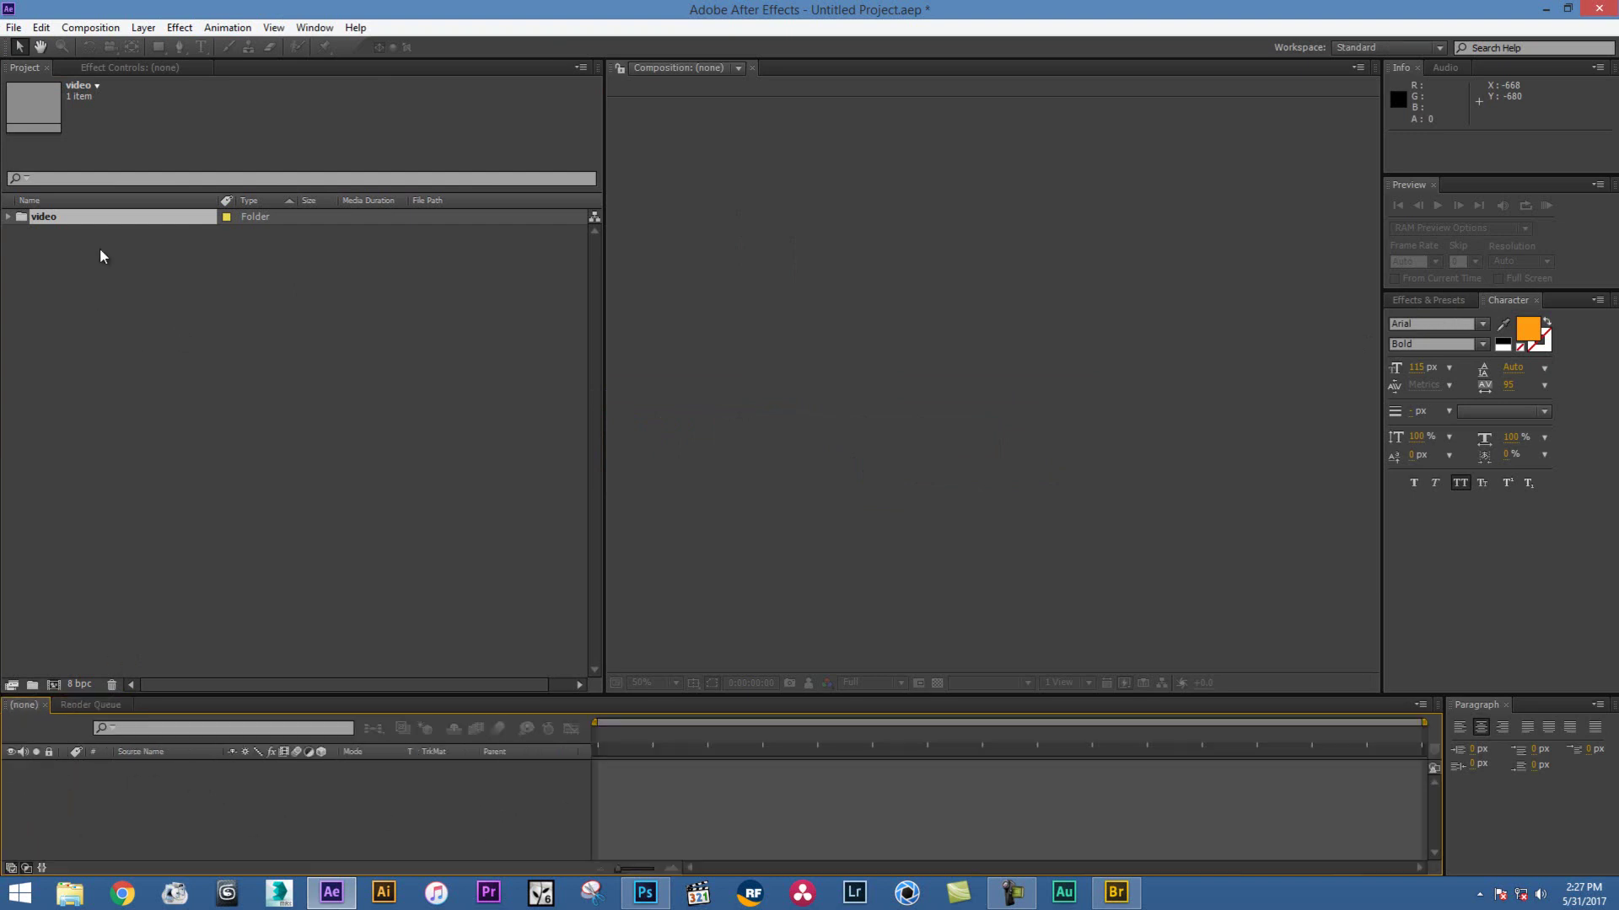
Build a Nature Video Clips composition from the footage in the video folder
{"action": "double_click", "coordinate": [50, 219]}
{"action": "left_click", "coordinate": [53, 231]}
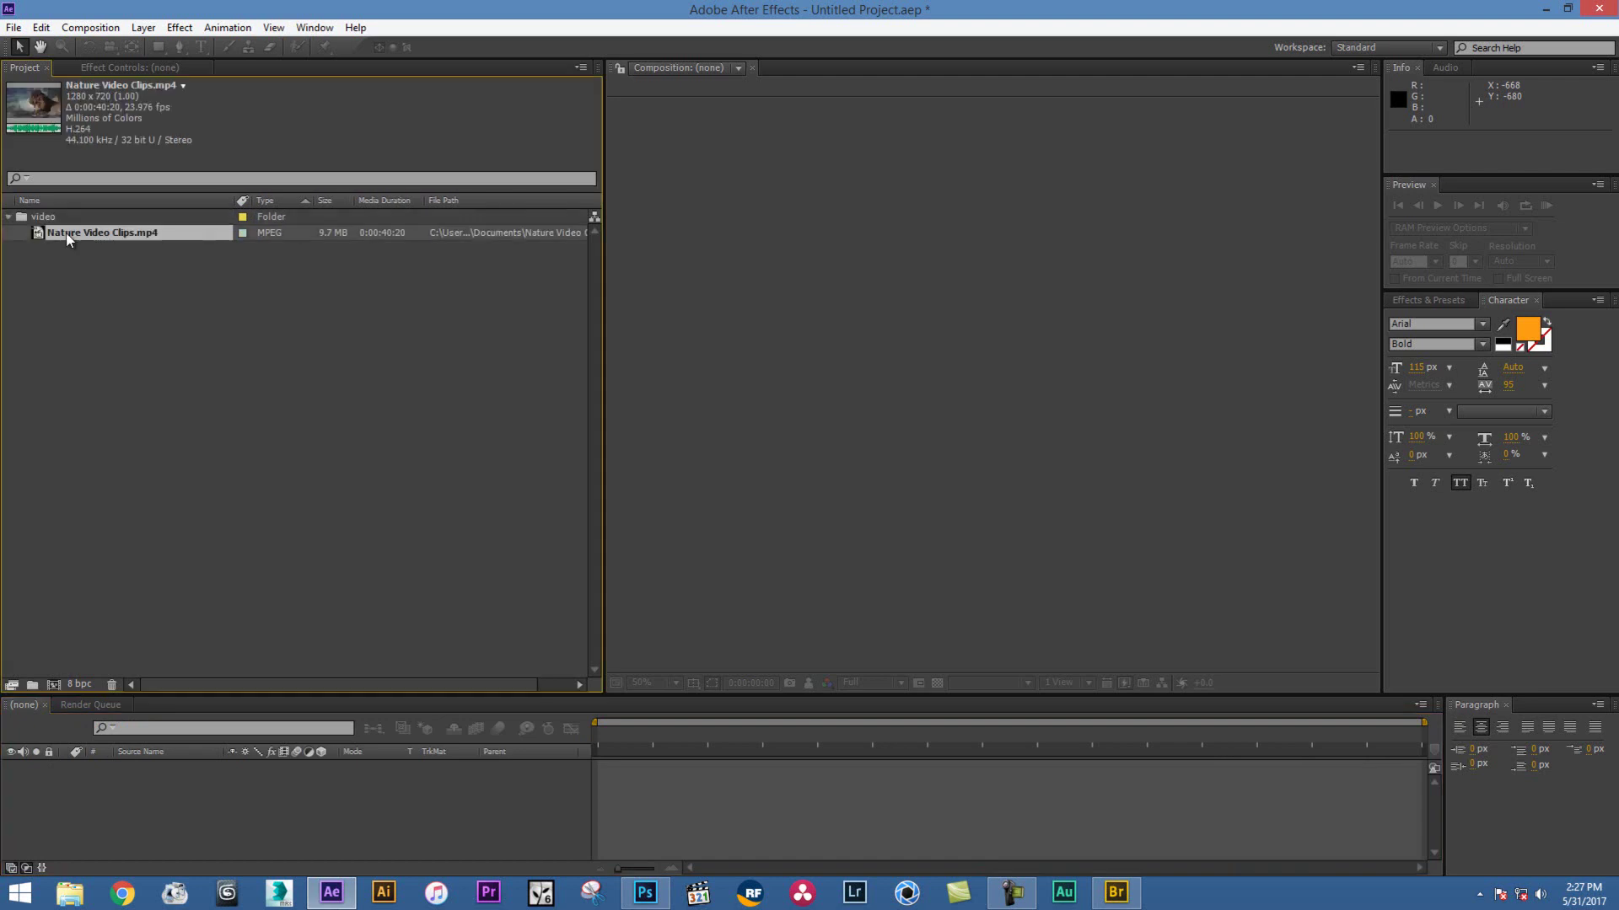
{"action": "mouse_move", "coordinate": [53, 231]}
{"action": "left_mouse_down"}
{"action": "mouse_move", "coordinate": [695, 735]}
{"action": "mouse_move", "coordinate": [705, 797]}
{"action": "left_mouse_up"}
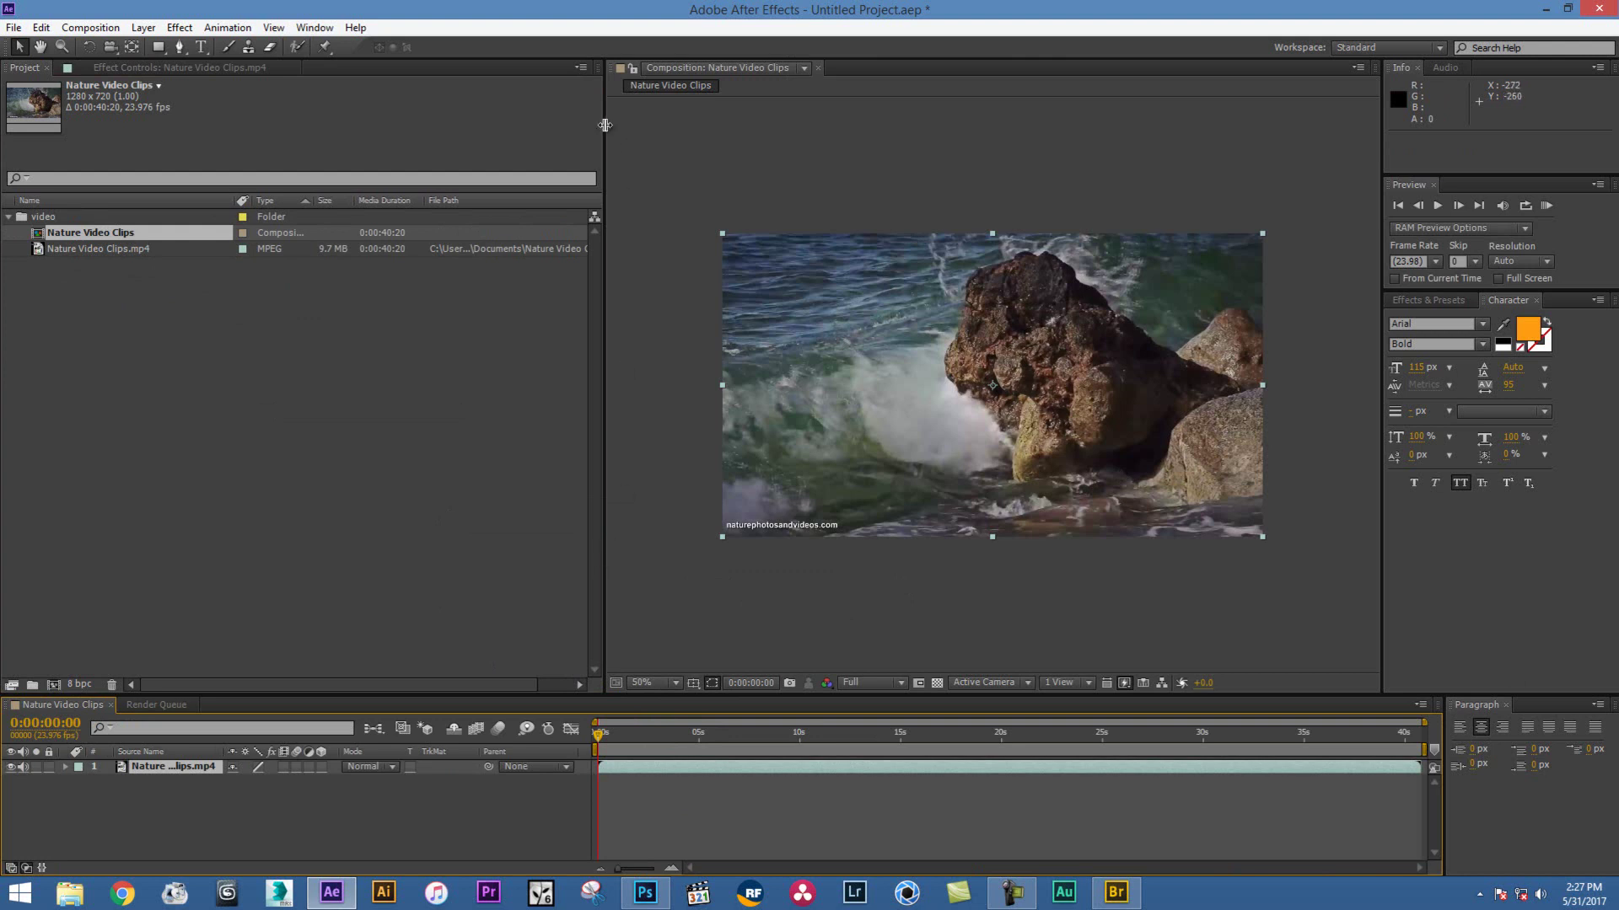
Resize the panels to widen the composition viewer and enlarge the timeline
{"action": "mouse_move", "coordinate": [605, 125]}
{"action": "left_mouse_down"}
{"action": "mouse_move", "coordinate": [350, 141]}
{"action": "mouse_move", "coordinate": [429, 143]}
{"action": "left_mouse_up"}
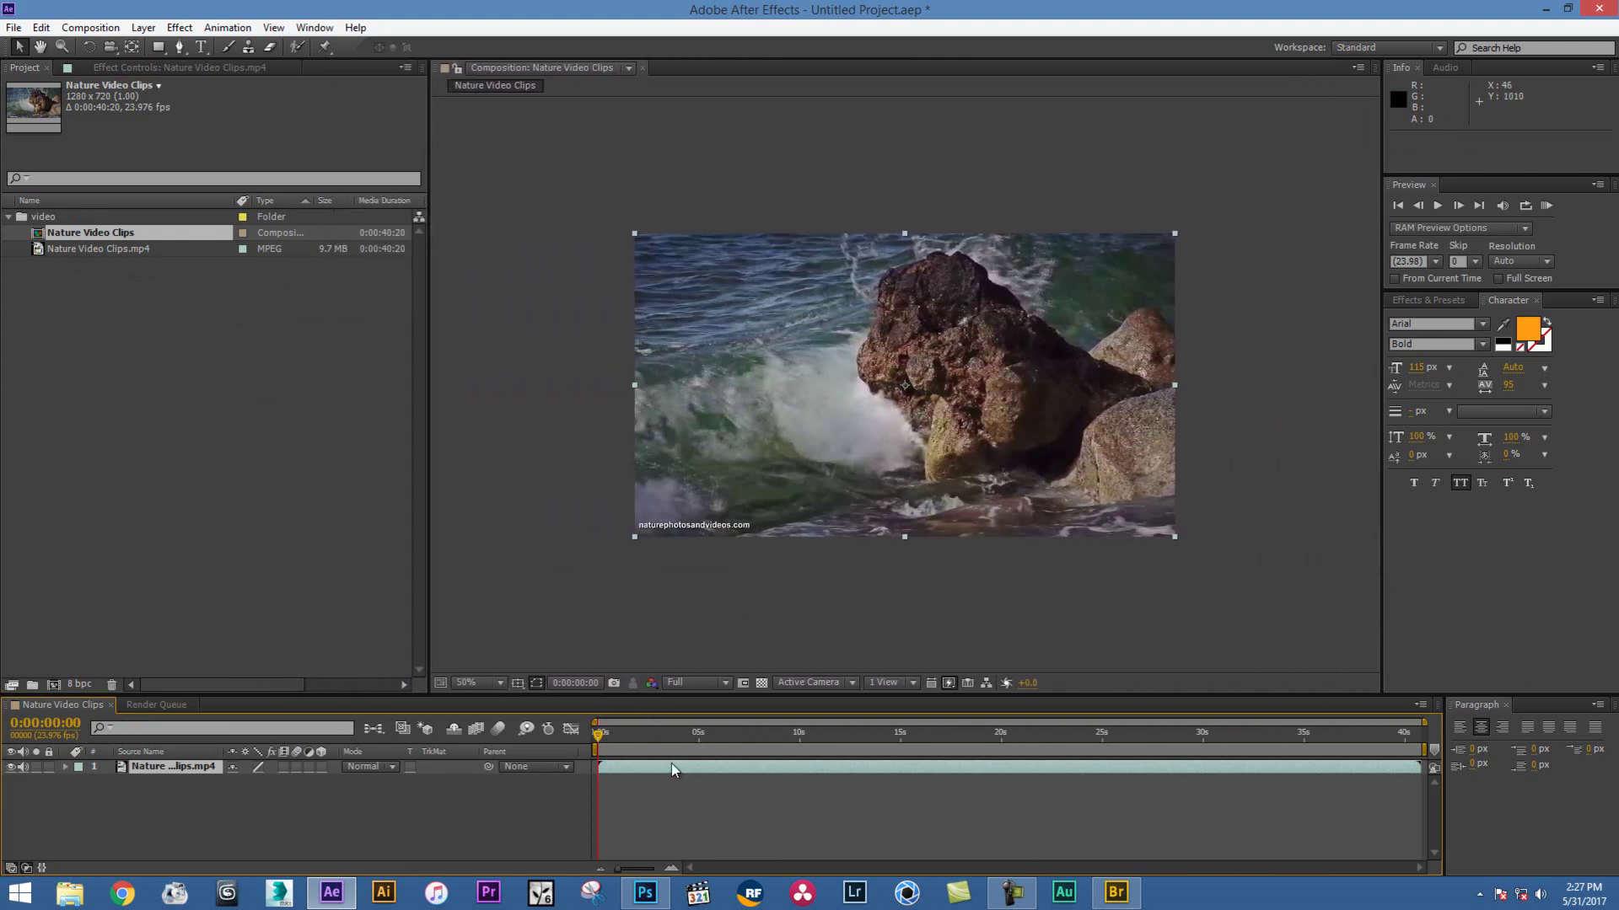
{"action": "mouse_move", "coordinate": [636, 655]}
{"action": "left_mouse_down"}
{"action": "mouse_move", "coordinate": [639, 493]}
{"action": "mouse_move", "coordinate": [623, 575]}
{"action": "left_mouse_up"}
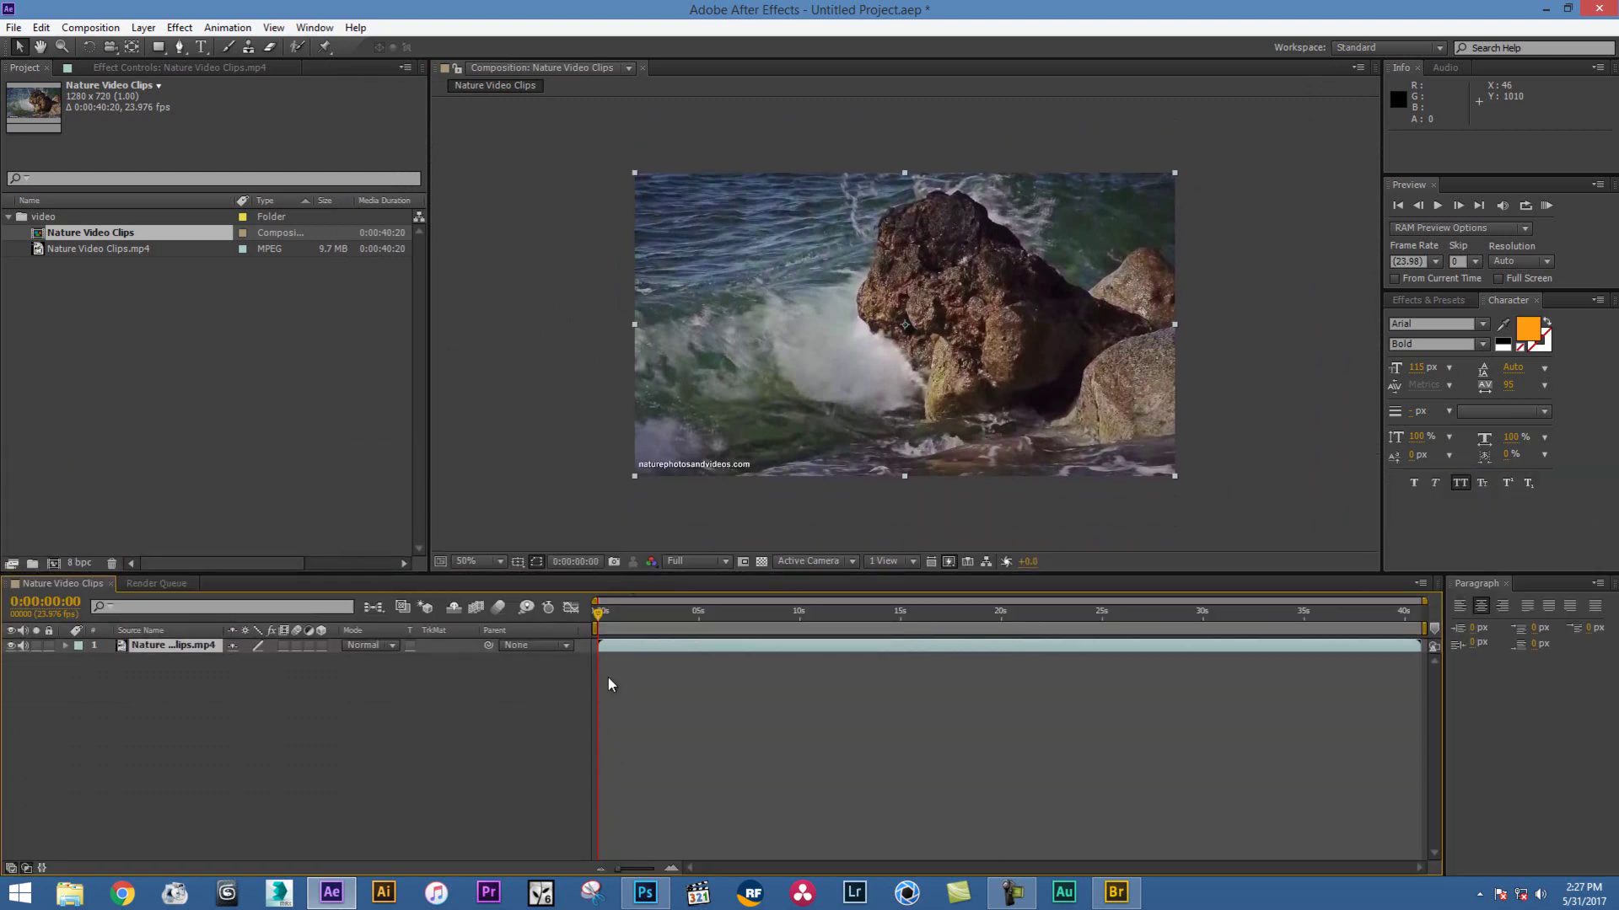
{"action": "left_click_drag", "start_coordinate": [613, 572], "coordinate": [608, 569]}
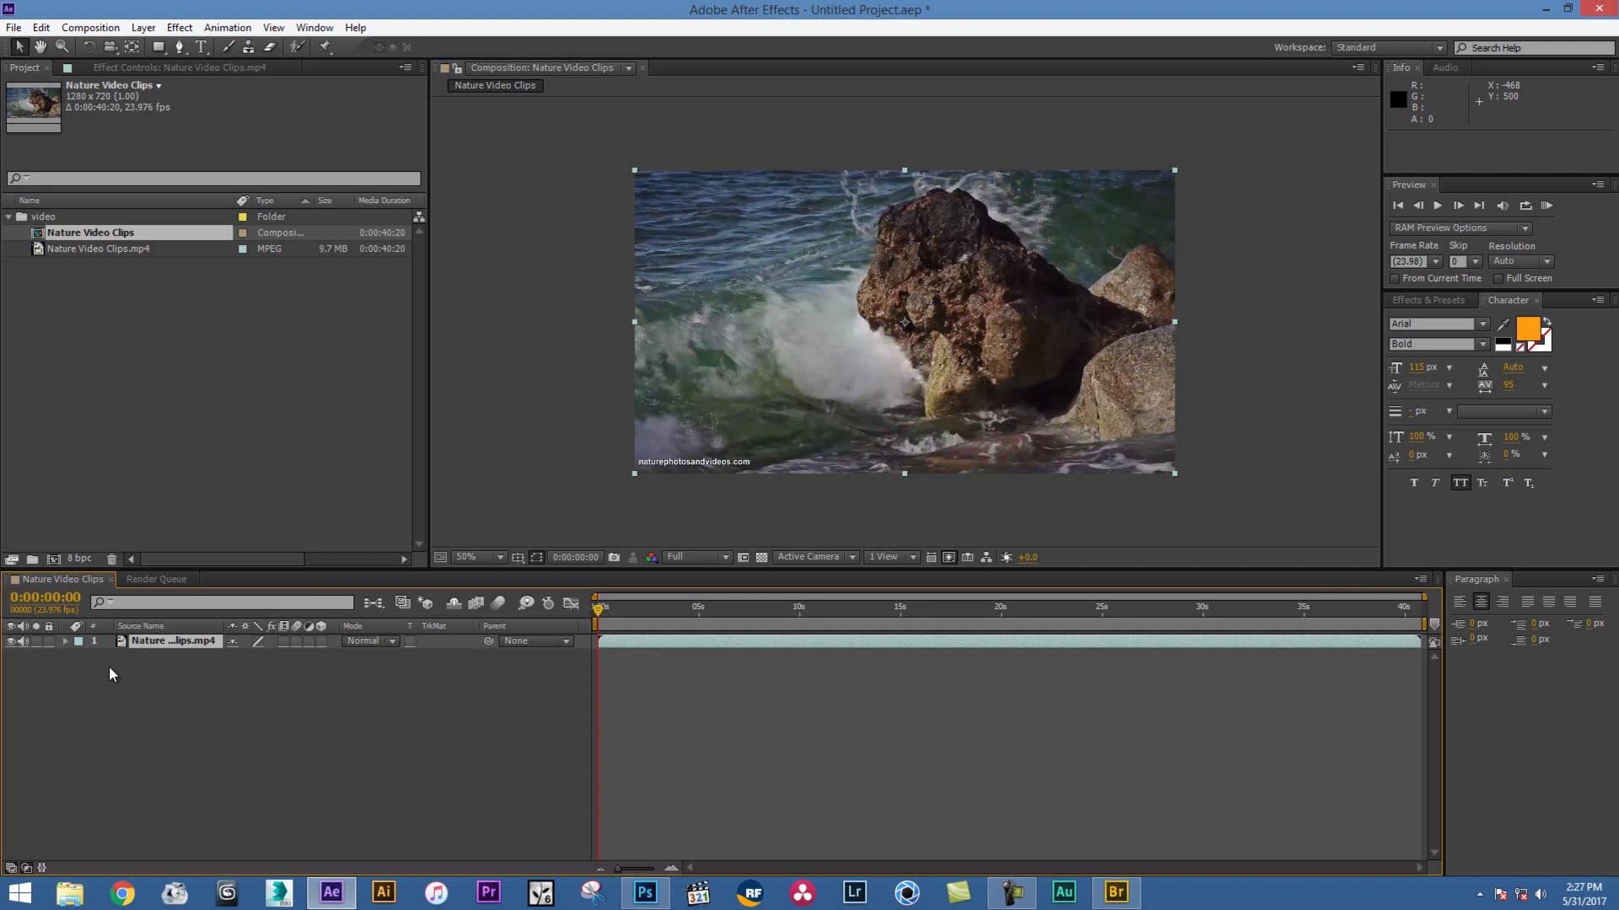
Import the 1920×1280 JPEG photo and add it as layer 2 under the video
{"action": "double_click", "coordinate": [122, 326]}
{"action": "double_click", "coordinate": [597, 422]}
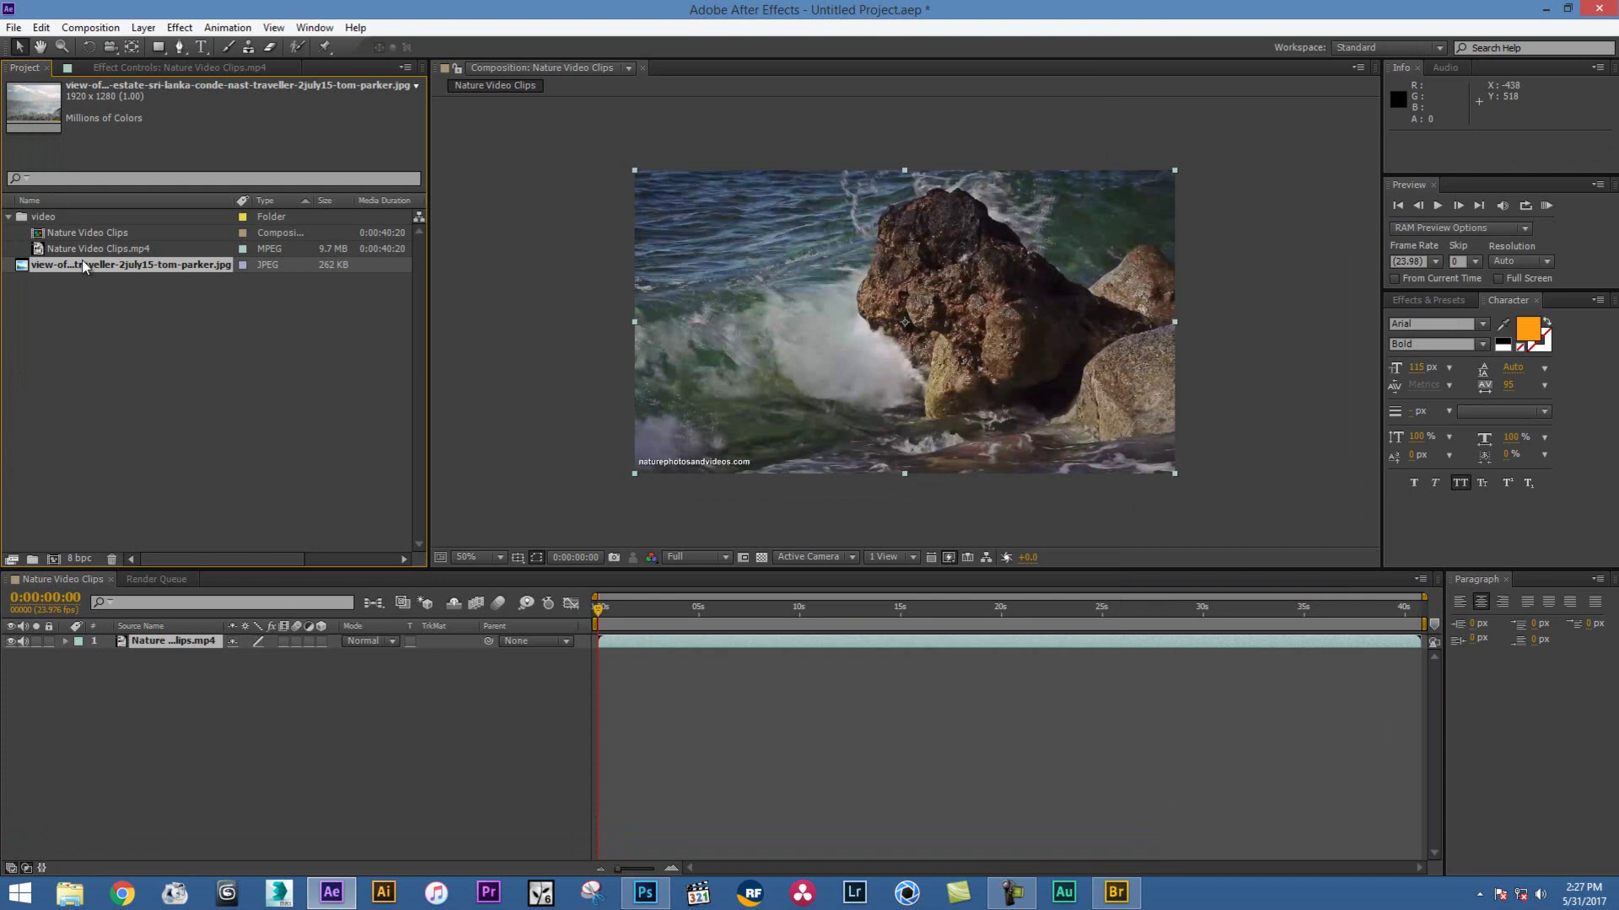
{"action": "left_click_drag", "start_coordinate": [81, 267], "coordinate": [345, 666]}
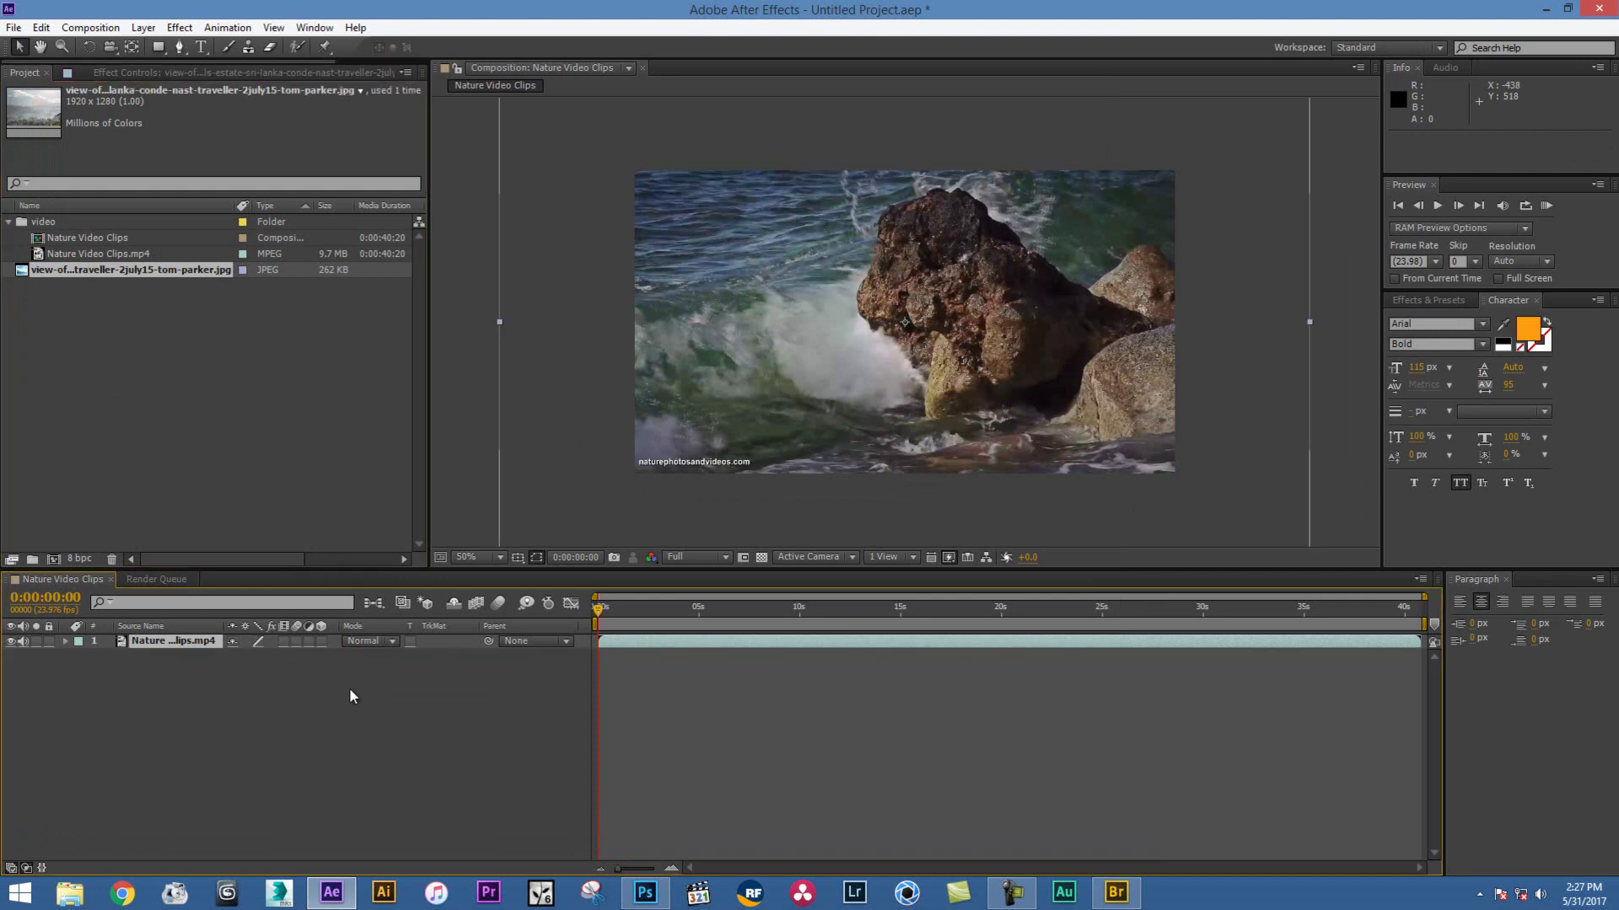
{"action": "left_click", "coordinate": [187, 644]}
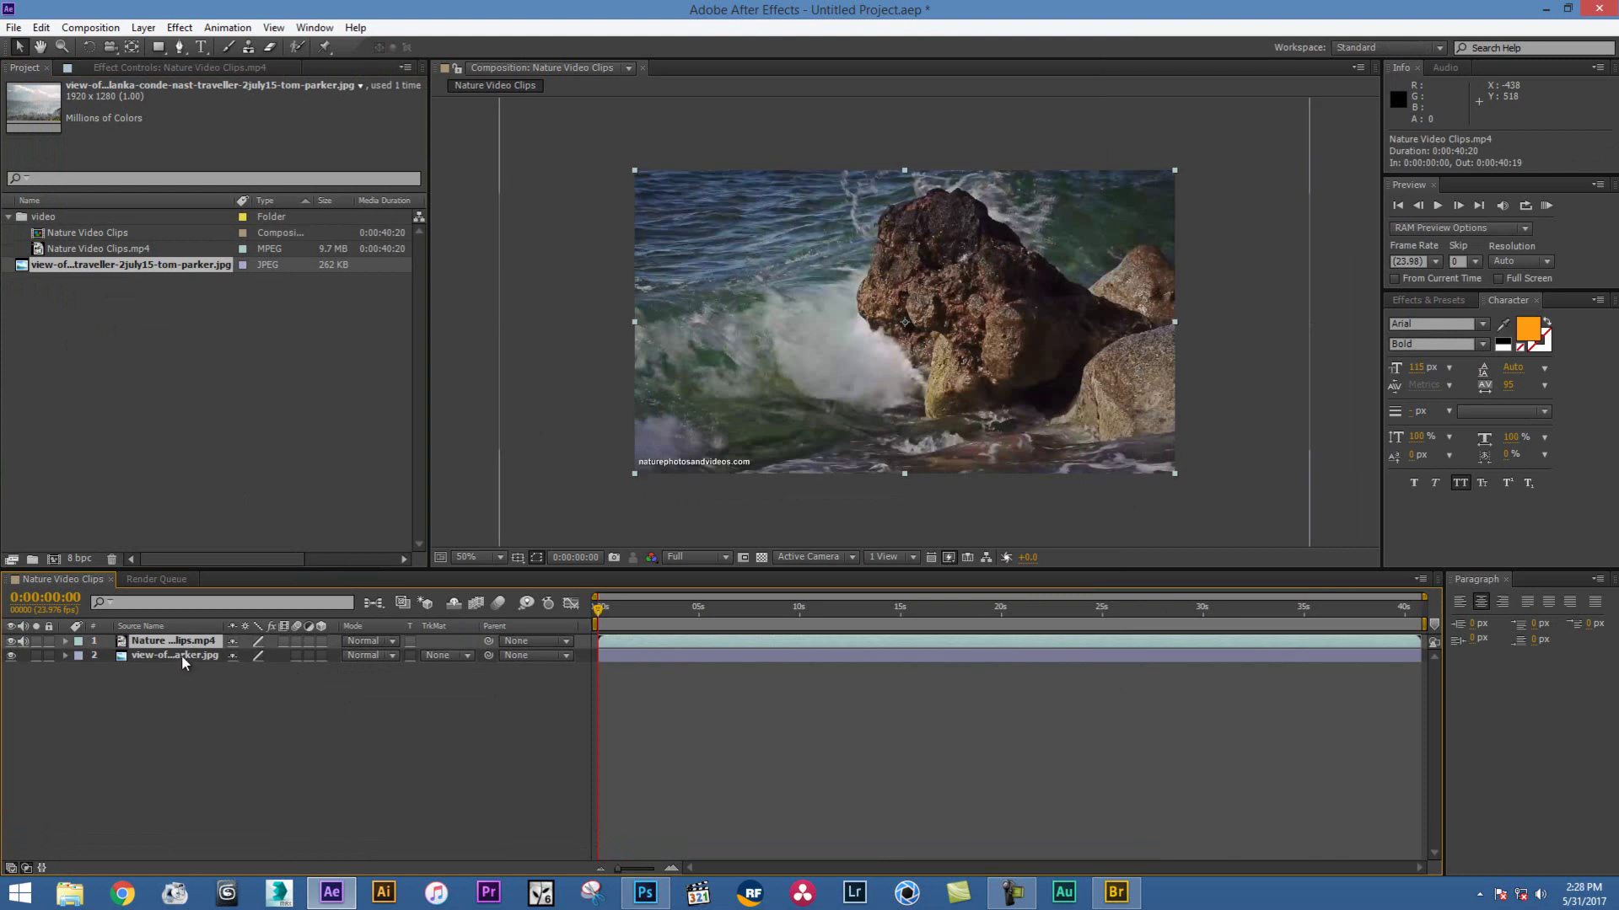
{"action": "scroll", "coordinate": [1258, 225], "scroll_direction": "down", "scroll_amount": 2}
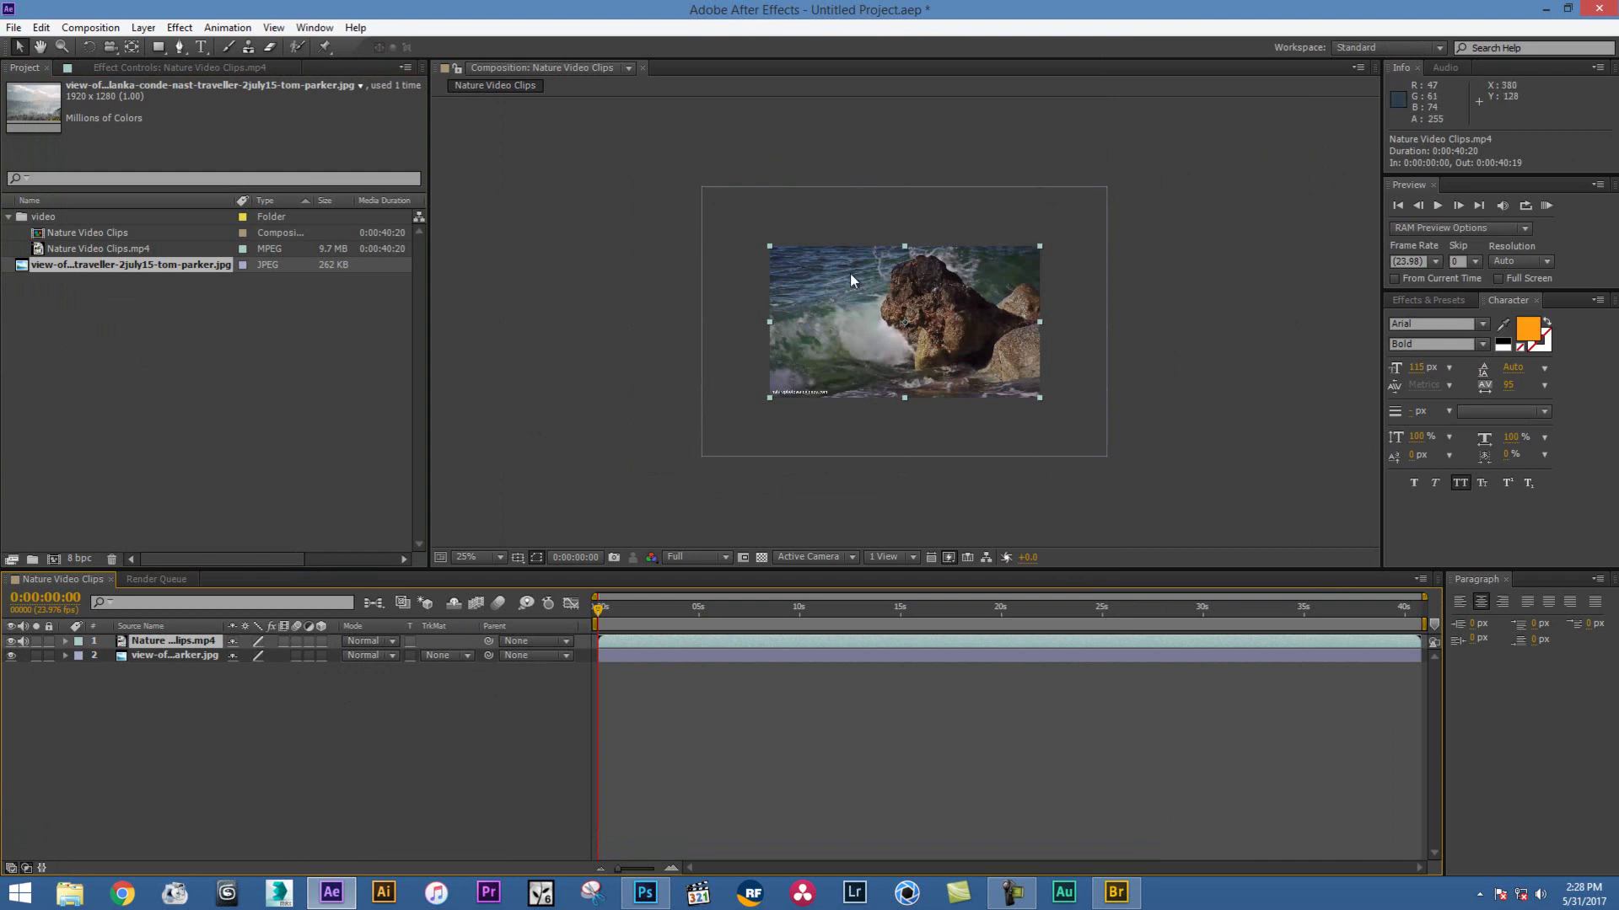
Move the JPEG photo layer above the video layer in the stack
{"action": "left_click", "coordinate": [169, 662]}
{"action": "left_click_drag", "start_coordinate": [162, 664], "coordinate": [163, 646]}
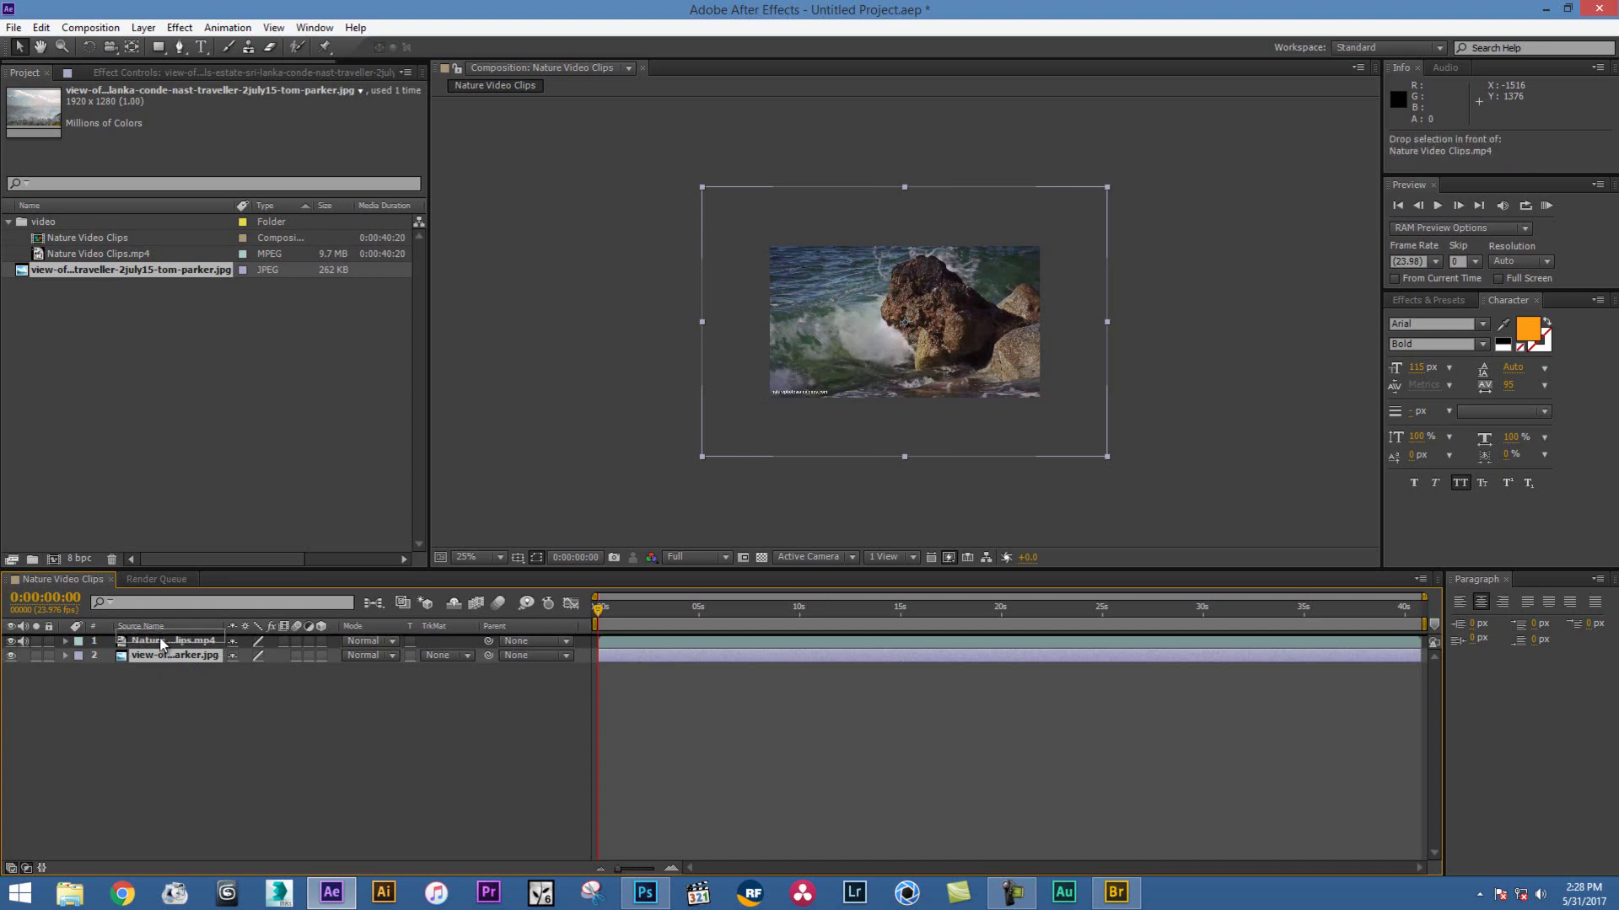
{"action": "left_click_drag", "start_coordinate": [163, 645], "coordinate": [164, 643]}
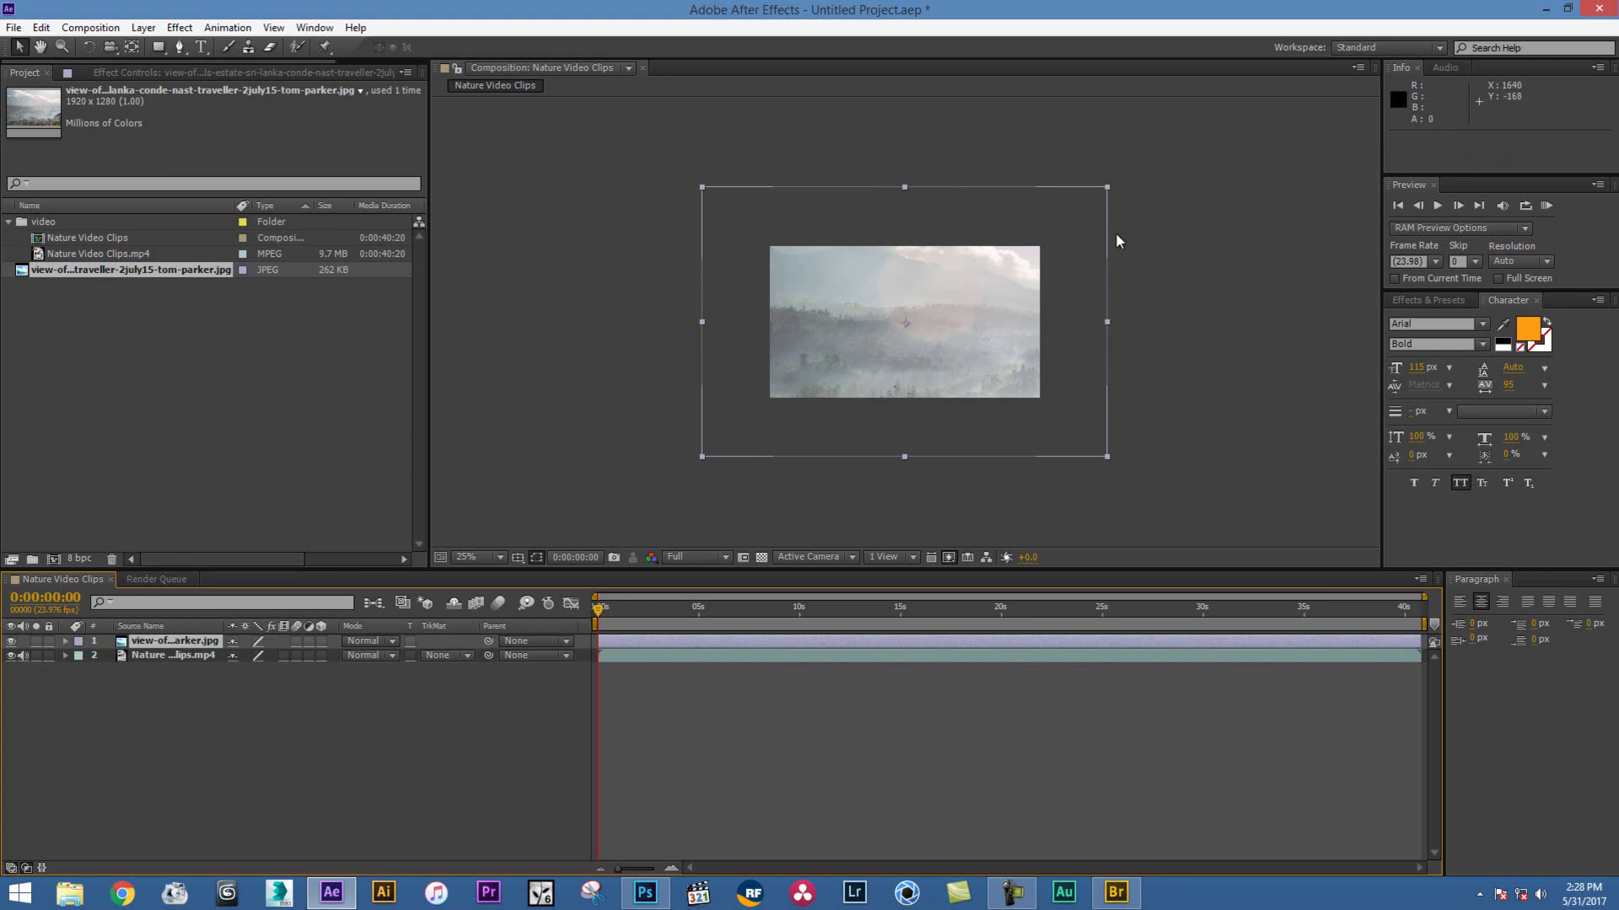
Scale the photo down proportionally and place it toward the lower left of the frame
{"action": "left_click_drag", "start_coordinate": [1108, 189], "coordinate": [1062, 233]}
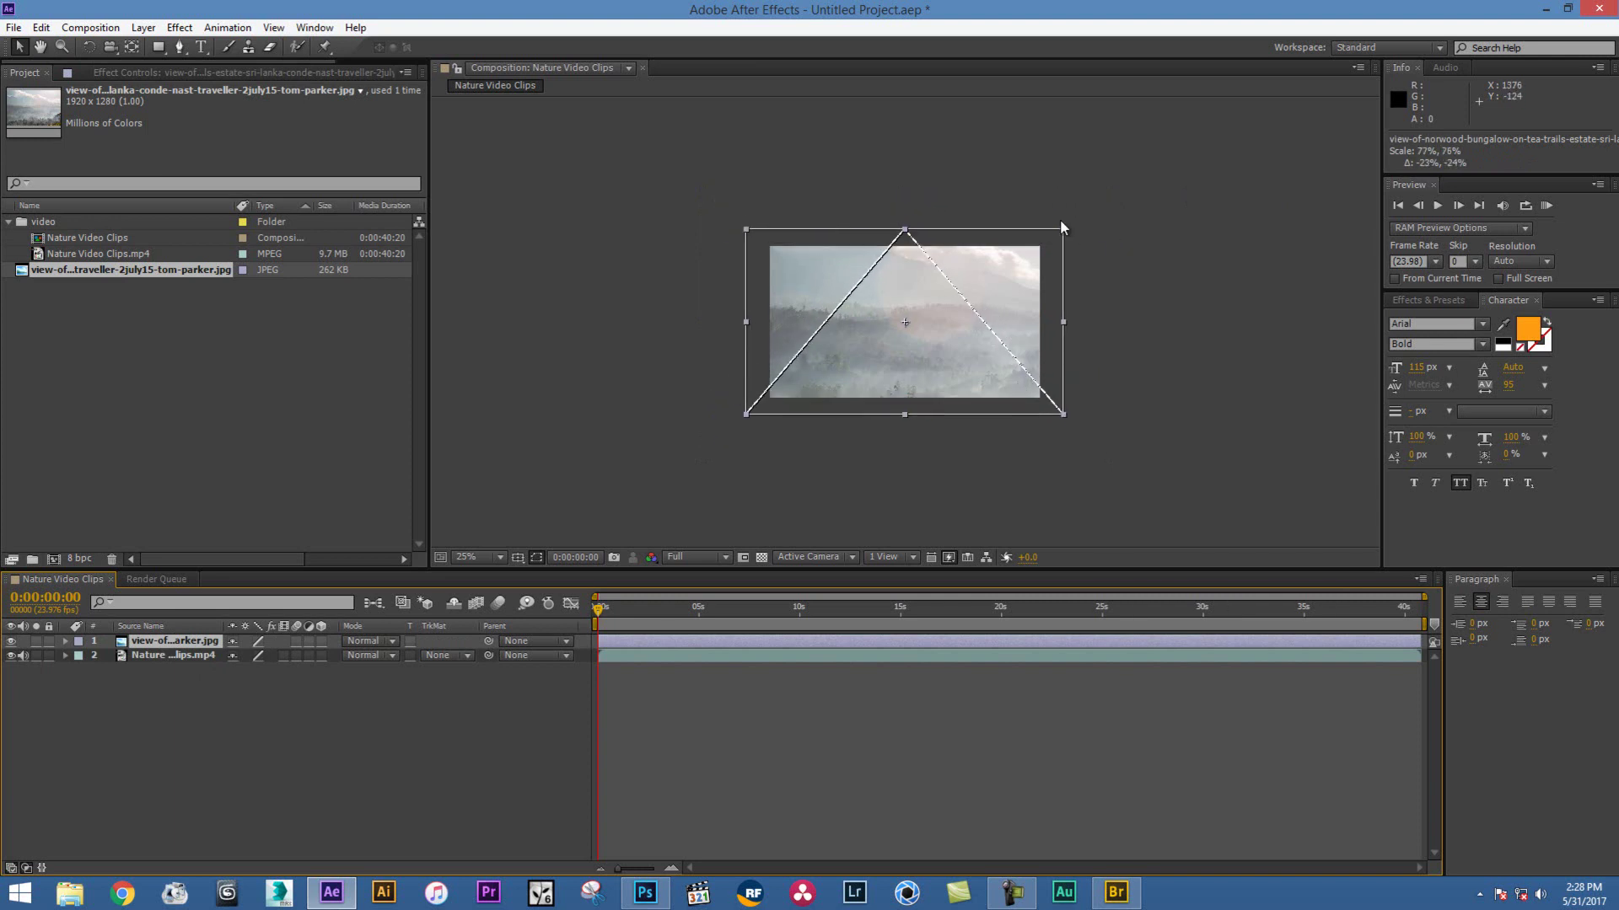
{"action": "mouse_move", "coordinate": [1060, 224]}
{"action": "left_mouse_down"}
{"action": "mouse_move", "coordinate": [1003, 276]}
{"action": "mouse_move", "coordinate": [1017, 283]}
{"action": "left_mouse_up"}
{"action": "key", "text": "period"}
{"action": "left_click_drag", "start_coordinate": [892, 273], "coordinate": [839, 350]}
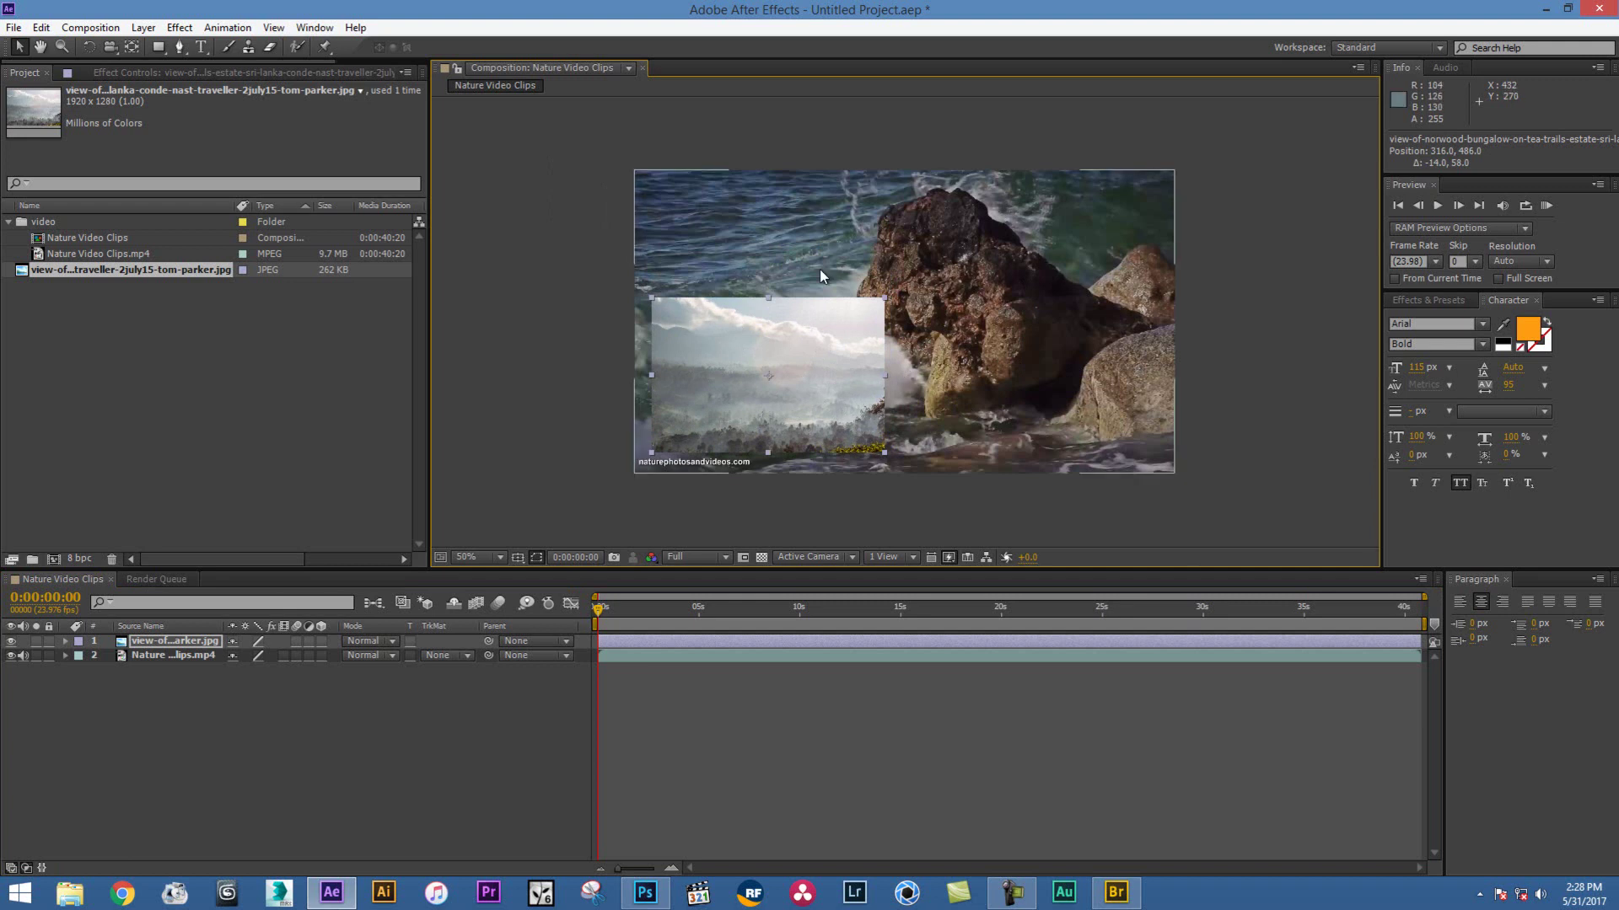
{"action": "left_click_drag", "start_coordinate": [839, 335], "coordinate": [828, 411]}
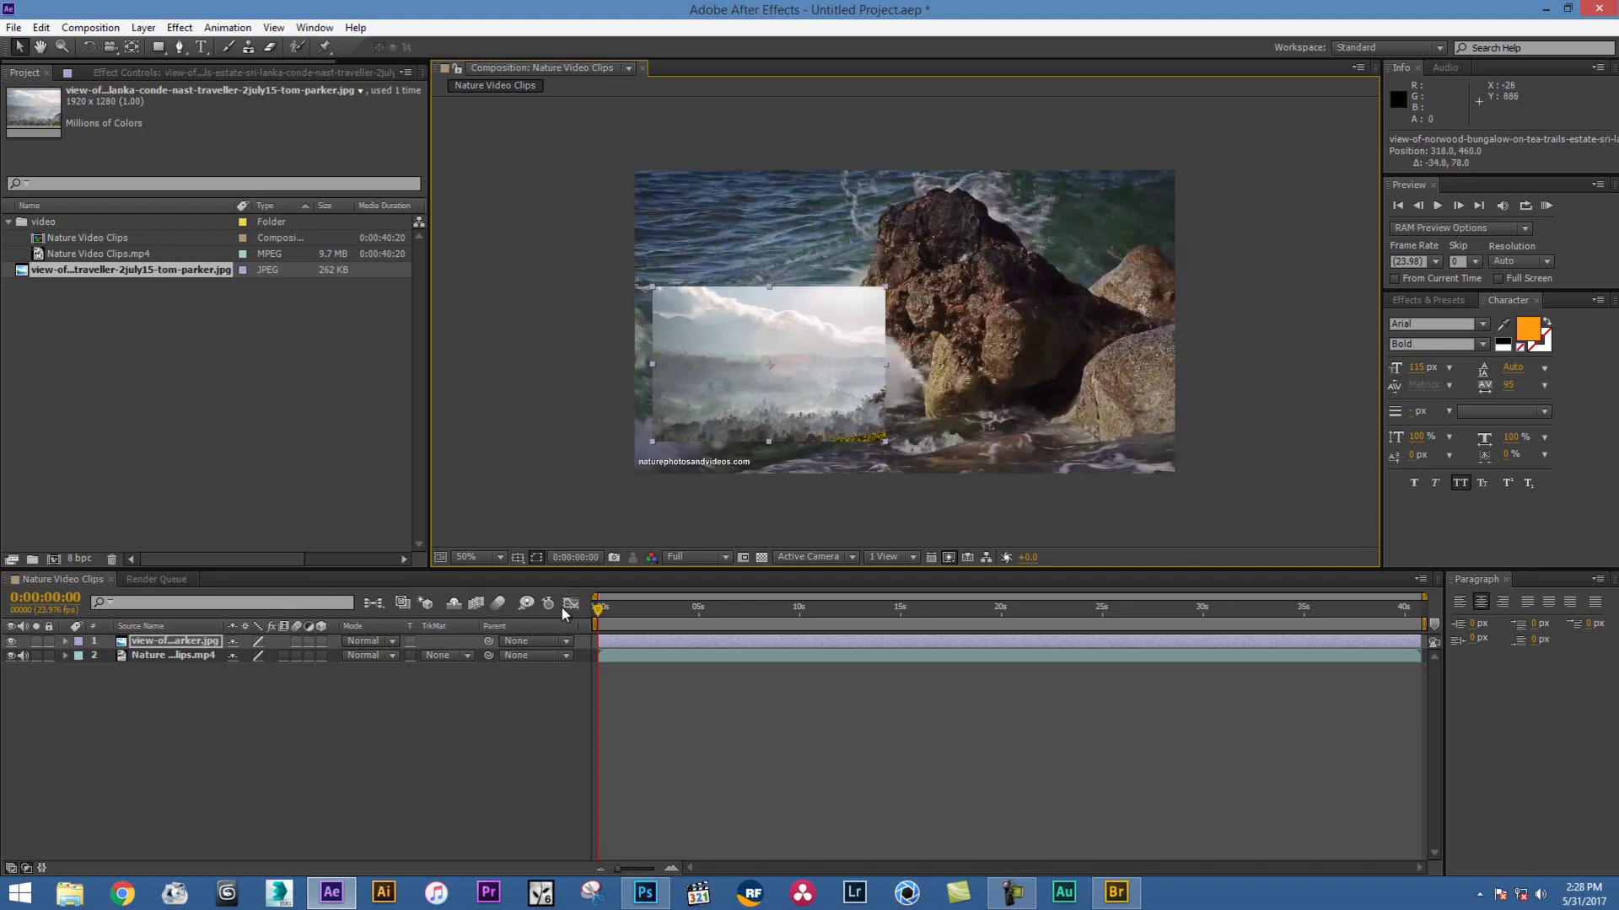
In Photoshop, set Layer 0's blend mode to Color Dodge
{"action": "left_click", "coordinate": [391, 642]}
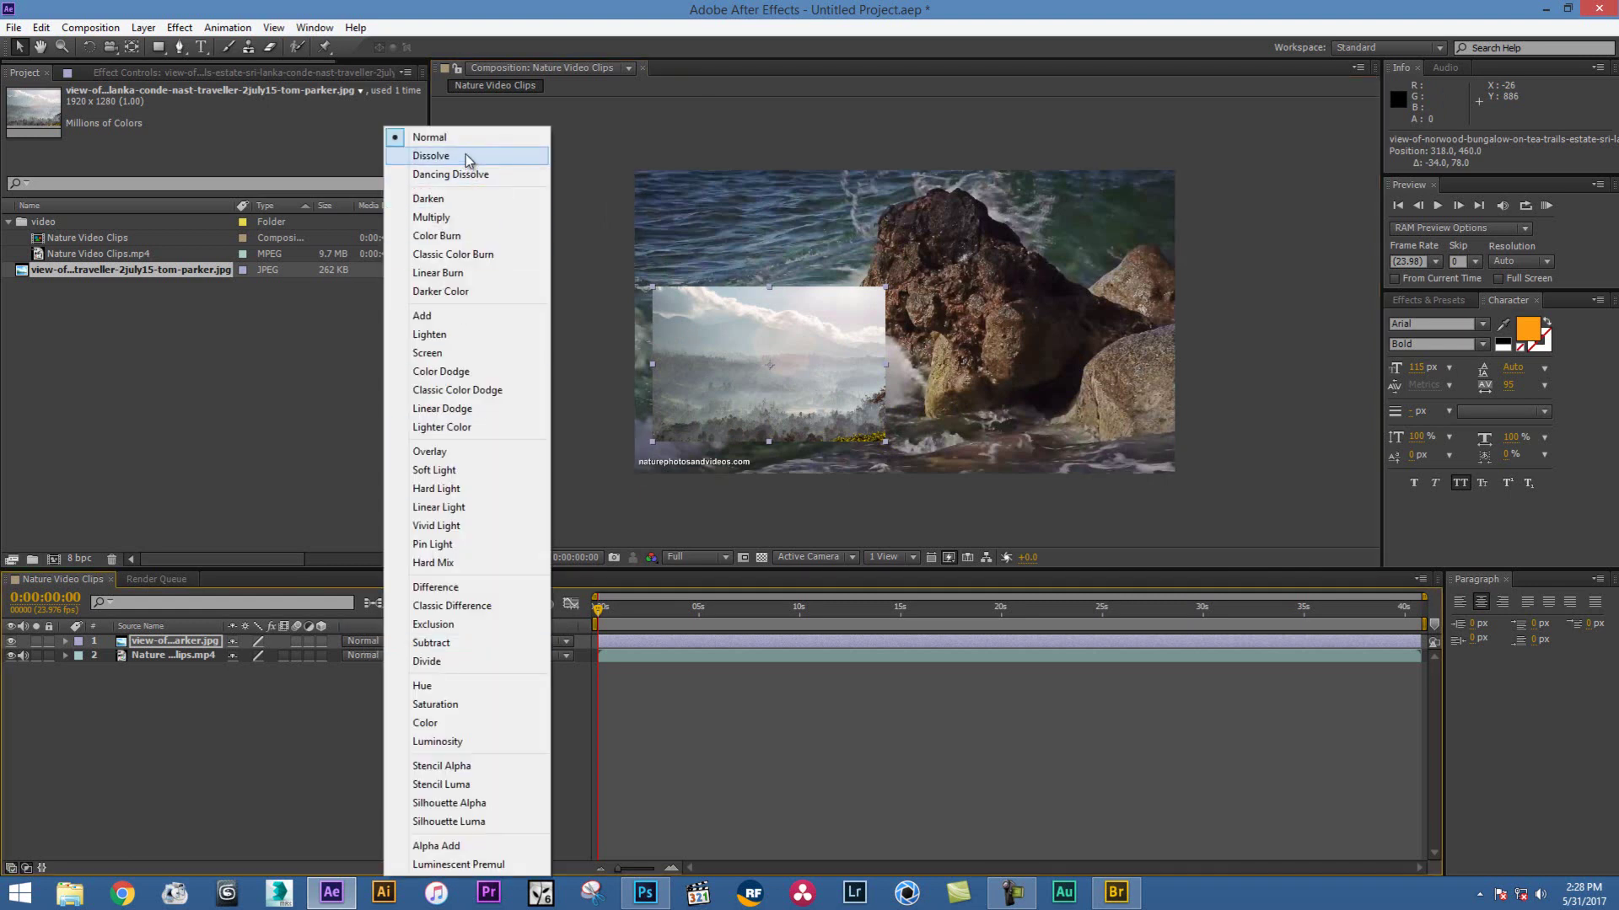
{"action": "left_click", "coordinate": [649, 892]}
{"action": "left_click", "coordinate": [1471, 316]}
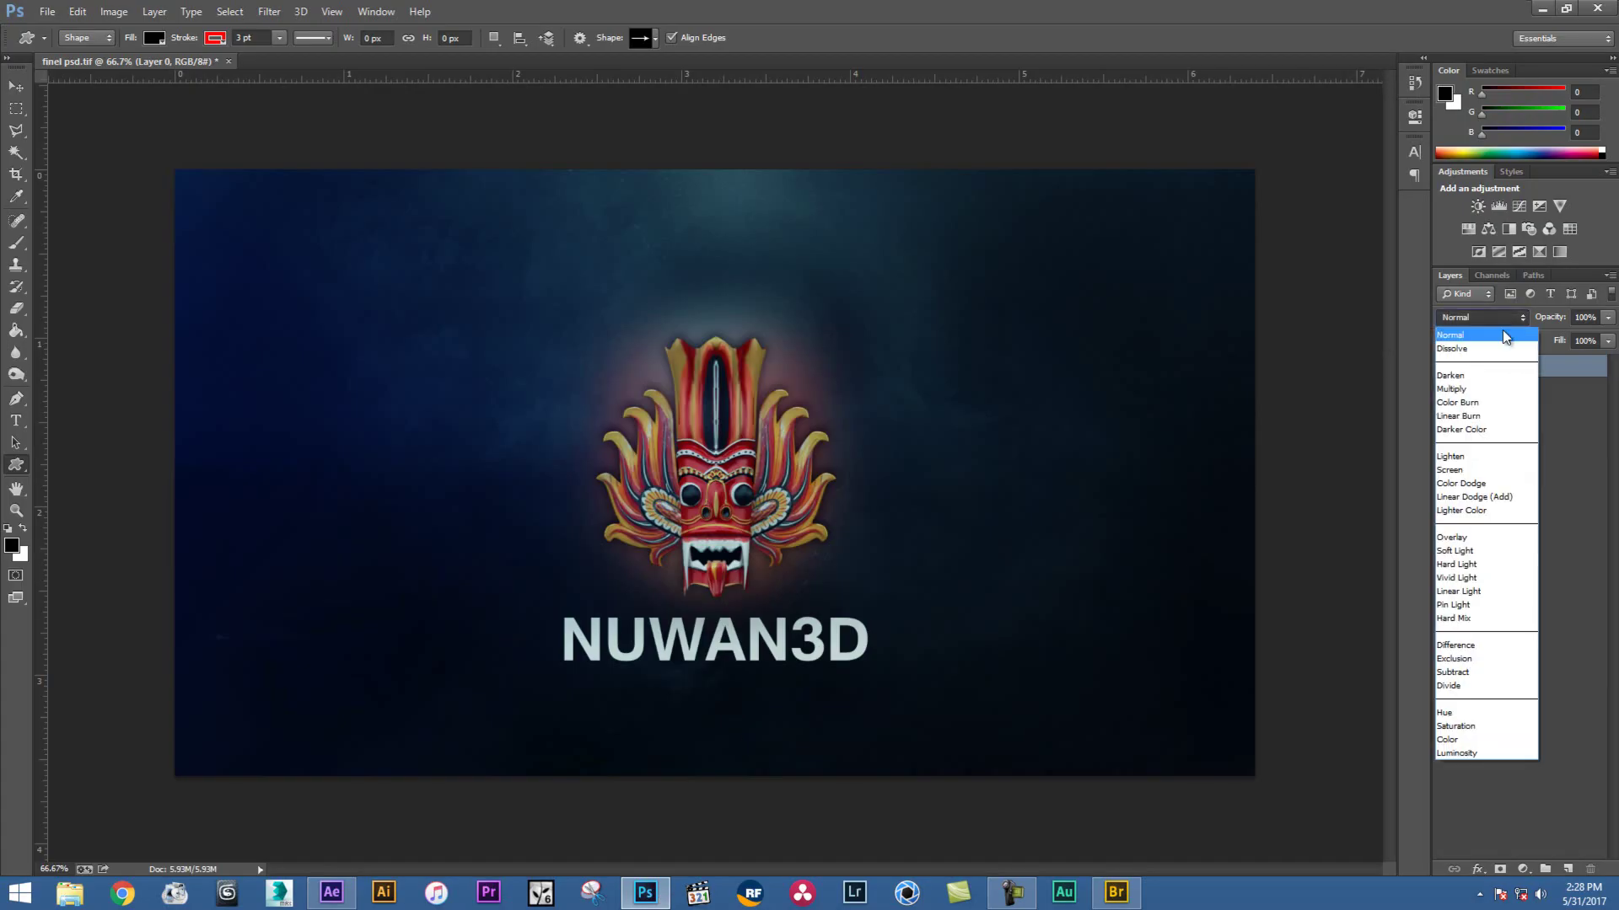
{"action": "left_click", "coordinate": [1471, 485]}
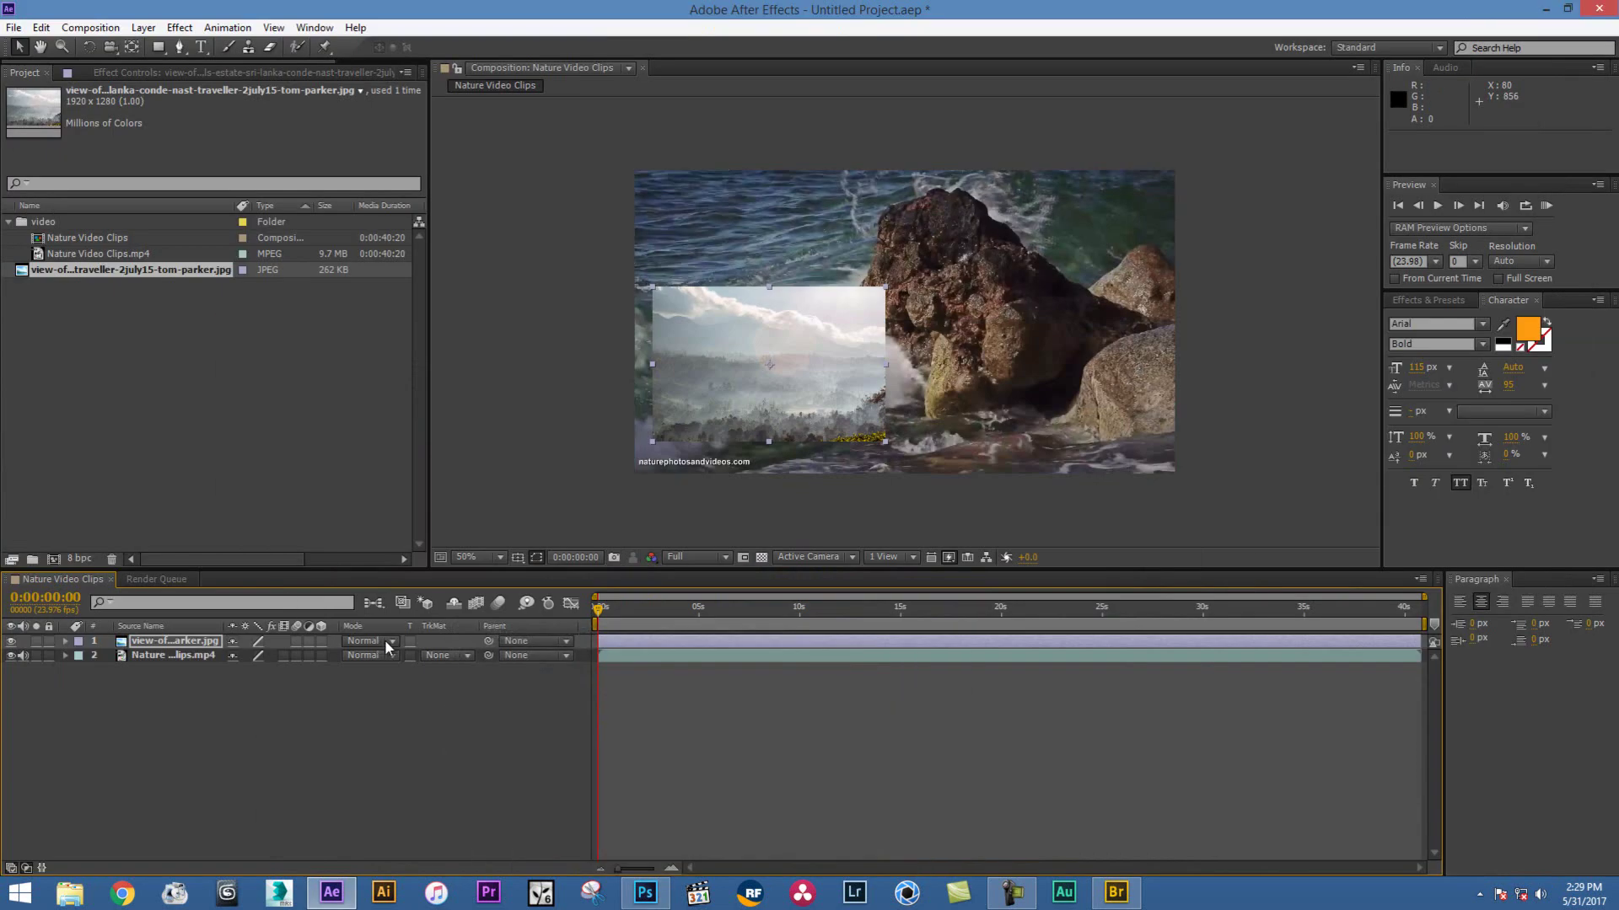
Set the photo layer's blend mode to Screen and move it over the rock
{"action": "left_click", "coordinate": [388, 641]}
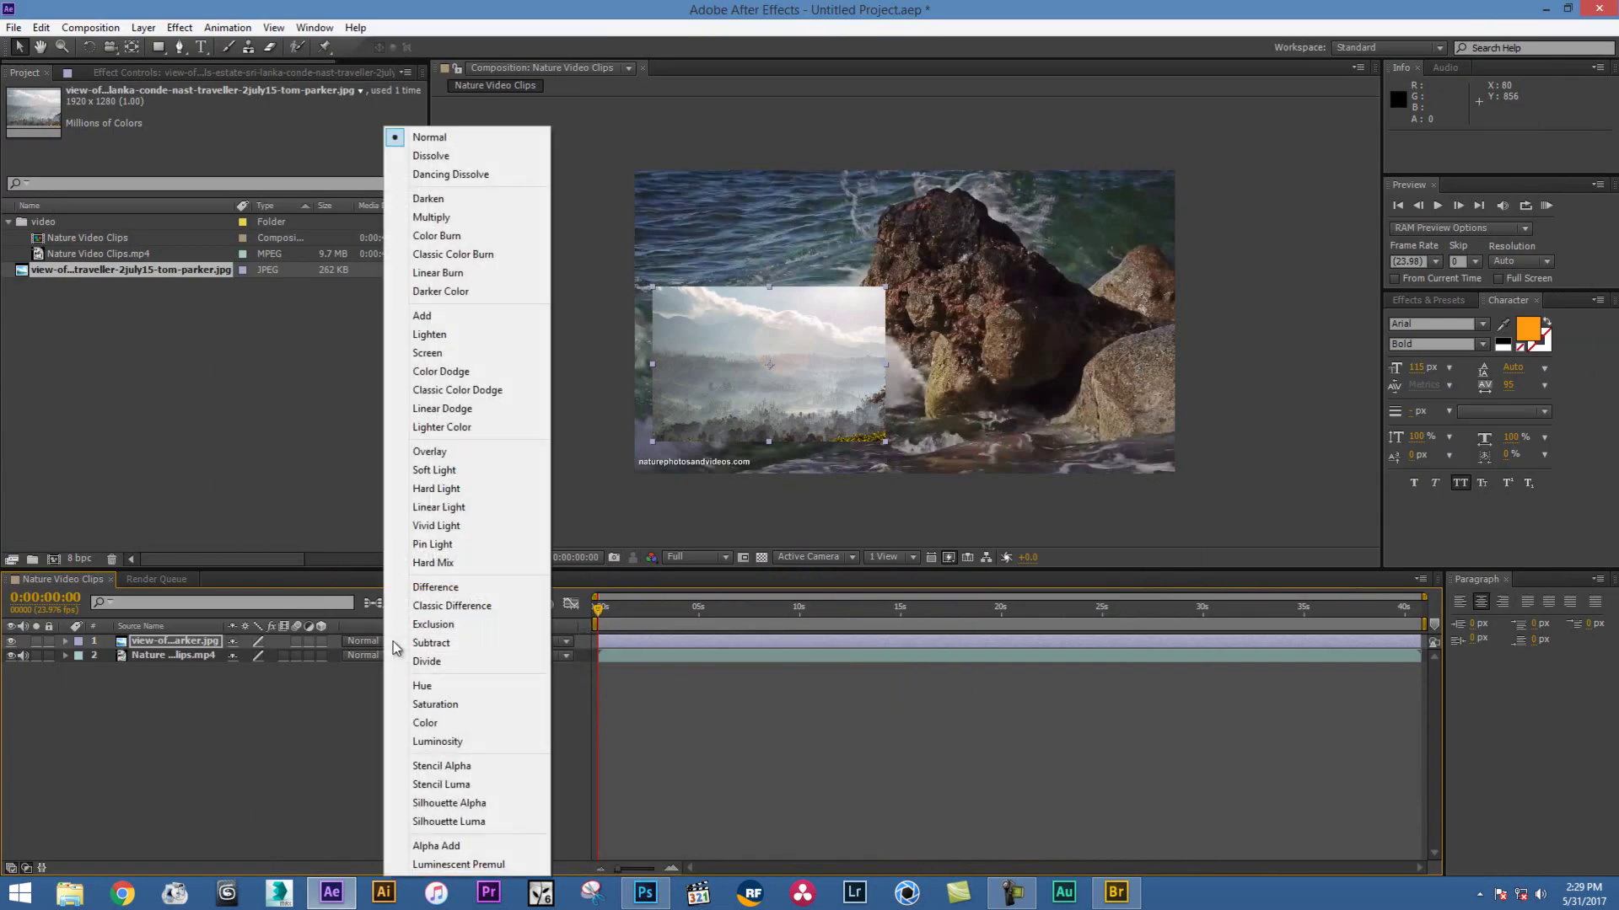
{"action": "left_click", "coordinate": [448, 354]}
{"action": "mouse_move", "coordinate": [838, 355]}
{"action": "left_mouse_down"}
{"action": "mouse_move", "coordinate": [919, 260]}
{"action": "mouse_move", "coordinate": [982, 264]}
{"action": "left_mouse_up"}
Compare Color Dodge and Multiply on the photo layer, then return it to Screen
{"action": "left_click", "coordinate": [364, 644]}
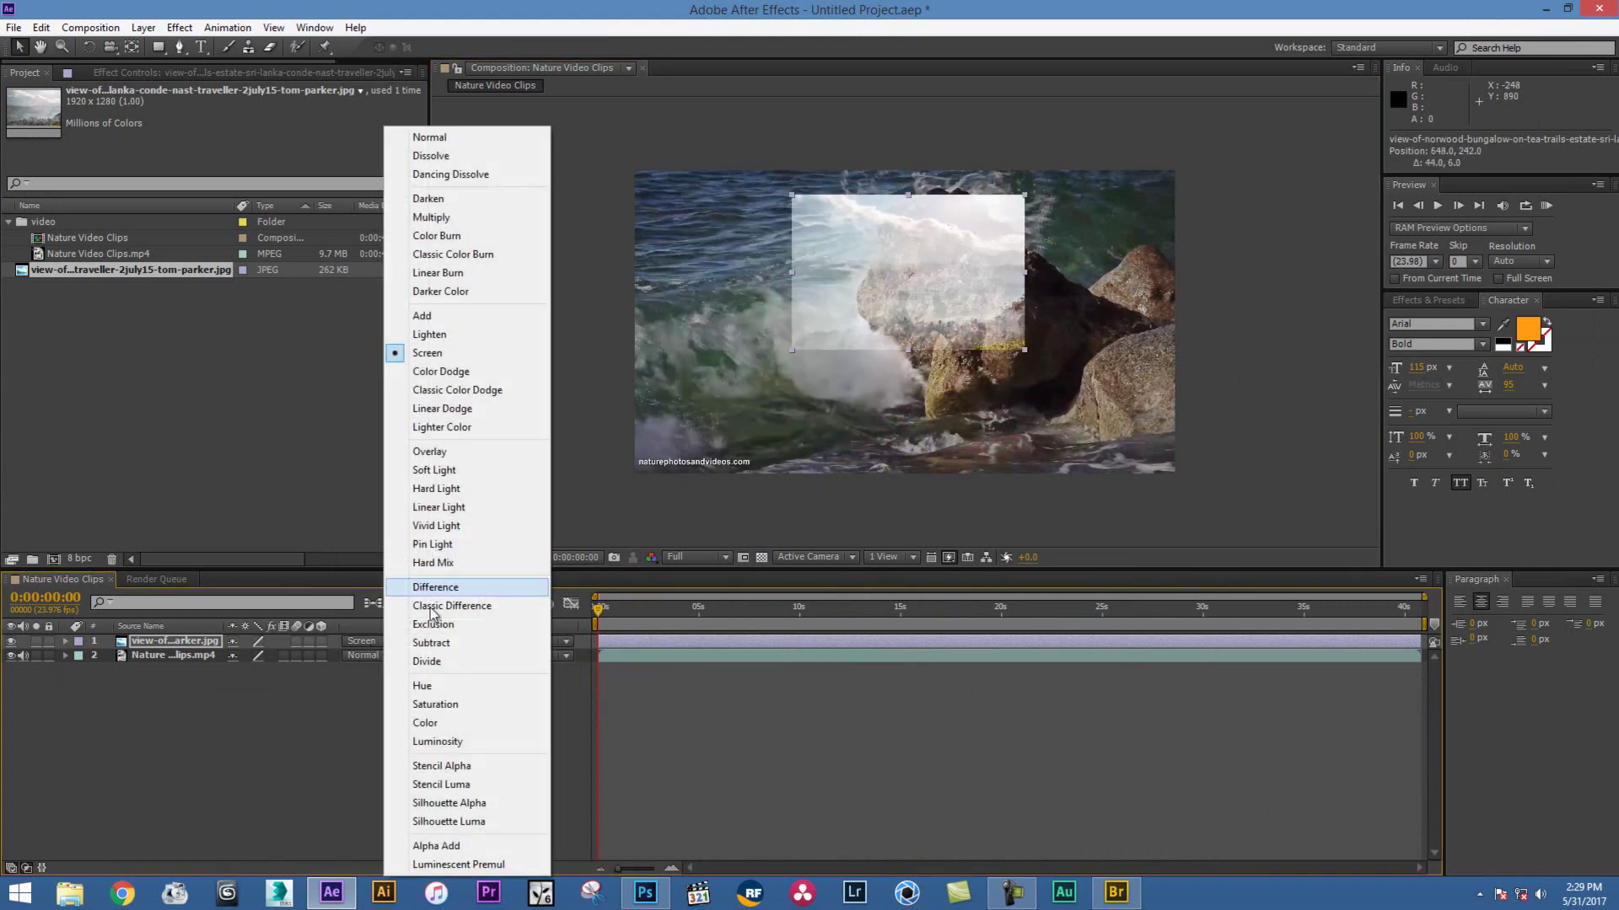
{"action": "left_click", "coordinate": [479, 377]}
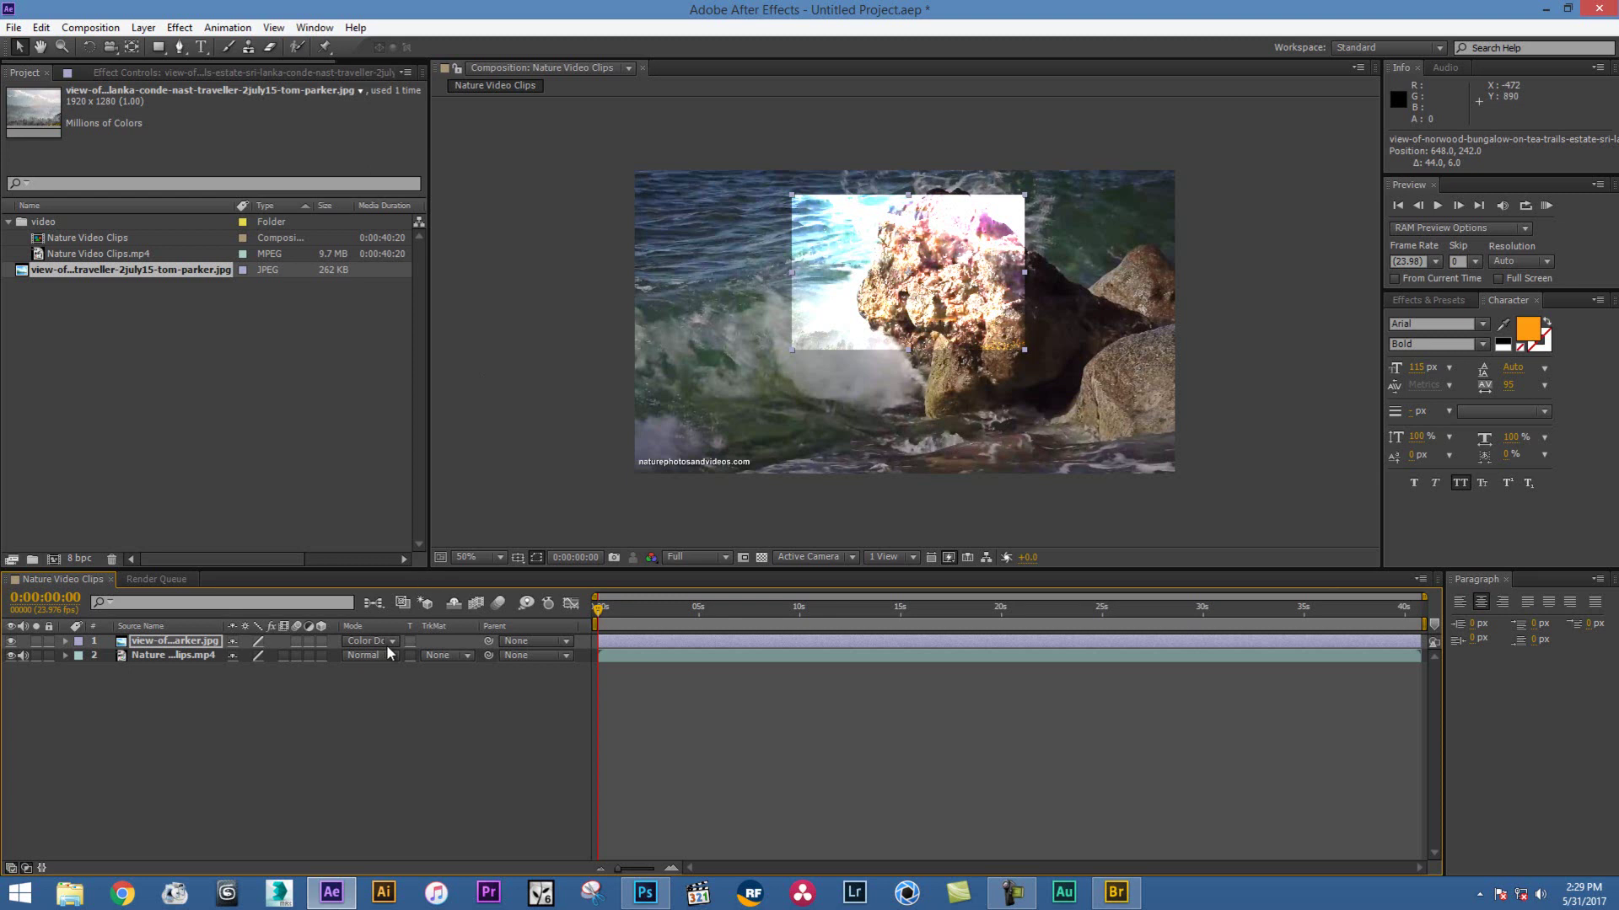
{"action": "left_click", "coordinate": [386, 642]}
{"action": "left_click", "coordinate": [443, 217]}
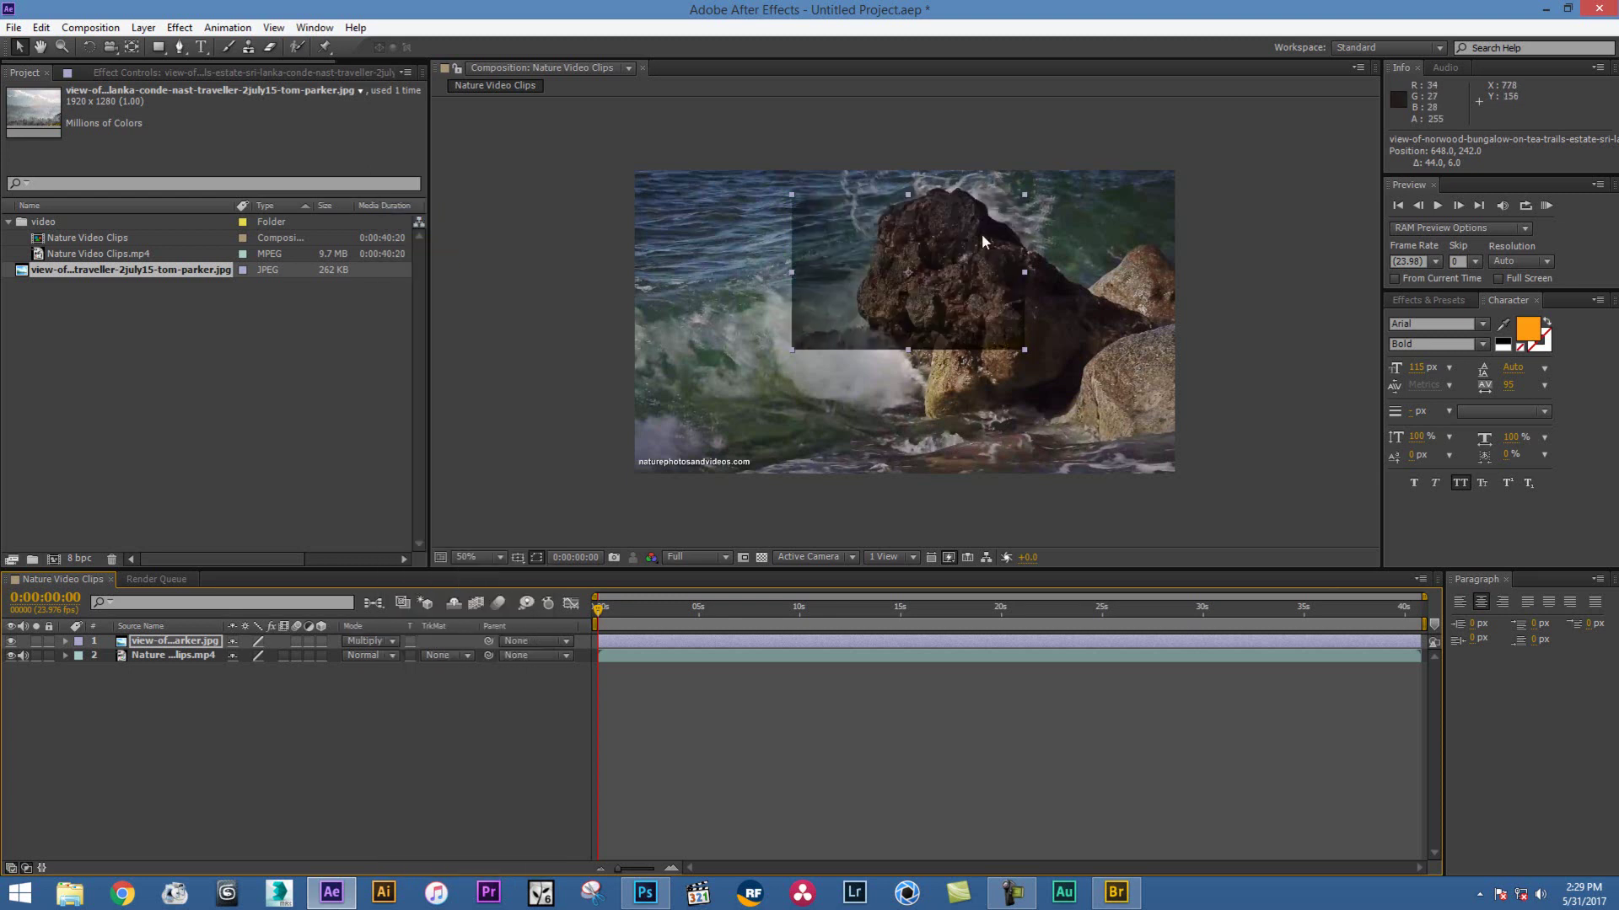
{"action": "left_click", "coordinate": [383, 641]}
{"action": "left_click", "coordinate": [467, 352]}
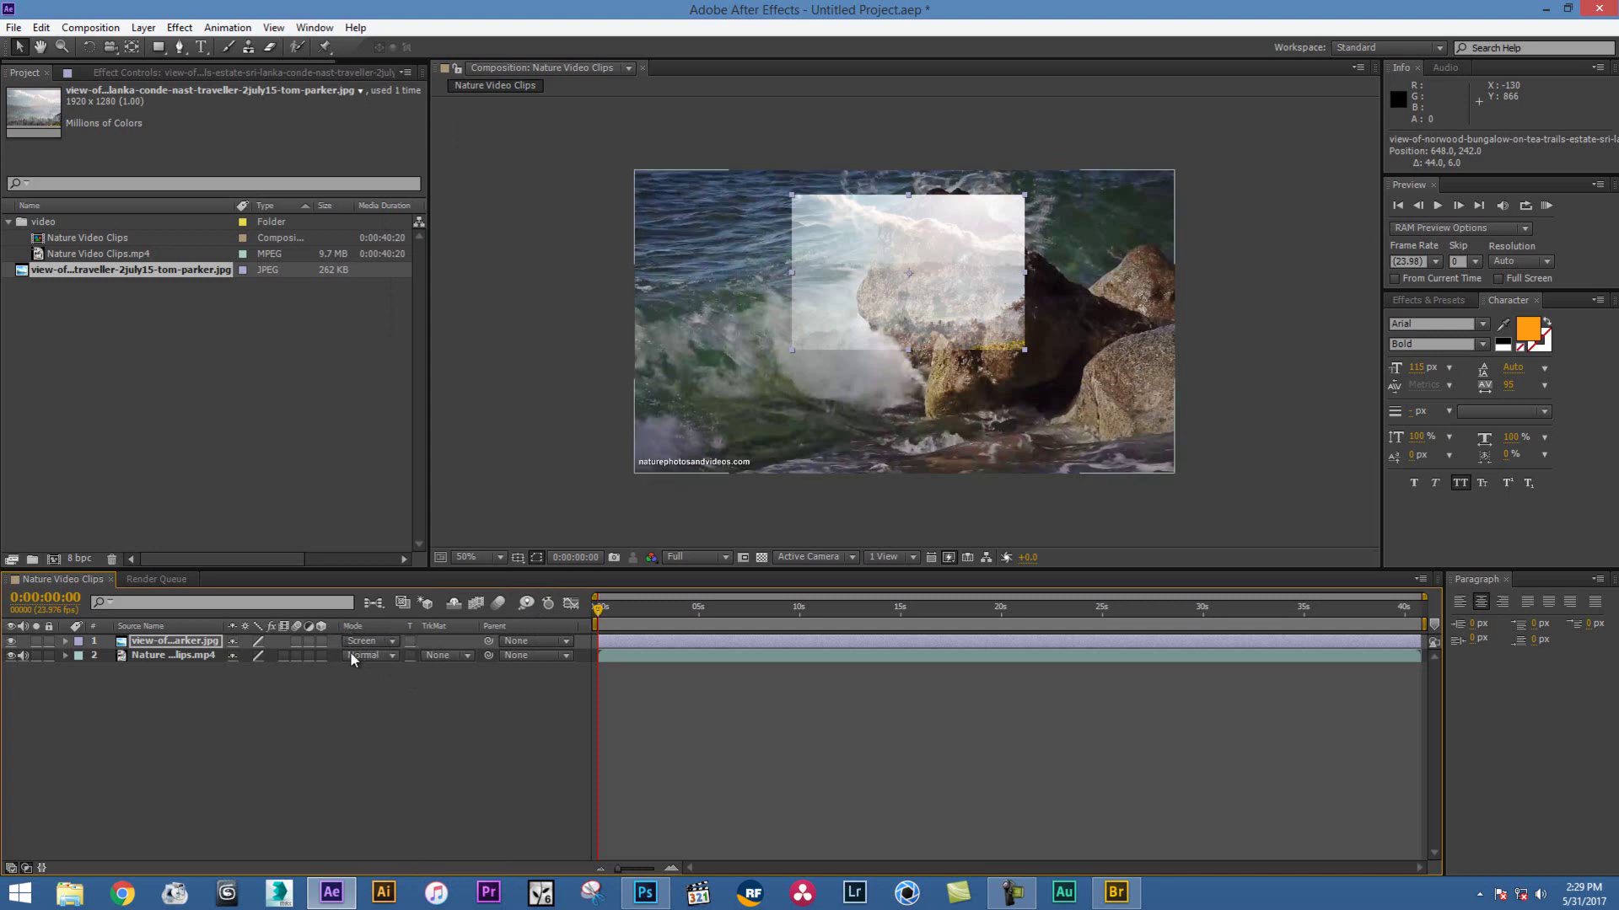
Restore the Mode and switch columns, then show the photo's Transform values: Position 640,242, Scale 28.8%
{"action": "left_click", "coordinate": [25, 868]}
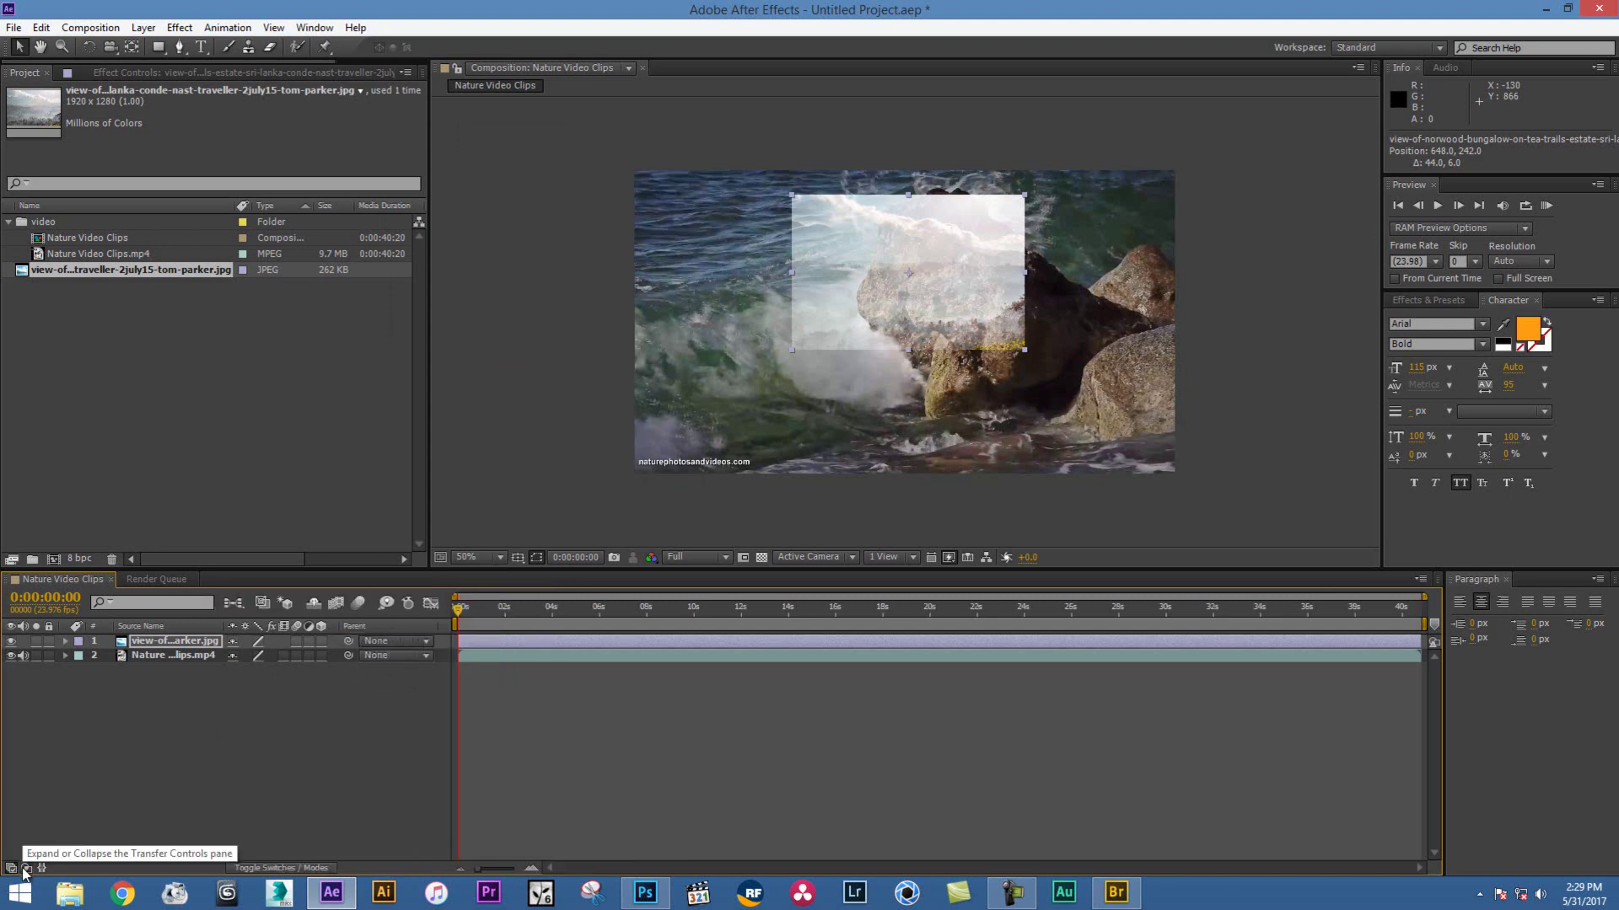
{"action": "key", "text": "F4"}
{"action": "left_click", "coordinate": [10, 870]}
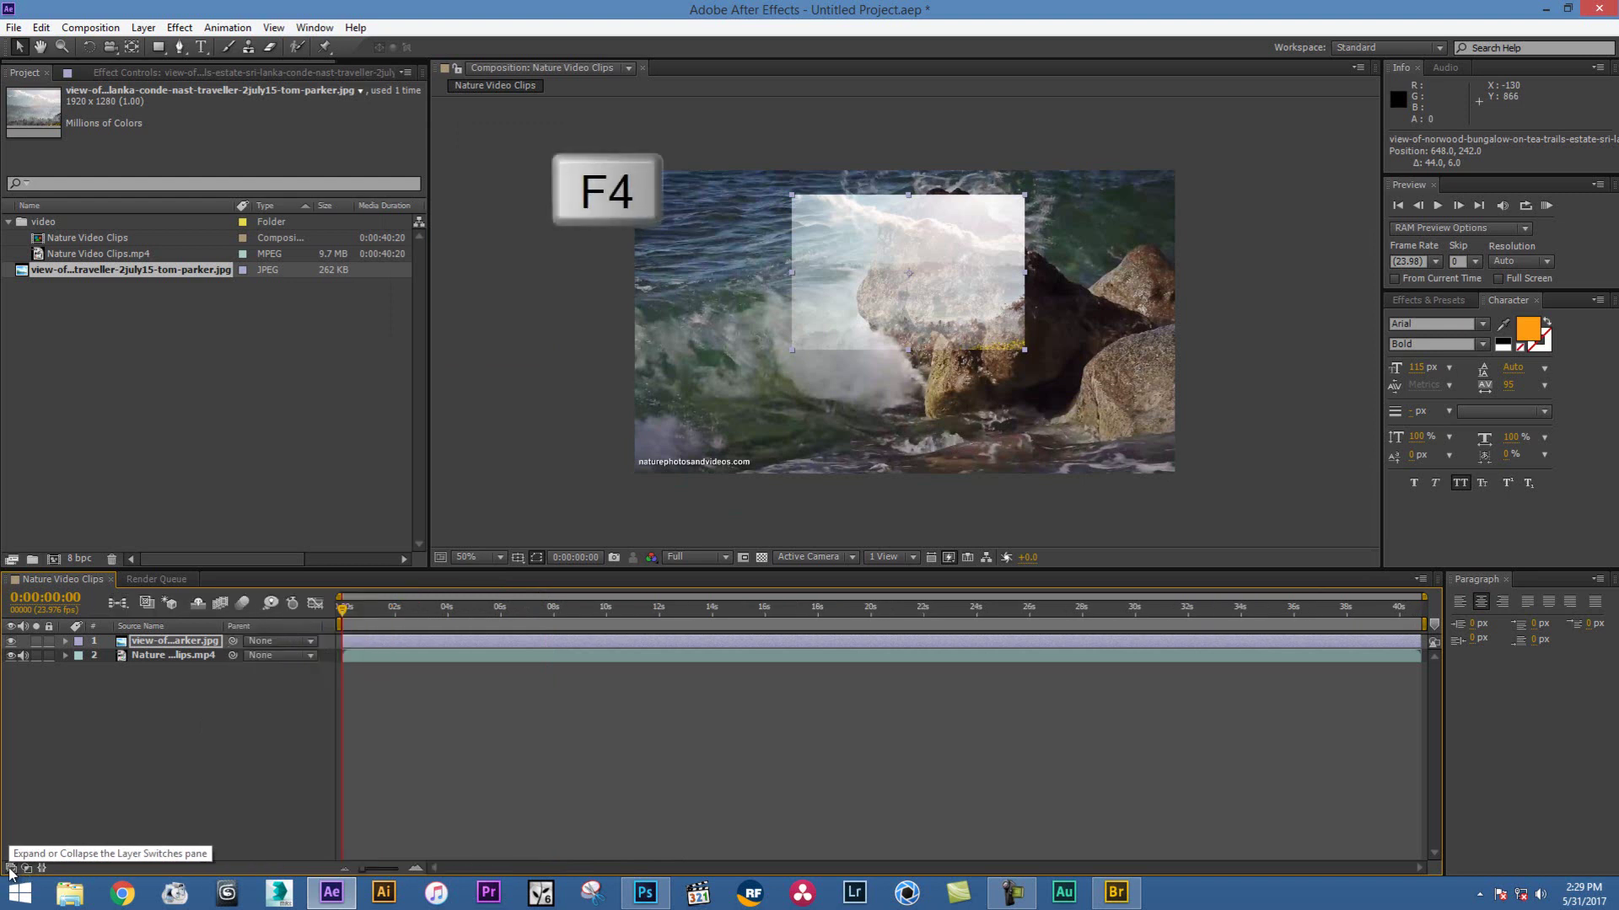
{"action": "left_click", "coordinate": [42, 868]}
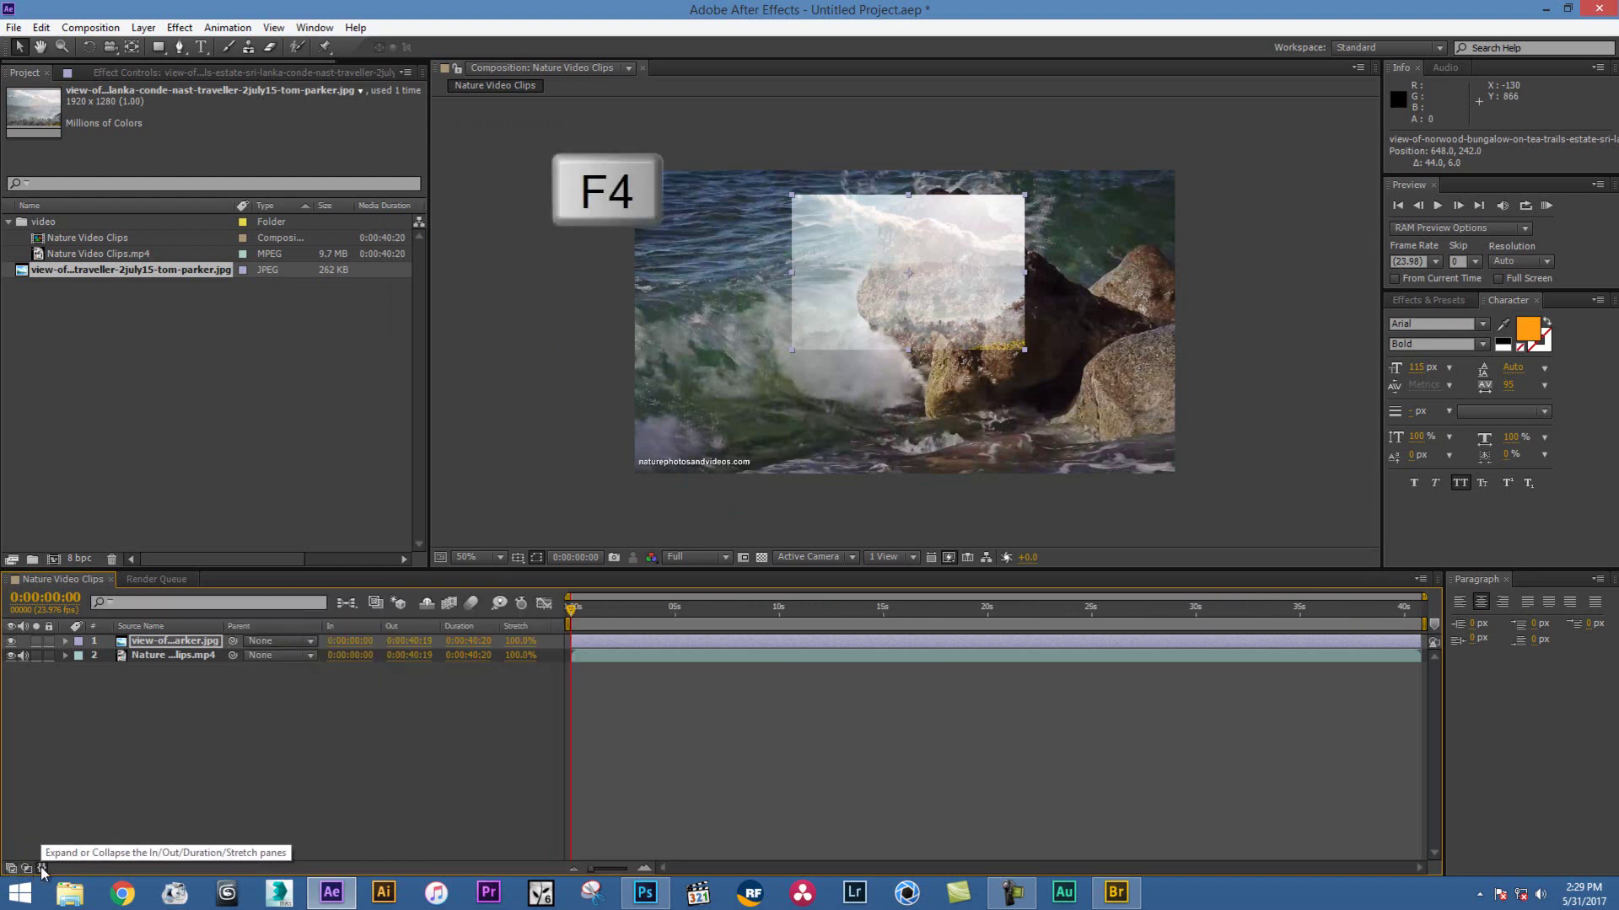
{"action": "left_click", "coordinate": [42, 869]}
{"action": "left_click", "coordinate": [25, 868]}
{"action": "left_click", "coordinate": [10, 869]}
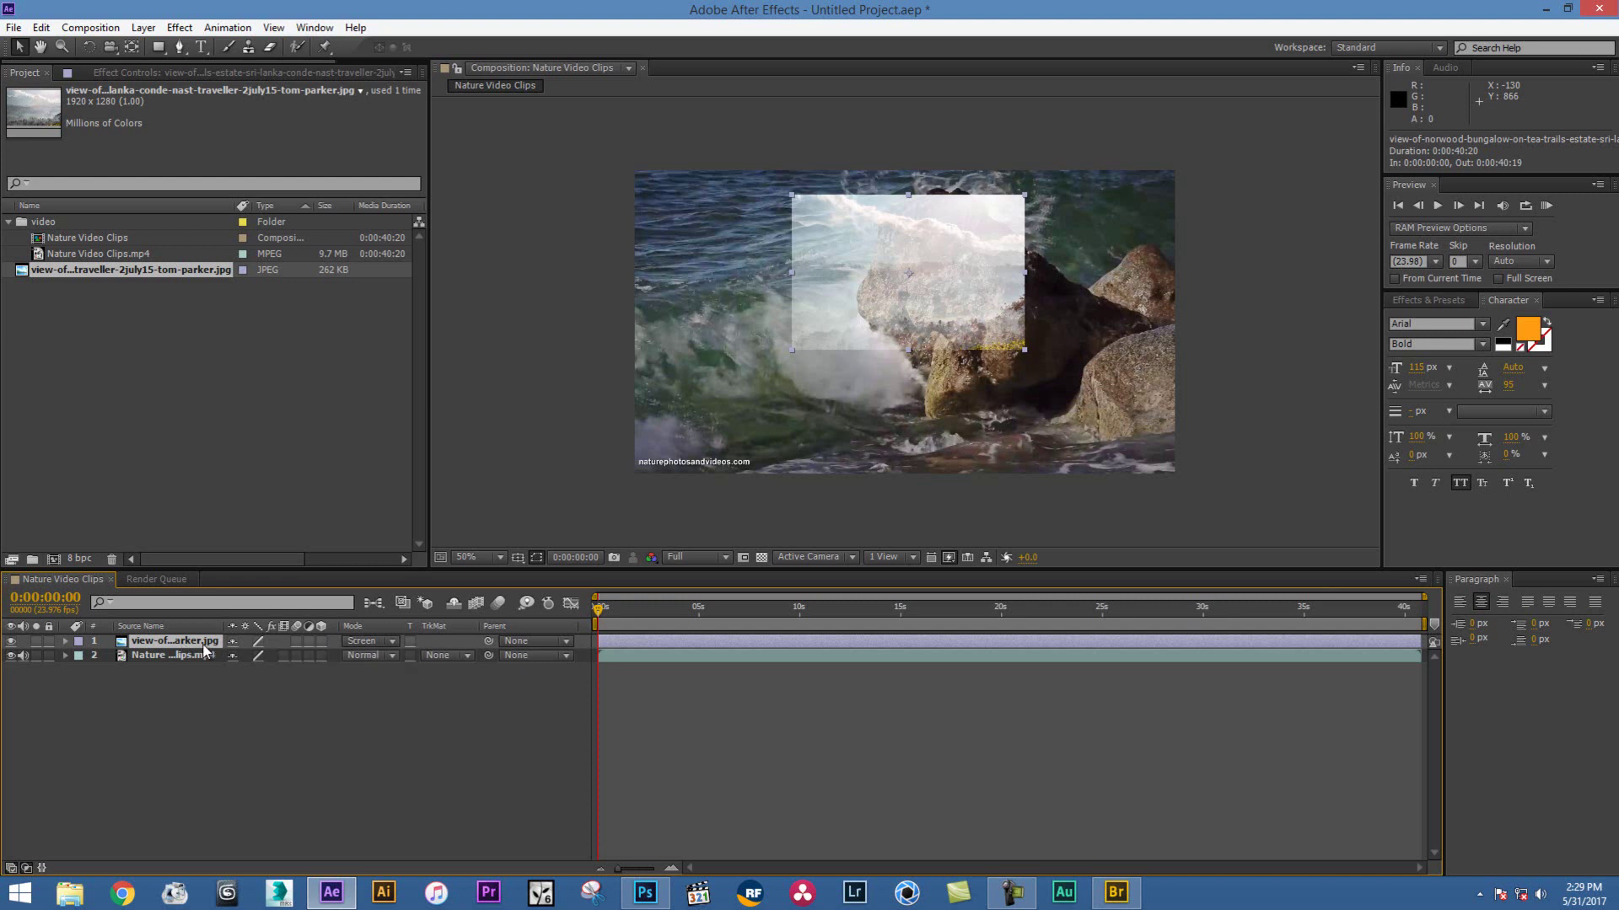
{"action": "left_click", "coordinate": [65, 641]}
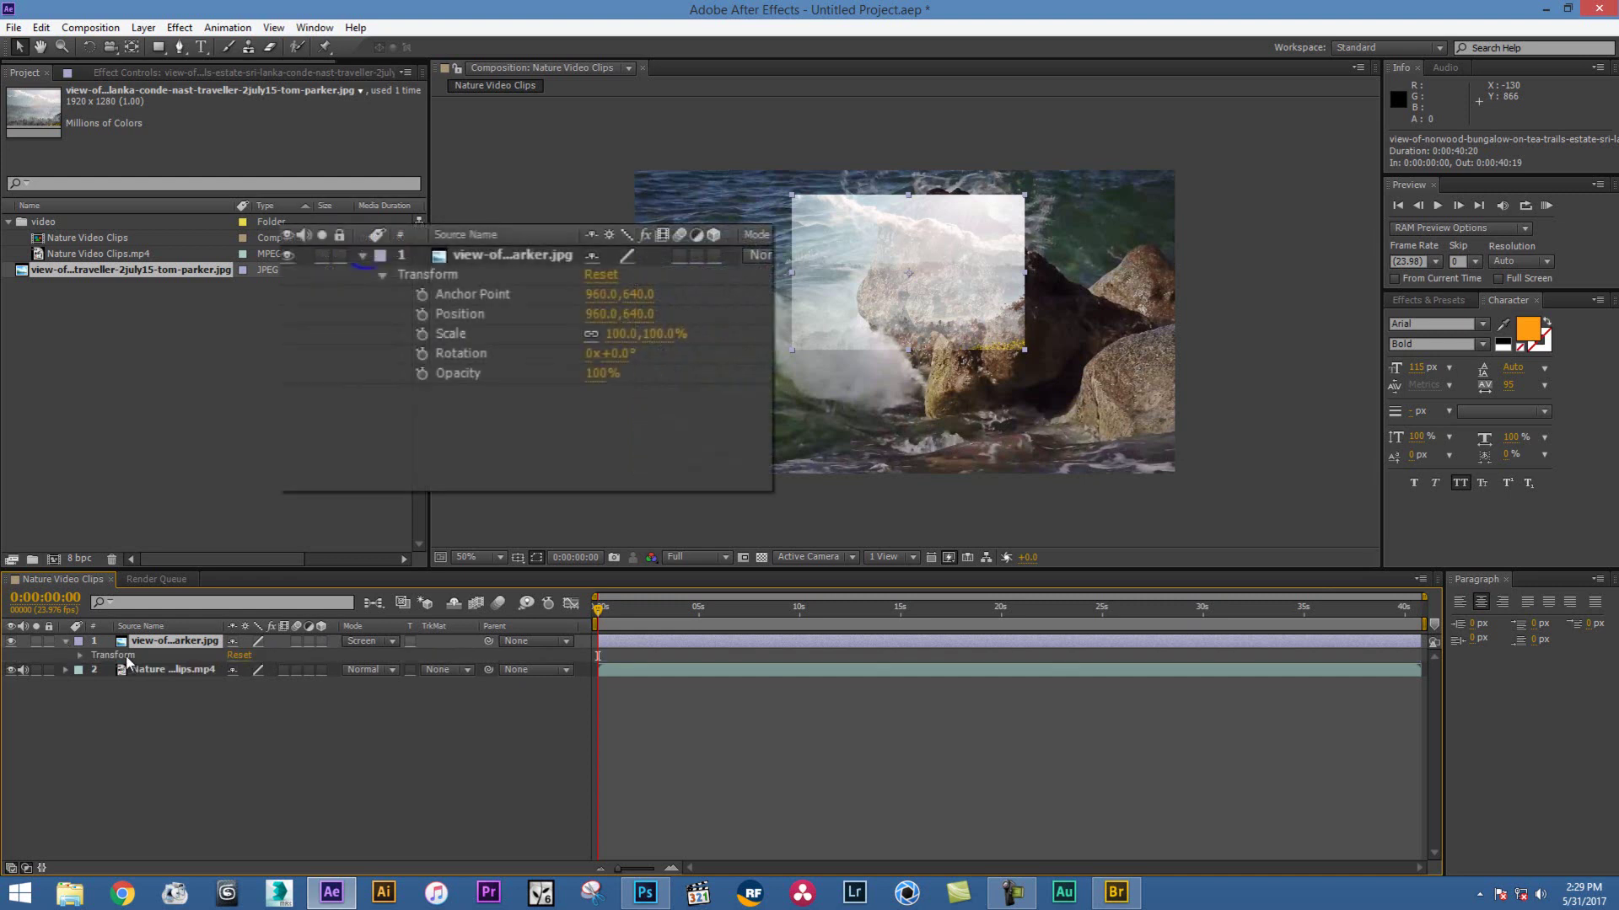
{"action": "left_click", "coordinate": [80, 656]}
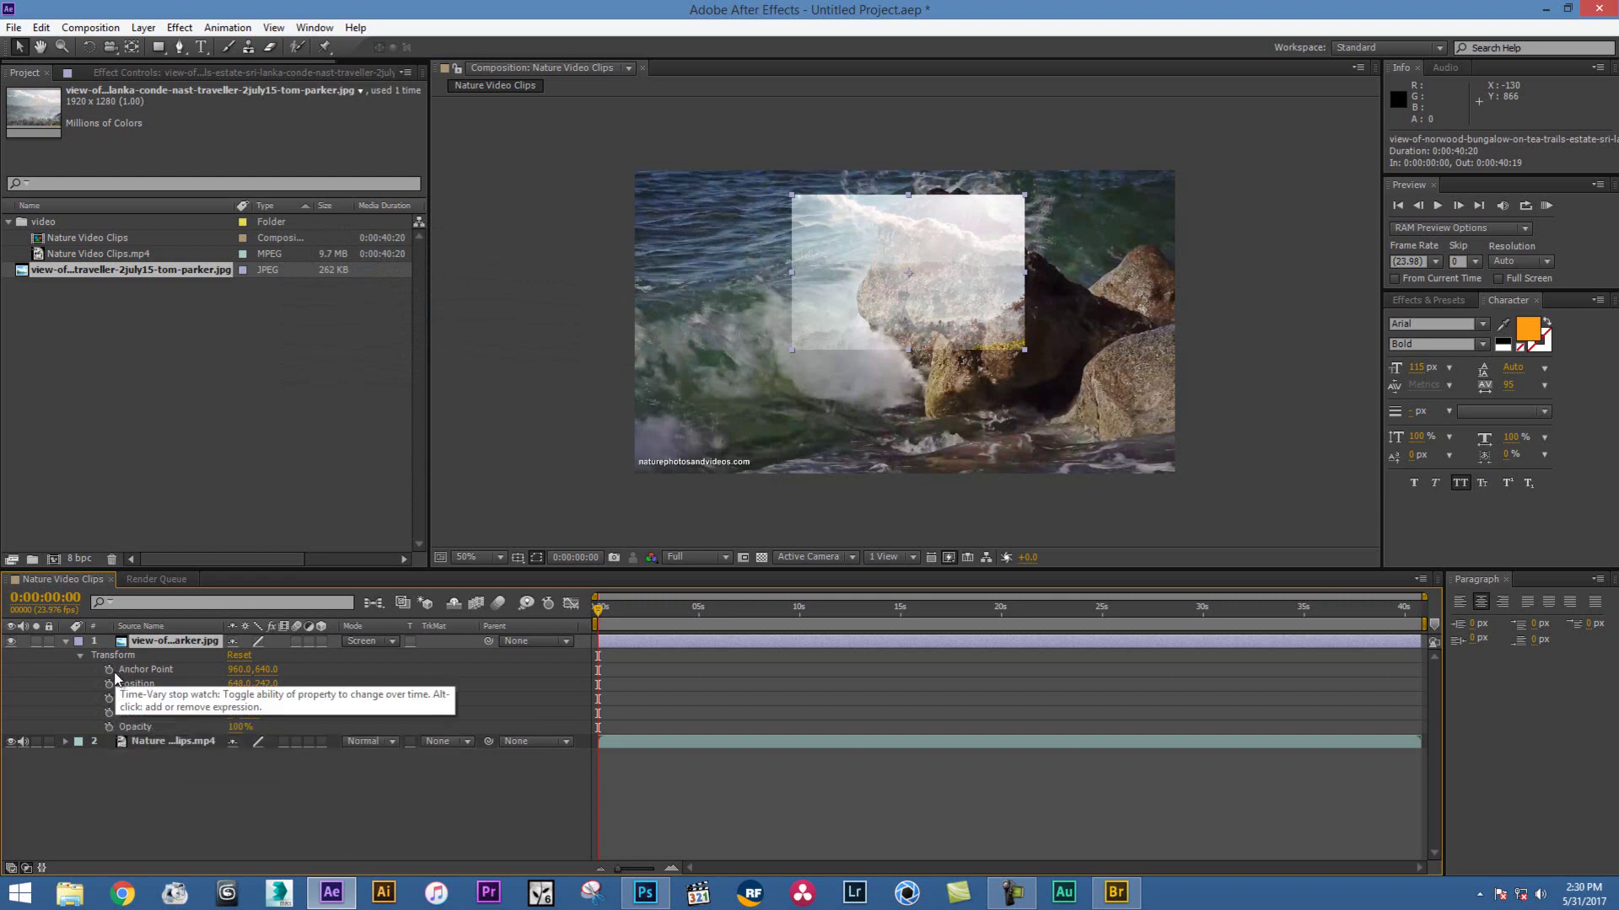
Park the photo off-frame left at -296,380 and set a Position keyframe at 0:00:00:00
{"action": "left_click_drag", "start_coordinate": [867, 307], "coordinate": [711, 360]}
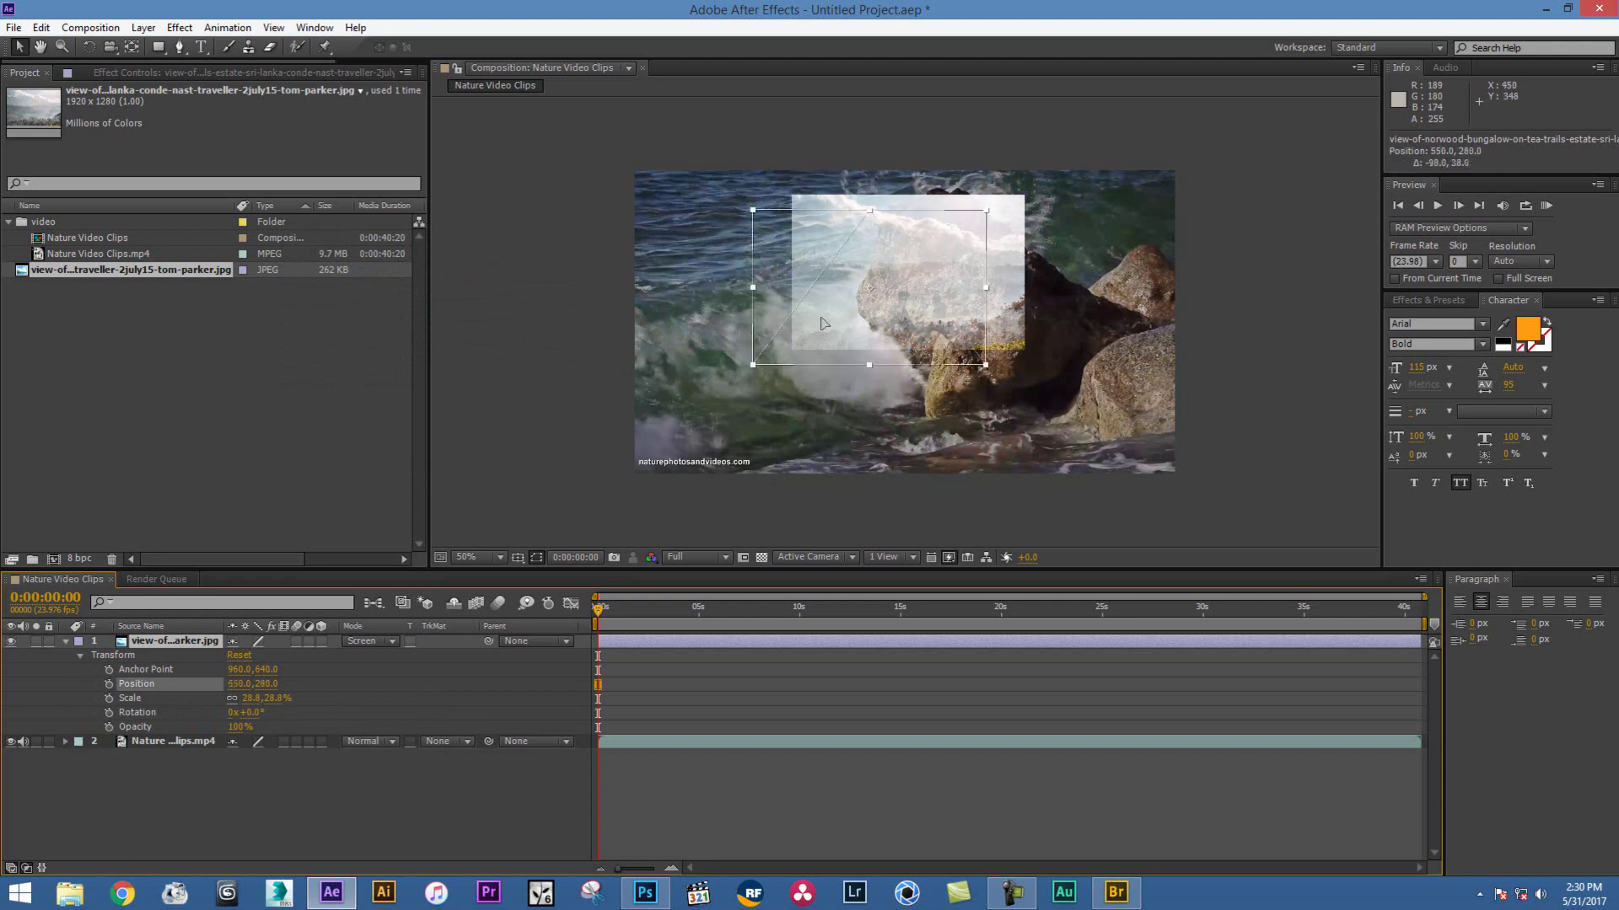
{"action": "mouse_move", "coordinate": [814, 343]}
{"action": "left_mouse_down"}
{"action": "mouse_move", "coordinate": [752, 344]}
{"action": "mouse_move", "coordinate": [938, 349]}
{"action": "mouse_move", "coordinate": [830, 363]}
{"action": "mouse_move", "coordinate": [563, 350]}
{"action": "left_mouse_up"}
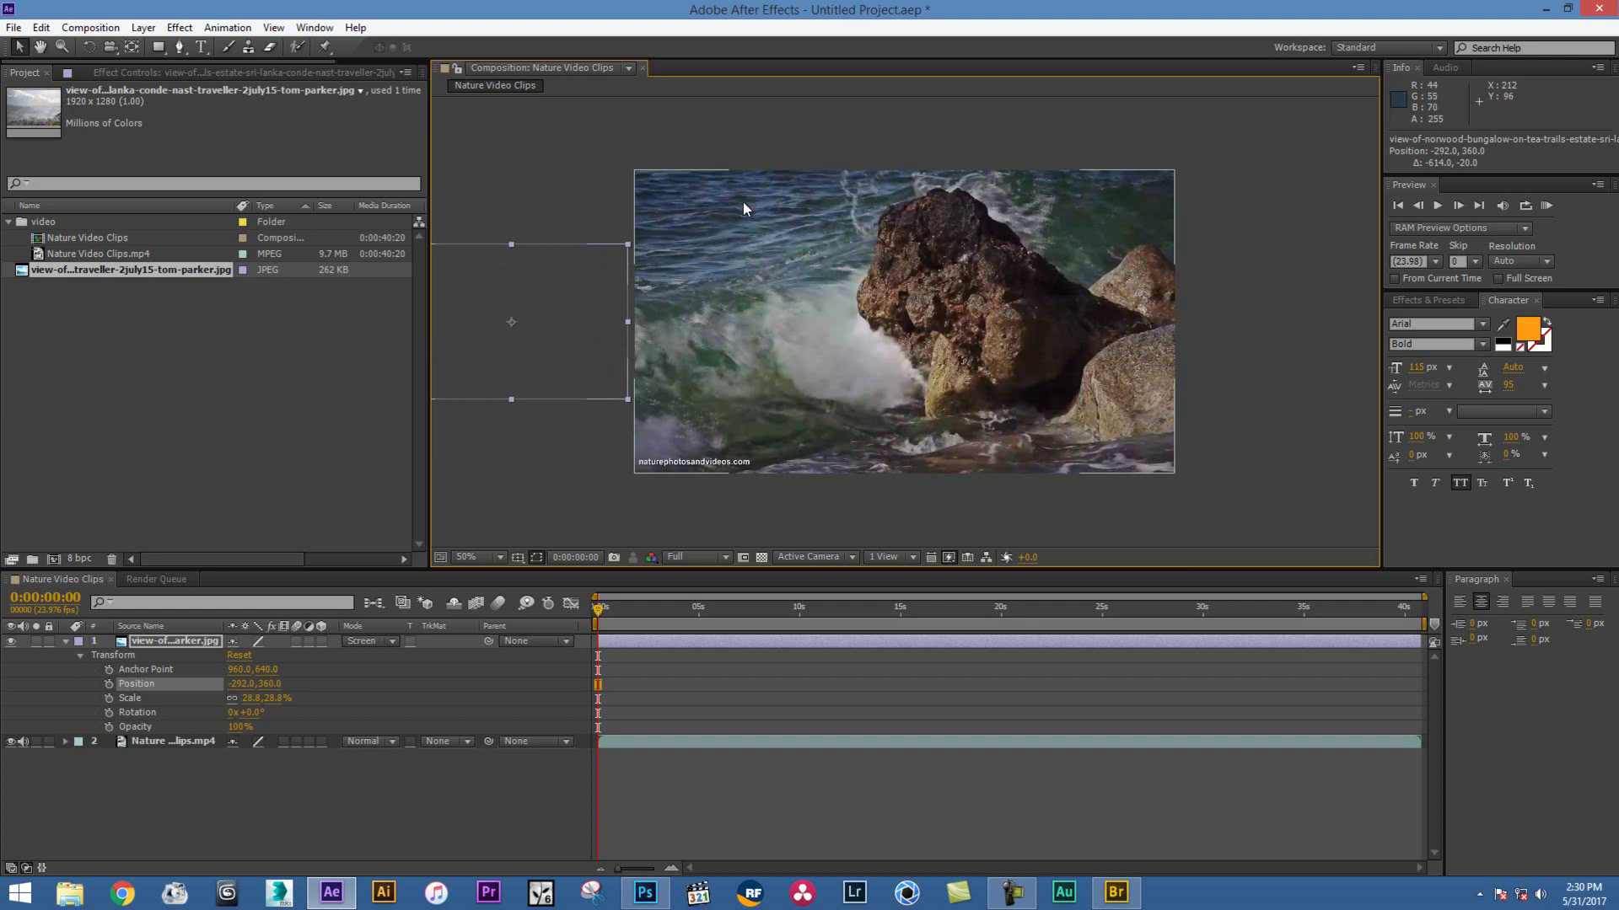
{"action": "left_click_drag", "start_coordinate": [572, 314], "coordinate": [570, 313]}
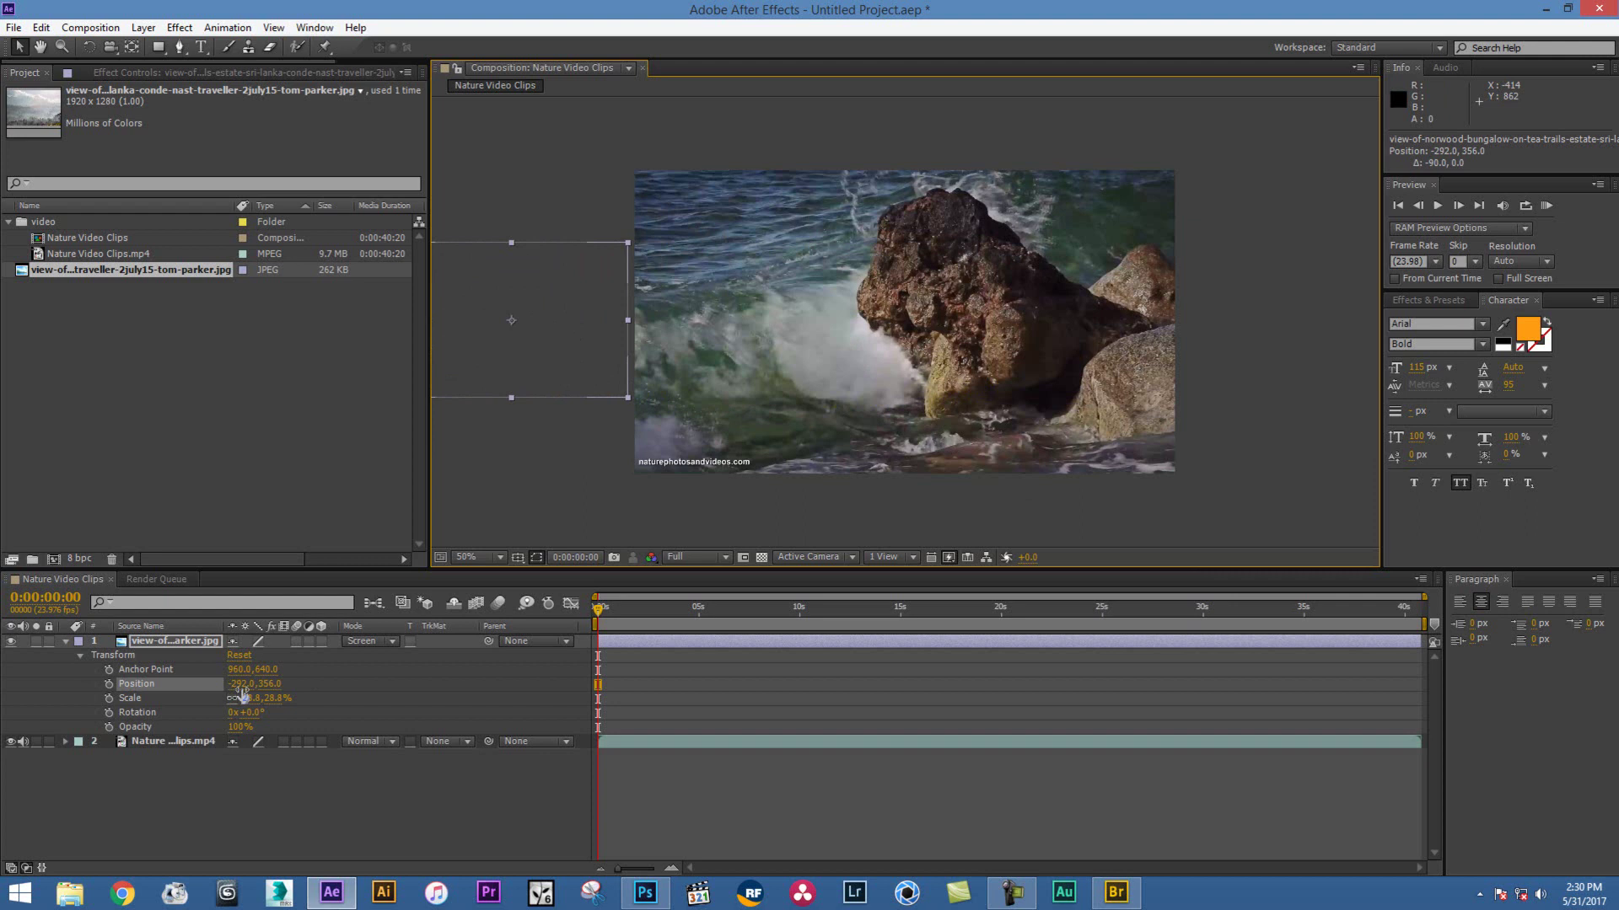
{"action": "mouse_move", "coordinate": [572, 324]}
{"action": "left_mouse_down"}
{"action": "mouse_move", "coordinate": [657, 327]}
{"action": "mouse_move", "coordinate": [646, 340]}
{"action": "left_mouse_up"}
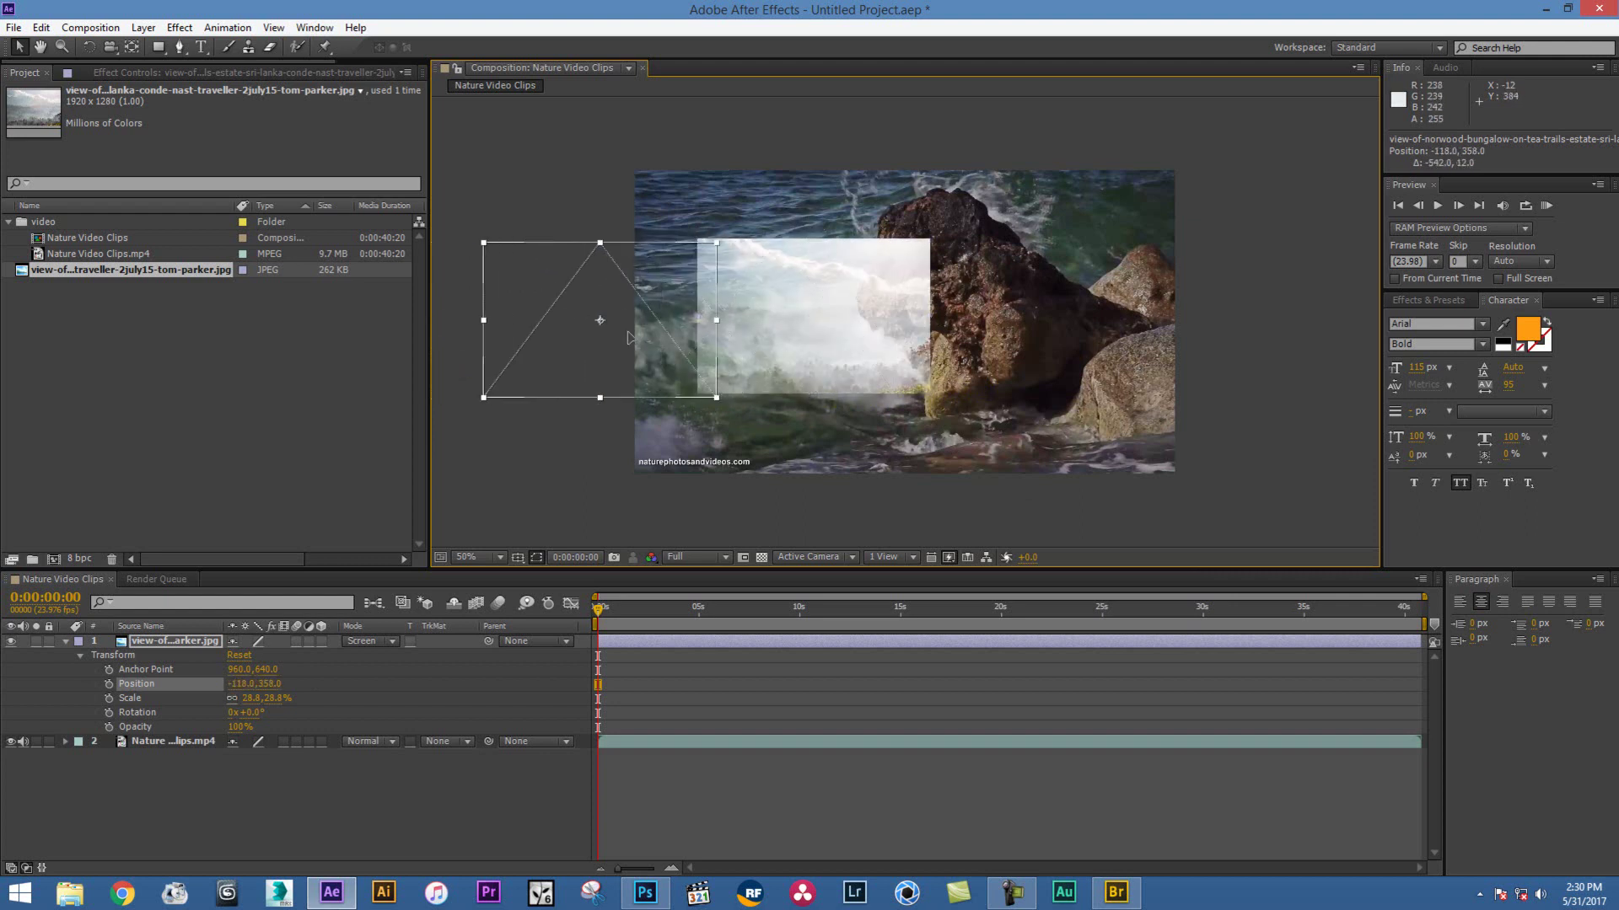
{"action": "mouse_move", "coordinate": [646, 337]}
{"action": "left_mouse_down"}
{"action": "mouse_move", "coordinate": [1387, 346]}
{"action": "mouse_move", "coordinate": [524, 419]}
{"action": "left_mouse_up"}
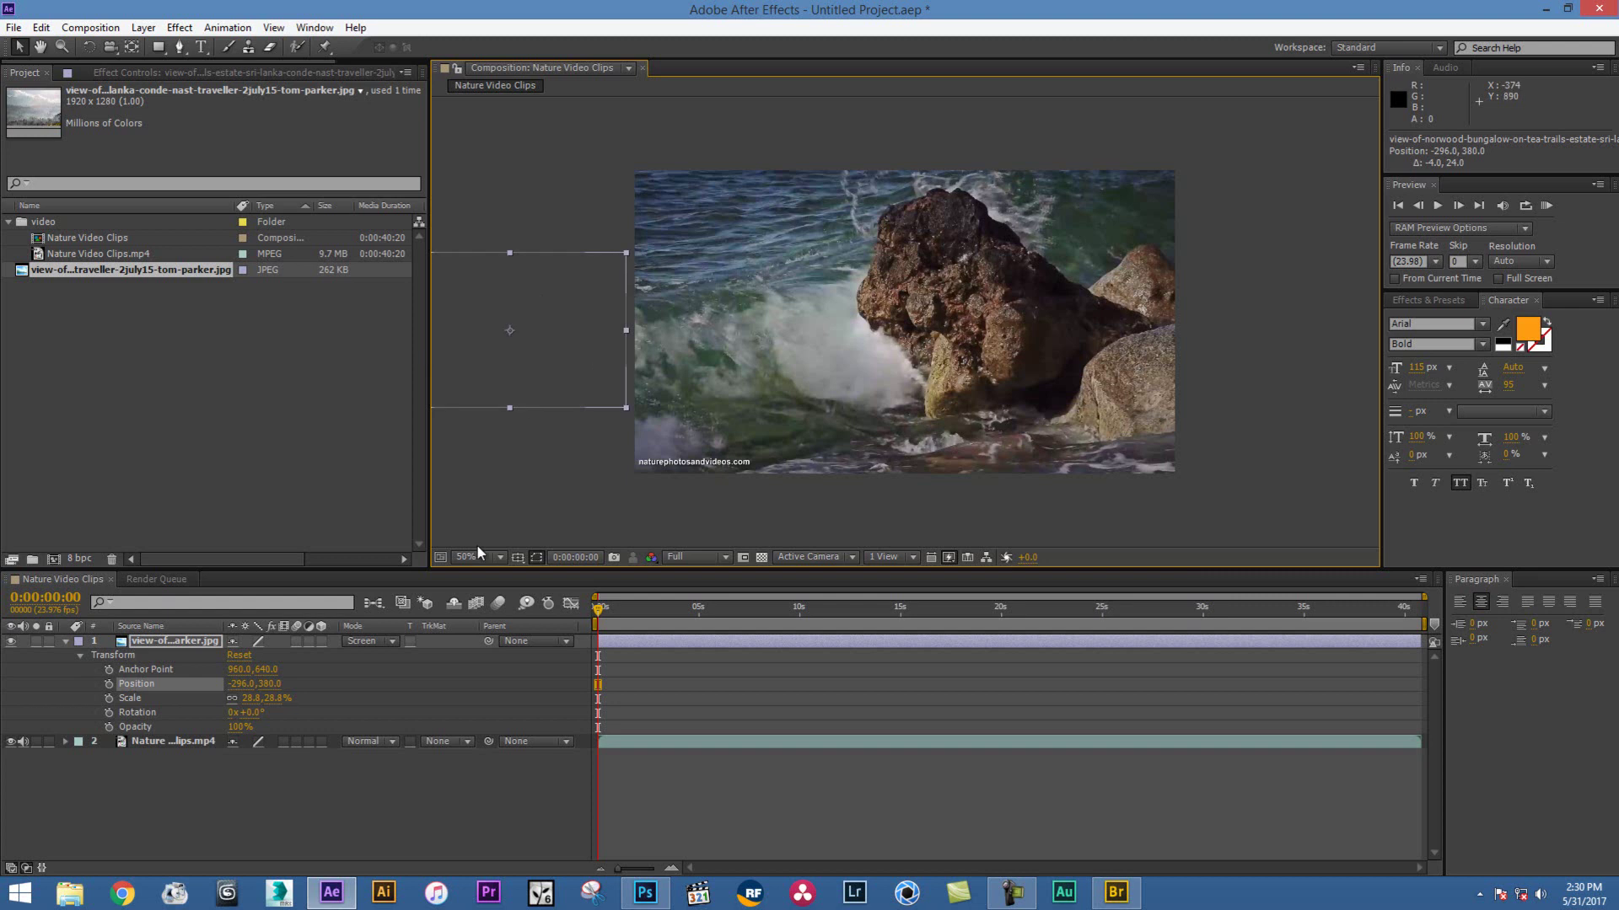
{"action": "left_click", "coordinate": [109, 685]}
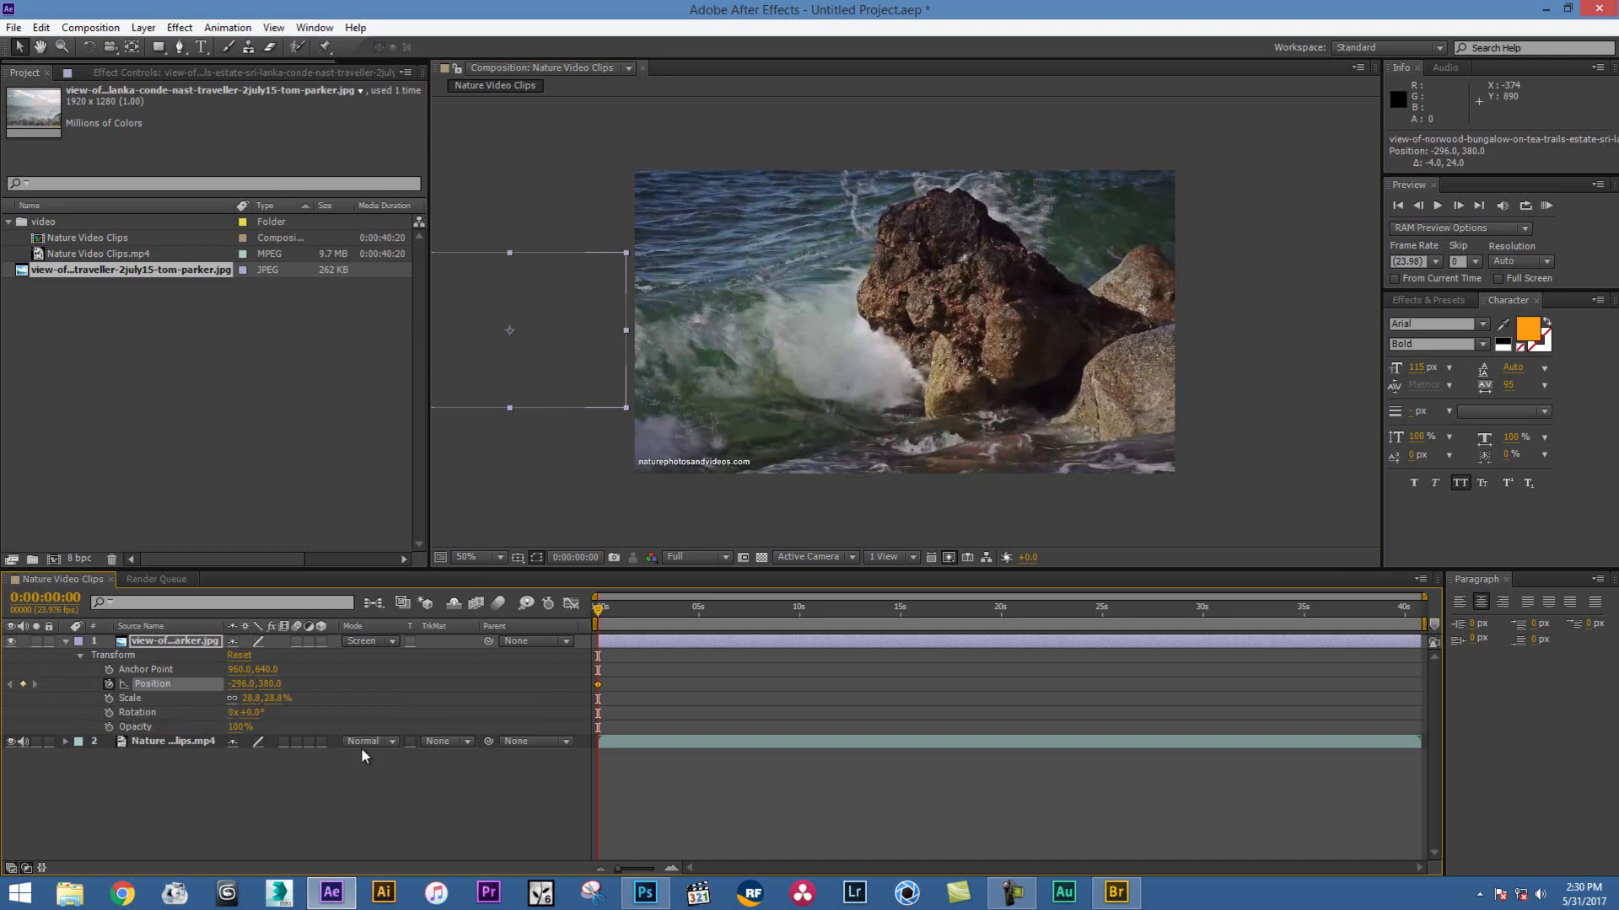
At about 0:00:03:18, drag the photo past the right edge to 1576,379, adding a keyframe
{"action": "mouse_move", "coordinate": [598, 692]}
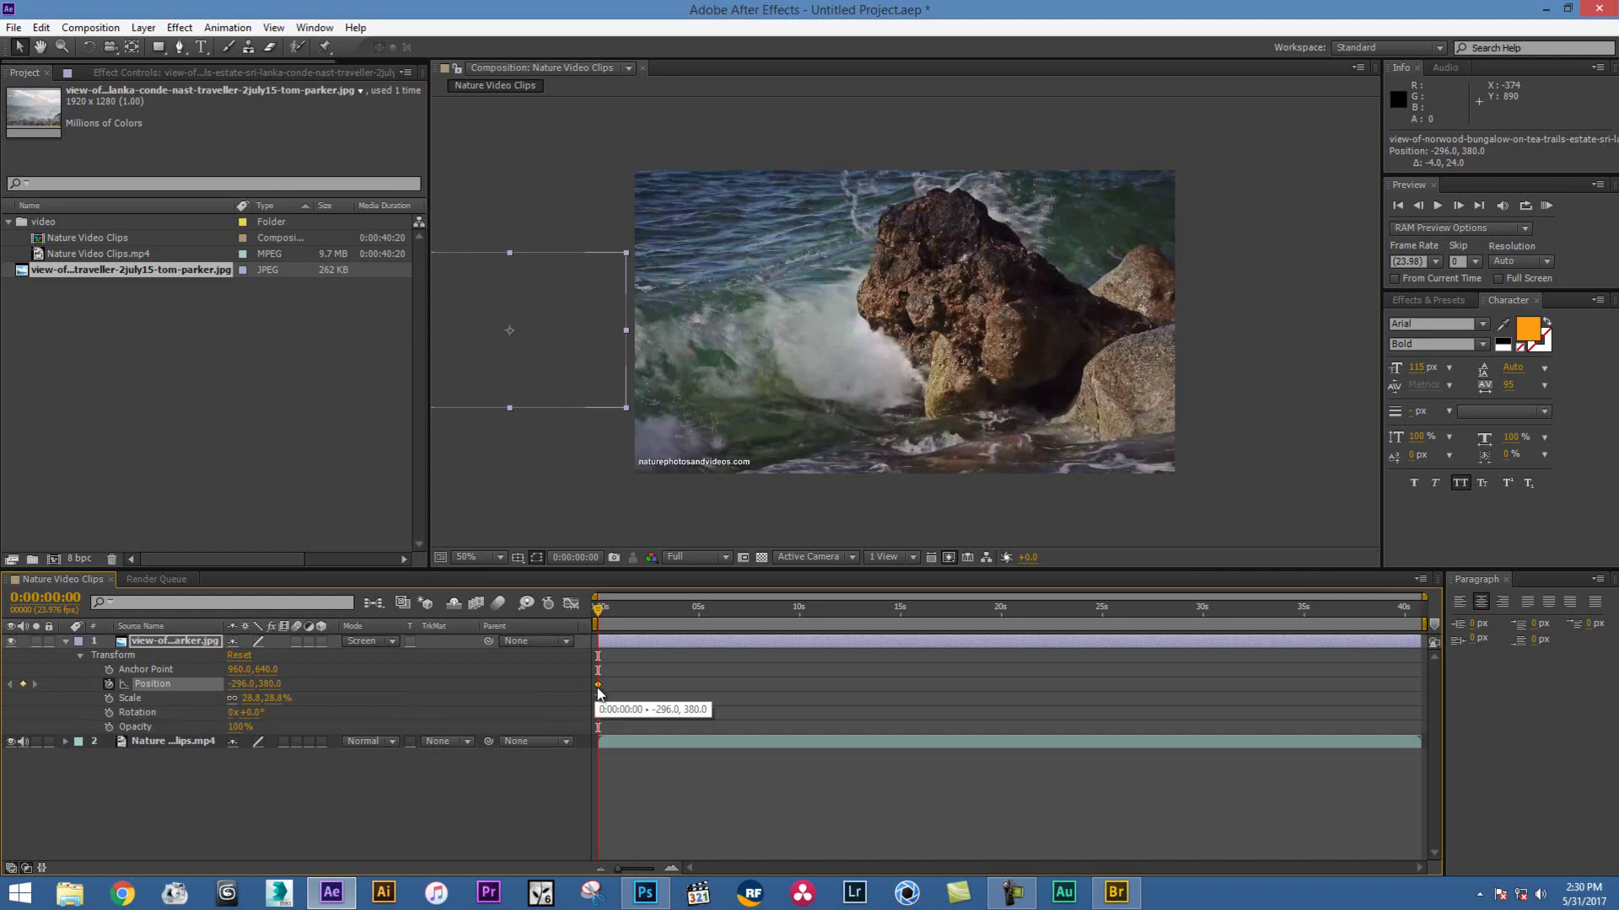
{"action": "left_click", "coordinate": [601, 614]}
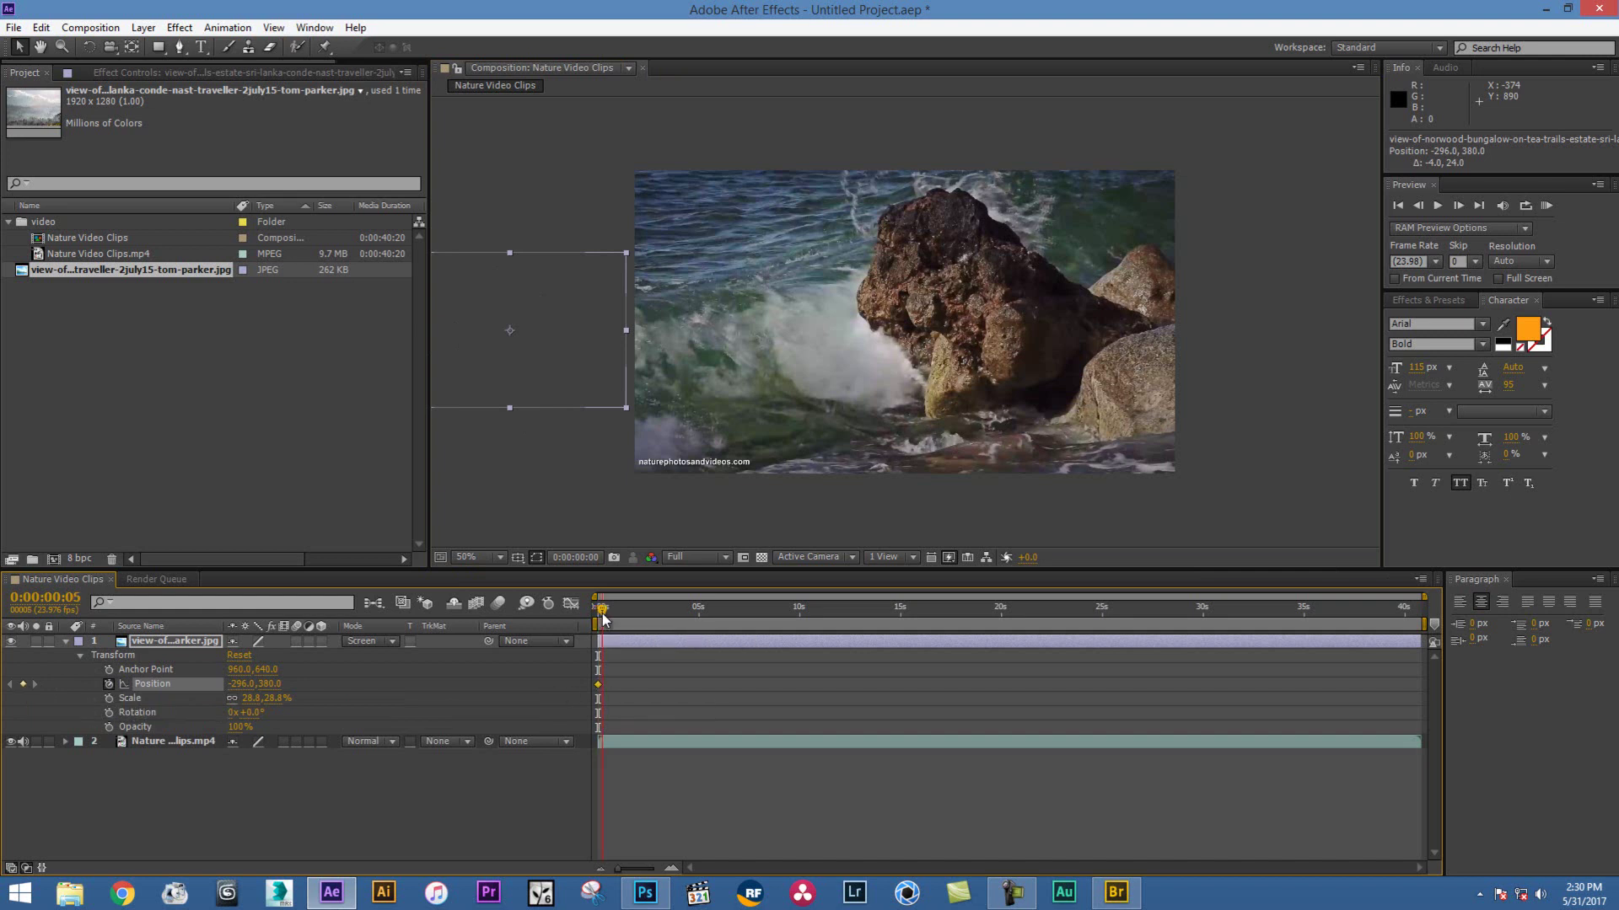
{"action": "left_click_drag", "start_coordinate": [659, 621], "coordinate": [672, 621]}
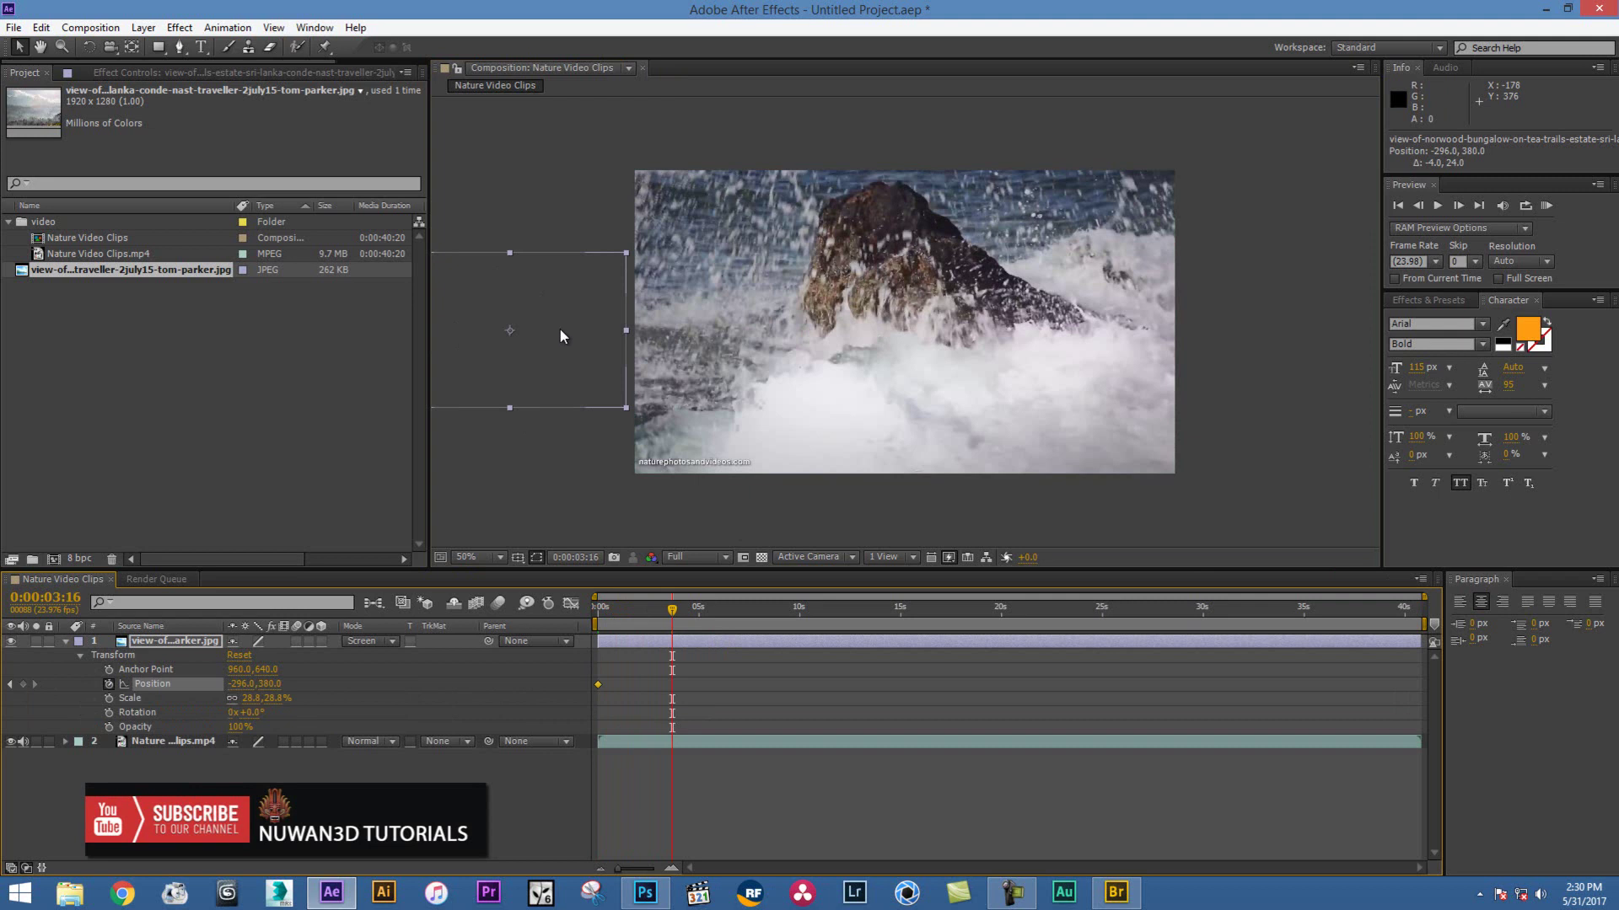
{"action": "left_click_drag", "start_coordinate": [559, 330], "coordinate": [1355, 332]}
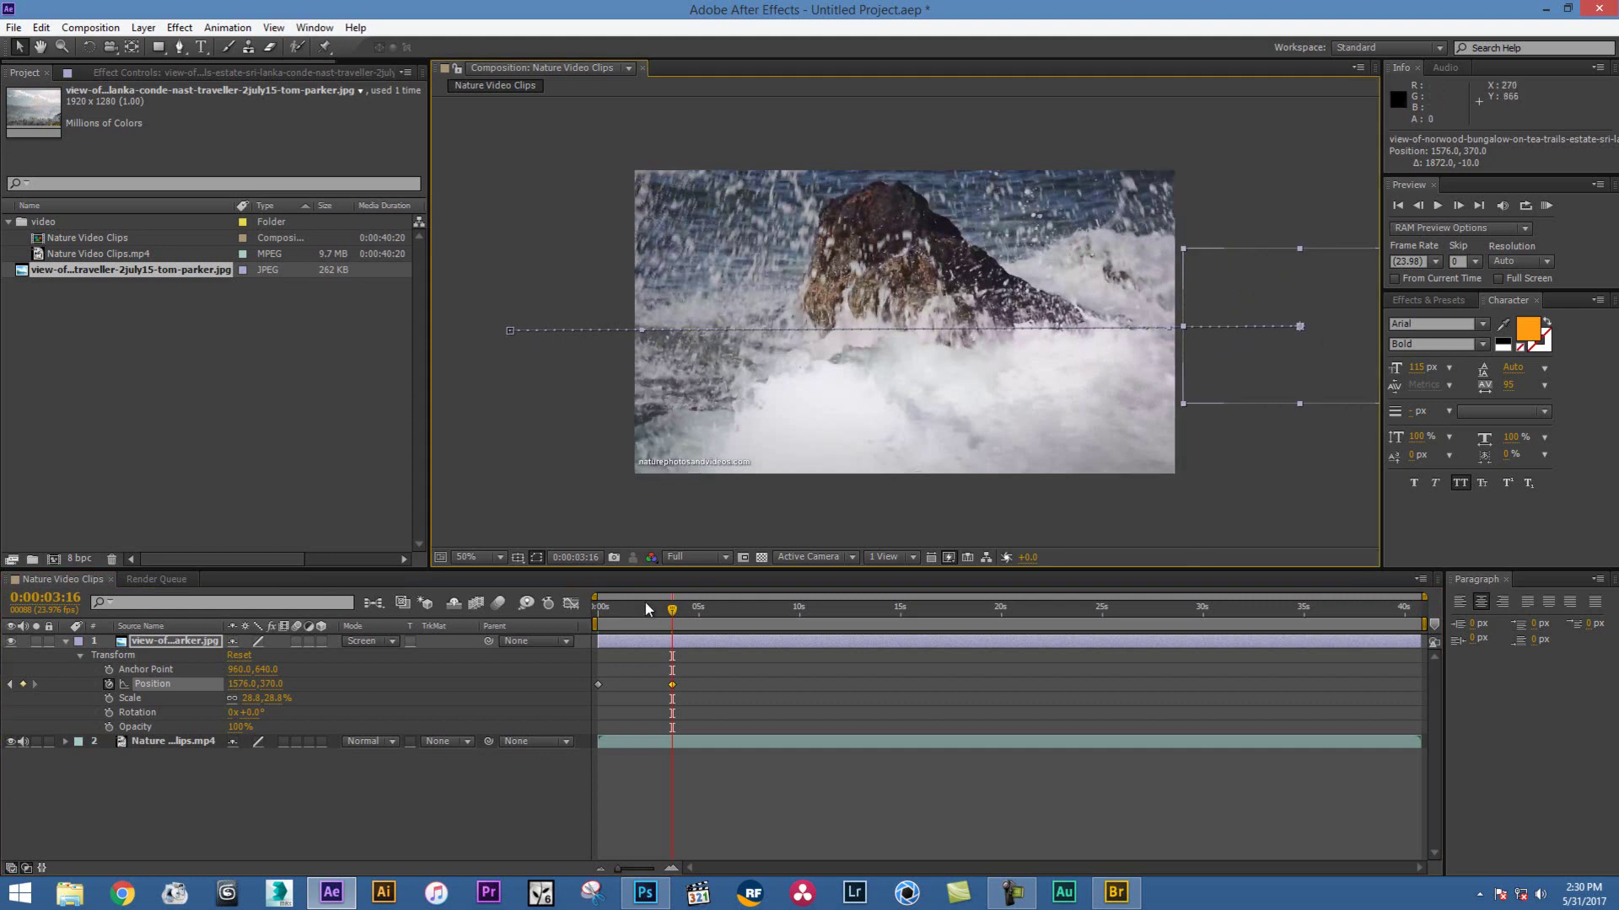
Preview the left-to-right slide from the start and scrub back through it
{"action": "key", "text": "Home"}
{"action": "left_click", "coordinate": [659, 793]}
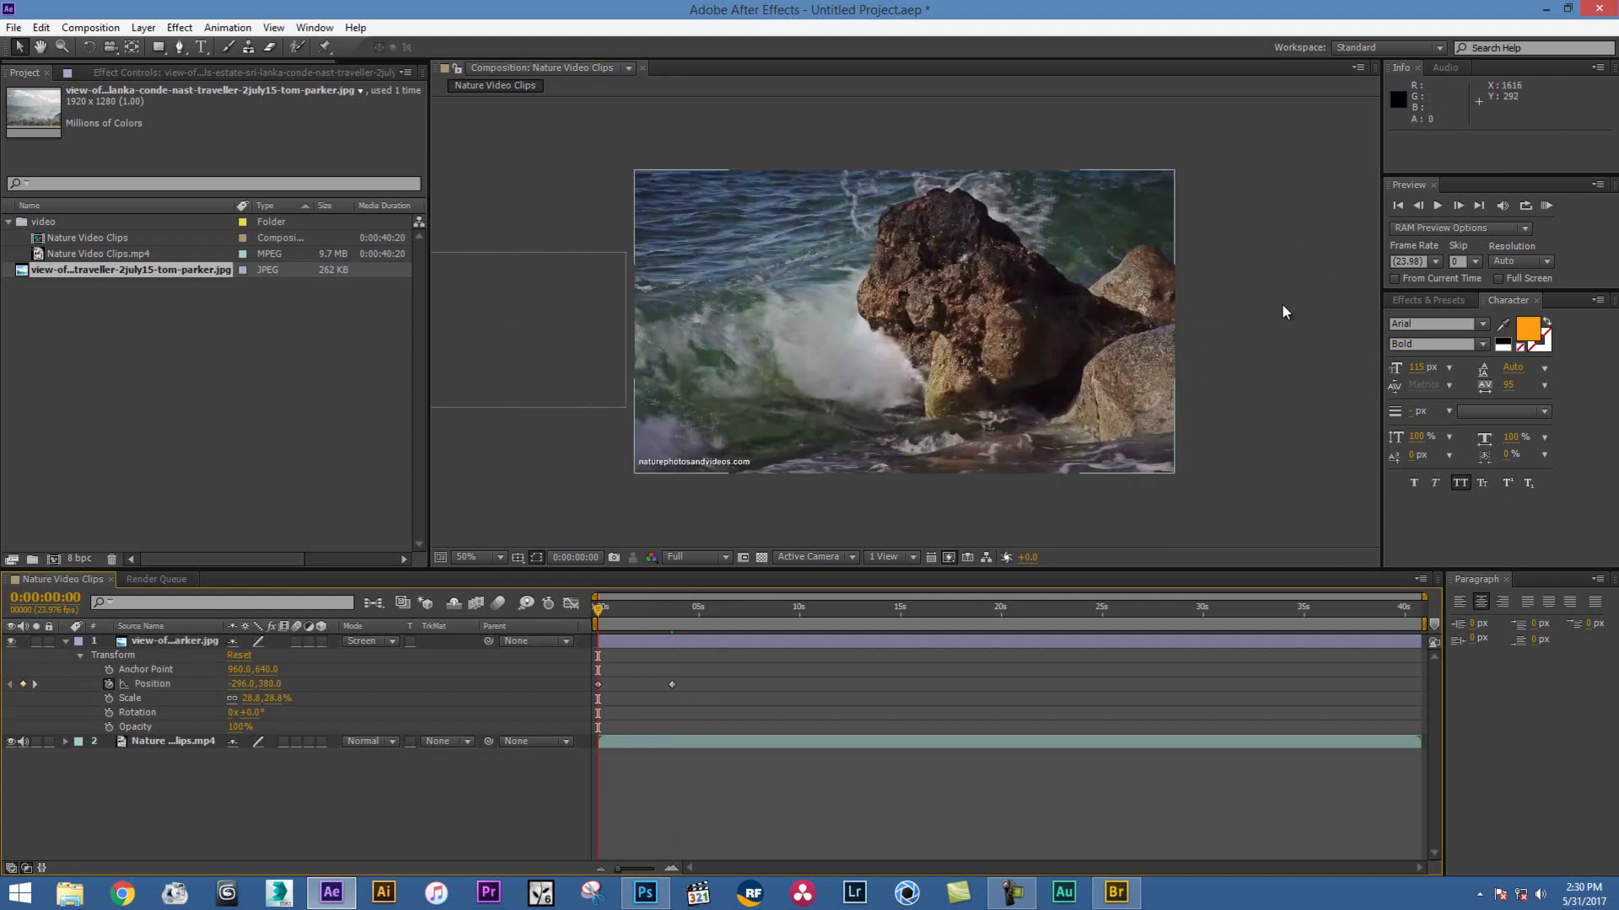
{"action": "left_click", "coordinate": [1439, 207]}
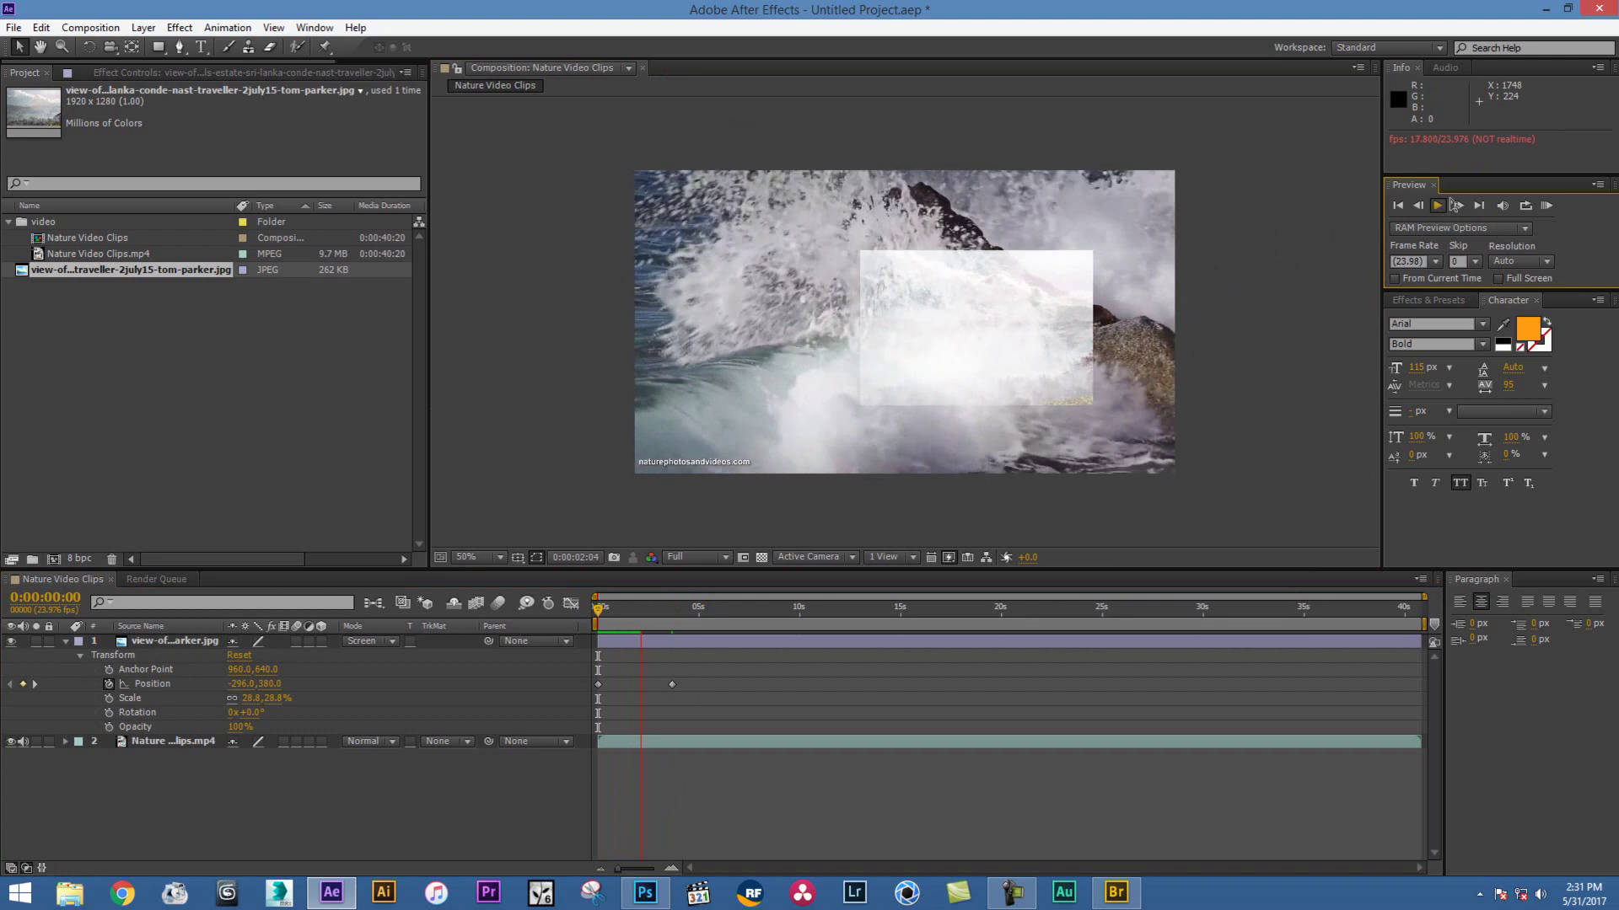
{"action": "left_click", "coordinate": [1439, 206]}
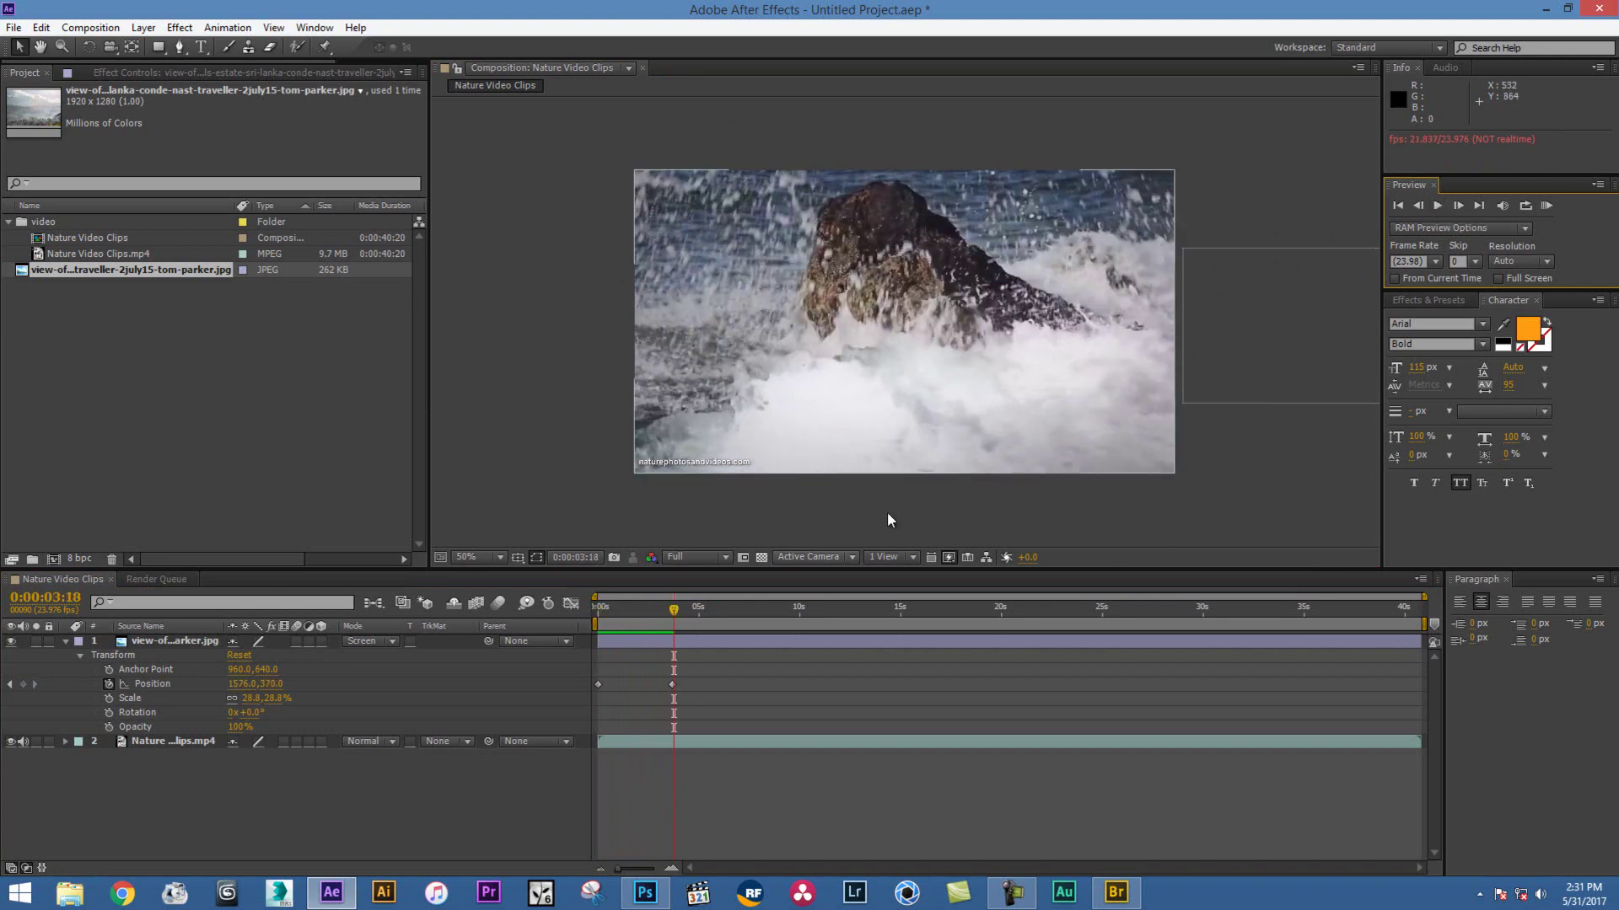
{"action": "left_click", "coordinate": [666, 610]}
{"action": "left_click_drag", "start_coordinate": [666, 613], "coordinate": [638, 622]}
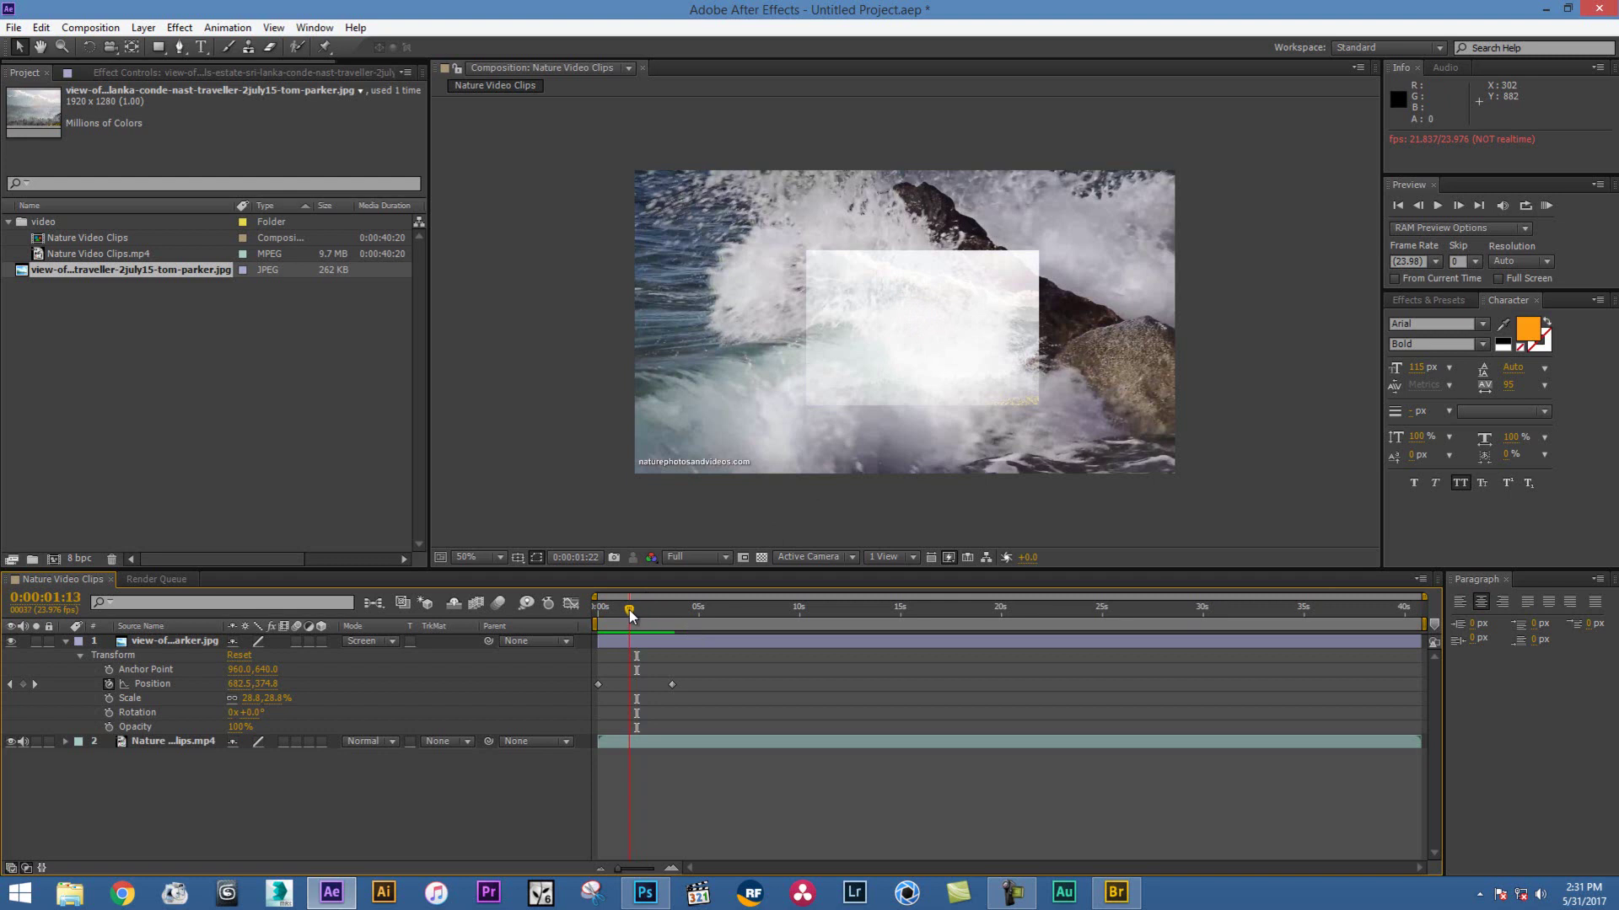
{"action": "left_click_drag", "start_coordinate": [599, 617], "coordinate": [539, 624]}
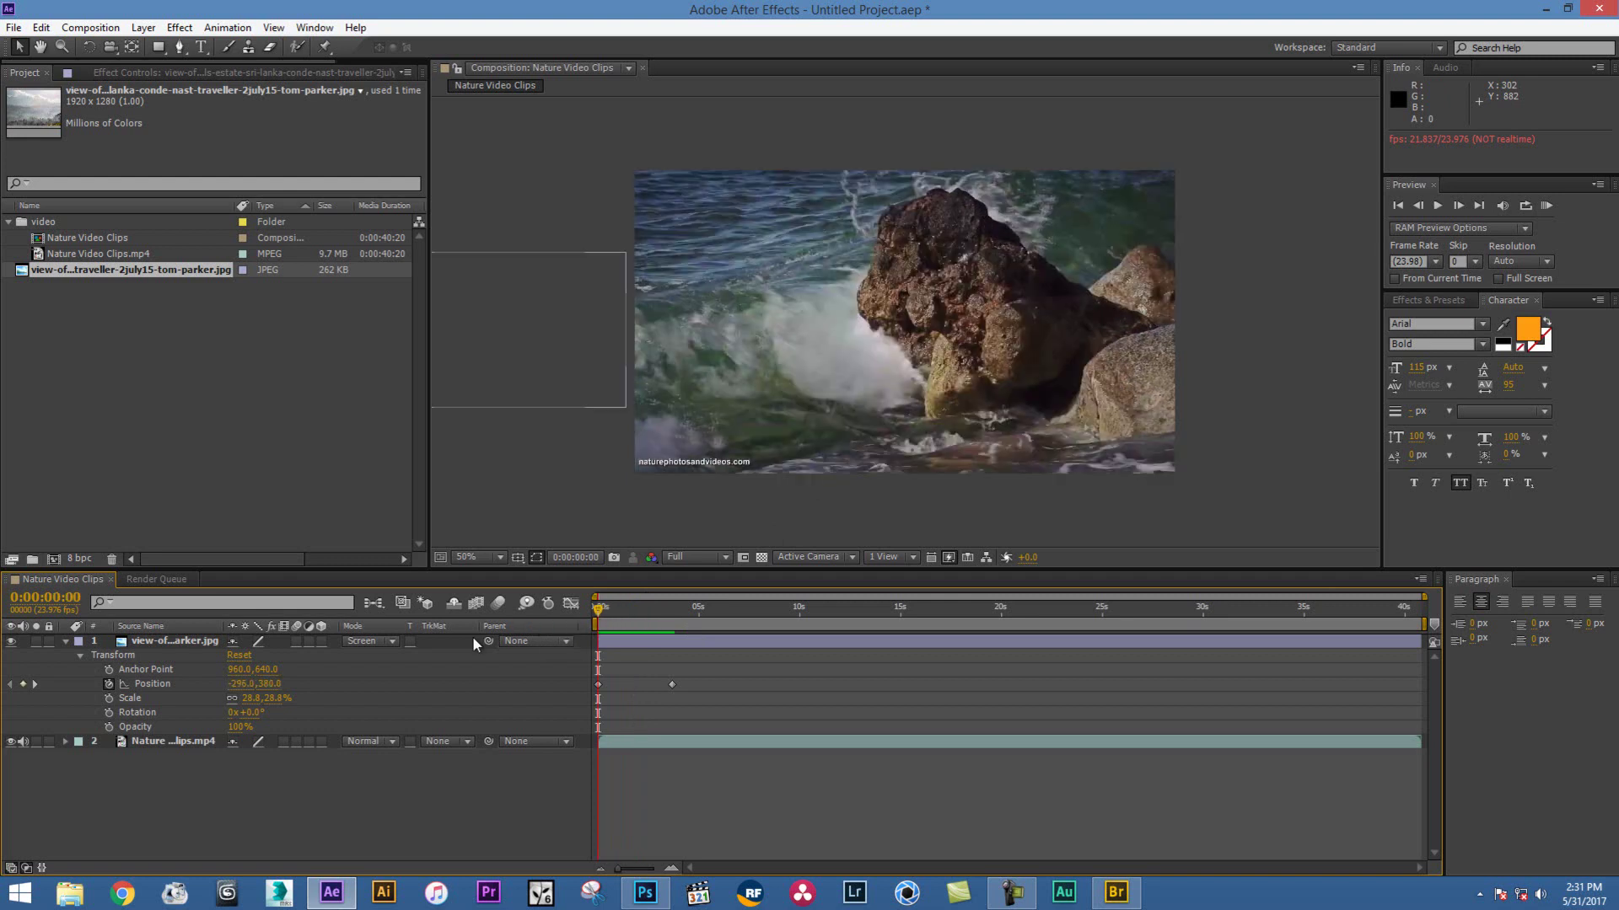
Keyframe Scale and enlarge the strip to 63.8% at 0:00:01:18
{"action": "left_click", "coordinate": [108, 698]}
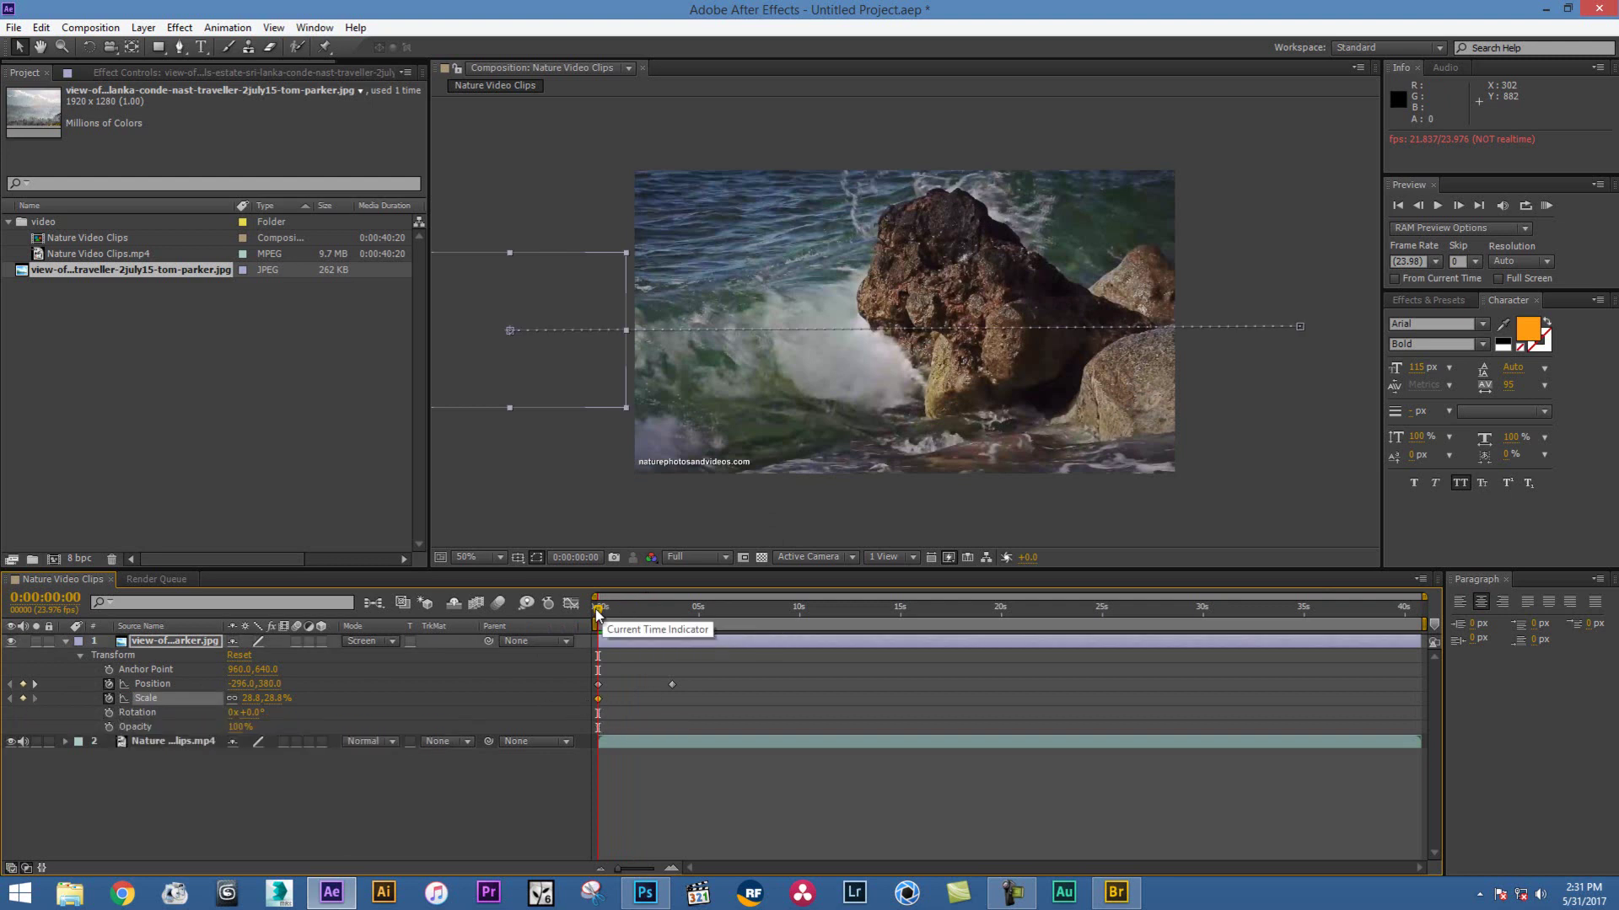
{"action": "left_click_drag", "start_coordinate": [598, 609], "coordinate": [630, 618]}
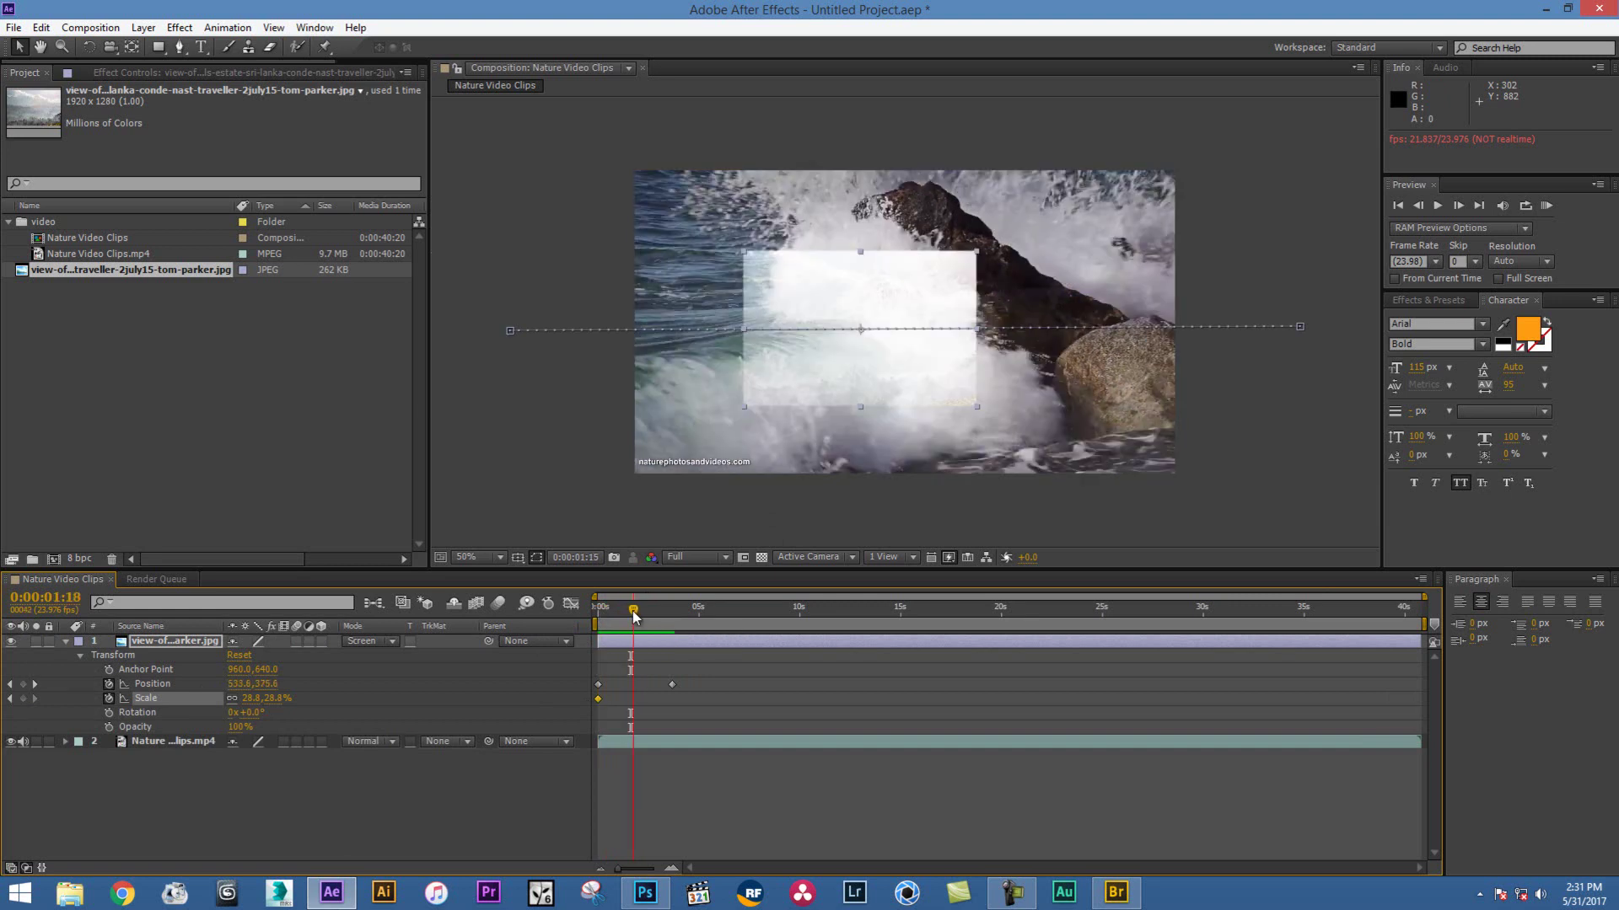
{"action": "left_click_drag", "start_coordinate": [630, 618], "coordinate": [633, 618]}
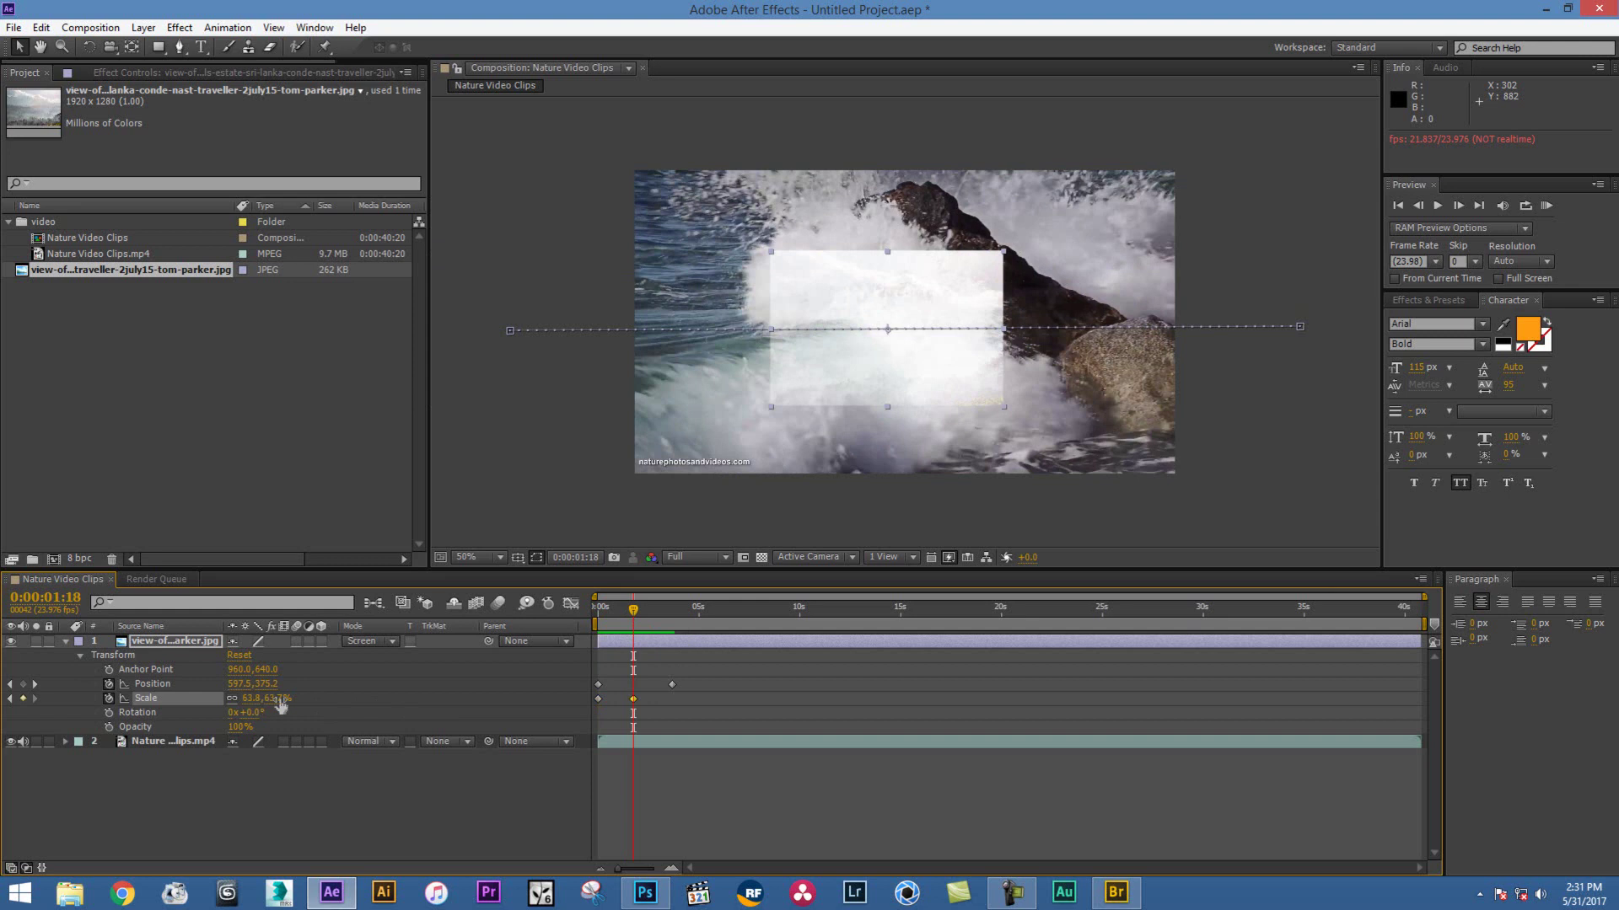
{"action": "left_click_drag", "start_coordinate": [256, 708], "coordinate": [283, 706]}
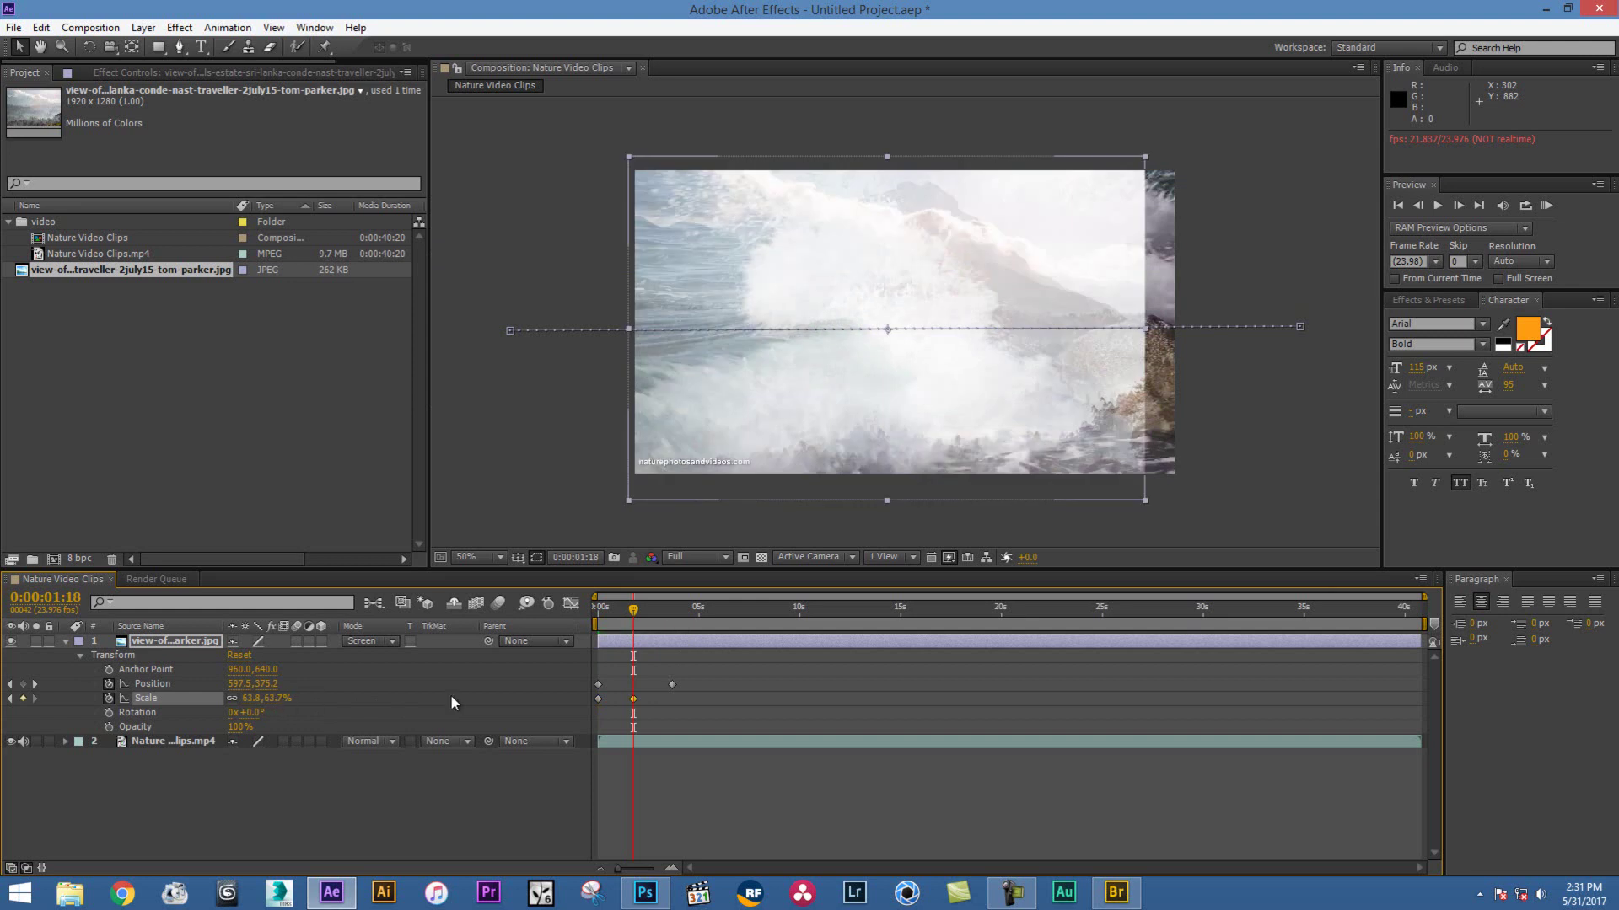
Preview the scale-up, then delete the 1:18 Scale keyframe so the strip stays at 28.8%
{"action": "left_click_drag", "start_coordinate": [634, 612], "coordinate": [485, 645]}
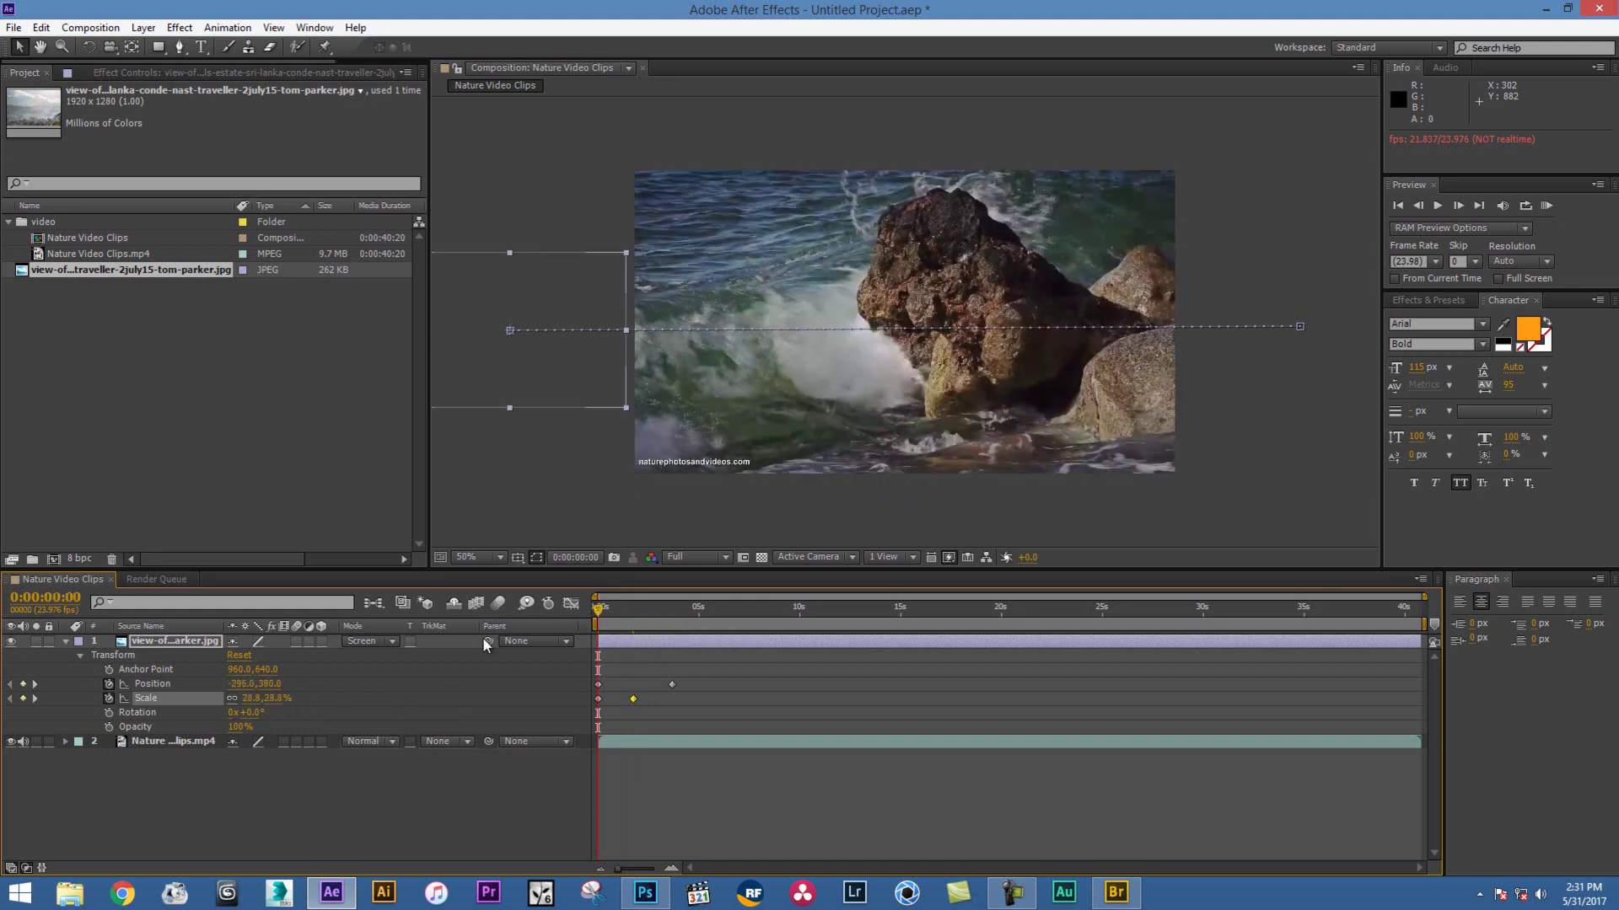
{"action": "left_click", "coordinate": [1438, 205]}
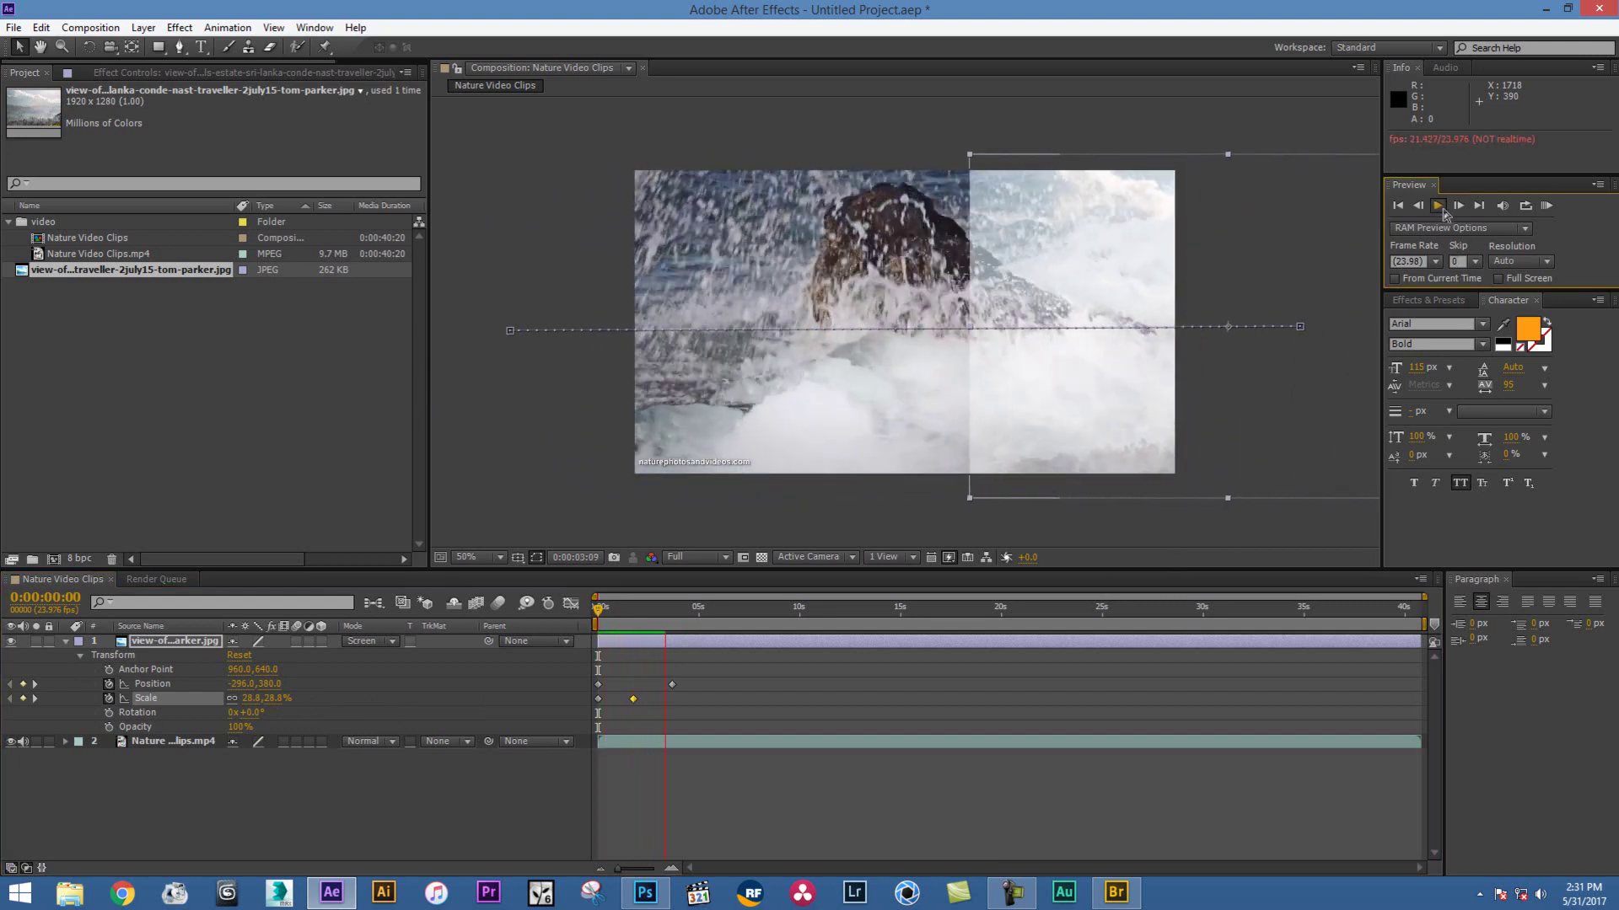
{"action": "left_click", "coordinate": [1444, 209]}
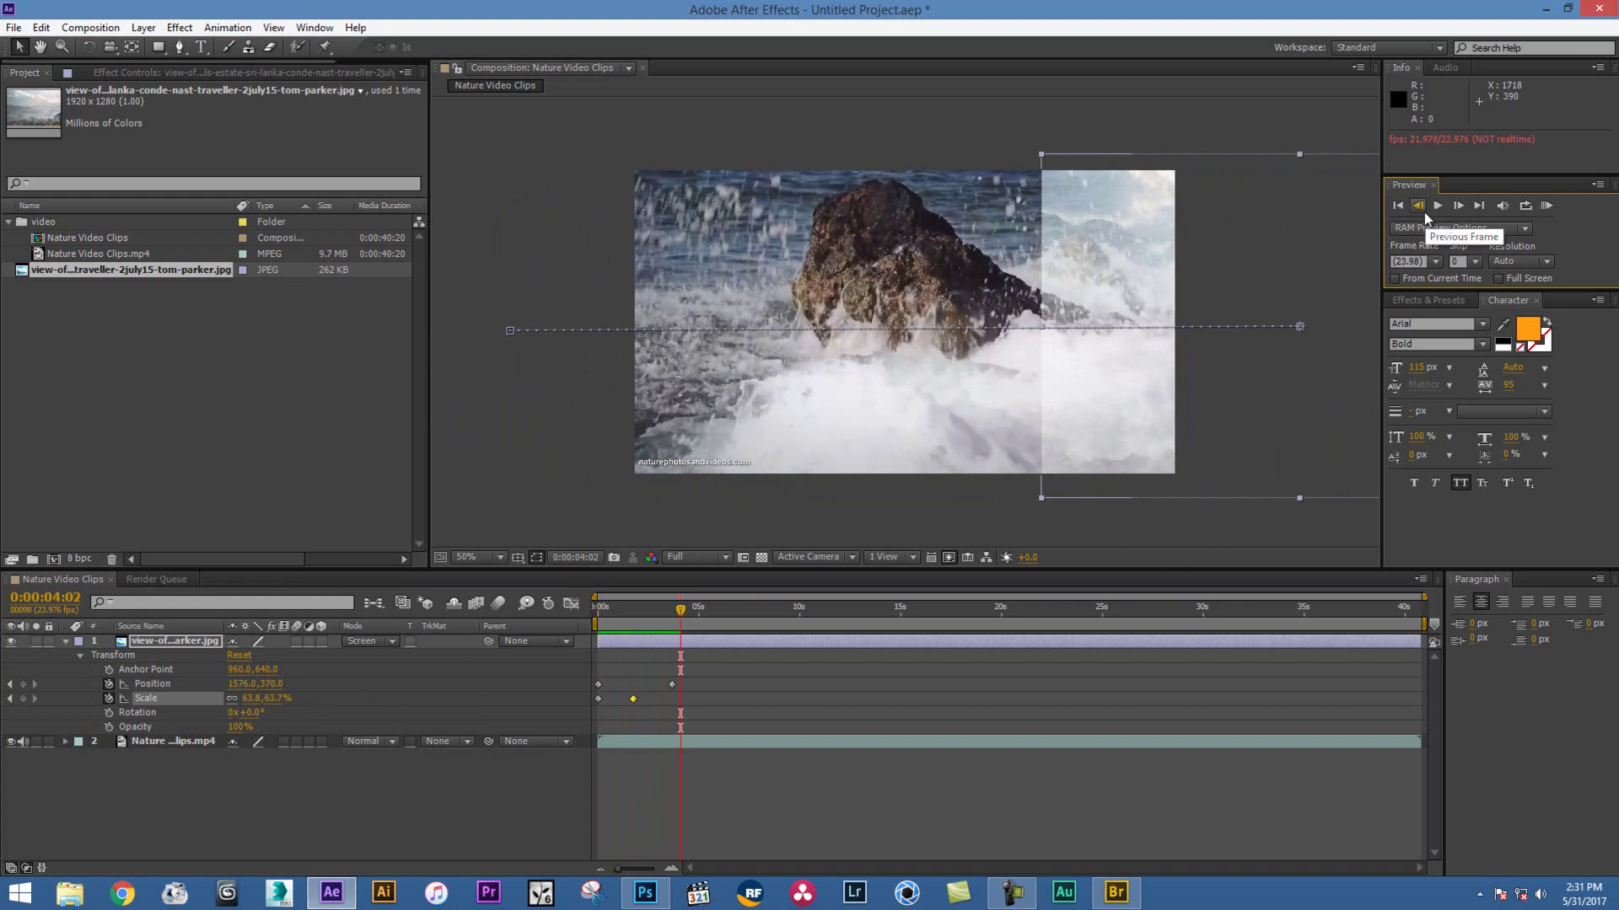
{"action": "left_click", "coordinate": [634, 699]}
{"action": "key", "text": "Delete"}
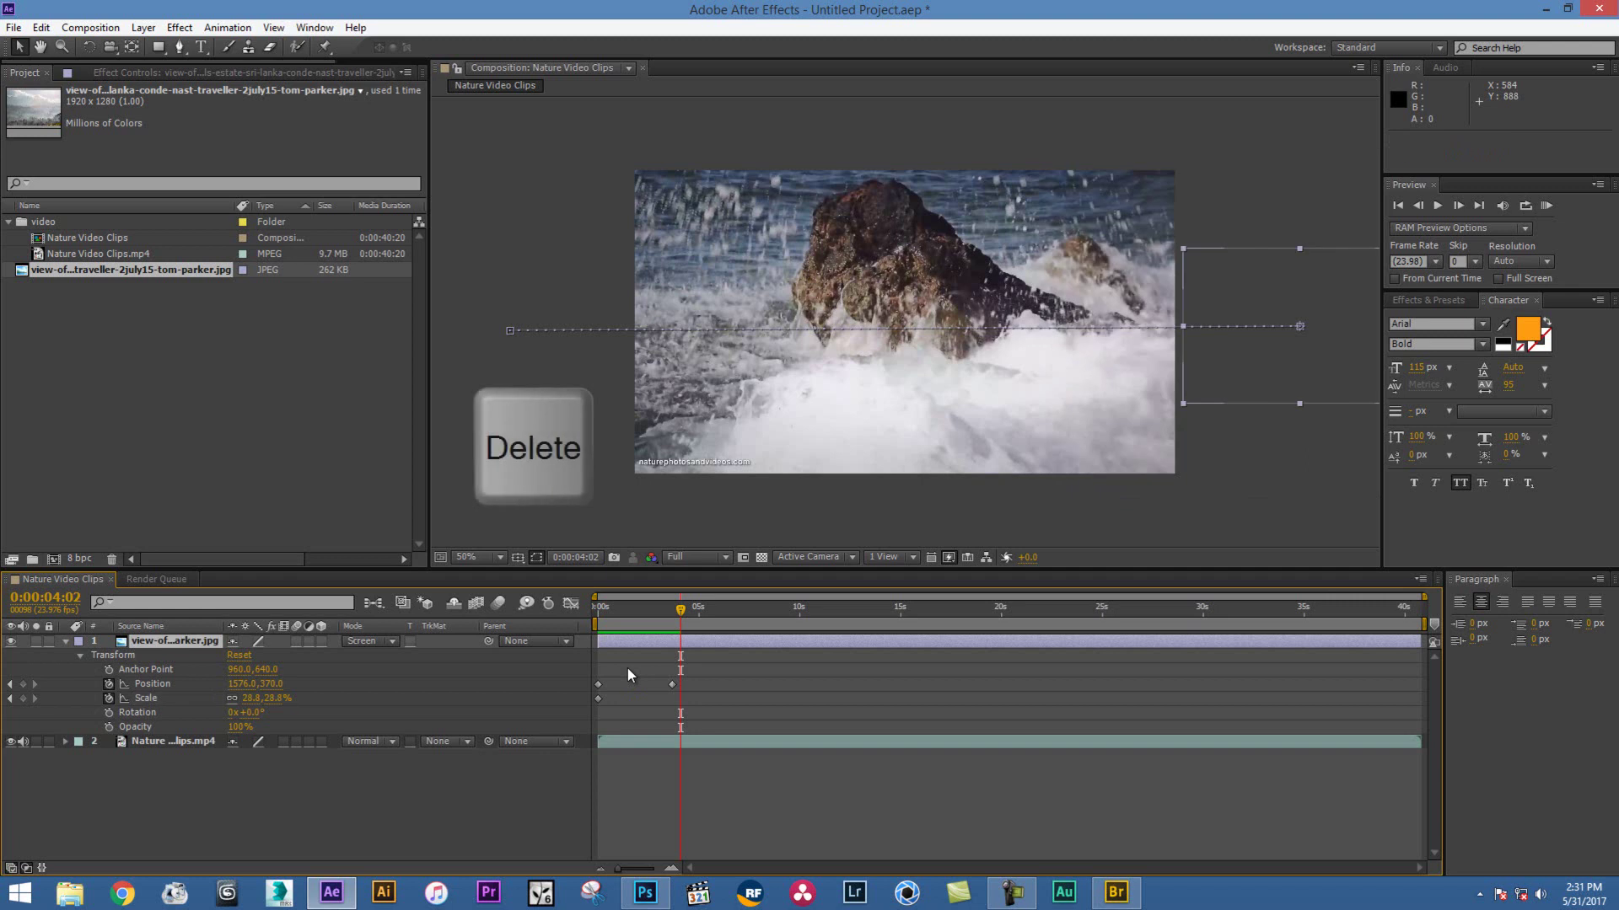
Add a Rotation keyframe of 0° at the first frame
{"action": "mouse_move", "coordinate": [679, 609]}
{"action": "left_mouse_down"}
{"action": "mouse_move", "coordinate": [625, 609]}
{"action": "mouse_move", "coordinate": [636, 616]}
{"action": "left_mouse_up"}
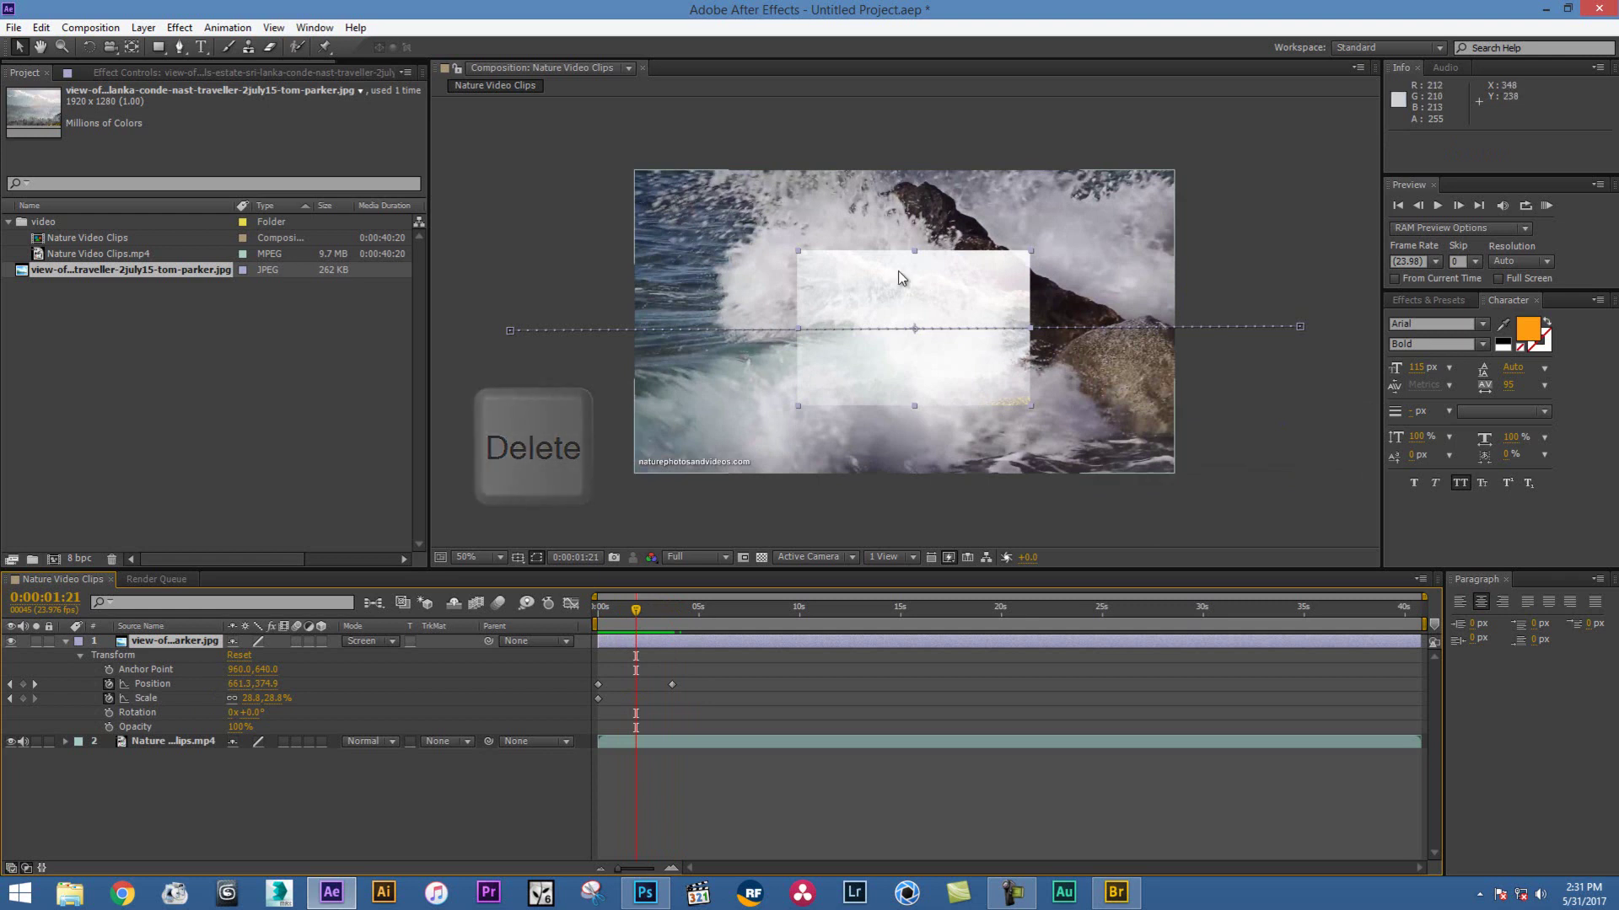
{"action": "left_click_drag", "start_coordinate": [636, 612], "coordinate": [596, 611]}
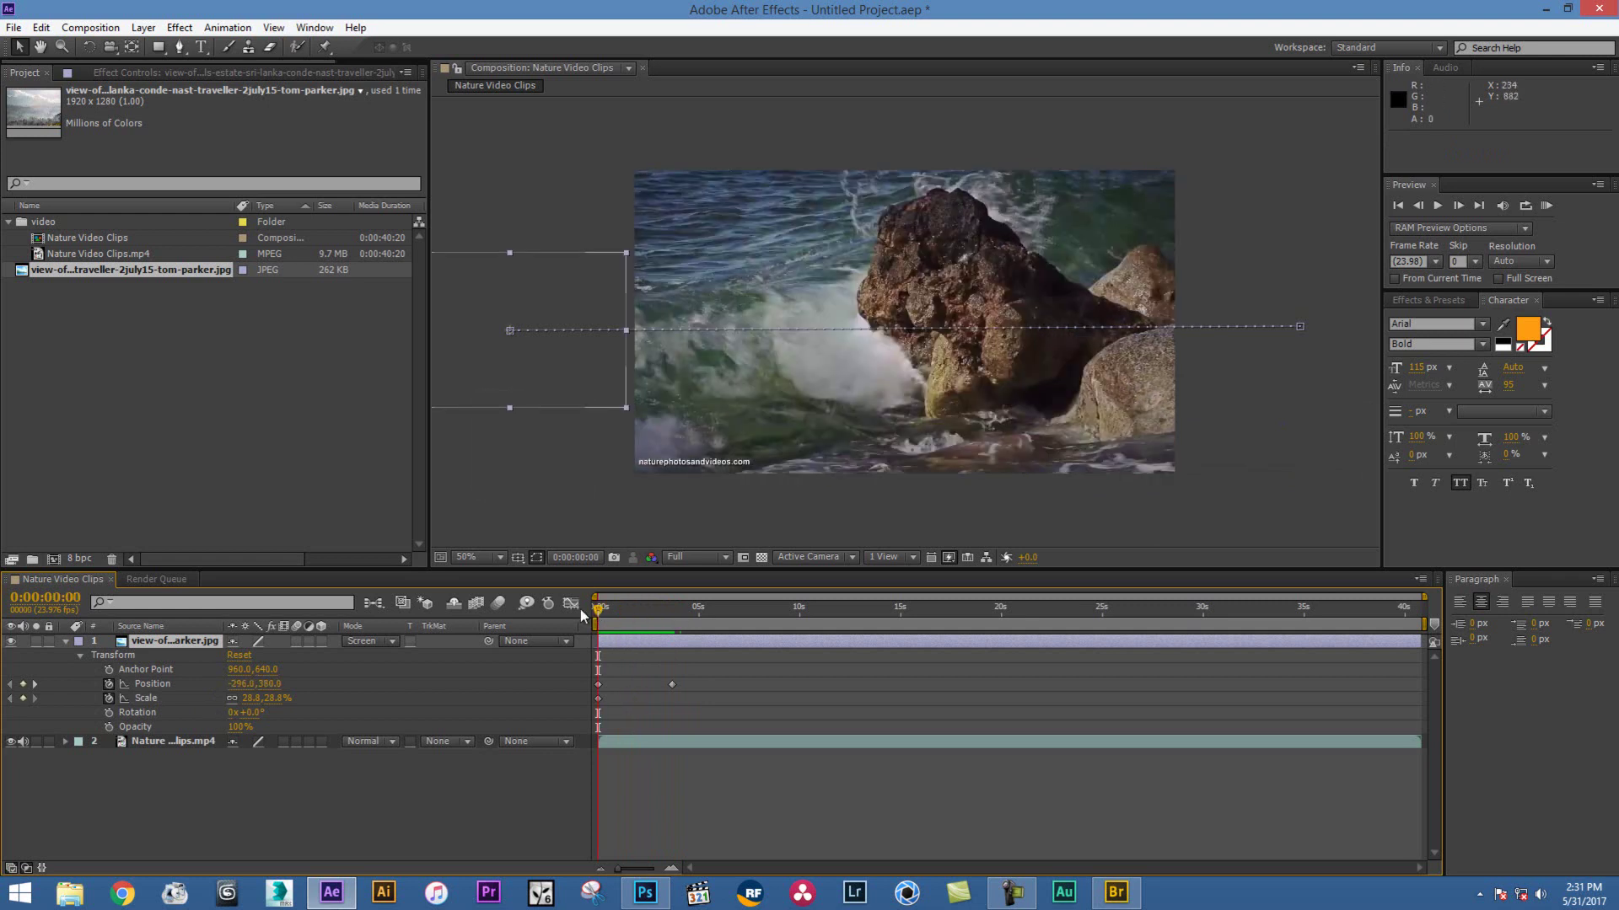
{"action": "left_click", "coordinate": [108, 714]}
Rotate the strip to 94° later in the timeline and preview the tilt
{"action": "left_click_drag", "start_coordinate": [597, 611], "coordinate": [625, 617]}
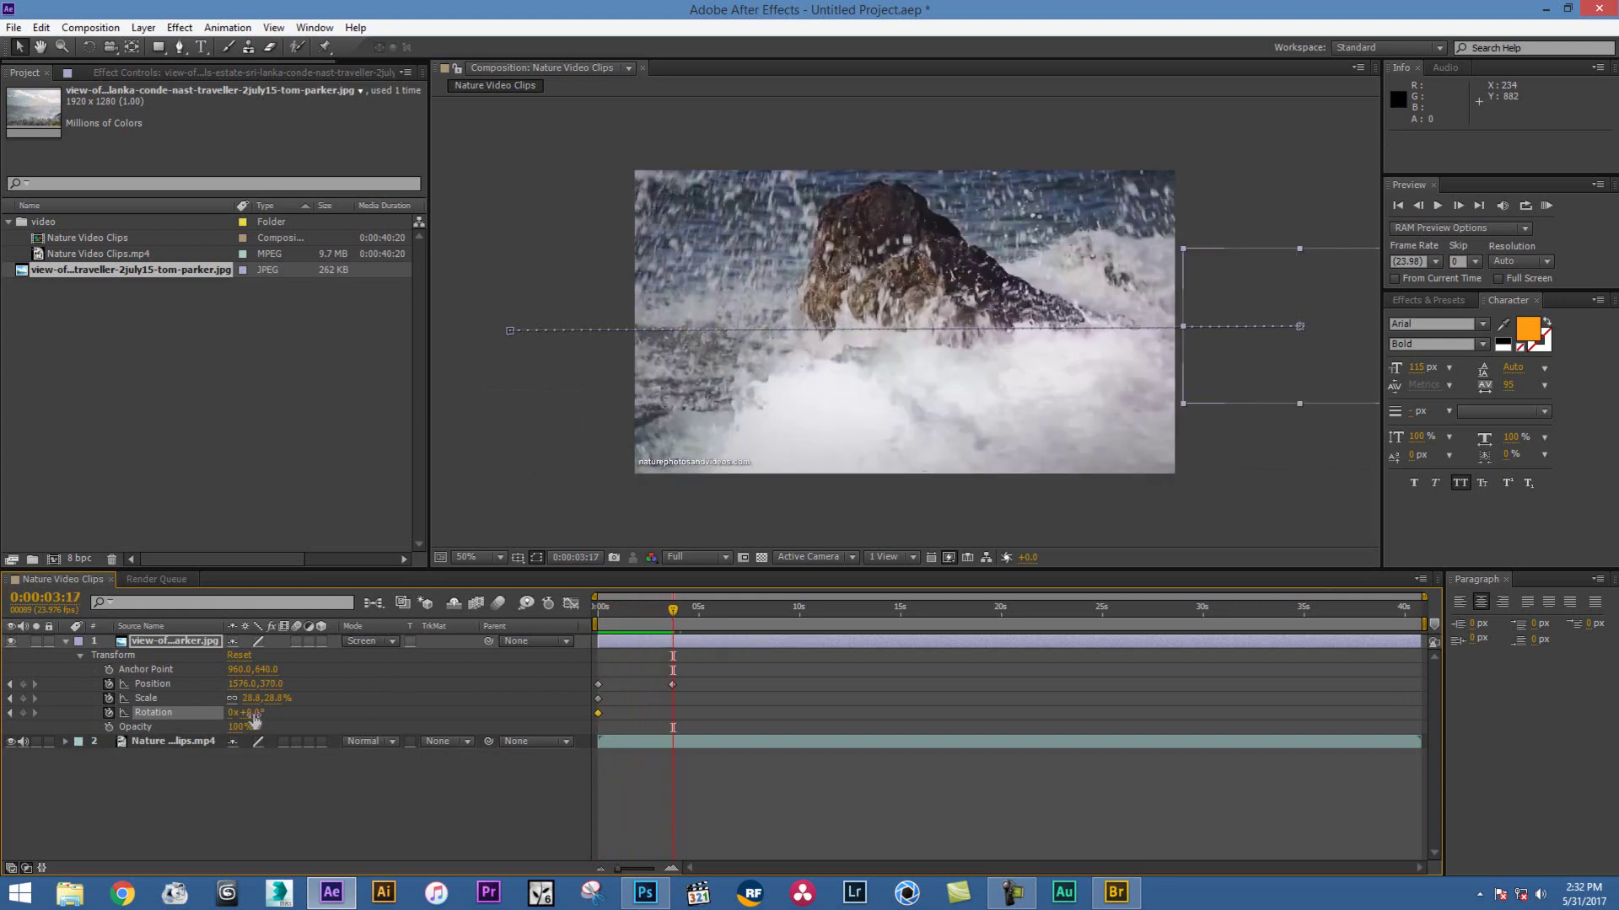
{"action": "left_click_drag", "start_coordinate": [308, 711], "coordinate": [334, 709]}
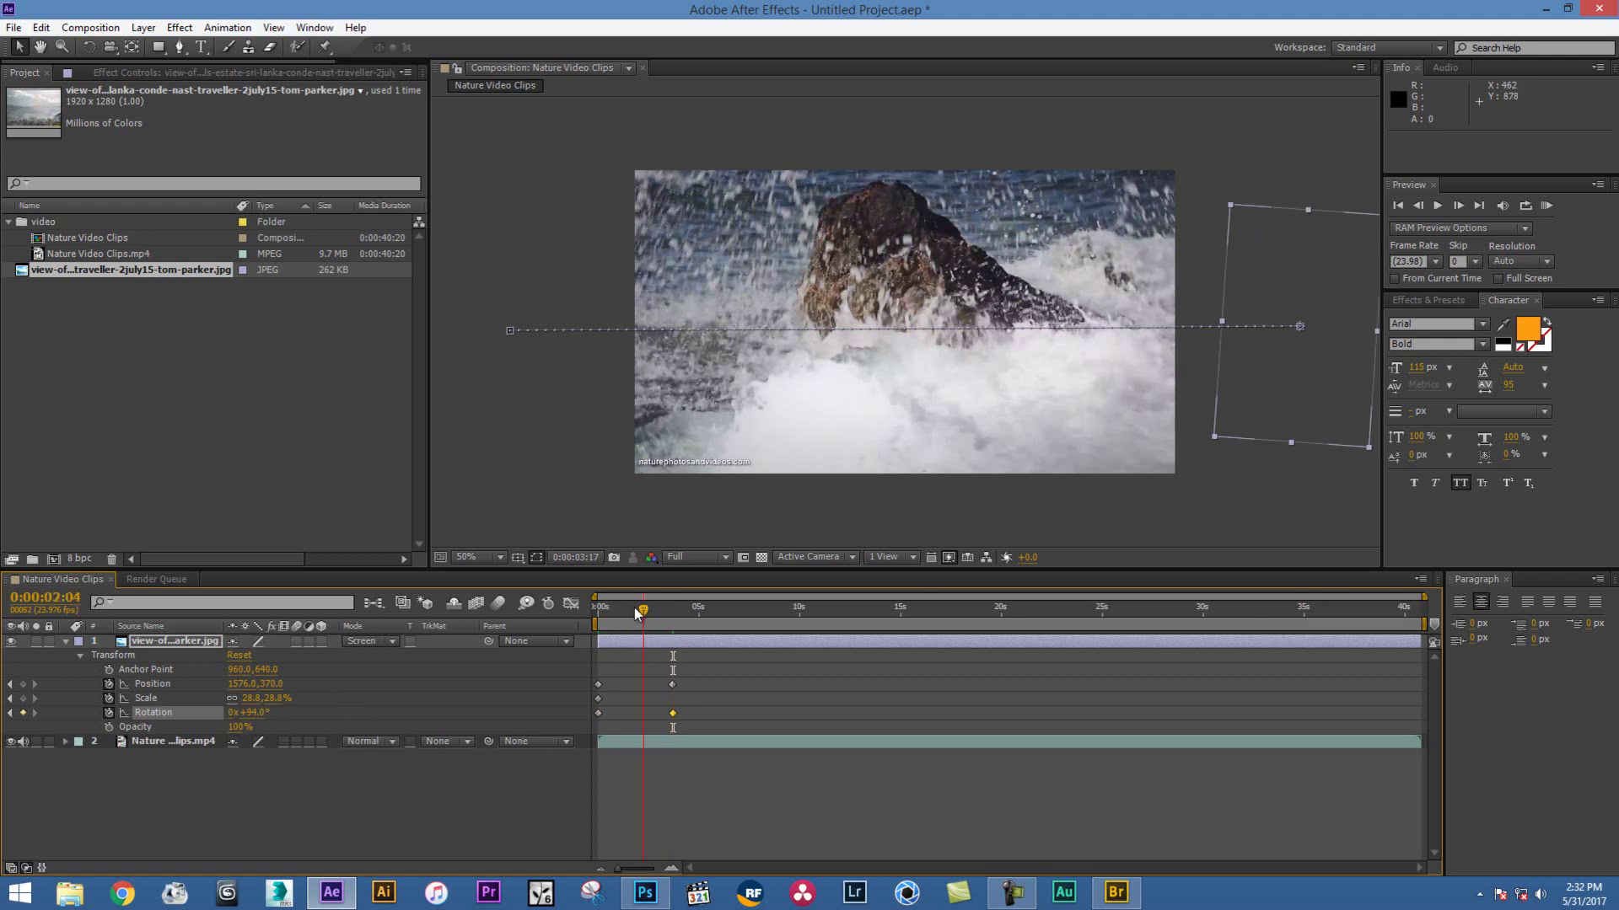
{"action": "left_click_drag", "start_coordinate": [638, 613], "coordinate": [597, 609]}
{"action": "left_click", "coordinate": [1438, 211]}
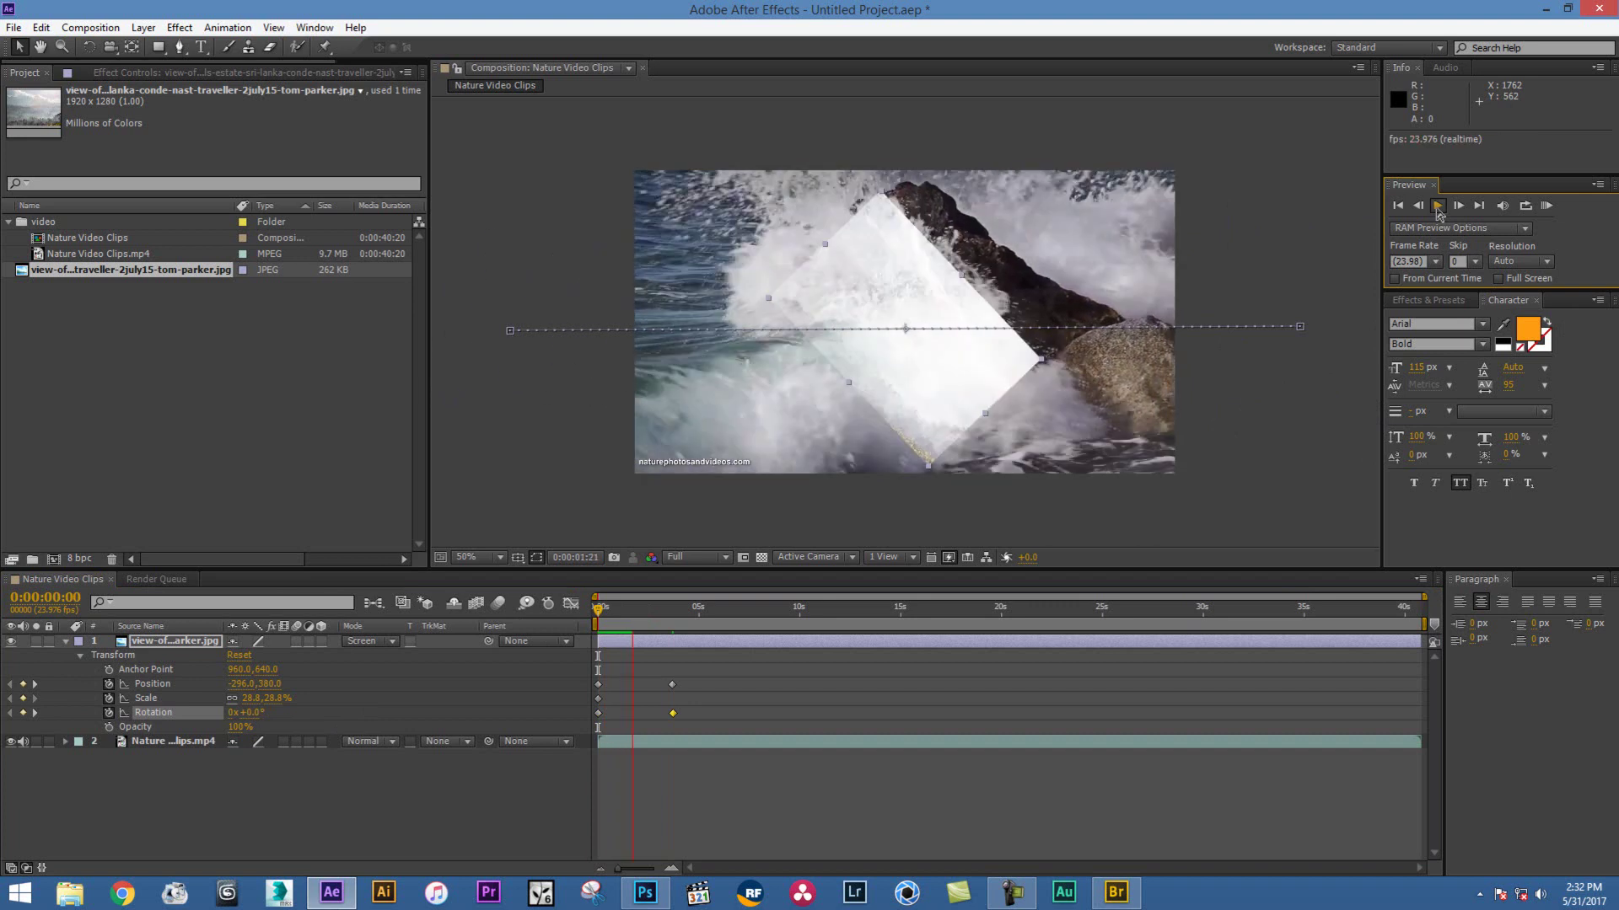
{"action": "left_click", "coordinate": [1437, 210]}
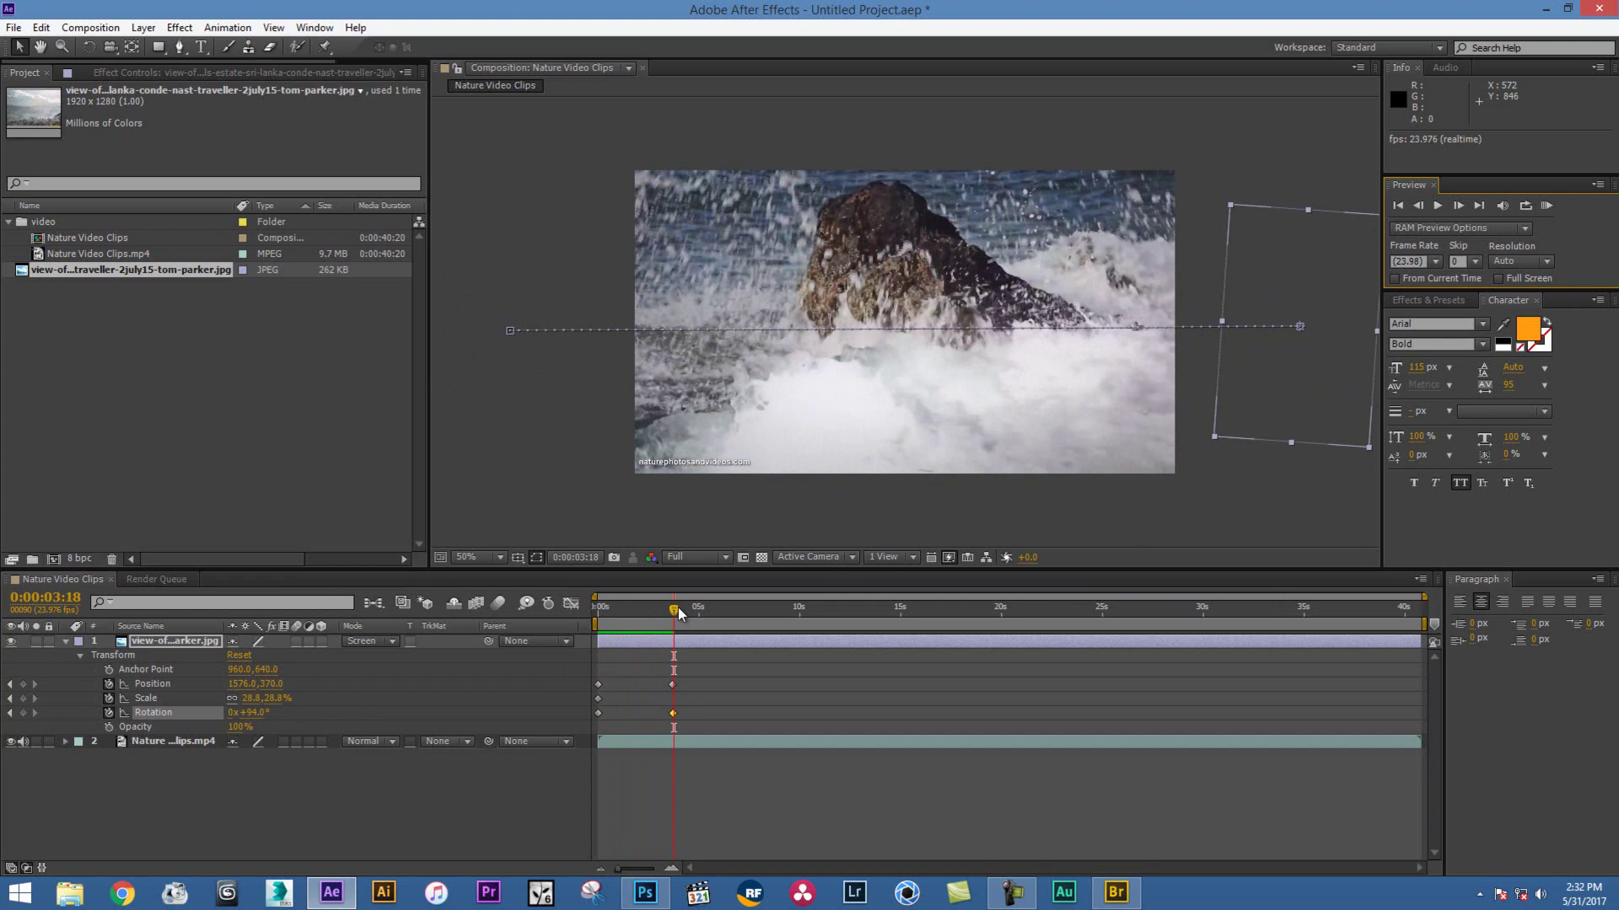
Move the first Rotation keyframe to about 1:20 and preview the delayed rotation
{"action": "left_click_drag", "start_coordinate": [651, 617], "coordinate": [594, 619]}
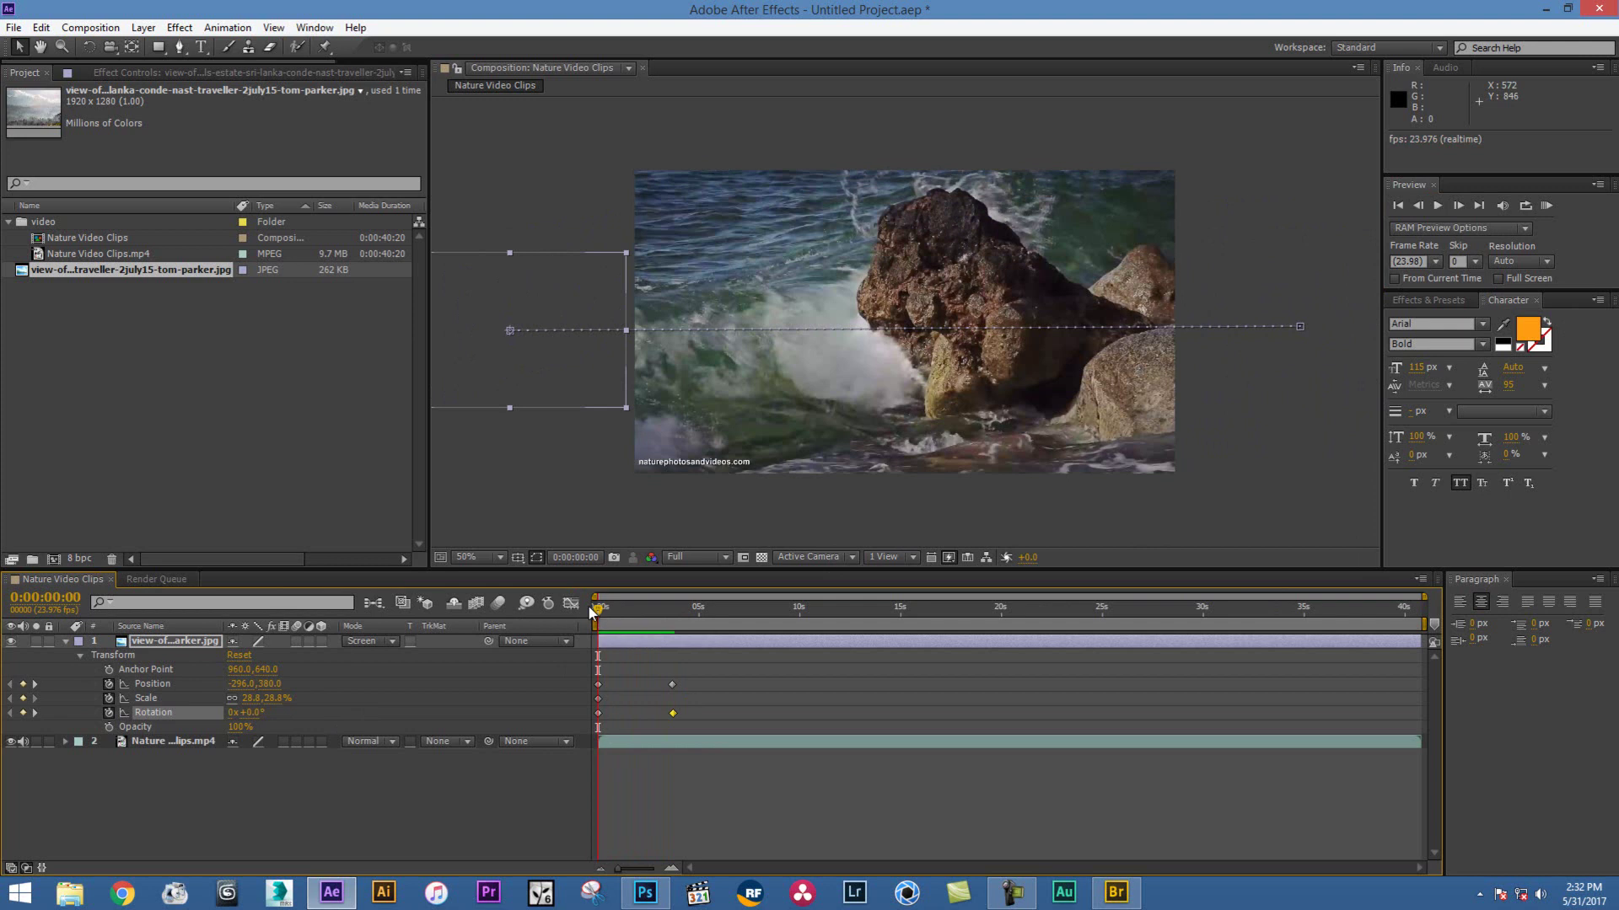
{"action": "left_click_drag", "start_coordinate": [597, 608], "coordinate": [625, 609]}
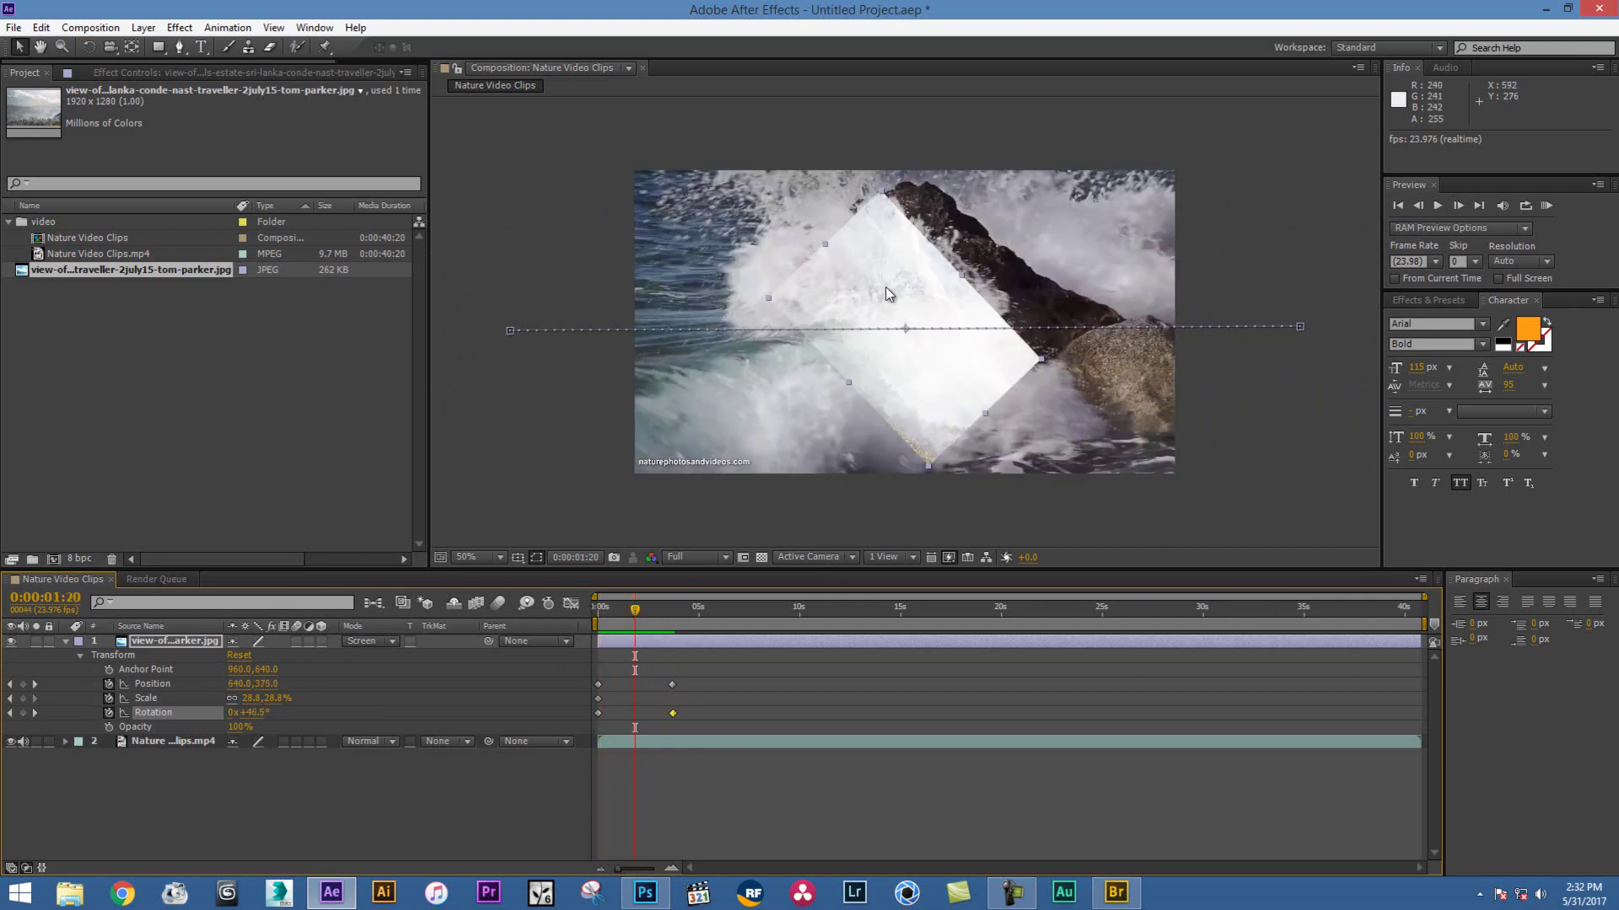
{"action": "left_click_drag", "start_coordinate": [598, 713], "coordinate": [635, 713]}
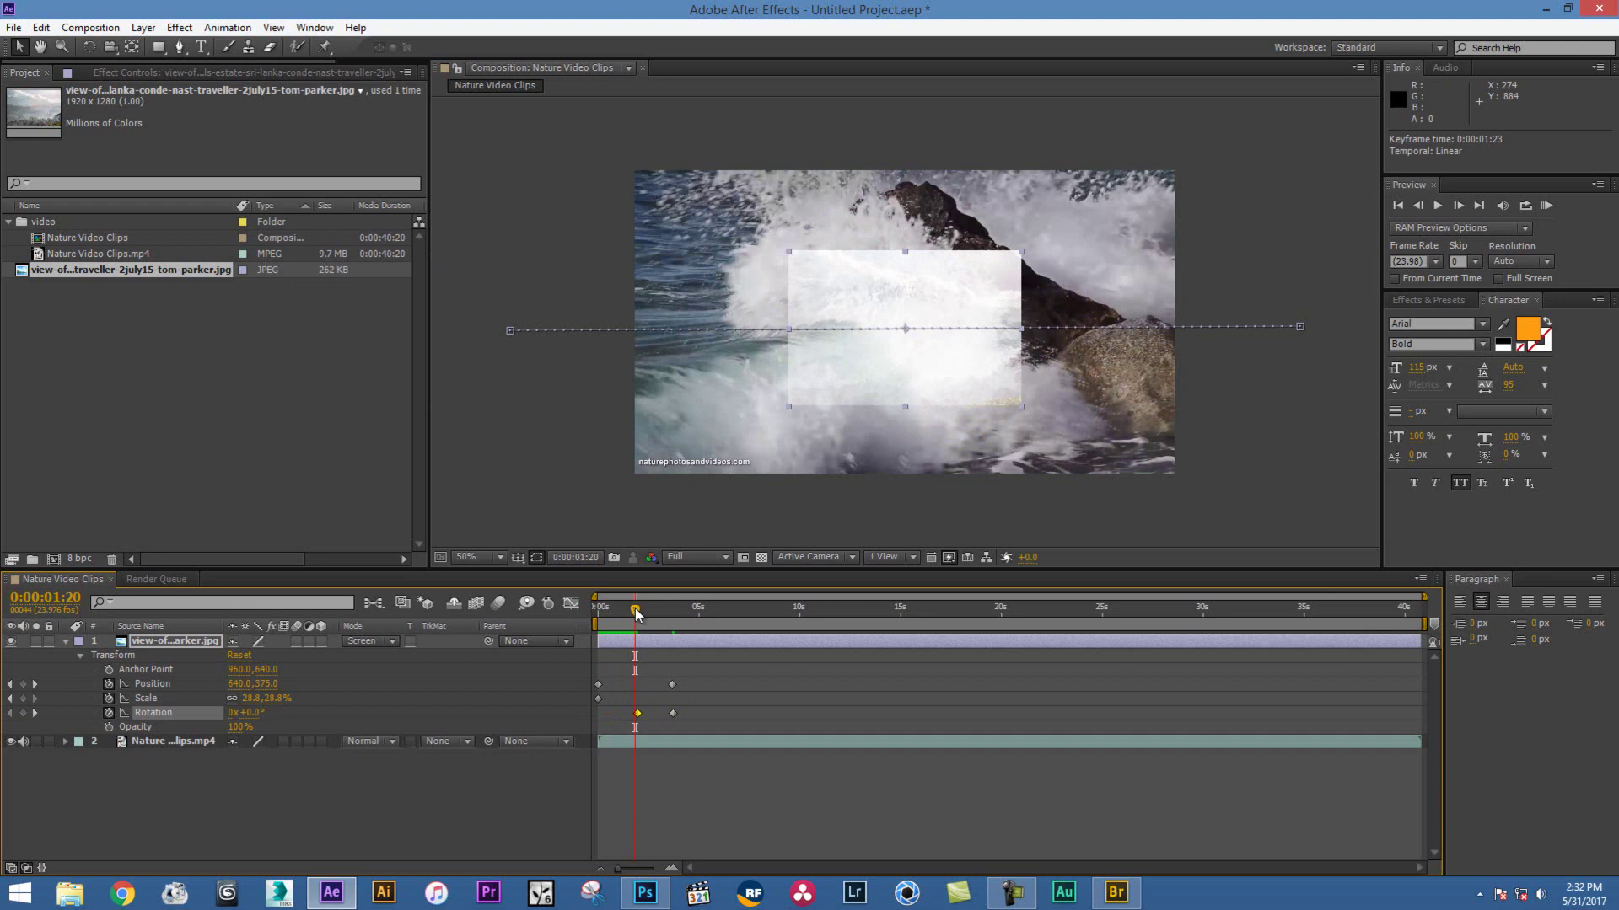
{"action": "left_click_drag", "start_coordinate": [636, 613], "coordinate": [598, 618]}
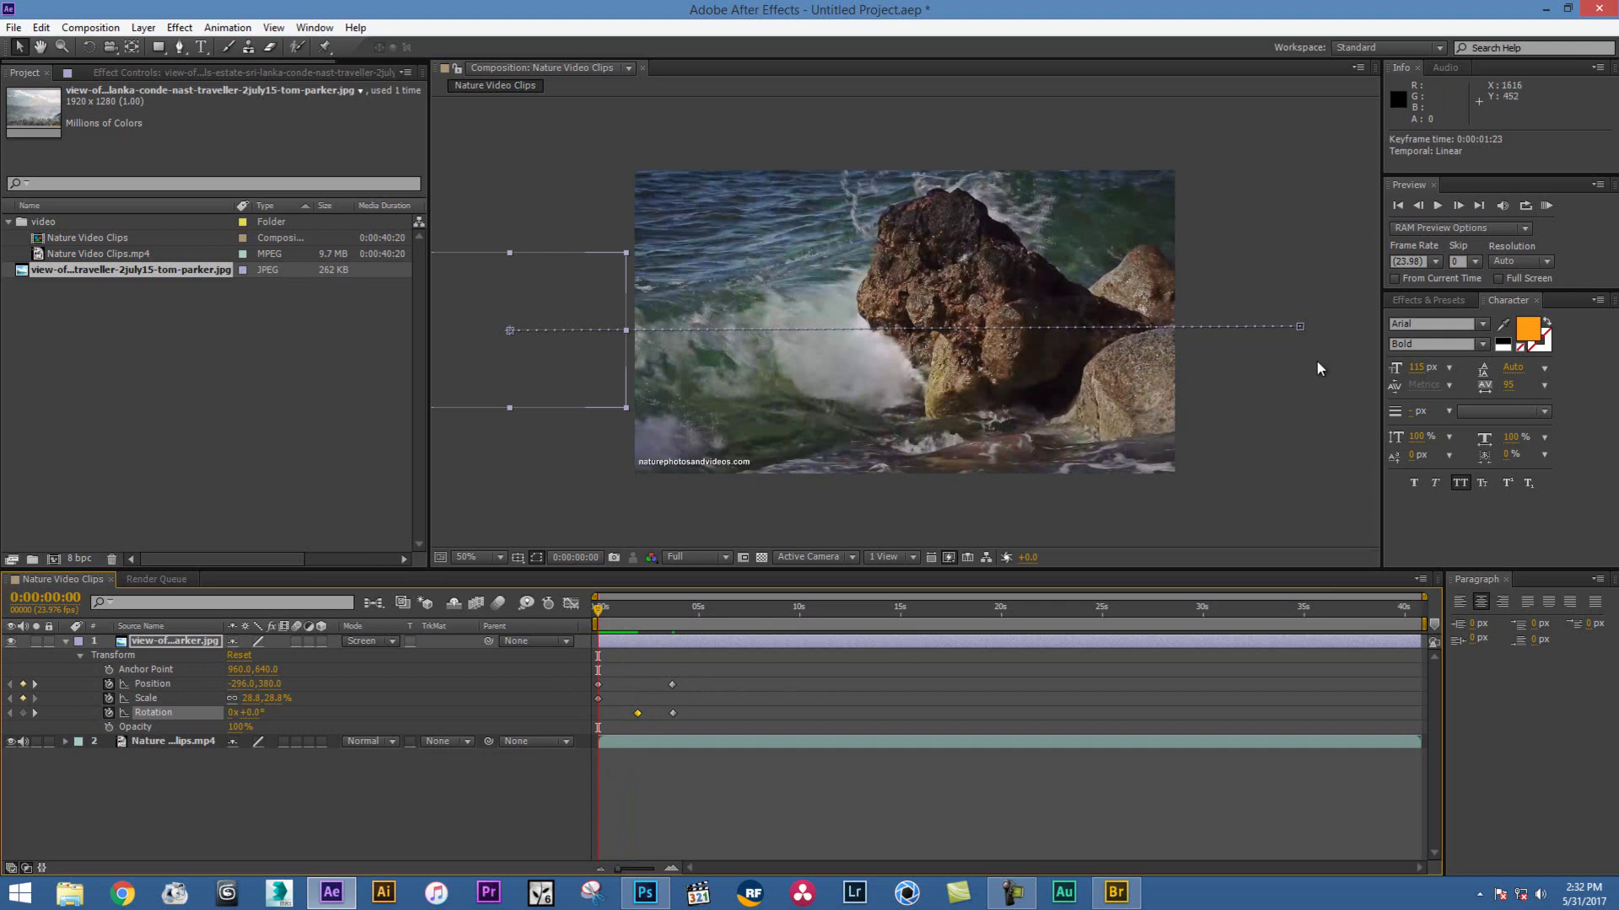
{"action": "left_click", "coordinate": [1438, 210]}
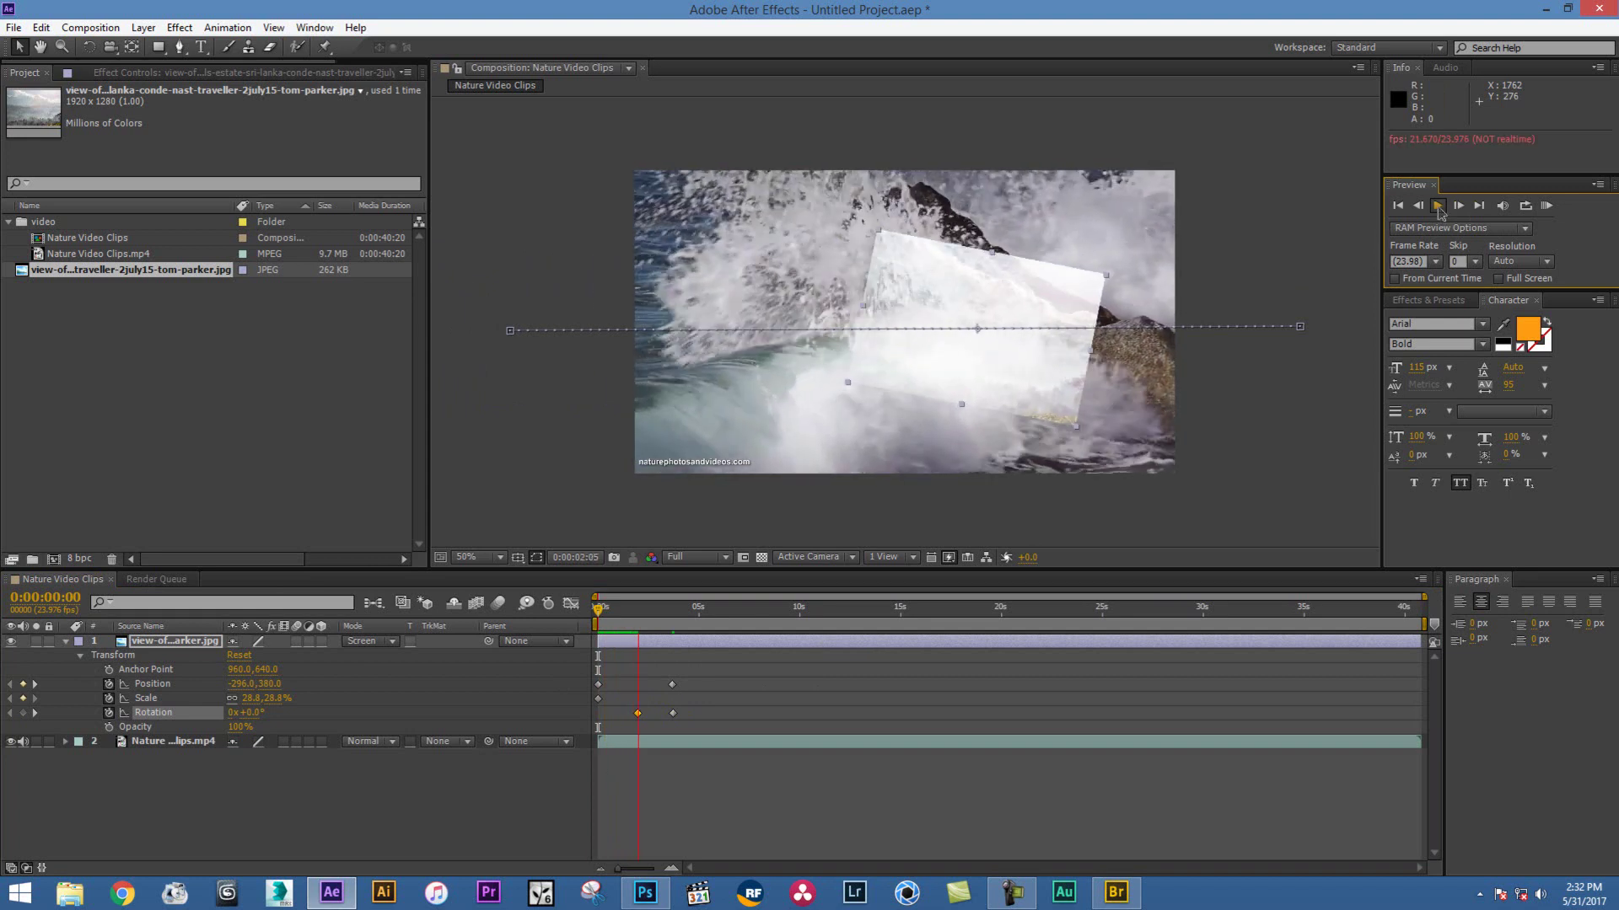
{"action": "left_click", "coordinate": [1438, 207]}
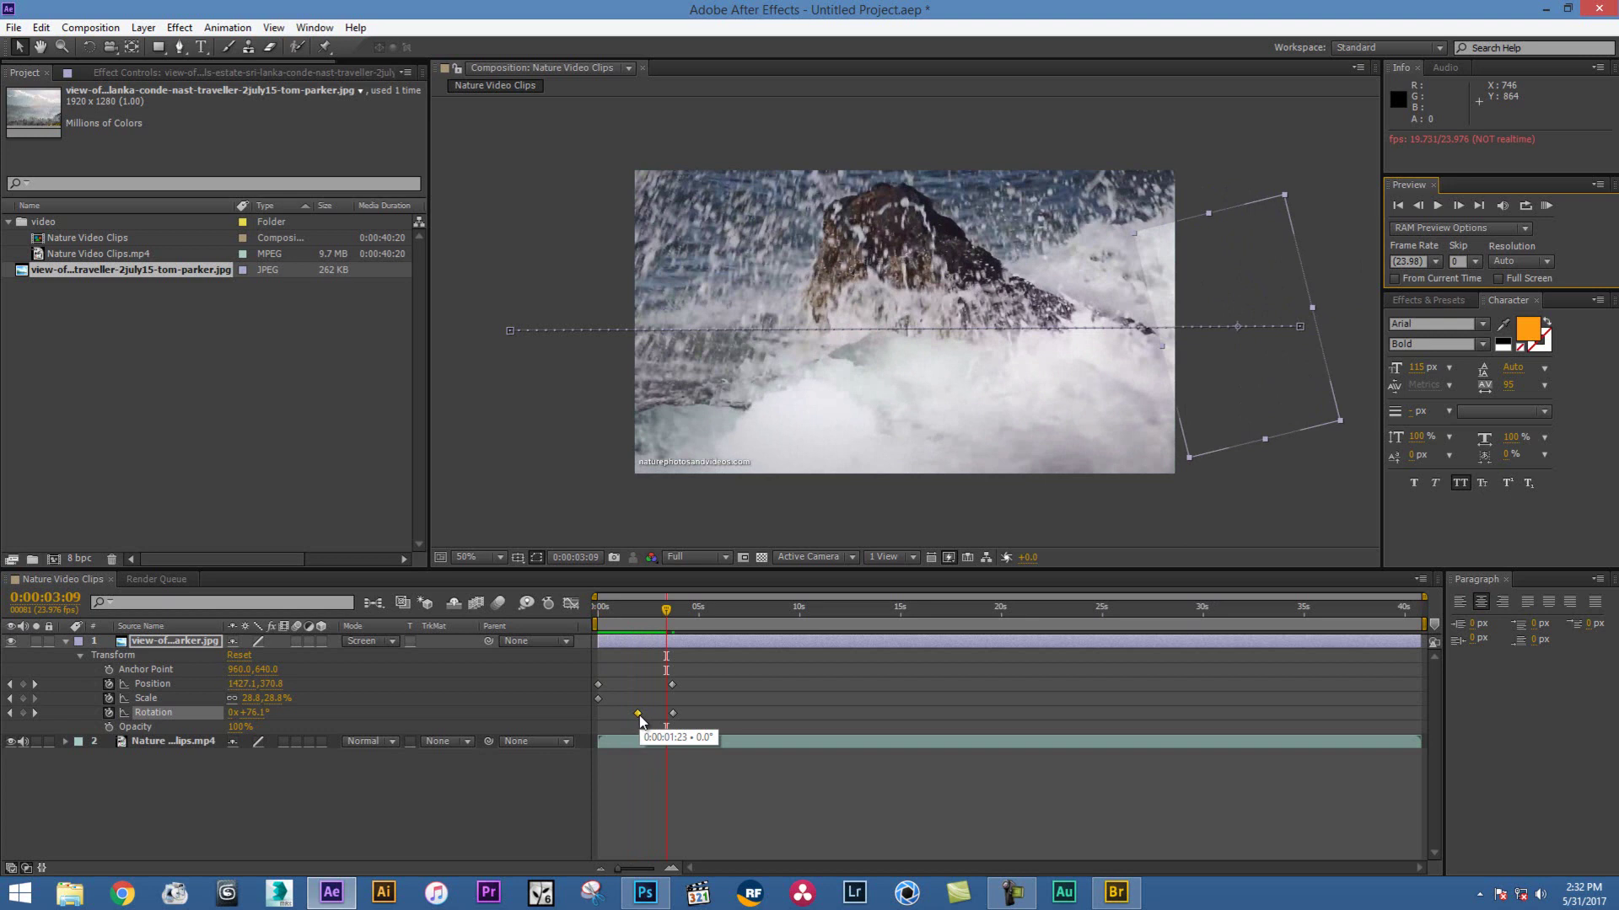
{"action": "left_click_drag", "start_coordinate": [667, 611], "coordinate": [599, 615]}
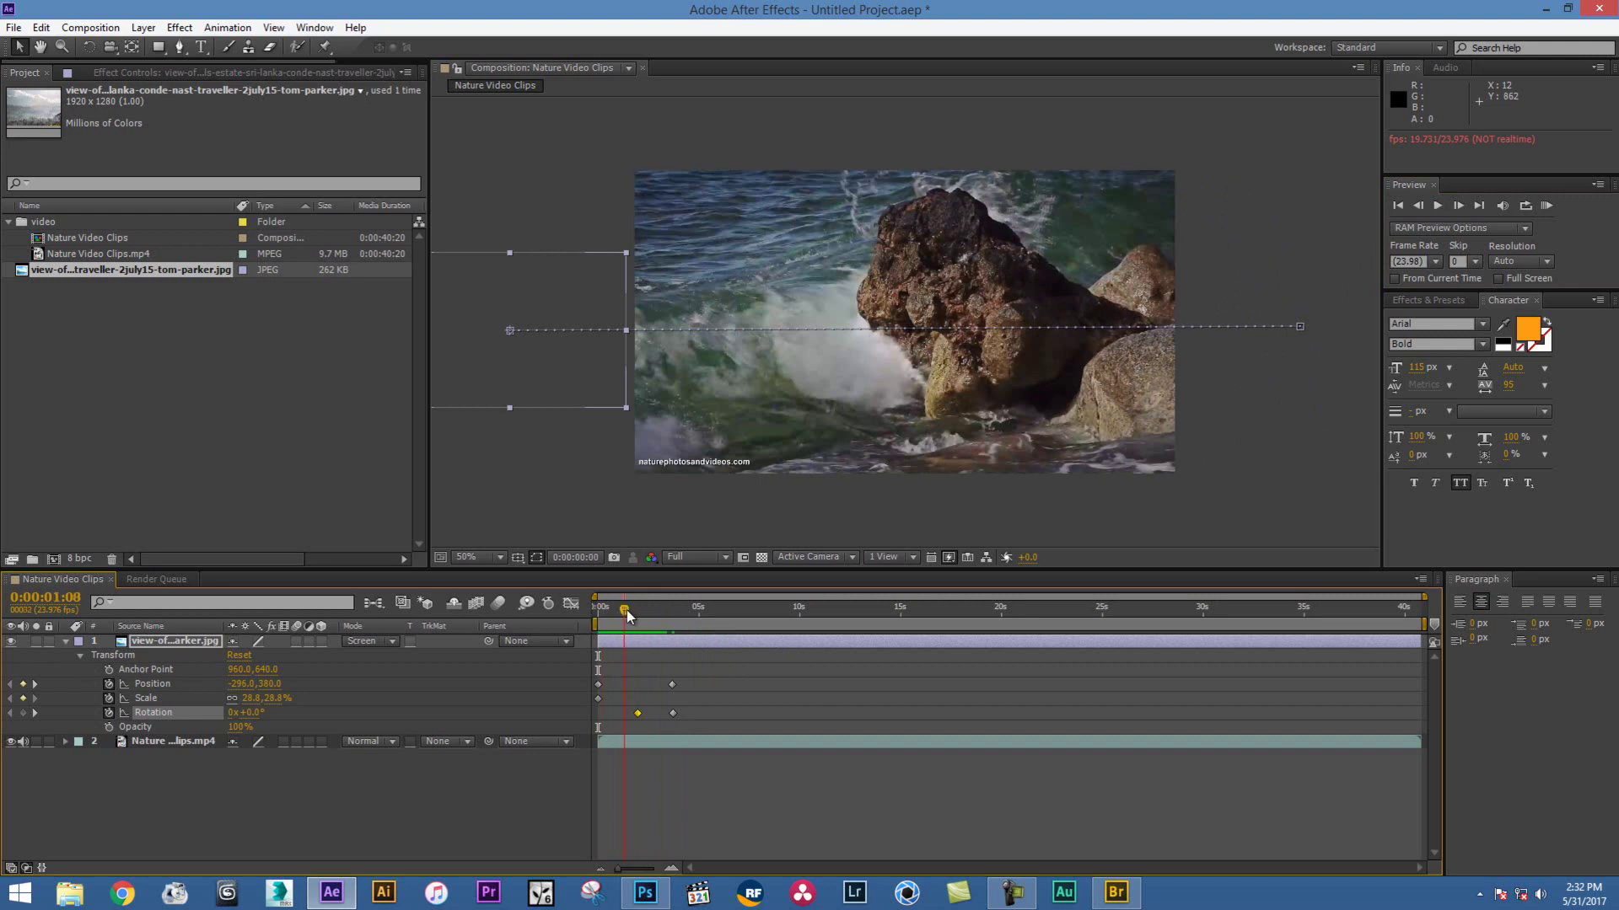
{"action": "left_click_drag", "start_coordinate": [600, 608], "coordinate": [634, 610]}
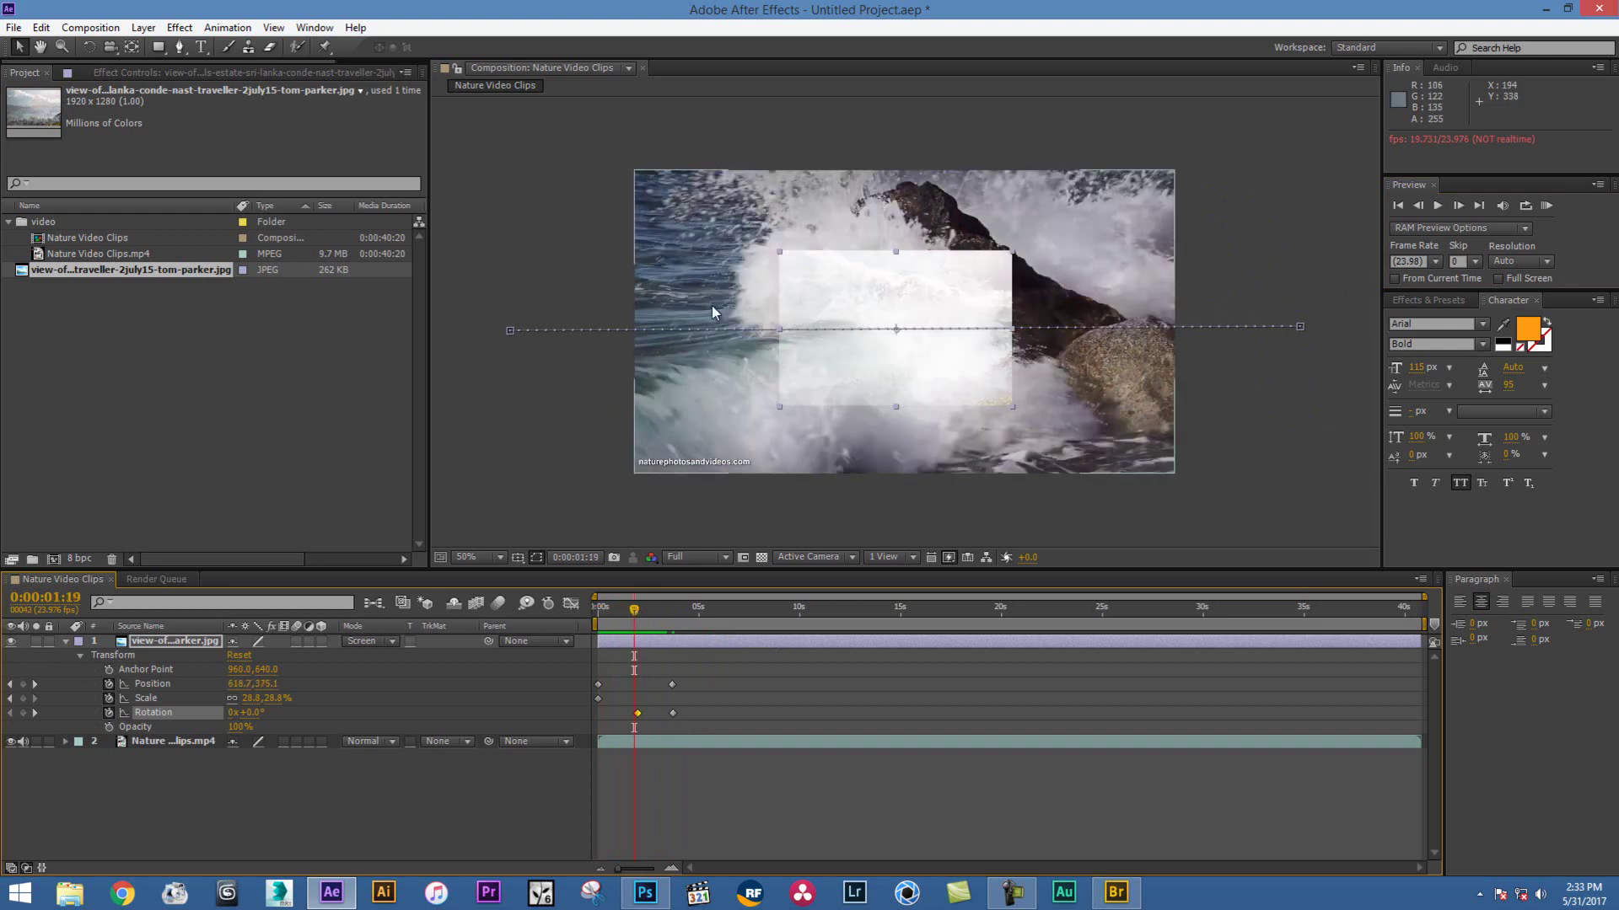
{"action": "left_click_drag", "start_coordinate": [640, 610], "coordinate": [573, 615]}
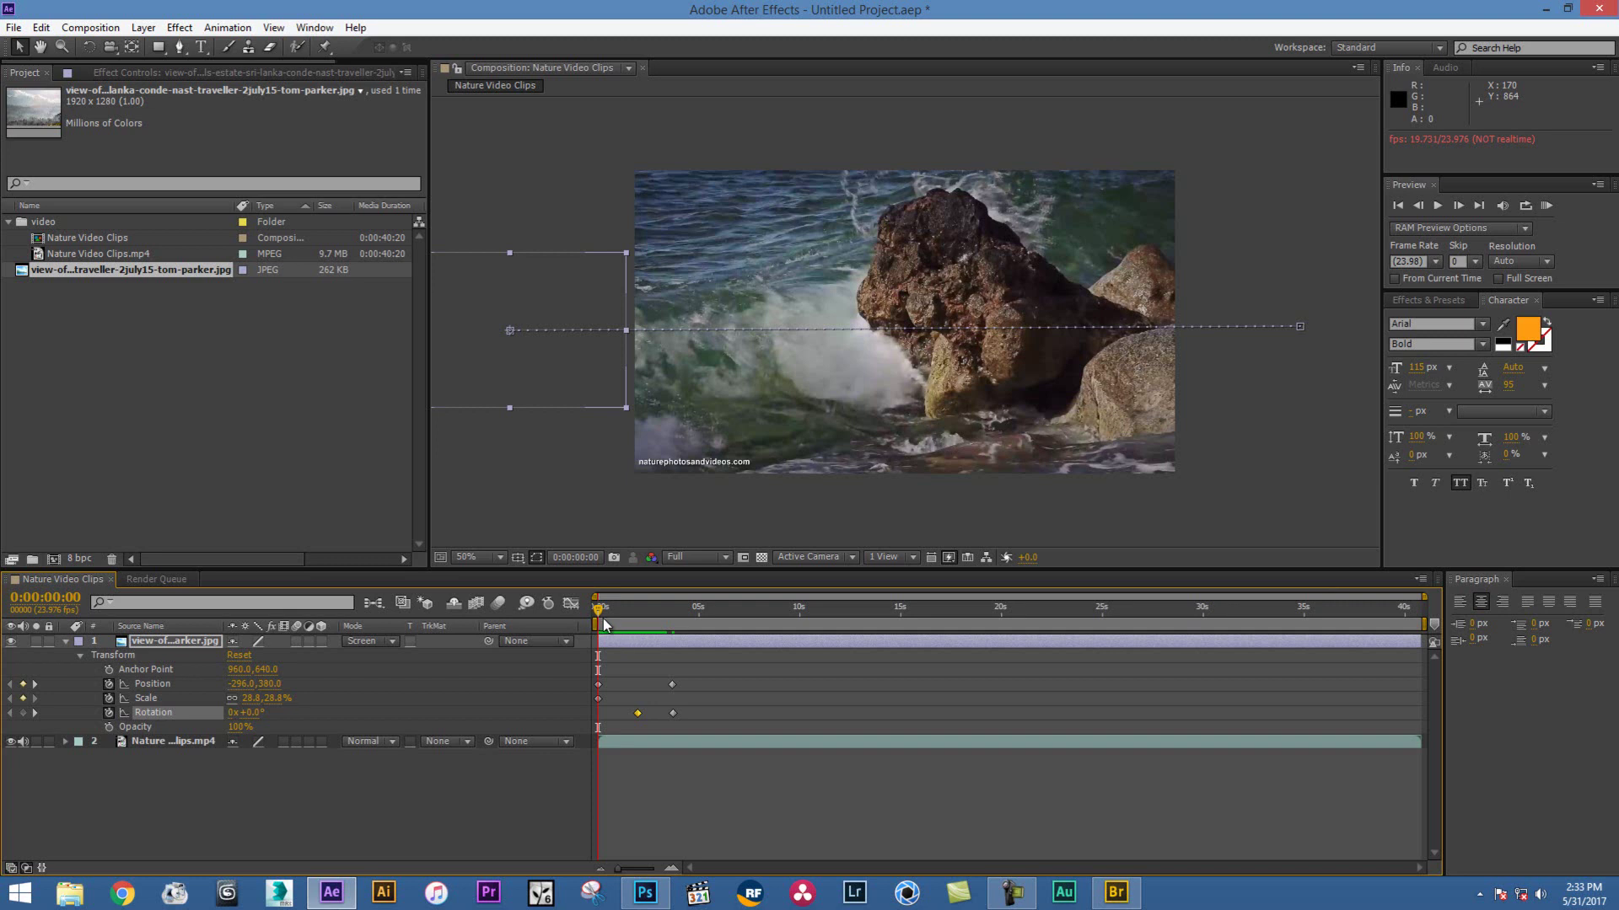
Delete both Rotation keyframes at 1:23 and 3:17
{"action": "left_click_drag", "start_coordinate": [636, 624], "coordinate": [638, 615]}
{"action": "left_click", "coordinate": [638, 713]}
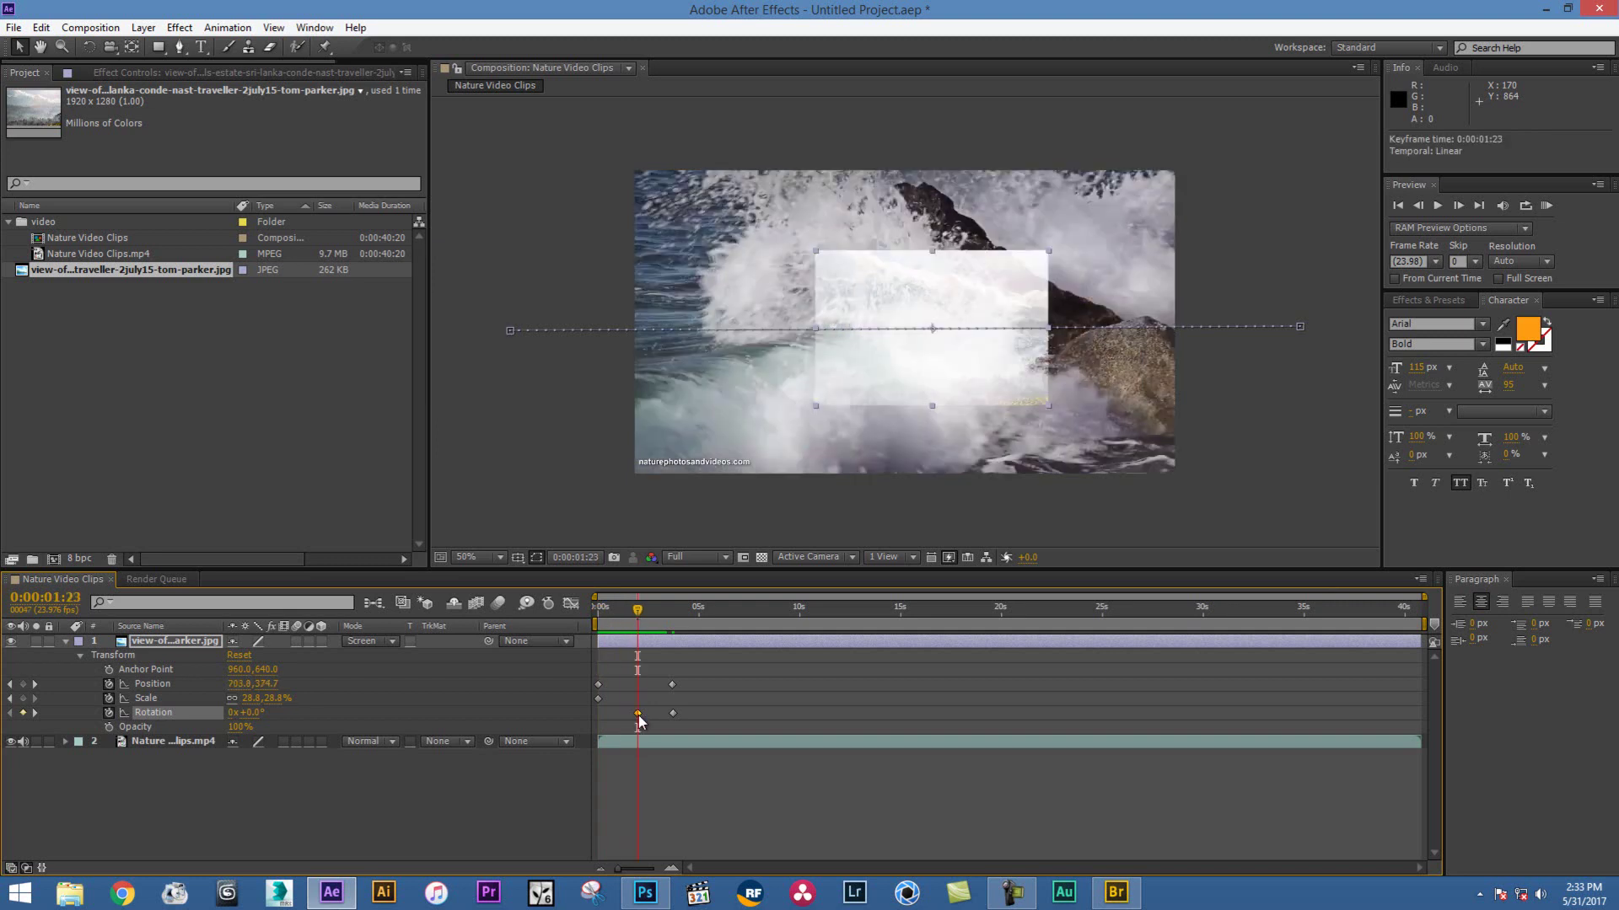
{"action": "key", "text": "Delete"}
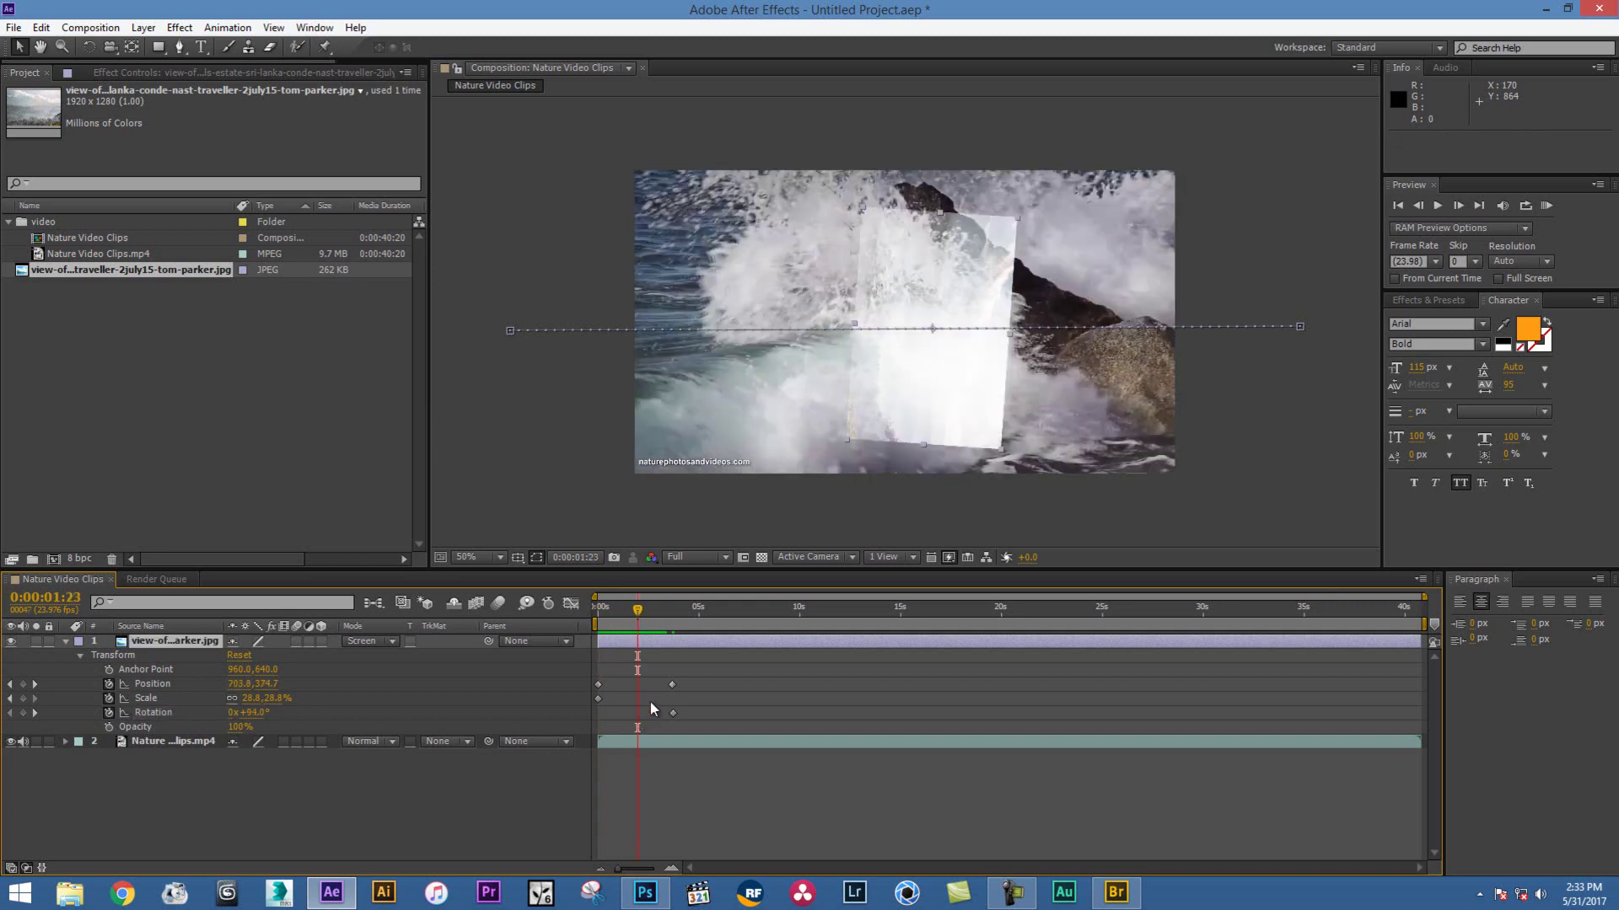
{"action": "left_click", "coordinate": [673, 713]}
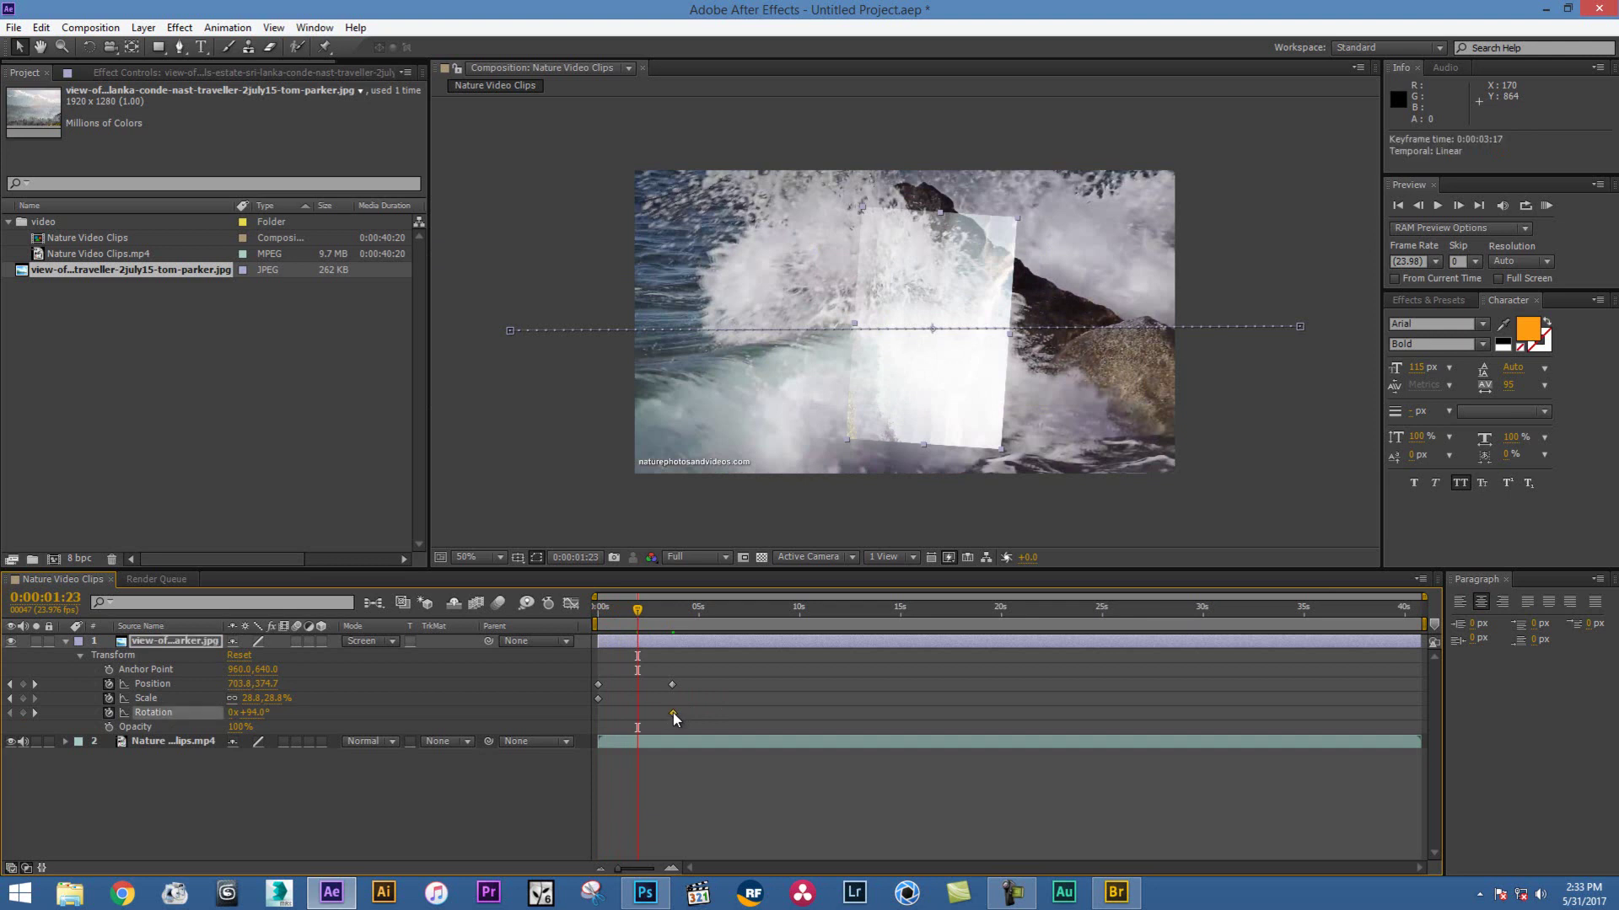
{"action": "key", "text": "Delete"}
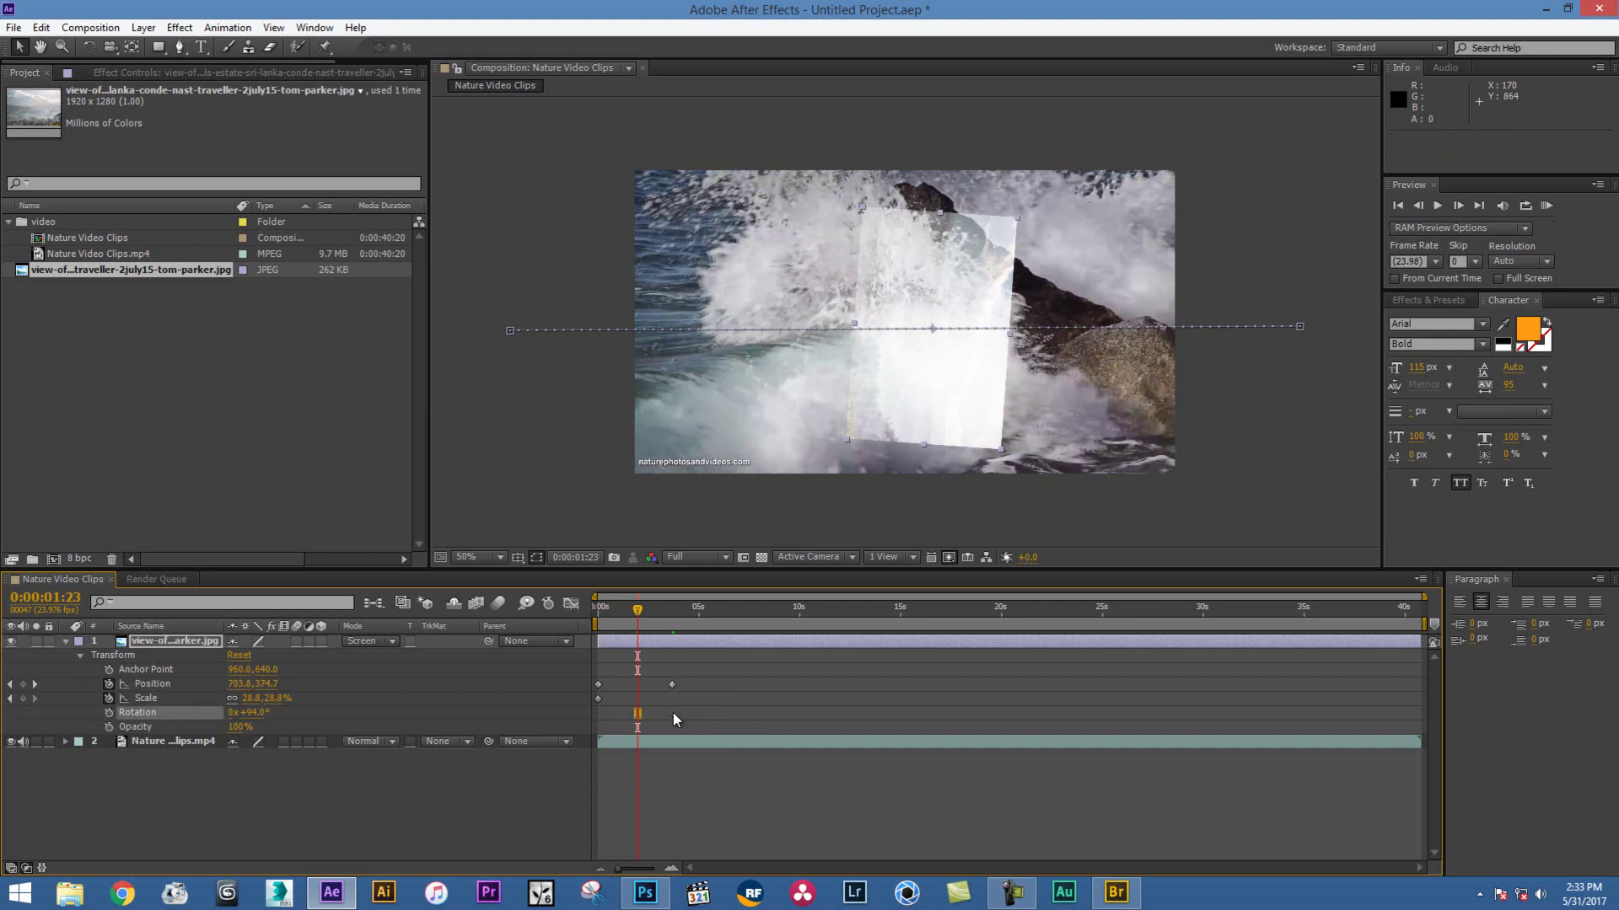
Set Rotation to 0 and scrub the timeline to check the level slide
{"action": "left_click_drag", "start_coordinate": [638, 608], "coordinate": [605, 611]}
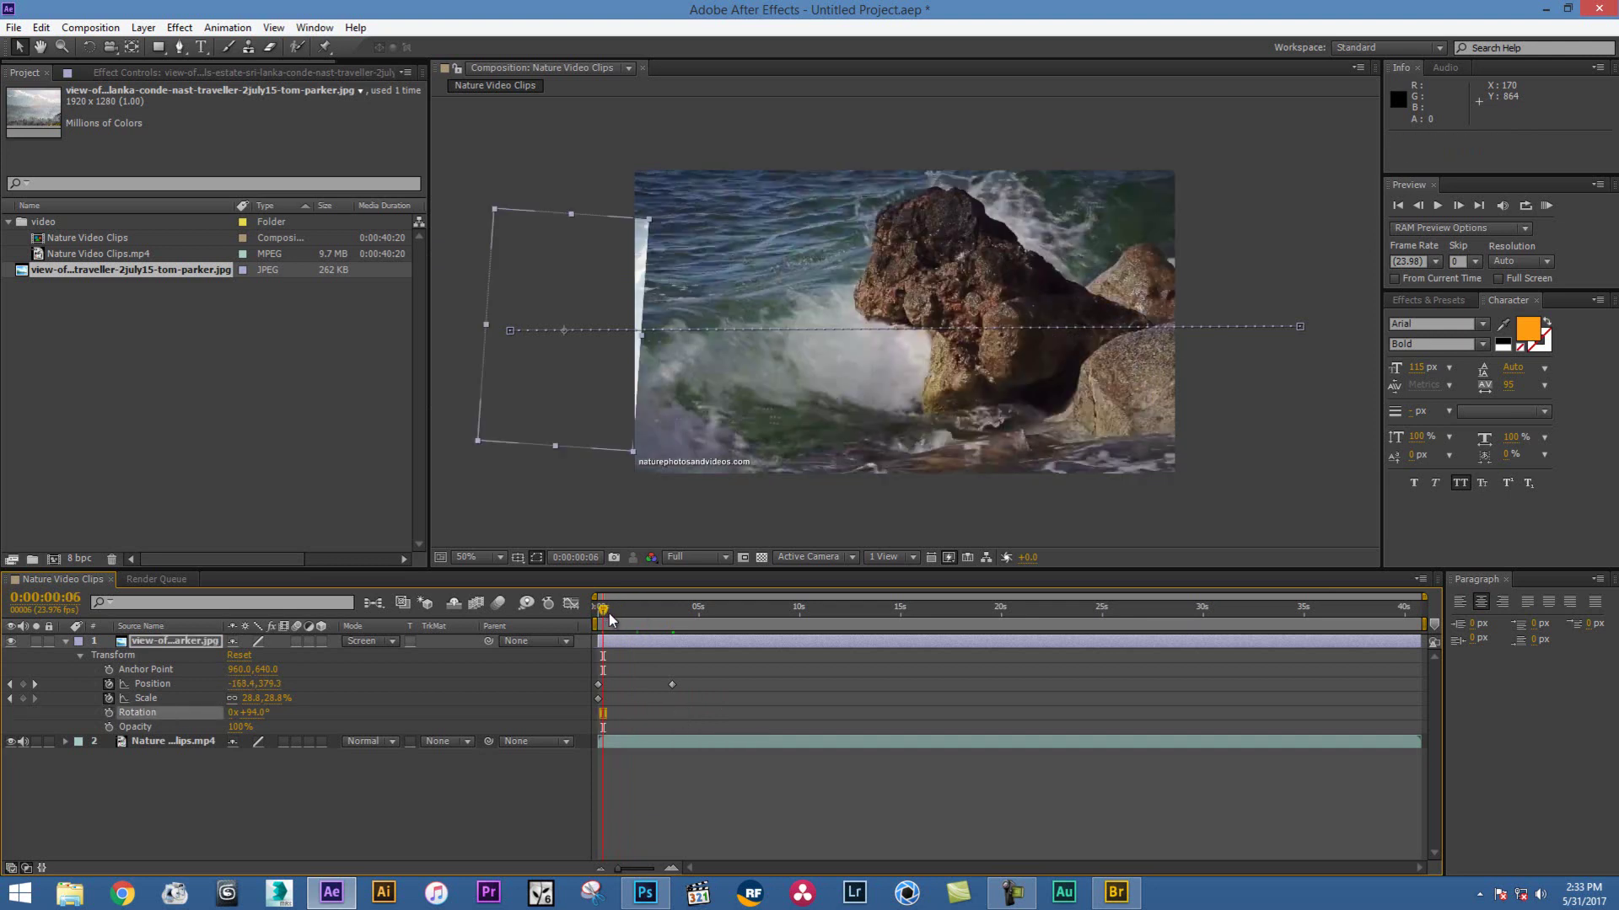
{"action": "left_click", "coordinate": [613, 613]}
{"action": "left_click", "coordinate": [253, 713]}
{"action": "type", "text": "0"}
{"action": "key", "text": "Return"}
{"action": "mouse_move", "coordinate": [617, 610]}
{"action": "left_mouse_down"}
{"action": "mouse_move", "coordinate": [640, 616]}
{"action": "mouse_move", "coordinate": [596, 613]}
{"action": "left_mouse_up"}
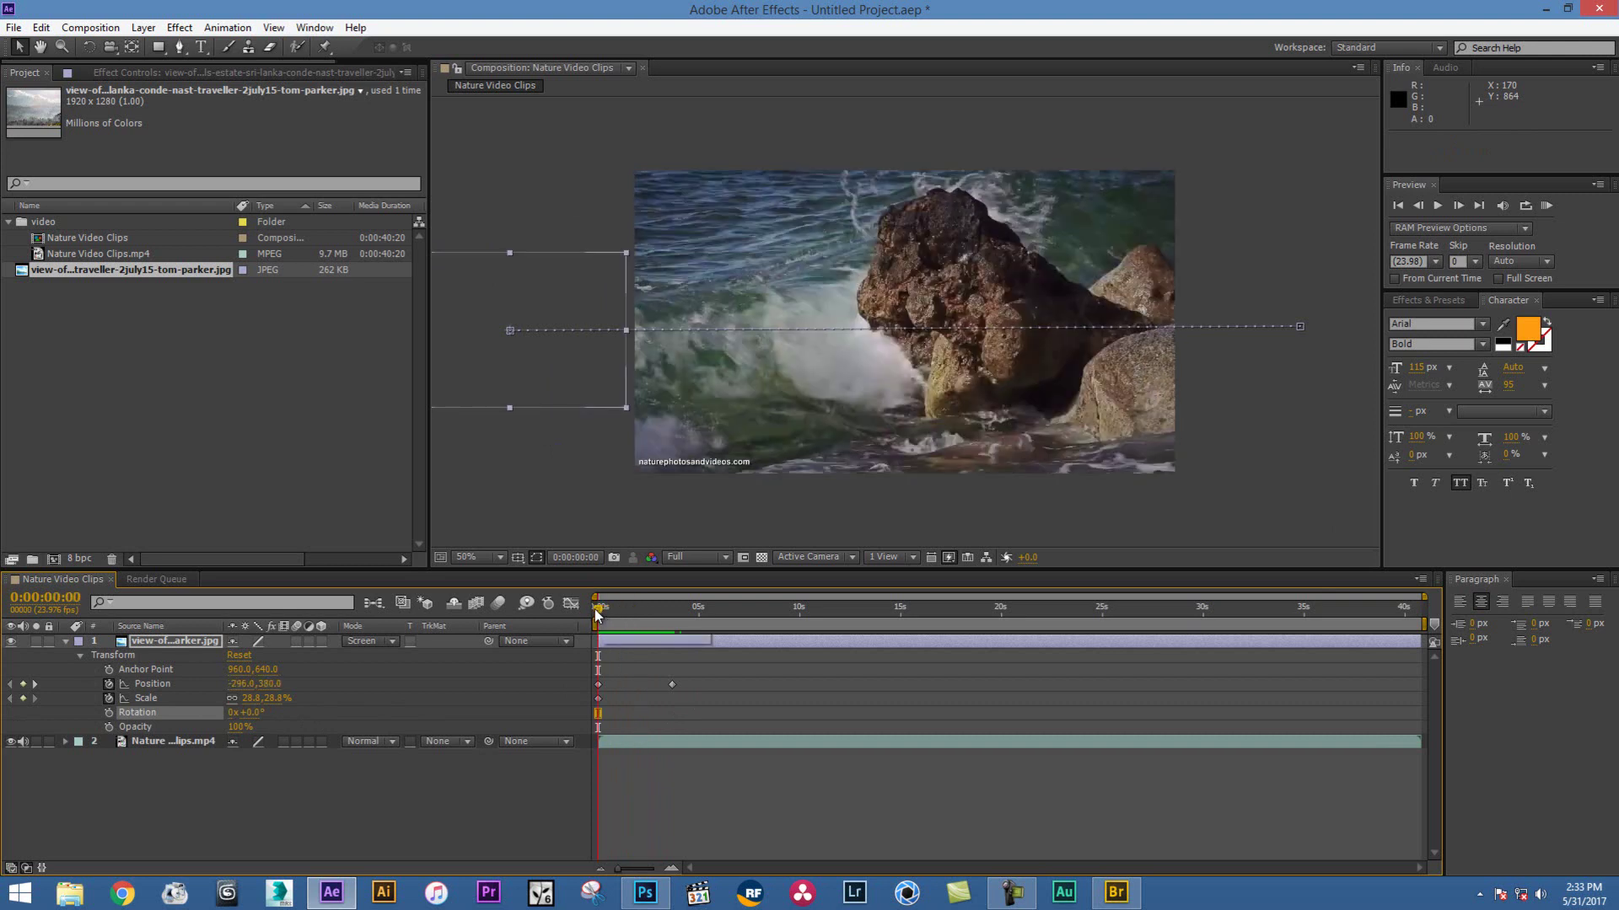
{"action": "left_click_drag", "start_coordinate": [610, 611], "coordinate": [626, 610]}
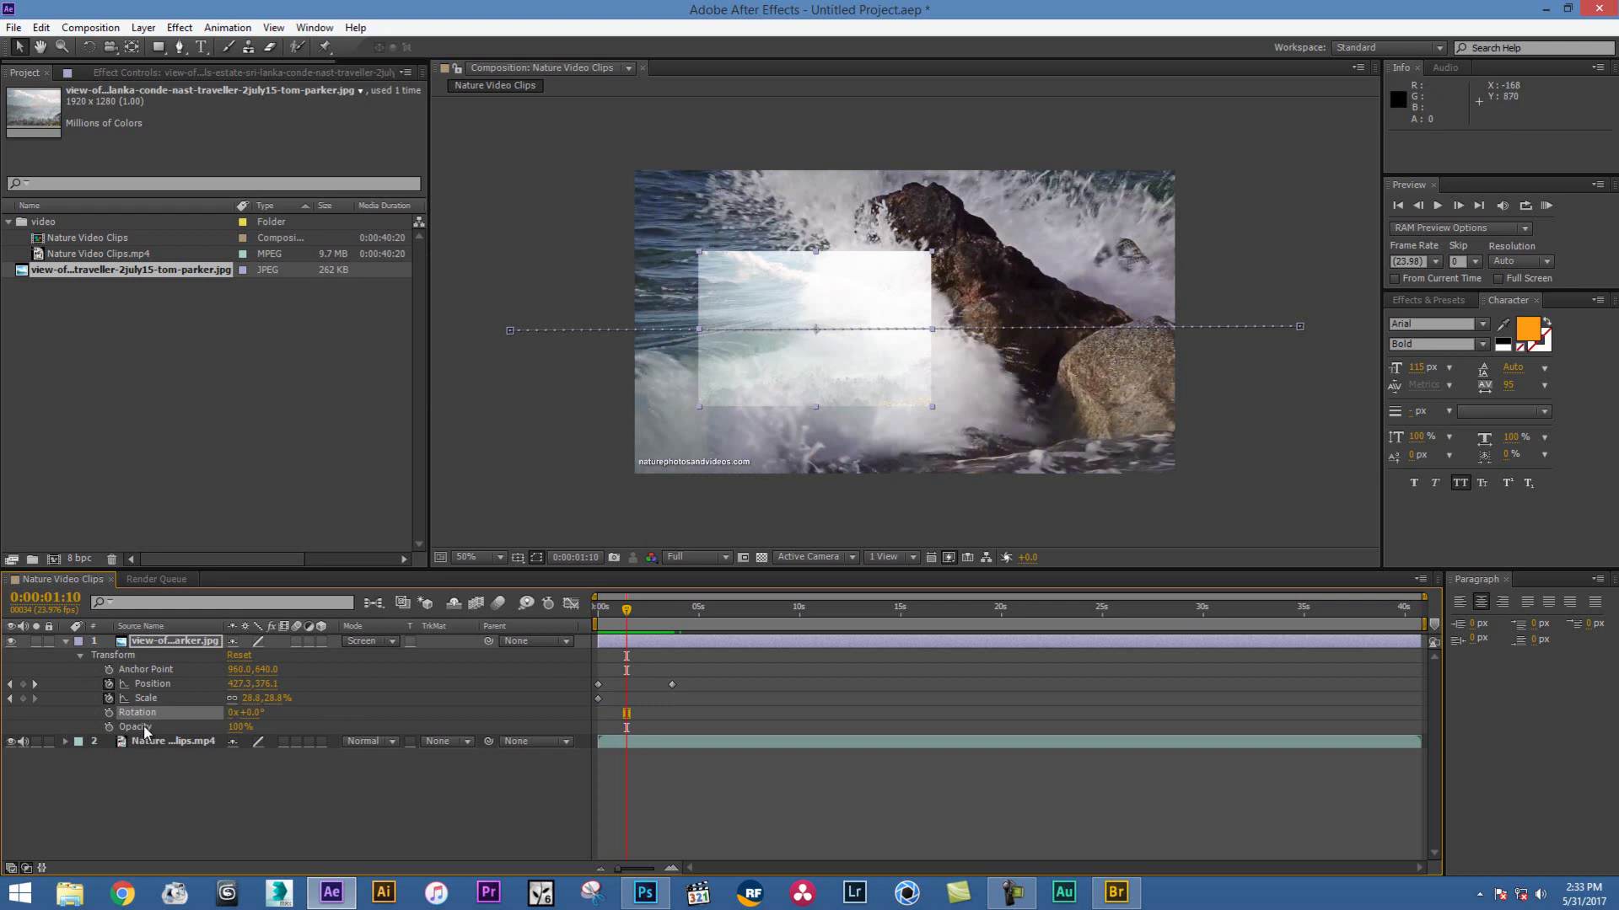
{"action": "left_click_drag", "start_coordinate": [629, 609], "coordinate": [575, 618]}
Keyframe the photo's Opacity at 0% on the first frame
{"action": "left_click", "coordinate": [109, 727]}
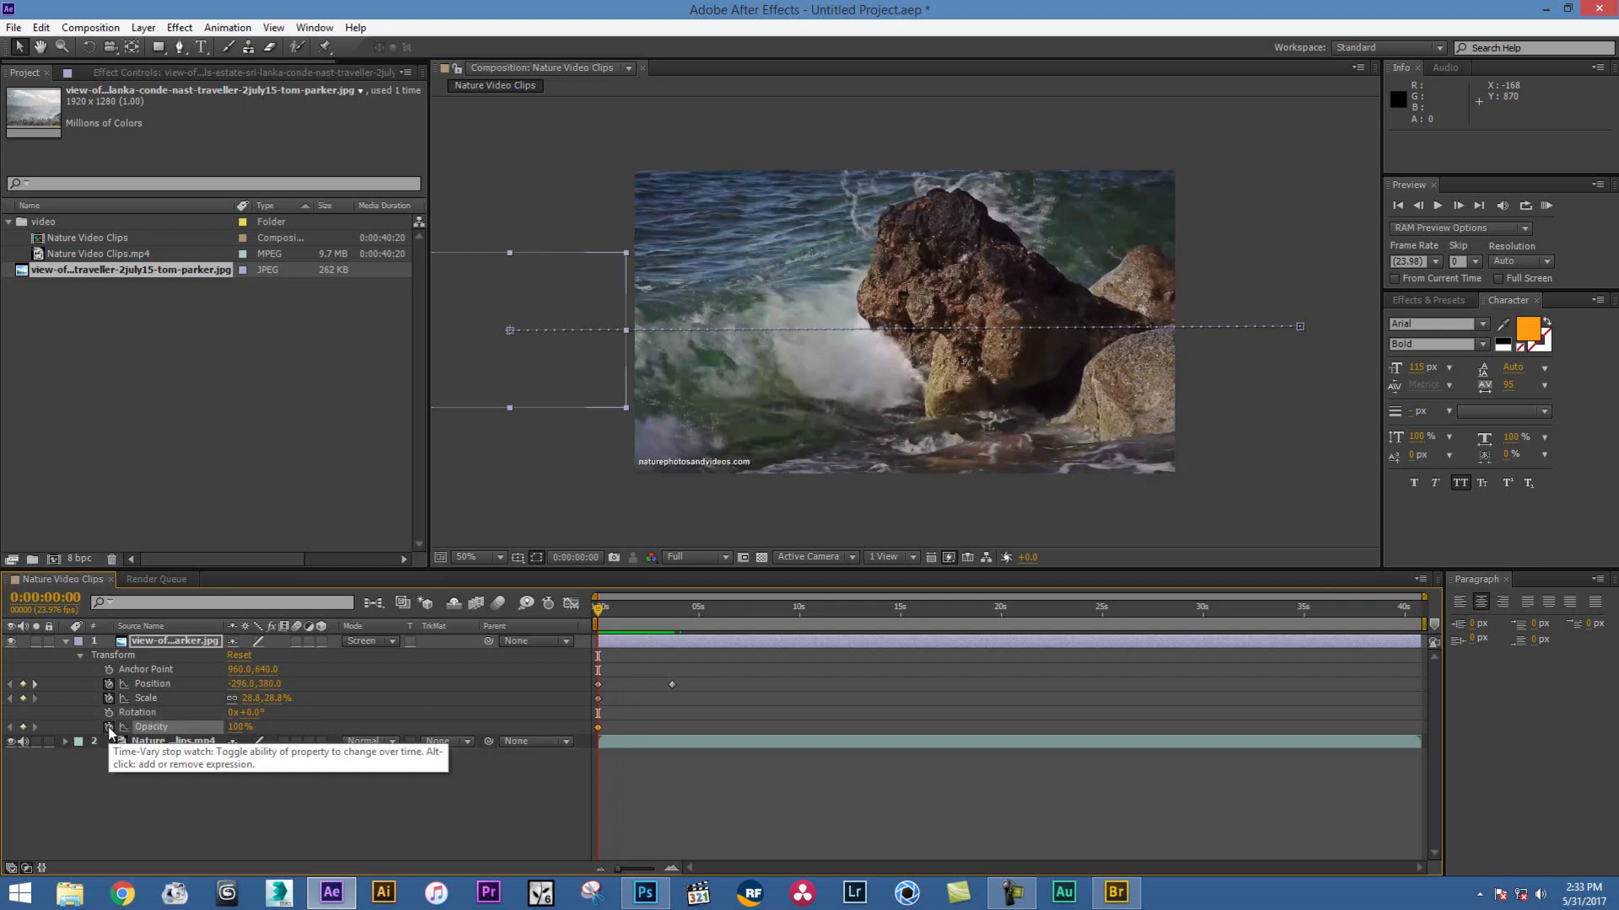
{"action": "left_click", "coordinate": [238, 727]}
{"action": "type", "text": "0"}
{"action": "key", "text": "Return"}
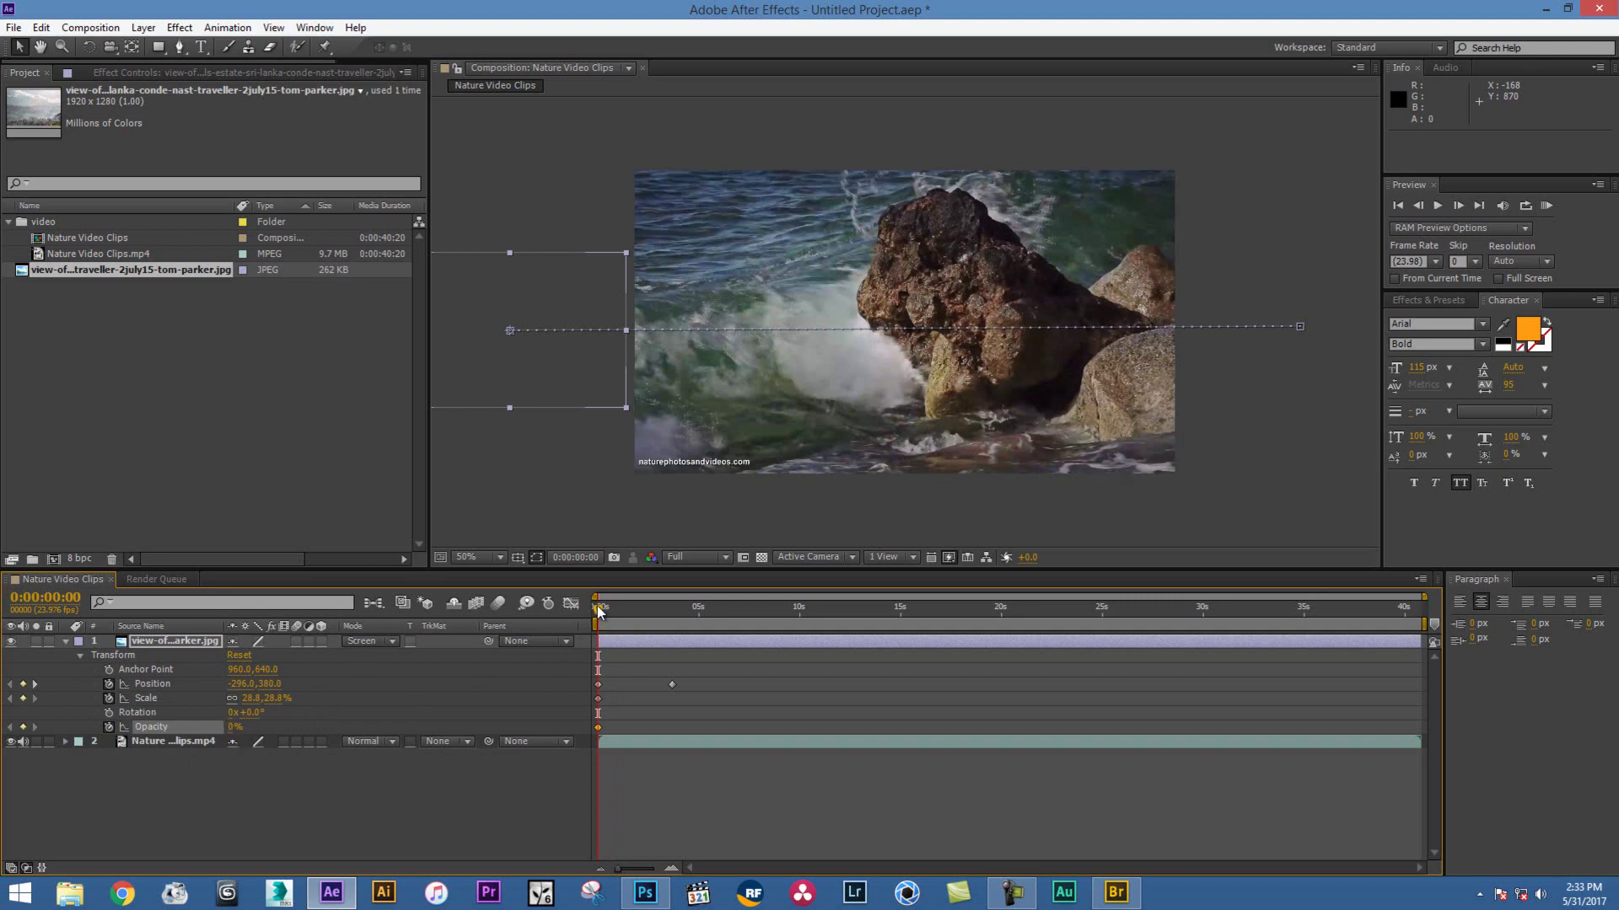
Set Opacity to 100% at 0:00:01:13 and preview the fade-in
{"action": "left_click_drag", "start_coordinate": [600, 609], "coordinate": [630, 607]}
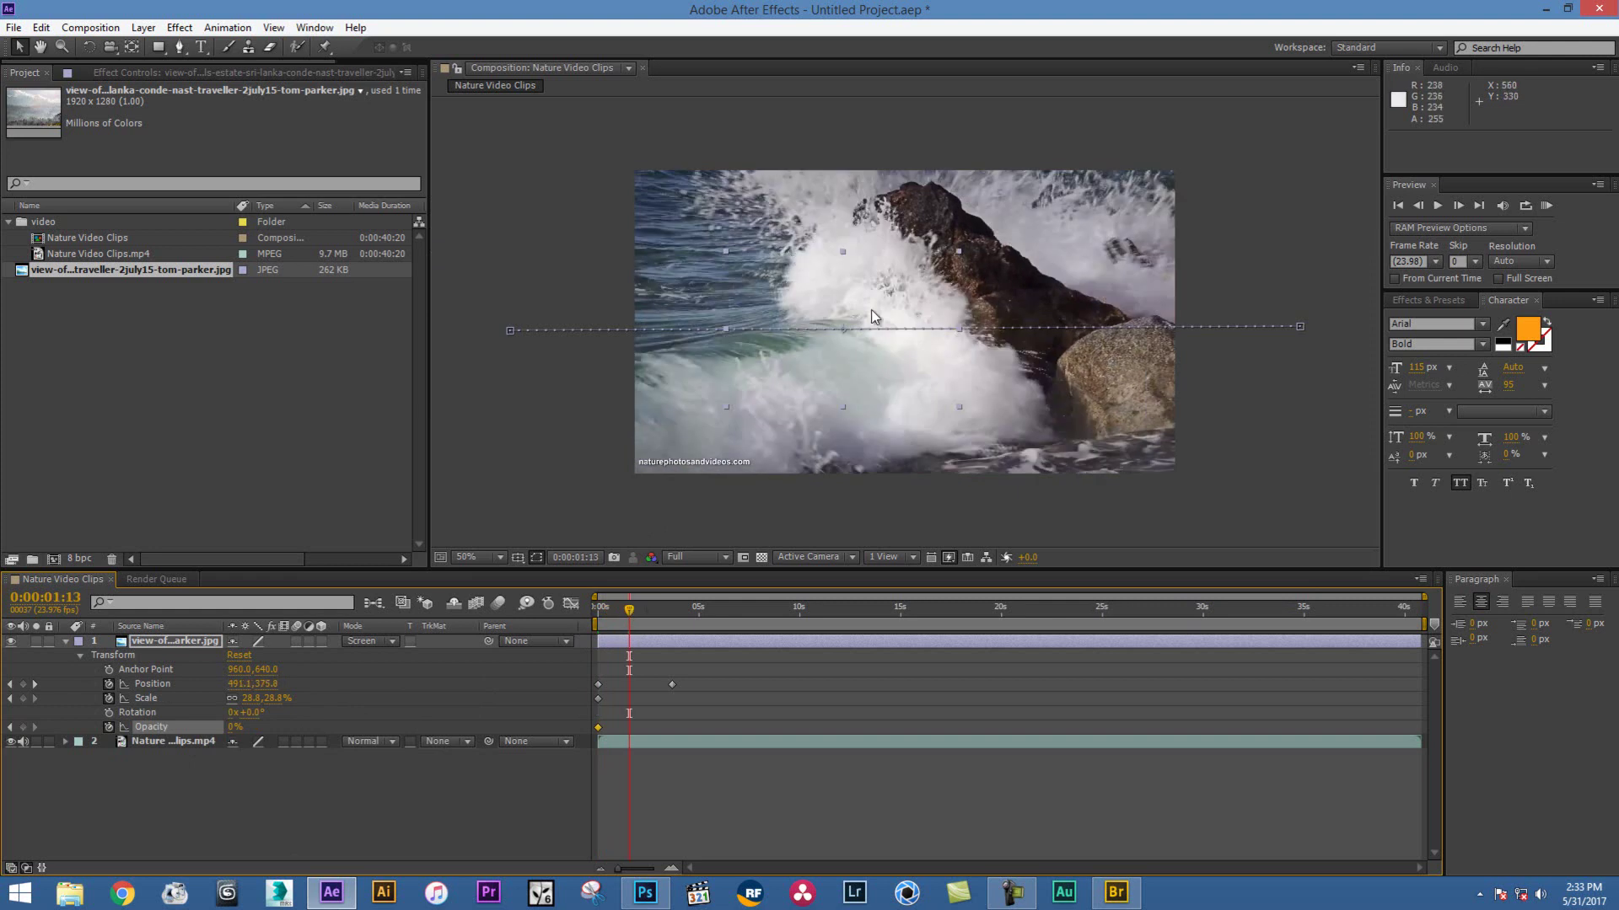
{"action": "left_click", "coordinate": [235, 726]}
{"action": "type", "text": "10"}
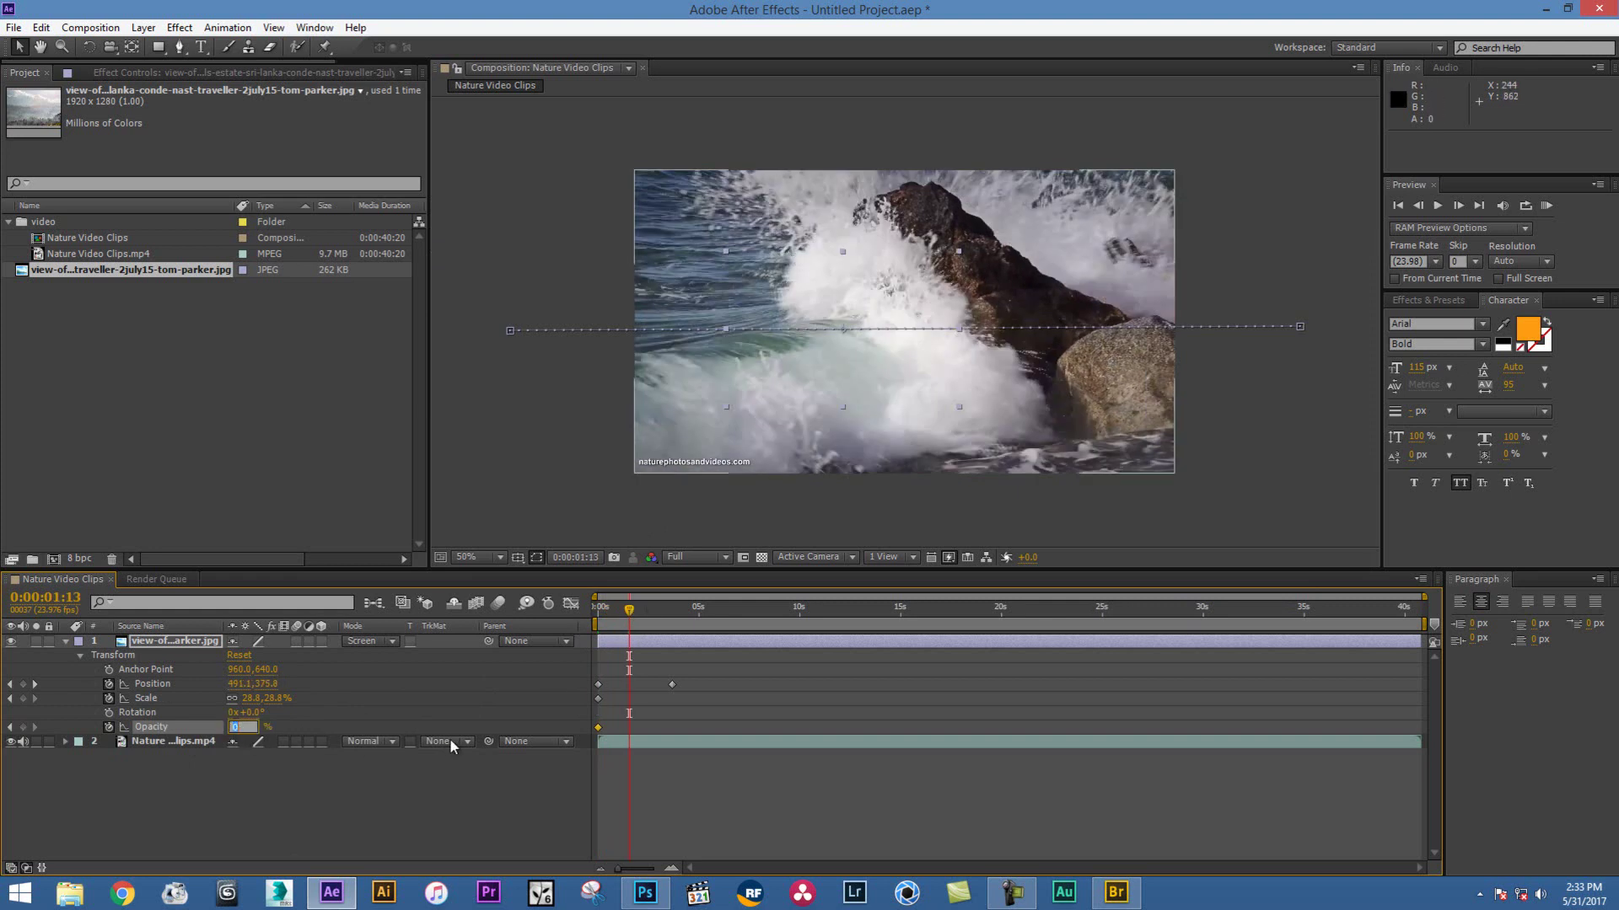
{"action": "type", "text": "0"}
{"action": "key", "text": "Return"}
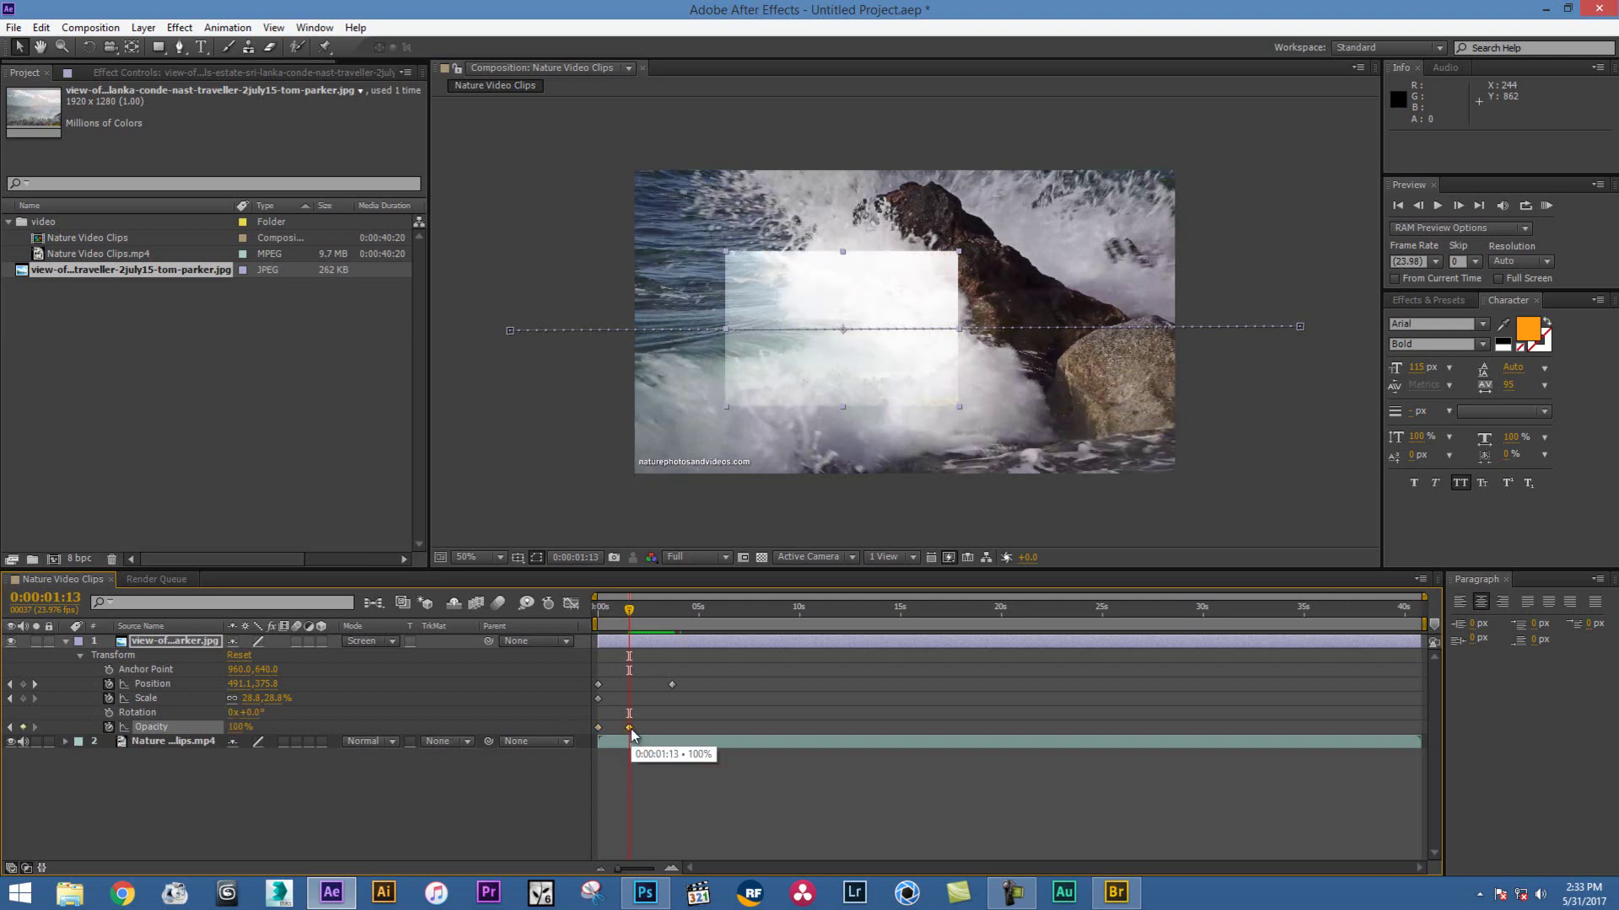
{"action": "left_click", "coordinate": [628, 727]}
{"action": "left_click_drag", "start_coordinate": [629, 609], "coordinate": [528, 617]}
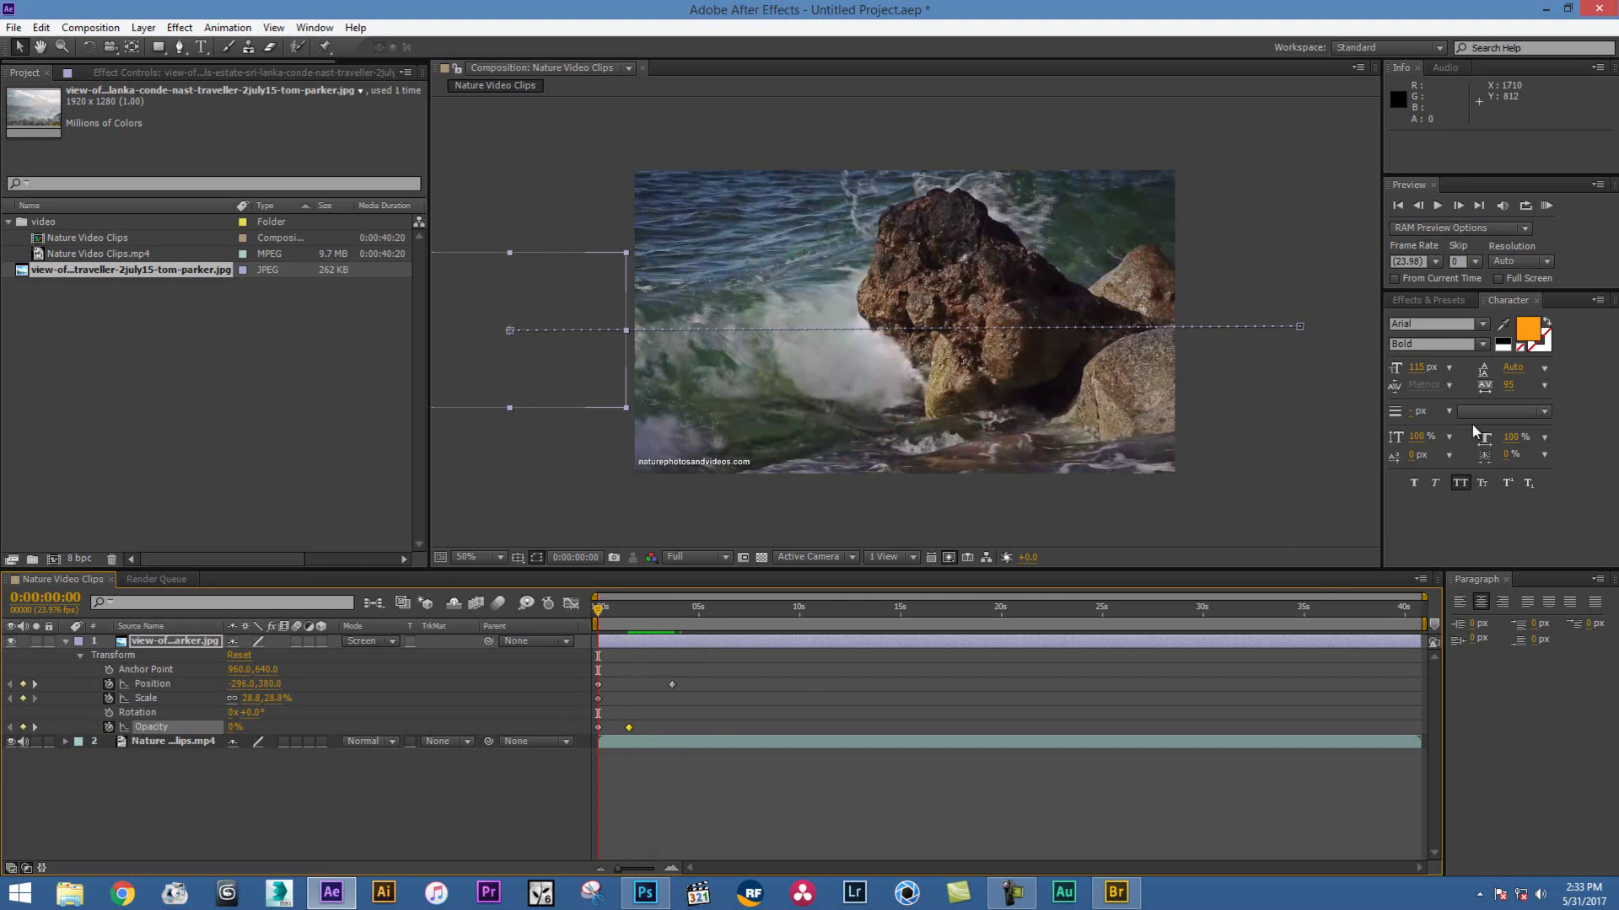
{"action": "left_click", "coordinate": [1438, 207]}
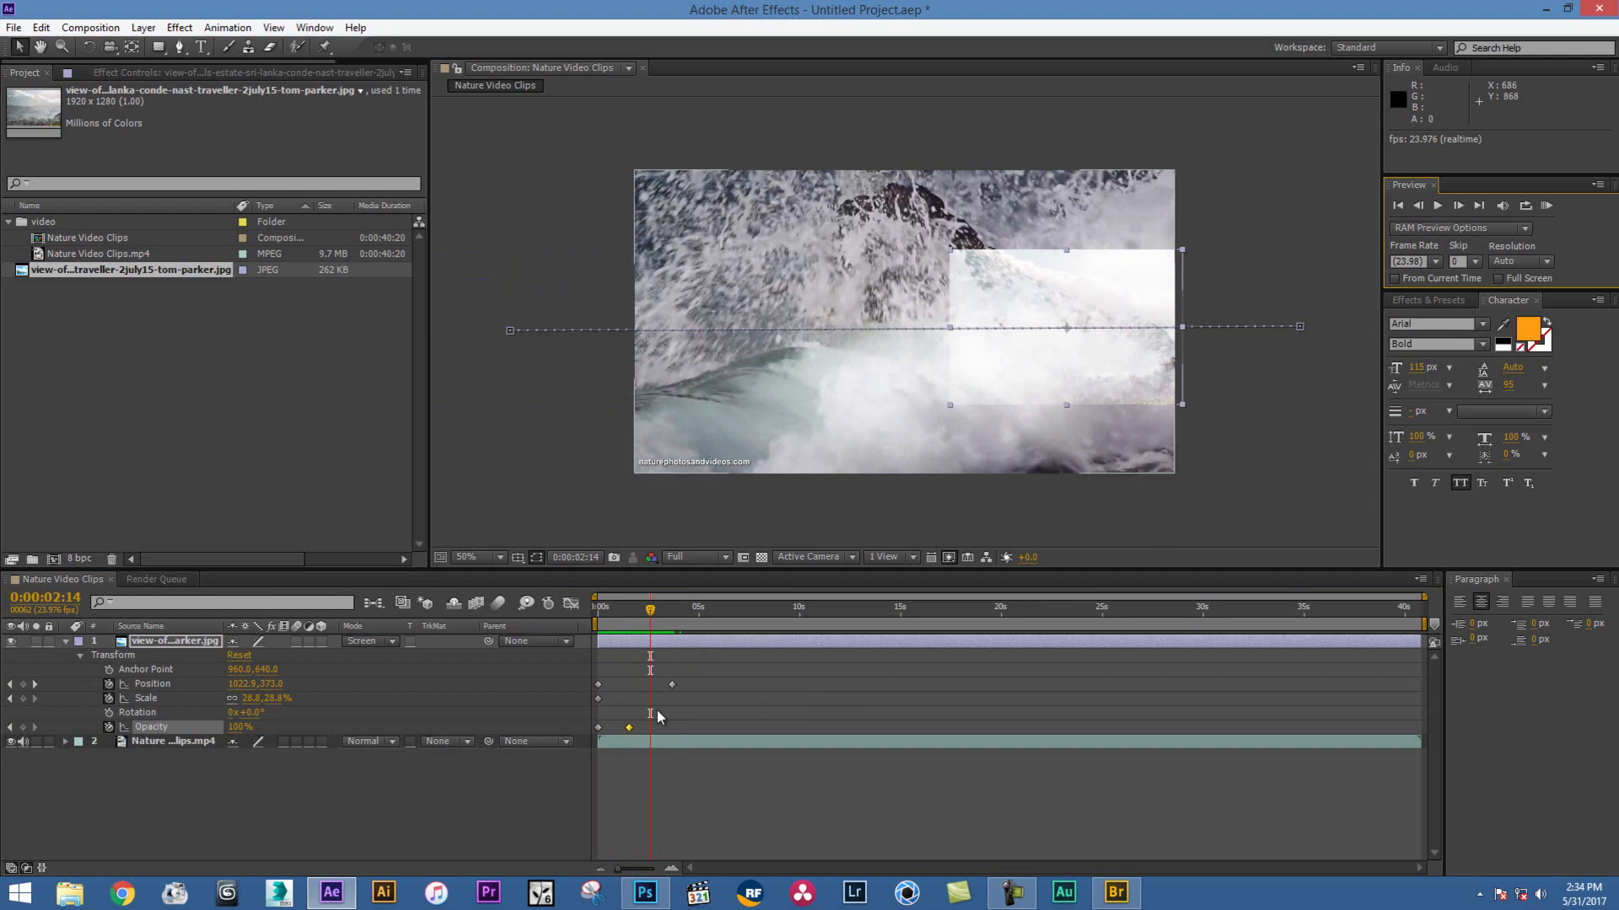
Add a 0% Opacity keyframe at 3 seconds and play back the fade
{"action": "left_click_drag", "start_coordinate": [654, 614], "coordinate": [658, 610]}
{"action": "left_click", "coordinate": [240, 726]}
{"action": "type", "text": "0"}
{"action": "key", "text": "Return"}
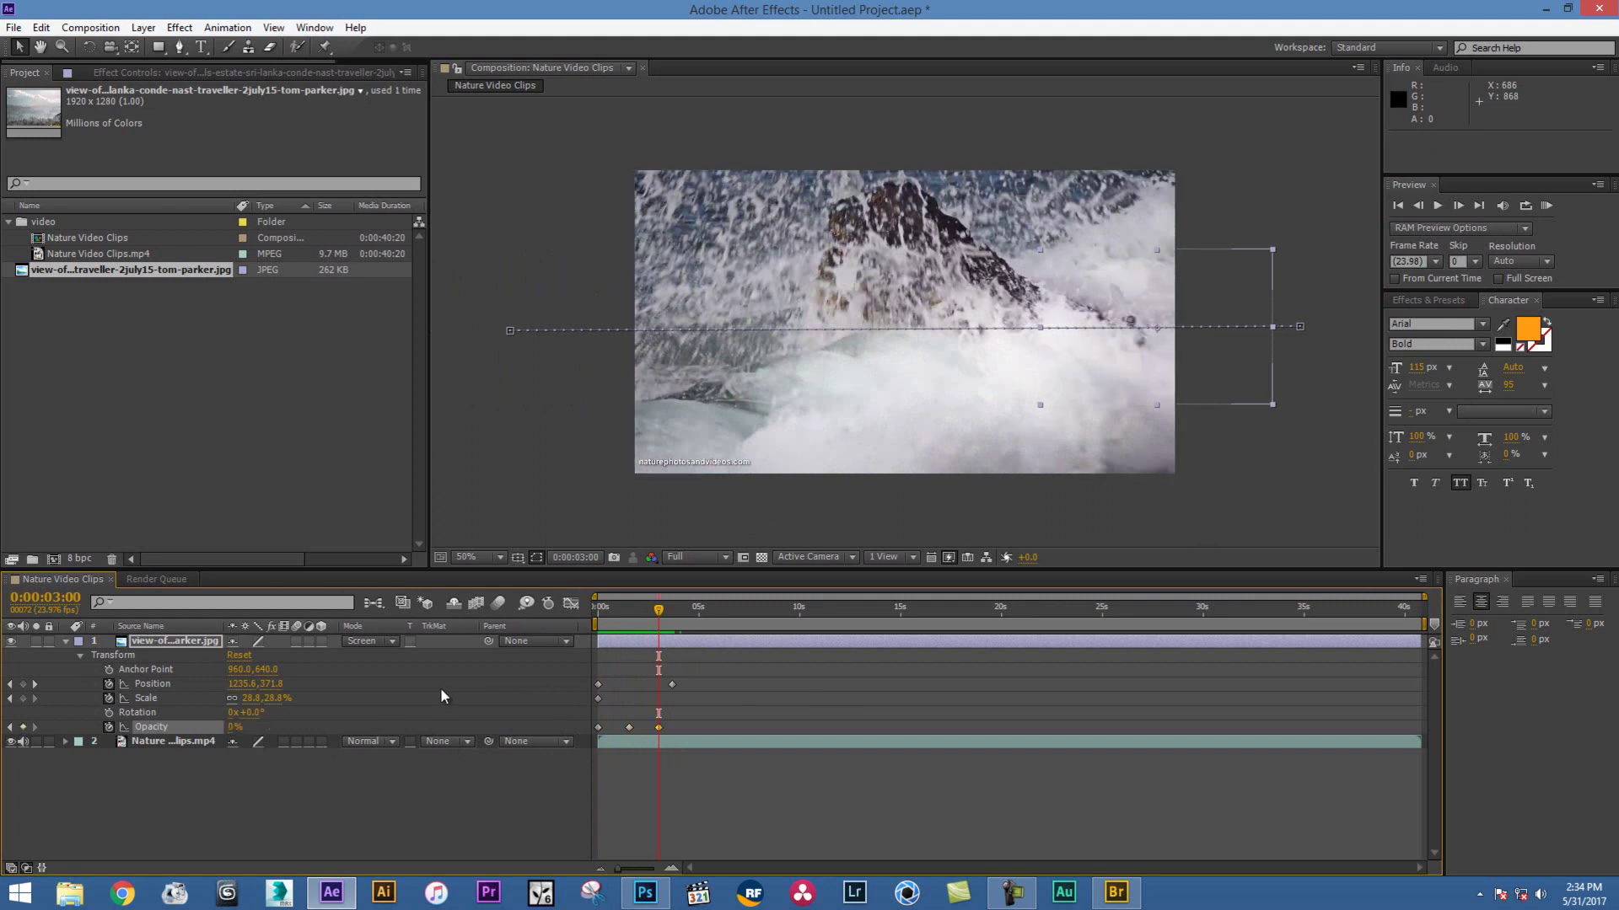
{"action": "left_click", "coordinate": [599, 727]}
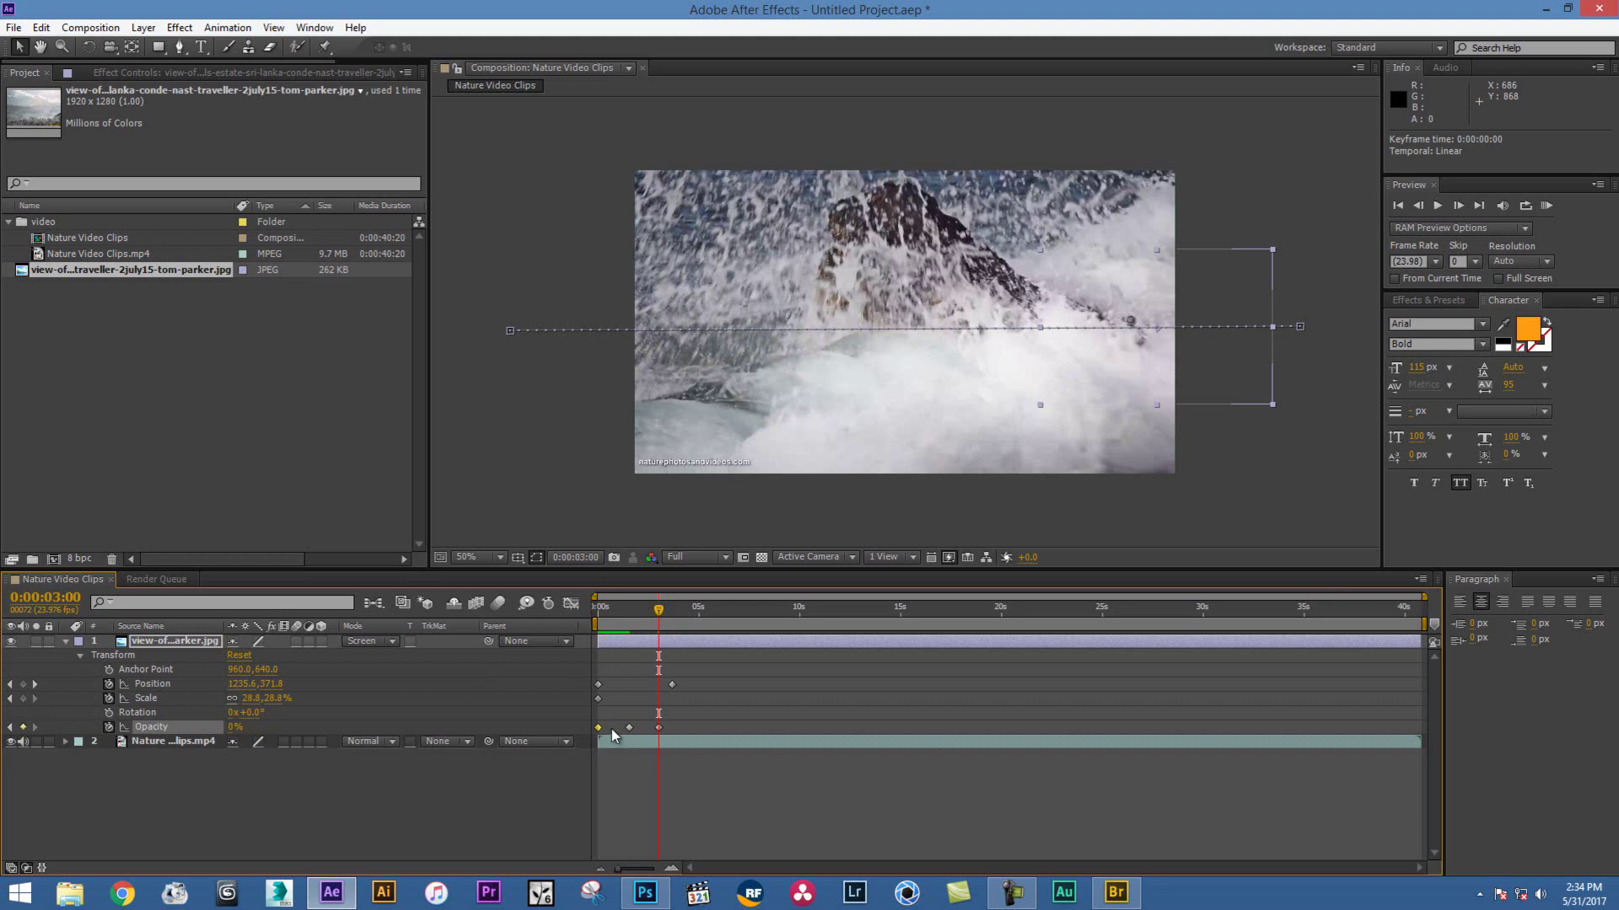
{"action": "left_click", "coordinate": [629, 727]}
{"action": "left_click", "coordinate": [658, 728]}
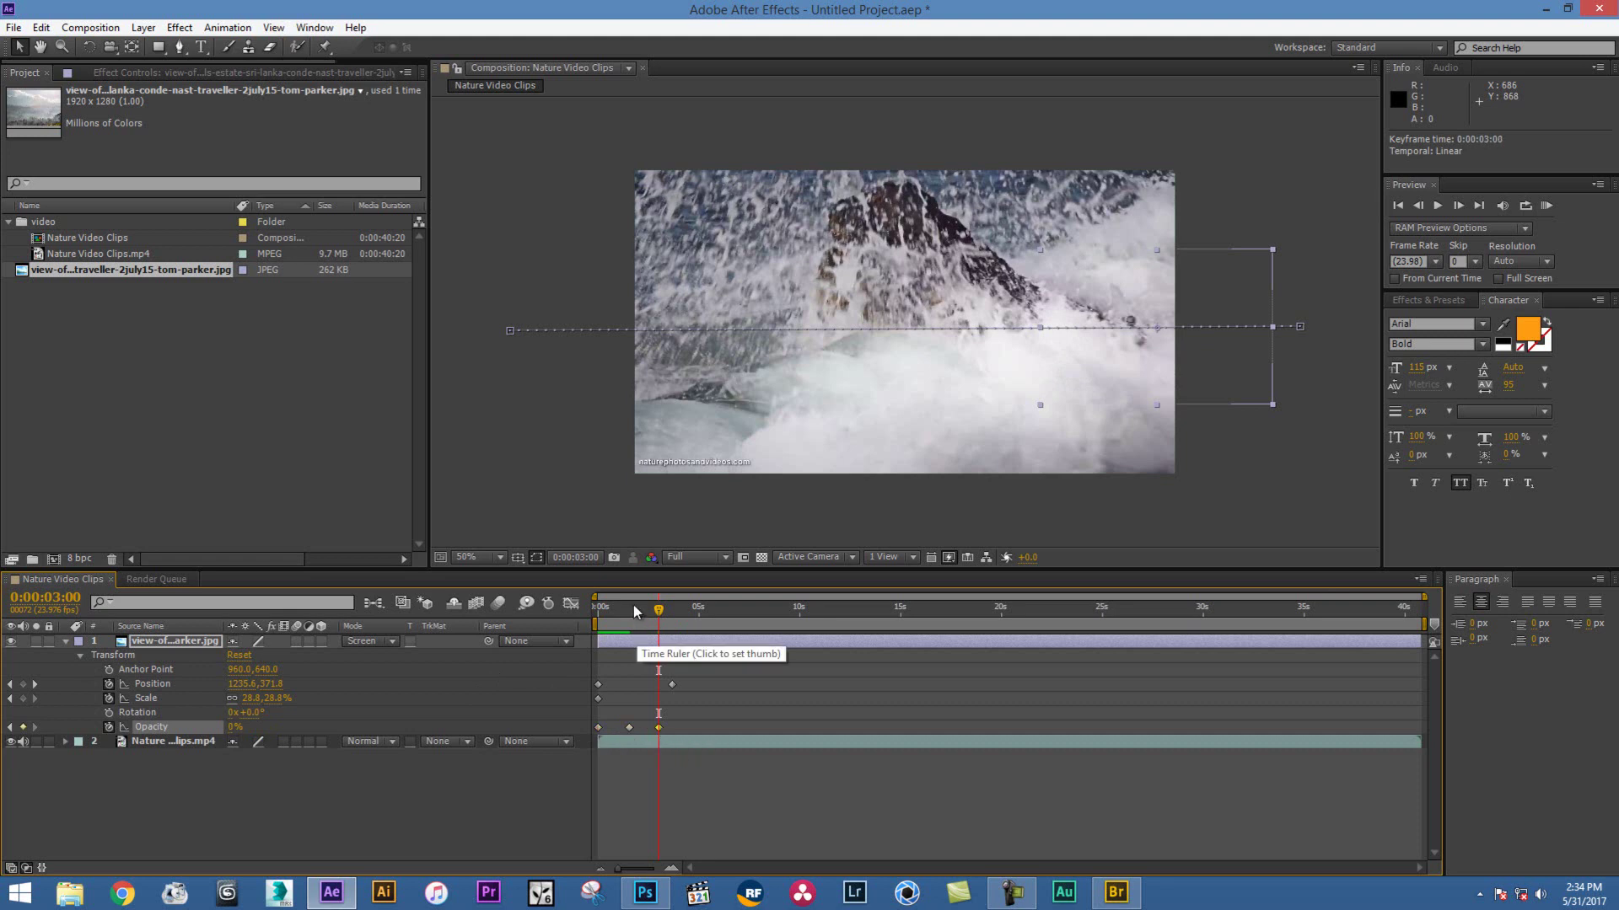
{"action": "left_click_drag", "start_coordinate": [634, 604], "coordinate": [560, 619]}
{"action": "left_click", "coordinate": [1438, 205]}
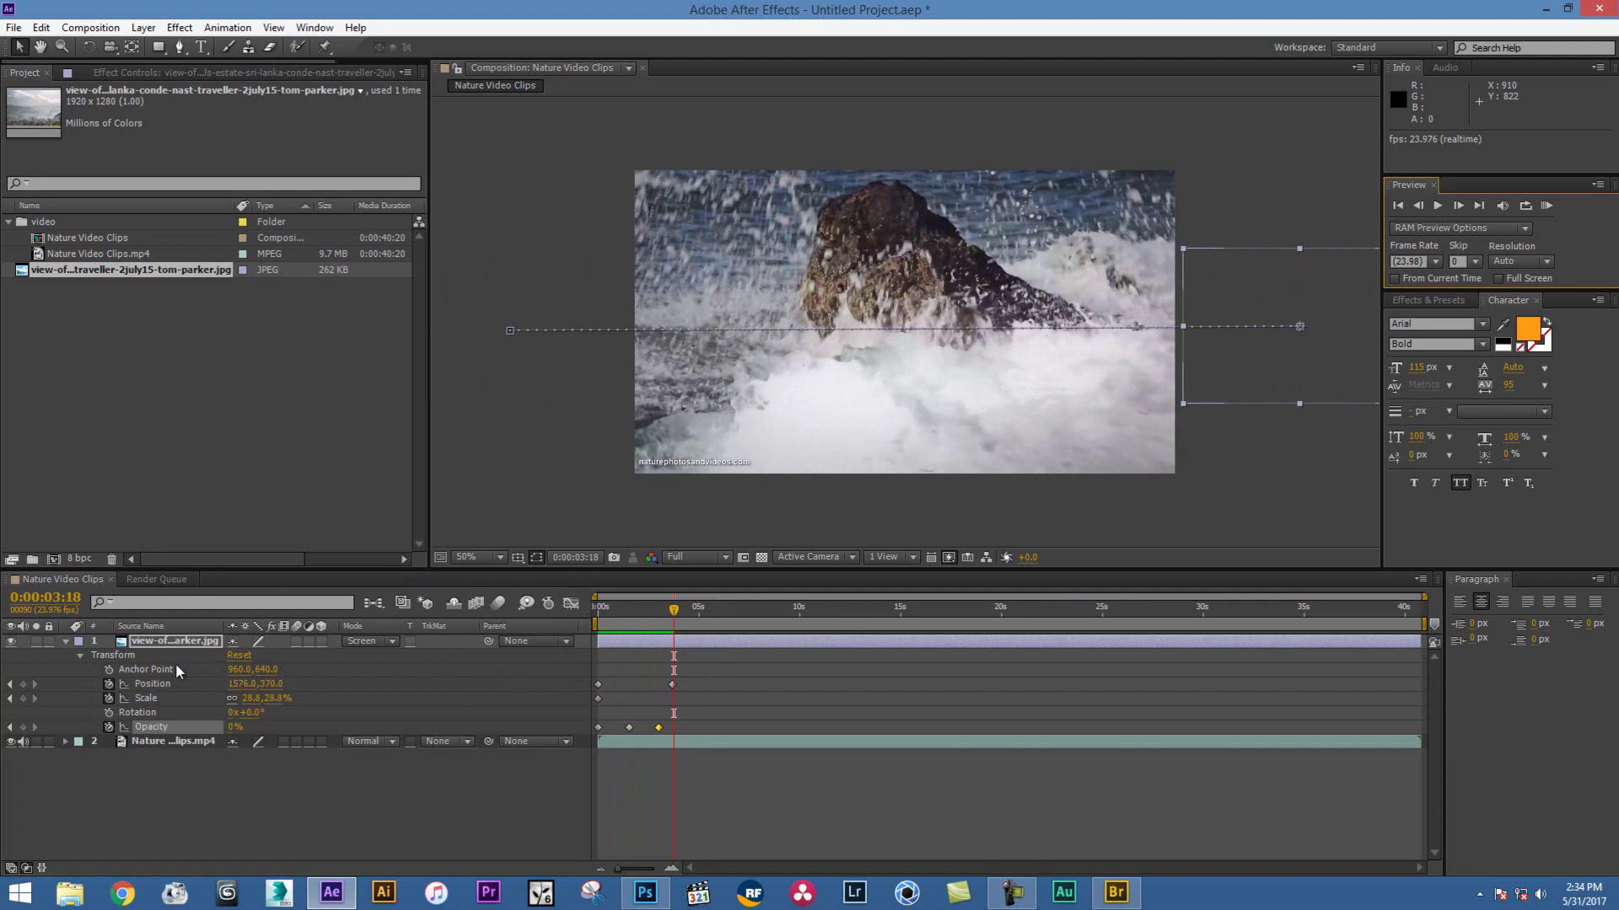
{"action": "left_click", "coordinate": [171, 640]}
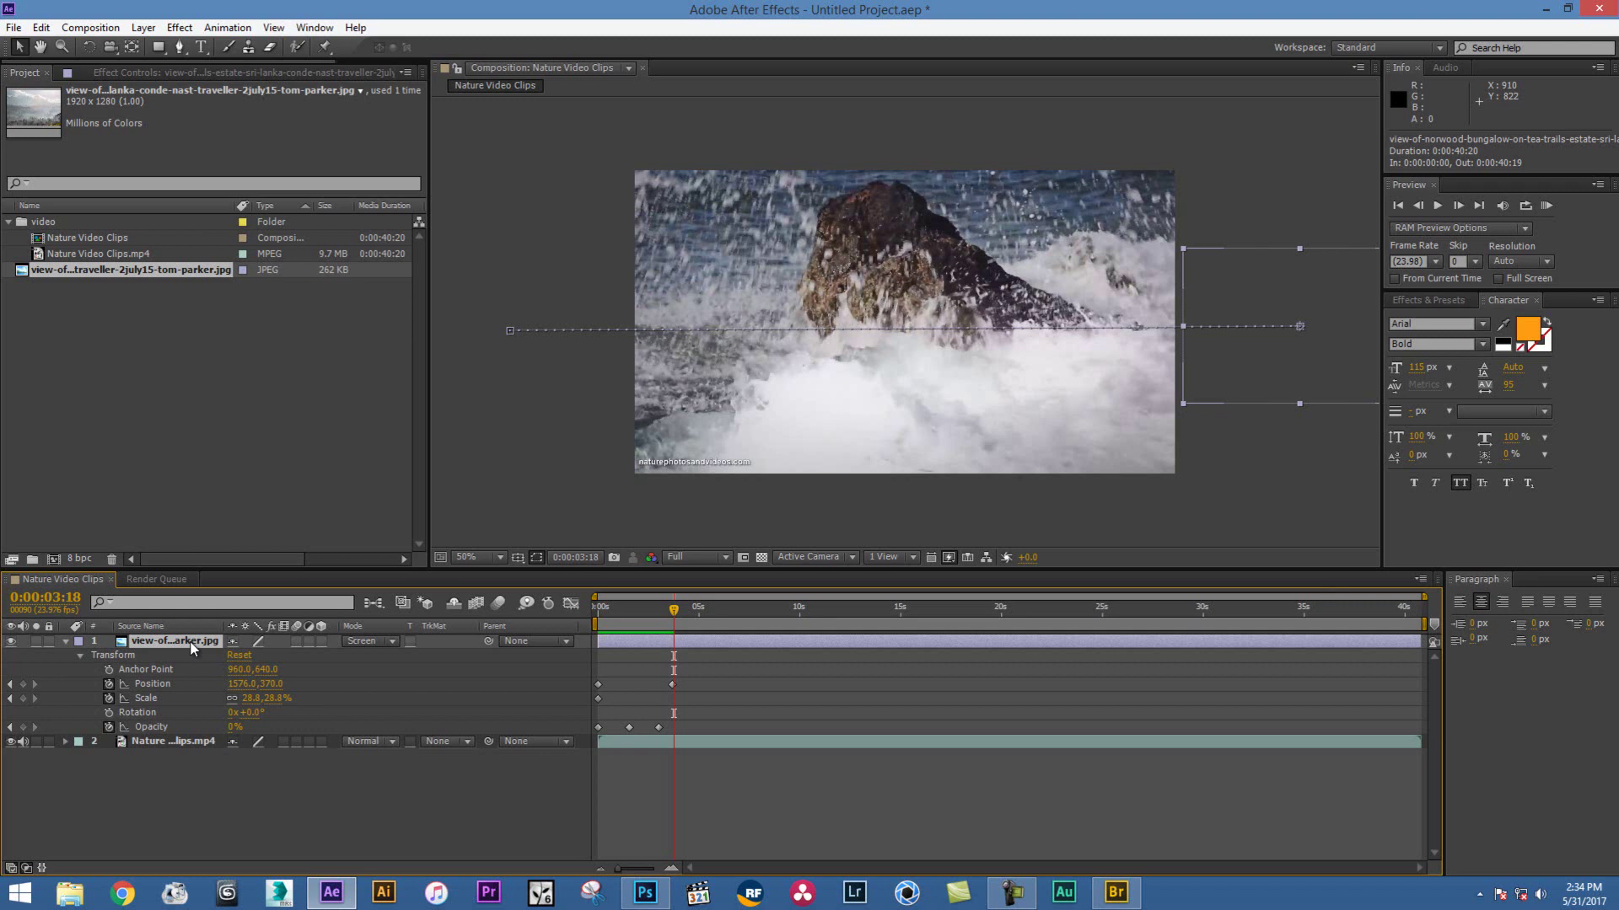
Delete the photo layer, leaving Nature Video Clips.mp4 as the only layer
{"action": "key", "text": "Delete"}
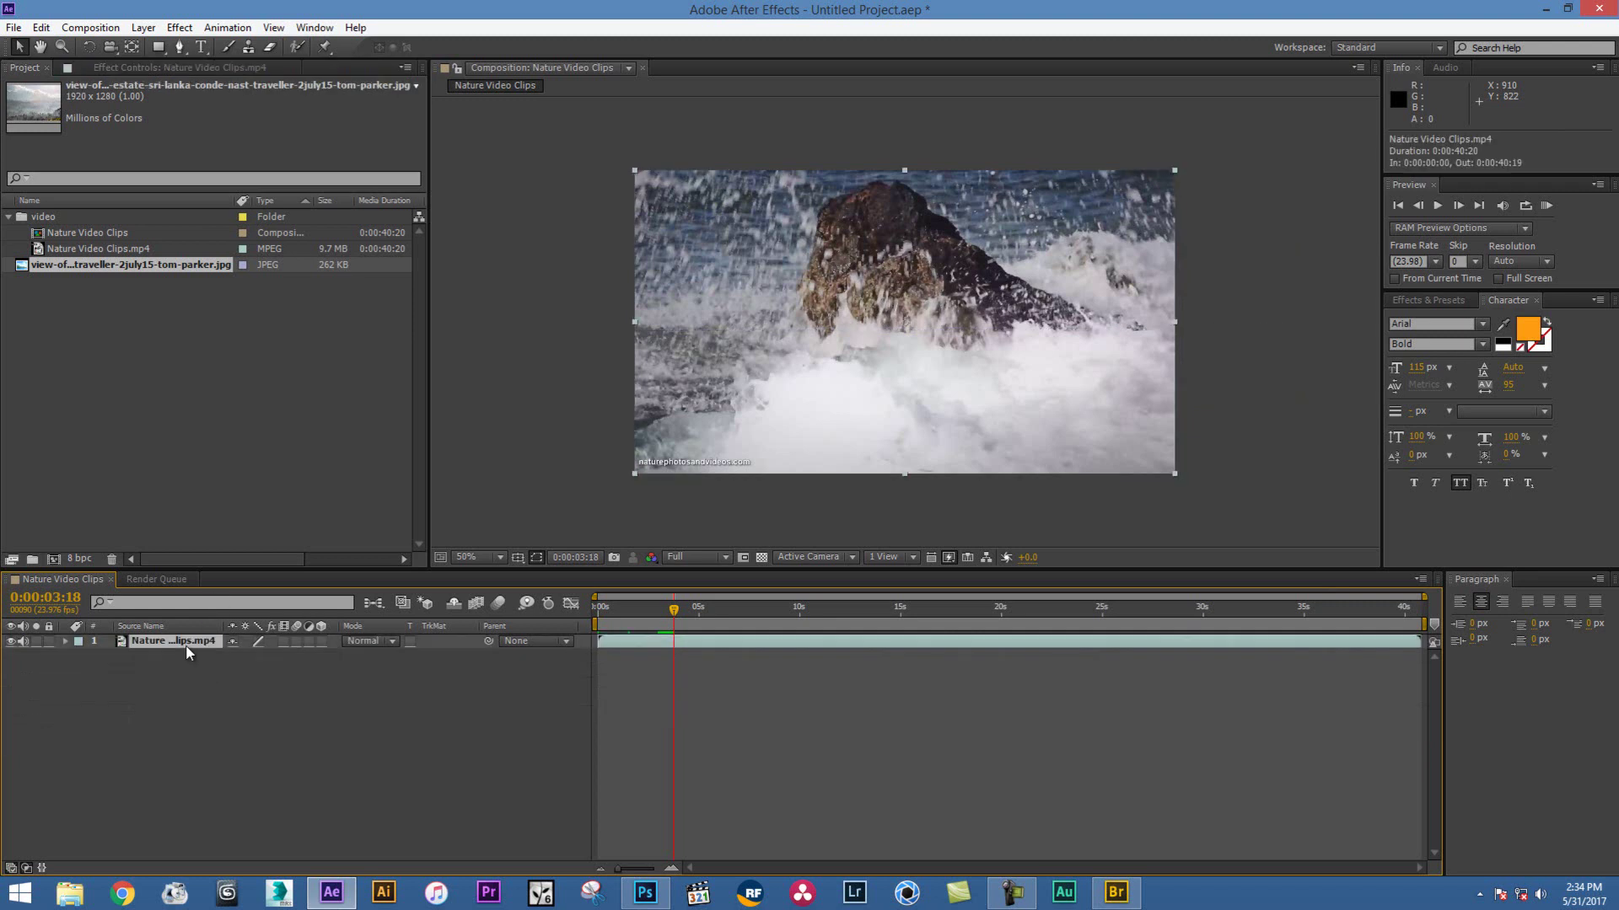
{"action": "left_click", "coordinate": [65, 642]}
{"action": "left_click", "coordinate": [81, 655]}
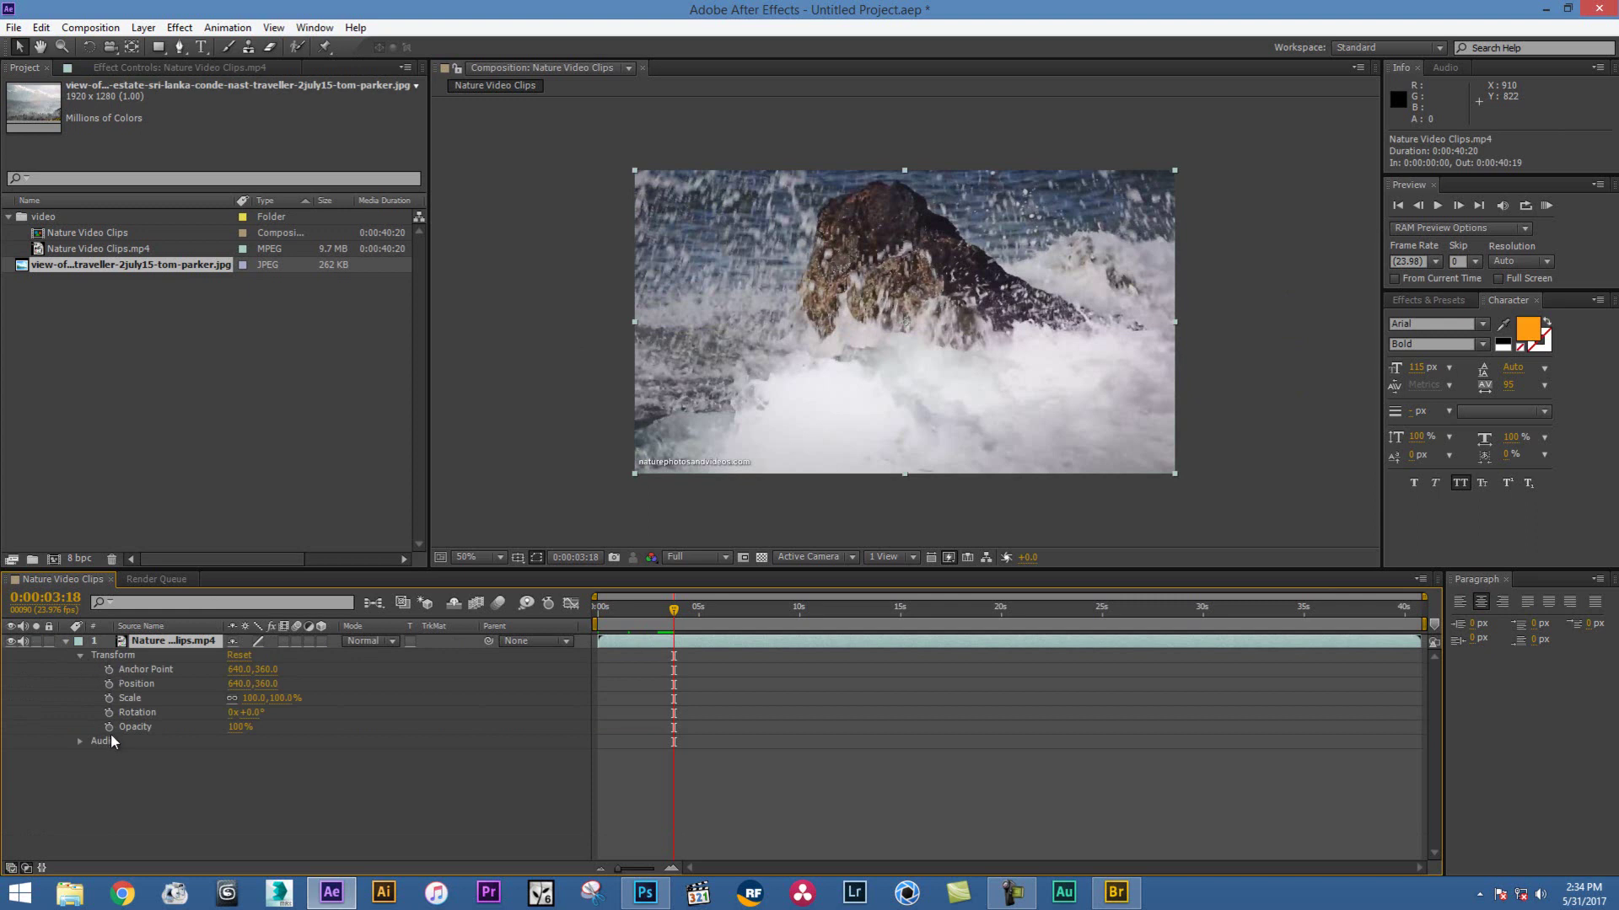
{"action": "left_click", "coordinate": [74, 654]}
{"action": "left_click", "coordinate": [80, 655]}
{"action": "left_click", "coordinate": [65, 642]}
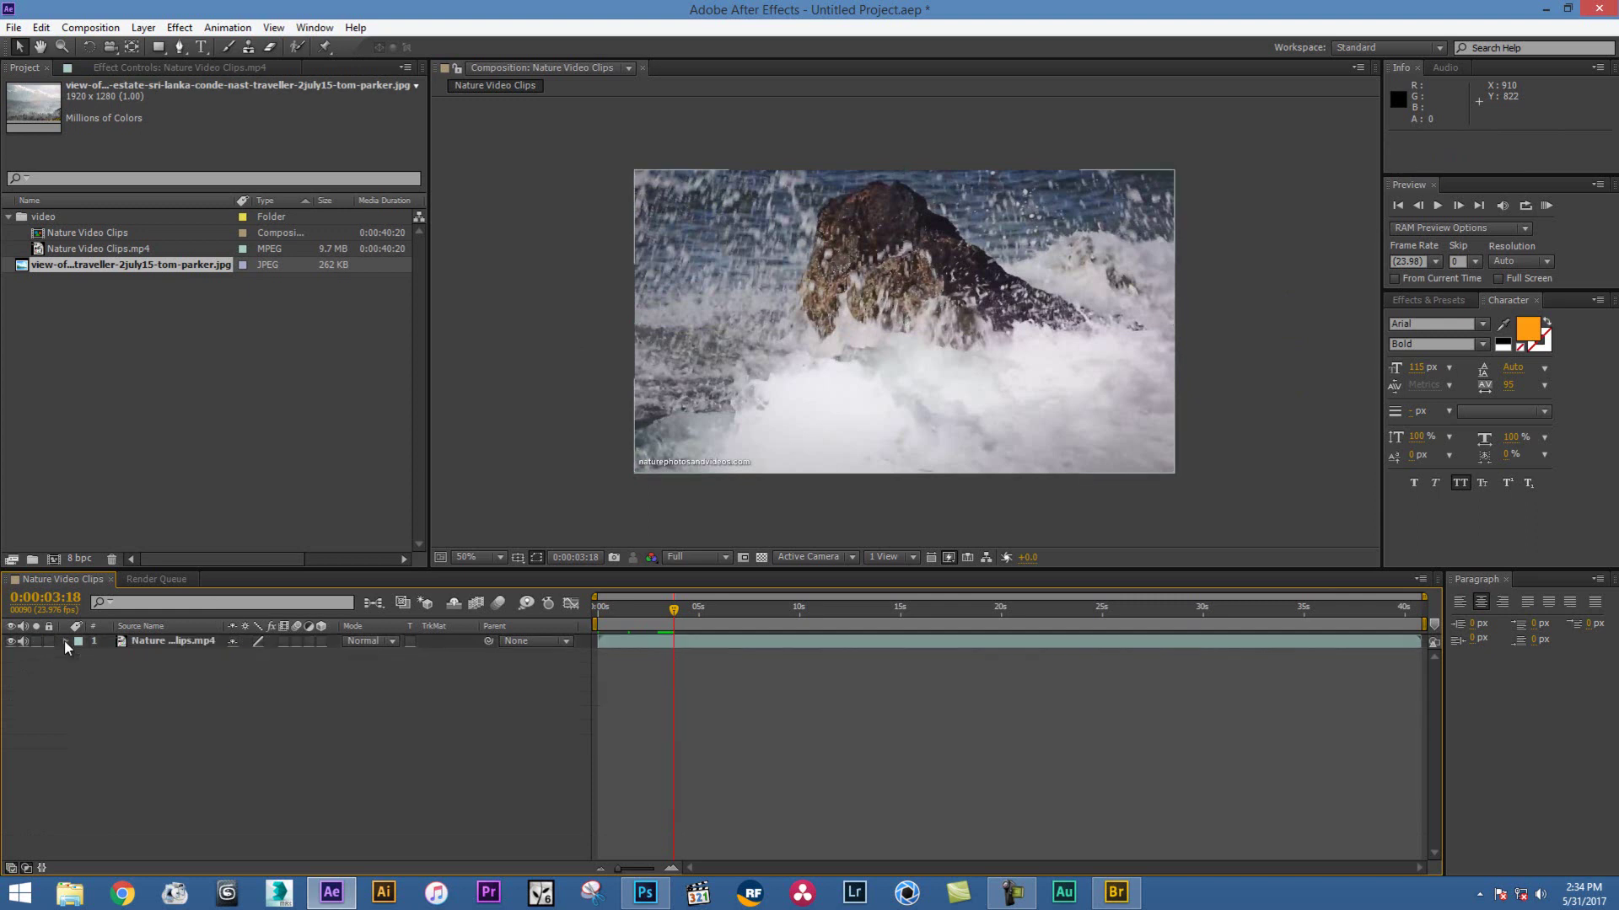
{"action": "left_click", "coordinate": [1428, 300]}
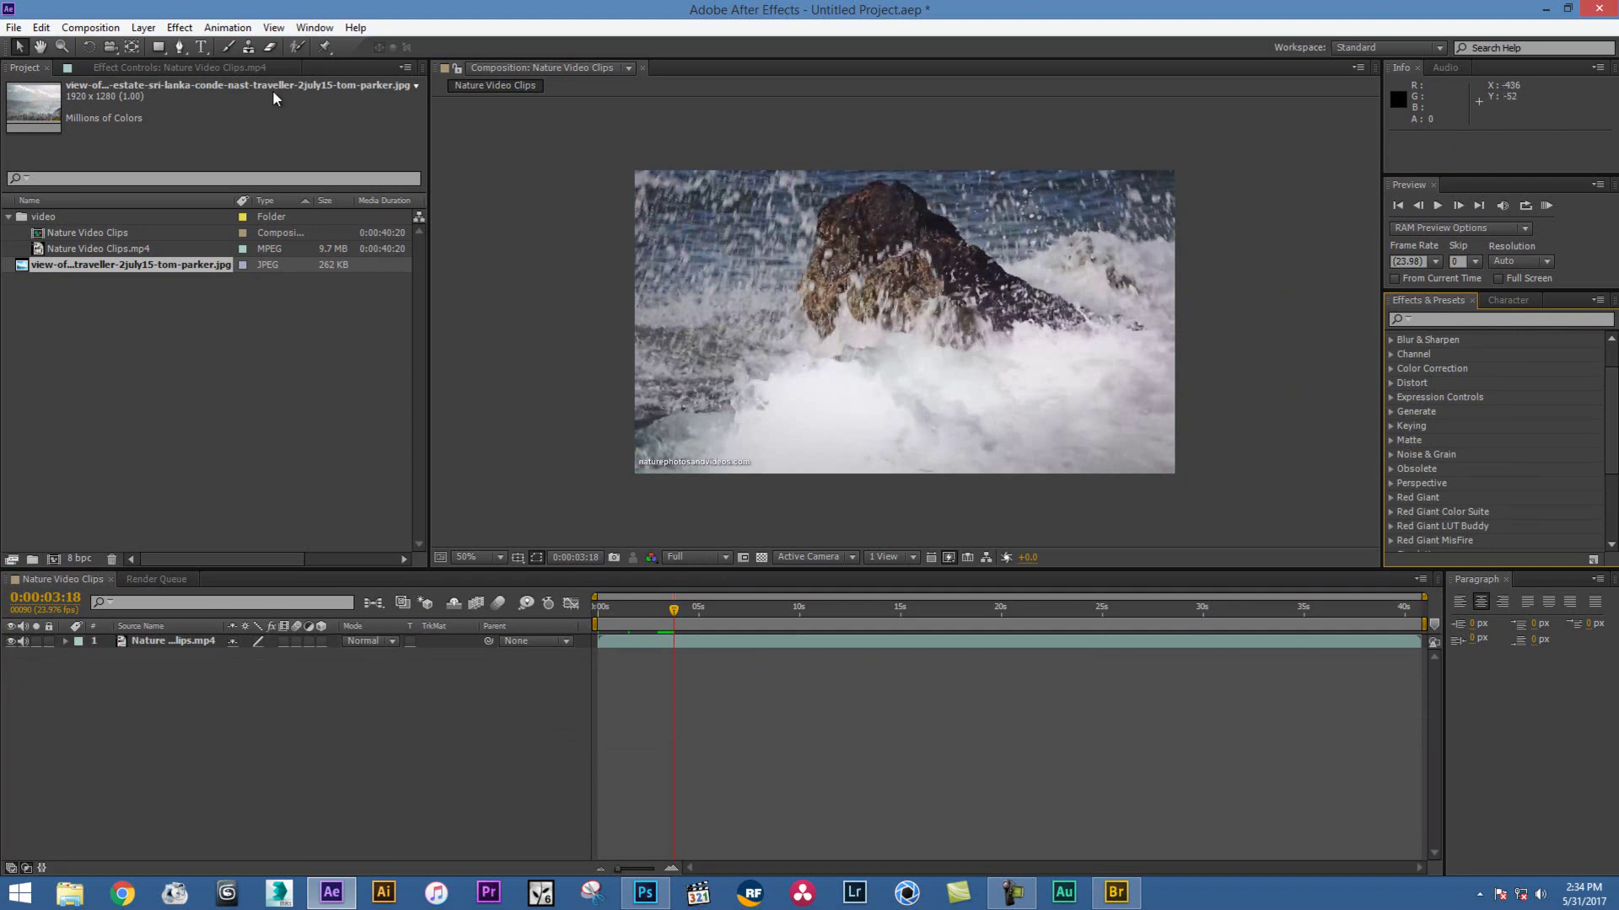
Browse the Generate, Color Correction and Simulation effects, then jump to 0:00:16:01
{"action": "left_click", "coordinate": [180, 27]}
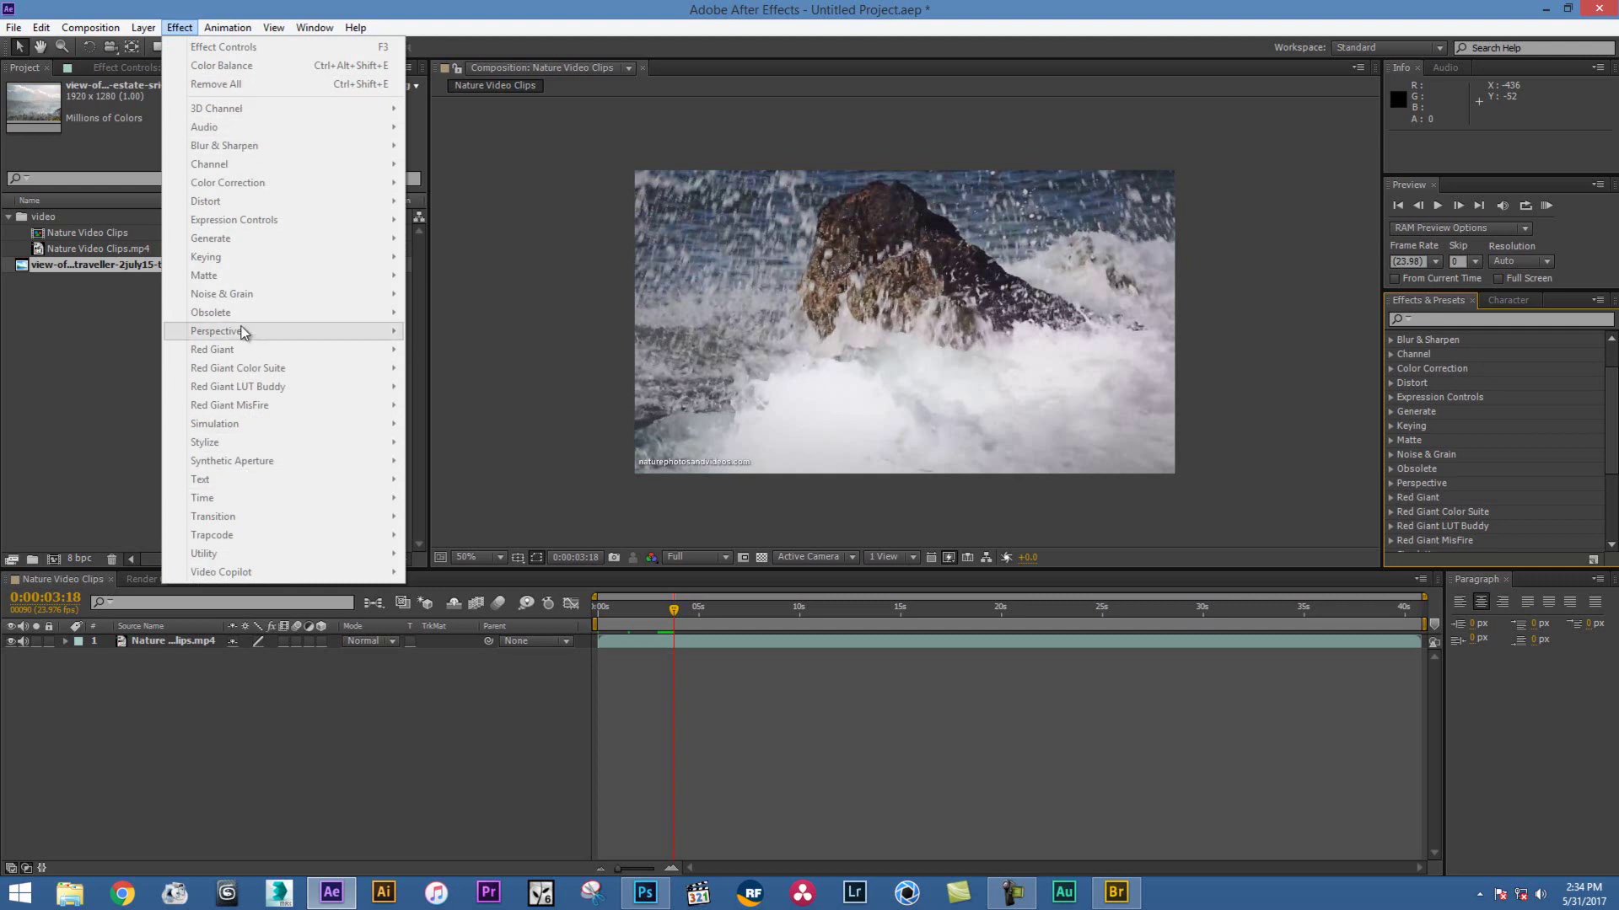
{"action": "left_click", "coordinate": [189, 687]}
{"action": "left_click", "coordinate": [191, 639]}
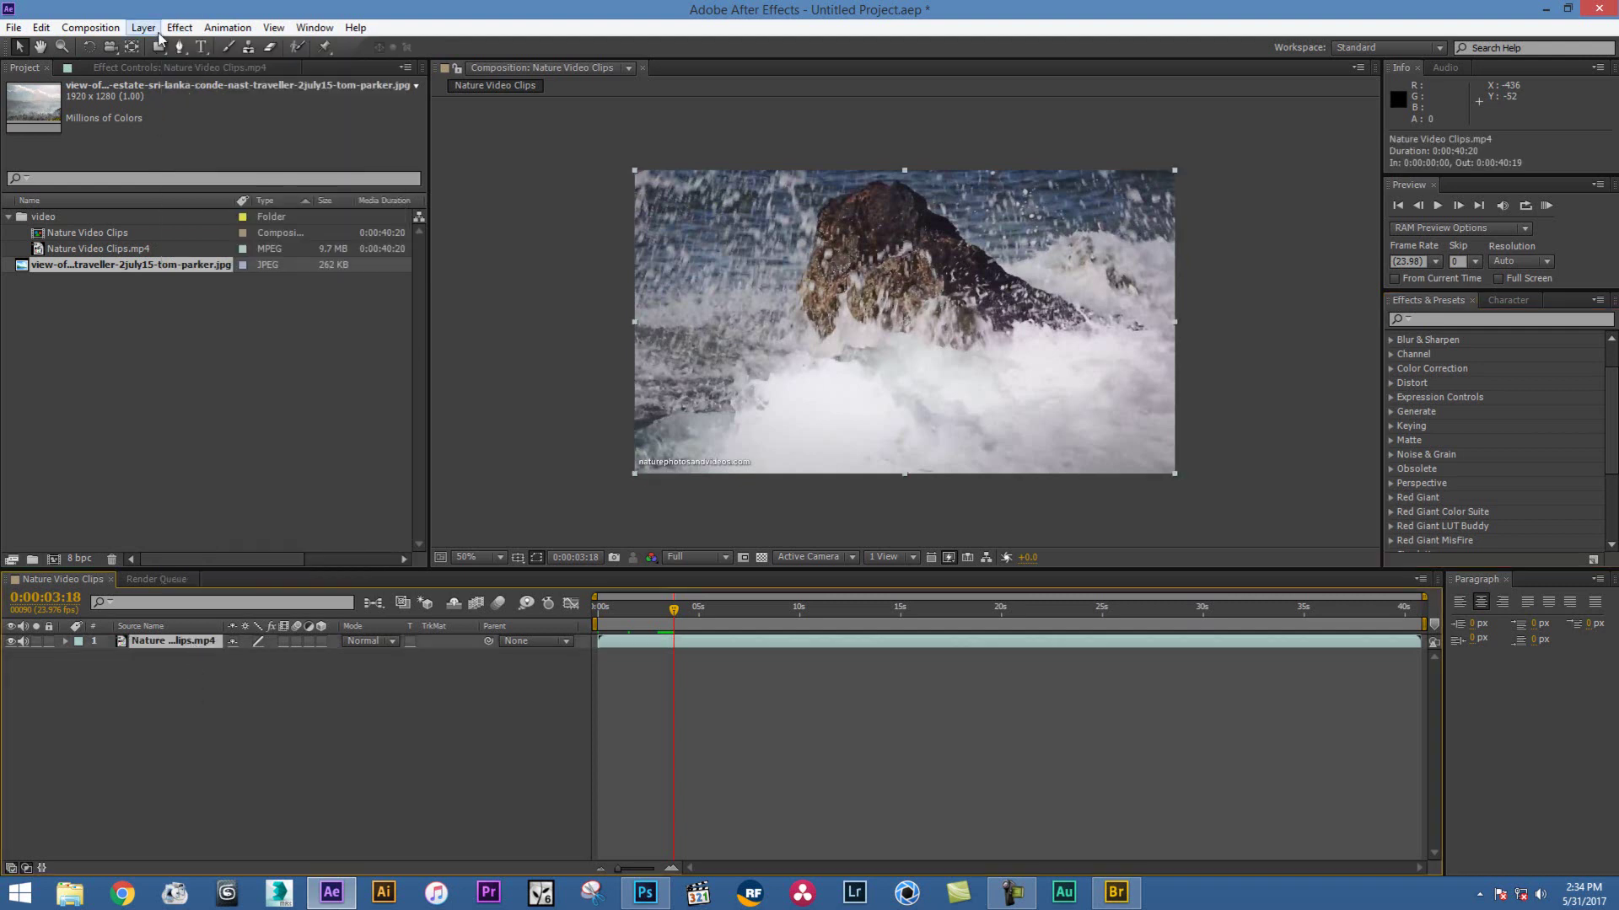
{"action": "left_click", "coordinate": [189, 27]}
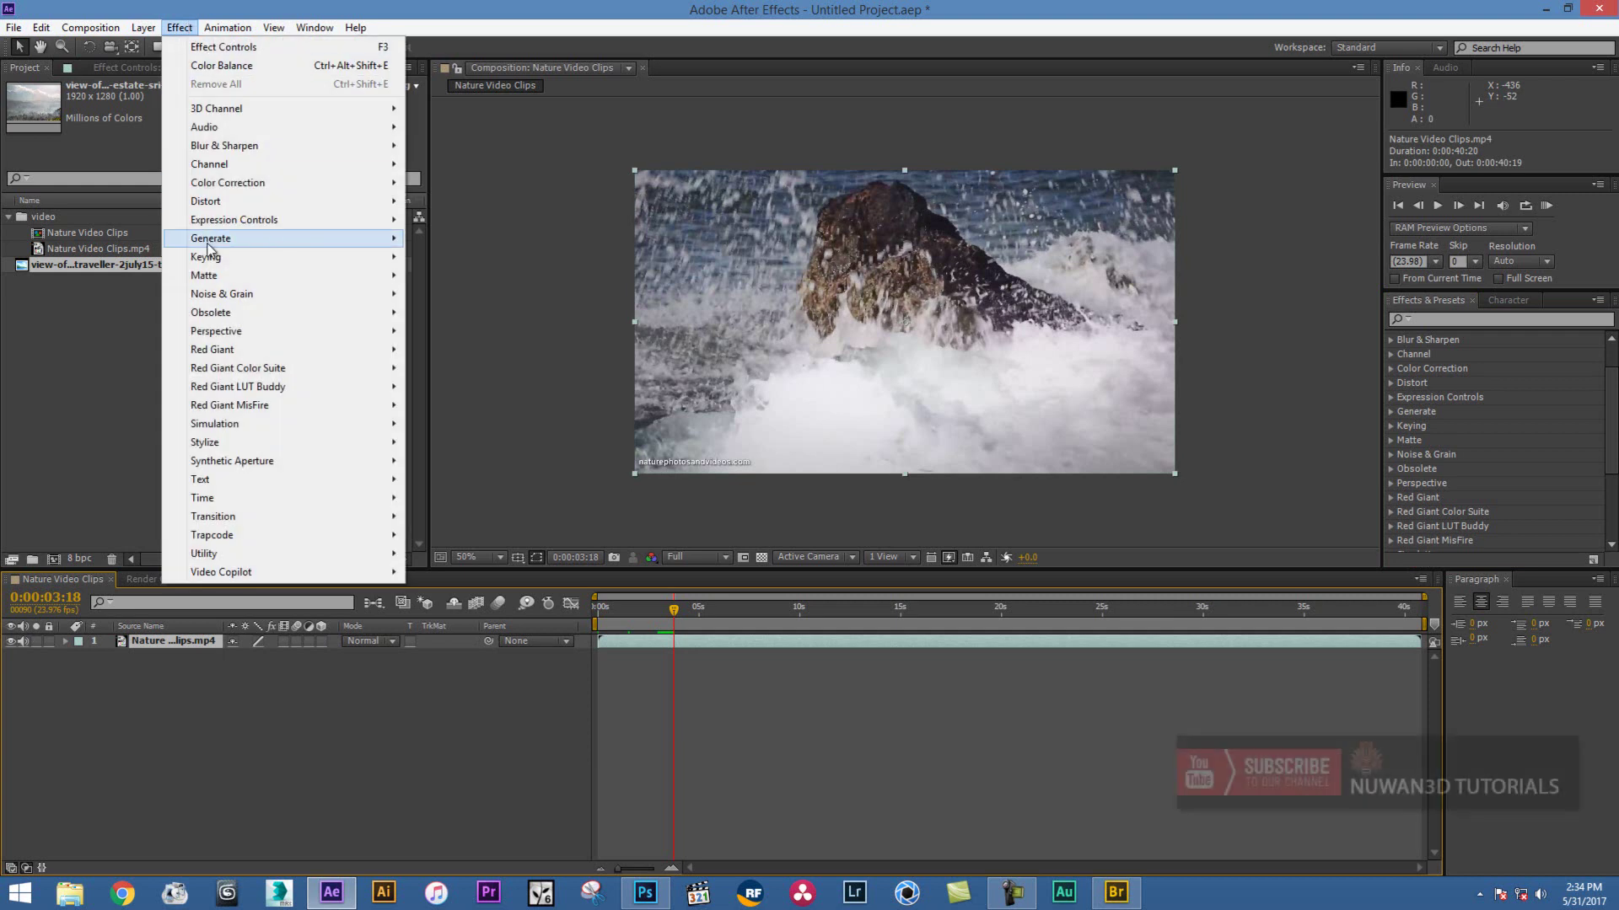
{"action": "mouse_move", "coordinate": [225, 245]}
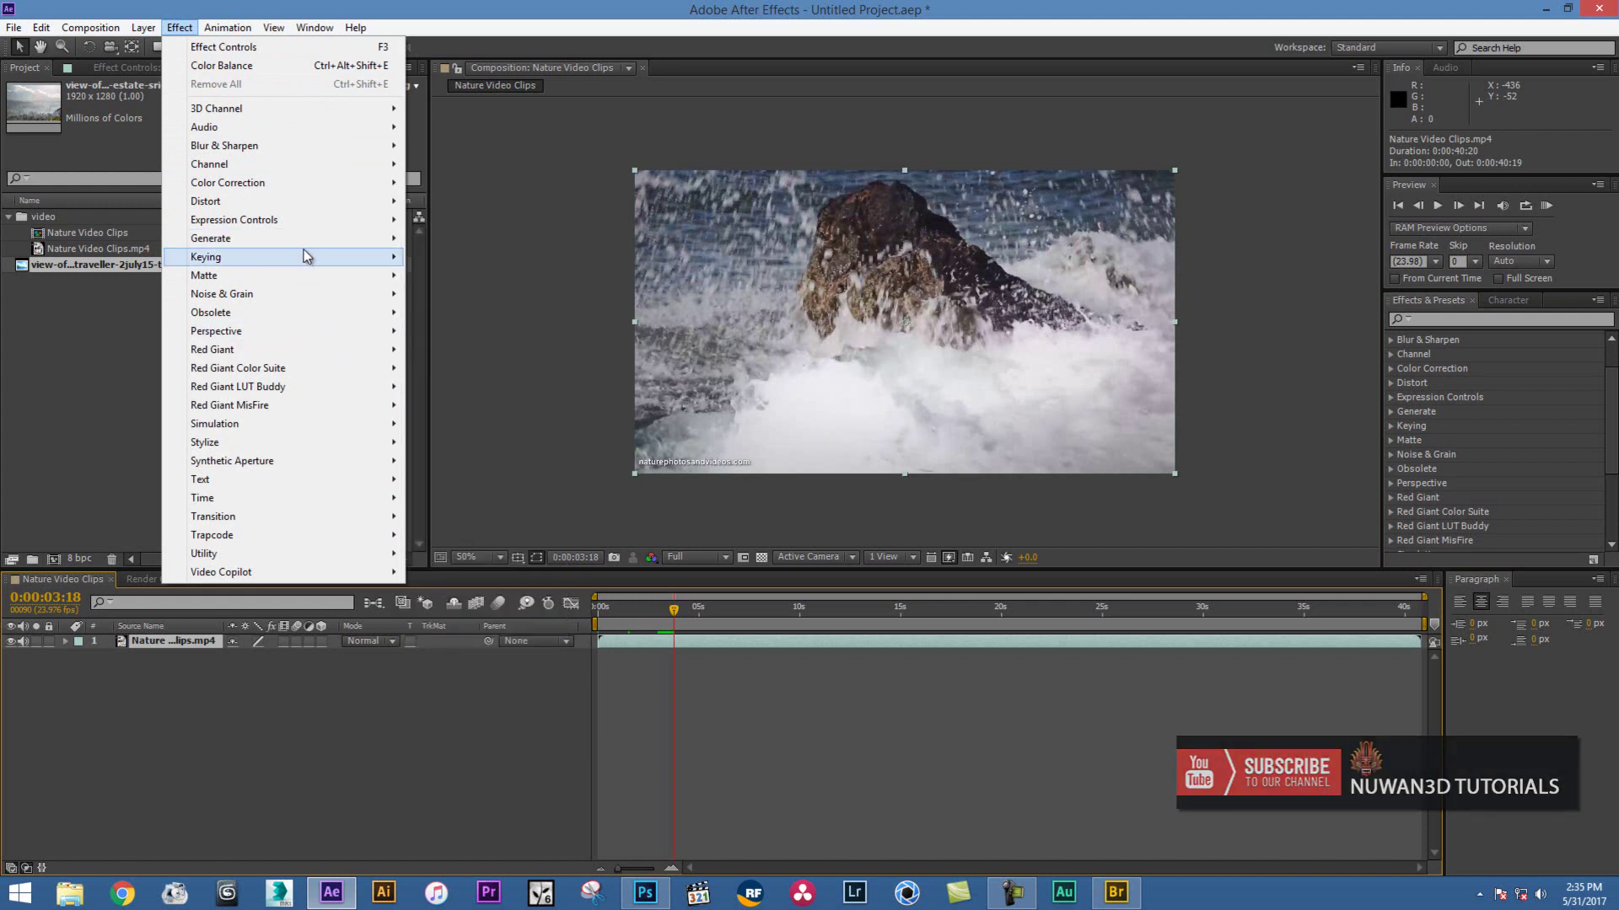
{"action": "mouse_move", "coordinate": [289, 187]}
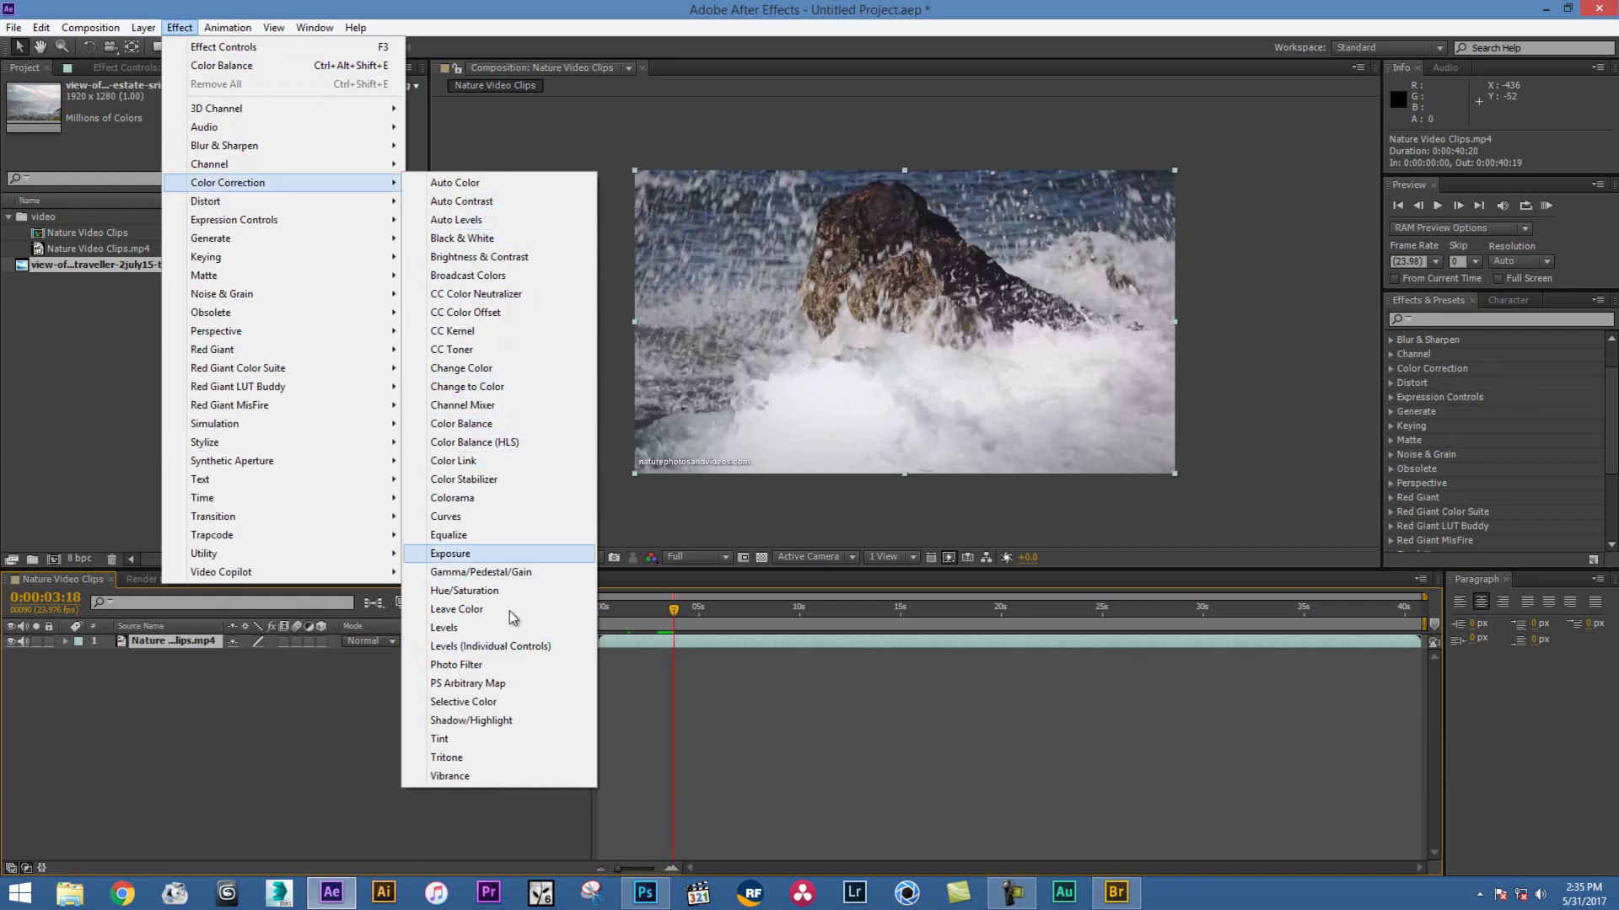
{"action": "mouse_move", "coordinate": [236, 430]}
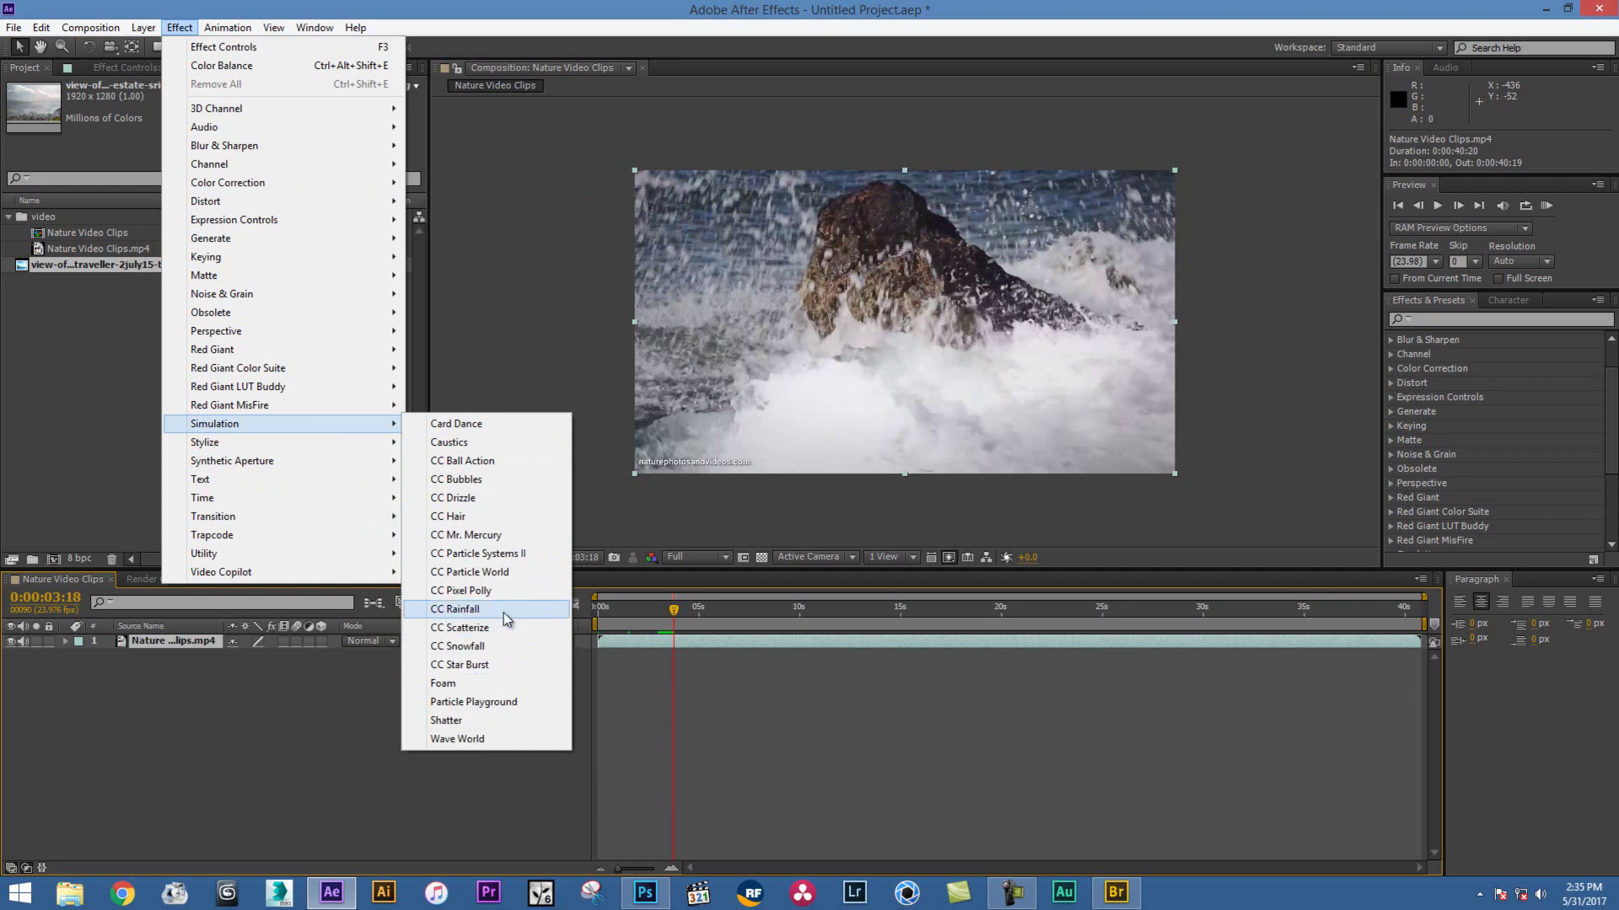
{"action": "left_click", "coordinate": [920, 608]}
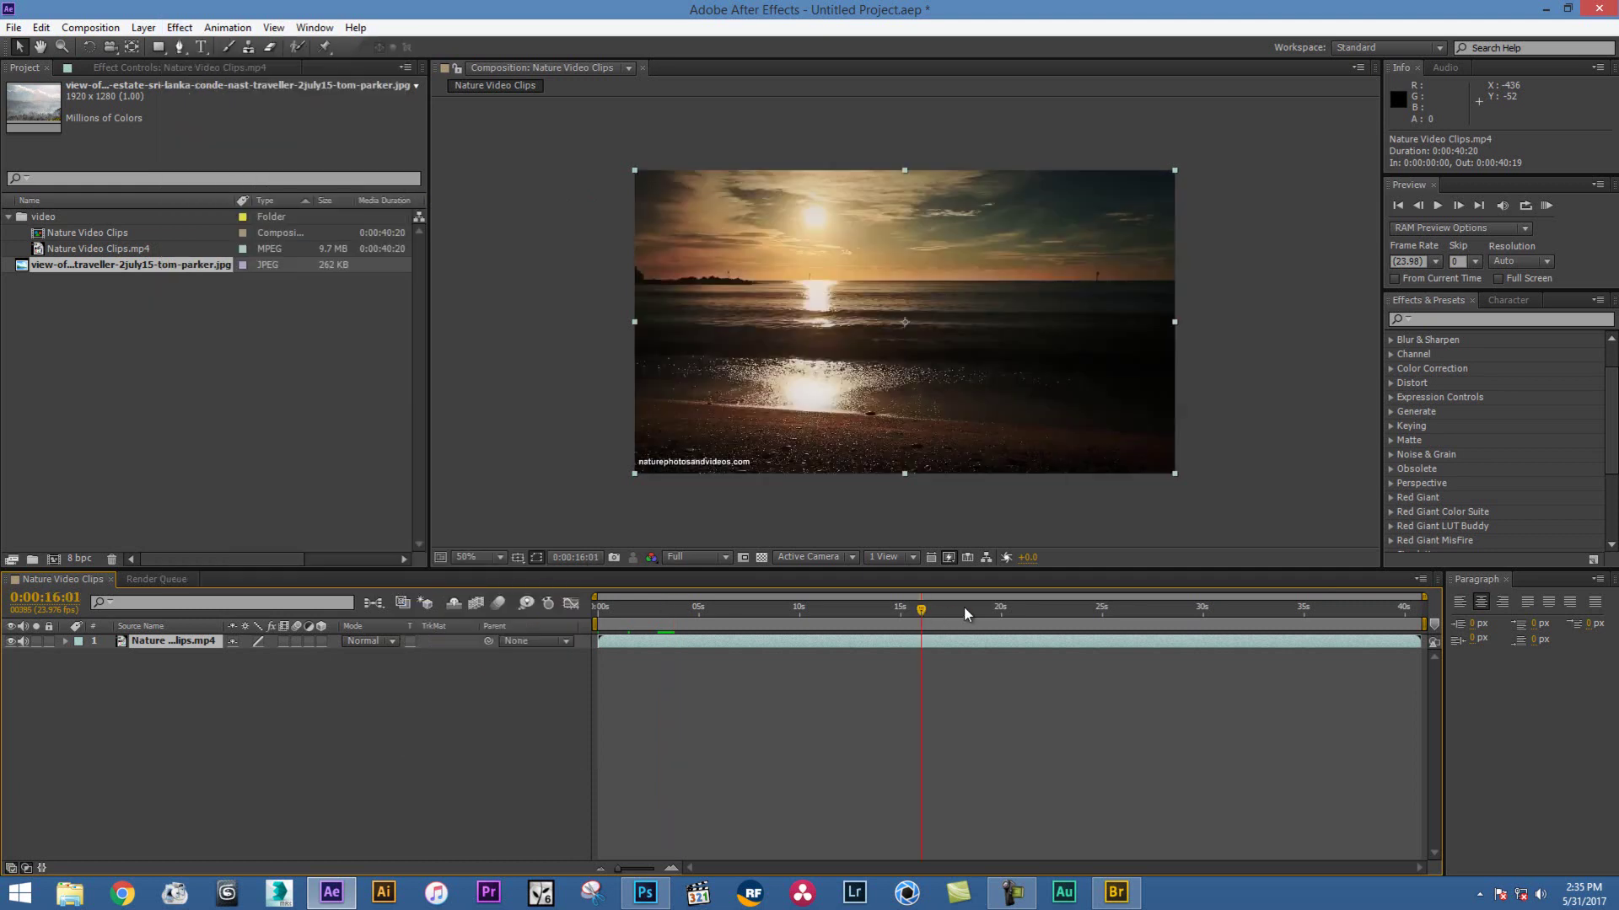
Apply CC Rainfall to the clip at 0:00:19:08
{"action": "left_click_drag", "start_coordinate": [921, 608], "coordinate": [988, 611]}
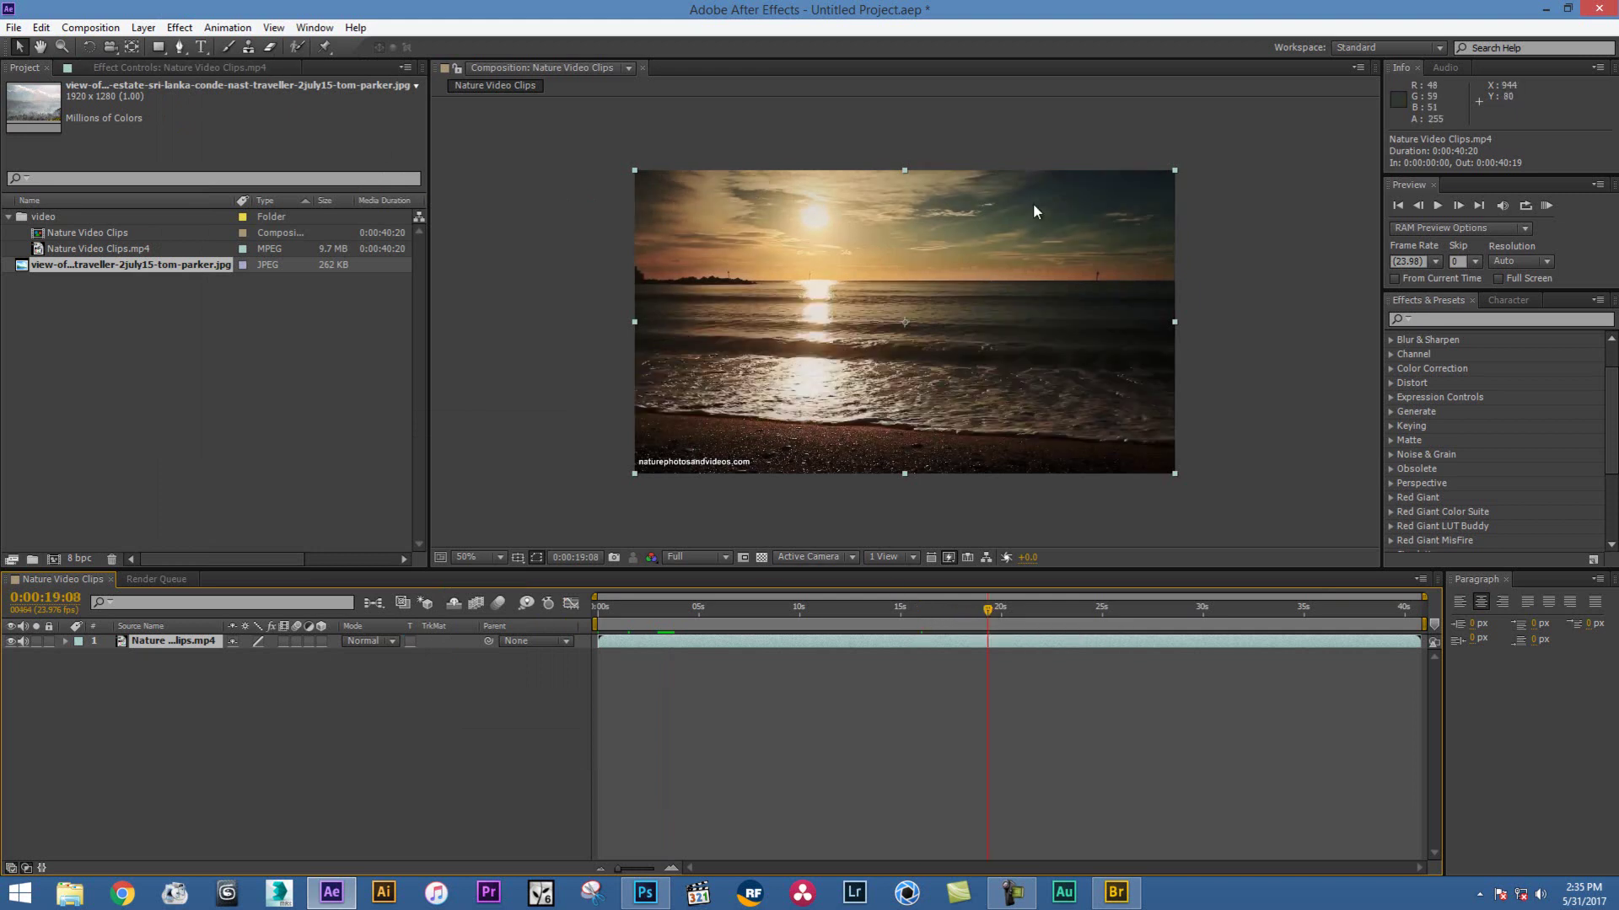
{"action": "key", "text": "period"}
{"action": "key", "text": "comma"}
{"action": "left_click", "coordinate": [180, 27]}
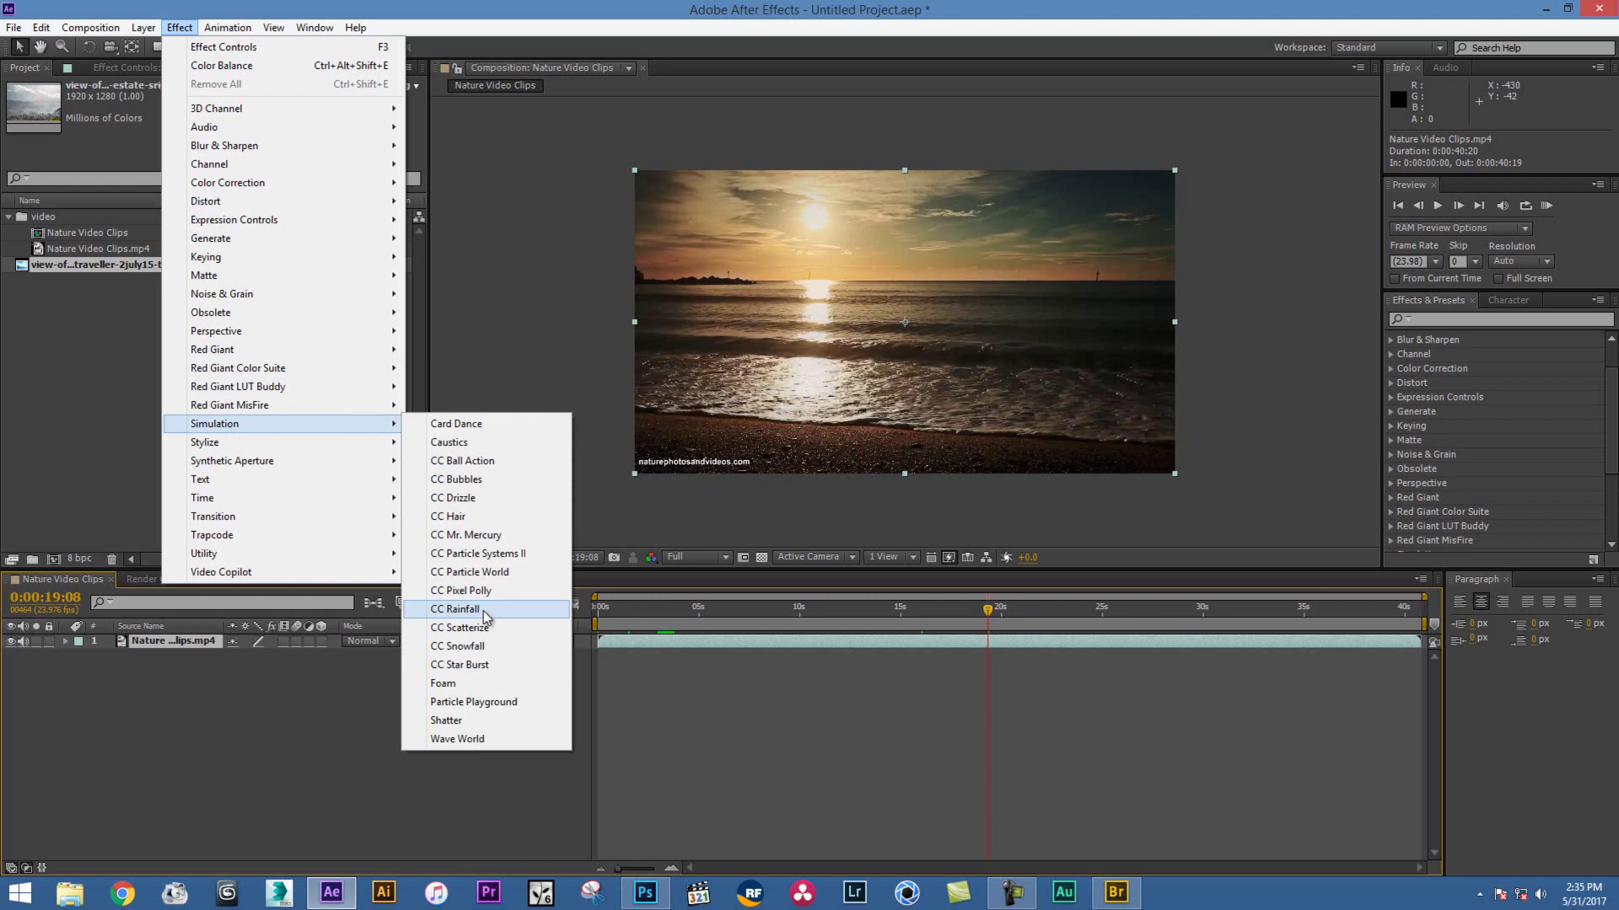
{"action": "left_click", "coordinate": [485, 611]}
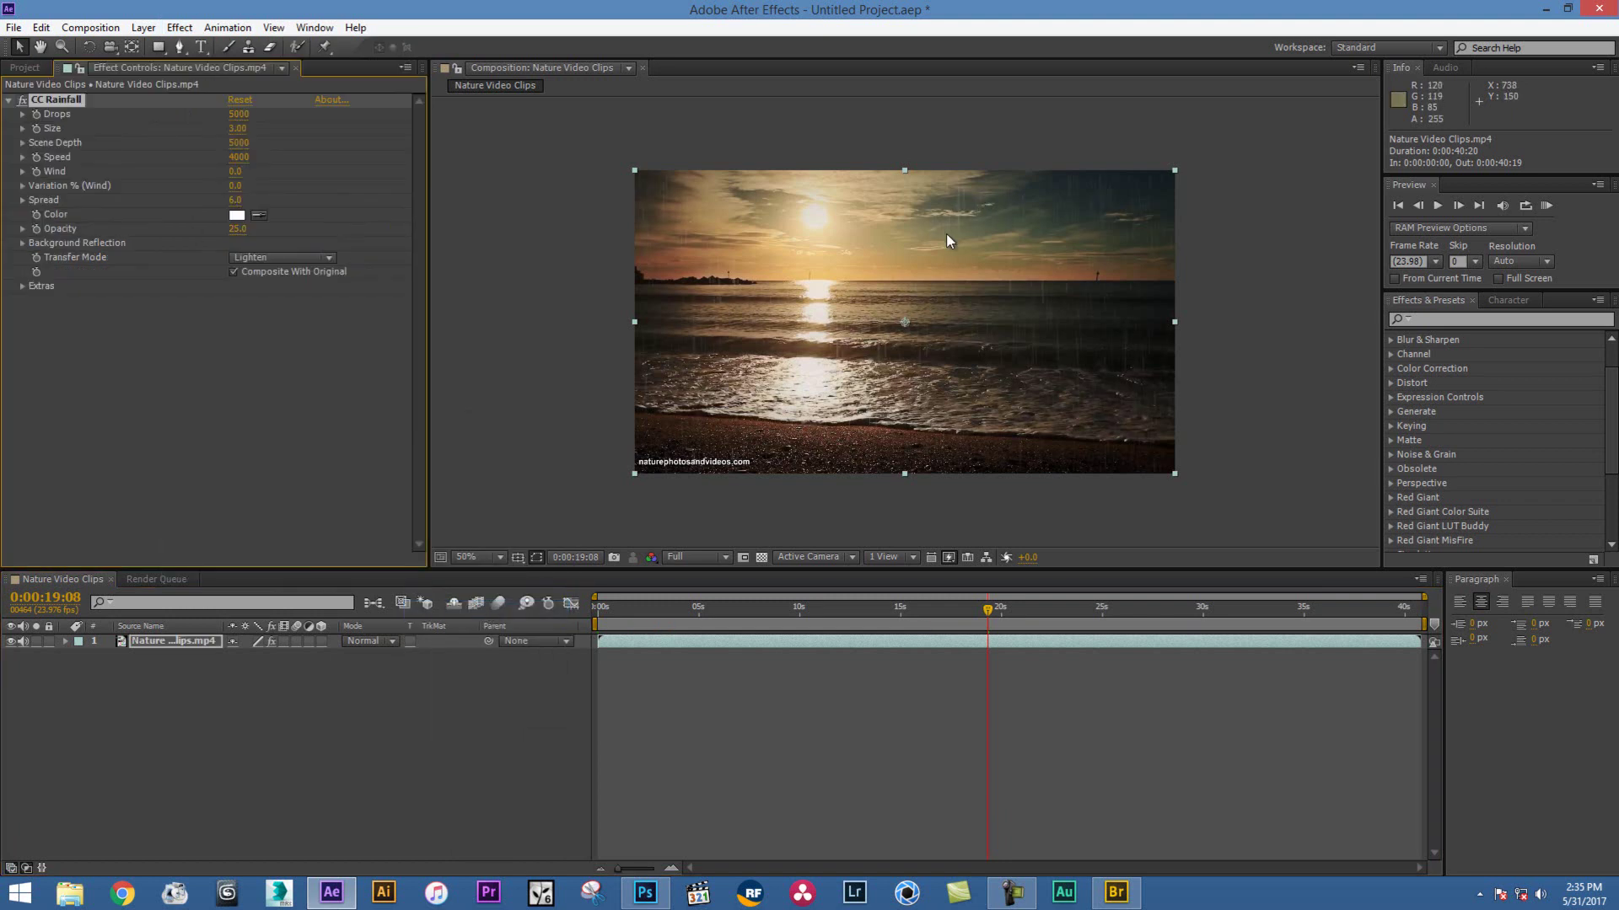
Preview the rain over the sunset from 0:00:18:21
{"action": "left_click", "coordinate": [1438, 205]}
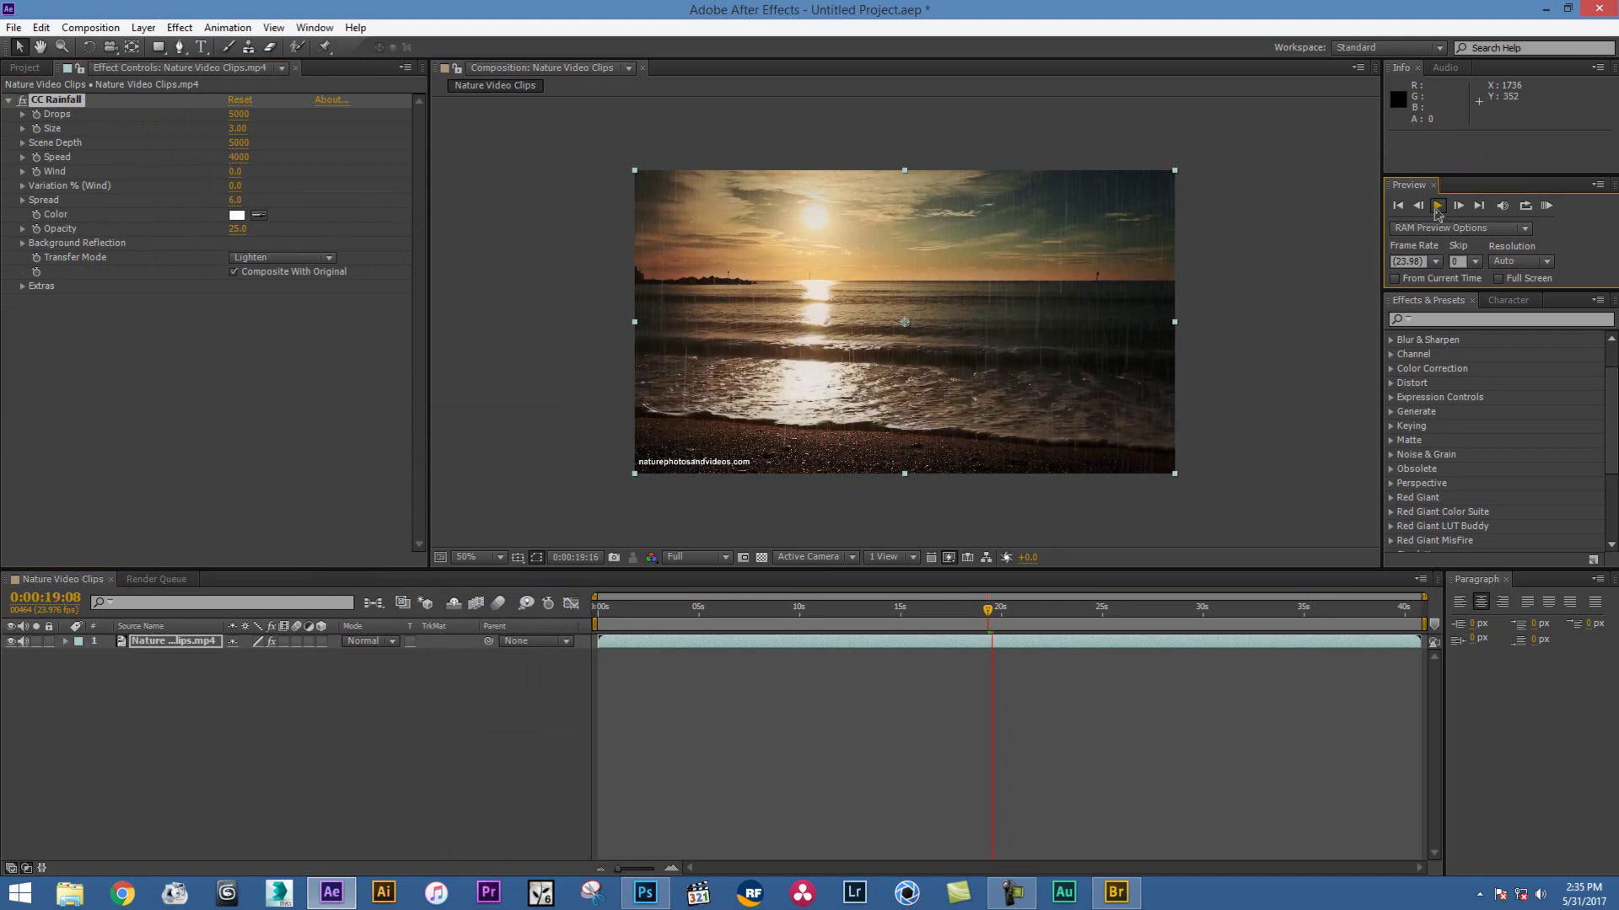
{"action": "left_click", "coordinate": [978, 608]}
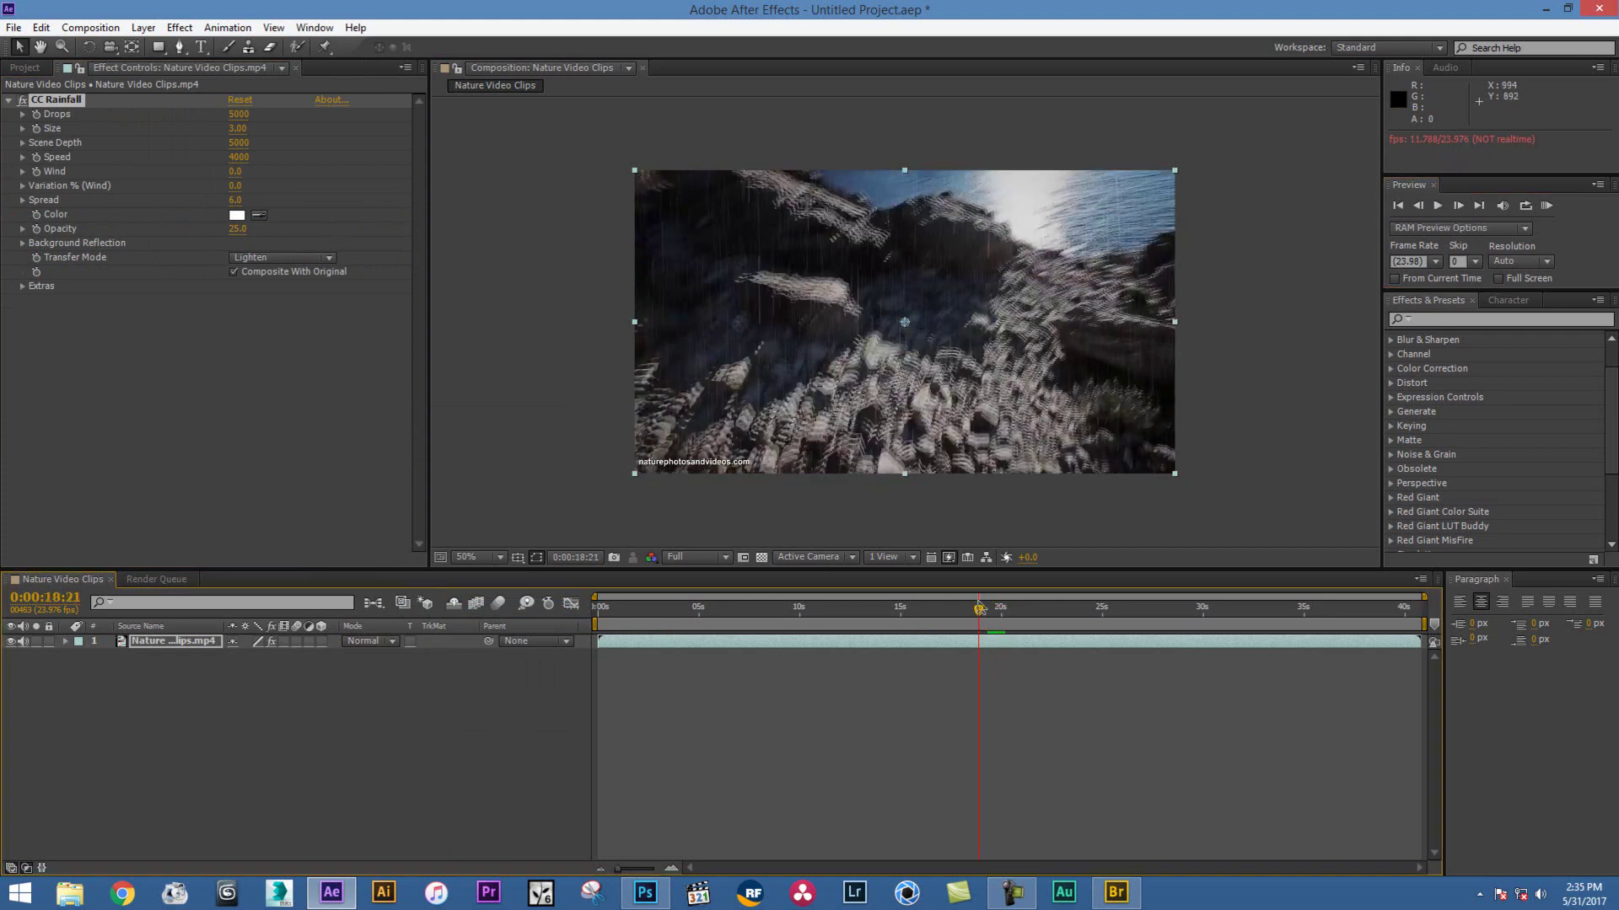
{"action": "left_click", "coordinate": [1437, 207]}
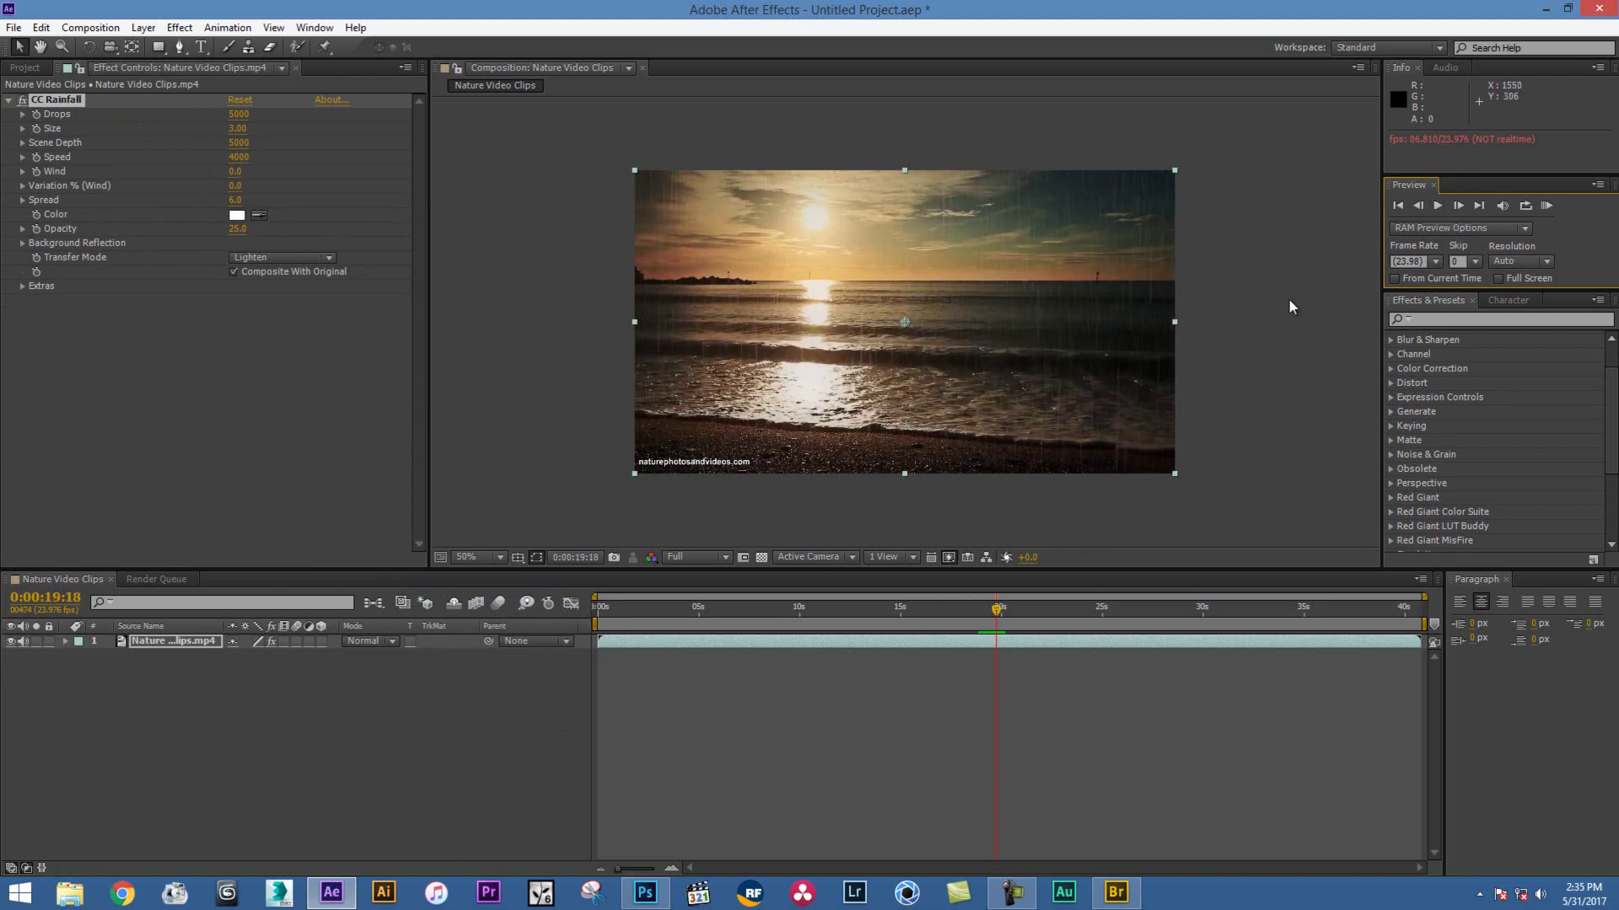
{"action": "key", "text": "slash"}
{"action": "key", "text": "comma"}
{"action": "key", "text": "comma"}
Set CC Rainfall Size to 4 and Drops to 14000, then preview
{"action": "left_click", "coordinate": [238, 128]}
{"action": "type", "text": "4"}
{"action": "key", "text": "Return"}
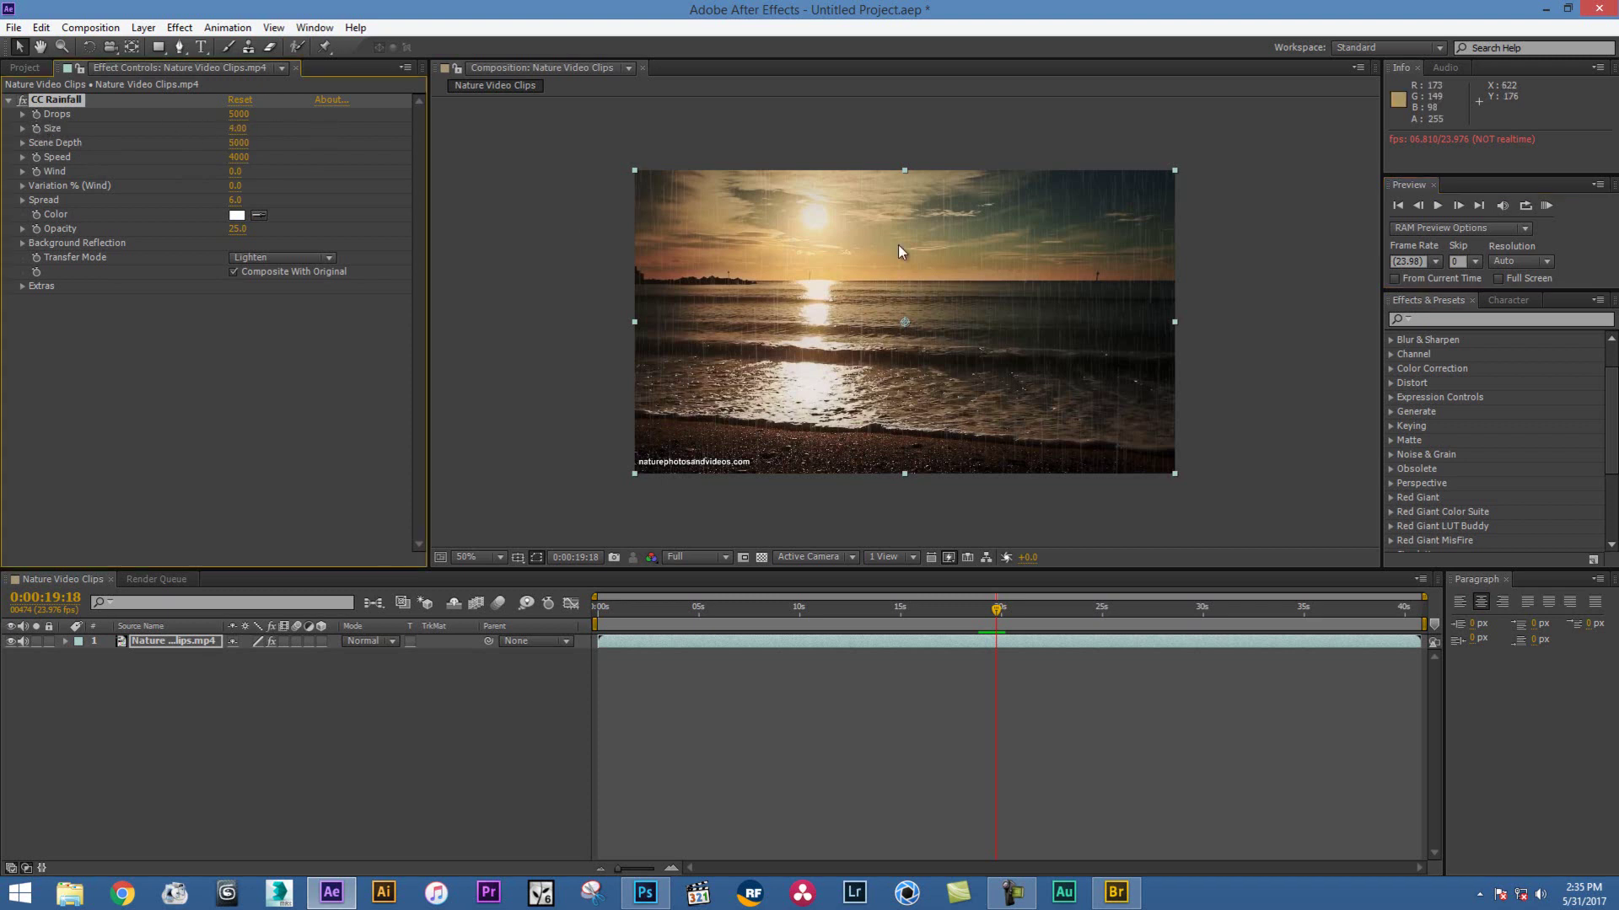
{"action": "left_click", "coordinate": [239, 114]}
{"action": "type", "text": "14000"}
{"action": "key", "text": "Return"}
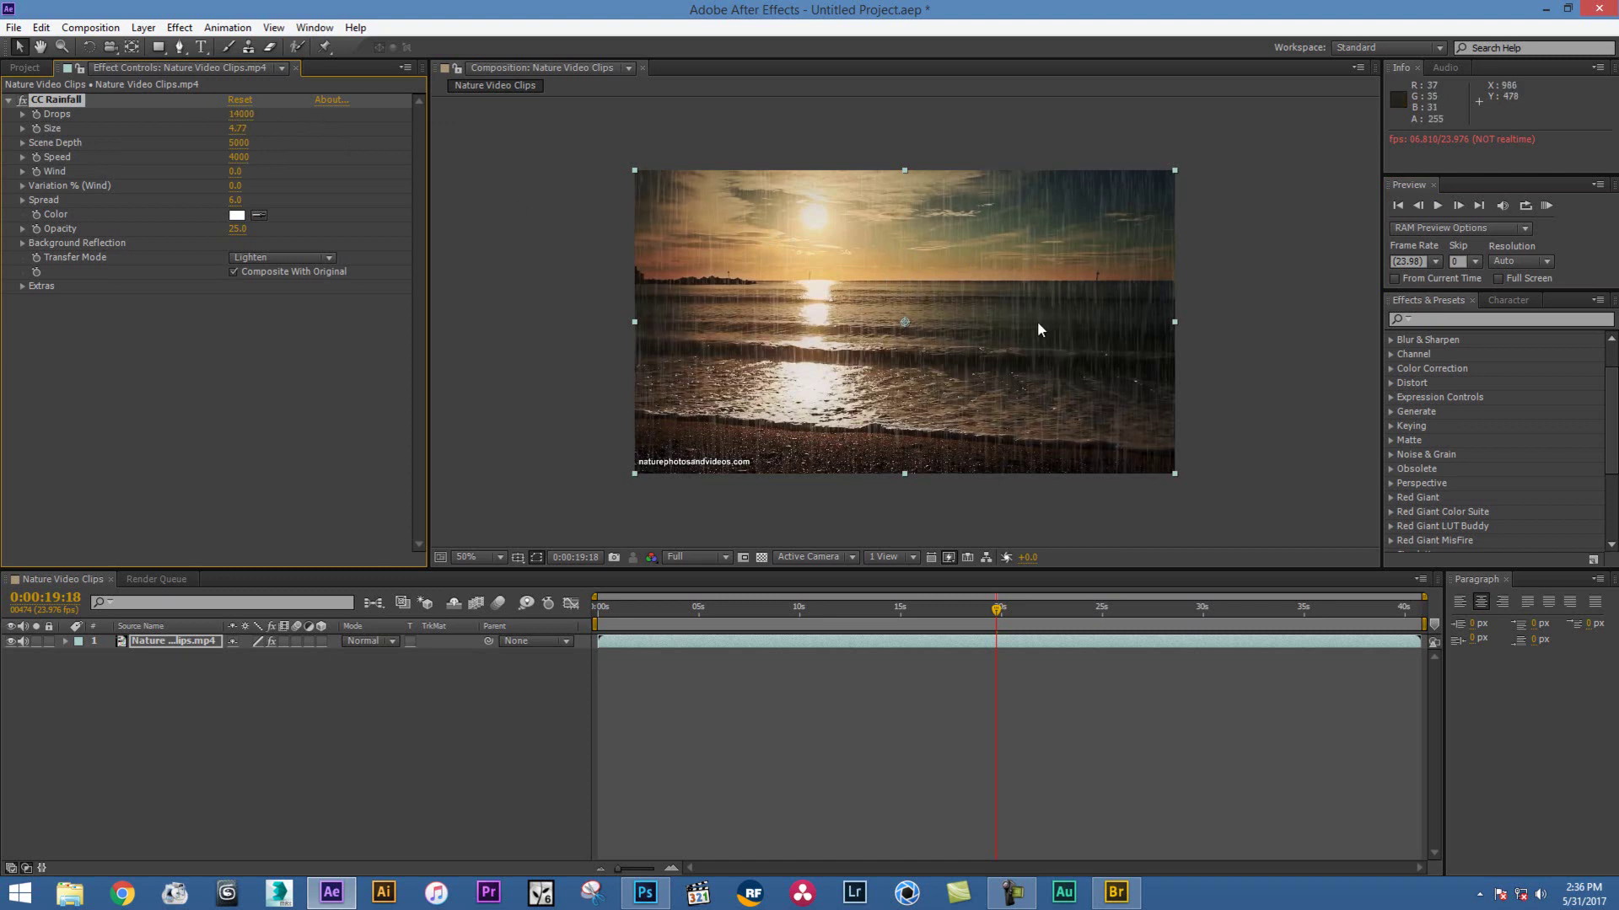
{"action": "left_click", "coordinate": [1440, 208]}
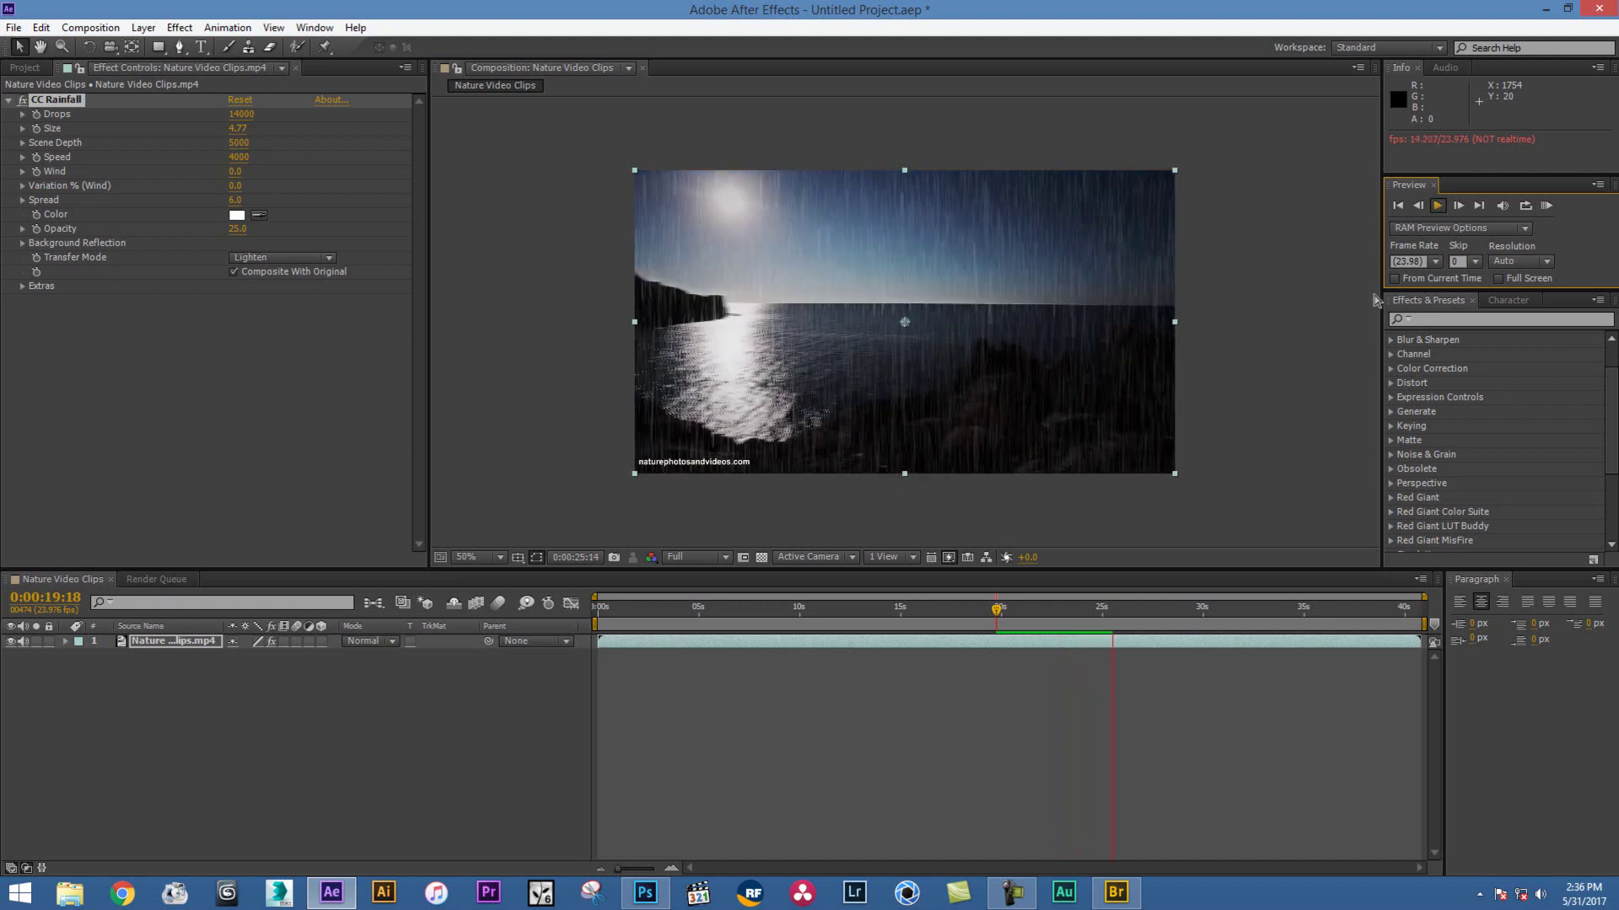
{"action": "left_click", "coordinate": [1438, 206]}
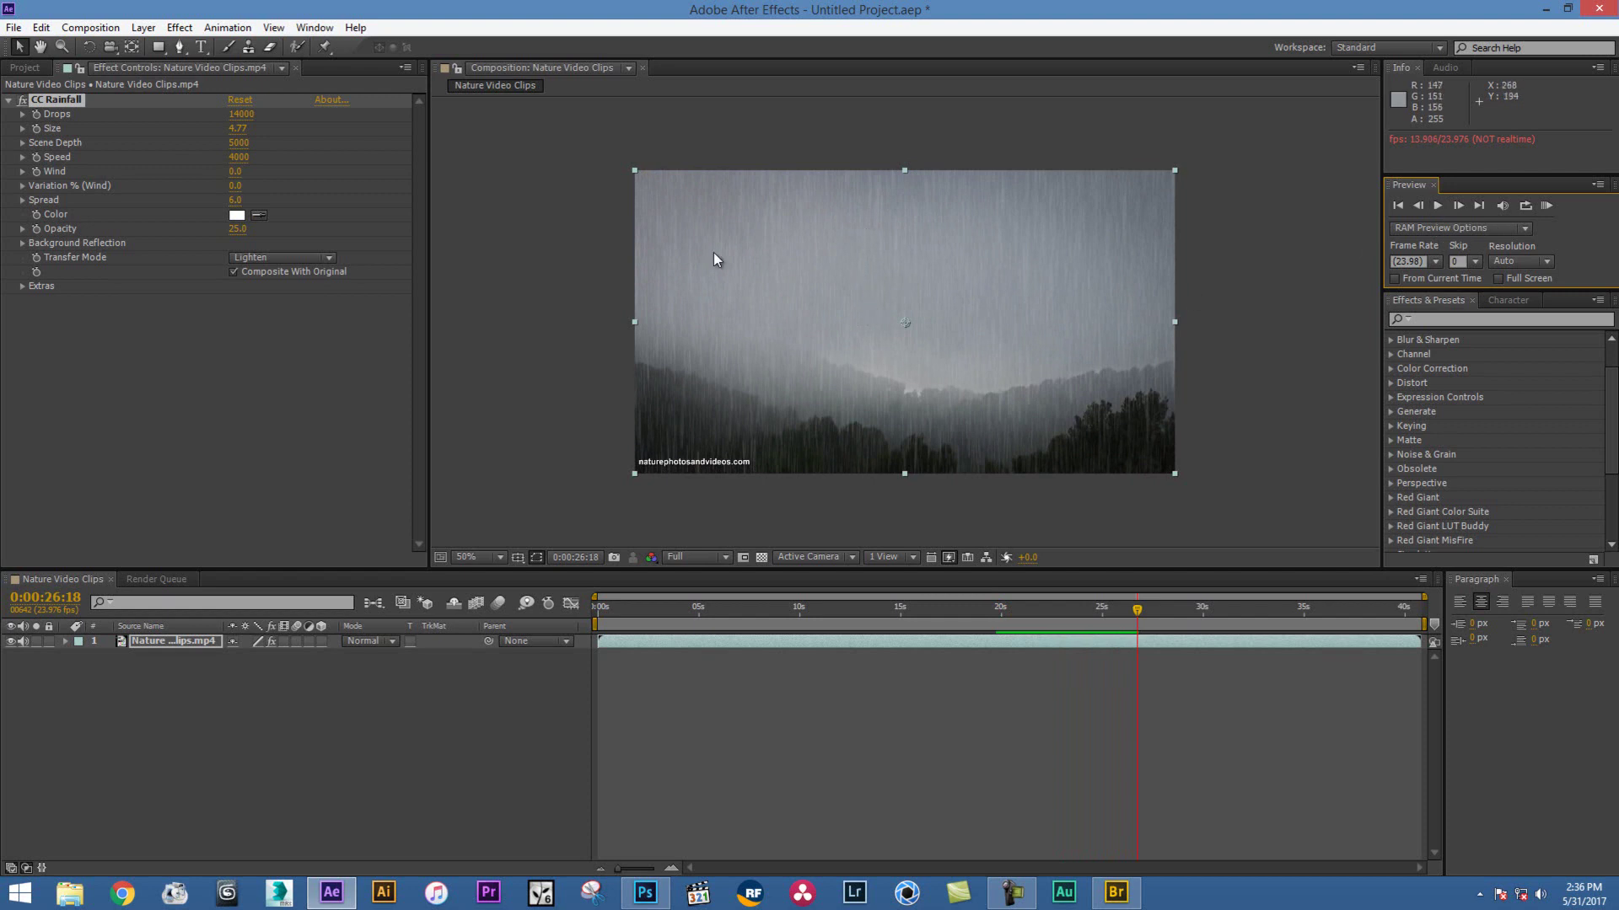
Toggle CC Rainfall off and on to compare, then raise Wind to 1050 and preview
{"action": "left_click", "coordinate": [23, 101]}
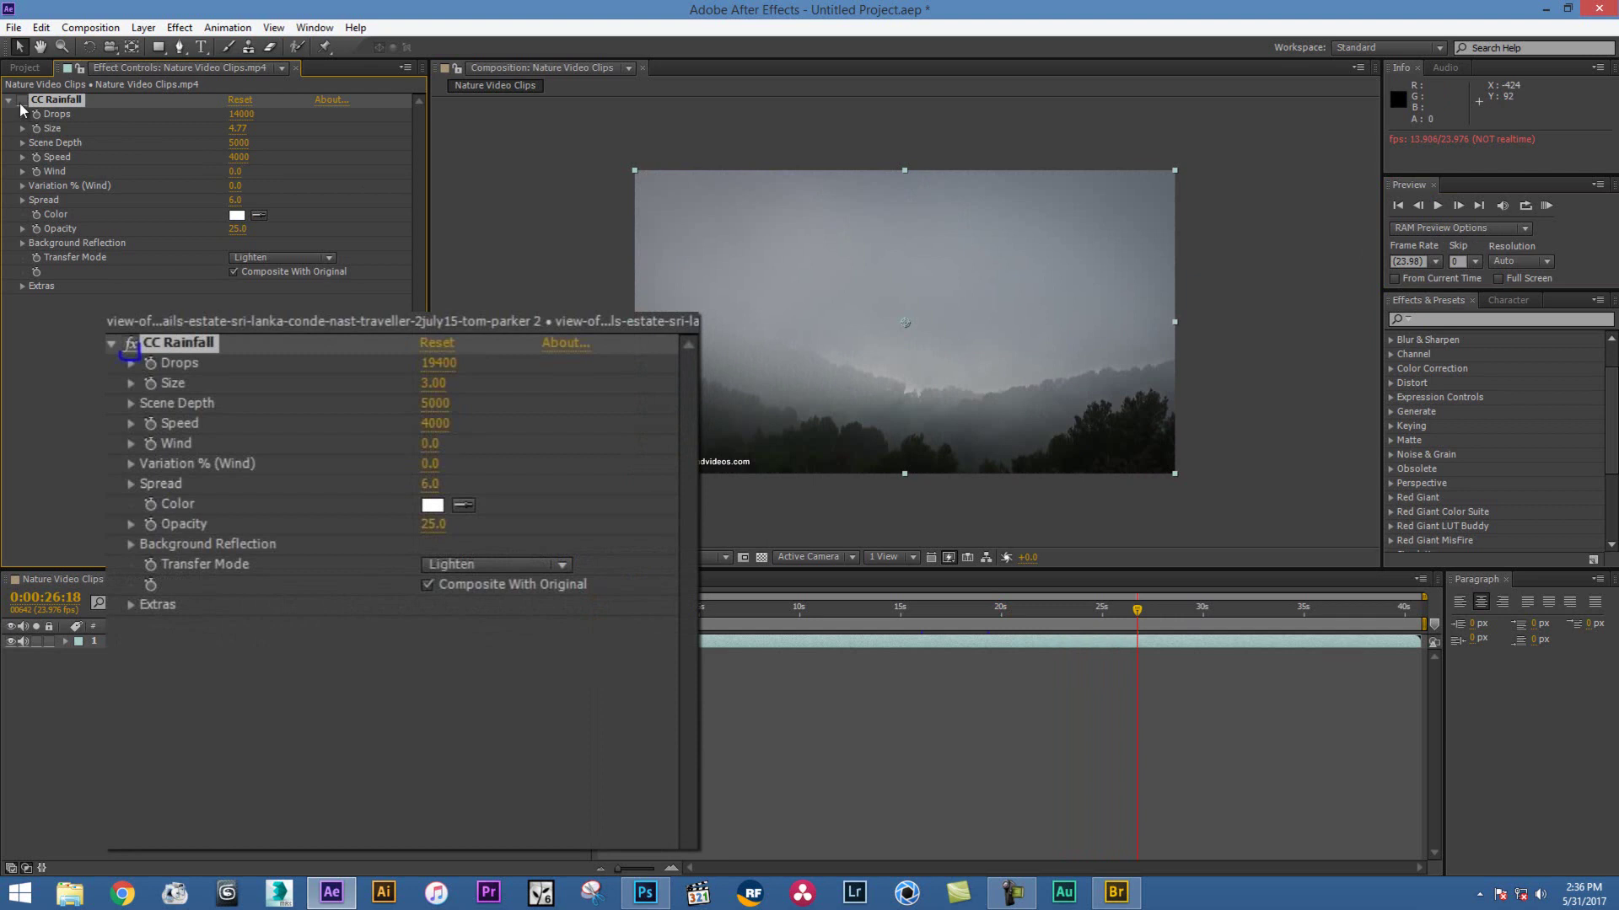
{"action": "left_click", "coordinate": [23, 101]}
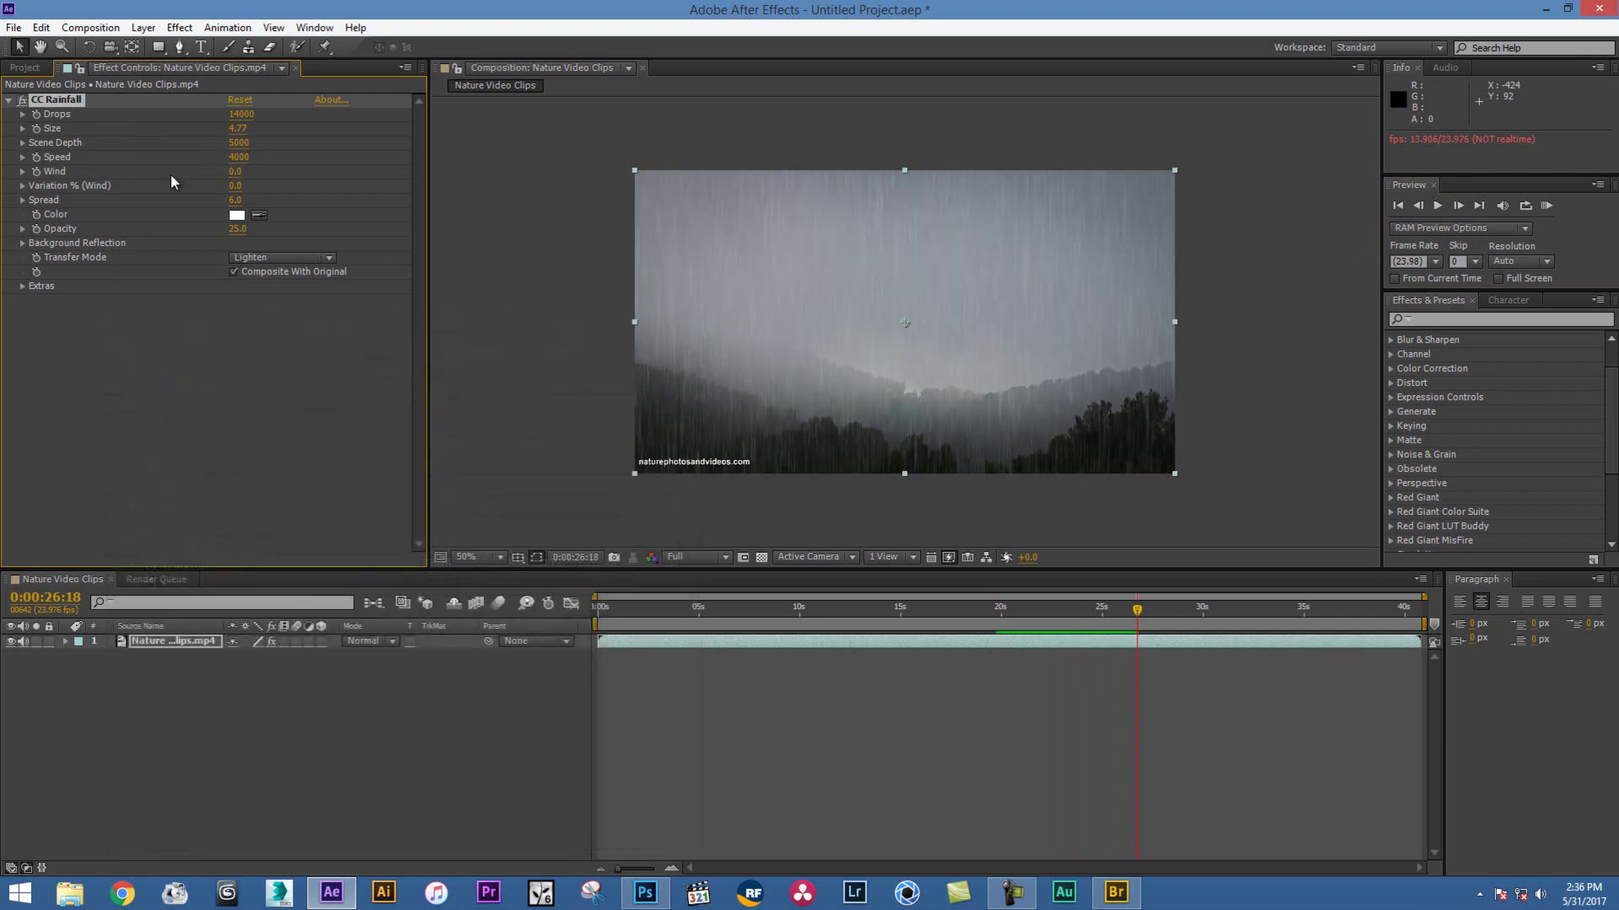
{"action": "left_click_drag", "start_coordinate": [238, 171], "coordinate": [300, 169]}
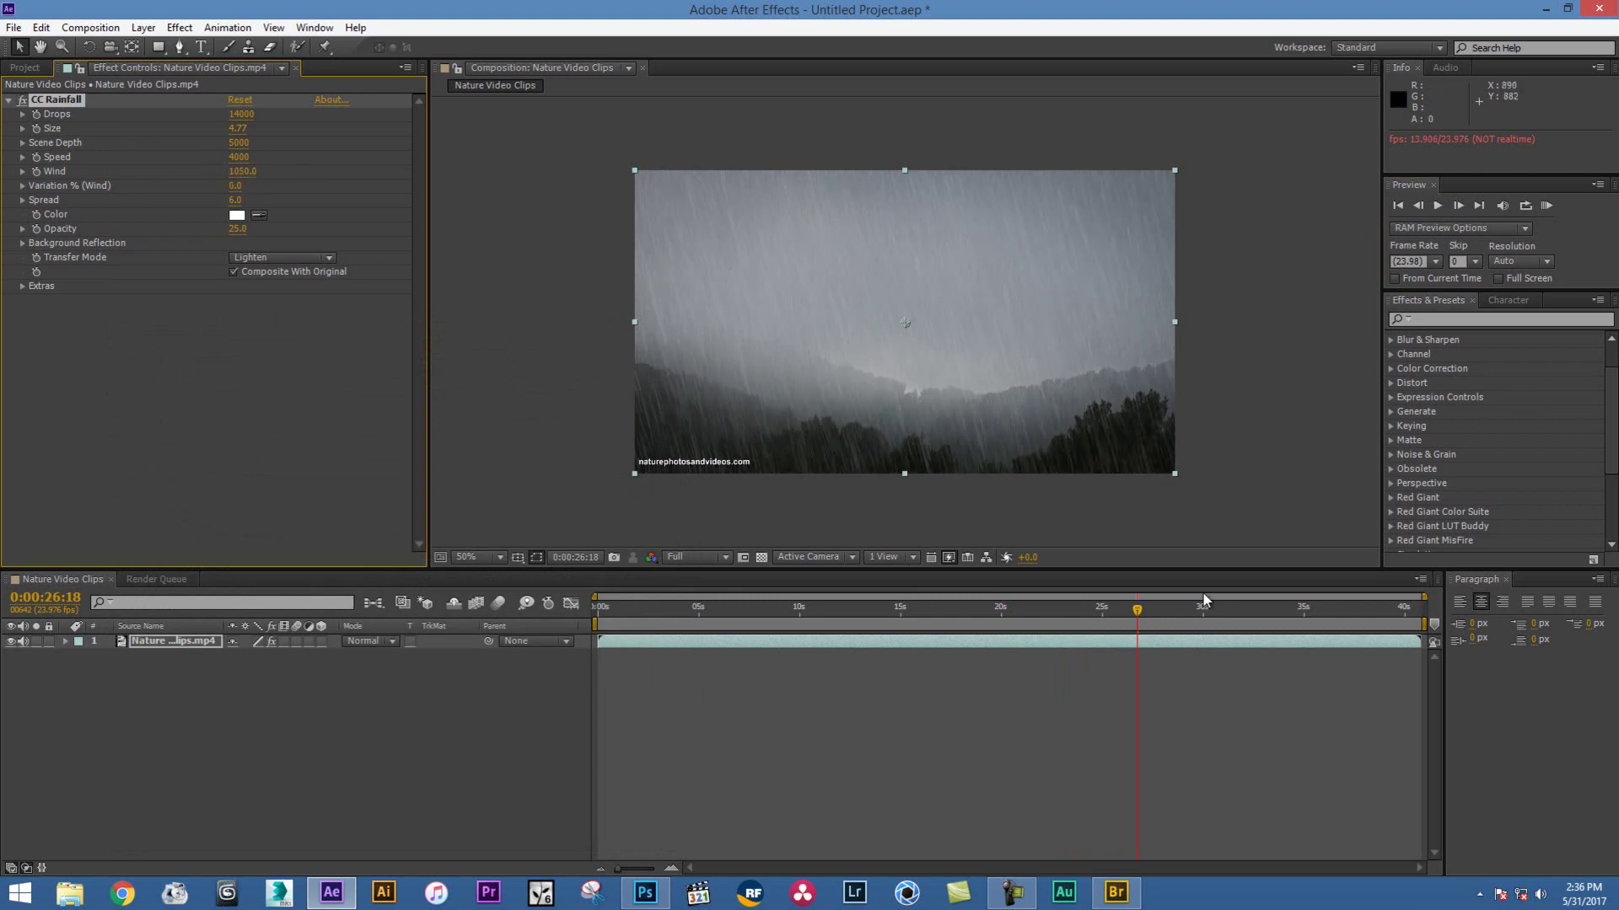
{"action": "left_click", "coordinate": [1436, 207]}
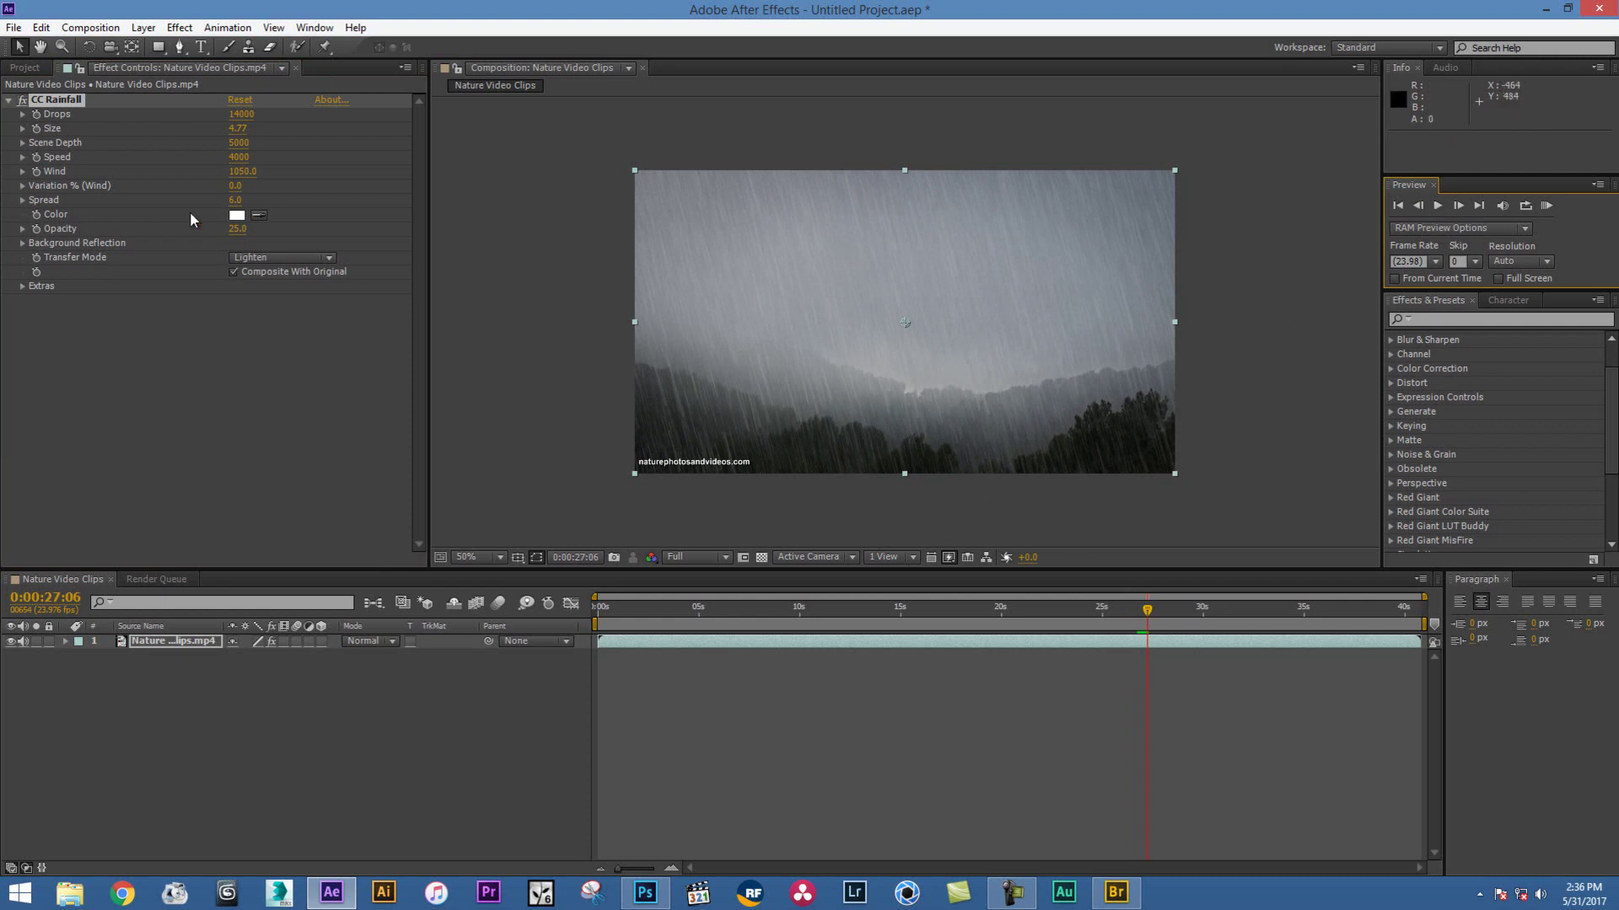
Replace CC Rainfall with CC Snowfall from Effect > Simulation
{"action": "left_click", "coordinate": [58, 101]}
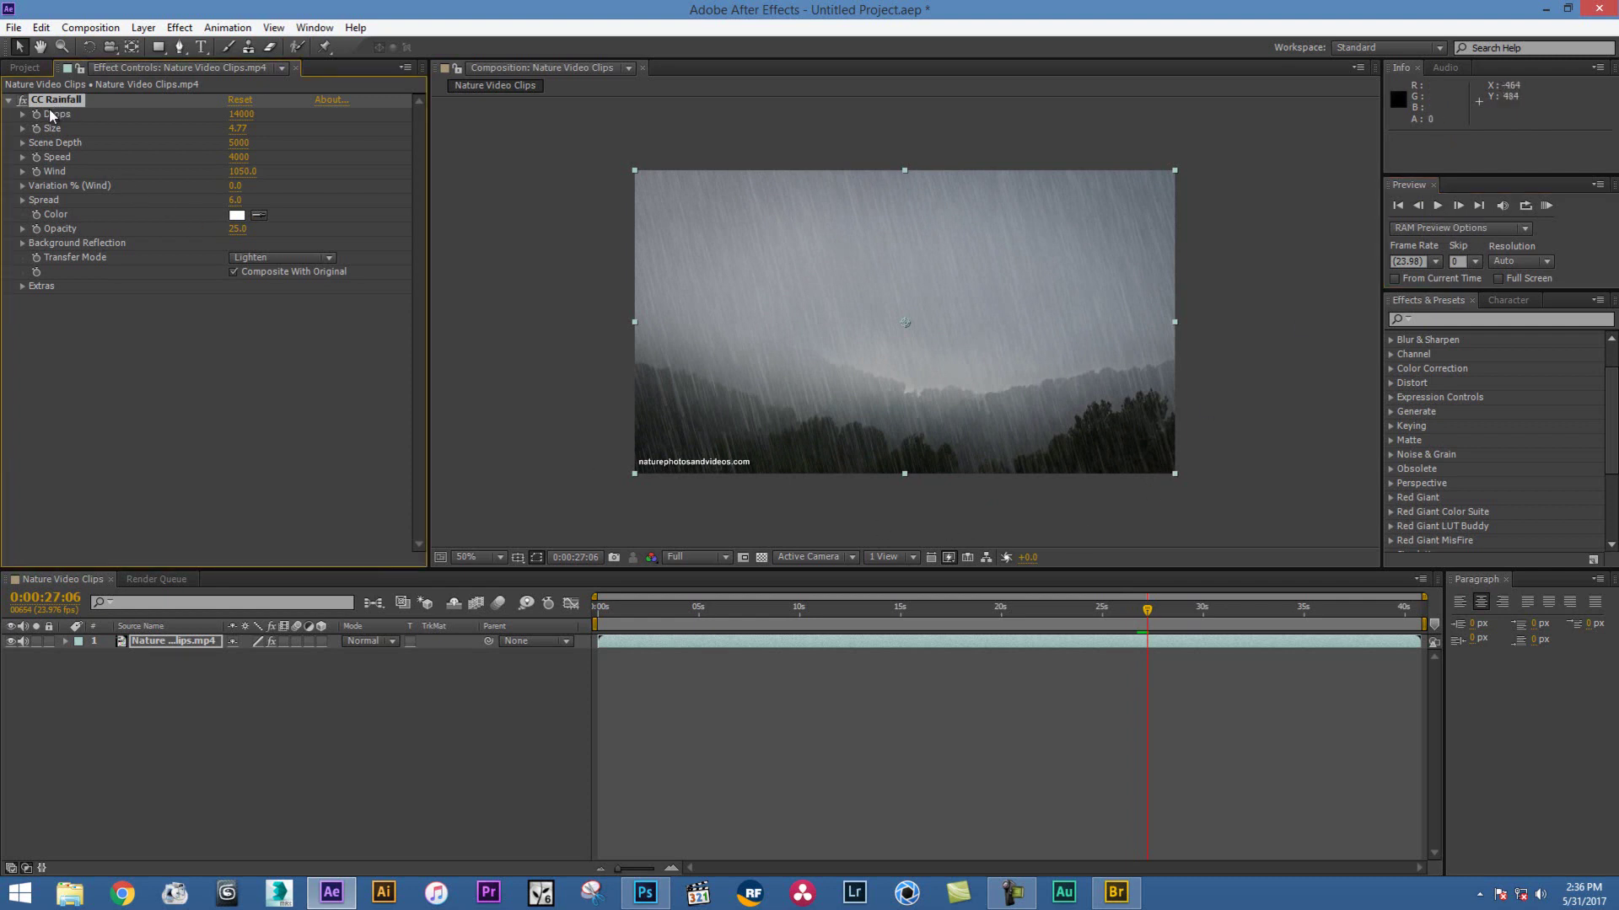
{"action": "key", "text": "Delete"}
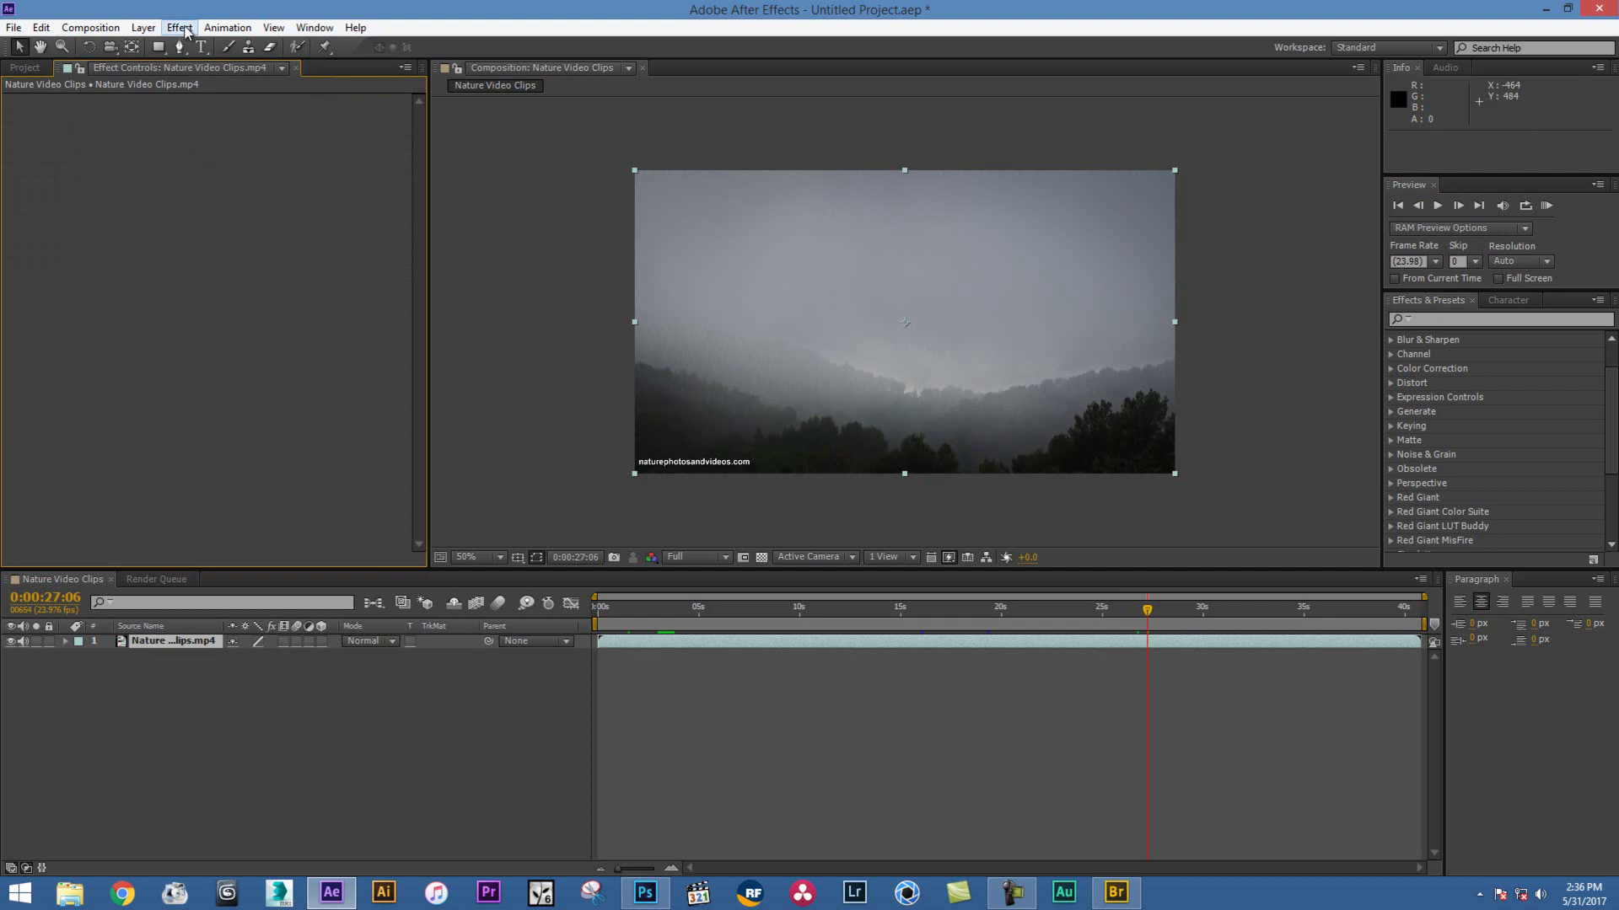
{"action": "left_click", "coordinate": [179, 27]}
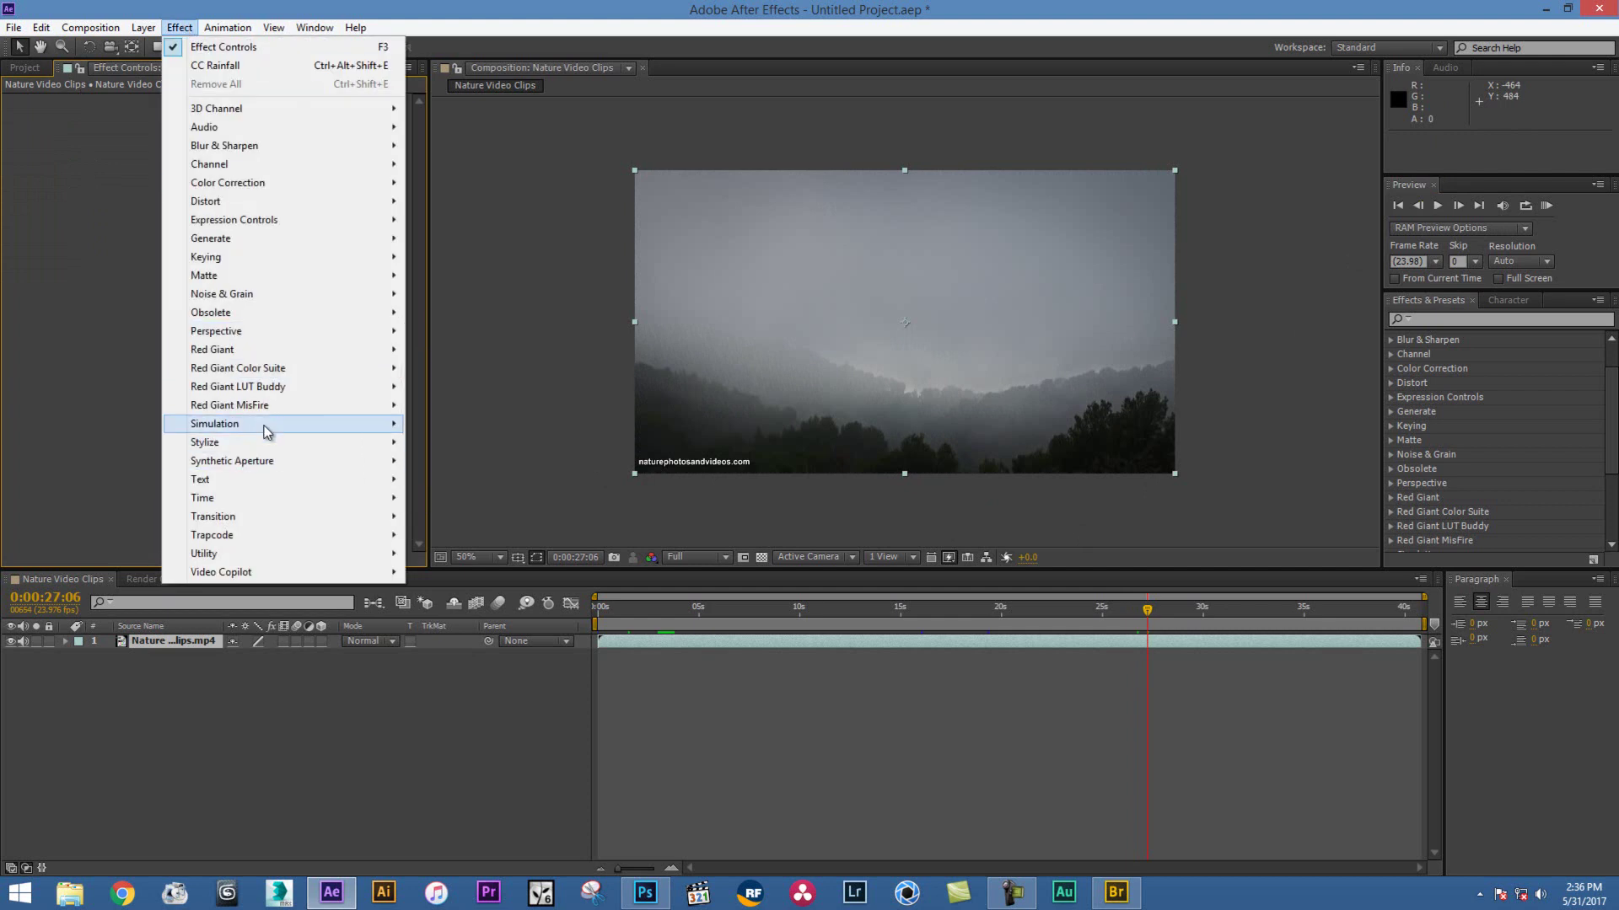
{"action": "mouse_move", "coordinate": [266, 432]}
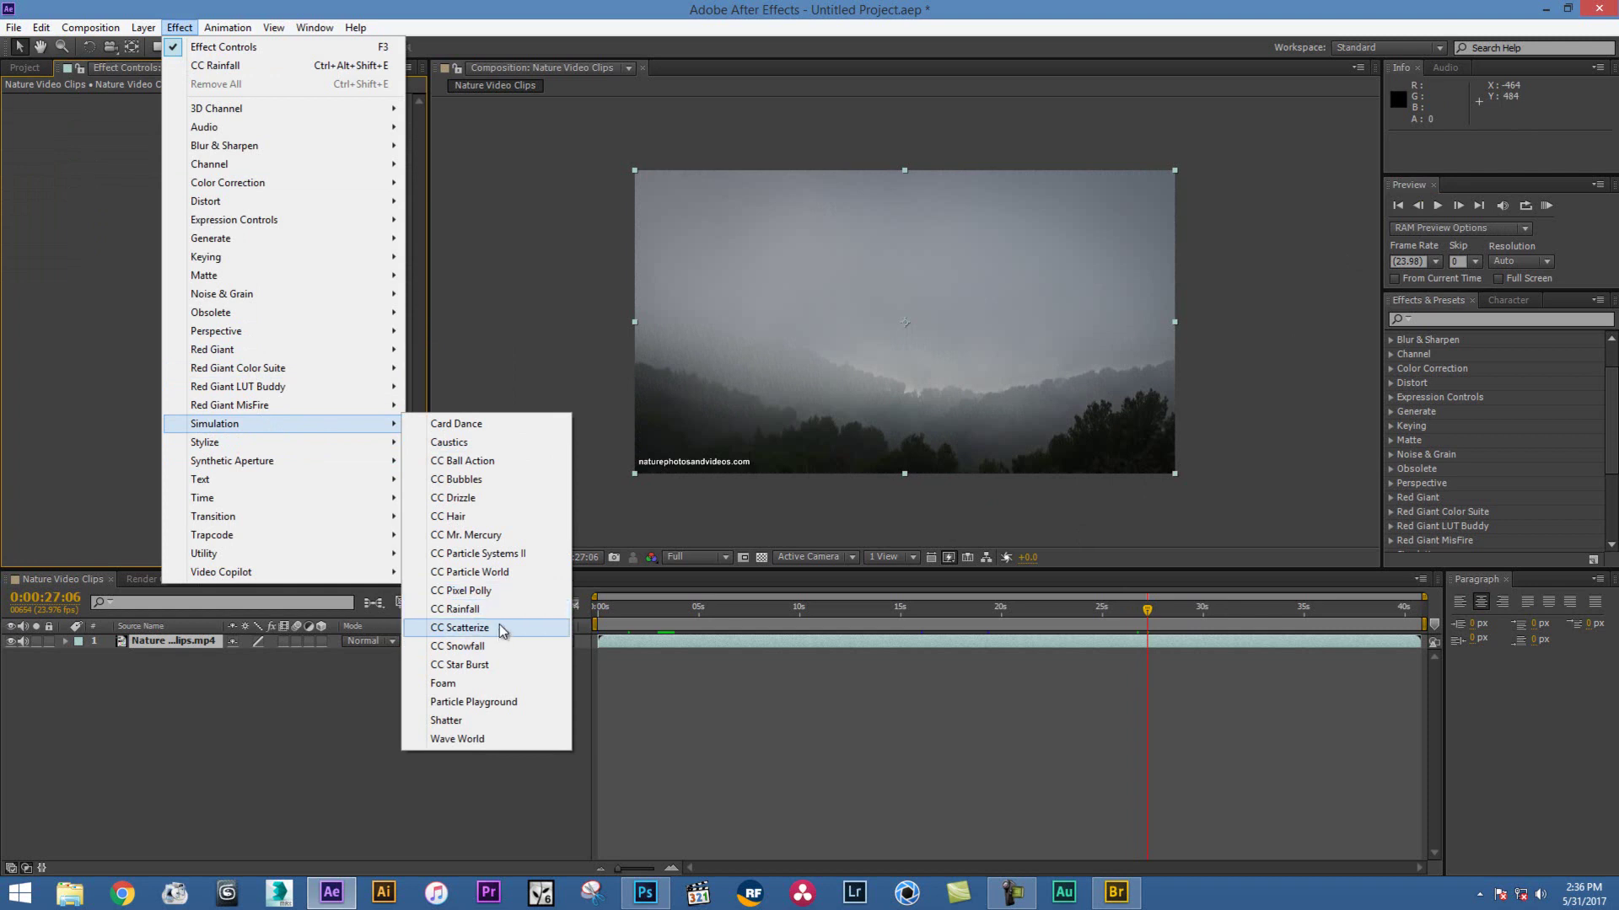
{"action": "left_click", "coordinate": [488, 649]}
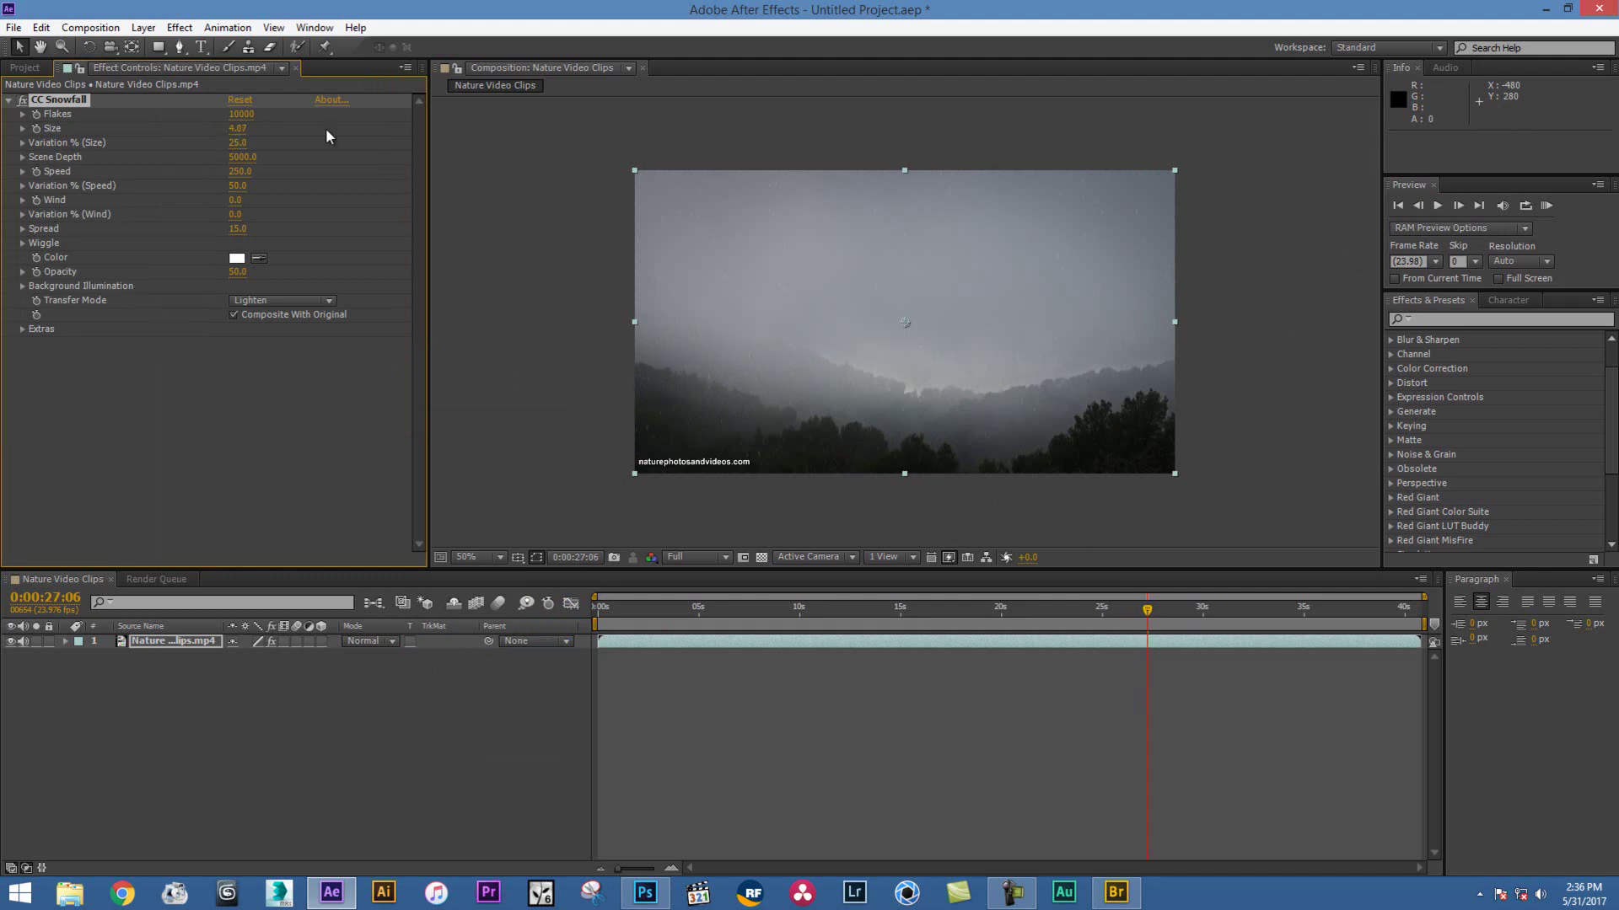
Enlarge the snowflakes to Size 14.82 and preview the snowfall around 0:00:26:12
{"action": "left_click_drag", "start_coordinate": [238, 128], "coordinate": [298, 127]}
{"action": "left_click_drag", "start_coordinate": [1147, 611], "coordinate": [1133, 618]}
{"action": "left_click", "coordinate": [1441, 205]}
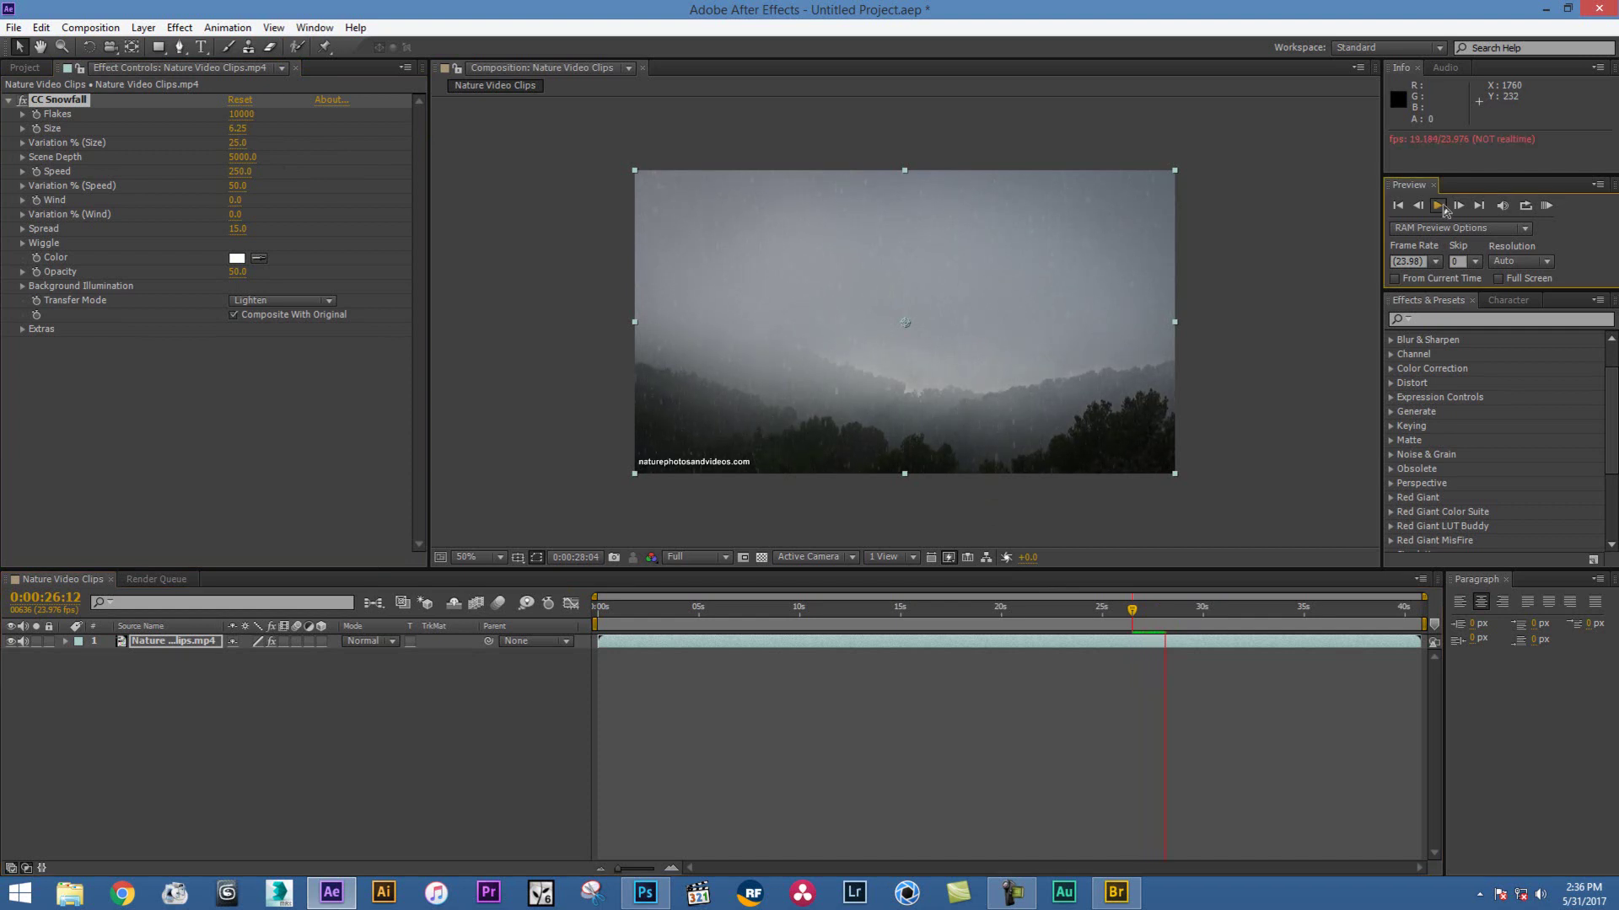
{"action": "left_click", "coordinate": [1441, 206]}
{"action": "left_click_drag", "start_coordinate": [241, 133], "coordinate": [708, 135]}
{"action": "left_click", "coordinate": [1138, 609]}
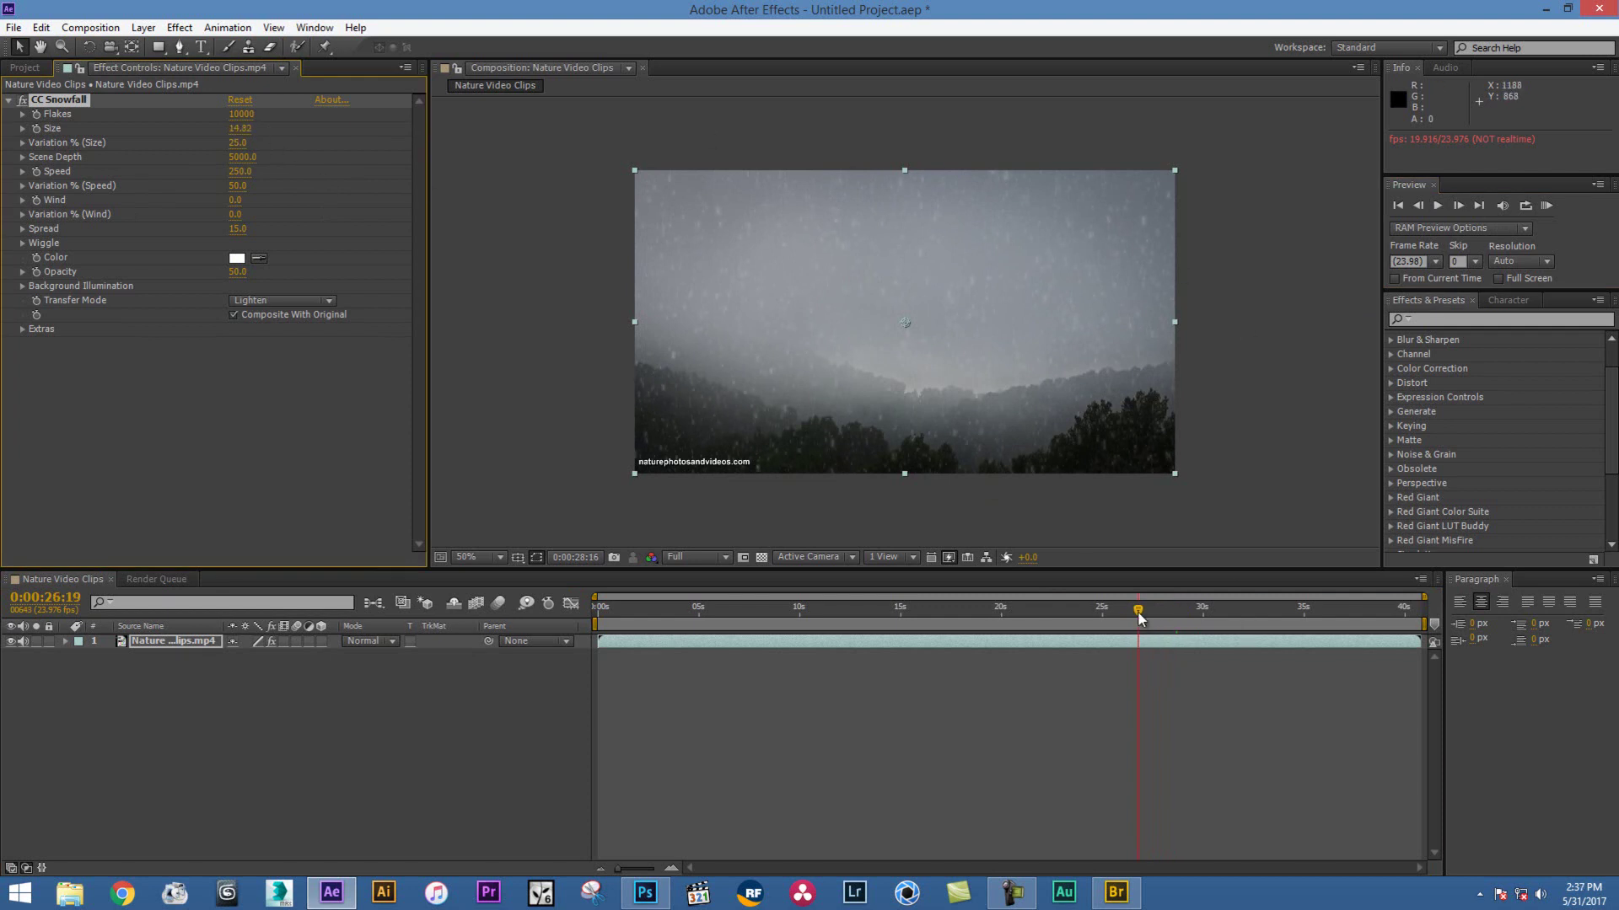
{"action": "left_click", "coordinate": [1438, 207]}
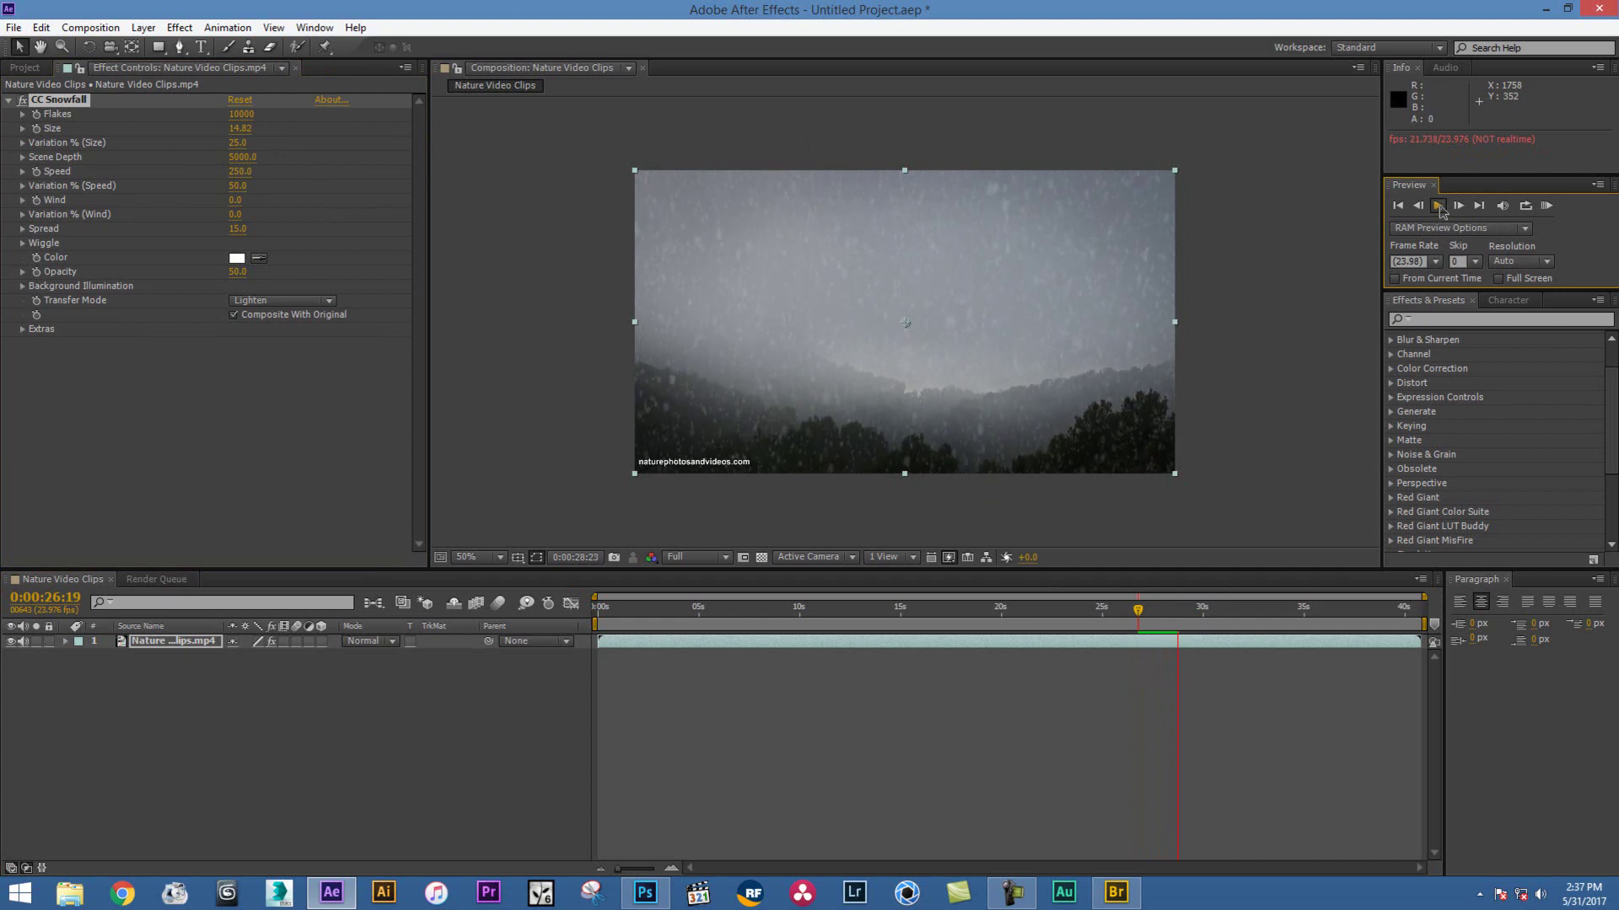
{"action": "left_click", "coordinate": [1439, 207]}
{"action": "right_click", "coordinate": [193, 360]}
{"action": "left_click", "coordinate": [140, 429]}
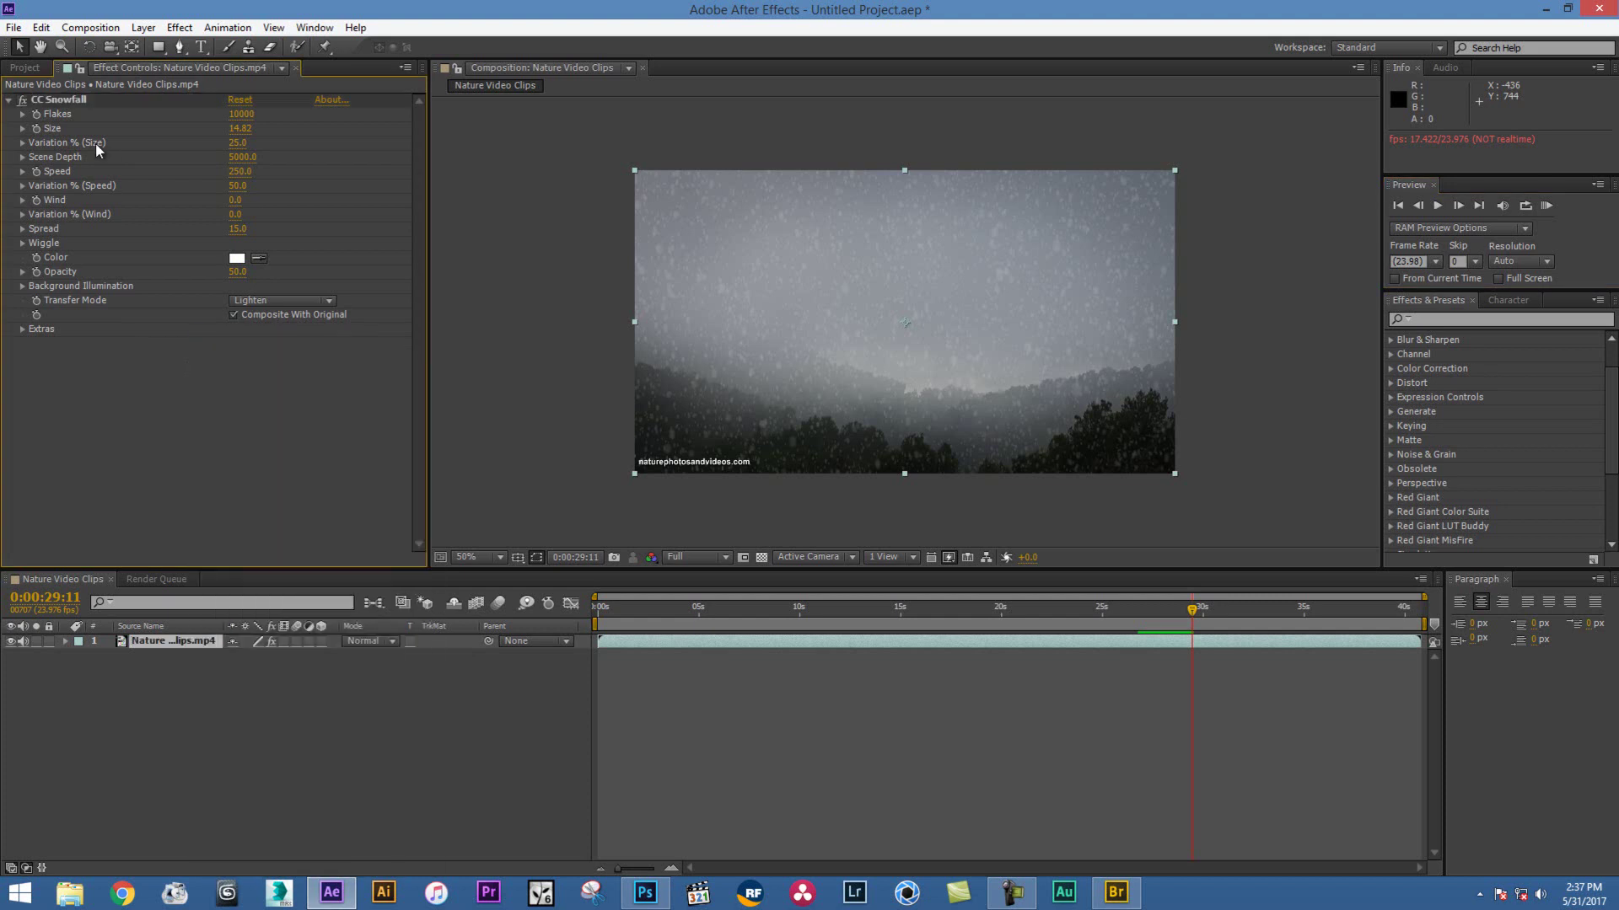
{"action": "left_click", "coordinate": [59, 99]}
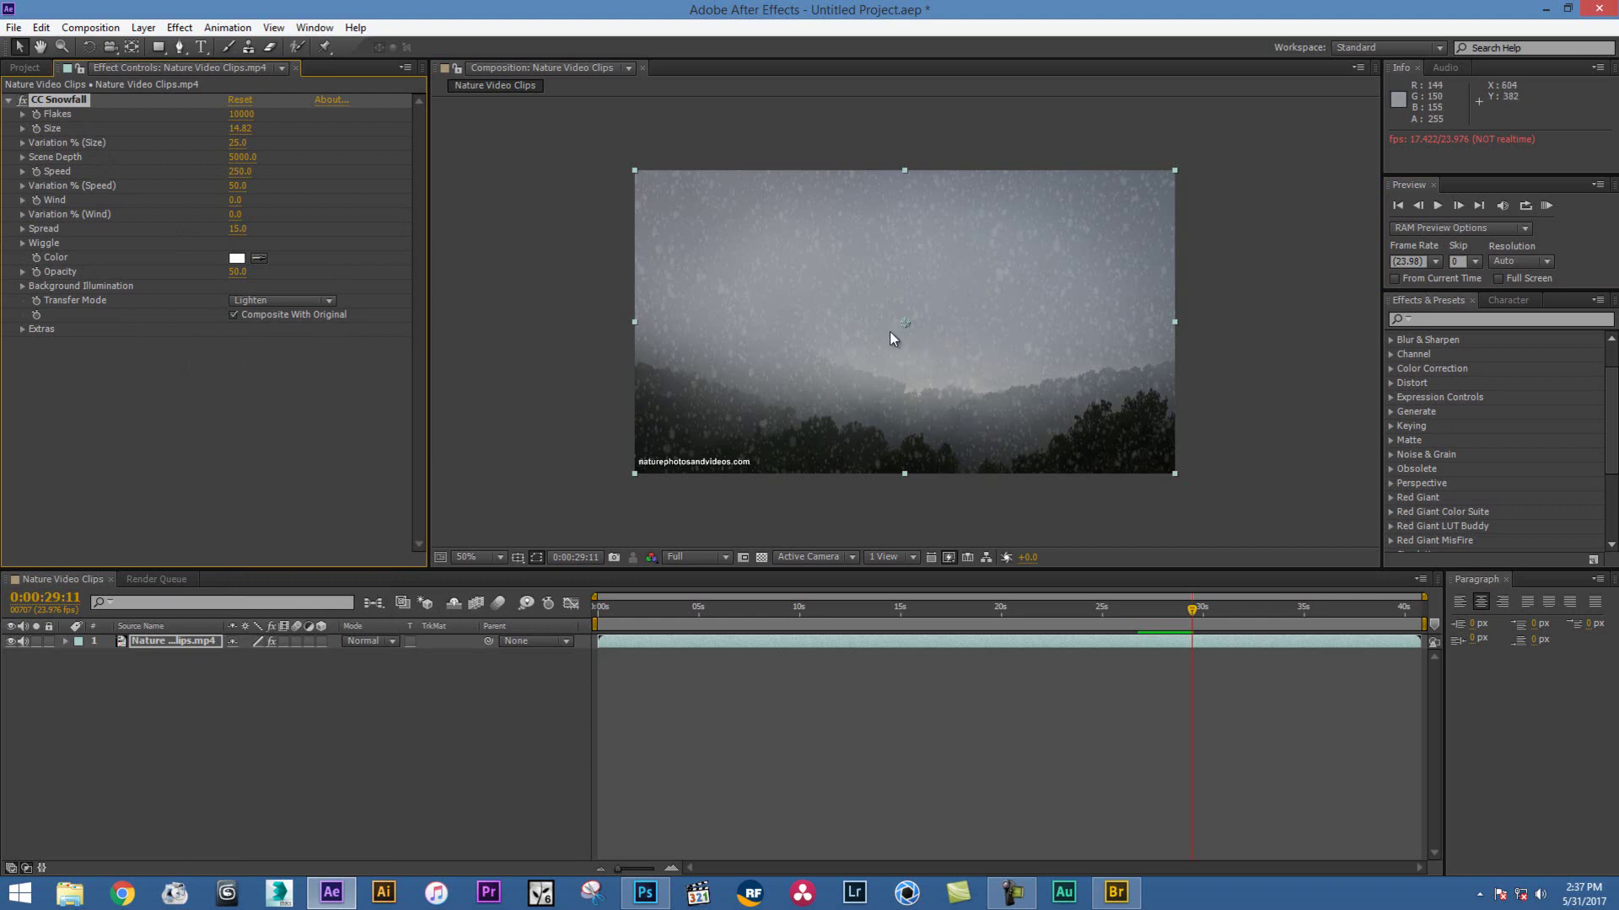
Delete the CC Snowfall effect from the clip
{"action": "left_click", "coordinate": [154, 378]}
{"action": "left_click", "coordinate": [71, 98]}
{"action": "key", "text": "Delete"}
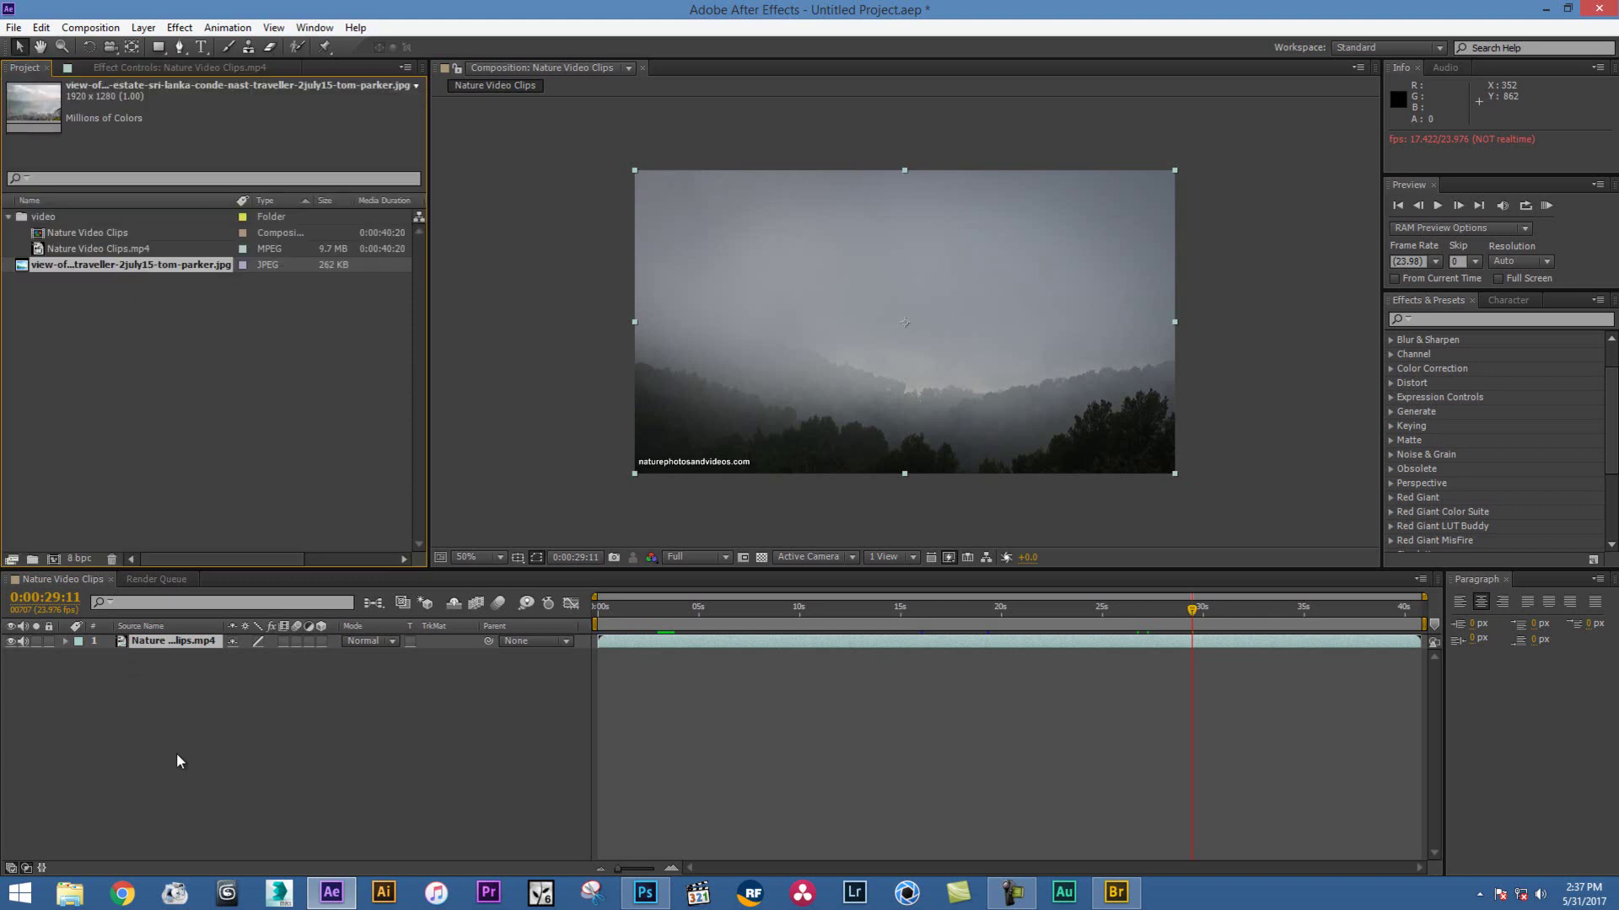
Play the sunset footage from 0:00:05:15, stopping at 0:00:07:13
{"action": "mouse_move", "coordinate": [674, 621]}
{"action": "left_mouse_down"}
{"action": "mouse_move", "coordinate": [564, 620]}
{"action": "mouse_move", "coordinate": [722, 642]}
{"action": "left_mouse_up"}
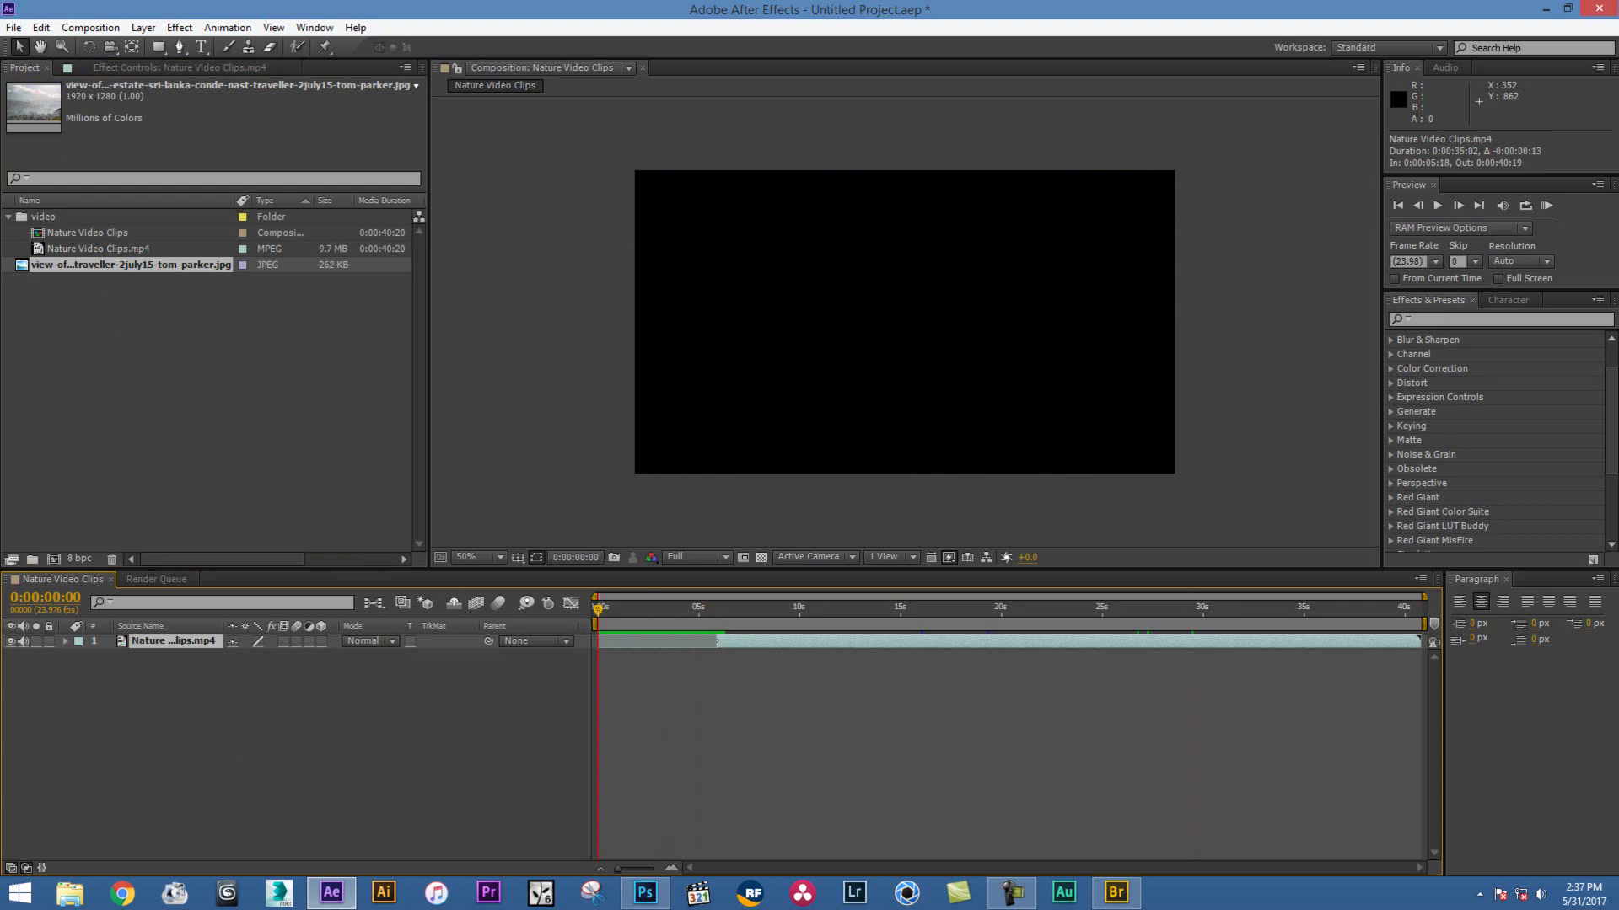
{"action": "left_click", "coordinate": [710, 612]}
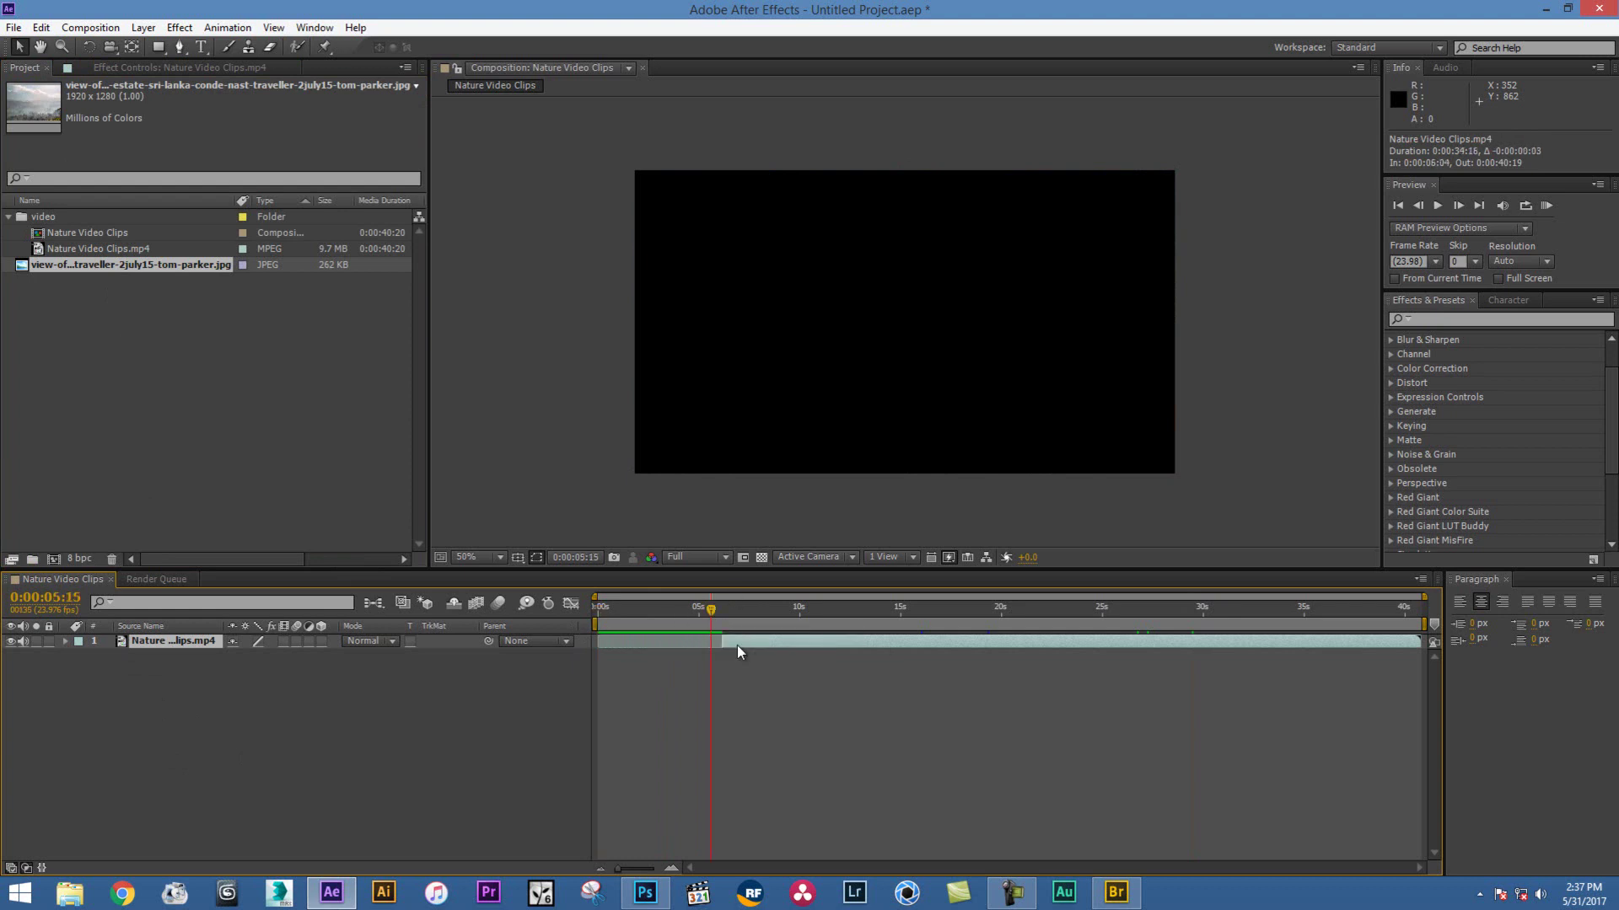
{"action": "left_click", "coordinate": [1437, 206]}
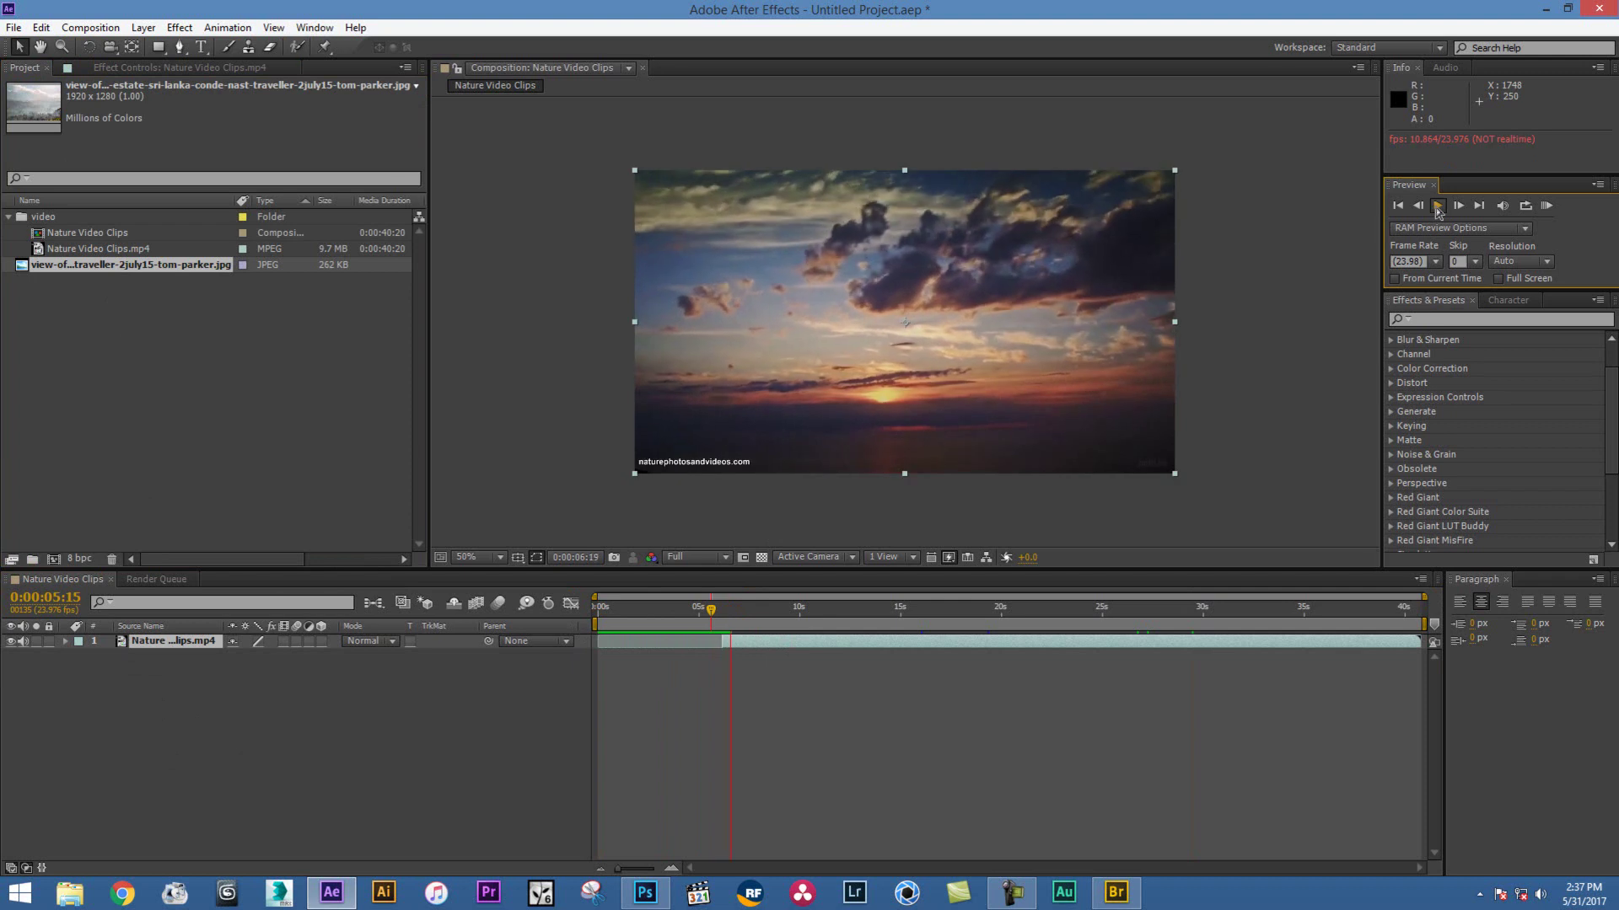
{"action": "left_click", "coordinate": [745, 641]}
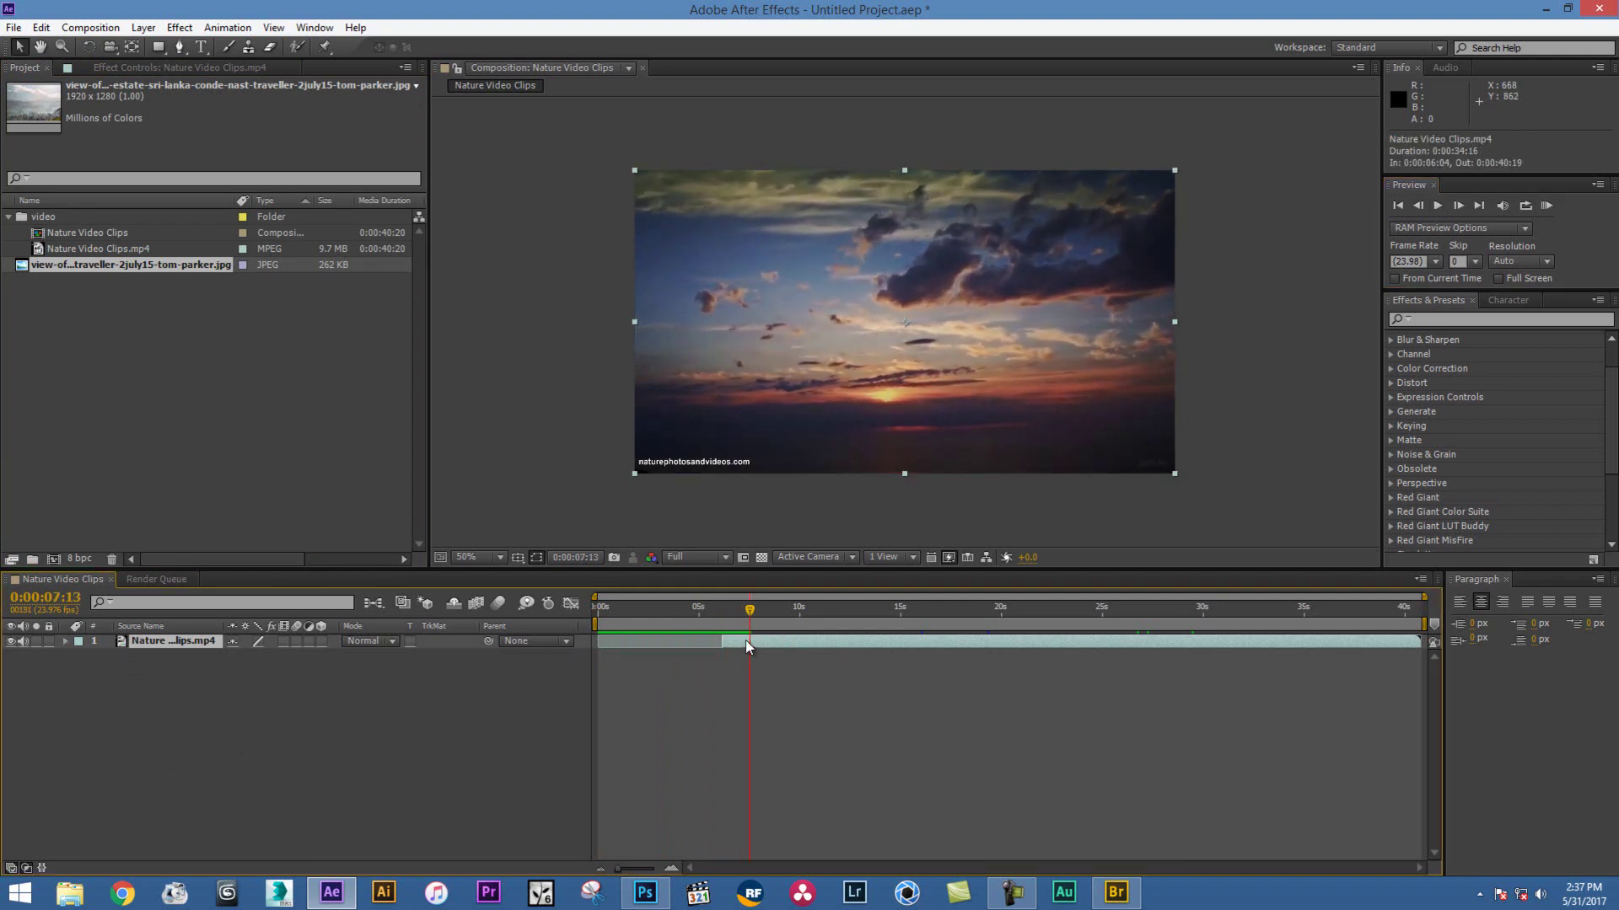
Browse the clip layer's right-click menu and the Effect menu
{"action": "right_click", "coordinate": [745, 640]}
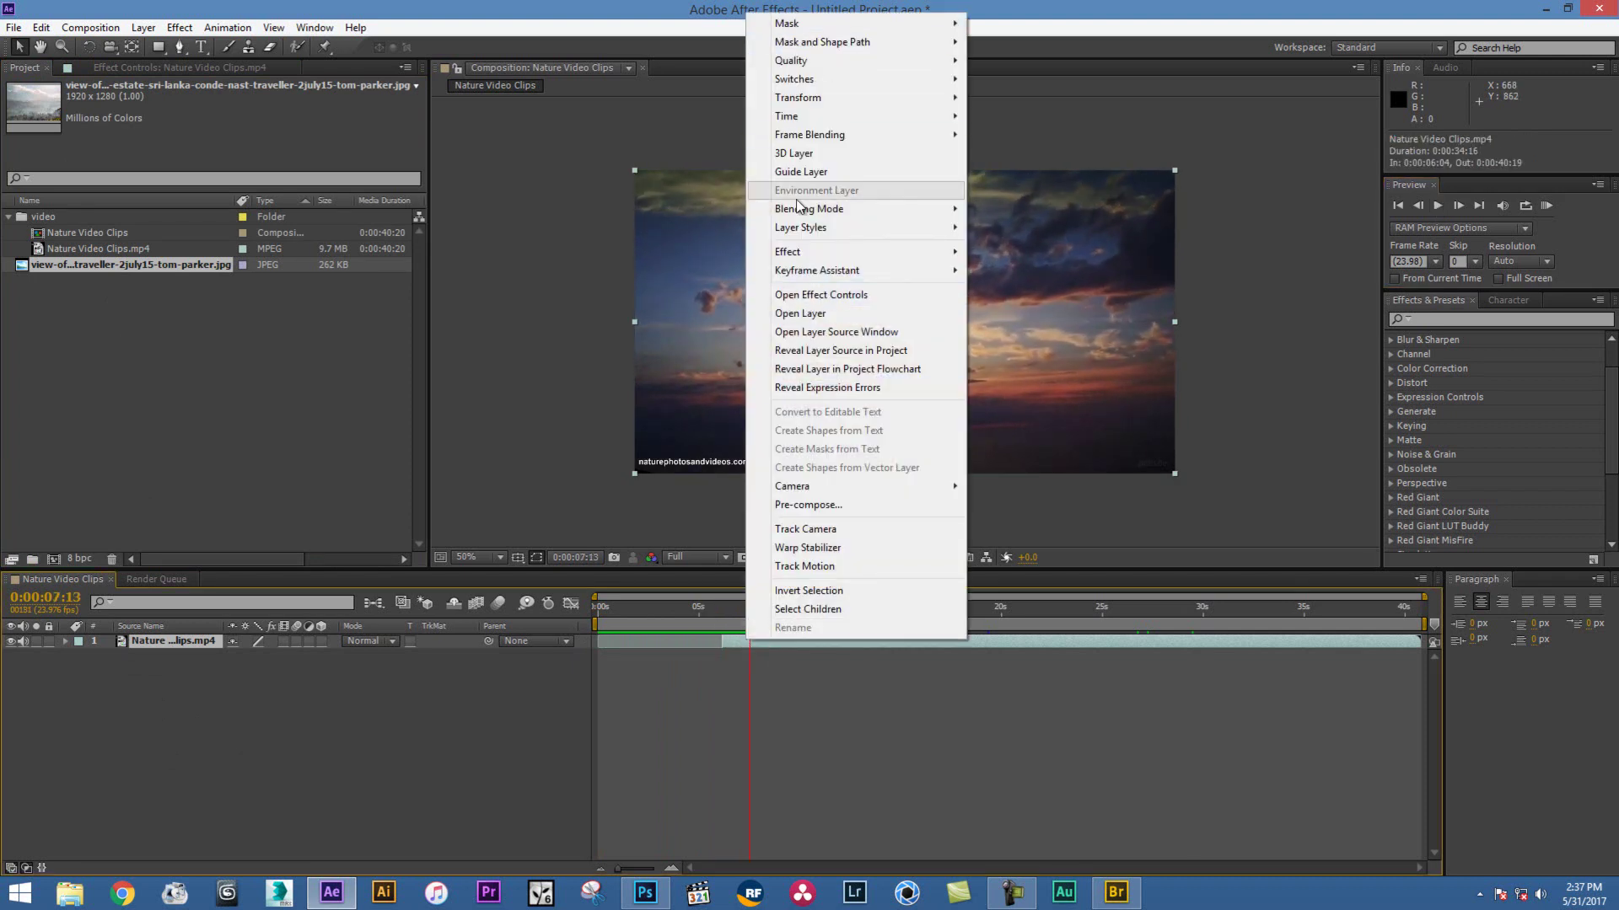
{"action": "mouse_move", "coordinate": [799, 253]}
{"action": "mouse_move", "coordinate": [1078, 649]}
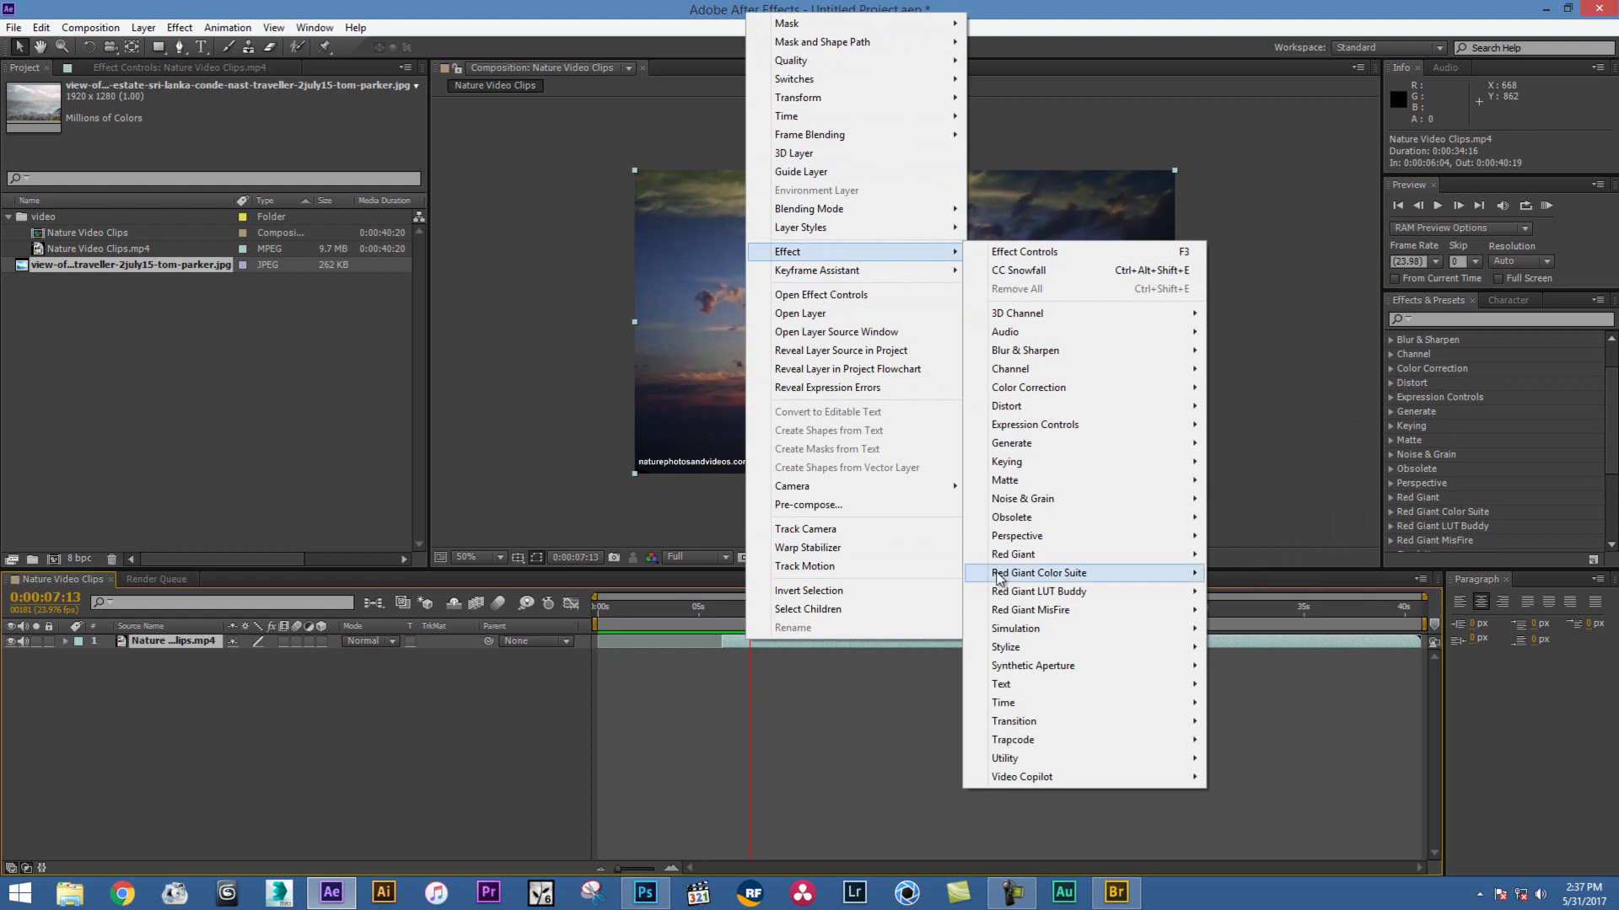
{"action": "left_click", "coordinate": [179, 32]}
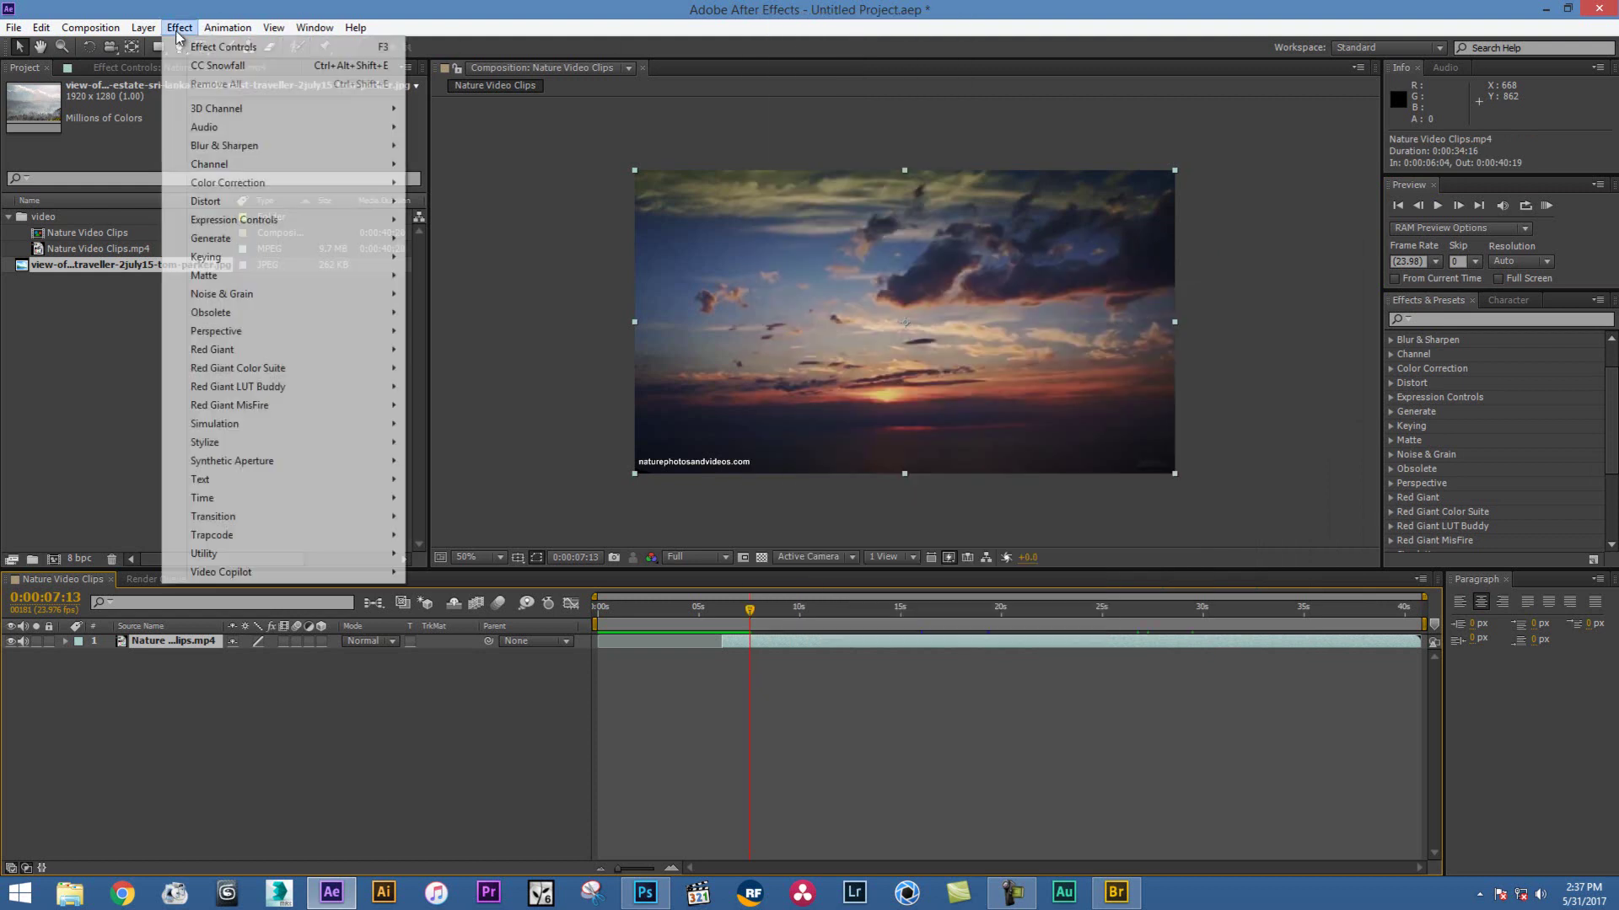
Reopen the layer's context menu and reveal its Time submenu with Time Stretch and Freeze Frame
{"action": "right_click", "coordinate": [815, 645]}
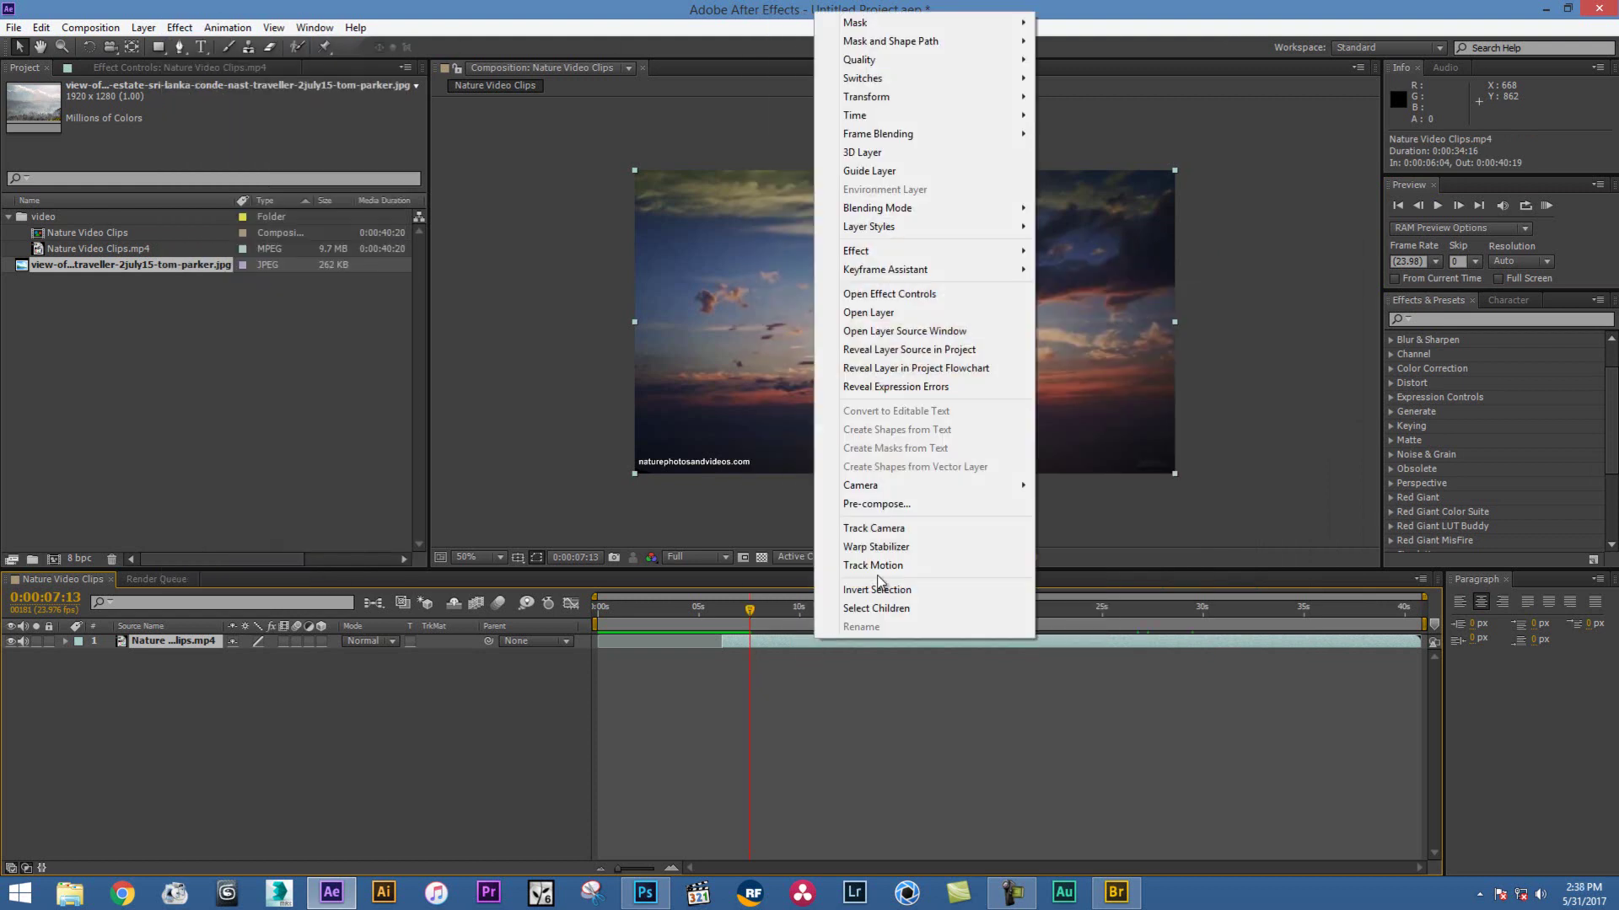
{"action": "mouse_move", "coordinate": [933, 253]}
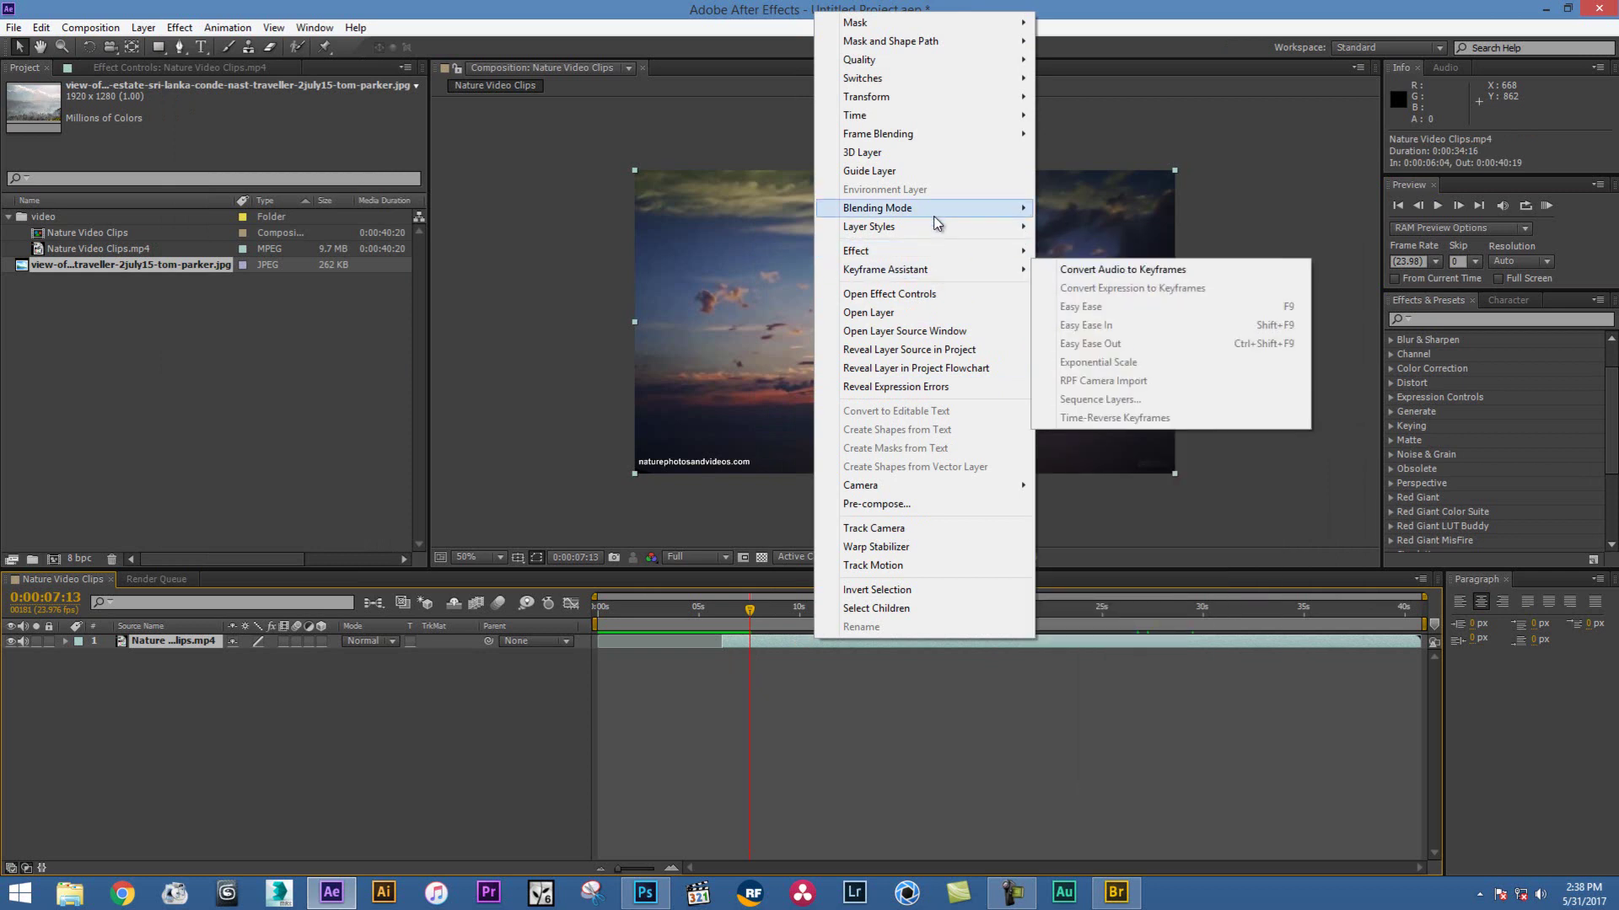
{"action": "mouse_move", "coordinate": [920, 138]}
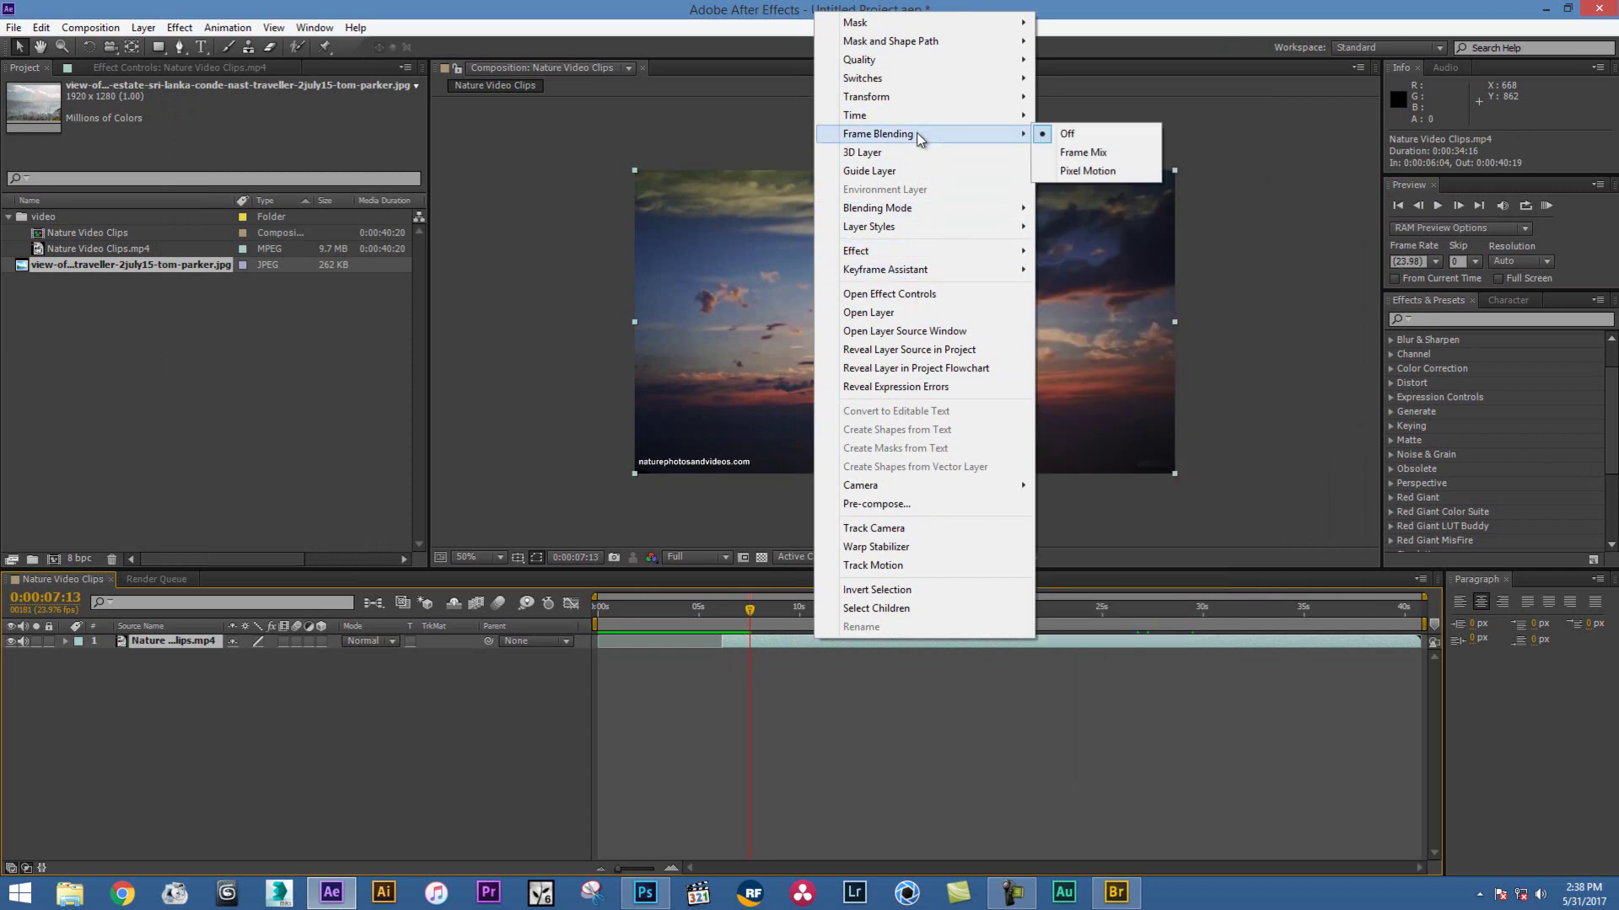
{"action": "mouse_move", "coordinate": [923, 79]}
{"action": "key", "text": "Right"}
{"action": "key", "text": "Down"}
{"action": "key", "text": "Down"}
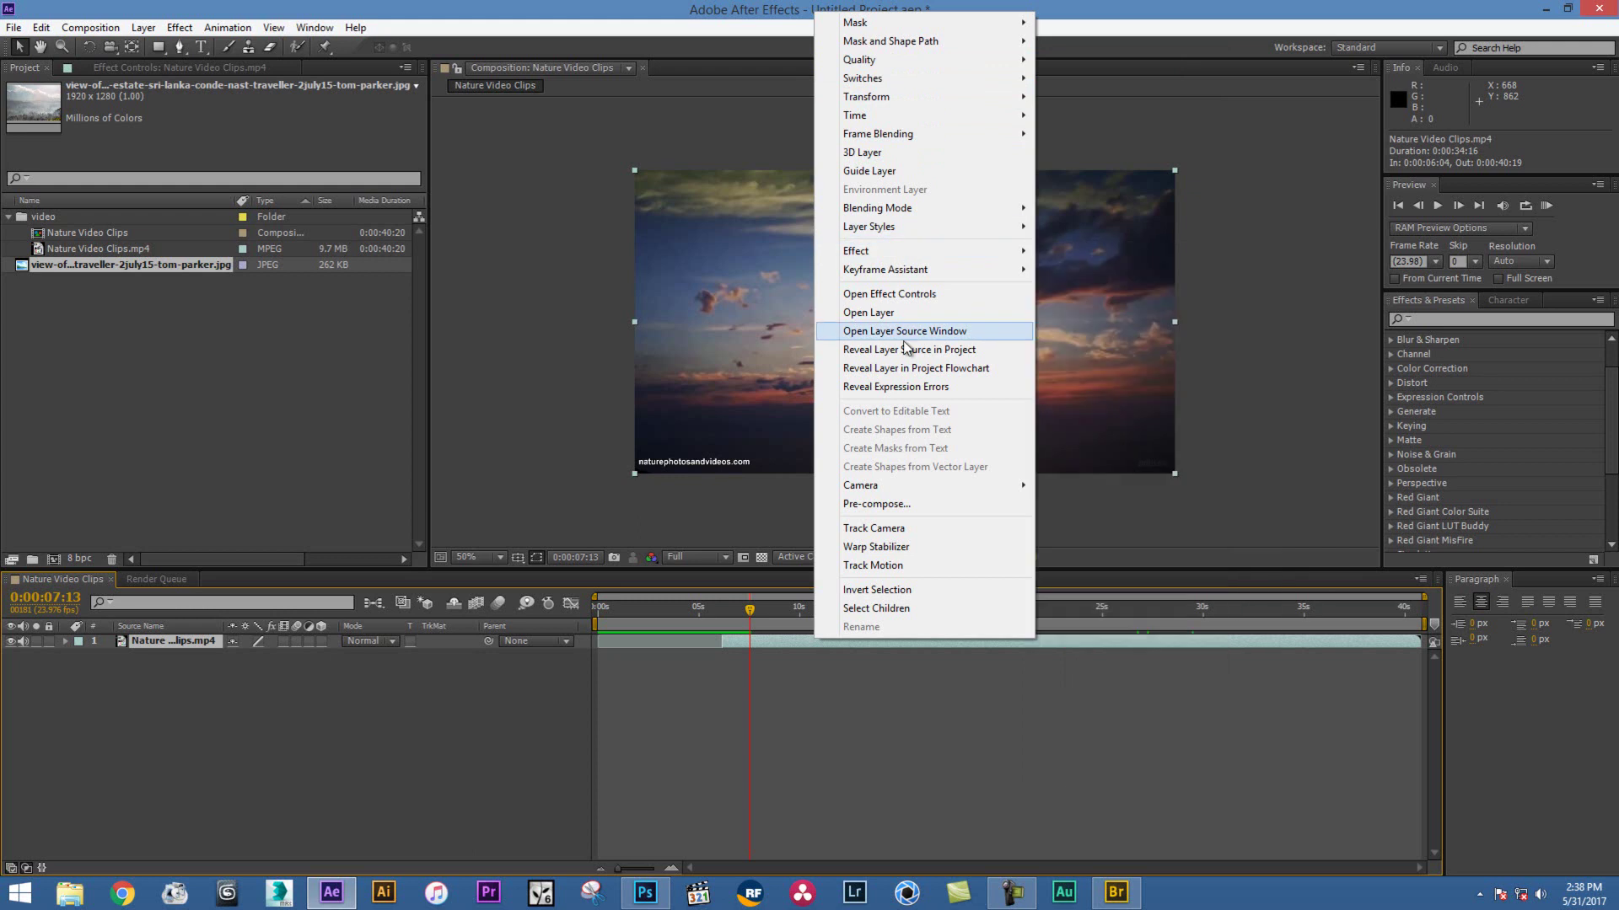
{"action": "mouse_move", "coordinate": [907, 489]}
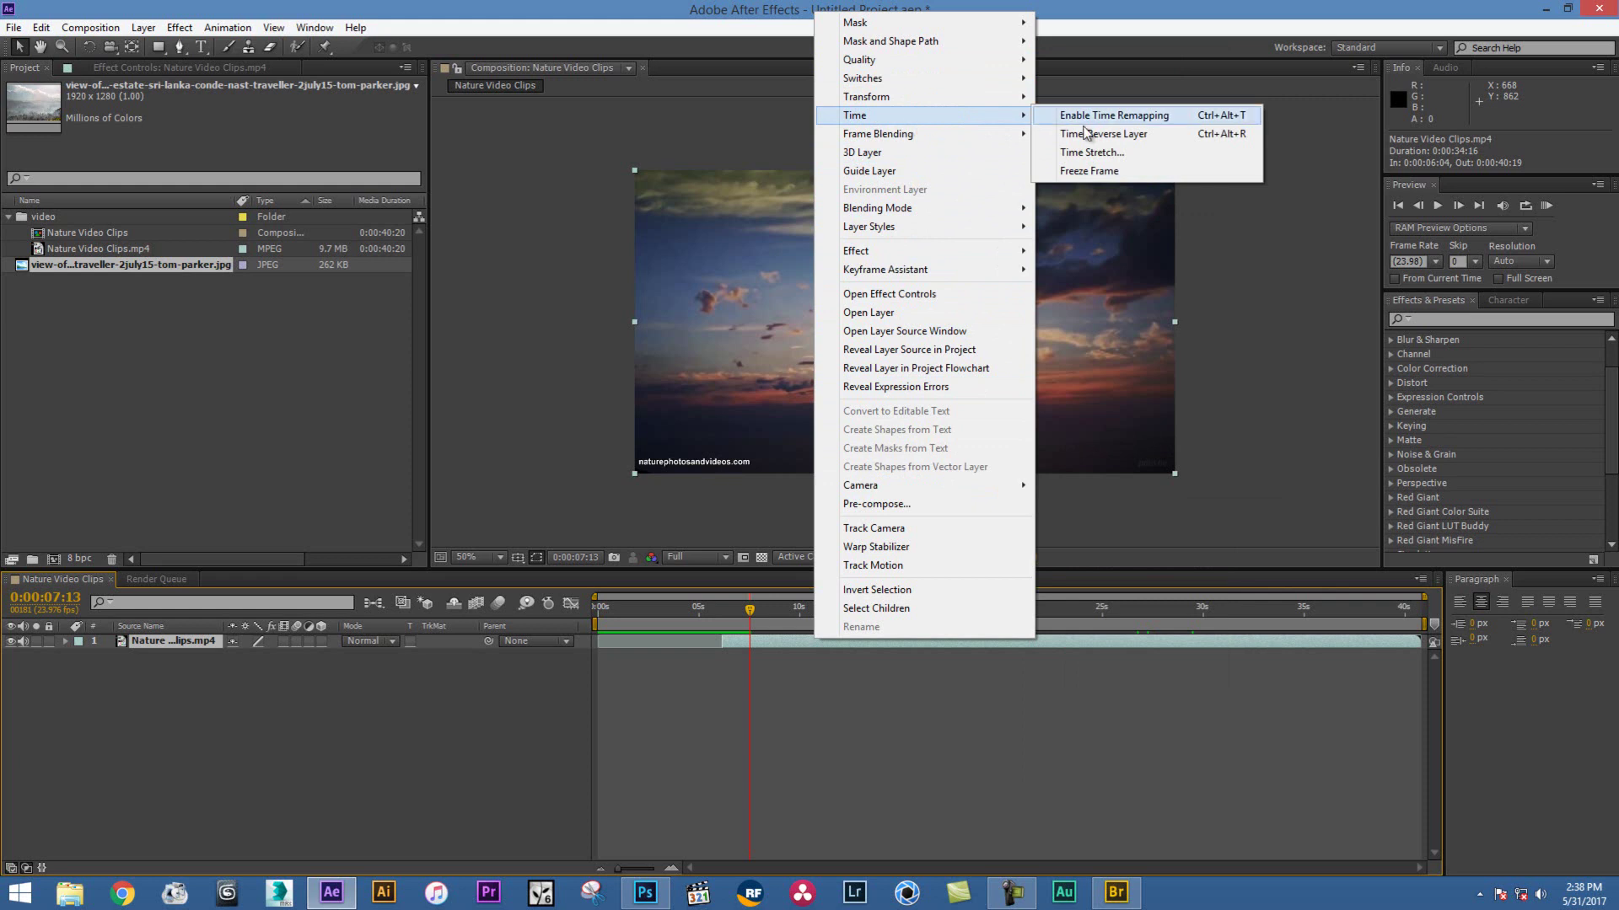
Set the sunset clip's Time Stretch factor to 50%
{"action": "left_click", "coordinate": [1090, 152]}
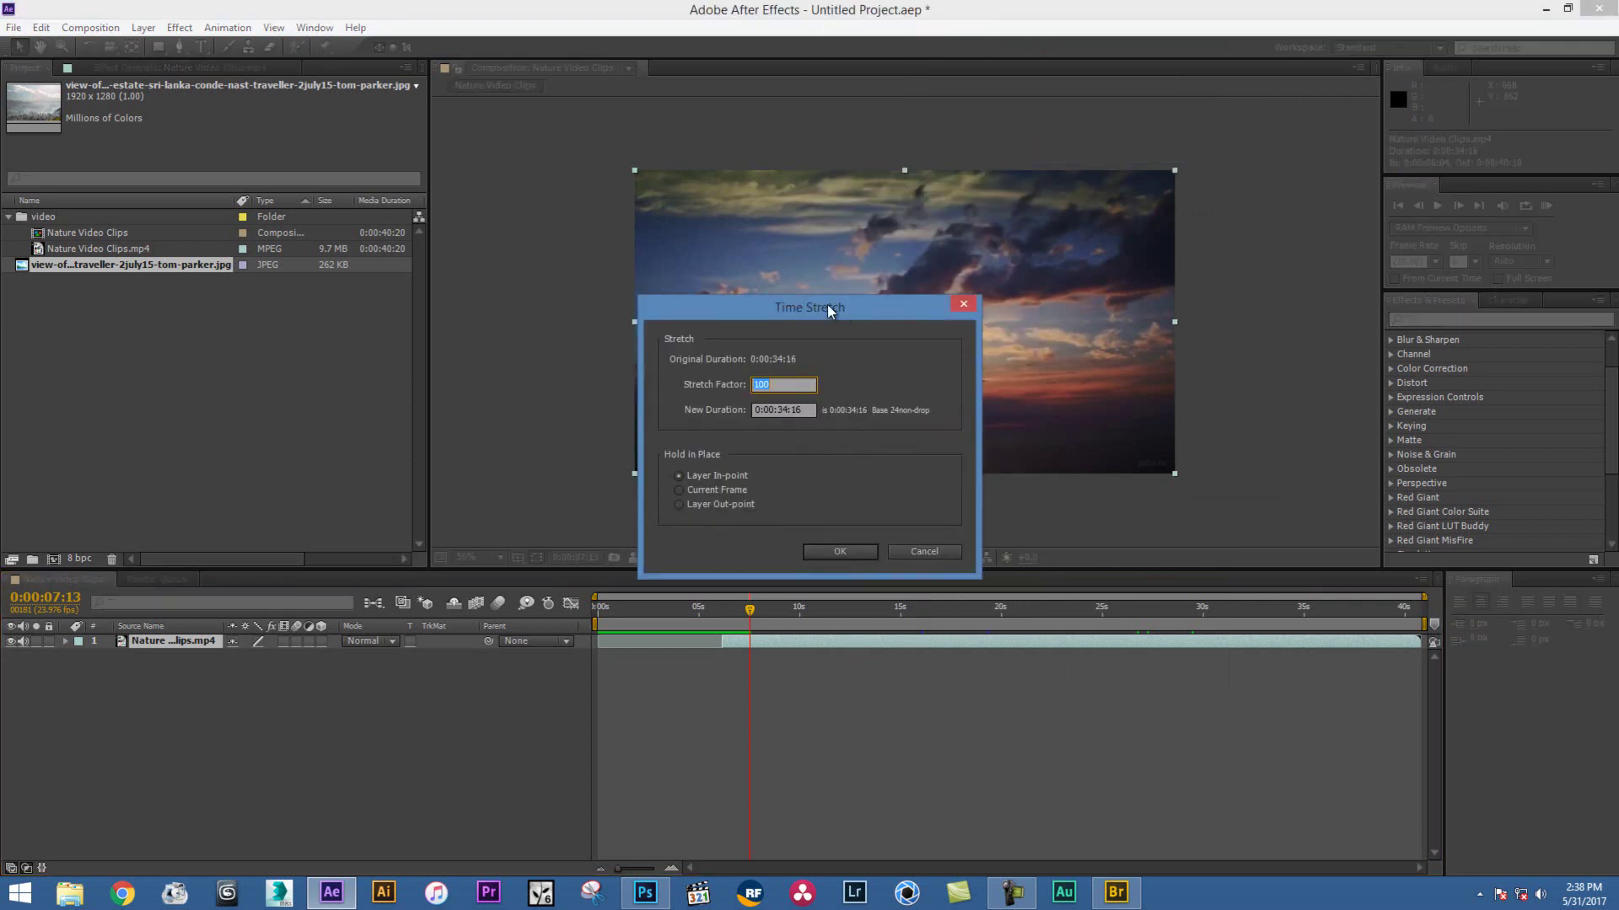
{"action": "left_click_drag", "start_coordinate": [827, 306], "coordinate": [436, 224]}
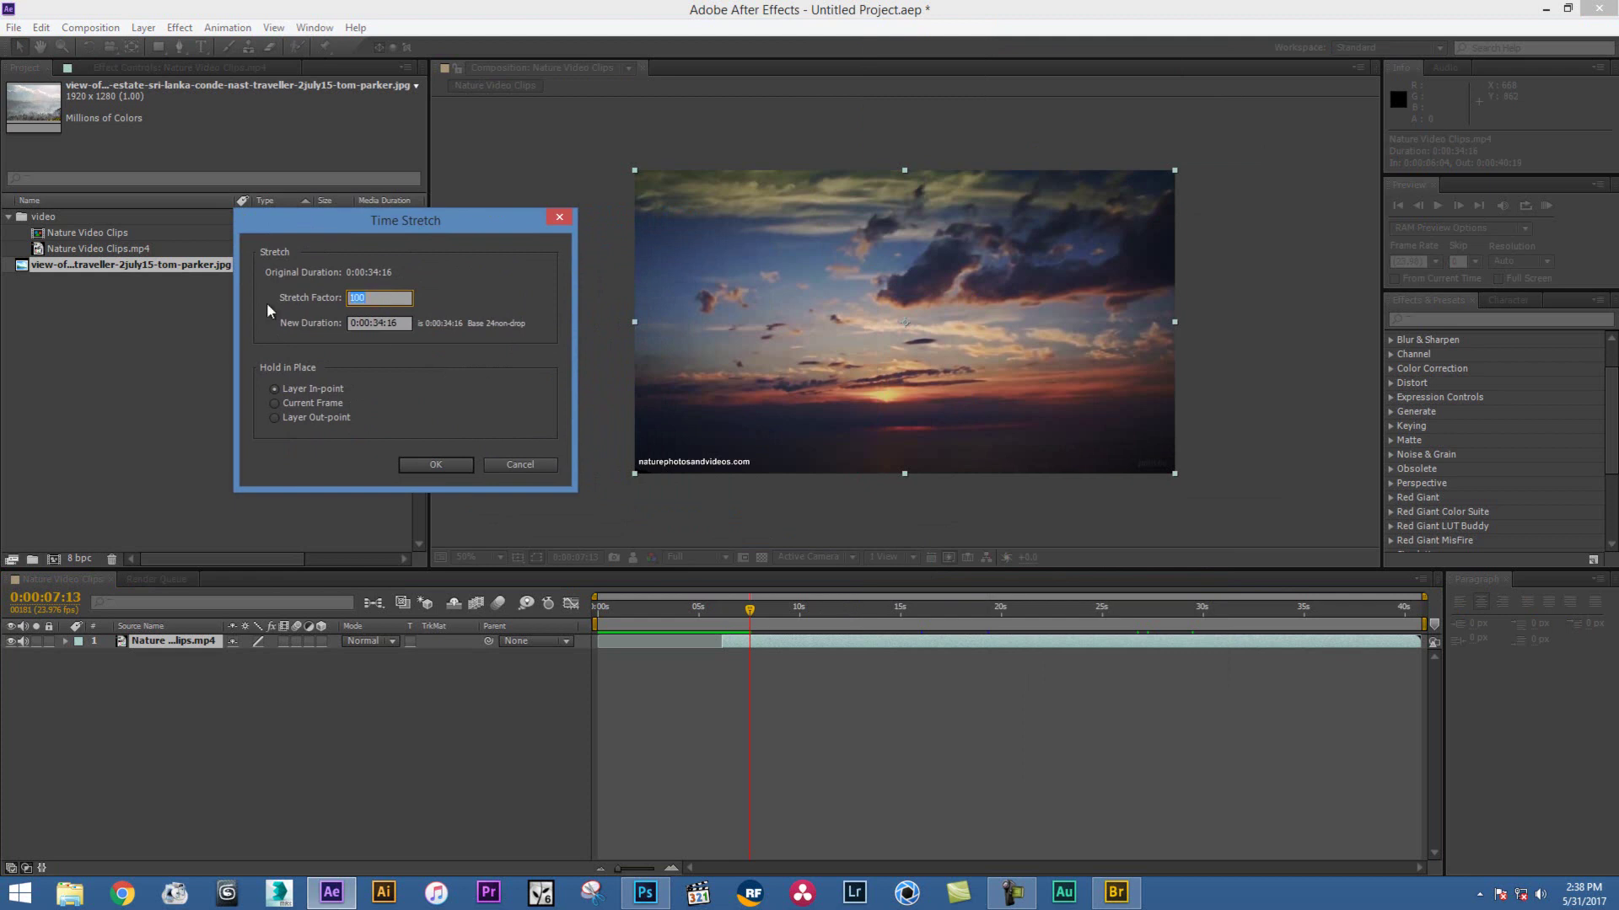
{"action": "type", "text": "50"}
{"action": "key", "text": "Return"}
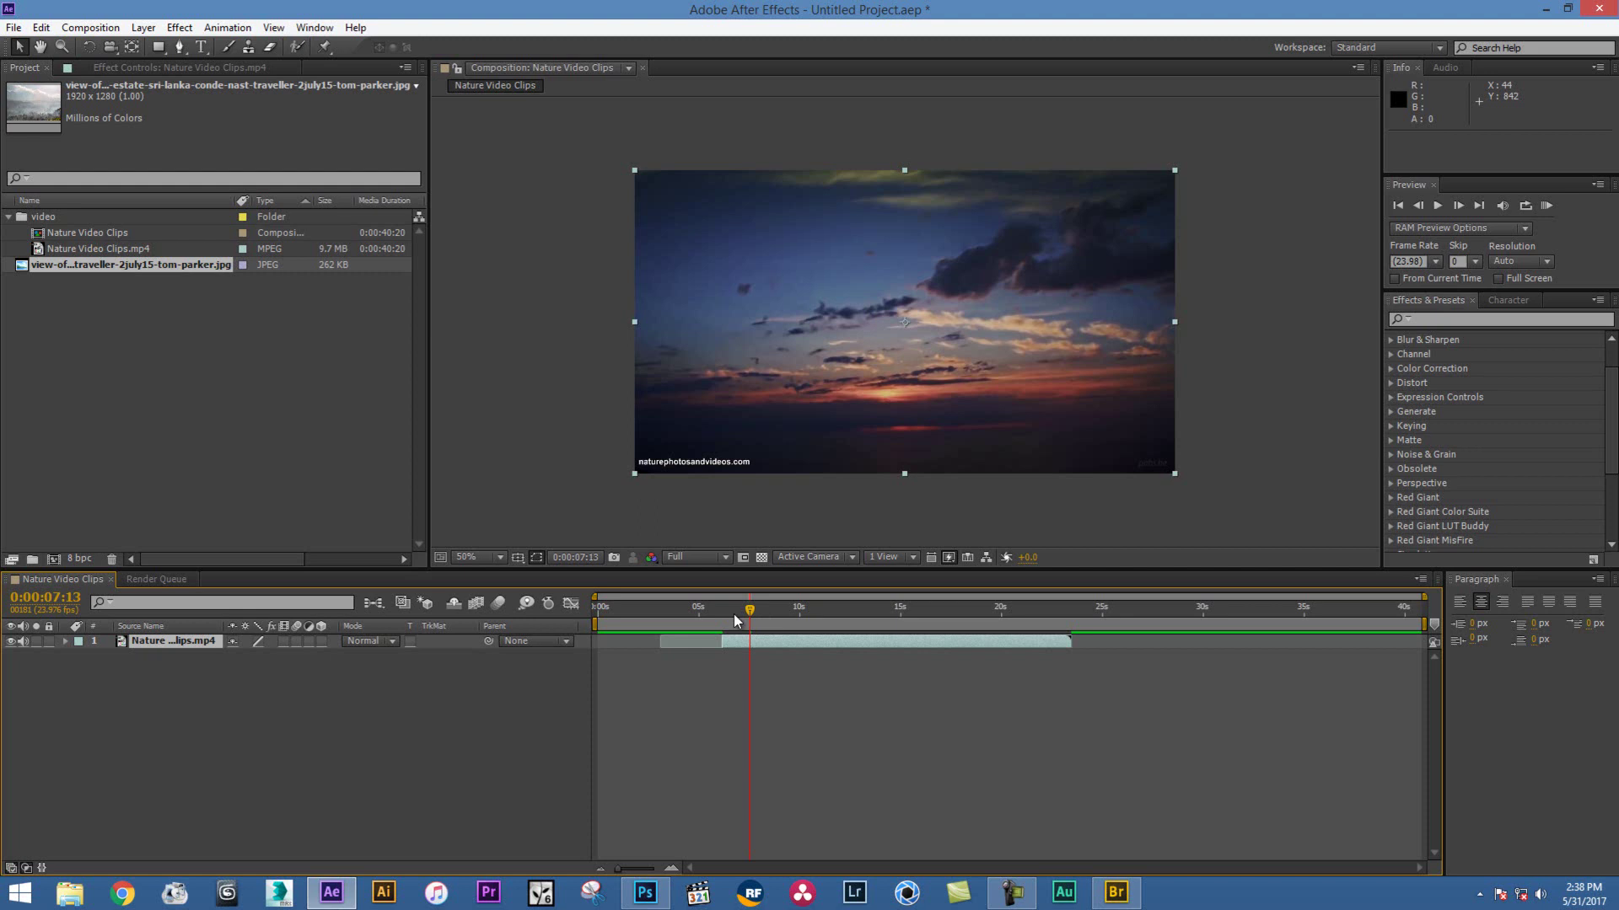
Preview the sped-up clip from 6:18, then replay it from 6:21
{"action": "left_click", "coordinate": [733, 620]}
{"action": "left_click", "coordinate": [1440, 207]}
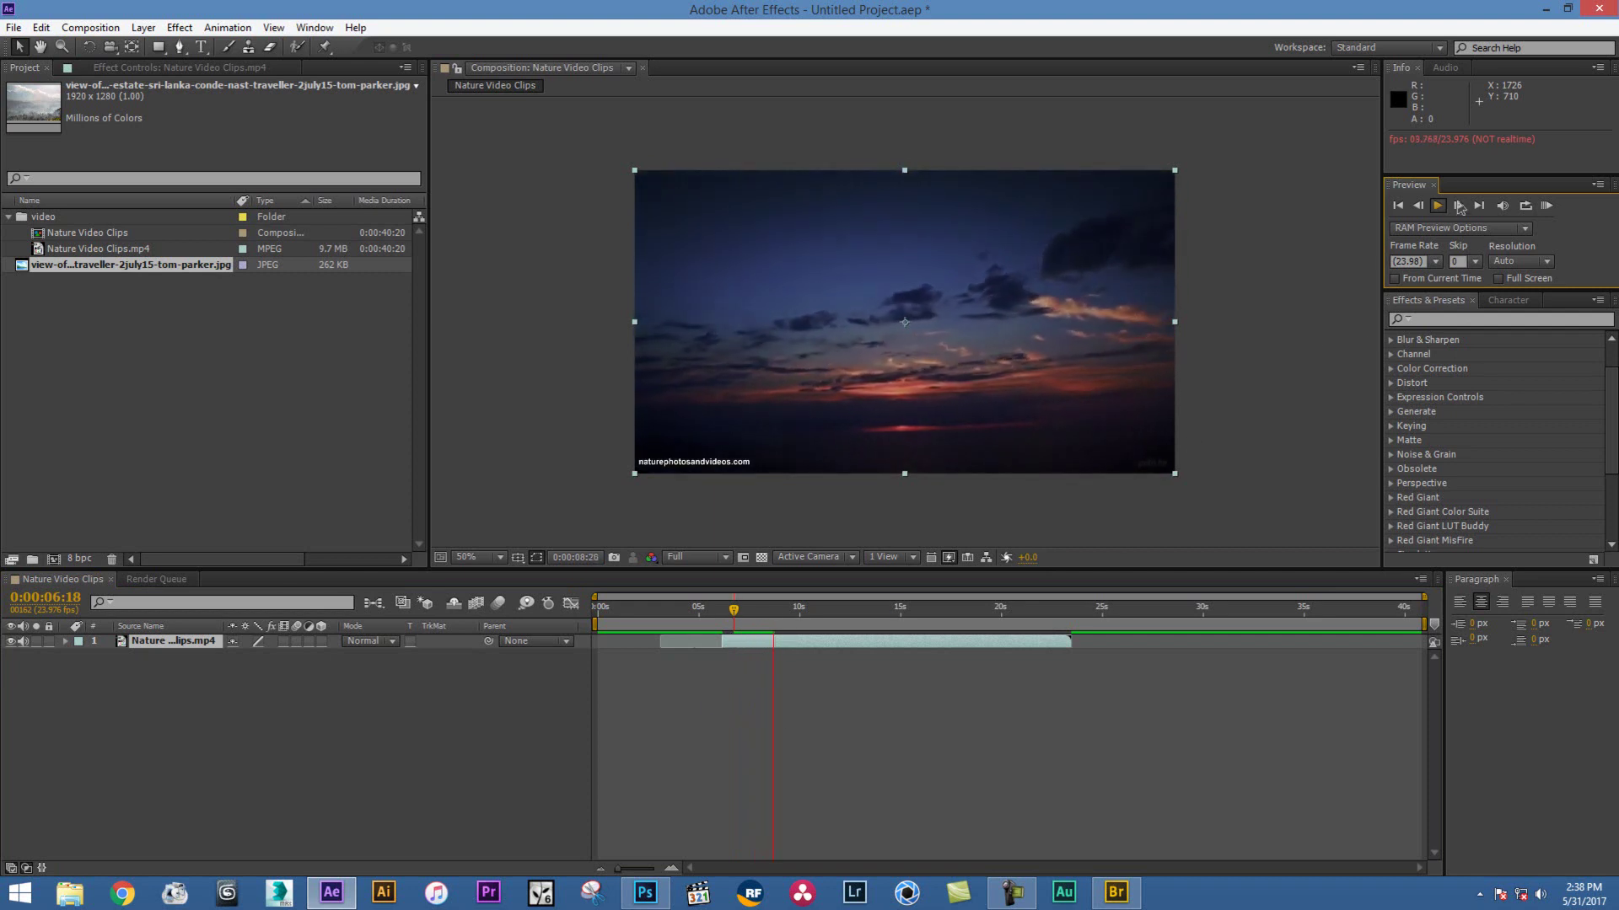
{"action": "left_click", "coordinate": [777, 645]}
{"action": "left_click", "coordinate": [736, 610]}
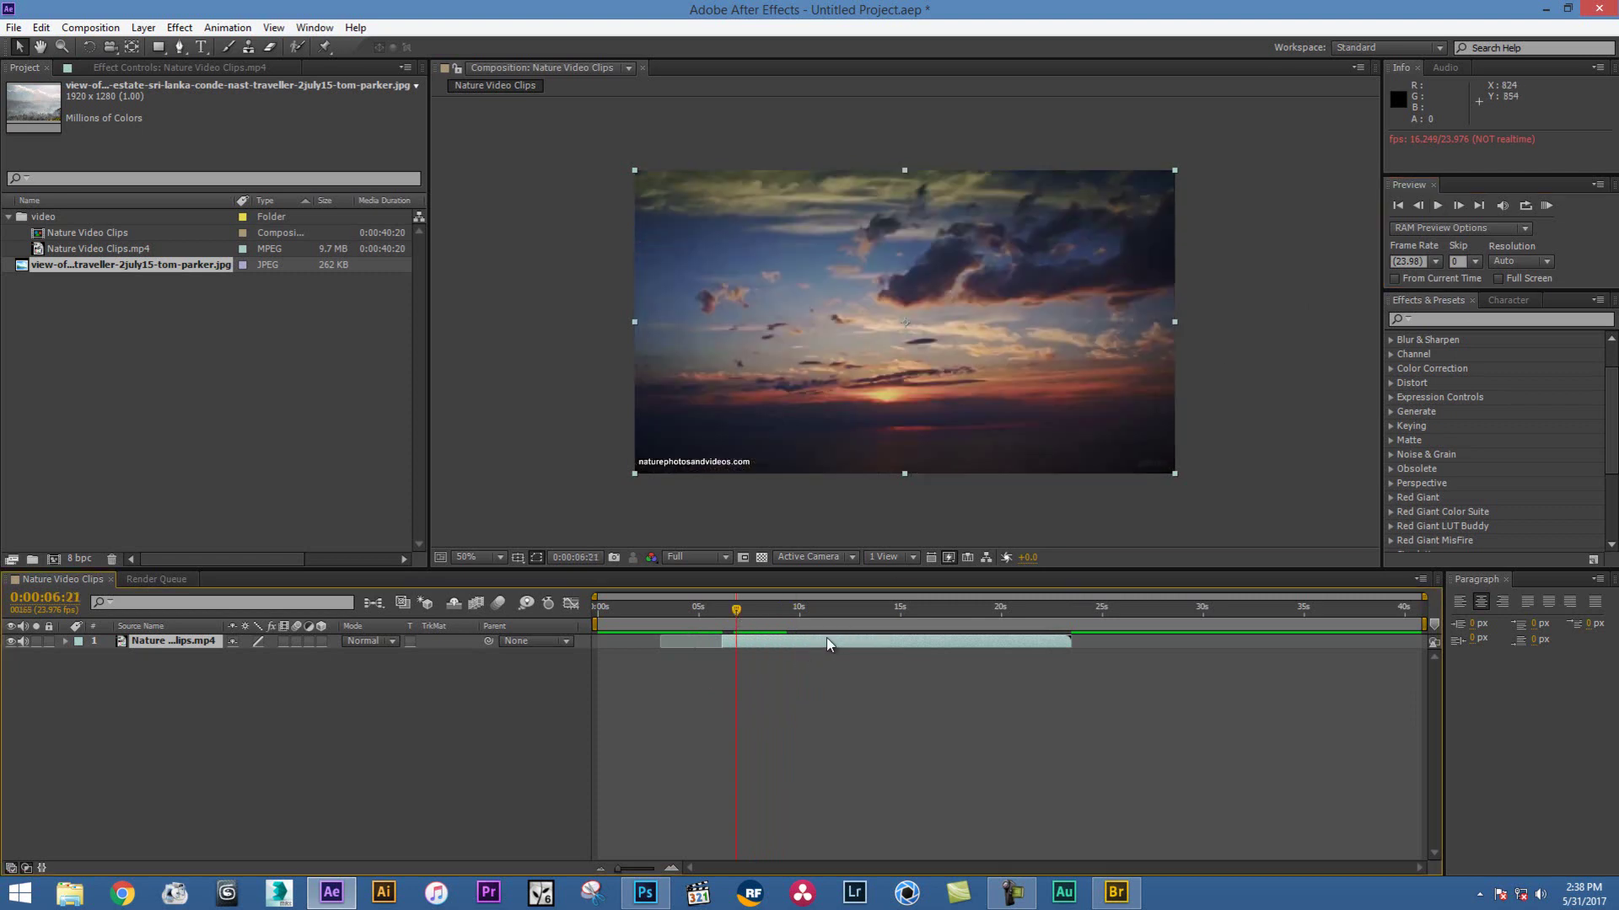
{"action": "left_click", "coordinate": [1435, 205]}
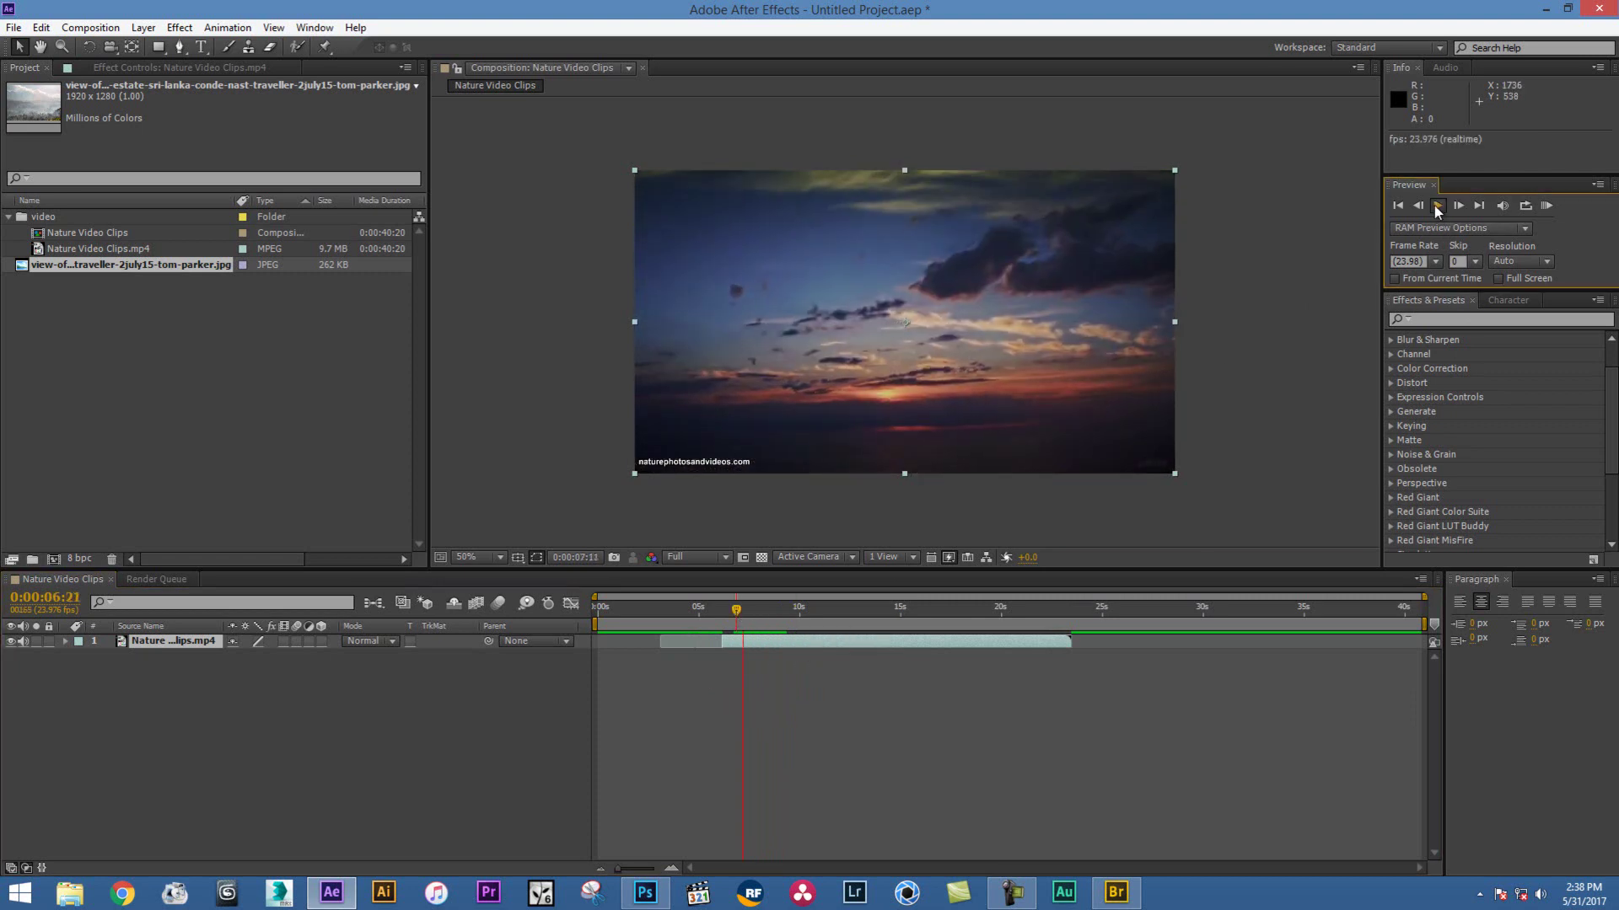
Change the clip's Time Stretch factor back to restore its original speed
{"action": "right_click", "coordinate": [797, 644]}
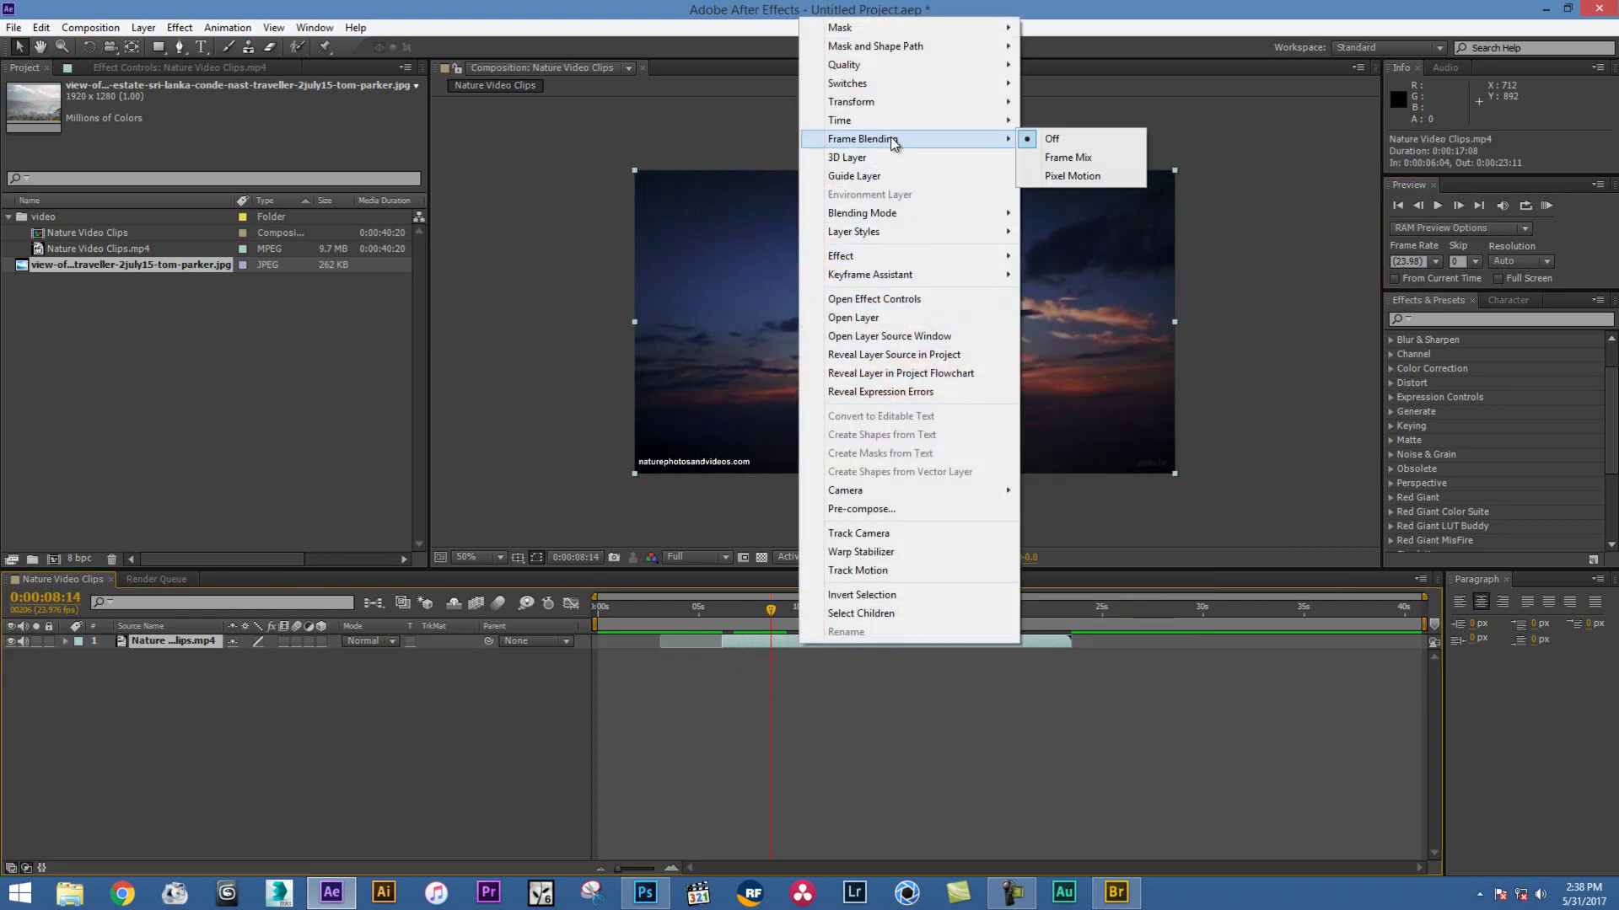
{"action": "mouse_move", "coordinate": [887, 122]}
{"action": "left_click", "coordinate": [1077, 157]}
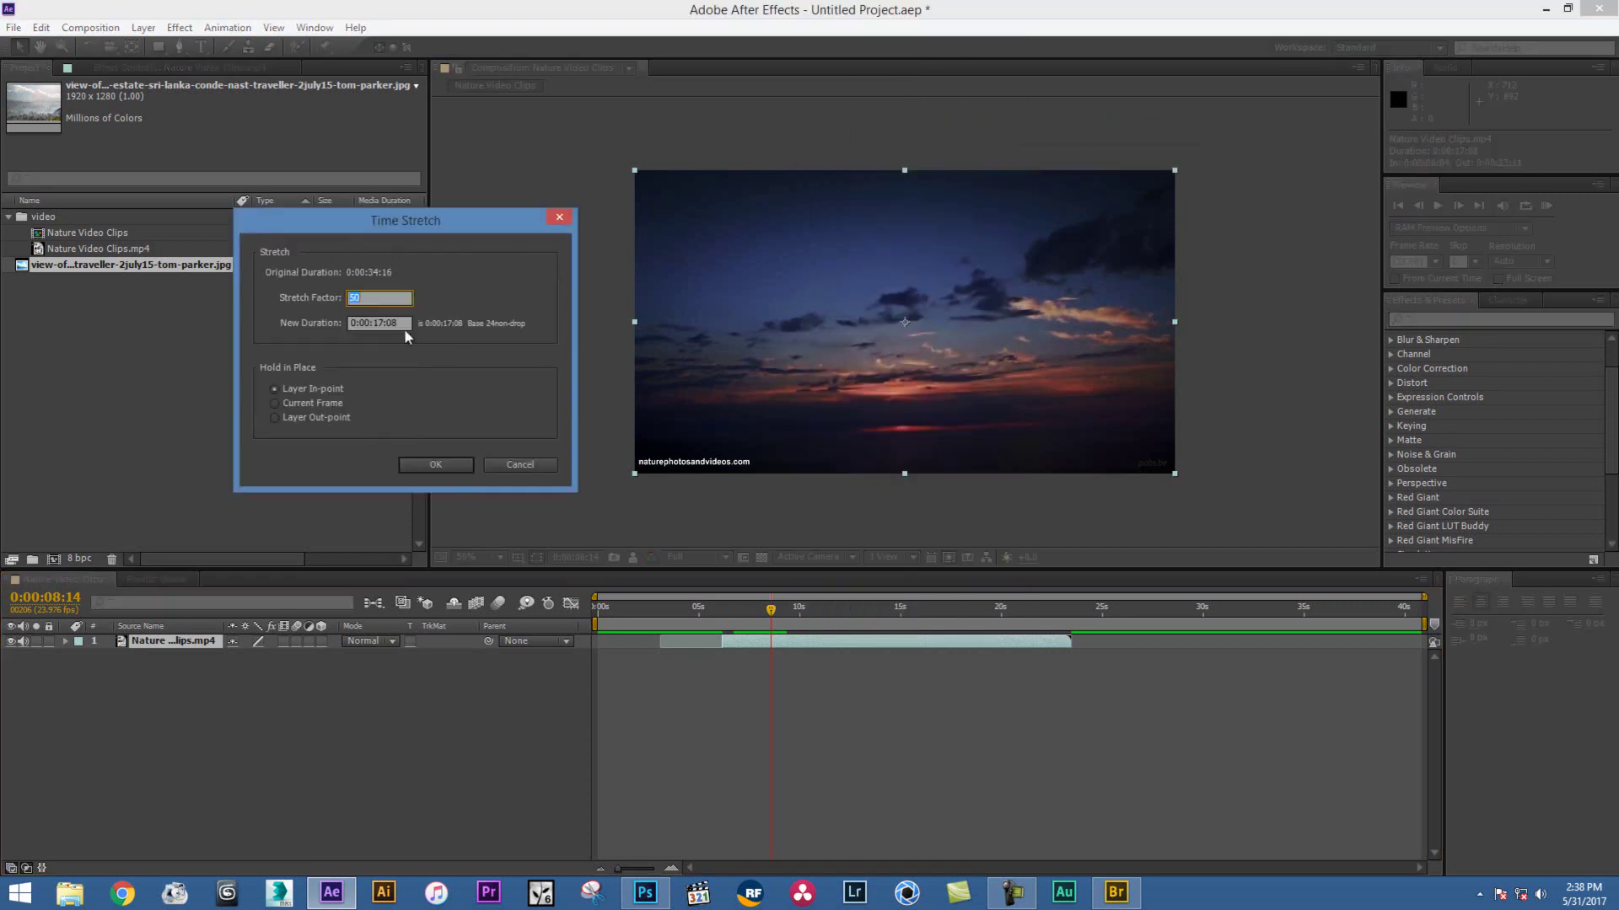
{"action": "type", "text": "1"}
{"action": "left_click", "coordinate": [440, 467]}
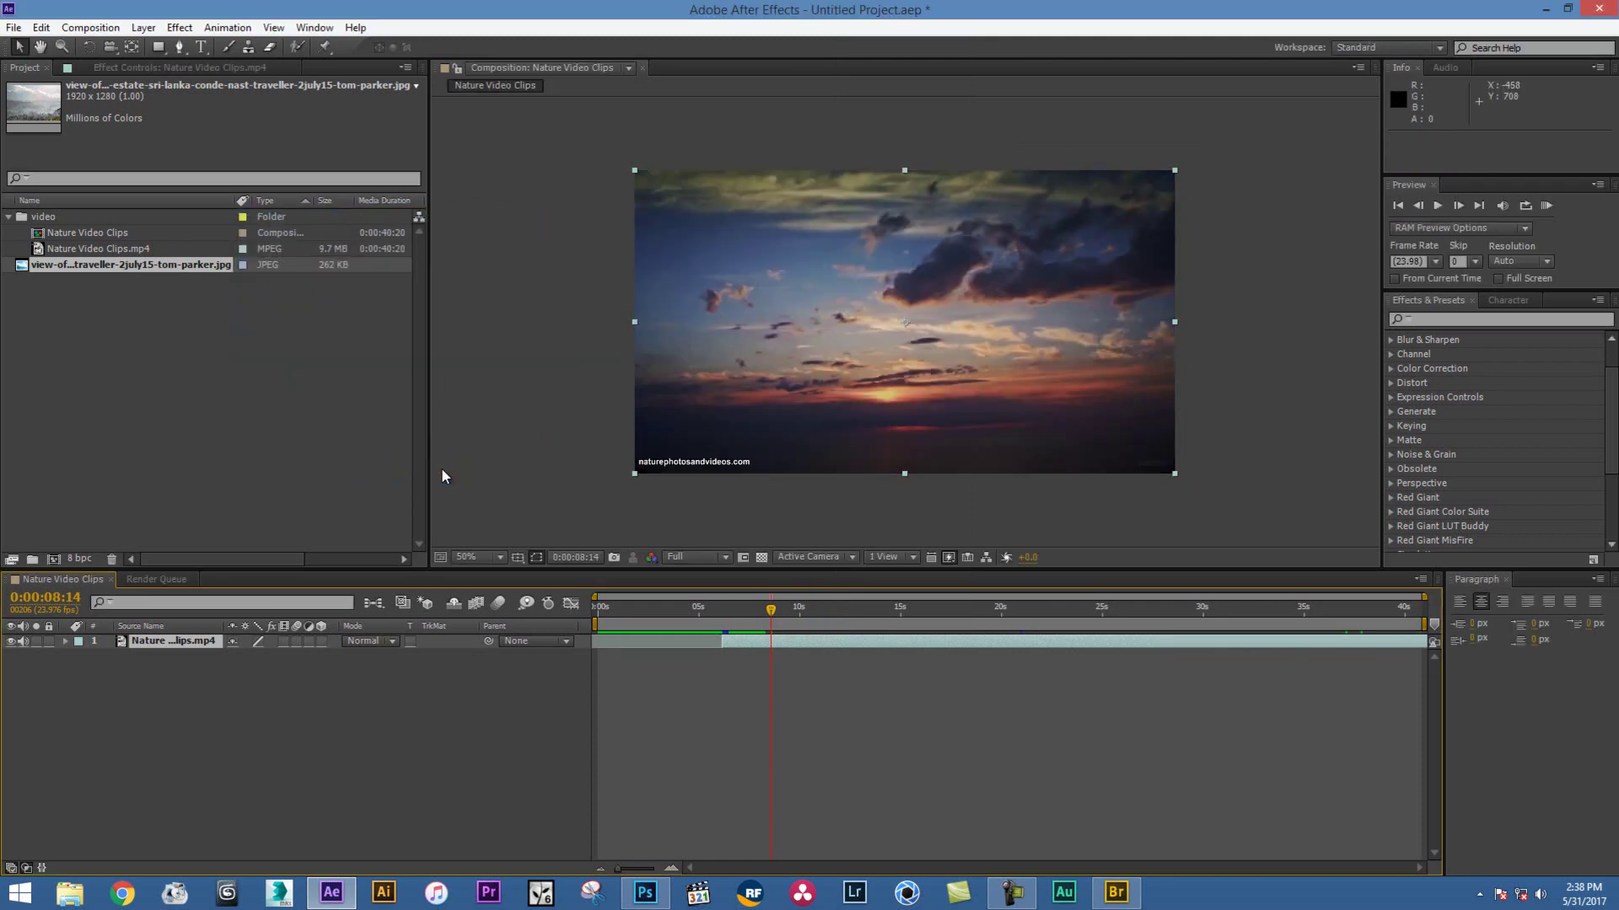
Preview the clip, then slide its layer bar earlier in the timeline
{"action": "left_click_drag", "start_coordinate": [770, 613], "coordinate": [749, 613]}
{"action": "left_click", "coordinate": [1438, 205]}
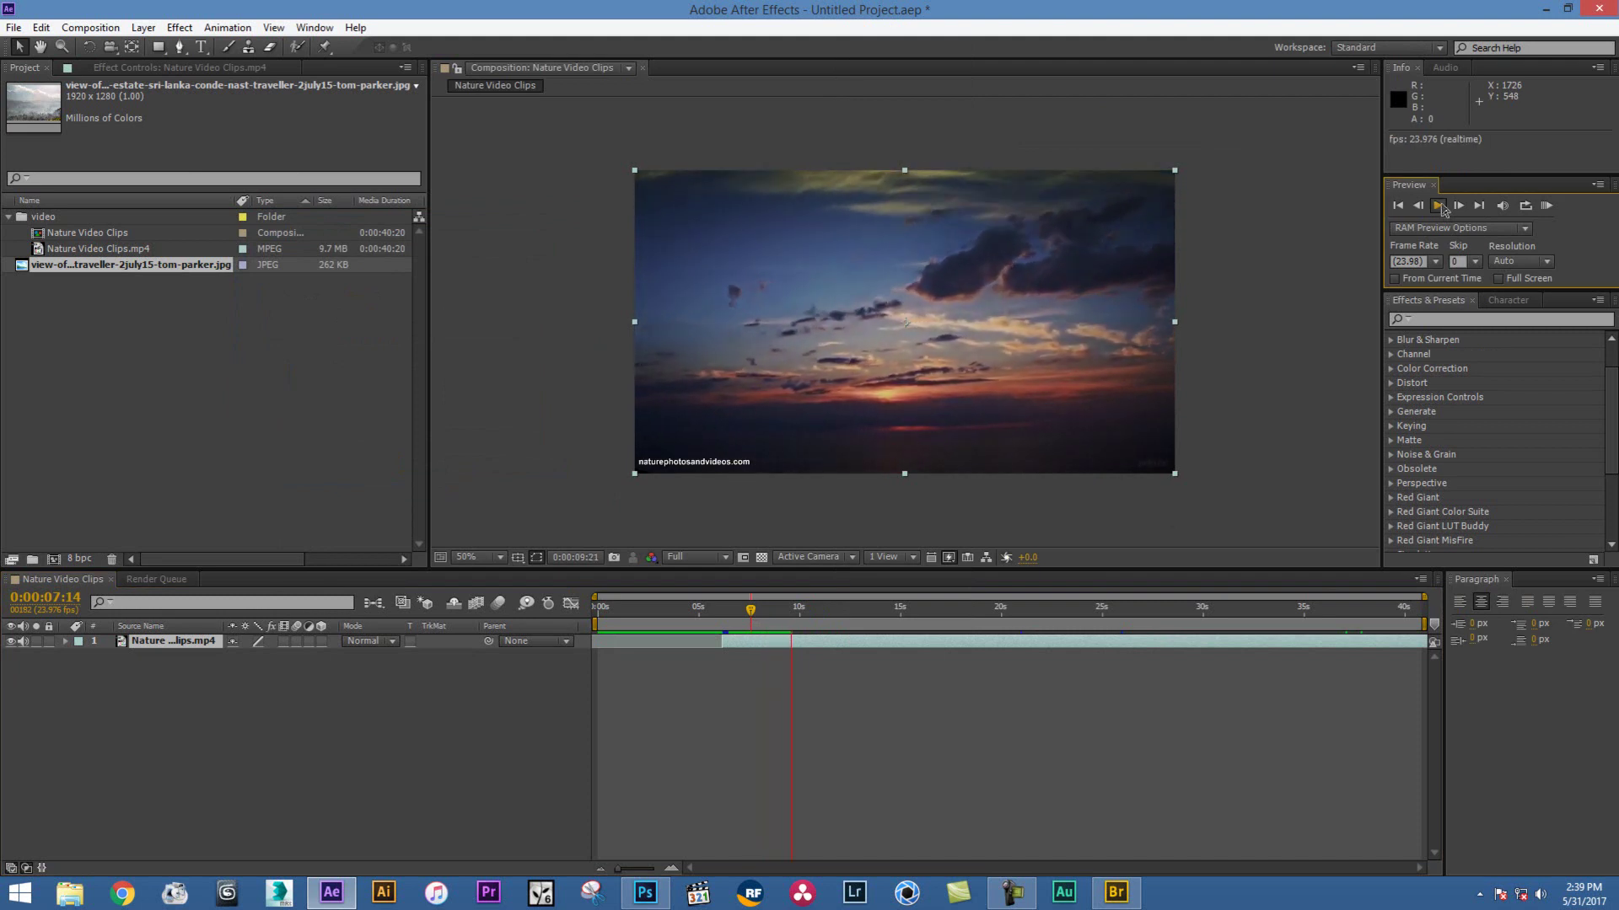
{"action": "left_click", "coordinate": [1438, 205]}
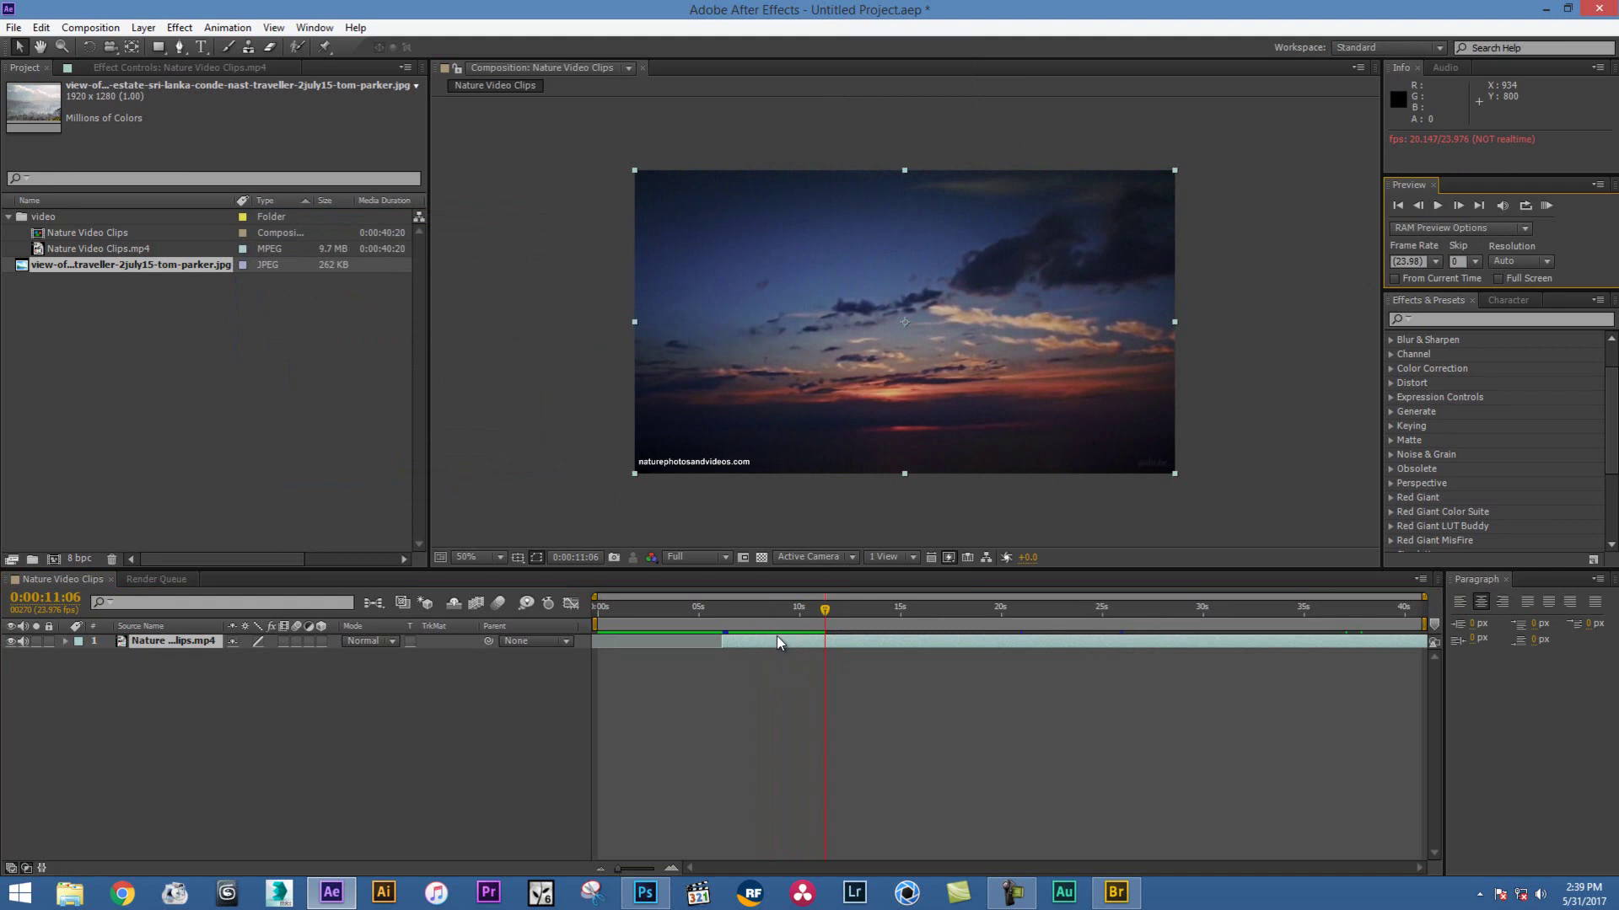
{"action": "left_click_drag", "start_coordinate": [777, 642], "coordinate": [678, 642]}
Toggle the composition rulers on and off, then bring up the Layer > New menu
{"action": "left_click", "coordinate": [272, 27]}
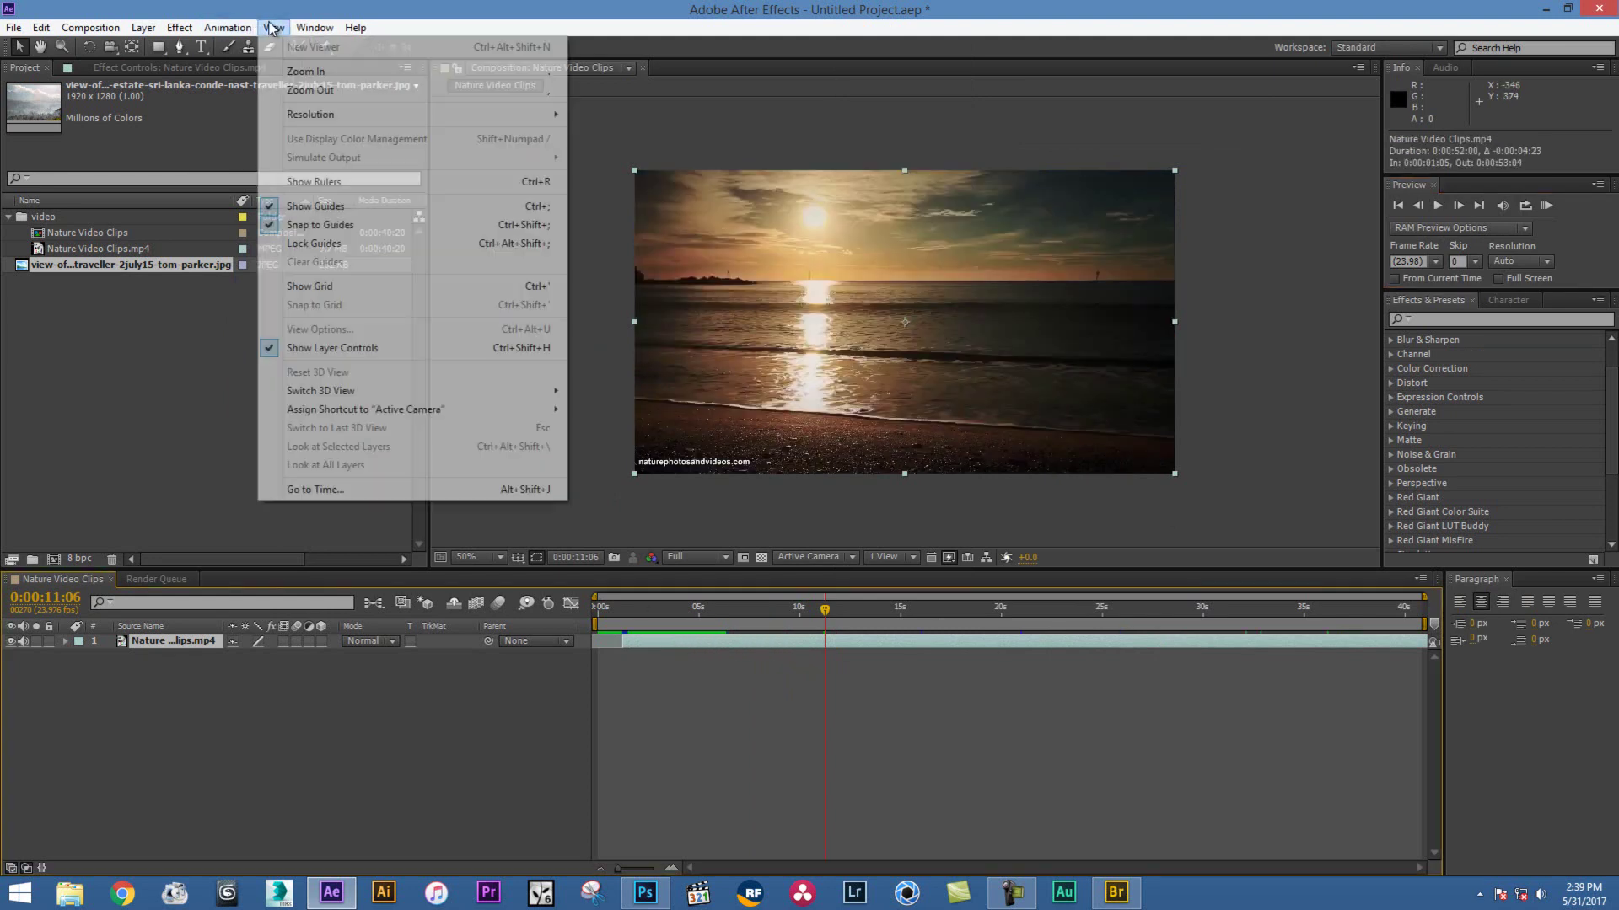
{"action": "left_click", "coordinate": [316, 183]}
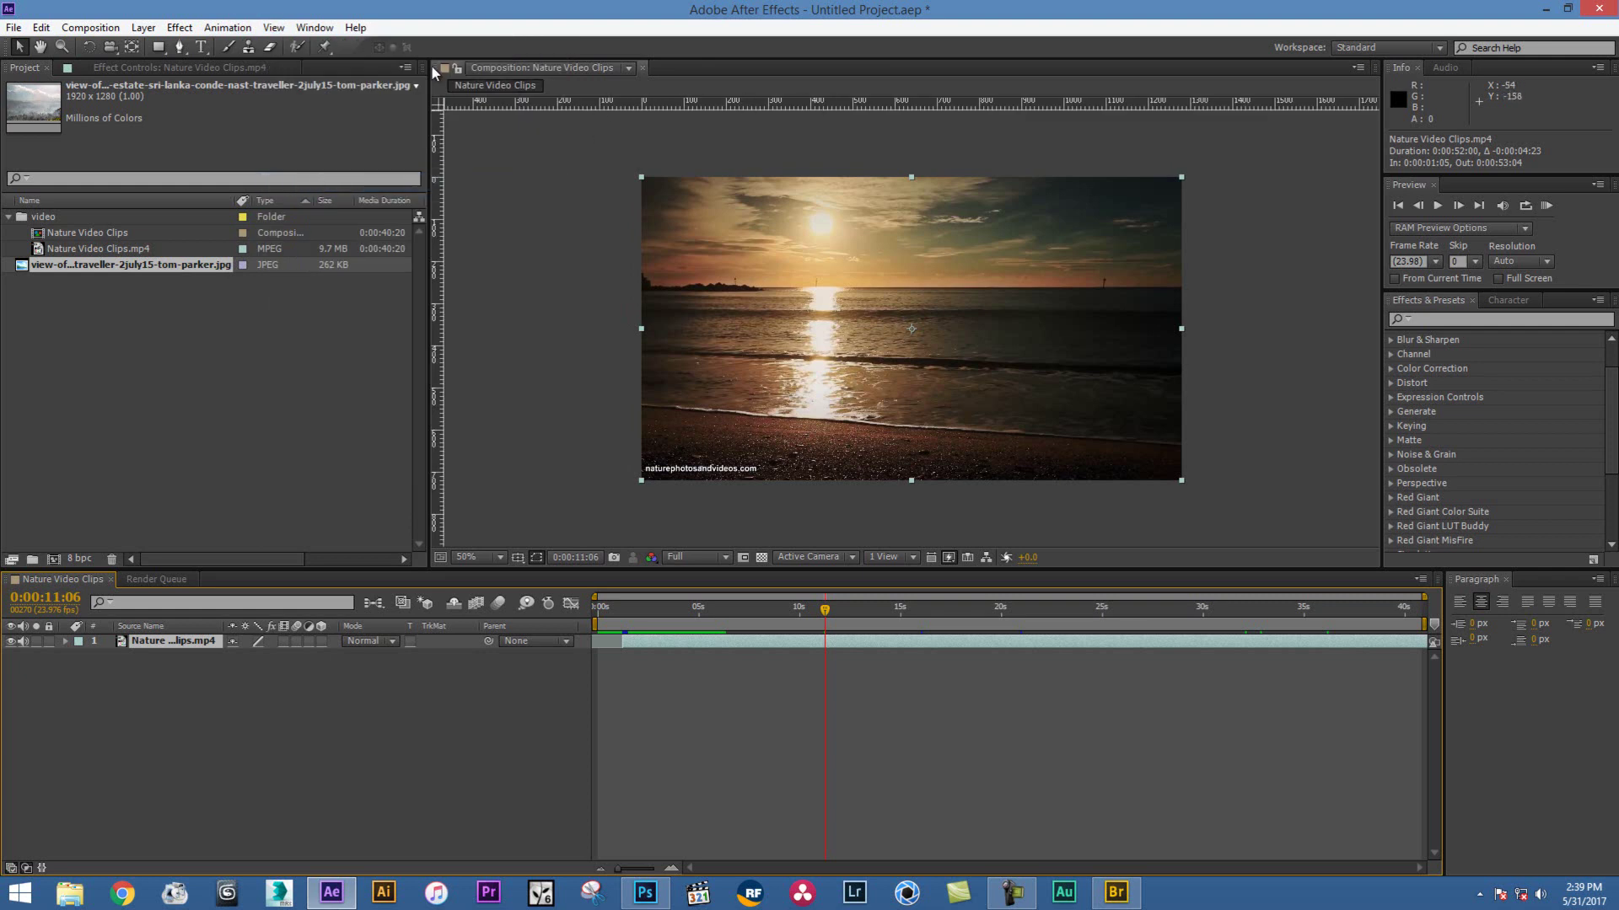
{"action": "left_click", "coordinate": [271, 28]}
{"action": "left_click", "coordinate": [316, 182]}
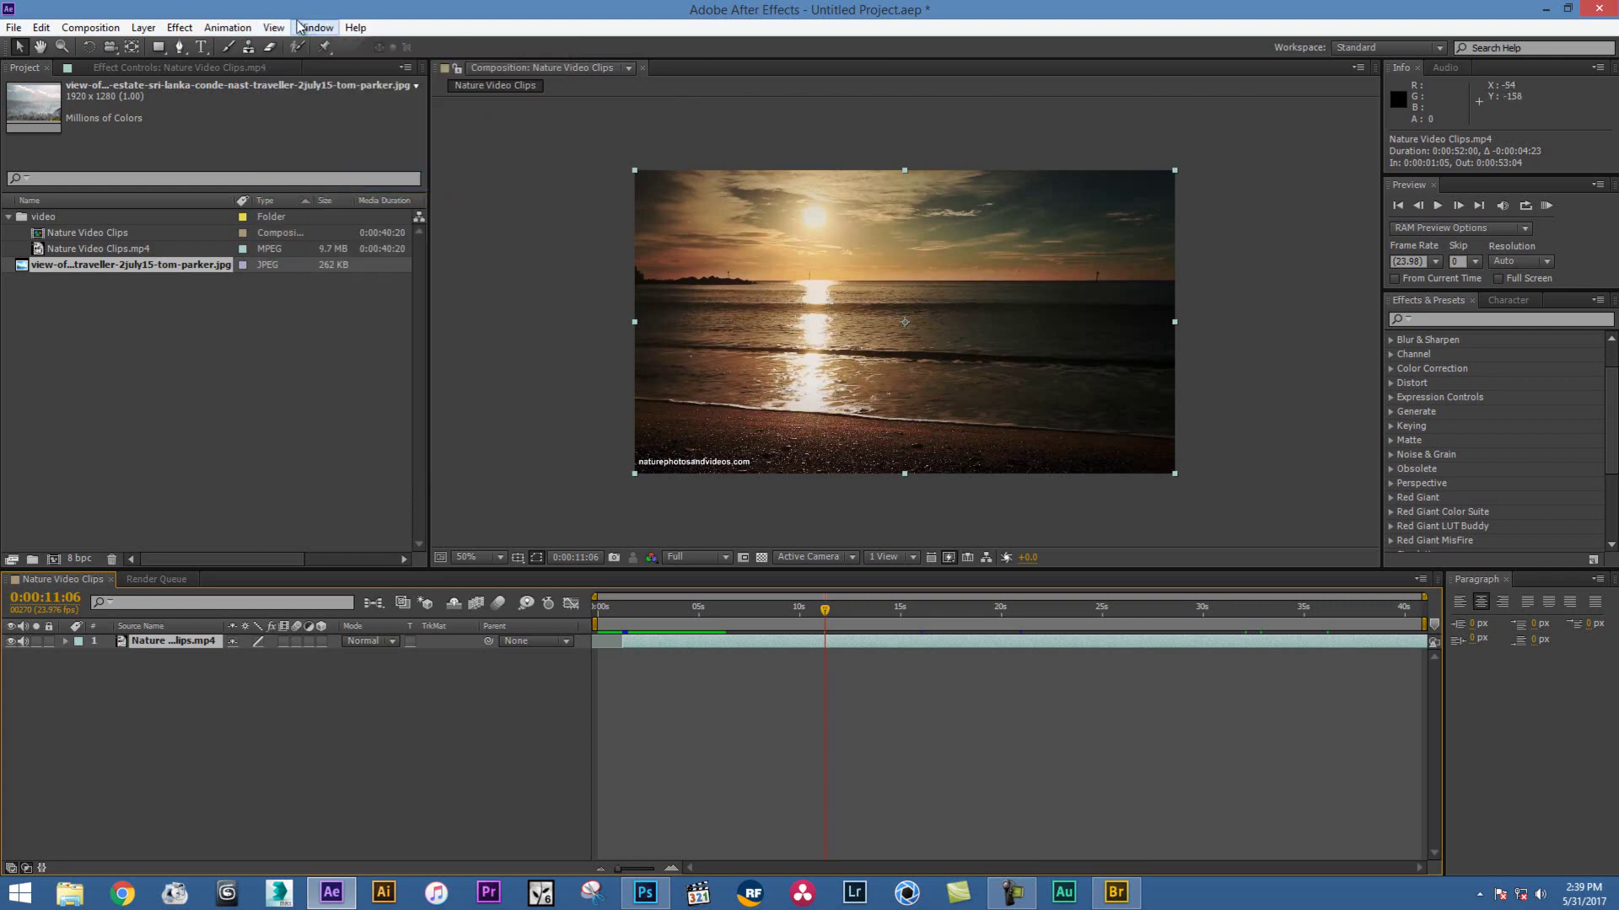
{"action": "left_click", "coordinate": [241, 28]}
{"action": "mouse_move", "coordinate": [177, 30]}
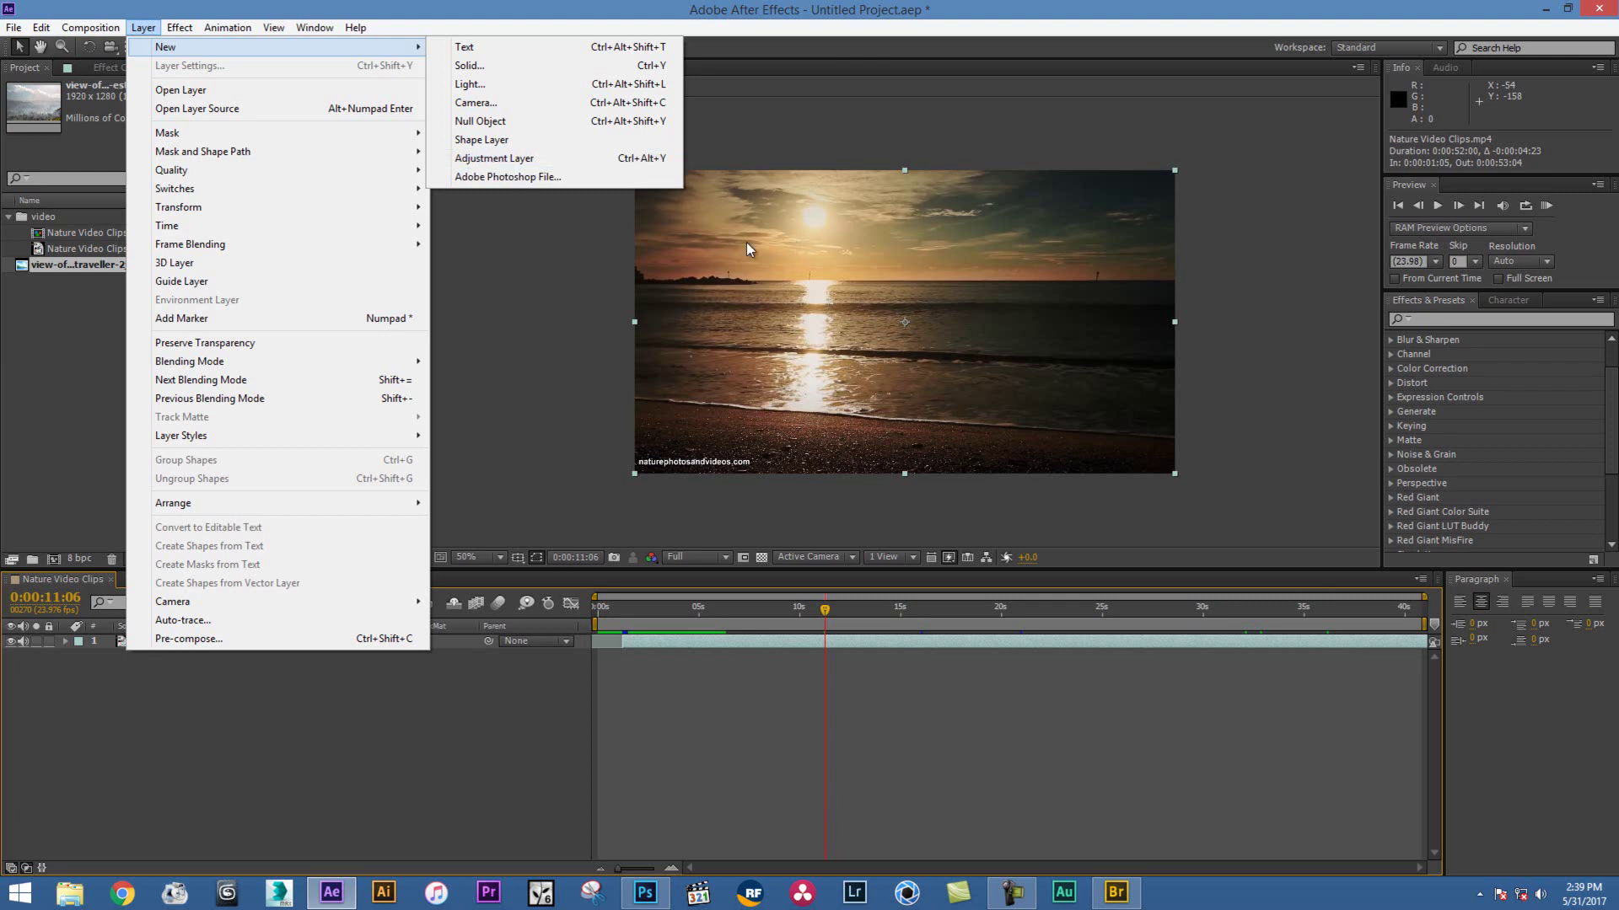
Create Adjustment Layer 1 above the sunset clip, move to 11:11 and select it
{"action": "left_click", "coordinate": [507, 163]}
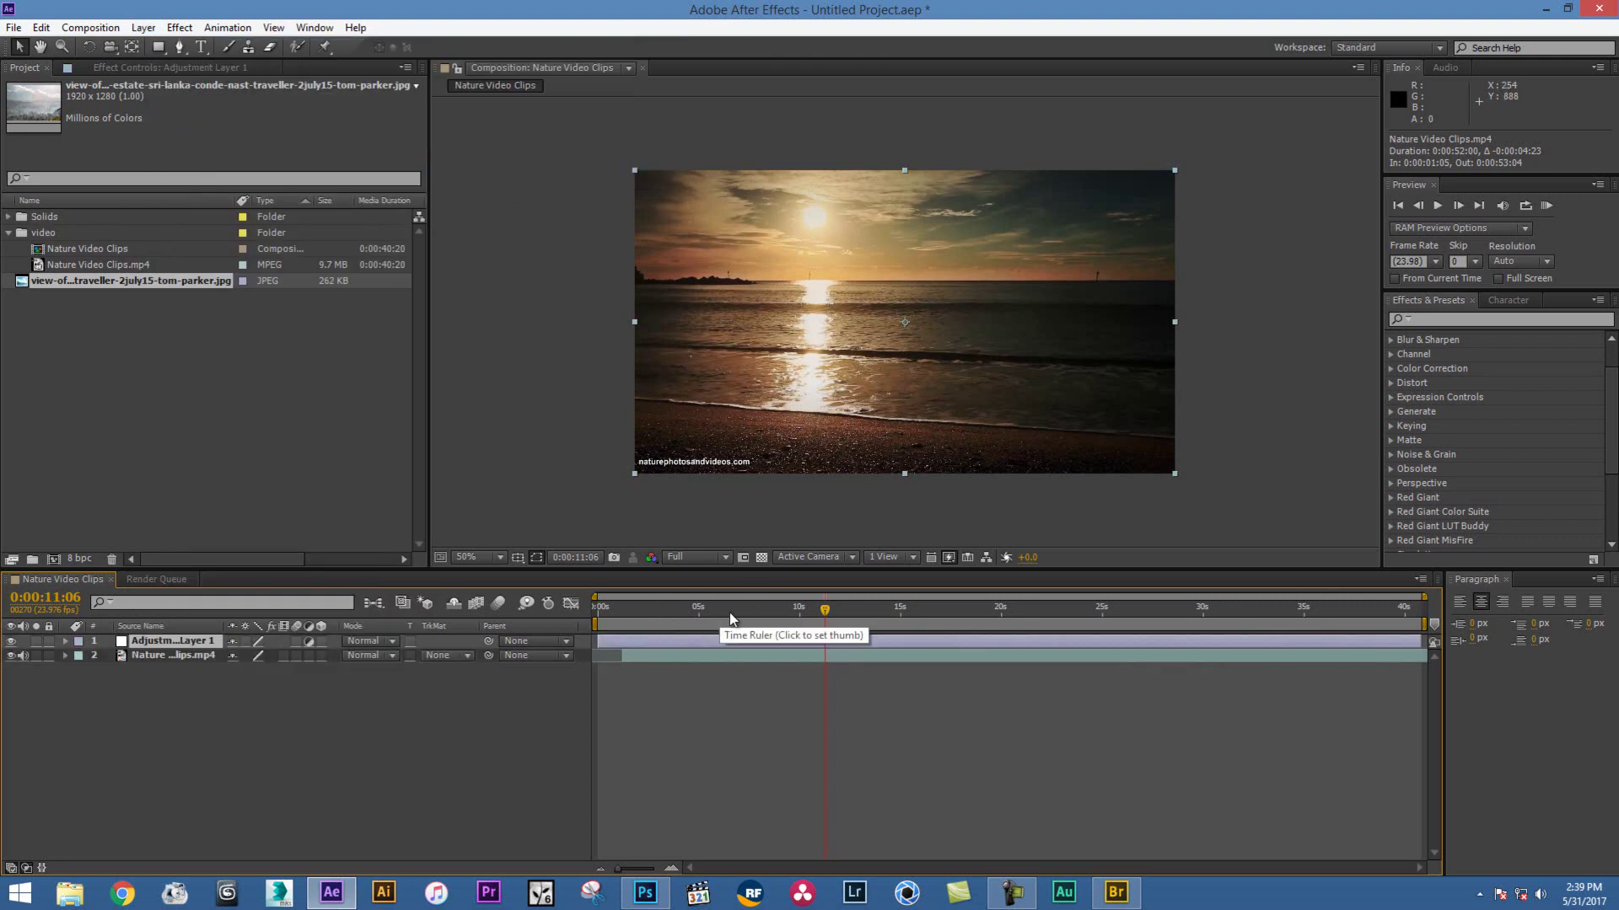
{"action": "left_click", "coordinate": [735, 610]}
{"action": "left_click", "coordinate": [829, 607]}
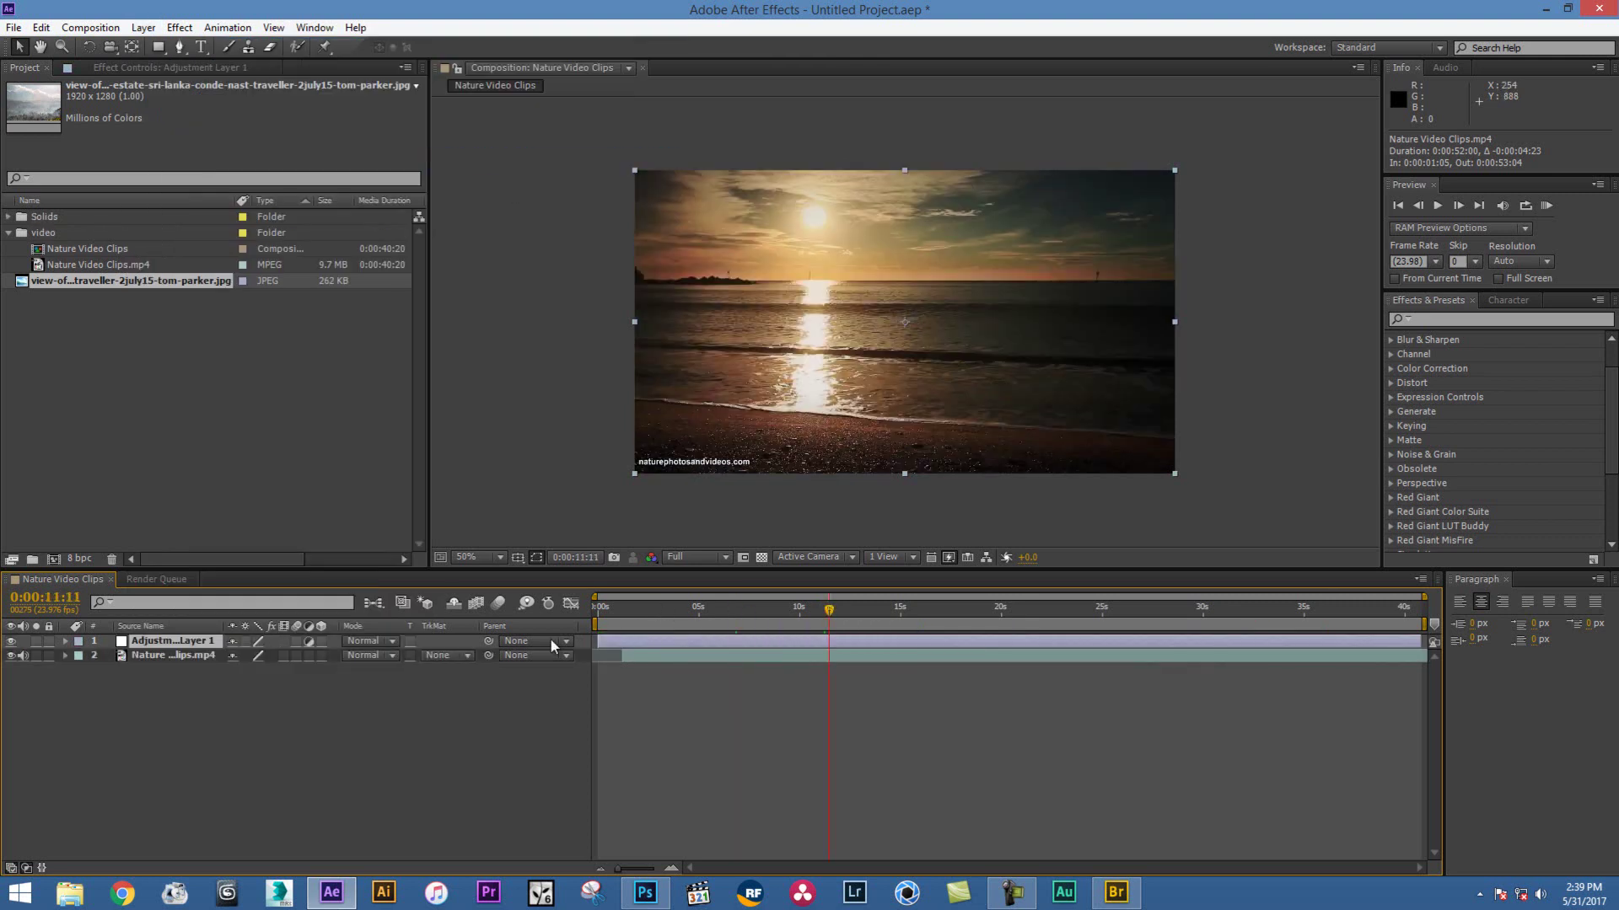
{"action": "left_click", "coordinate": [178, 647]}
Apply Color Correction > Color Balance to the adjustment layer with Midtone Red Balance 56
{"action": "left_click", "coordinate": [180, 28]}
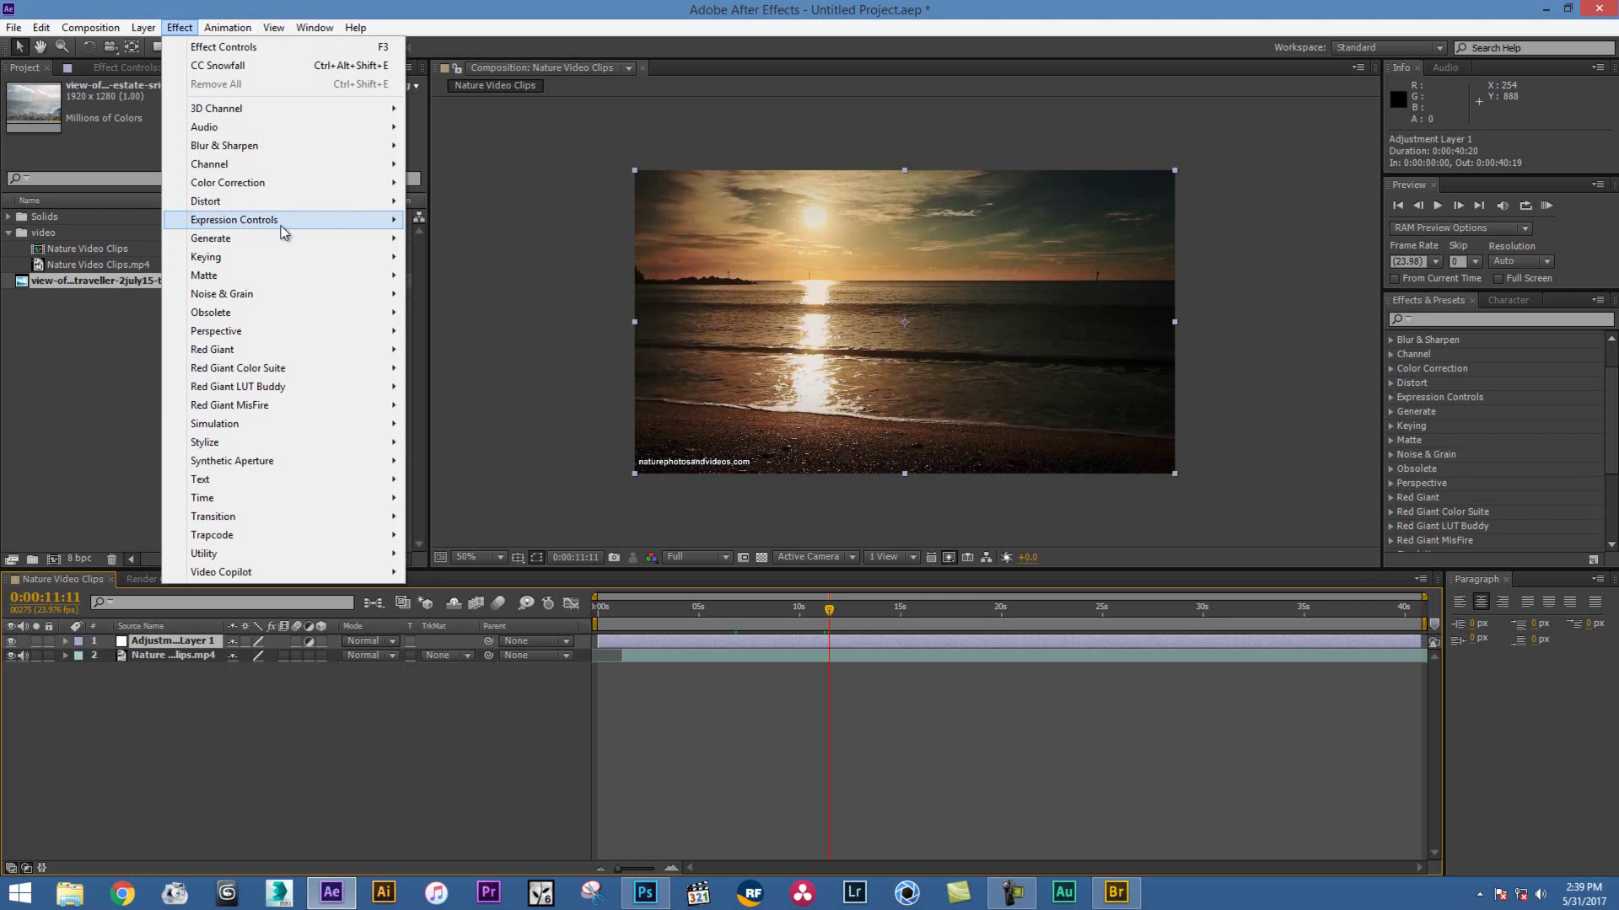
{"action": "mouse_move", "coordinate": [285, 243]}
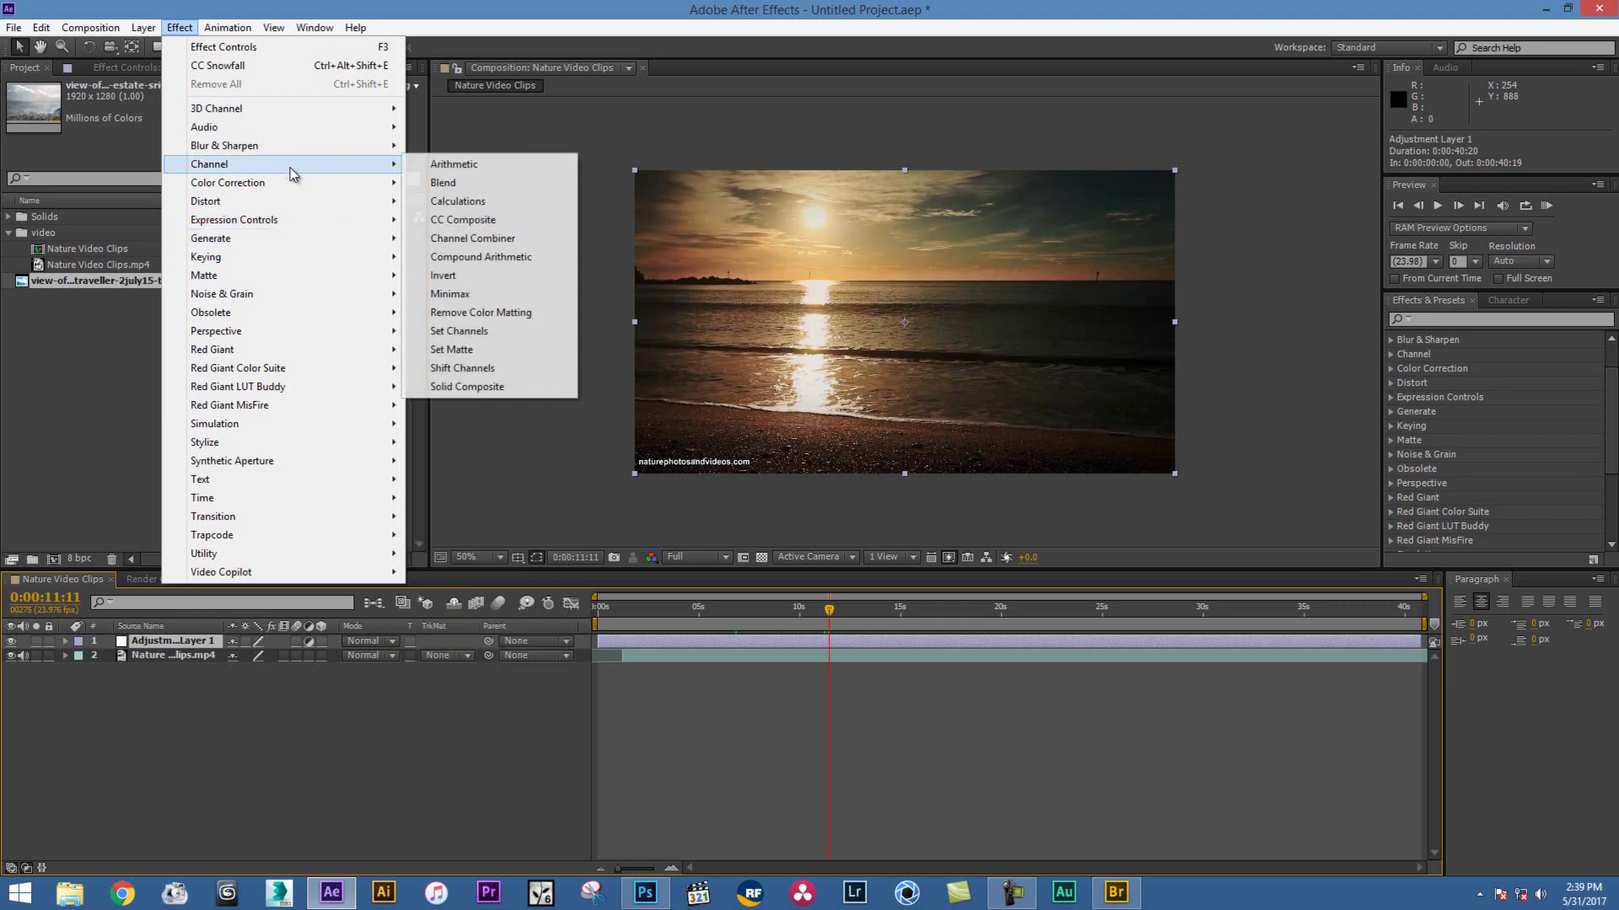
{"action": "mouse_move", "coordinate": [289, 193]}
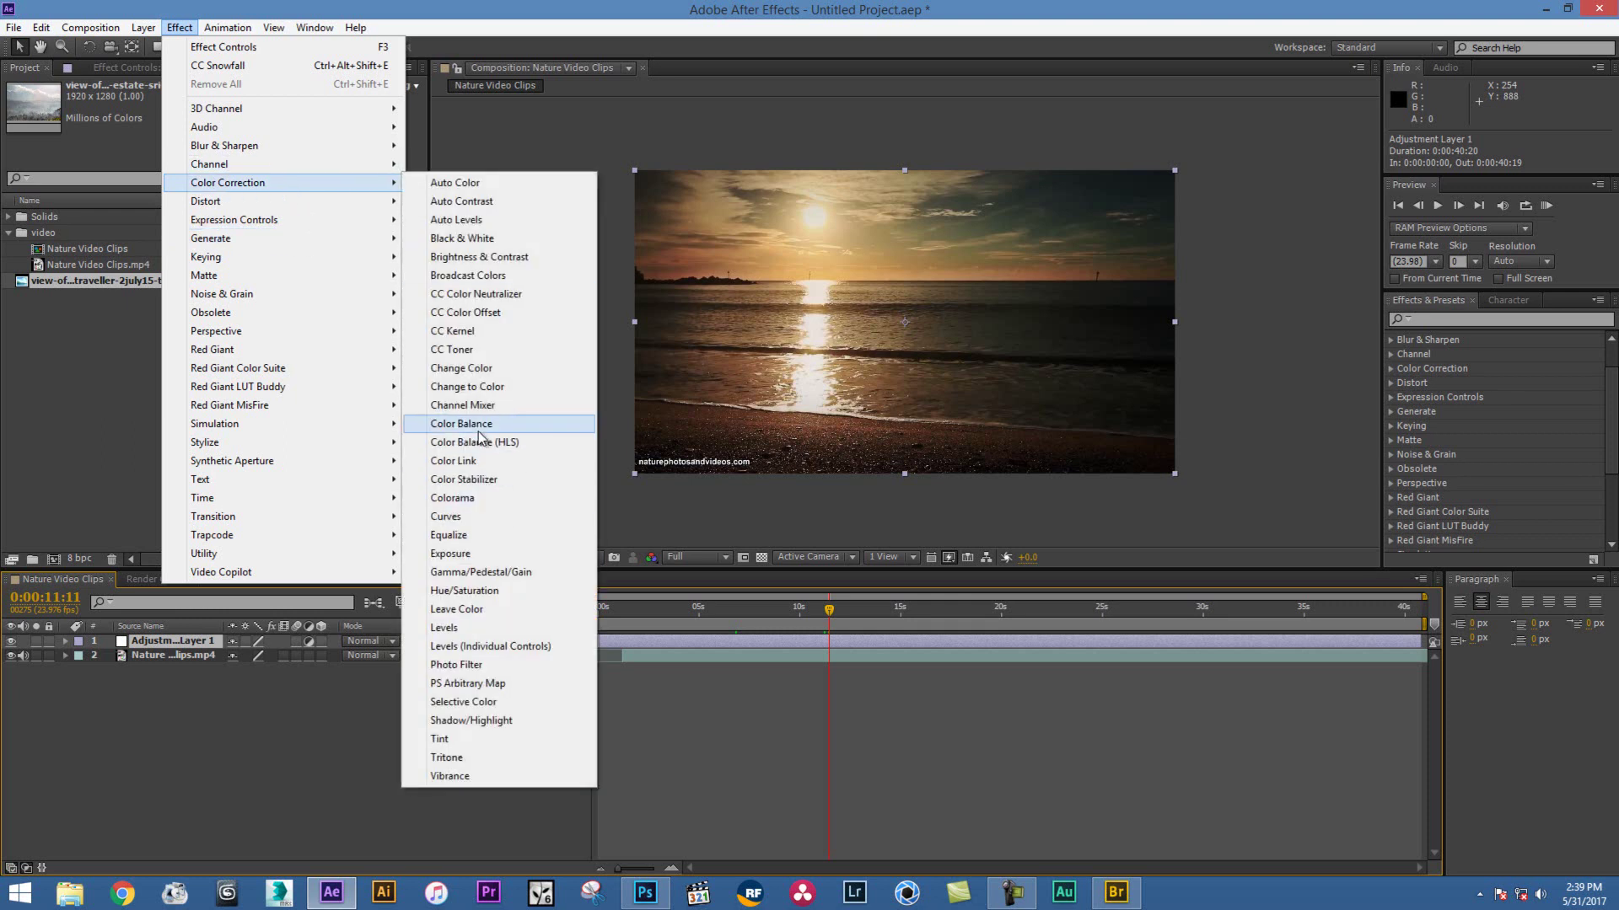
{"action": "left_click", "coordinate": [478, 429]}
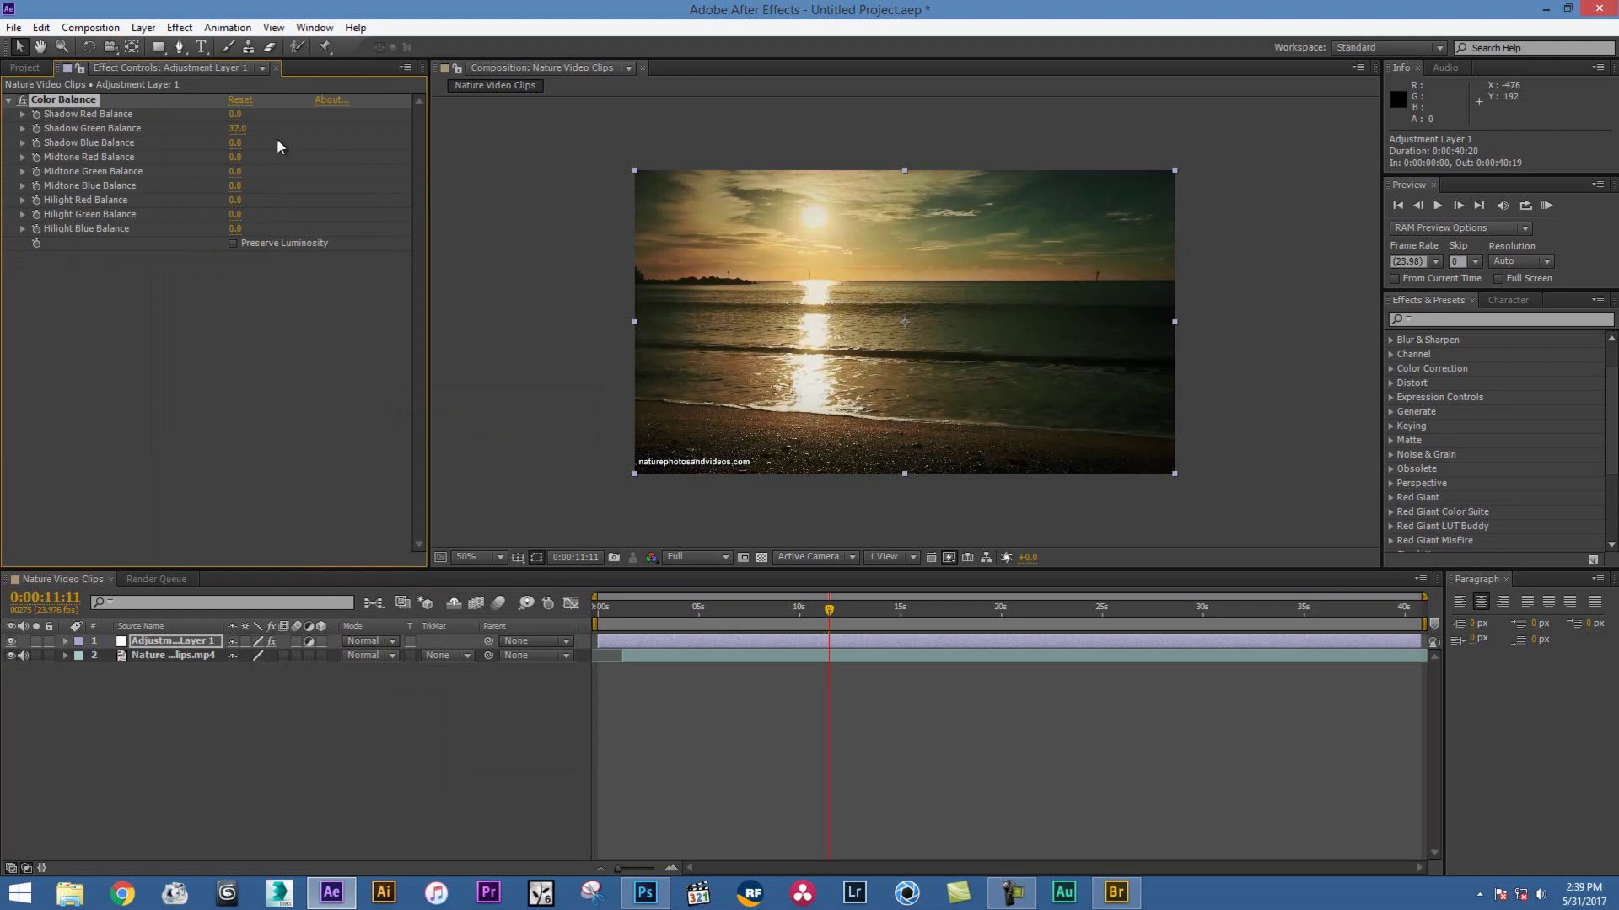
{"action": "left_click_drag", "start_coordinate": [233, 158], "coordinate": [278, 159]}
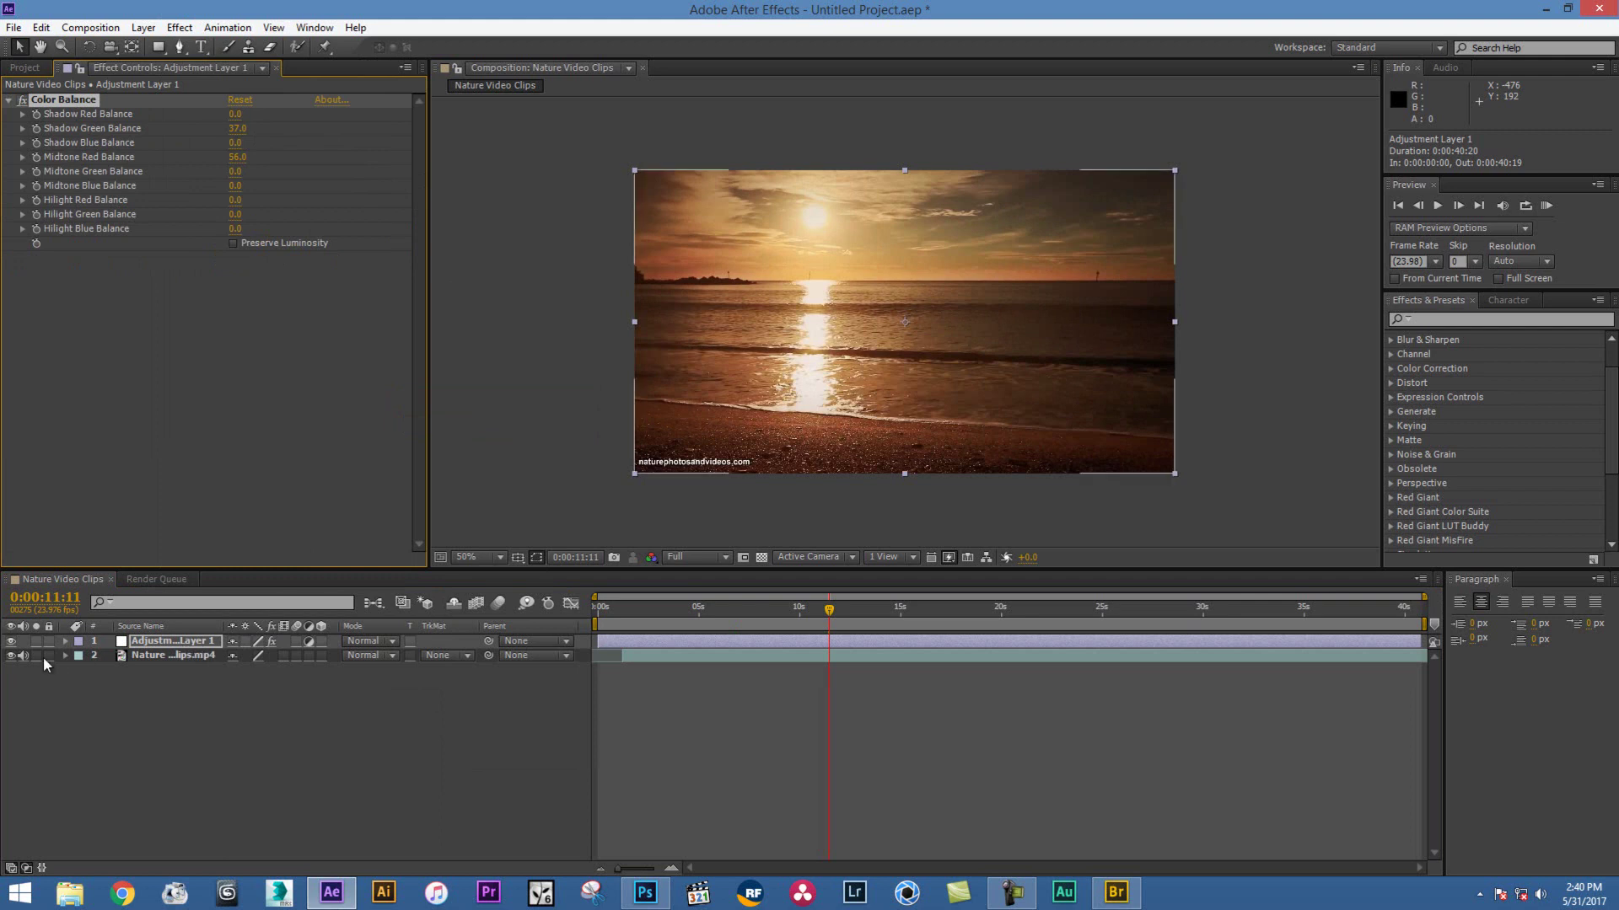
Toggle the adjustment layer's visibility to compare the warm tint, then reselect it
{"action": "left_click", "coordinate": [11, 642]}
{"action": "left_click", "coordinate": [11, 642]}
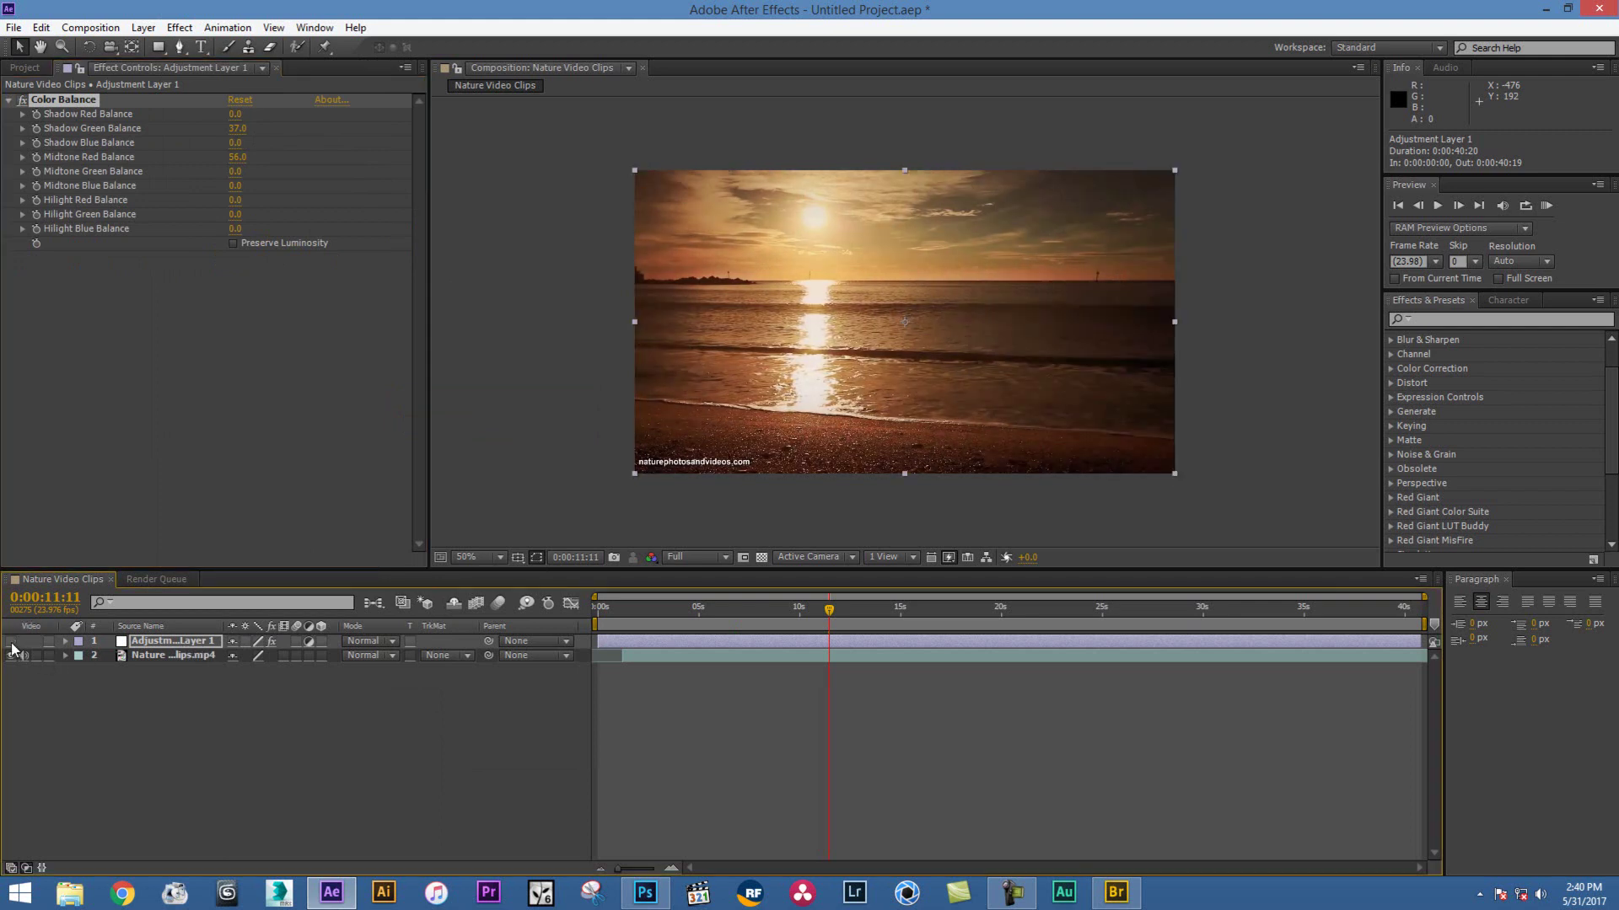
{"action": "left_click", "coordinate": [11, 642]}
{"action": "left_click", "coordinate": [11, 643]}
{"action": "left_click", "coordinate": [11, 642]}
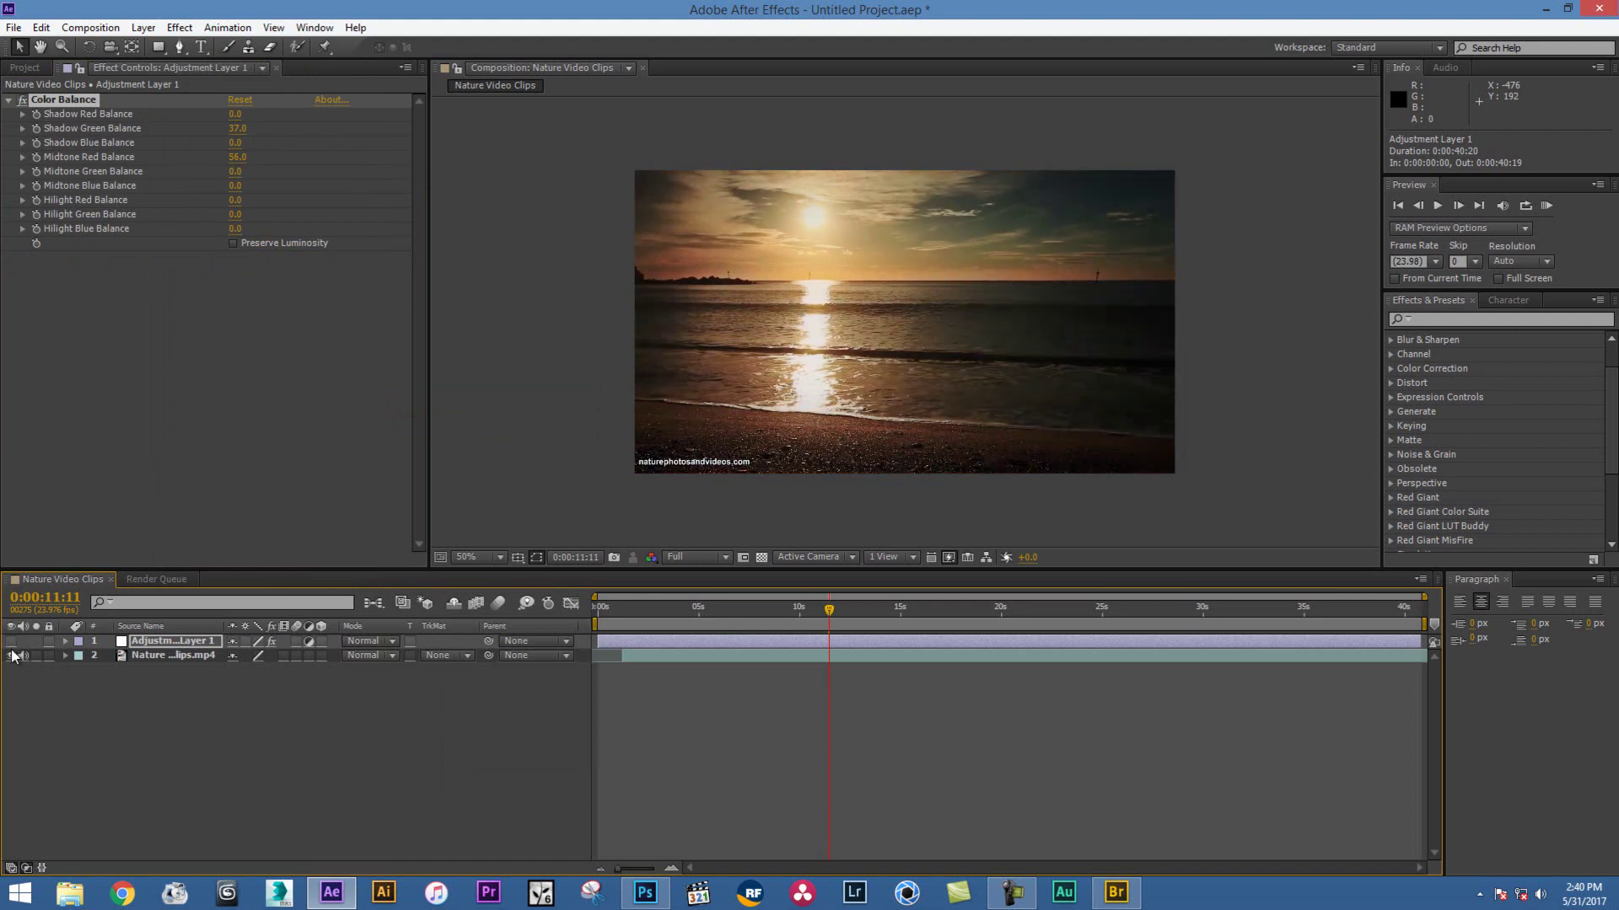
{"action": "left_click", "coordinate": [157, 657]}
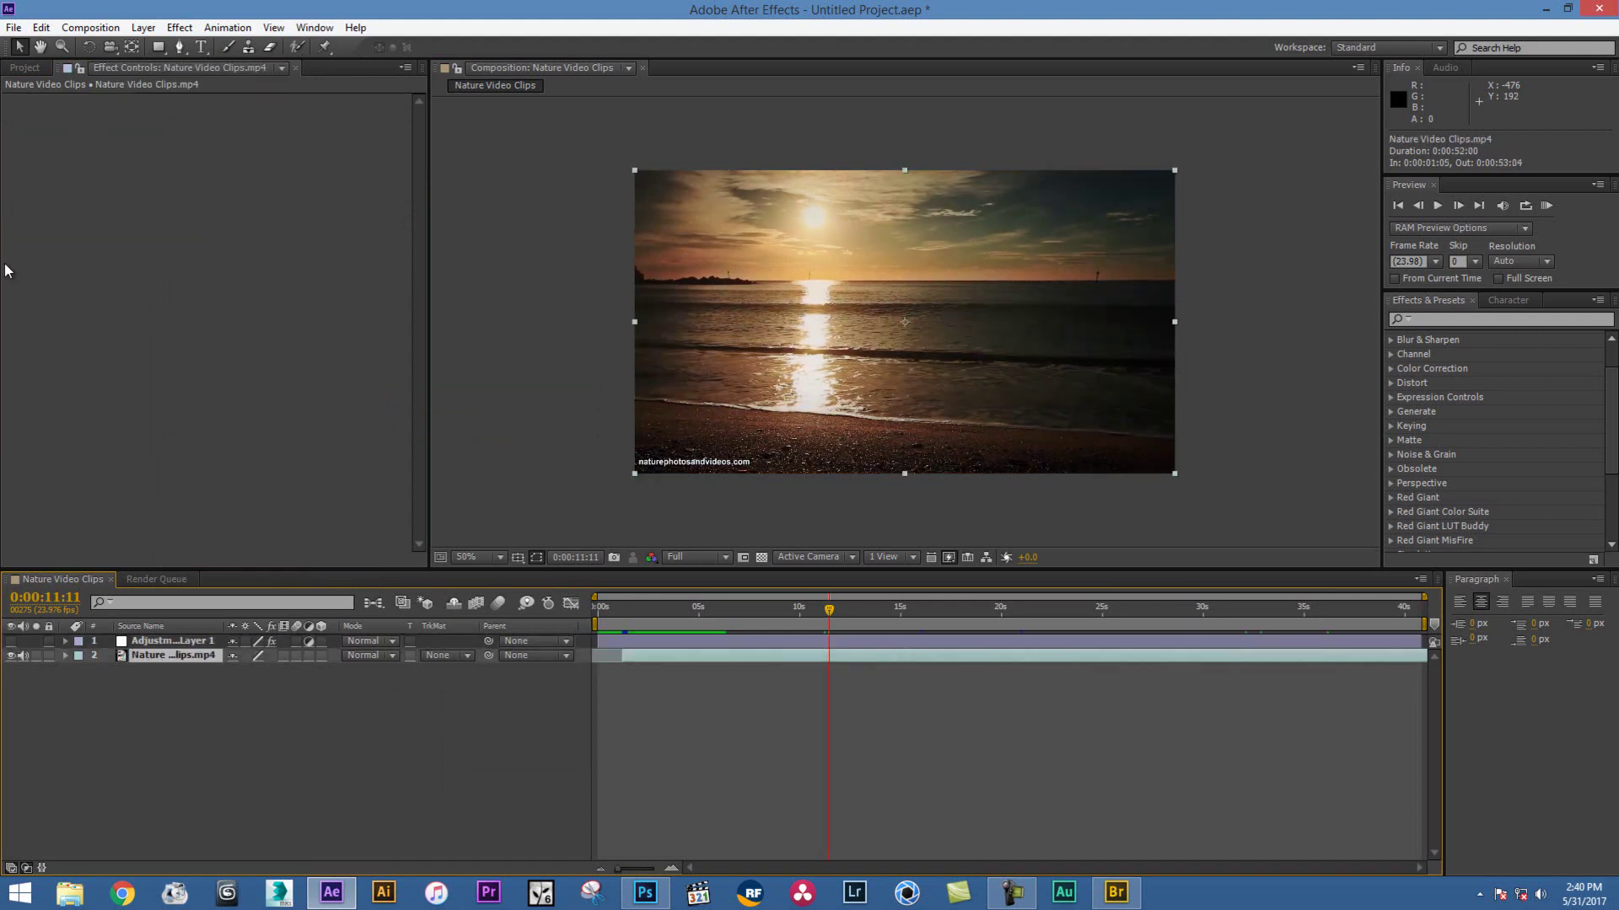
{"action": "left_click", "coordinate": [157, 644]}
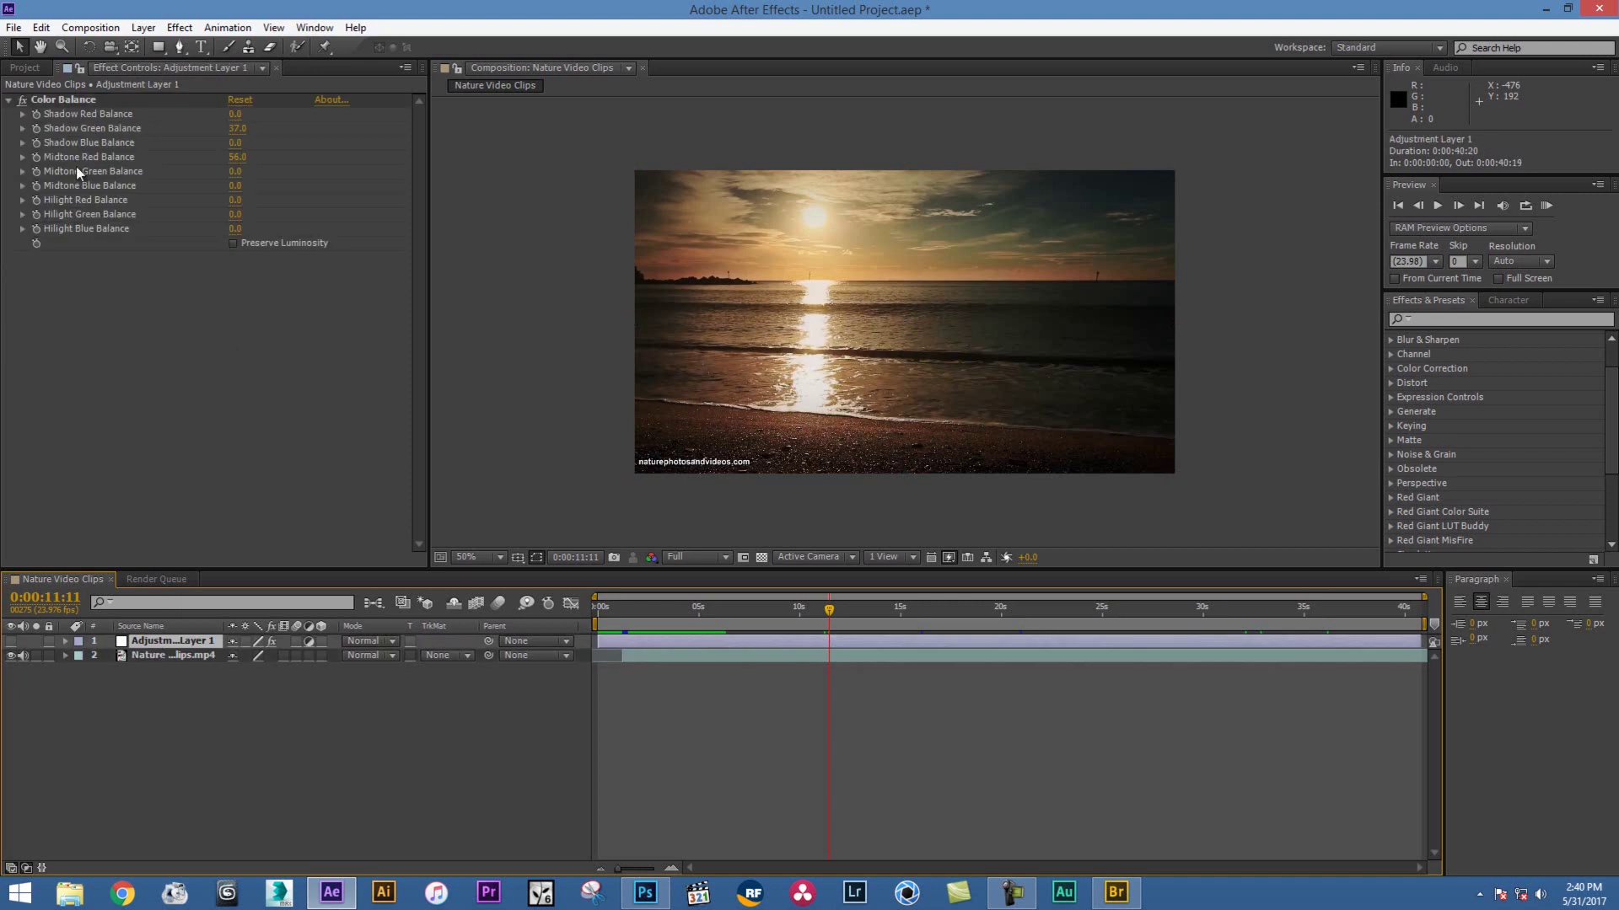
Narrow the adjustment layer to a 23%-wide strip parked off-frame left at -150,356
{"action": "left_click", "coordinate": [12, 642]}
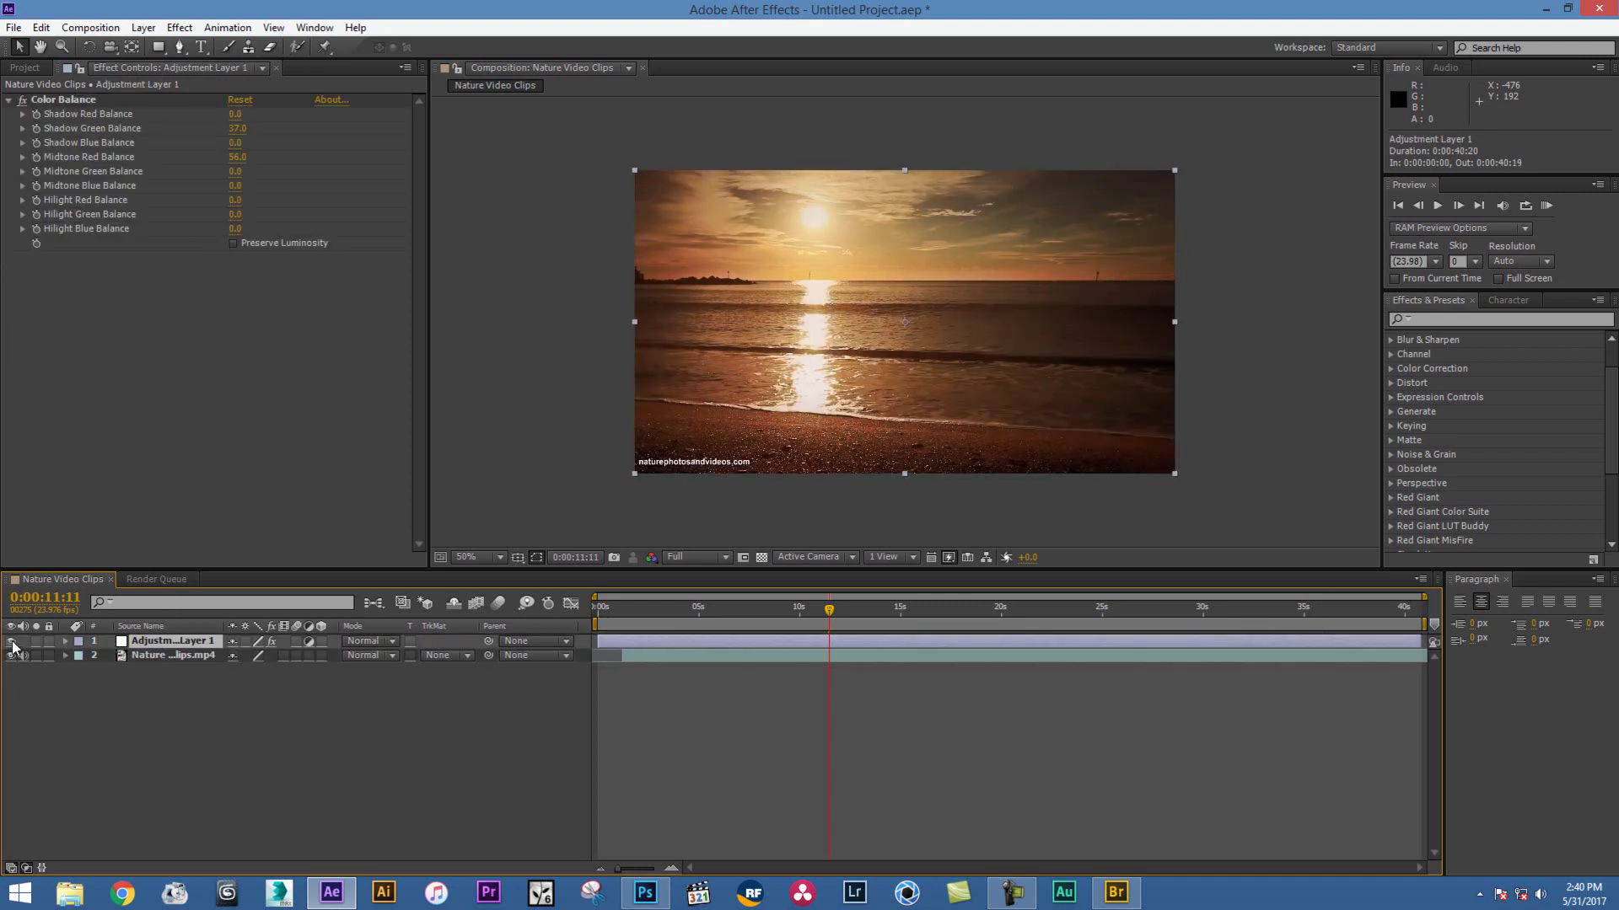
{"action": "left_click_drag", "start_coordinate": [962, 307], "coordinate": [1059, 297]}
{"action": "mouse_move", "coordinate": [1264, 323]}
{"action": "left_mouse_down"}
{"action": "mouse_move", "coordinate": [1058, 329]}
{"action": "mouse_move", "coordinate": [593, 292]}
{"action": "left_mouse_up"}
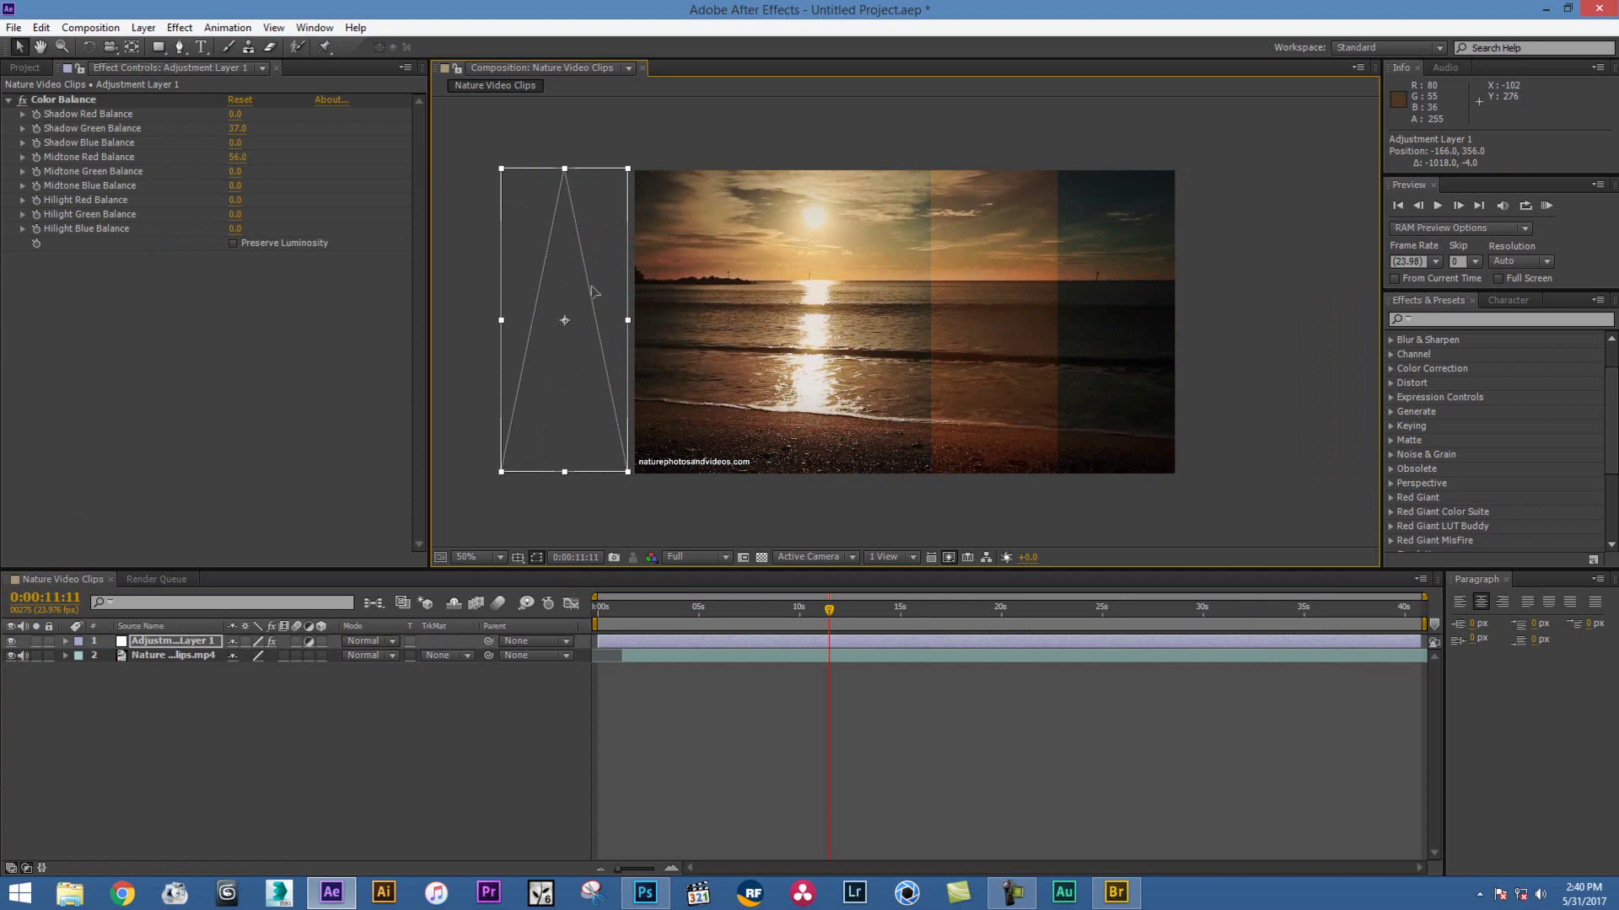
{"action": "left_click_drag", "start_coordinate": [596, 285], "coordinate": [609, 276]}
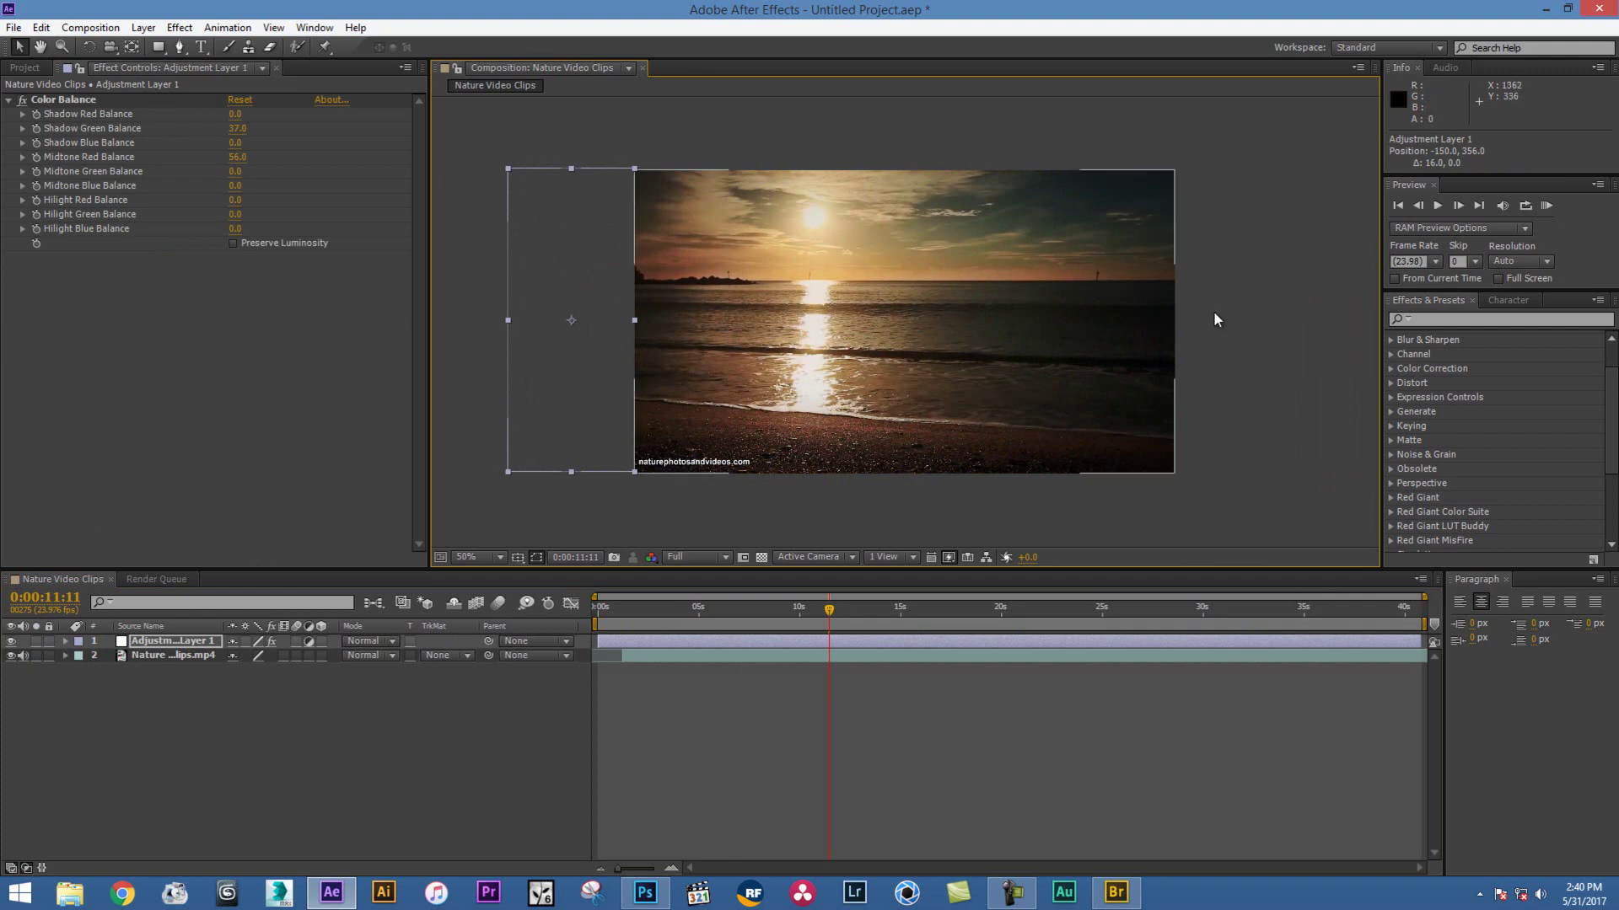
{"action": "left_click", "coordinate": [64, 640]}
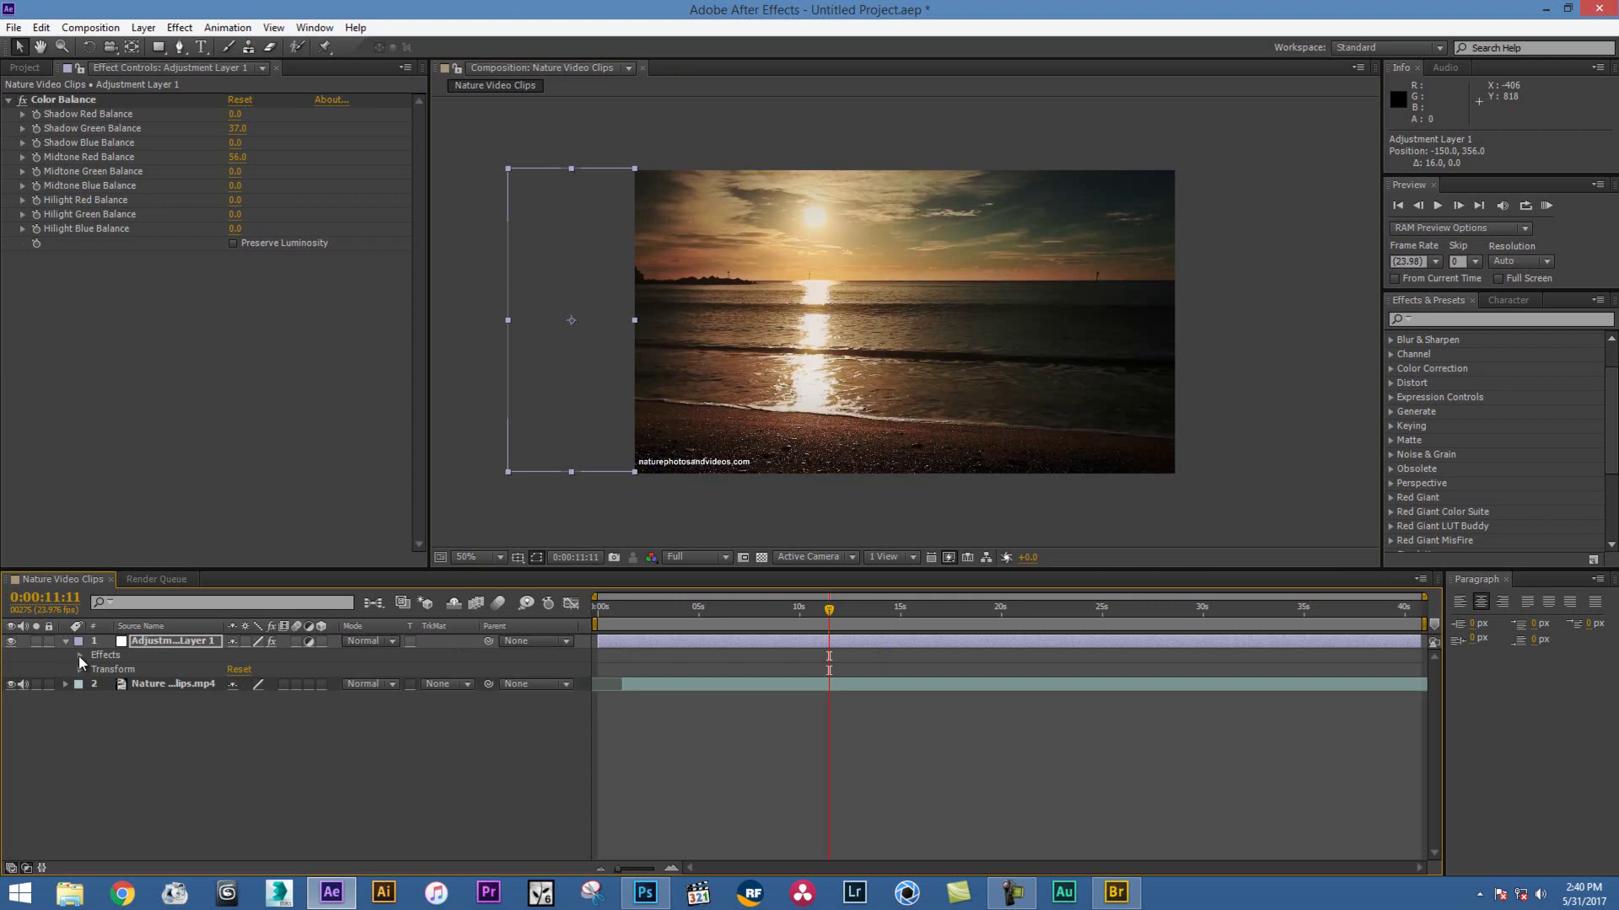
Reveal the layer's Transform properties and set a Position keyframe at 0:00:11:00
{"action": "left_click", "coordinate": [79, 655]}
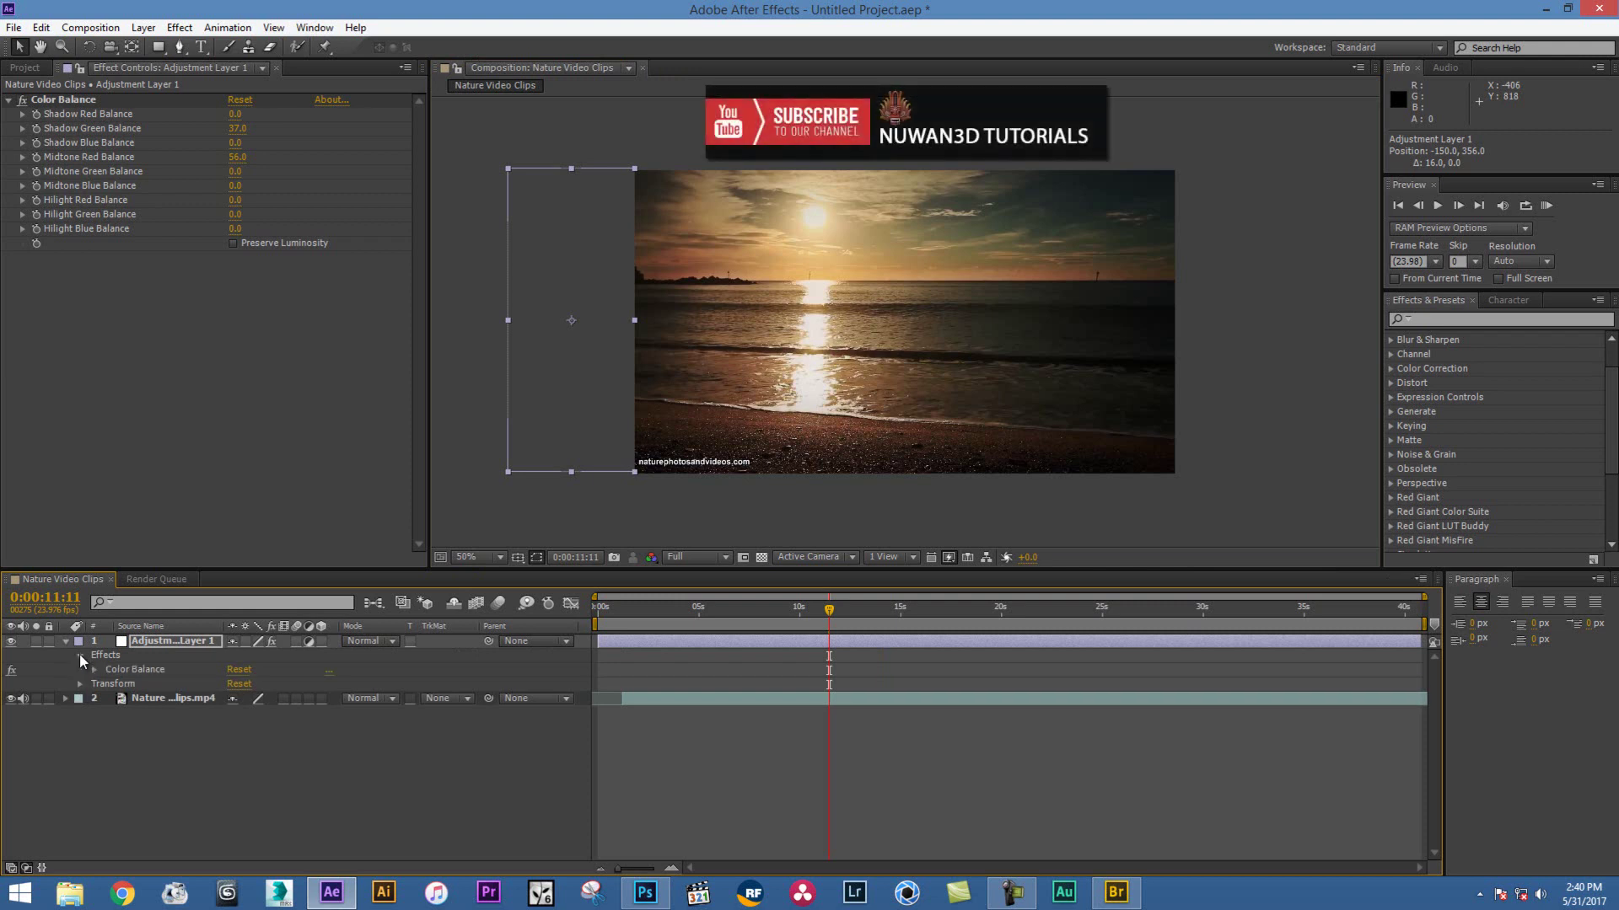
{"action": "left_click", "coordinate": [80, 655]}
{"action": "left_click", "coordinate": [79, 669]}
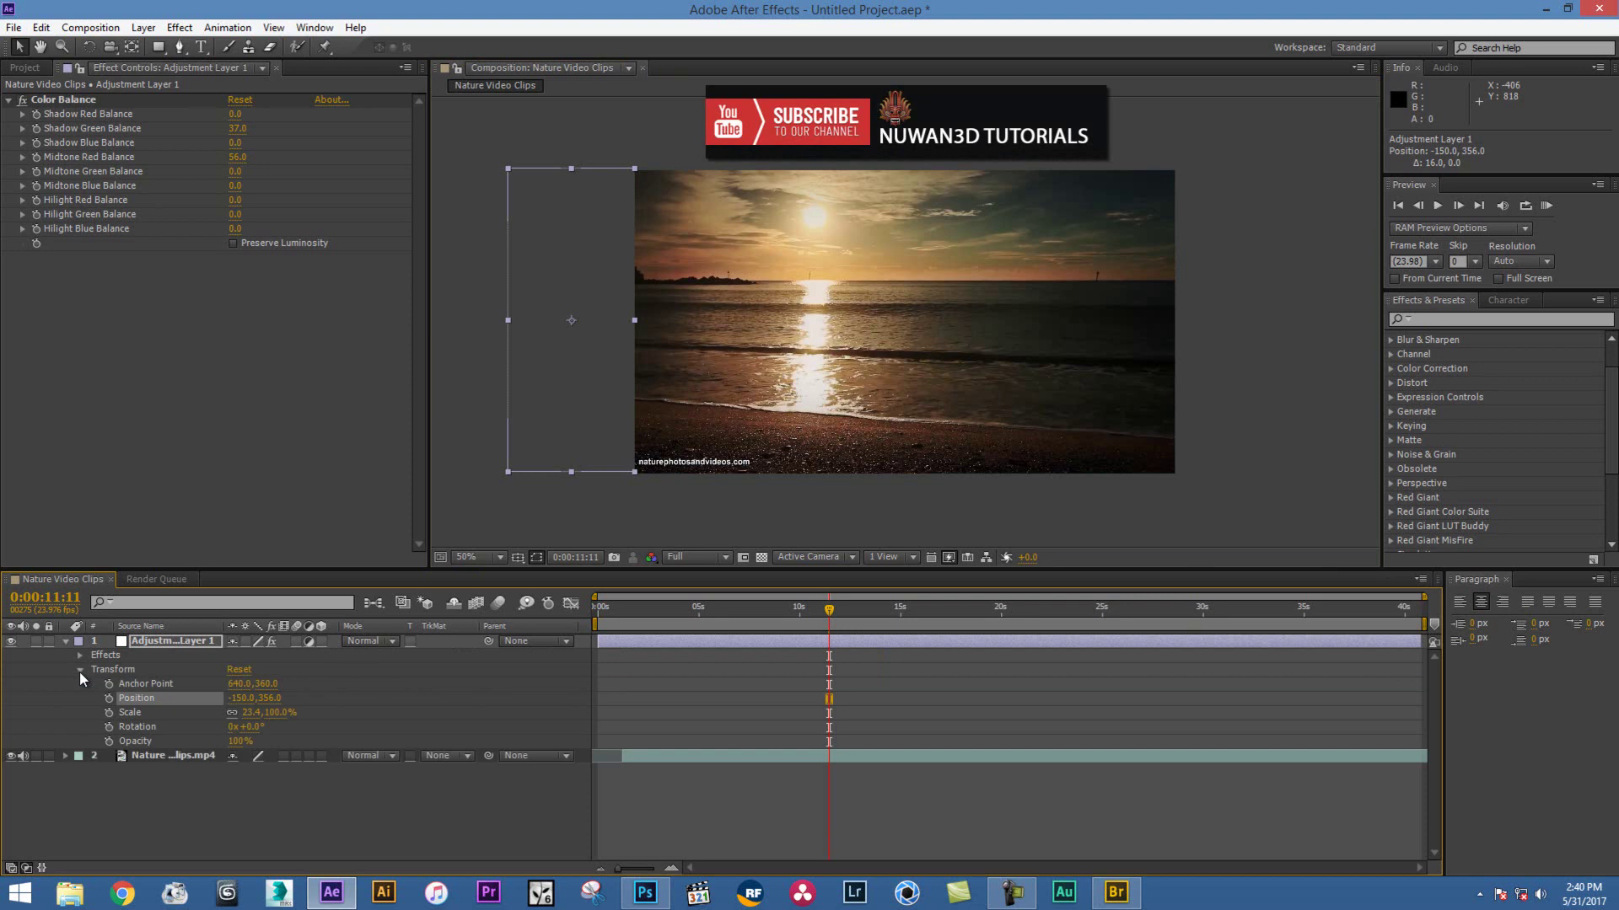
{"action": "left_click_drag", "start_coordinate": [775, 609], "coordinate": [820, 612]}
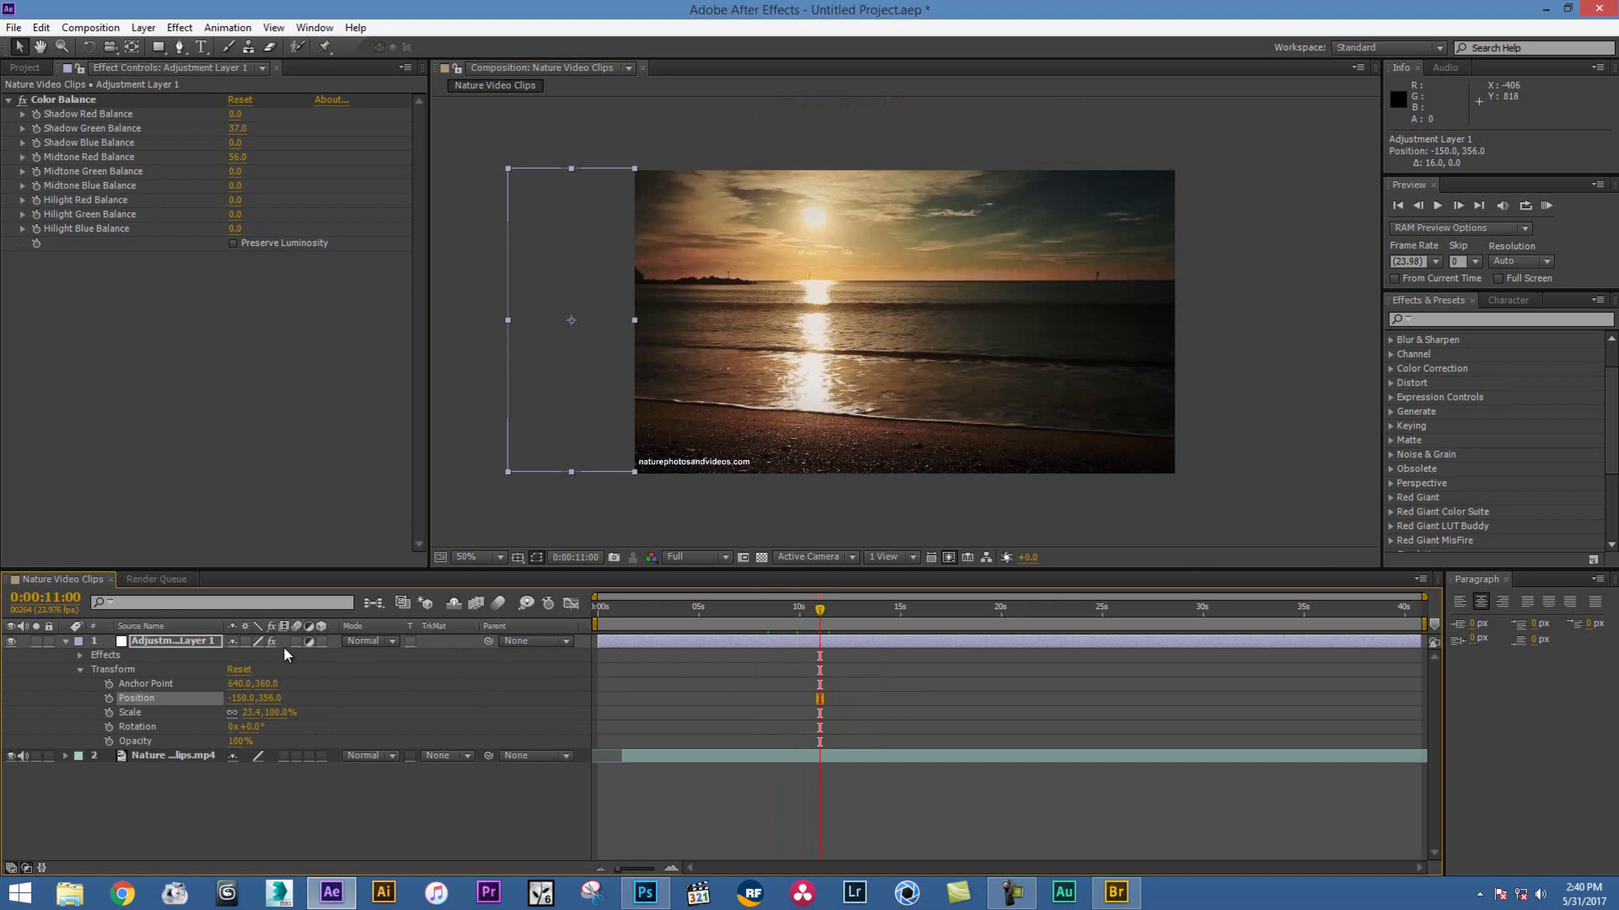
{"action": "left_click", "coordinate": [109, 698]}
At 0:00:13:07, drag Position to about 1383,378 so the strip passes the right edge
{"action": "left_click_drag", "start_coordinate": [820, 608], "coordinate": [866, 611]}
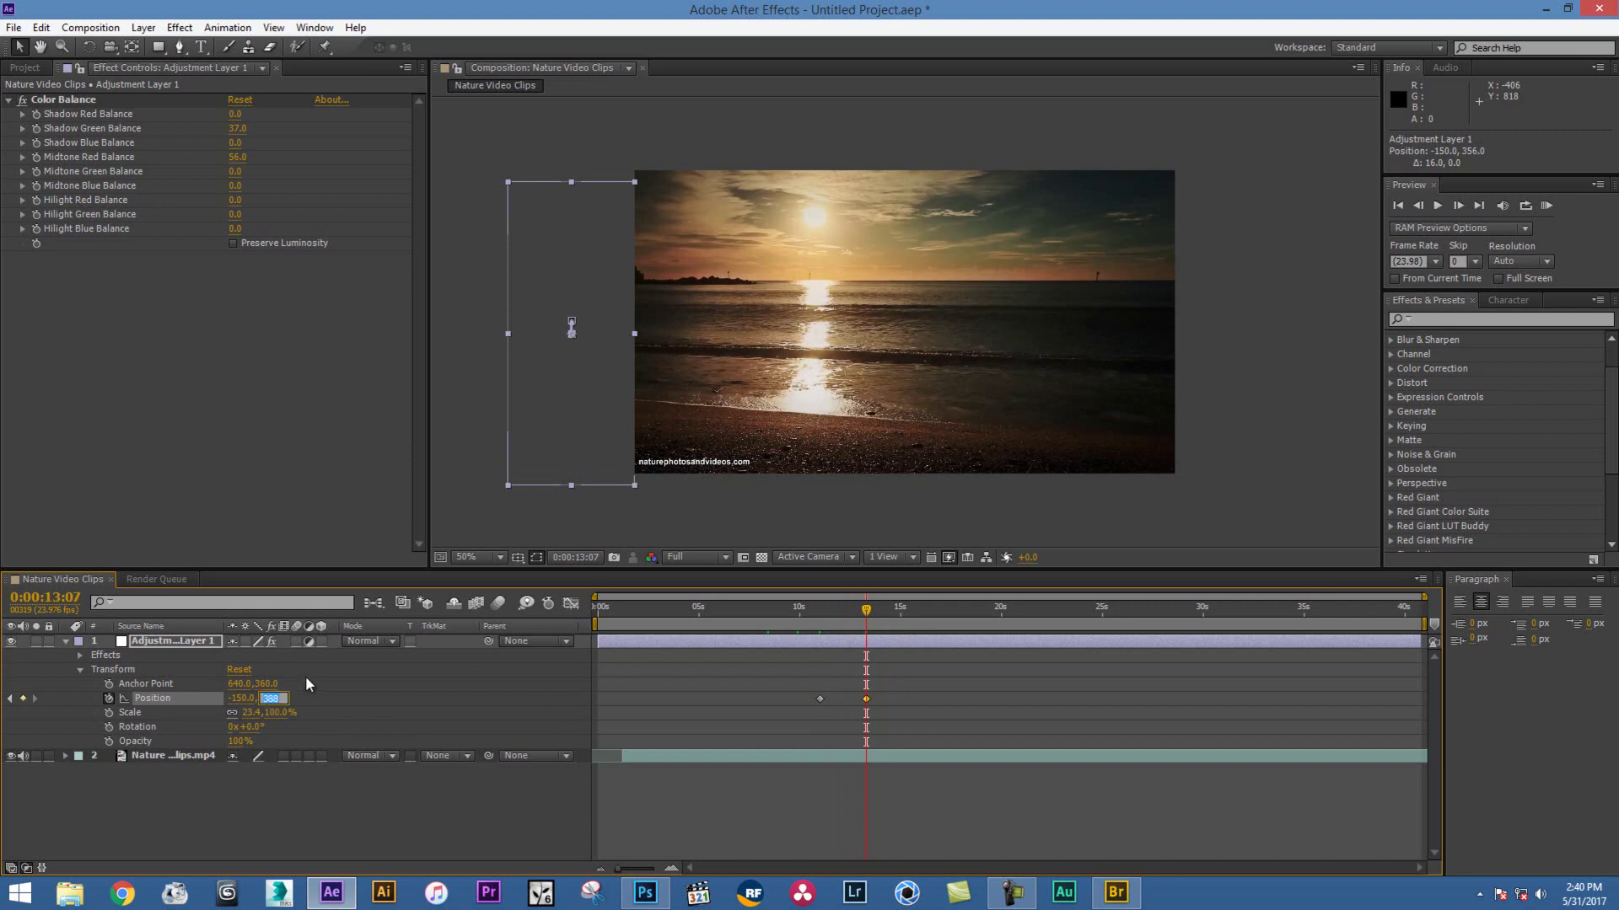
{"action": "left_click", "coordinate": [563, 490]}
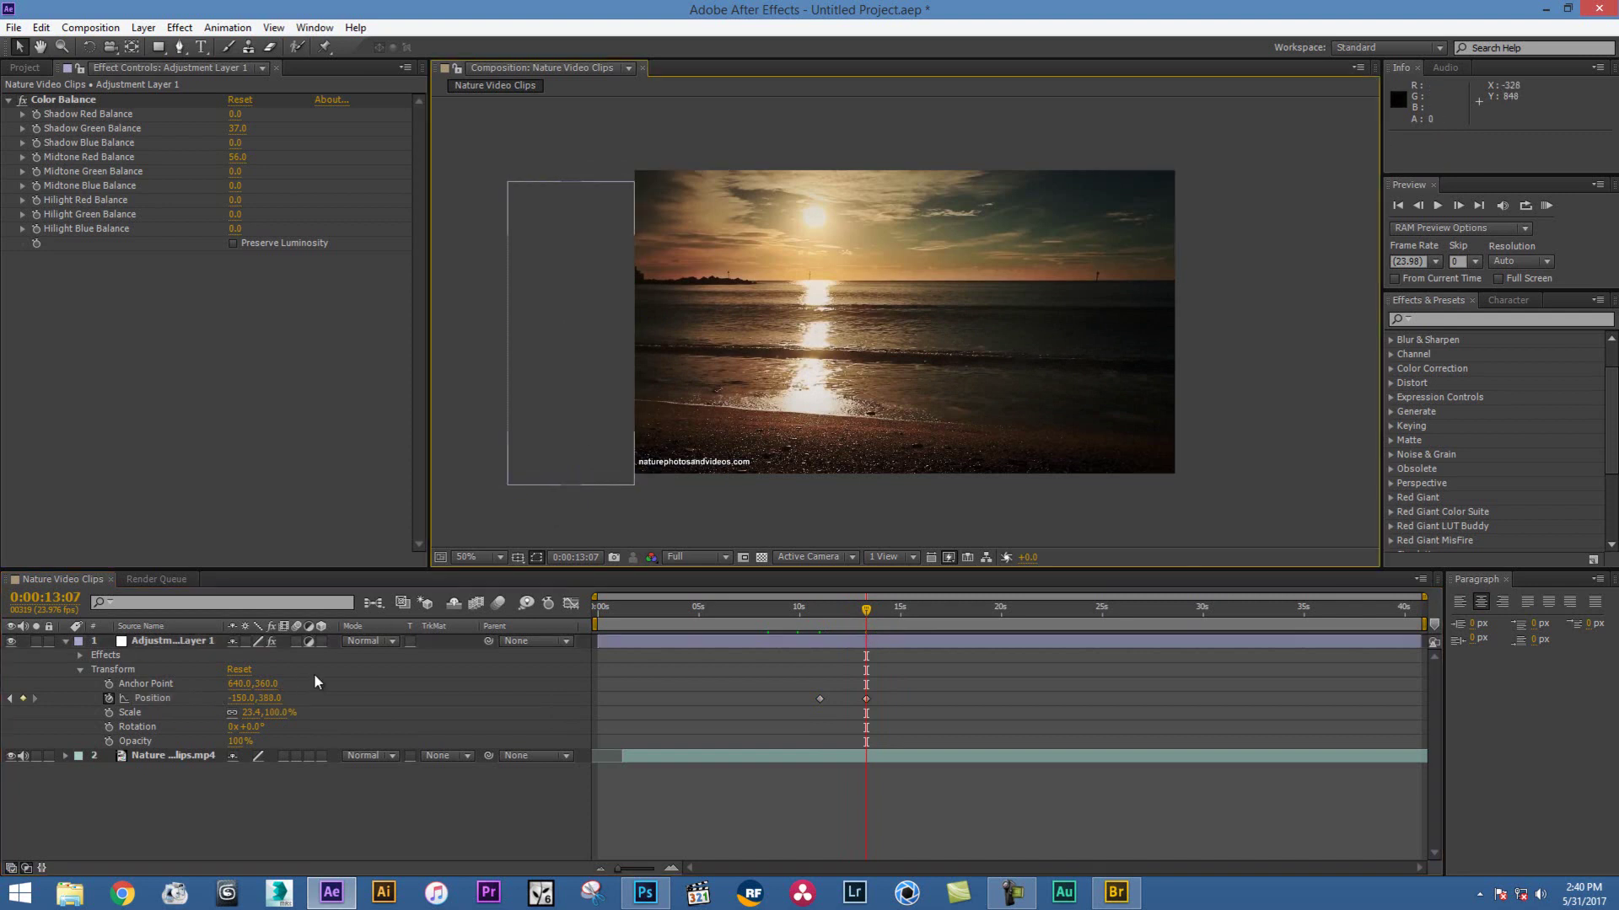
{"action": "left_click_drag", "start_coordinate": [270, 700], "coordinate": [504, 690]}
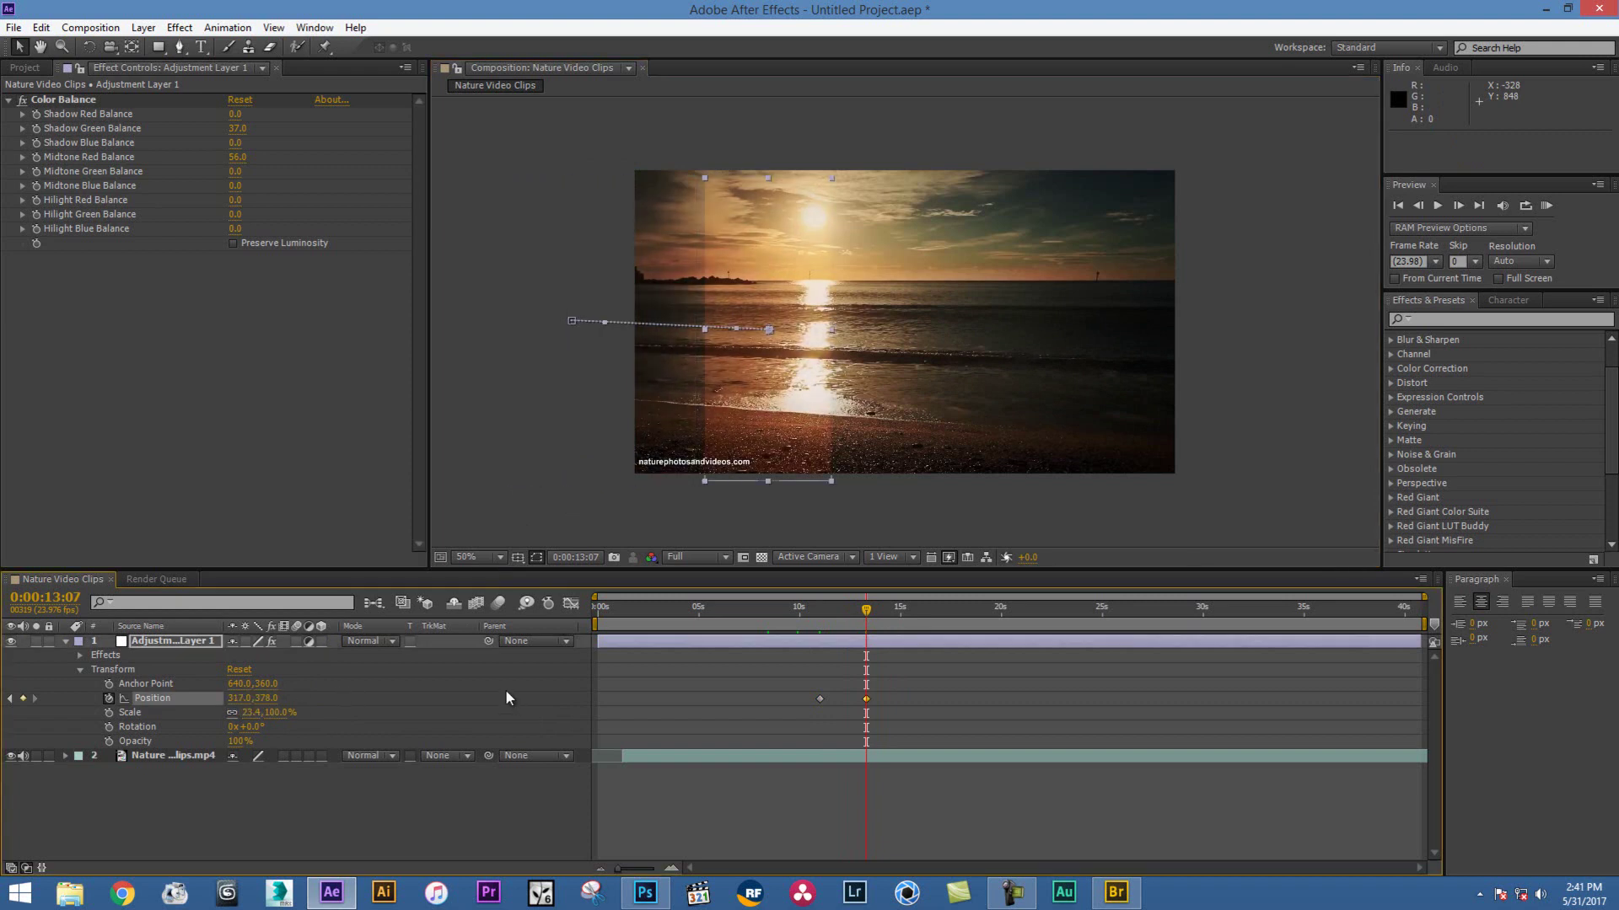
{"action": "left_click_drag", "start_coordinate": [257, 705], "coordinate": [436, 705]}
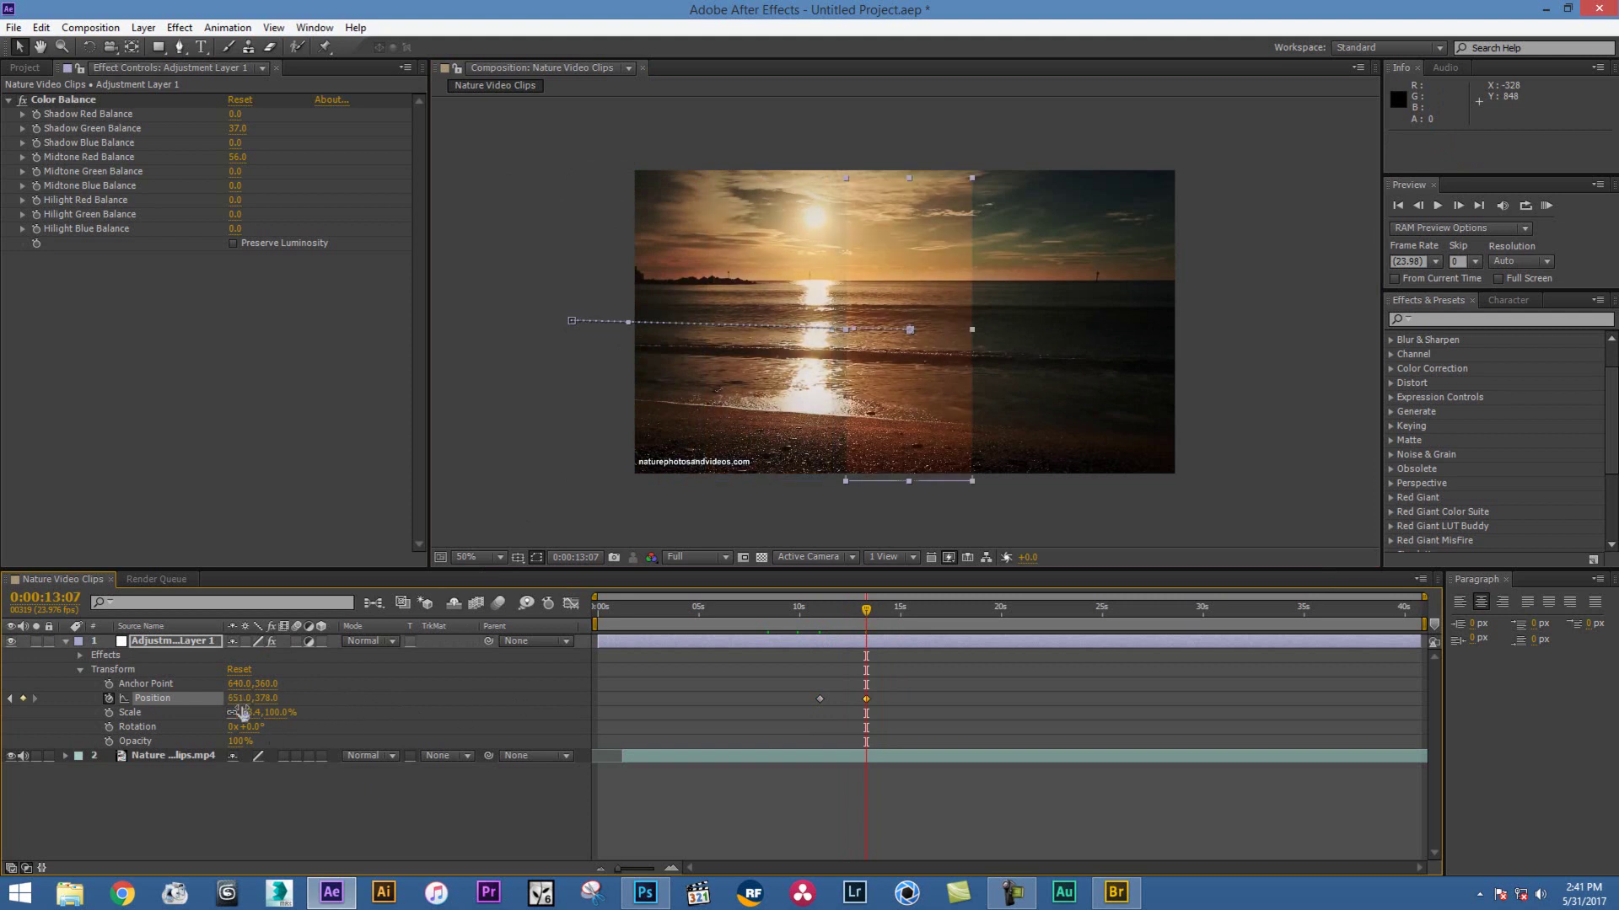
{"action": "left_click_drag", "start_coordinate": [245, 699], "coordinate": [469, 680]}
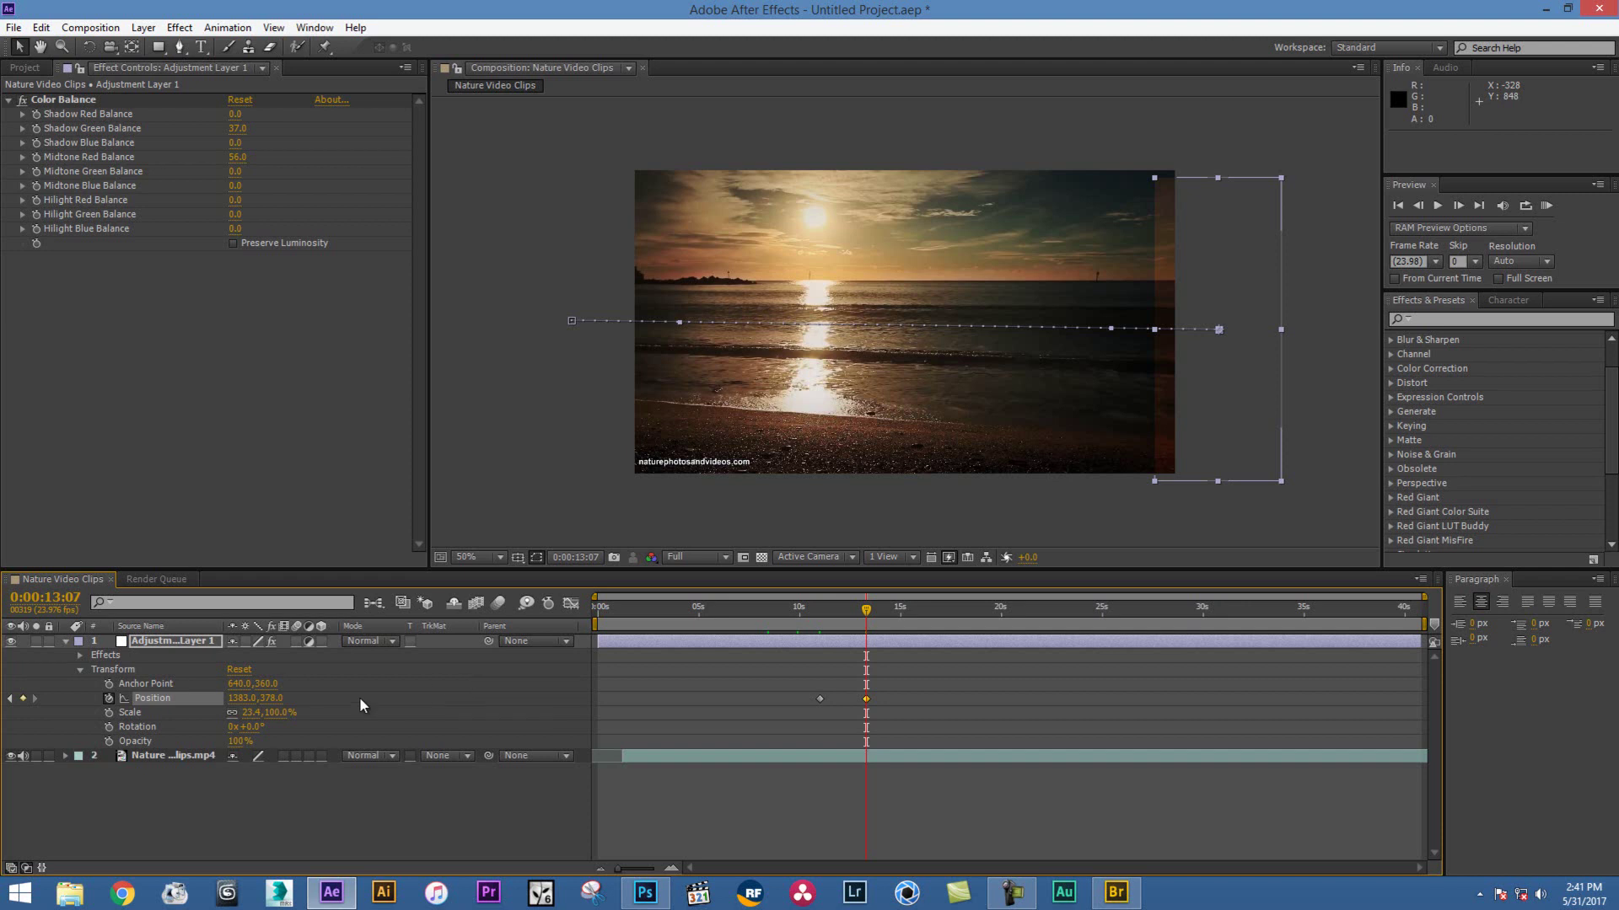
{"action": "left_click_drag", "start_coordinate": [240, 703], "coordinate": [297, 696]}
{"action": "left_click", "coordinate": [819, 612]}
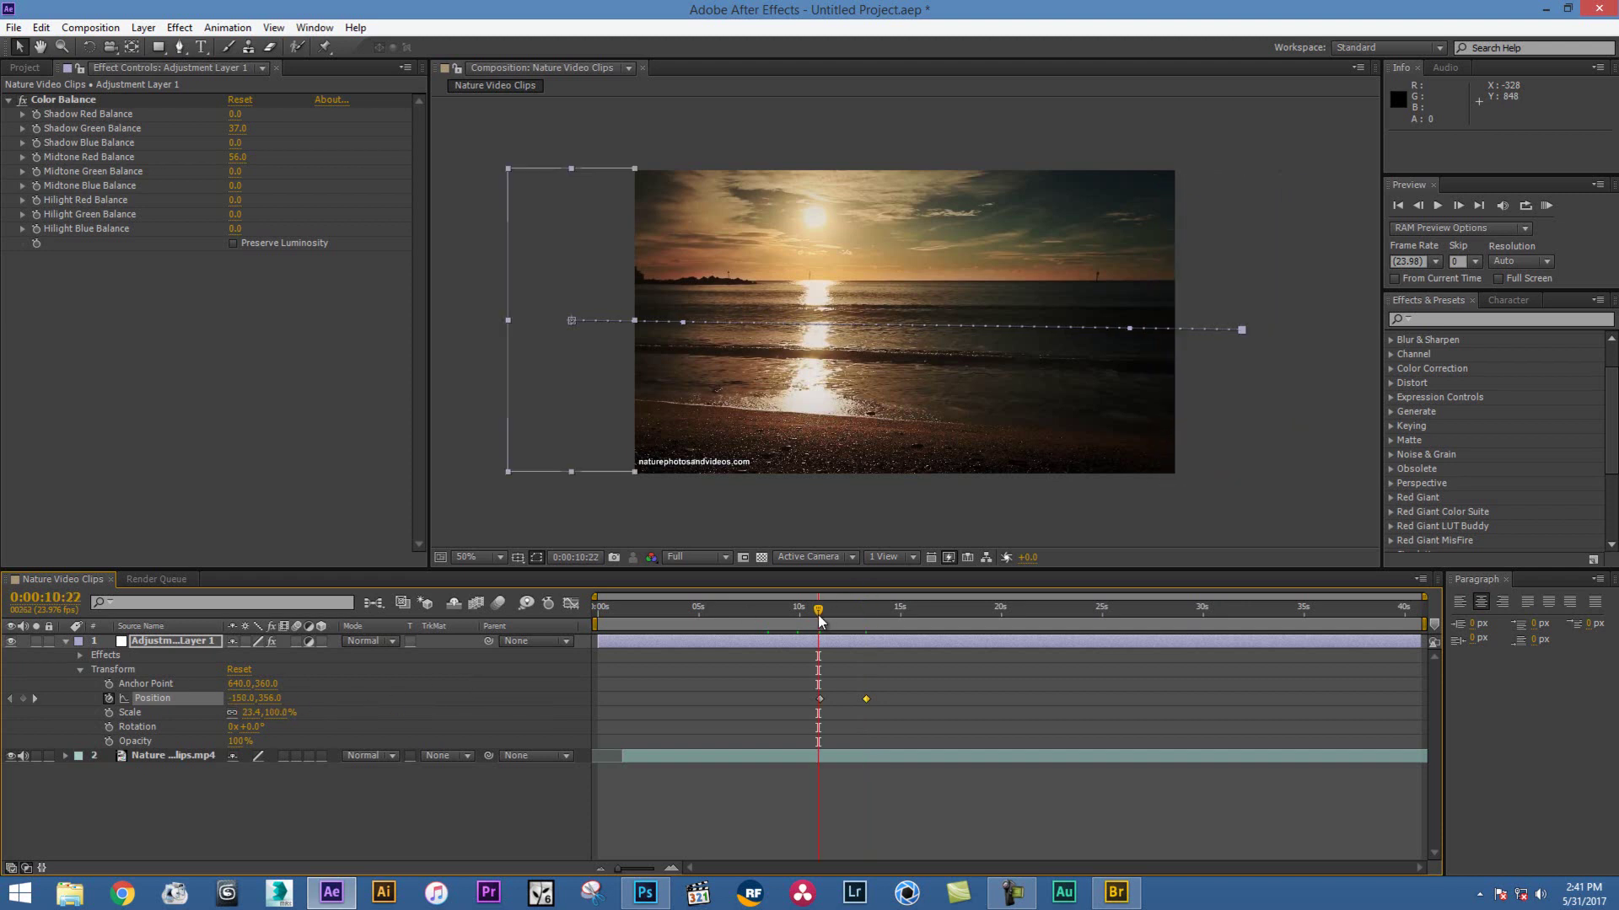
{"action": "left_click", "coordinate": [883, 798]}
Preview the sliding strip and move the playhead to 0:00:15:08
{"action": "left_click", "coordinate": [1437, 206]}
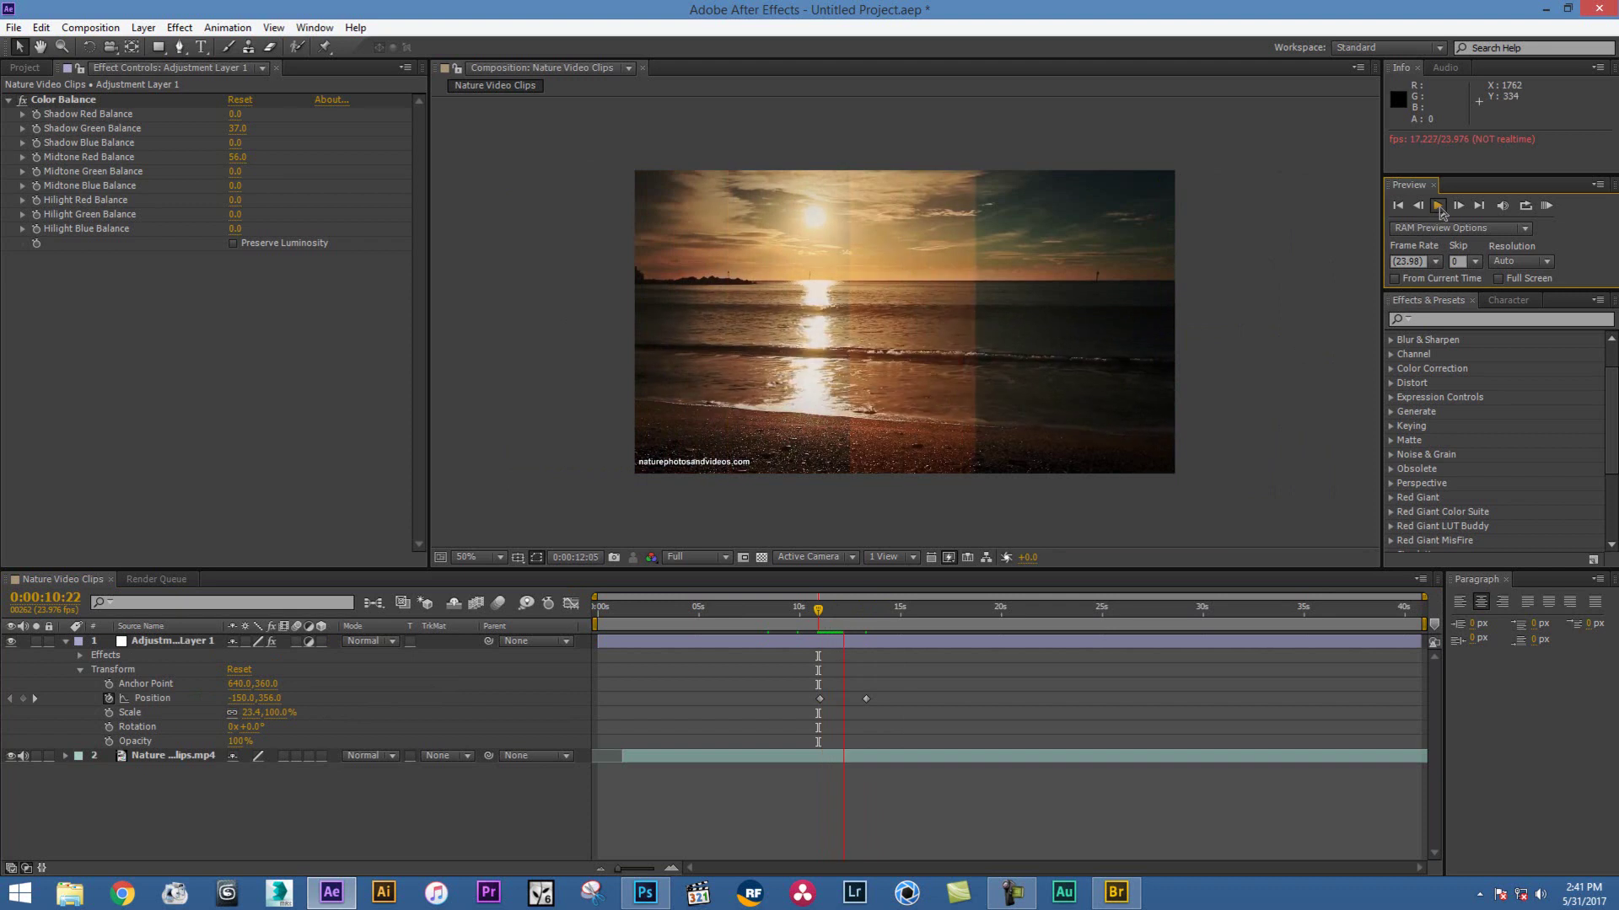
{"action": "left_click", "coordinate": [1439, 208]}
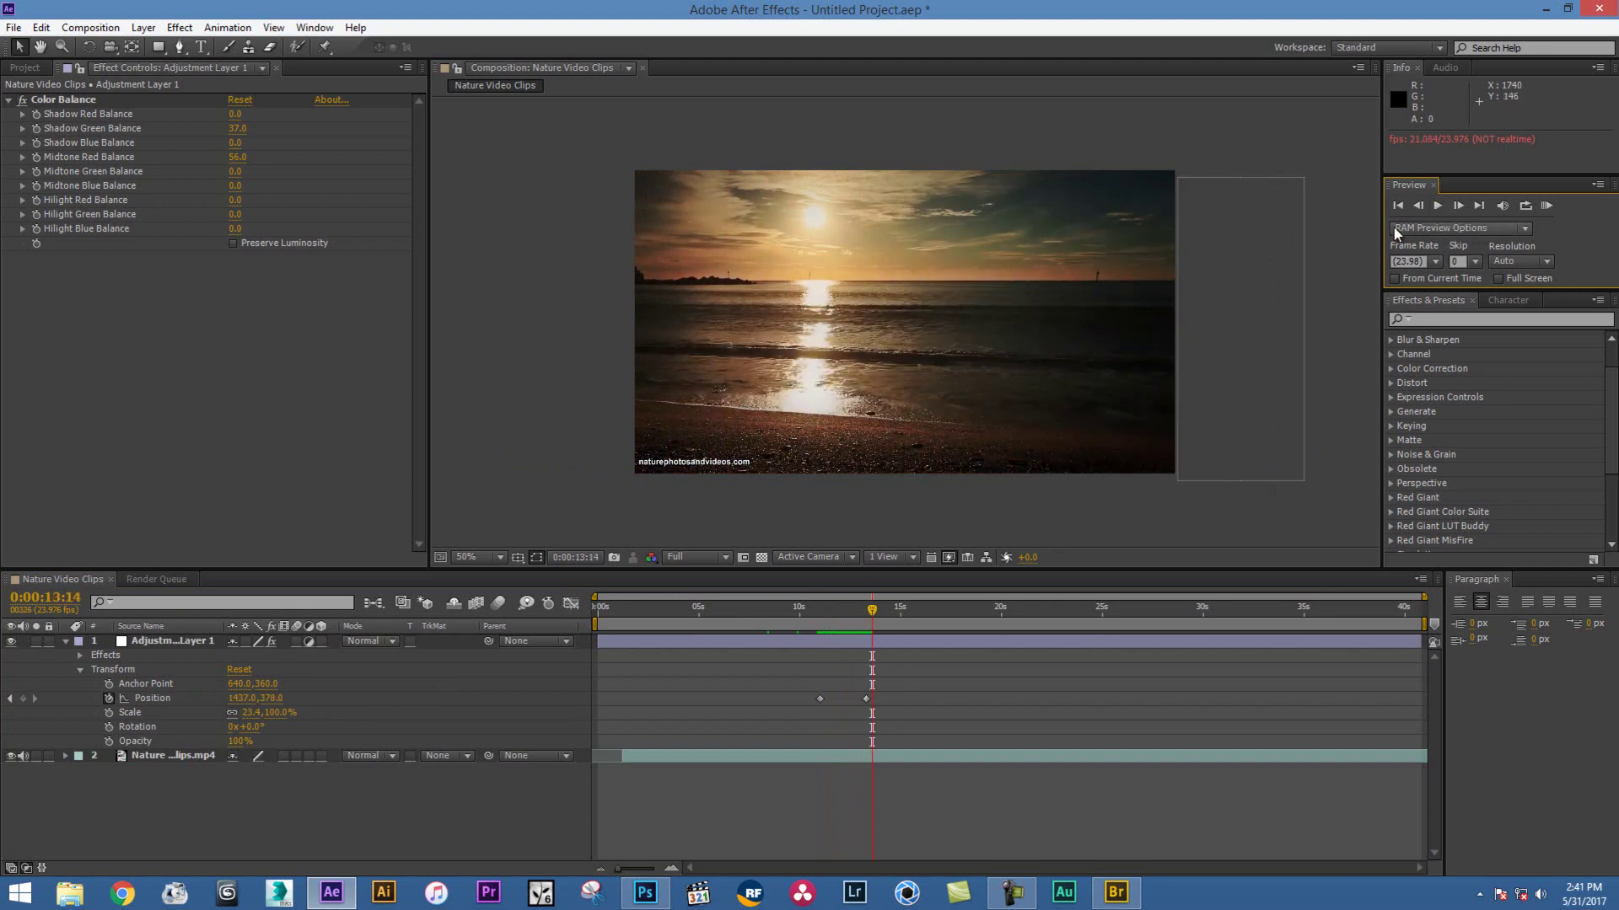
{"action": "left_click_drag", "start_coordinate": [872, 608], "coordinate": [907, 605]}
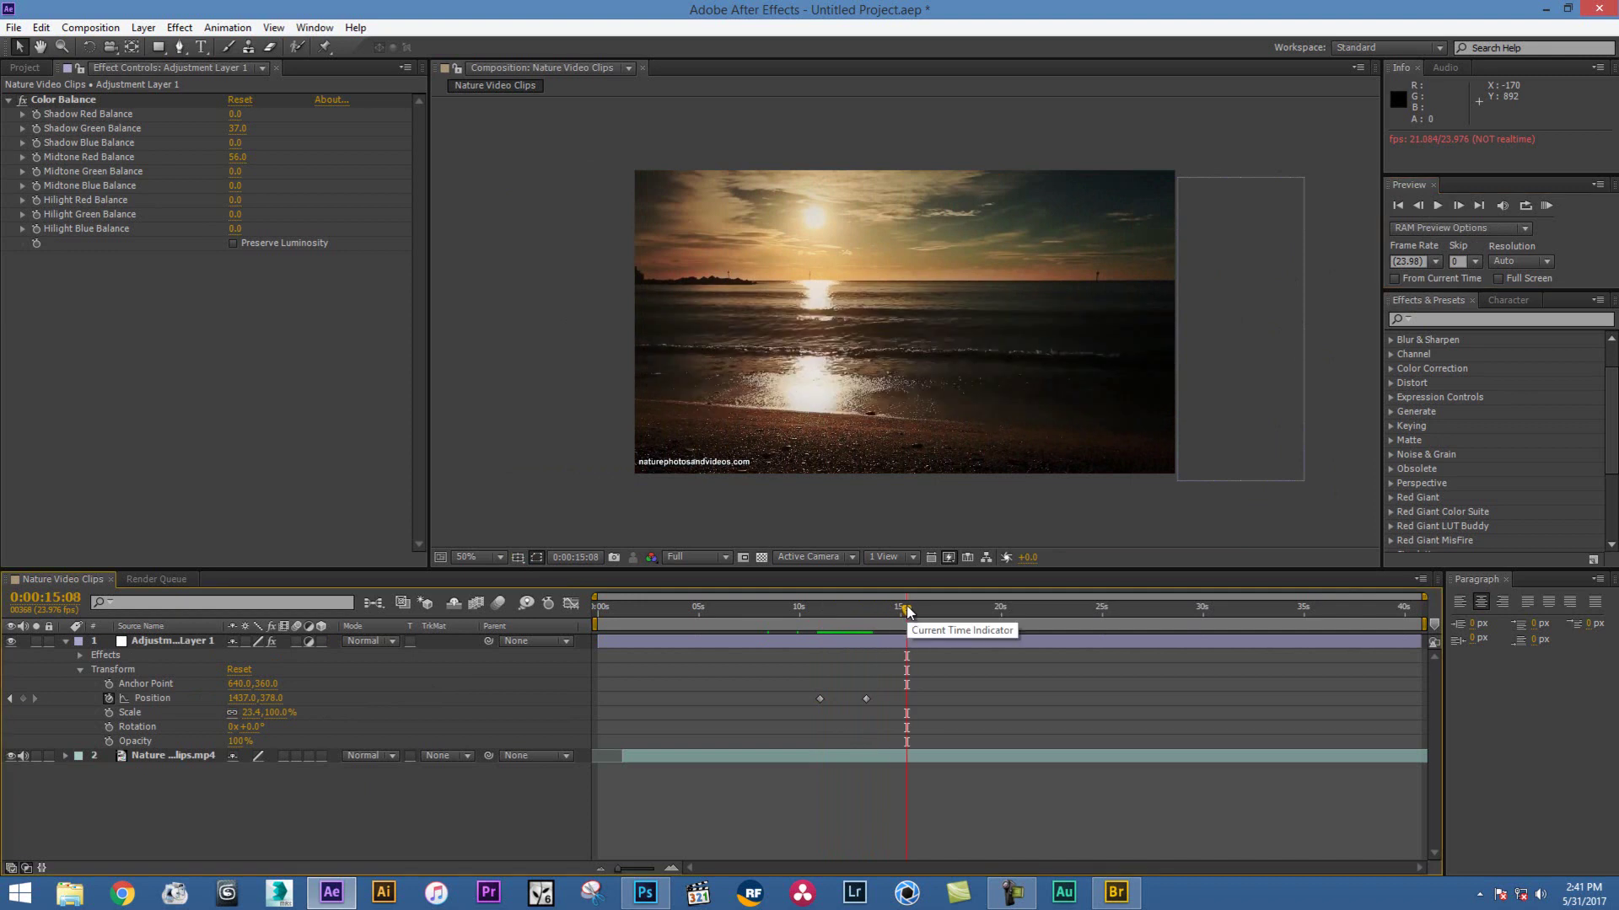
Keyframe Position X at about -169 to send the strip back off-frame left, then preview
{"action": "left_click_drag", "start_coordinate": [242, 699], "coordinate": [88, 698]}
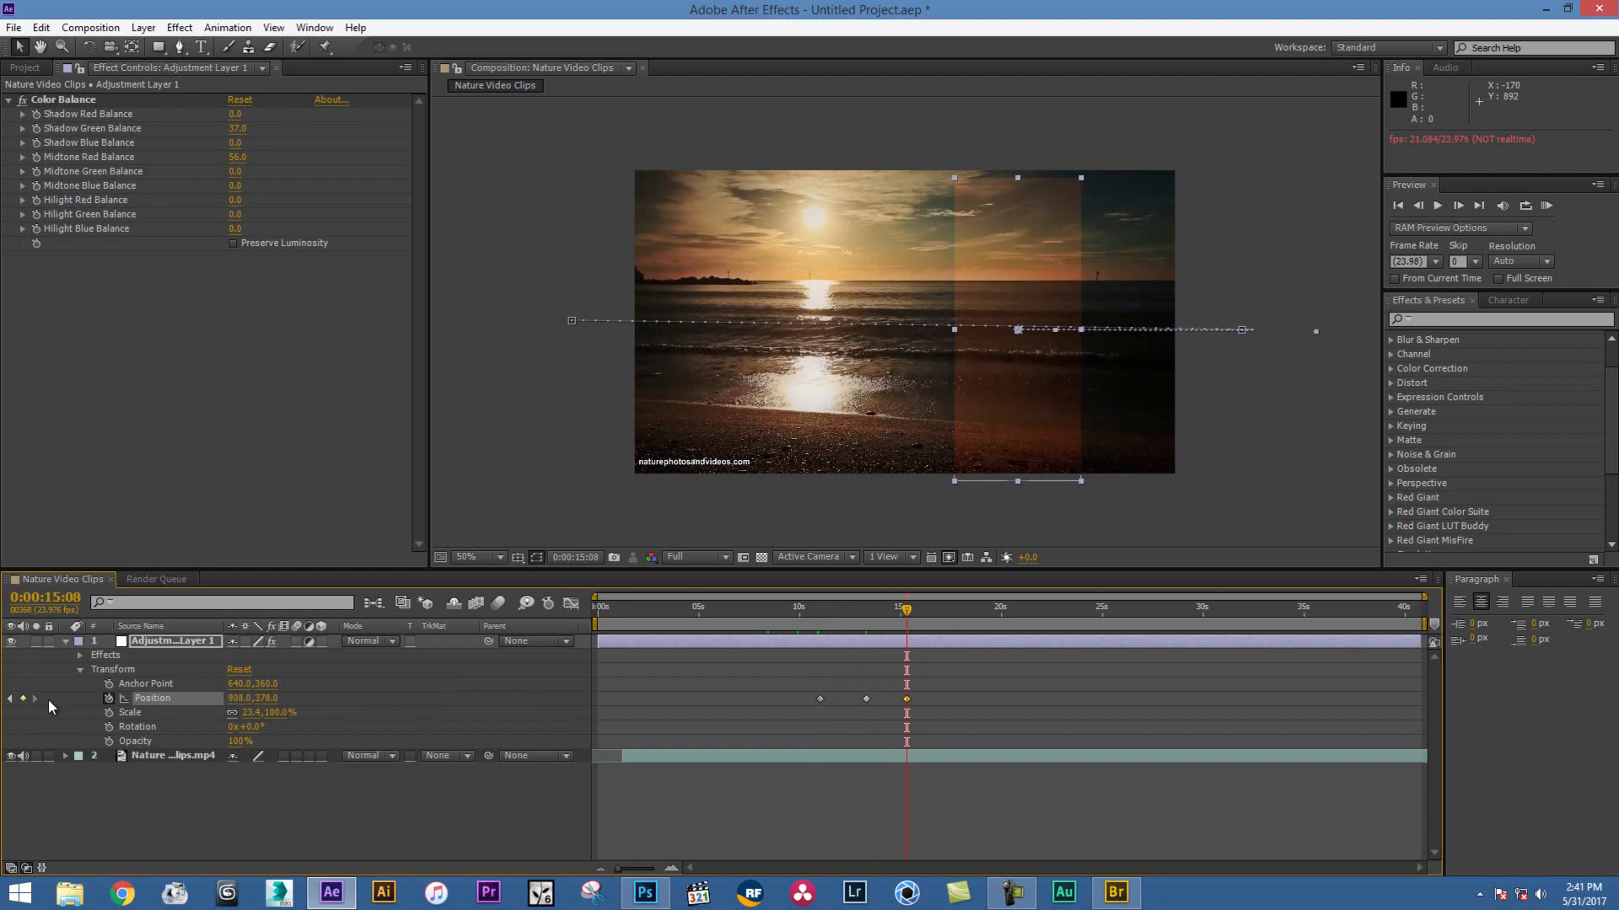
{"action": "left_click_drag", "start_coordinate": [244, 704], "coordinate": [61, 715]}
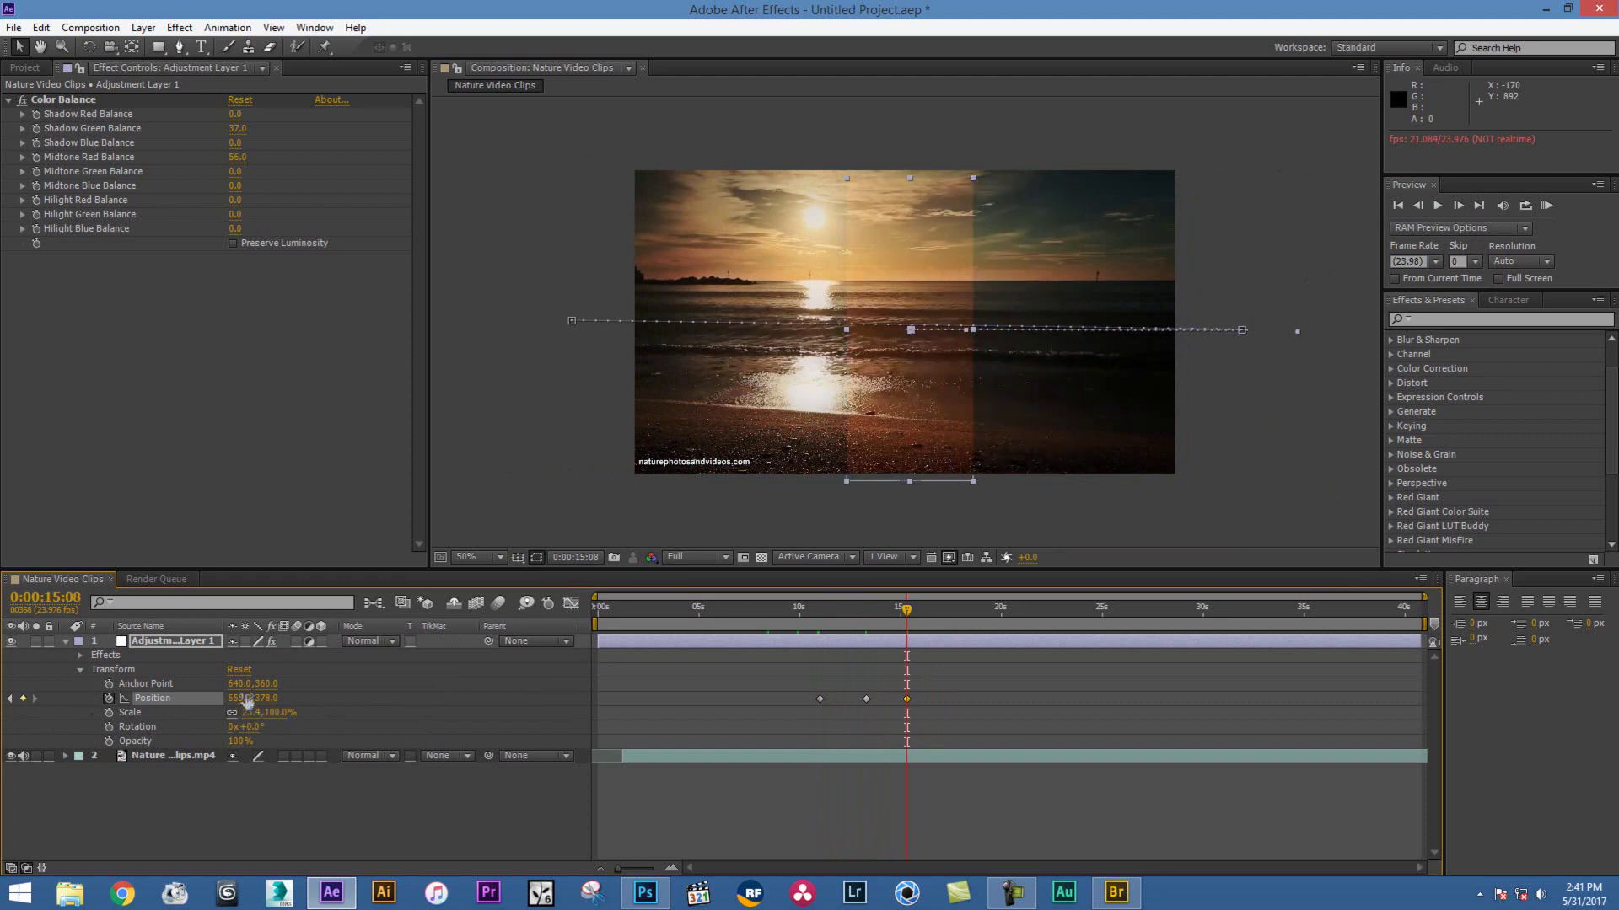
{"action": "left_click_drag", "start_coordinate": [247, 702], "coordinate": [89, 702]}
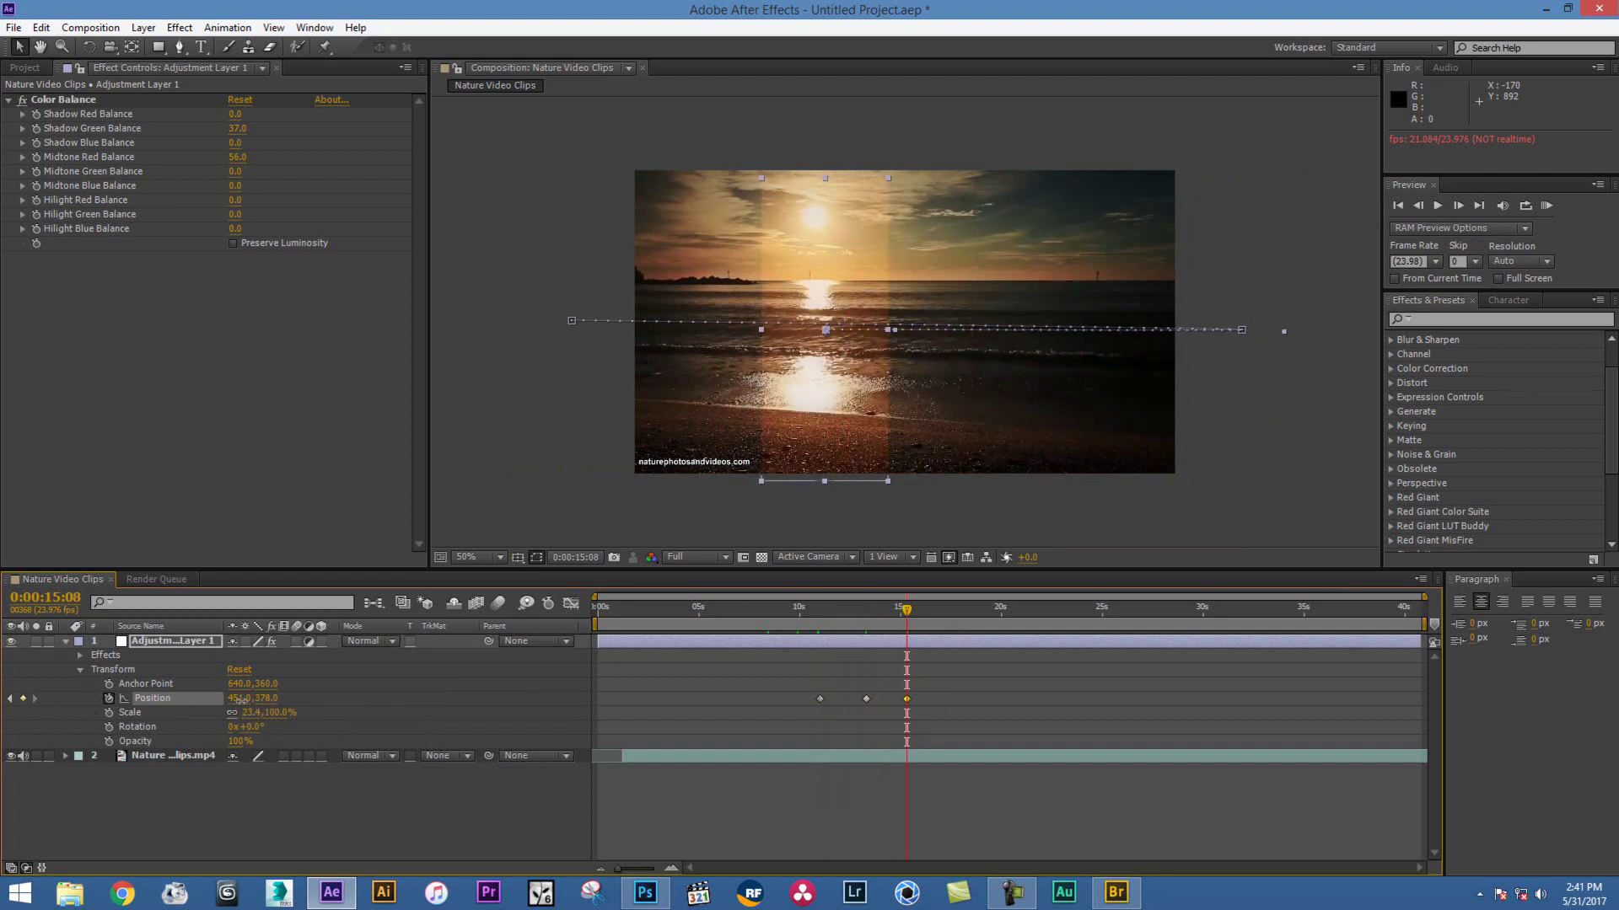
{"action": "left_click_drag", "start_coordinate": [240, 700], "coordinate": [101, 700]}
{"action": "left_click_drag", "start_coordinate": [240, 700], "coordinate": [78, 698]}
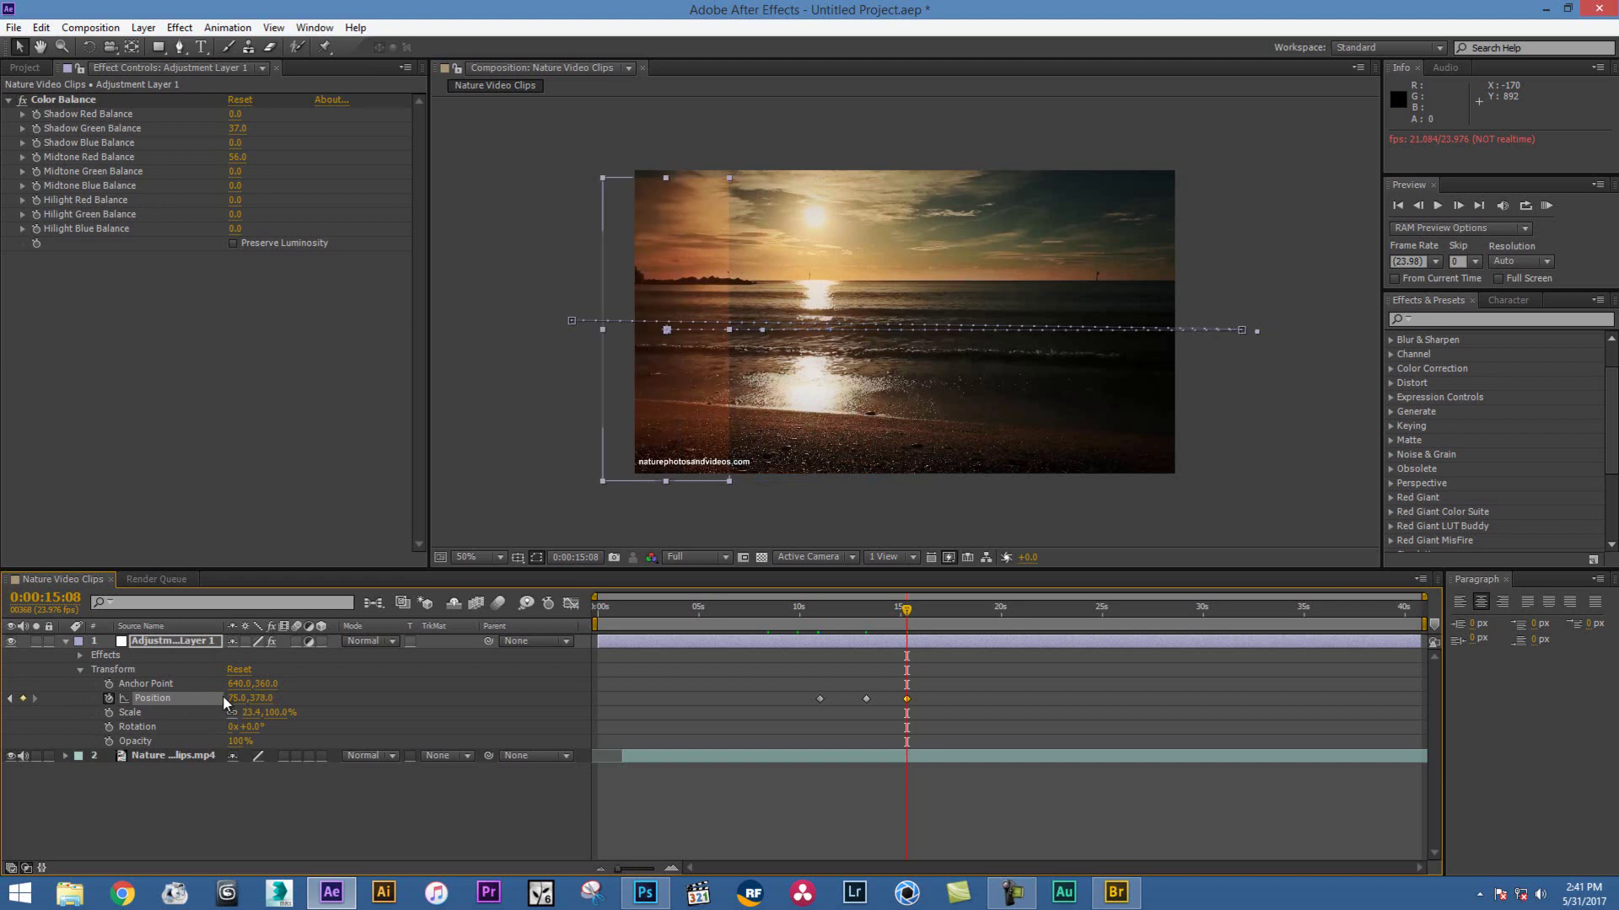
{"action": "mouse_move", "coordinate": [229, 698]}
{"action": "left_mouse_down"}
{"action": "mouse_move", "coordinate": [143, 696]}
{"action": "mouse_move", "coordinate": [194, 705]}
{"action": "left_mouse_up"}
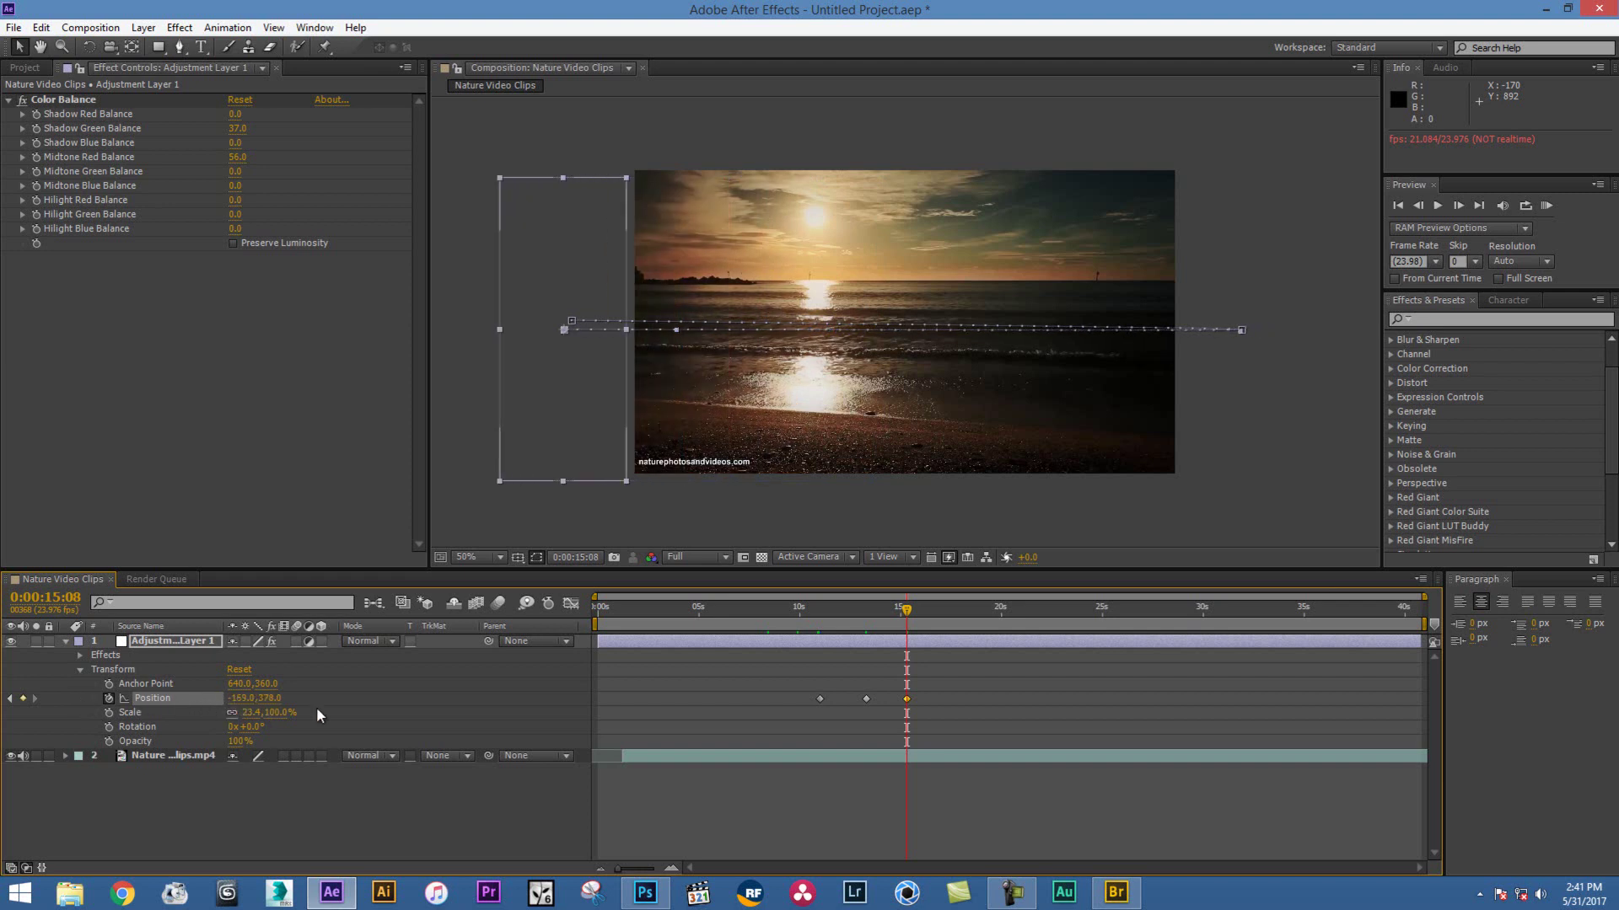
{"action": "left_click", "coordinate": [1438, 207]}
Keyframe Shadow Green Balance at 37 at 11:00 and raise it to 100 at 12:19
{"action": "left_click", "coordinate": [1438, 210]}
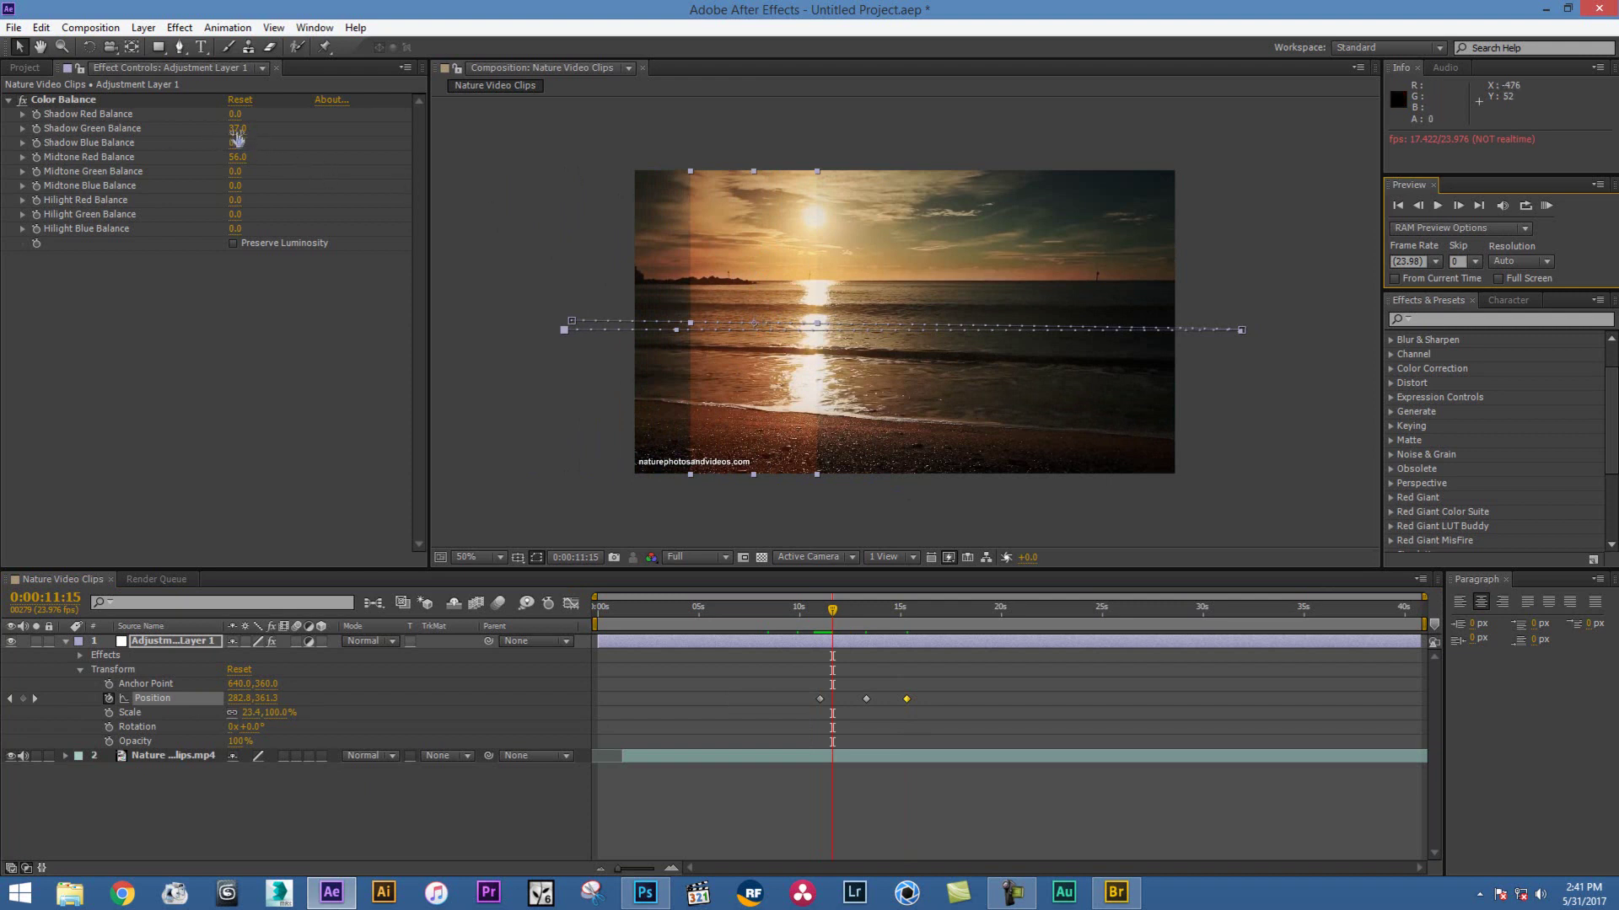
{"action": "left_click", "coordinate": [38, 129]}
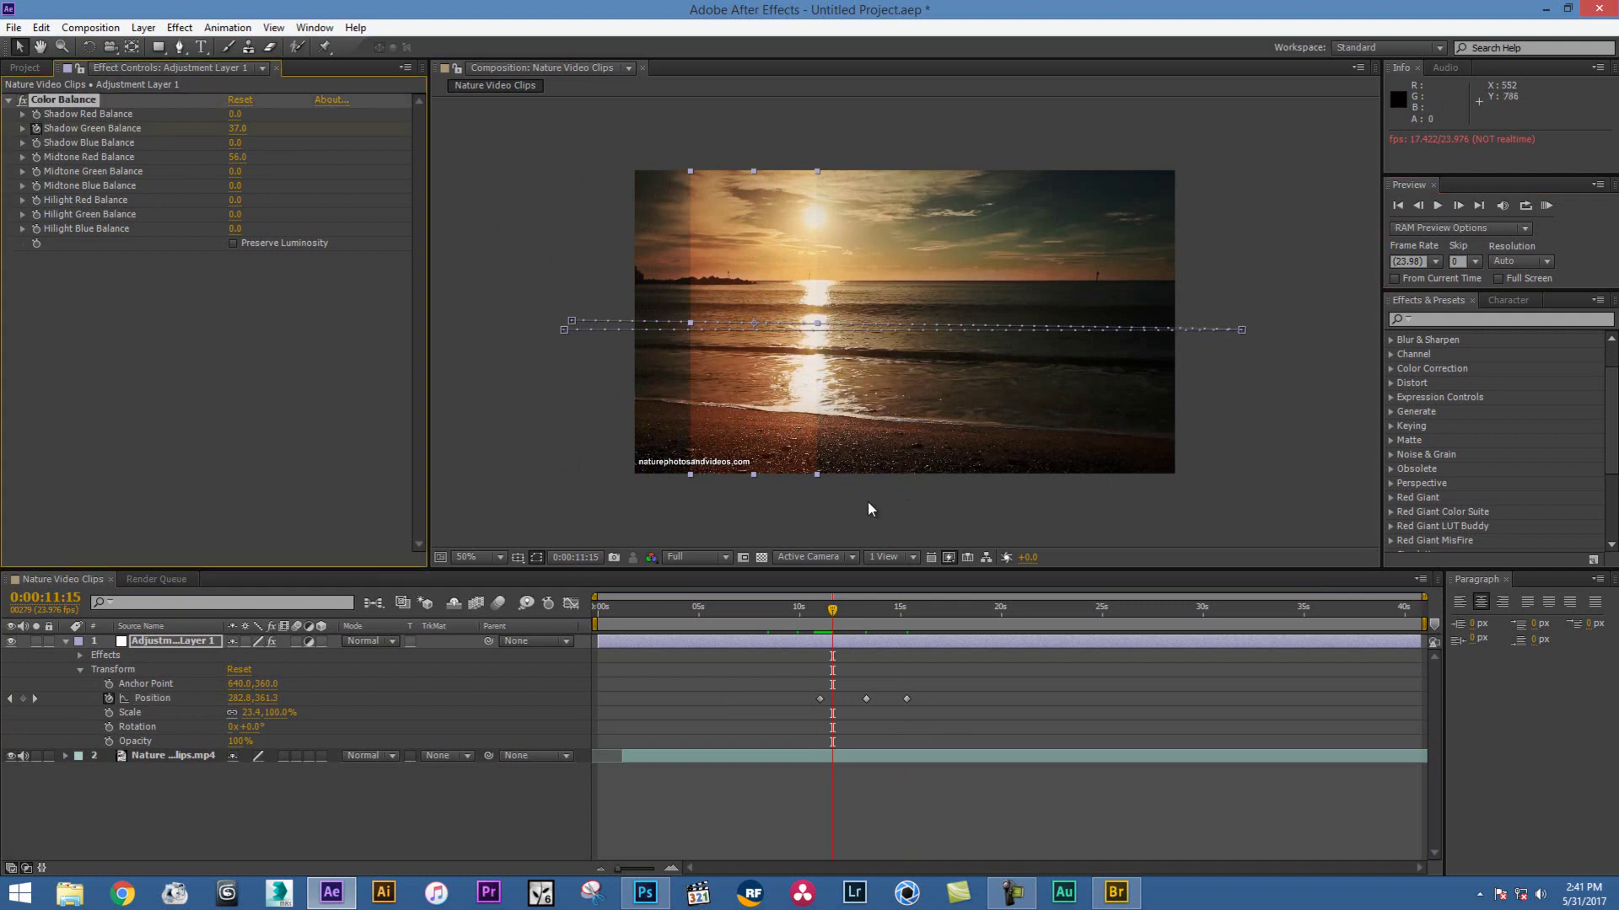
{"action": "left_click_drag", "start_coordinate": [832, 606], "coordinate": [857, 606]}
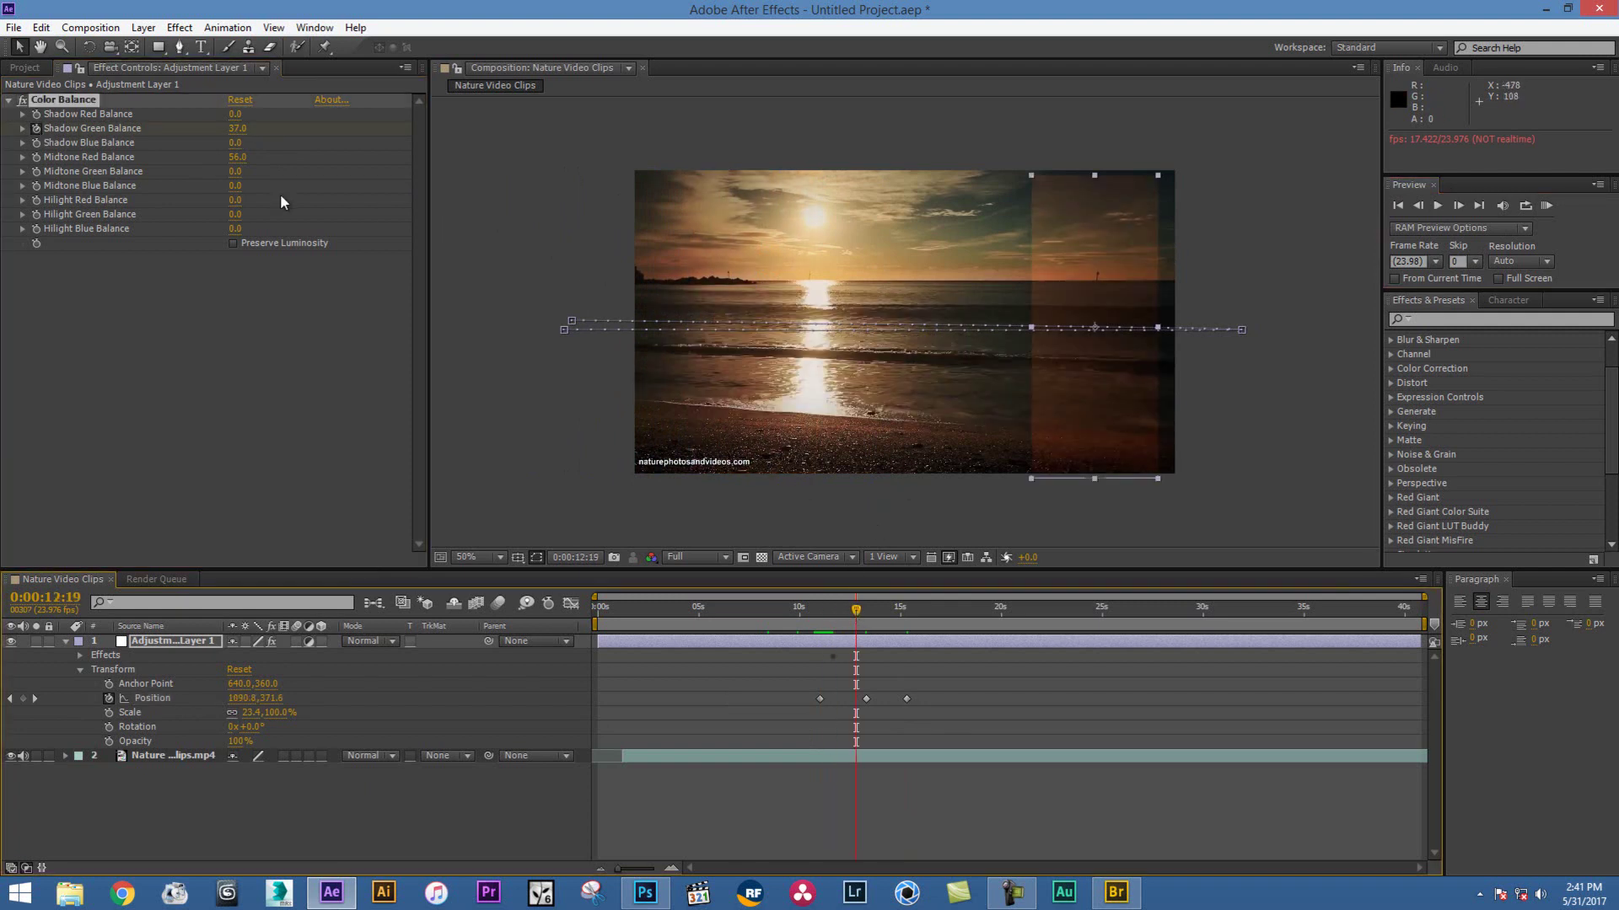
{"action": "left_click_drag", "start_coordinate": [239, 133], "coordinate": [251, 129]}
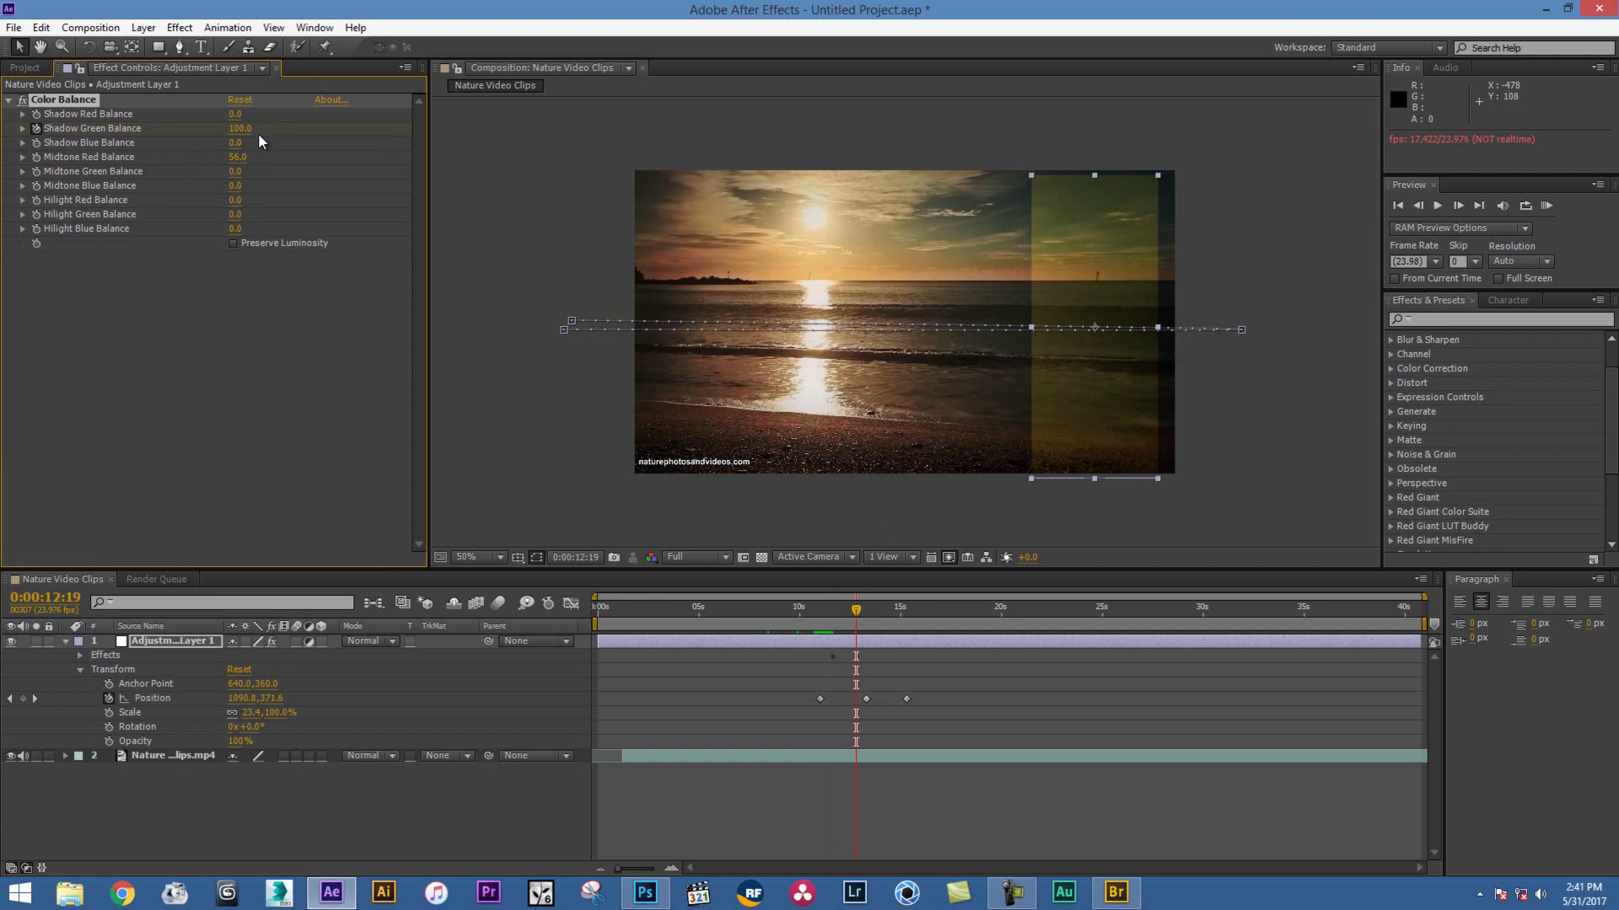
Preview the colour-shifting slide from 11:00 and select the adjustment layer
{"action": "left_click", "coordinate": [819, 621]}
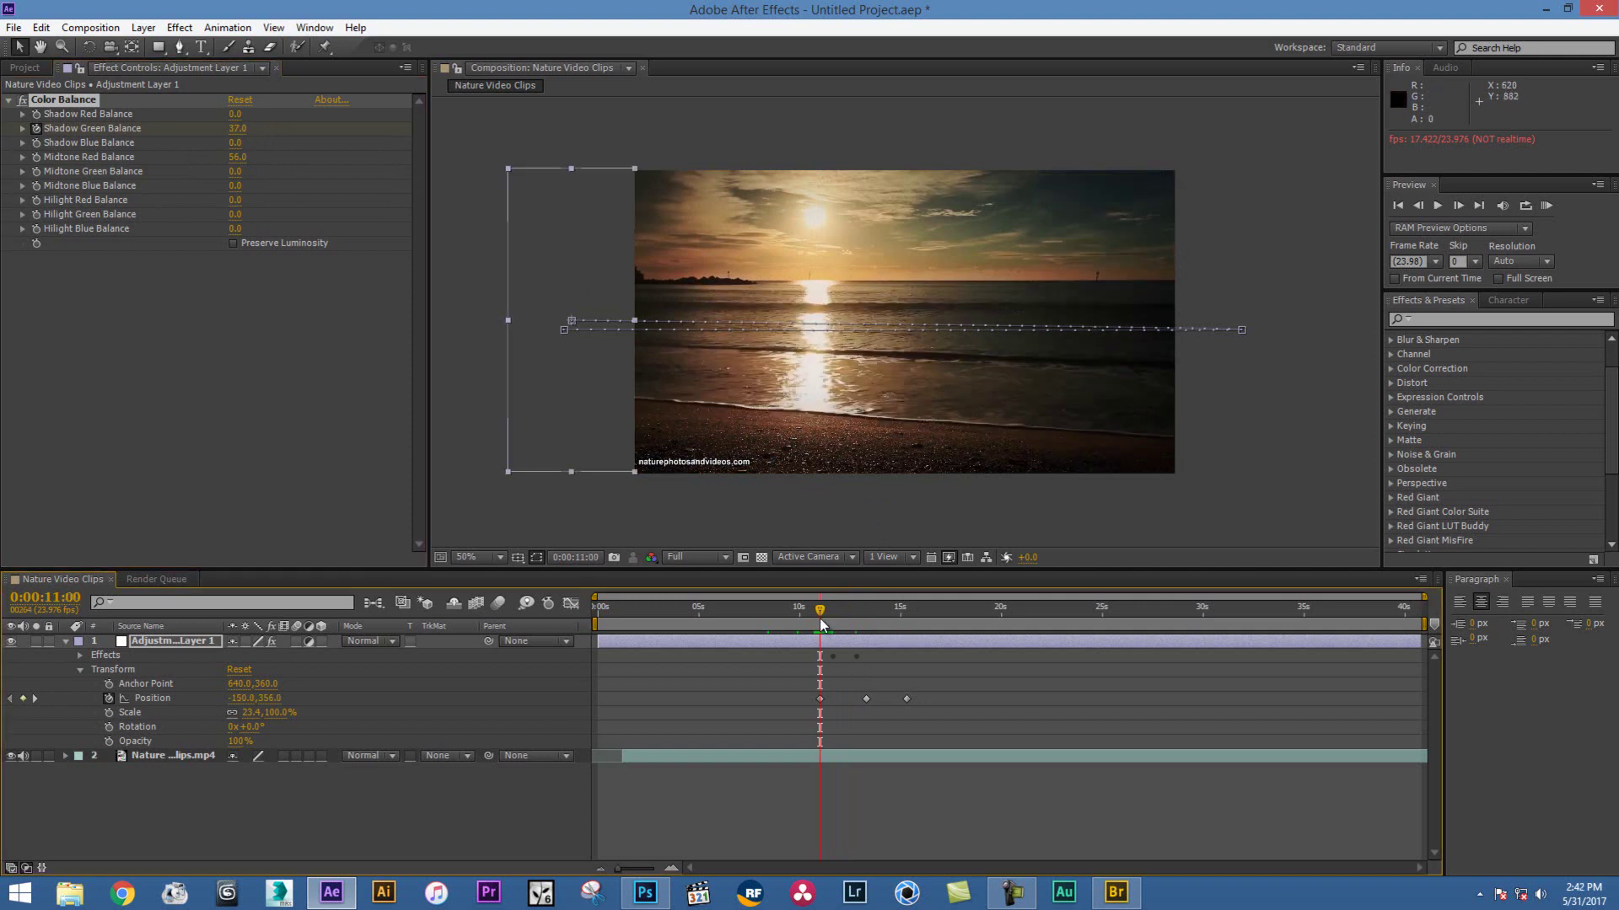
{"action": "left_click", "coordinate": [1439, 206]}
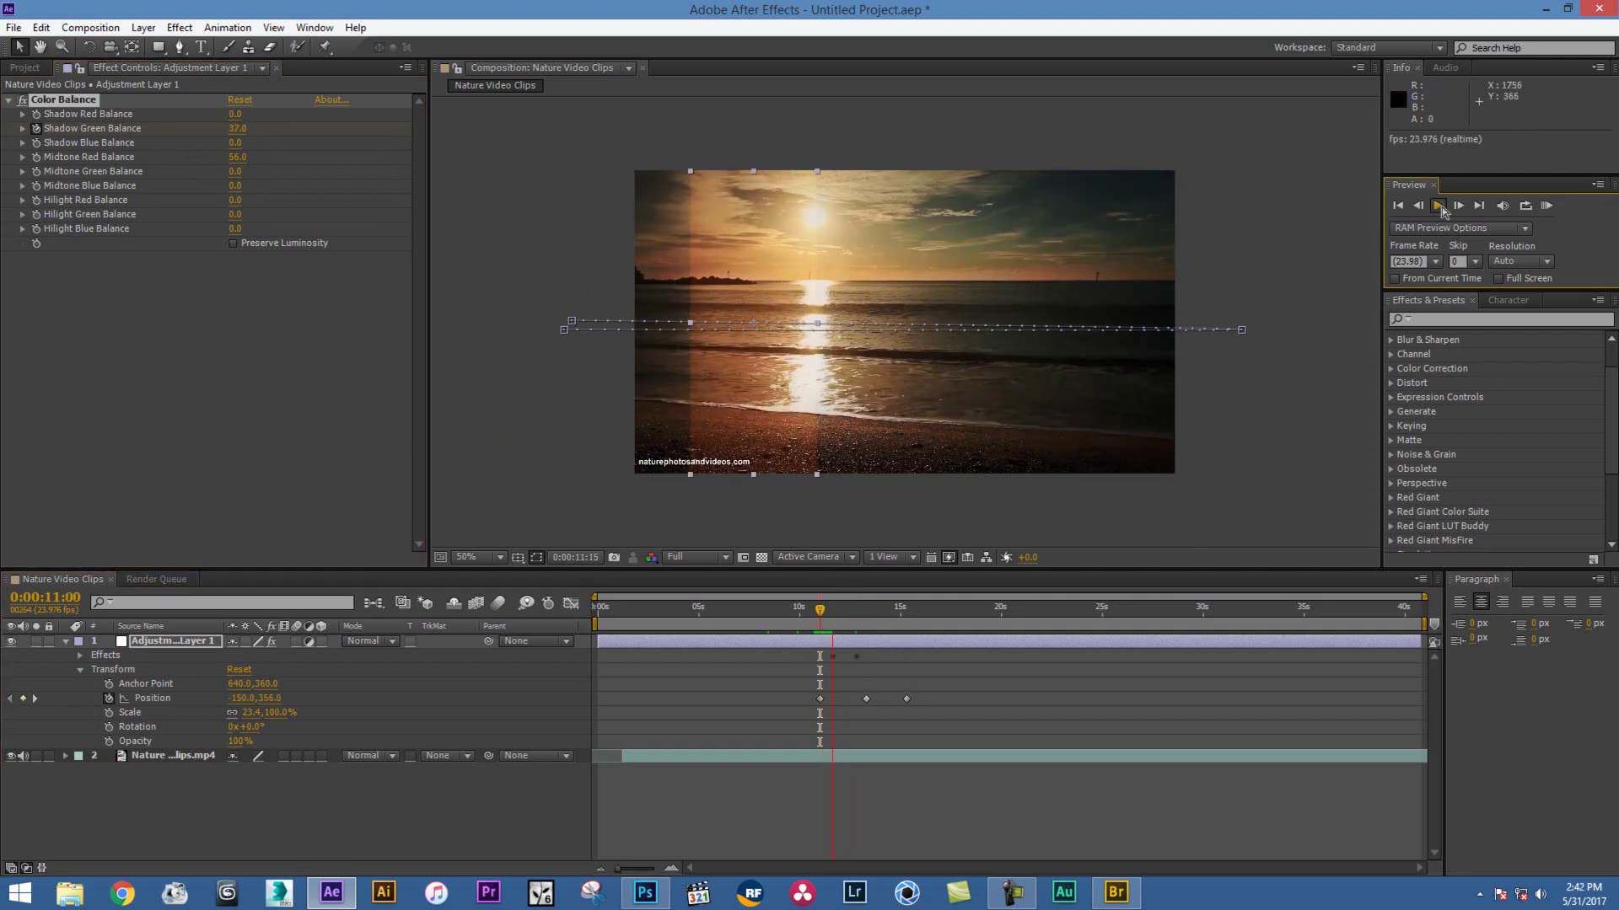
{"action": "left_click", "coordinate": [1443, 207]}
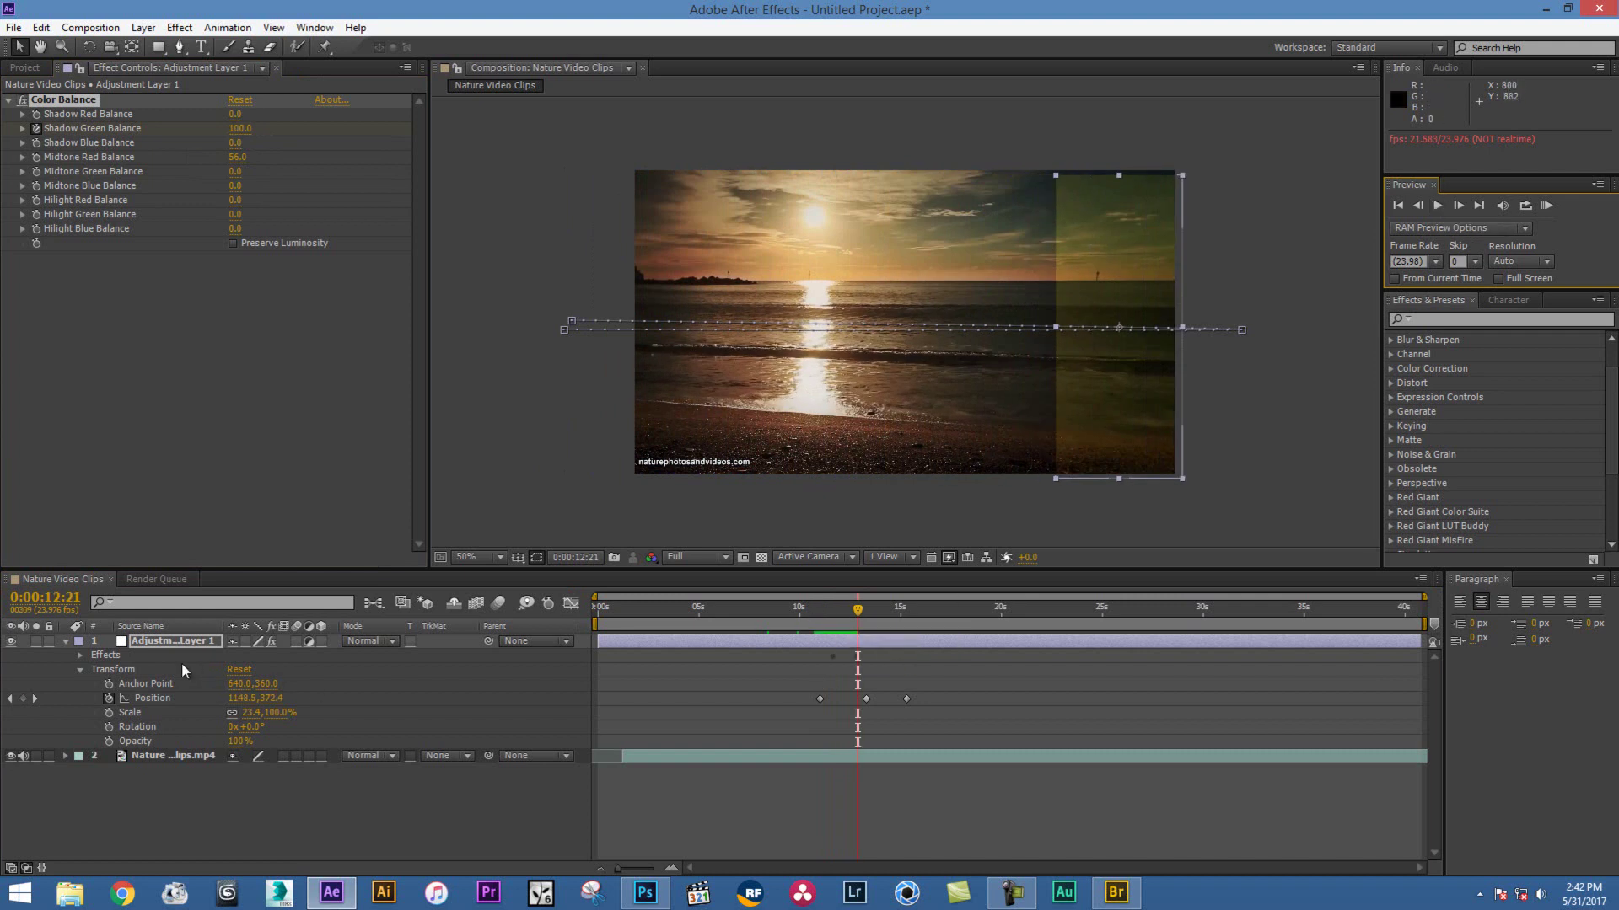
{"action": "left_click", "coordinate": [85, 639]}
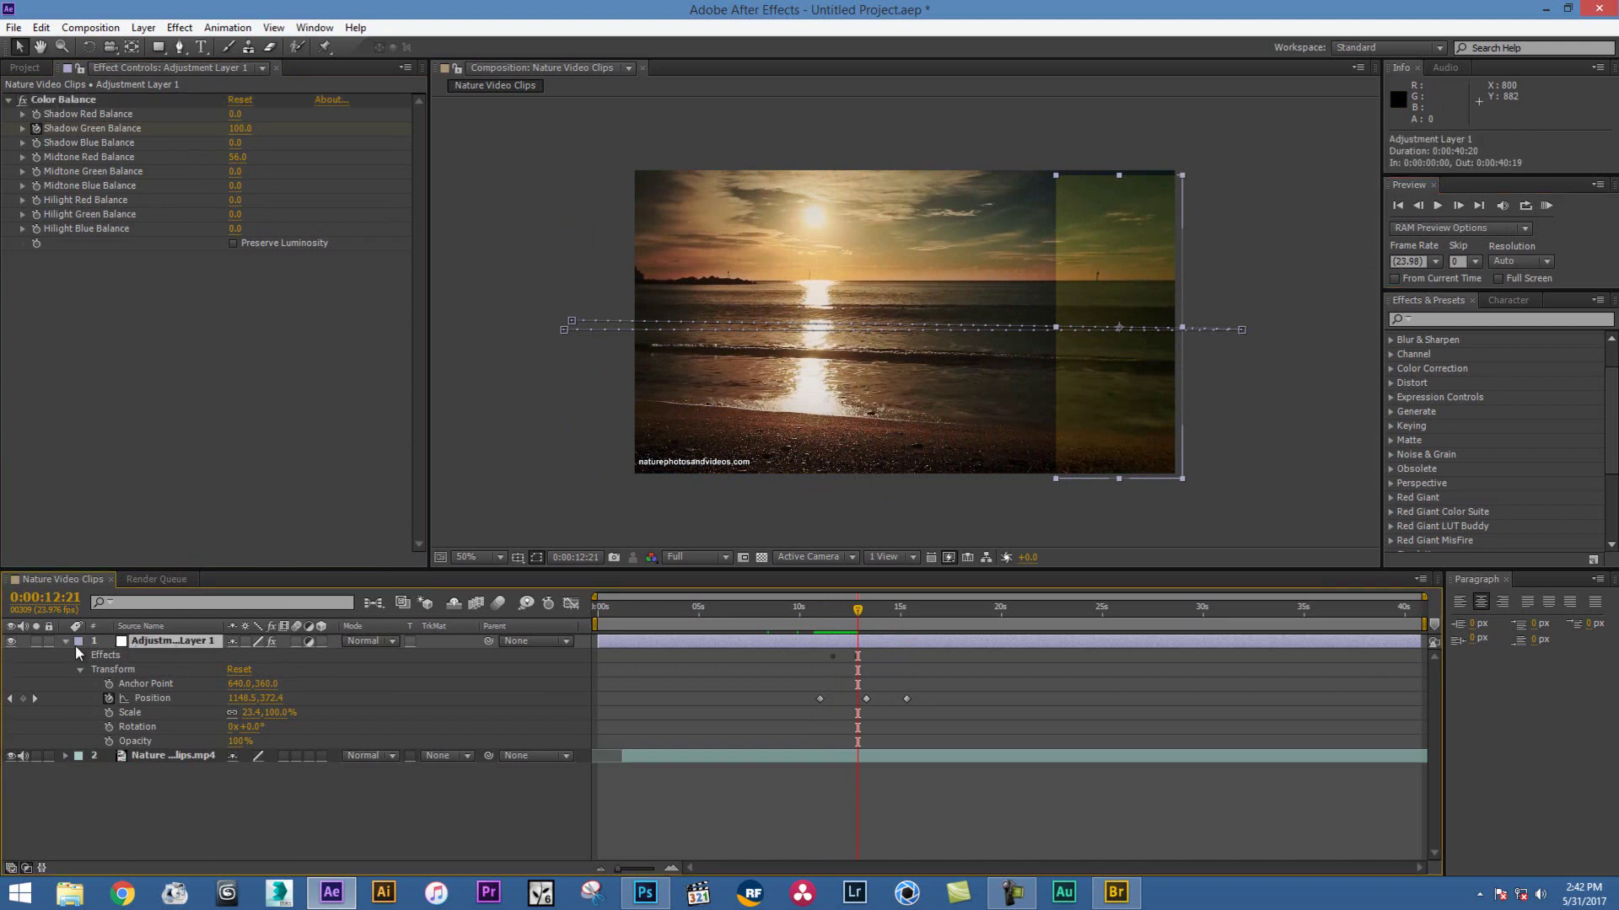
Delete Adjustment Layer 1, select the Nature Video Clips layer, and bring up the Layer > New options
{"action": "key", "text": "Delete"}
{"action": "left_click", "coordinate": [207, 641]}
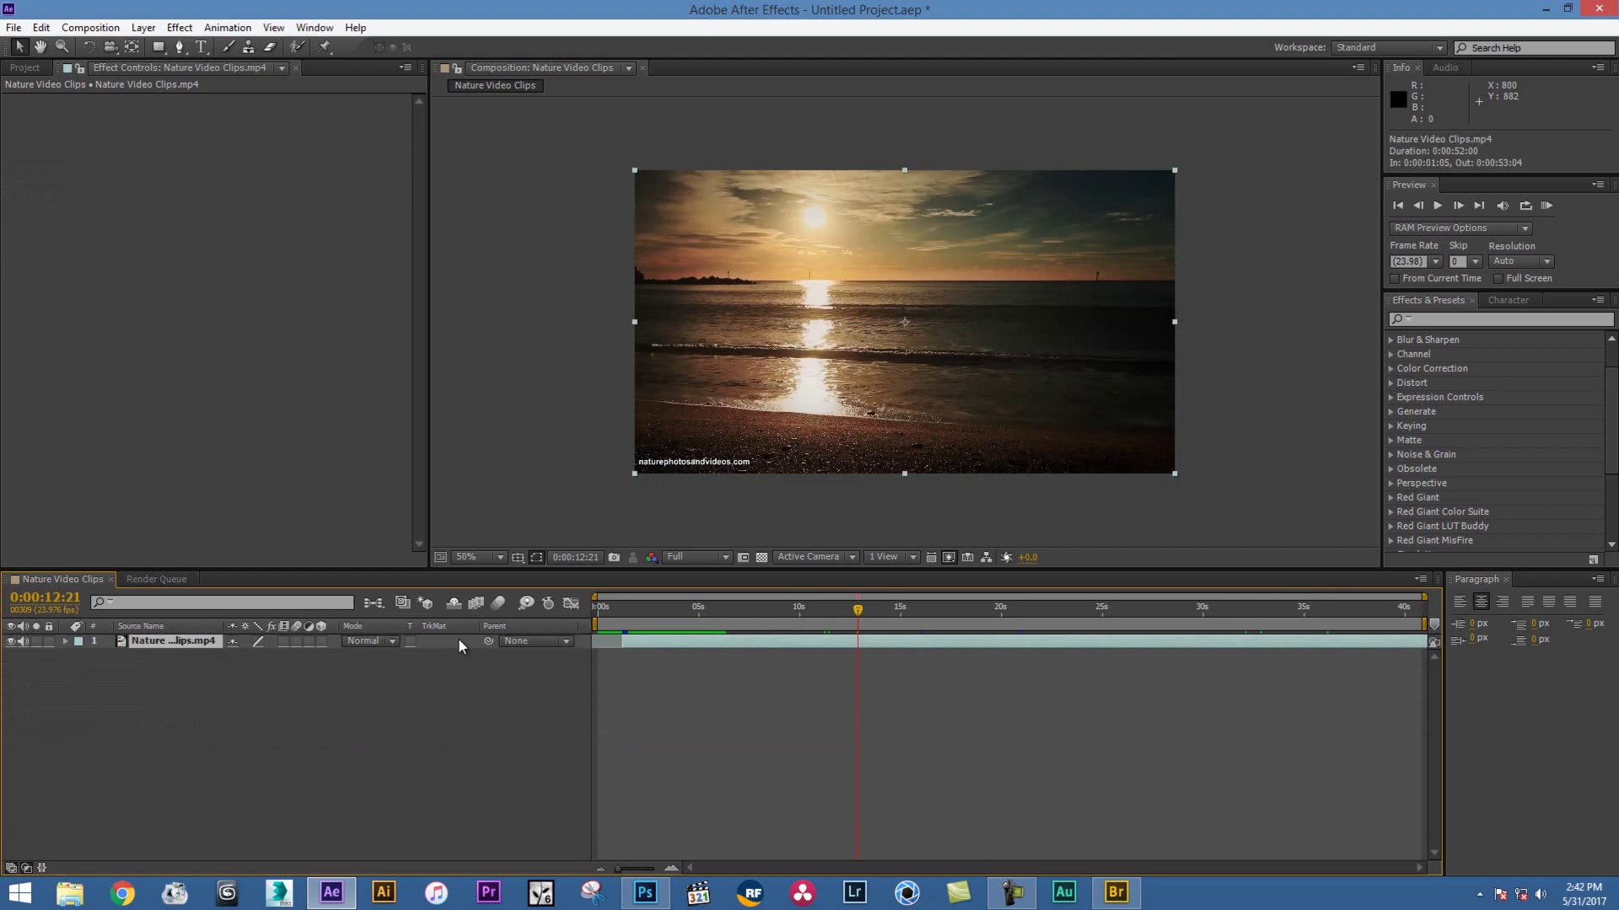
{"action": "left_click", "coordinate": [143, 28]}
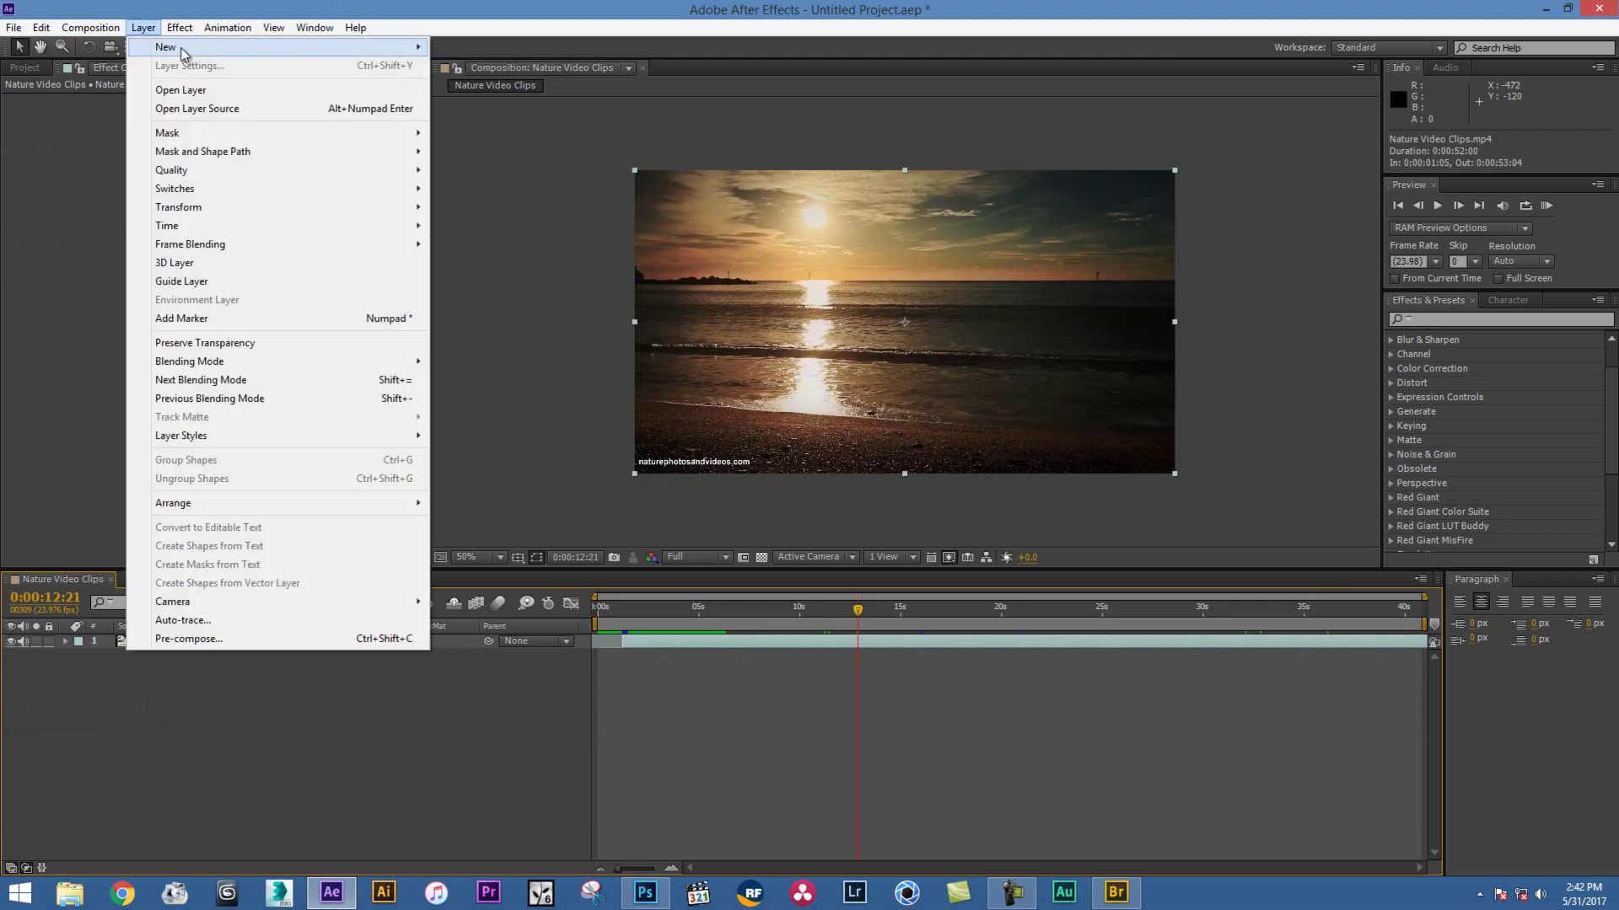
{"action": "mouse_move", "coordinate": [376, 52]}
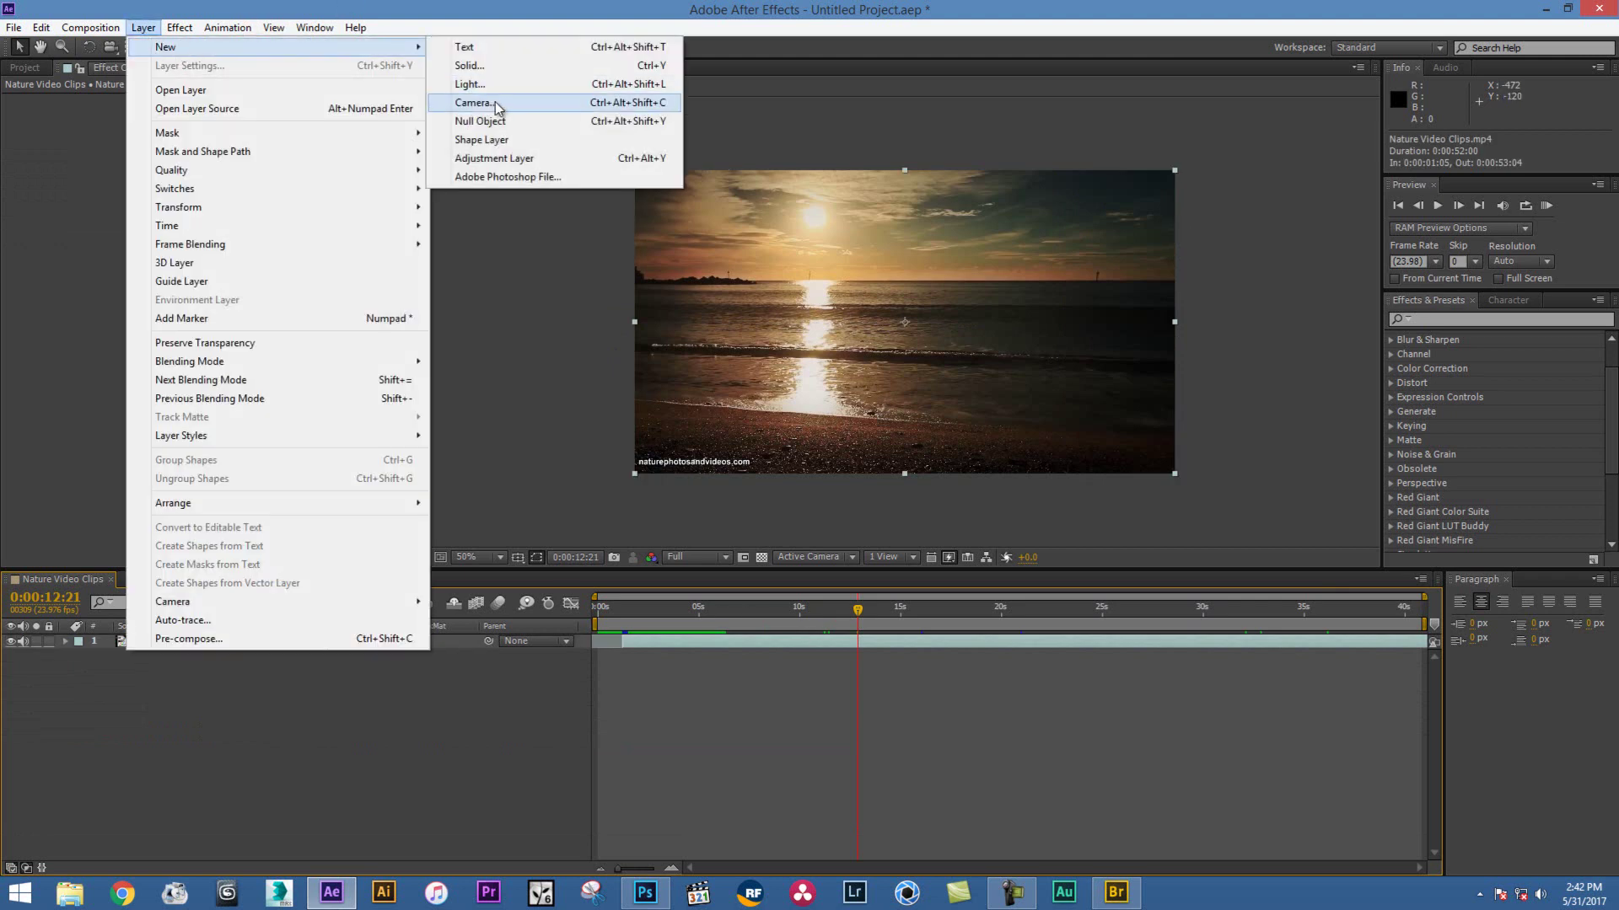
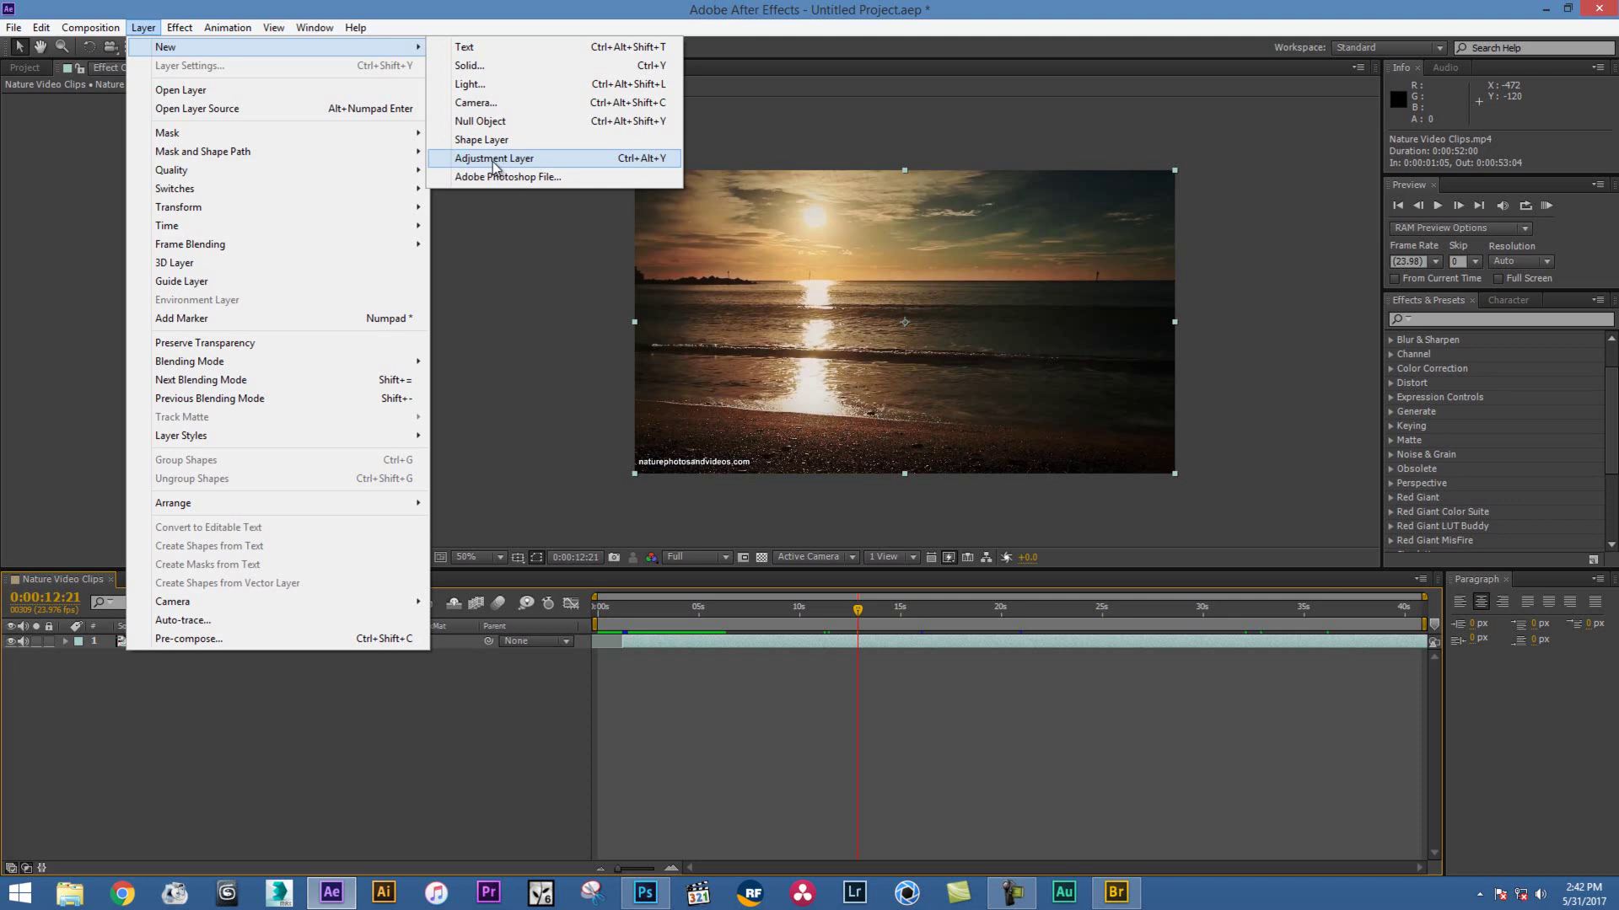
Create a 1280×720 solid coloured A7A7A7 above the nature clip
{"action": "left_click", "coordinate": [488, 64]}
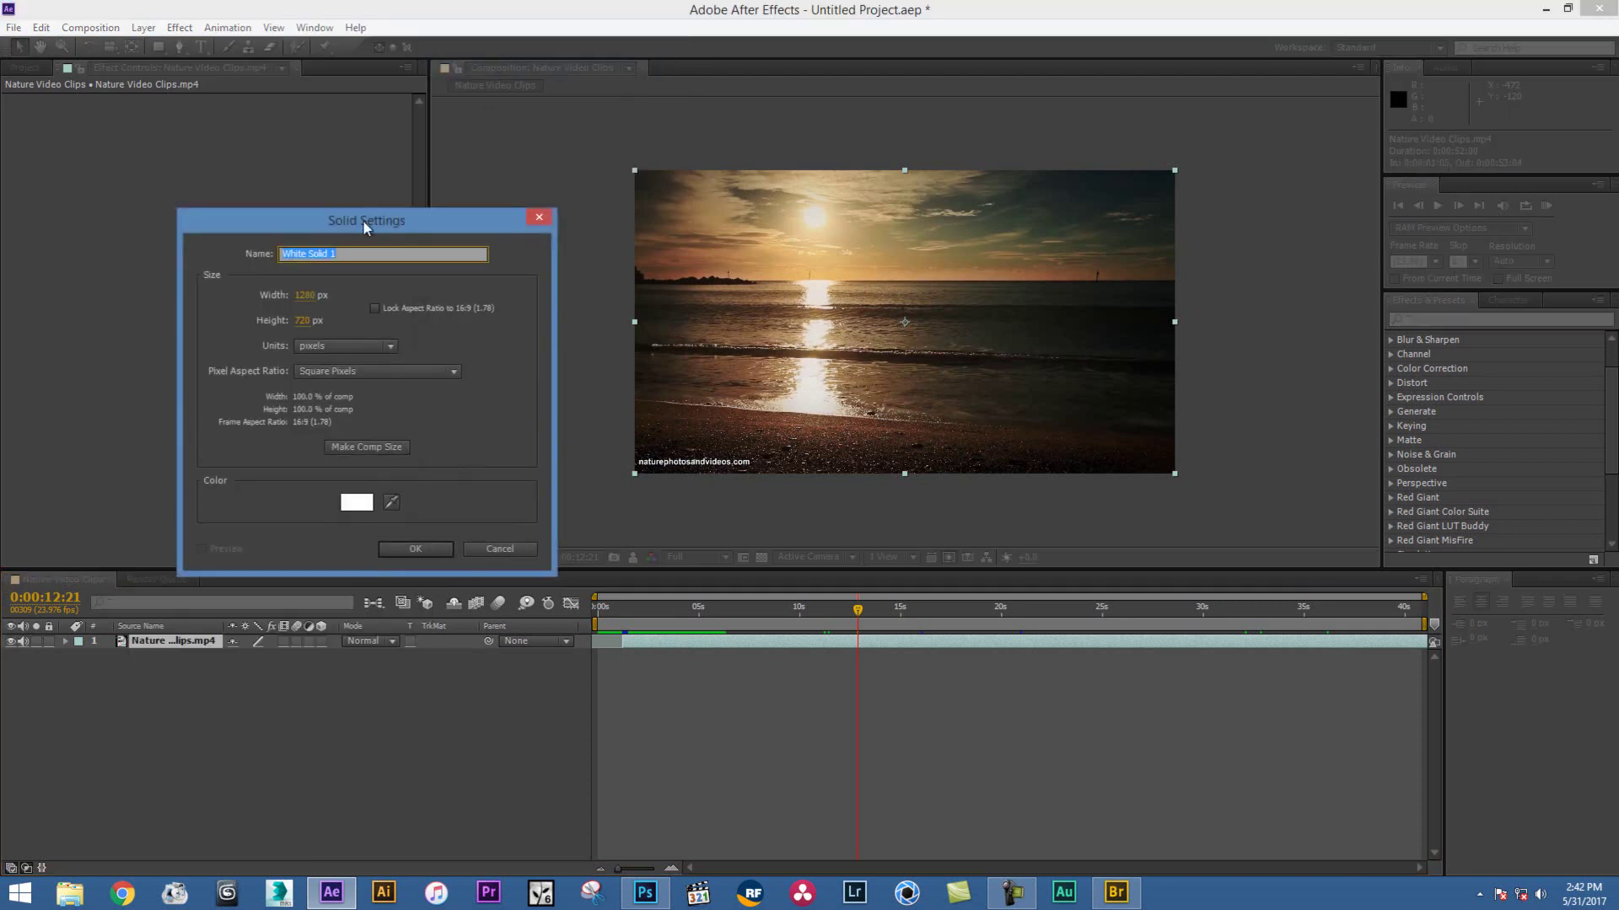
{"action": "left_click_drag", "start_coordinate": [363, 219], "coordinate": [1195, 161]}
{"action": "left_click", "coordinate": [1188, 443]}
{"action": "left_click_drag", "start_coordinate": [1108, 317], "coordinate": [978, 305]}
{"action": "left_click", "coordinate": [1379, 231]}
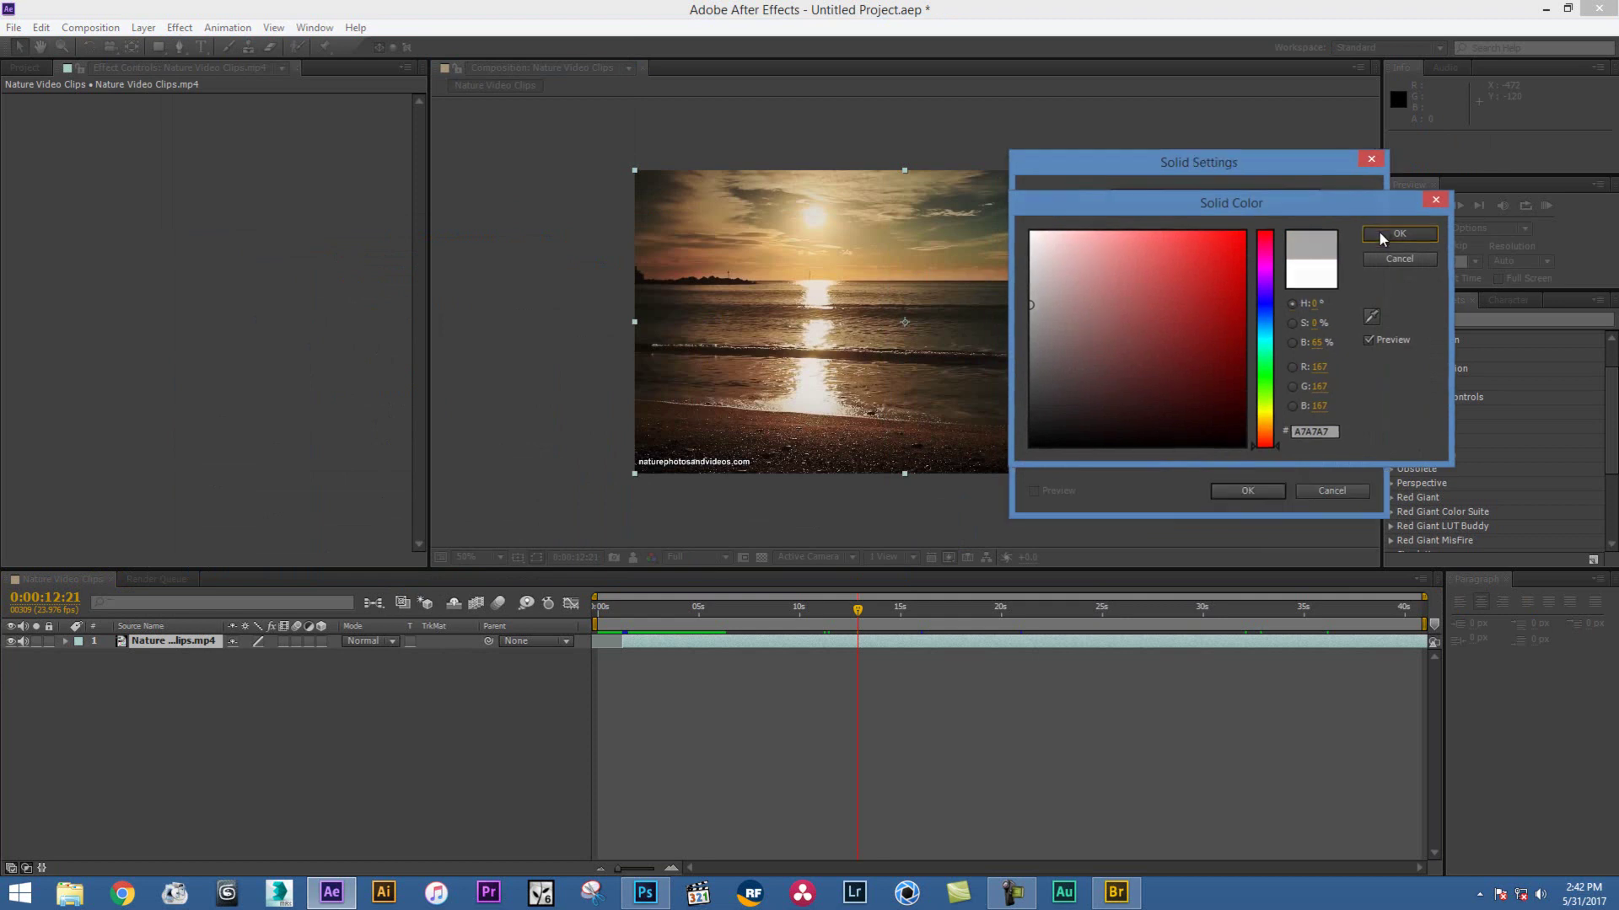
{"action": "left_click", "coordinate": [1248, 492]}
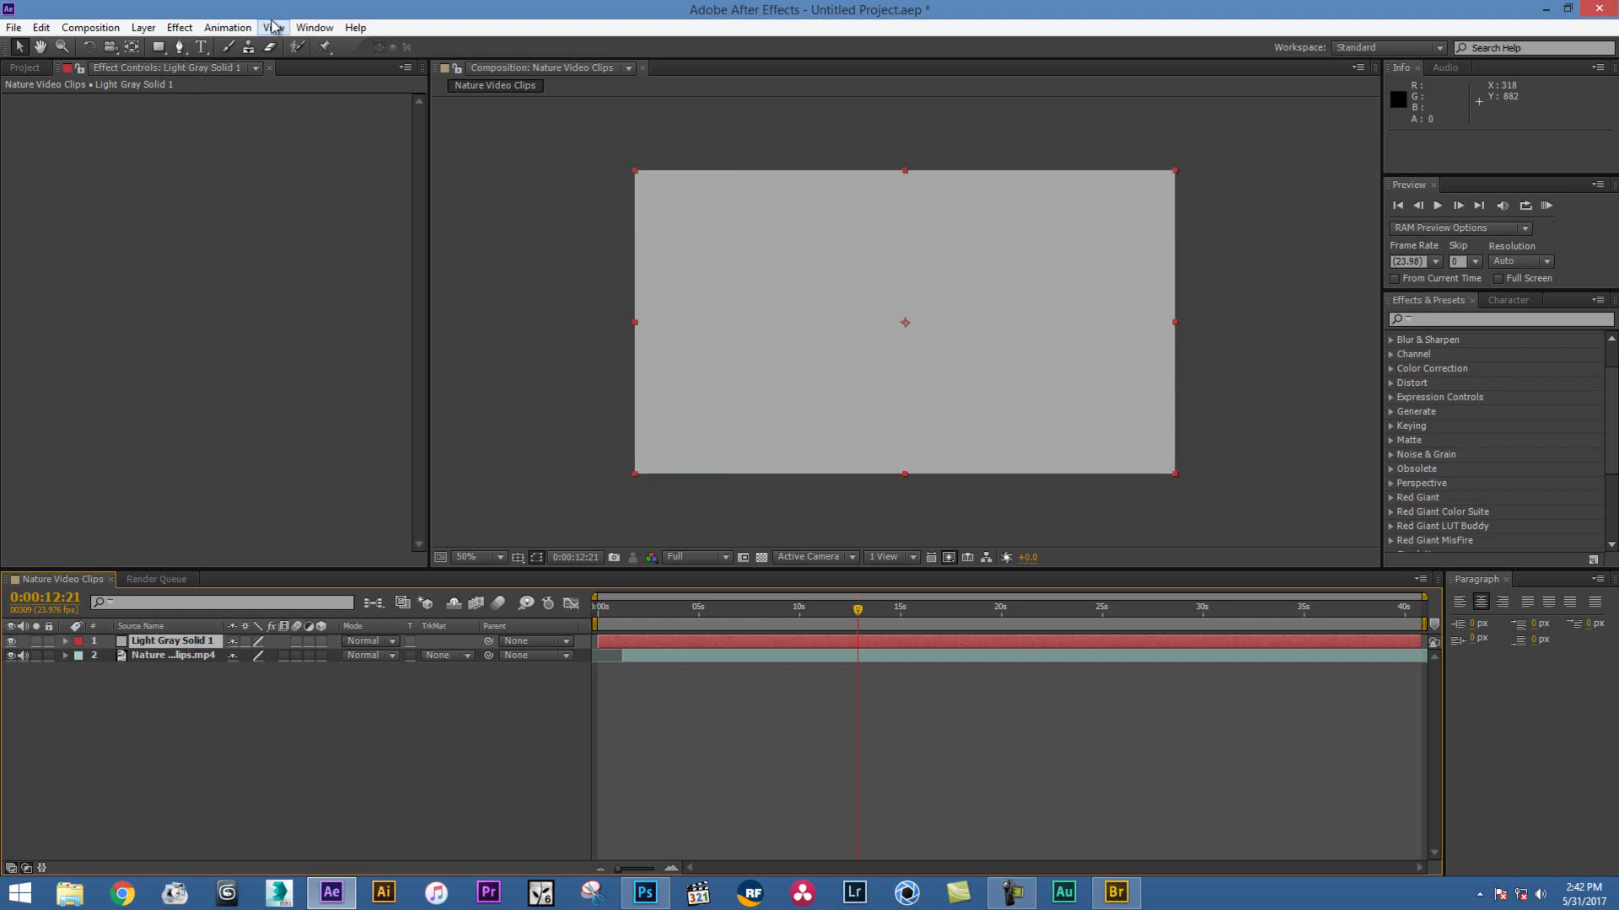
Apply Video Copilot Optical Flares to the grey solid and open its Options editor
{"action": "left_click", "coordinate": [179, 27]}
{"action": "mouse_move", "coordinate": [252, 573]}
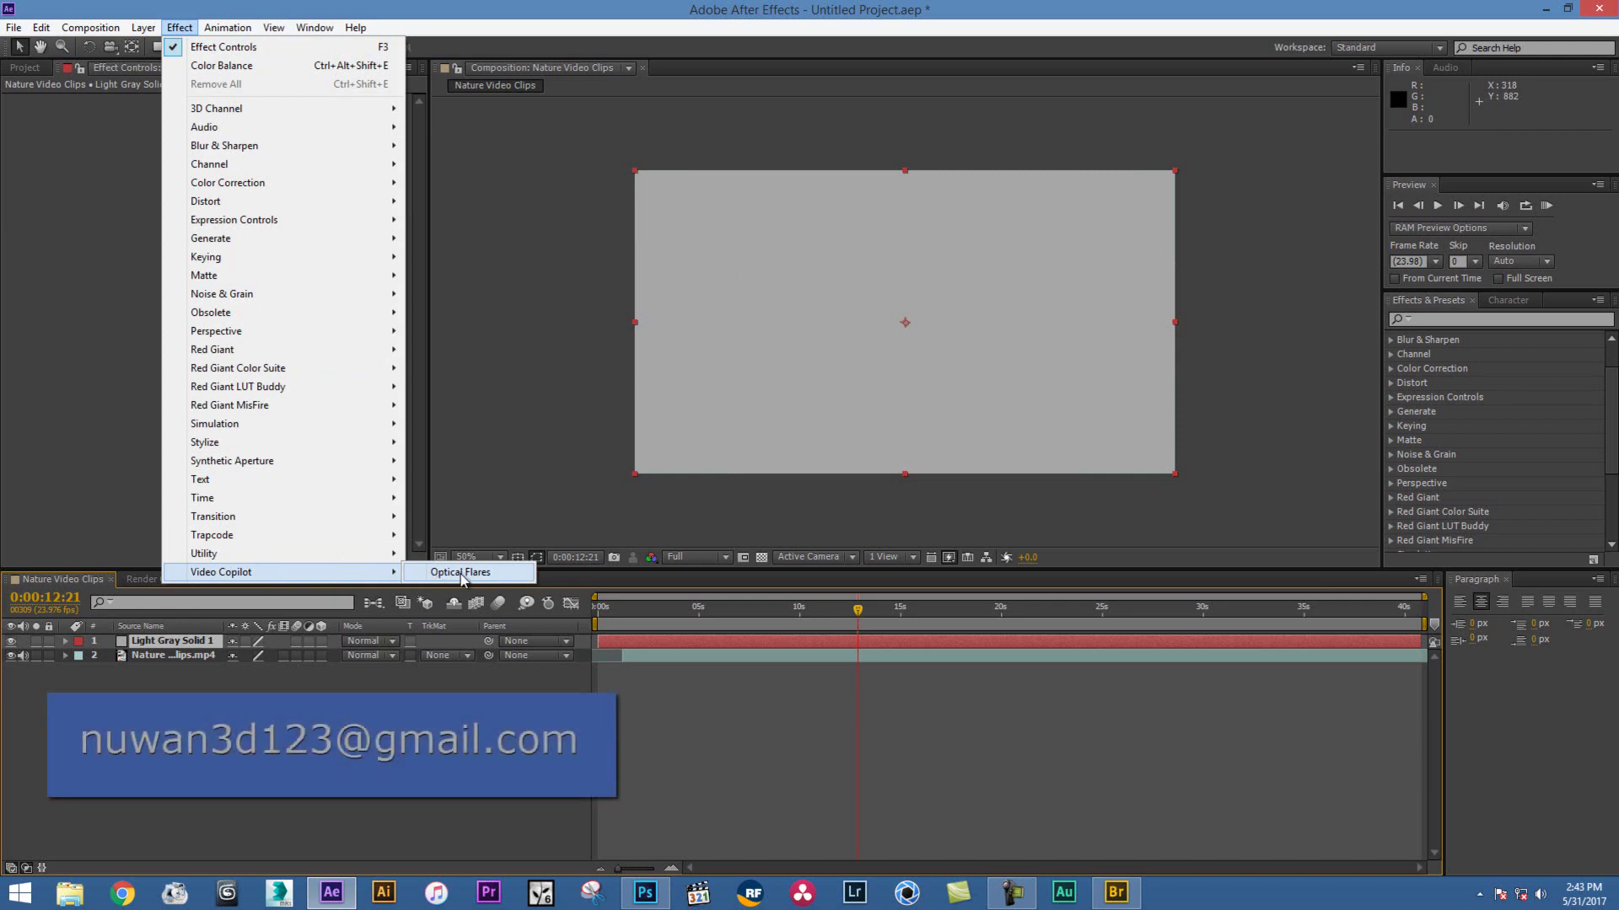
{"action": "left_click", "coordinate": [450, 578]}
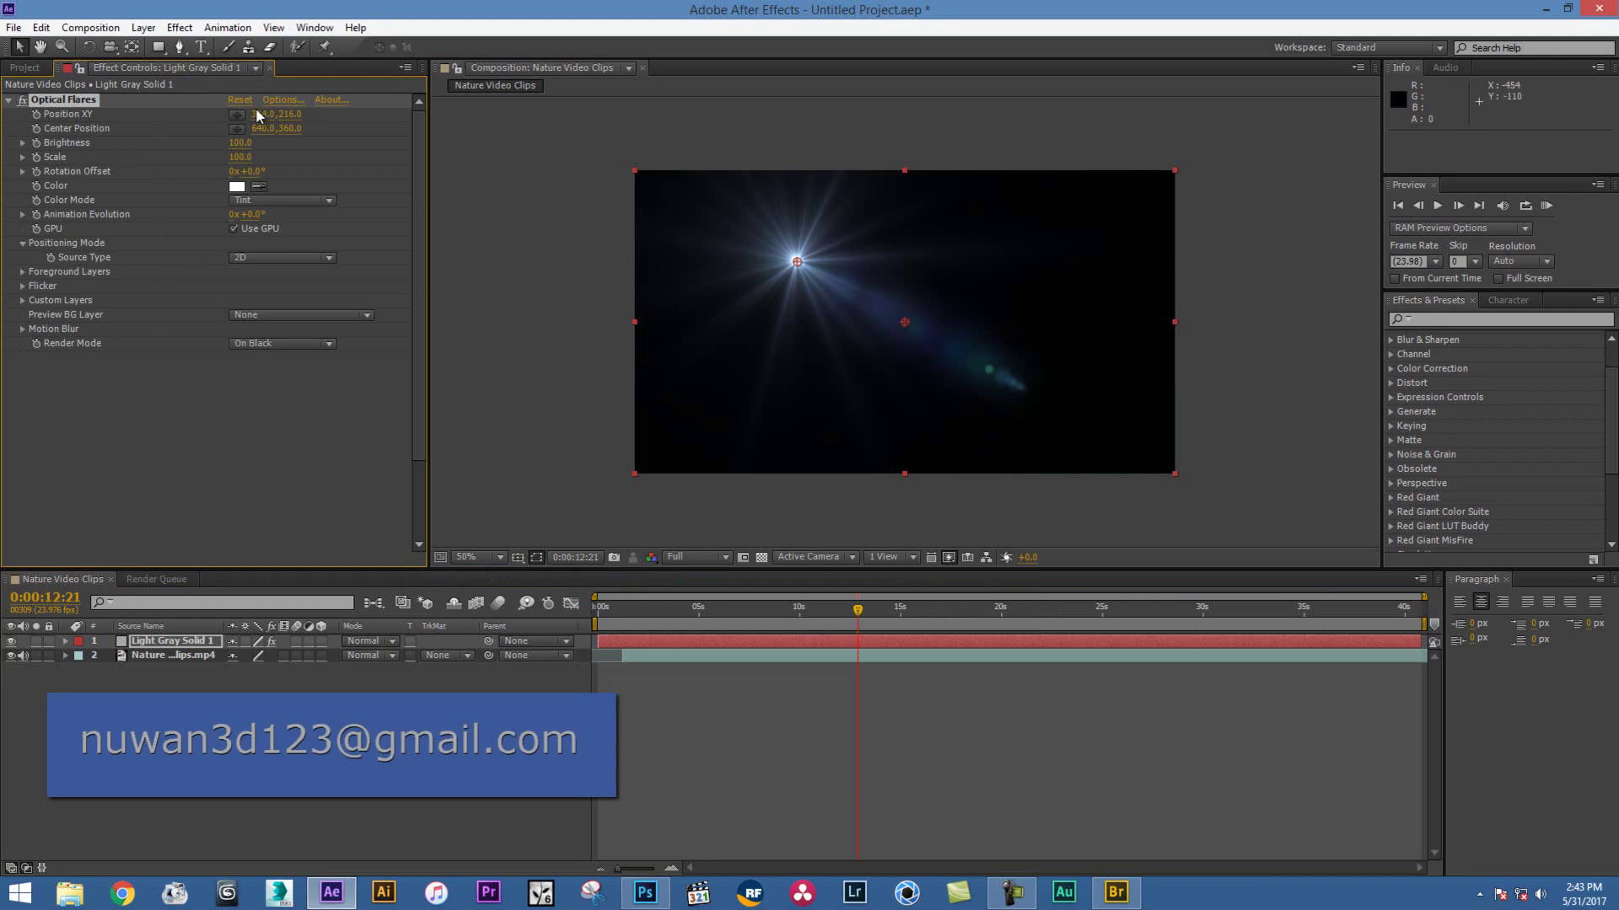
{"action": "left_click", "coordinate": [282, 98]}
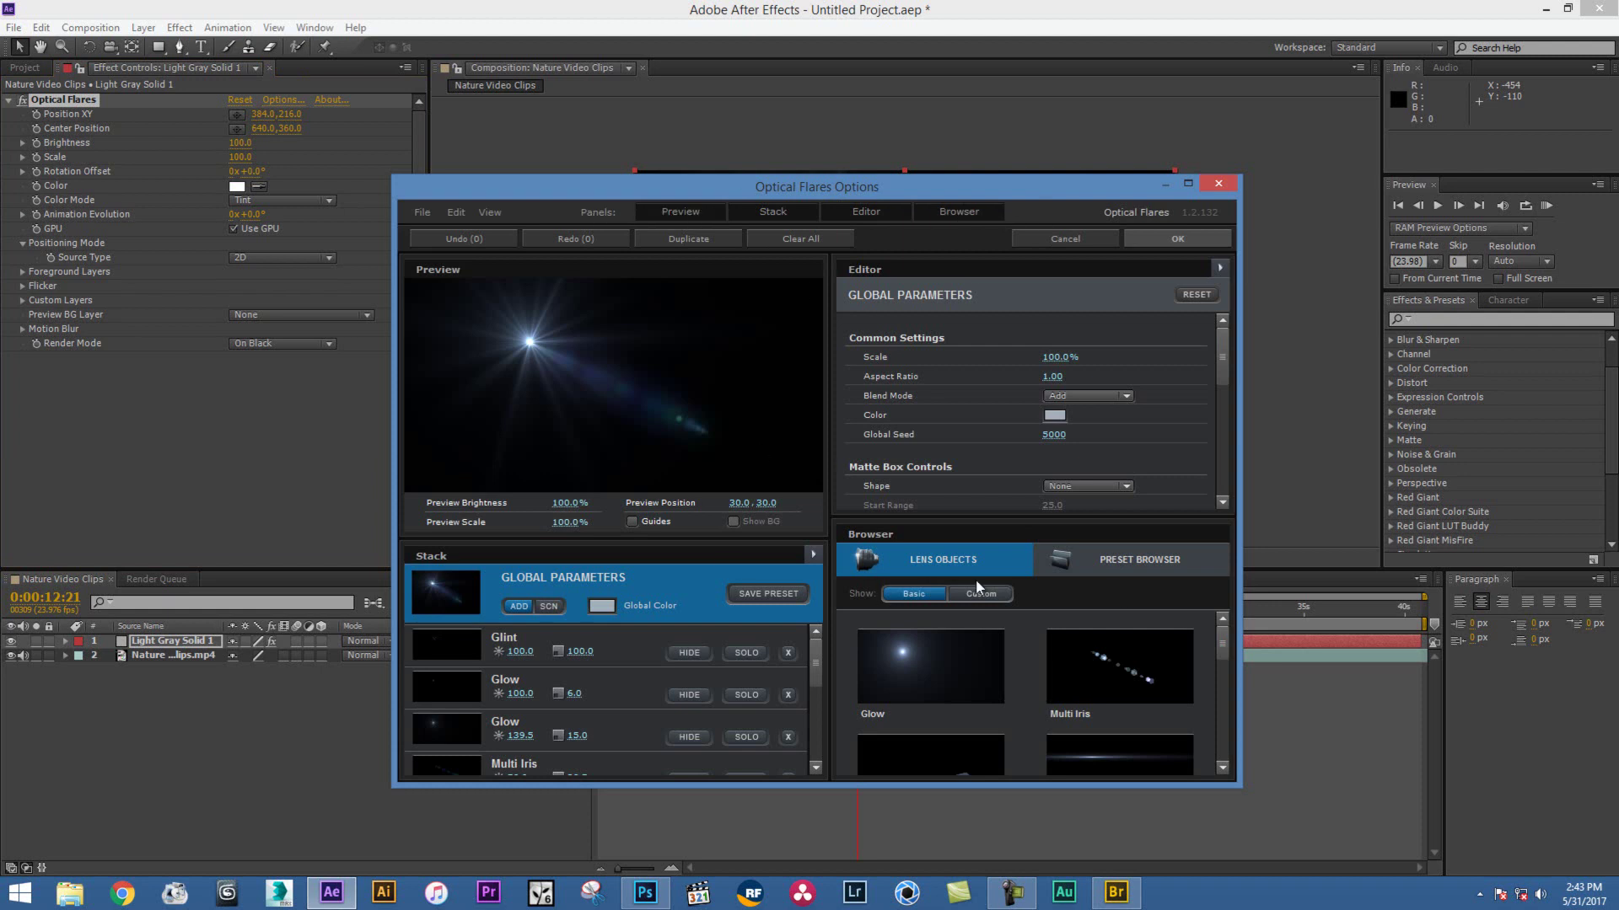
Hide Preview and Stack, choose the Beached preset from the Light folder, and apply it
{"action": "left_click", "coordinate": [686, 214]}
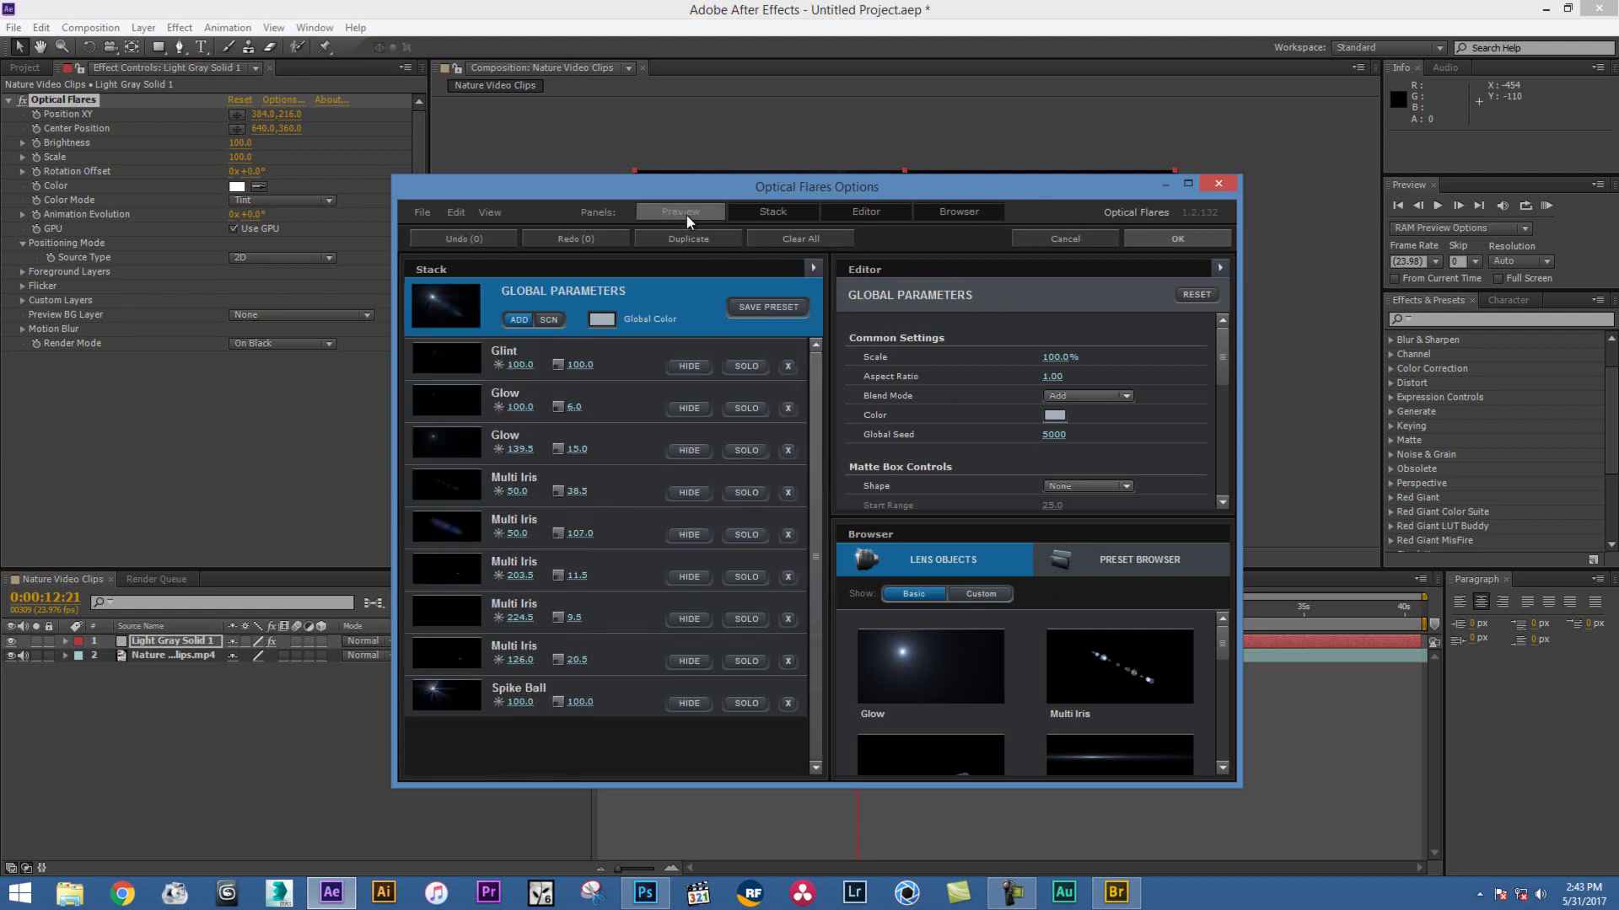
{"action": "left_click", "coordinate": [775, 213]}
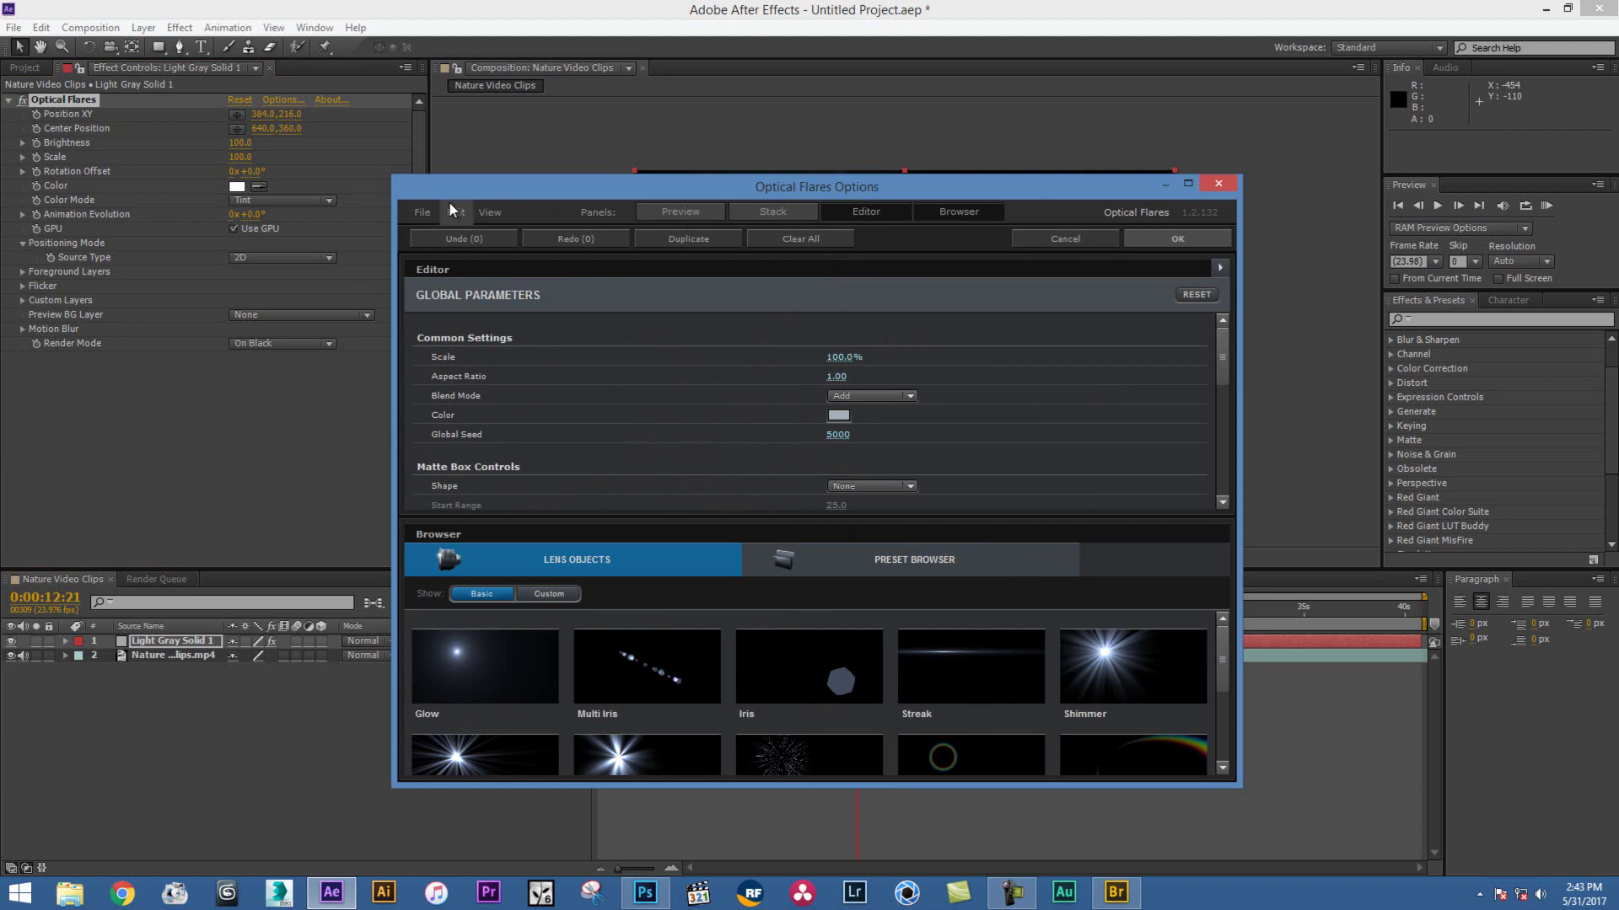
{"action": "left_click", "coordinate": [898, 566]}
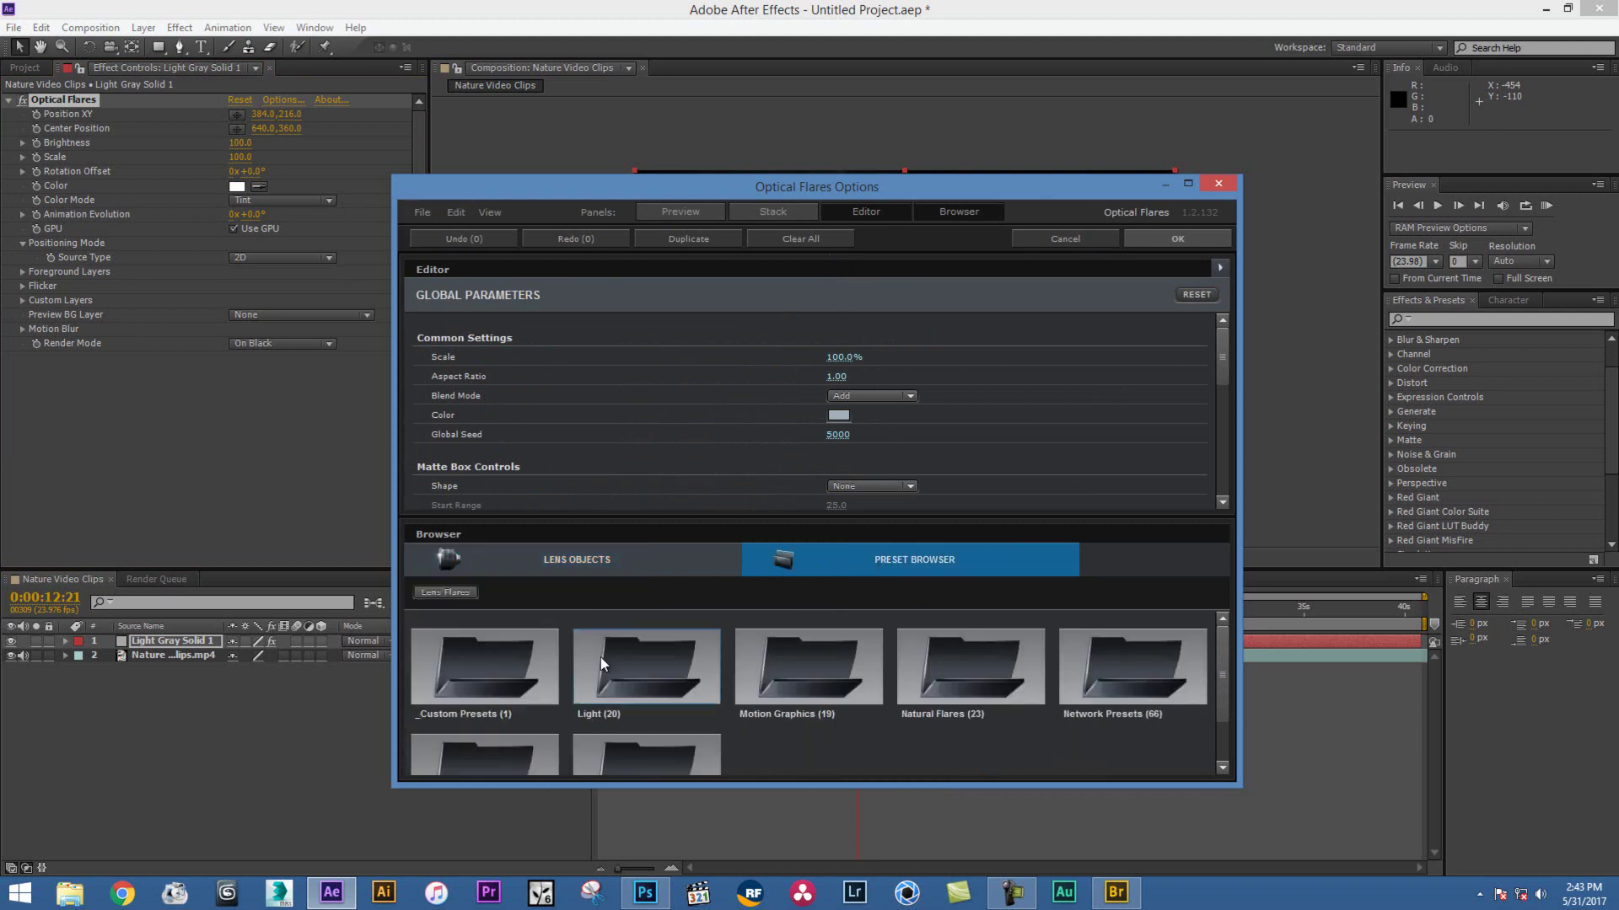
{"action": "double_click", "coordinate": [630, 676]}
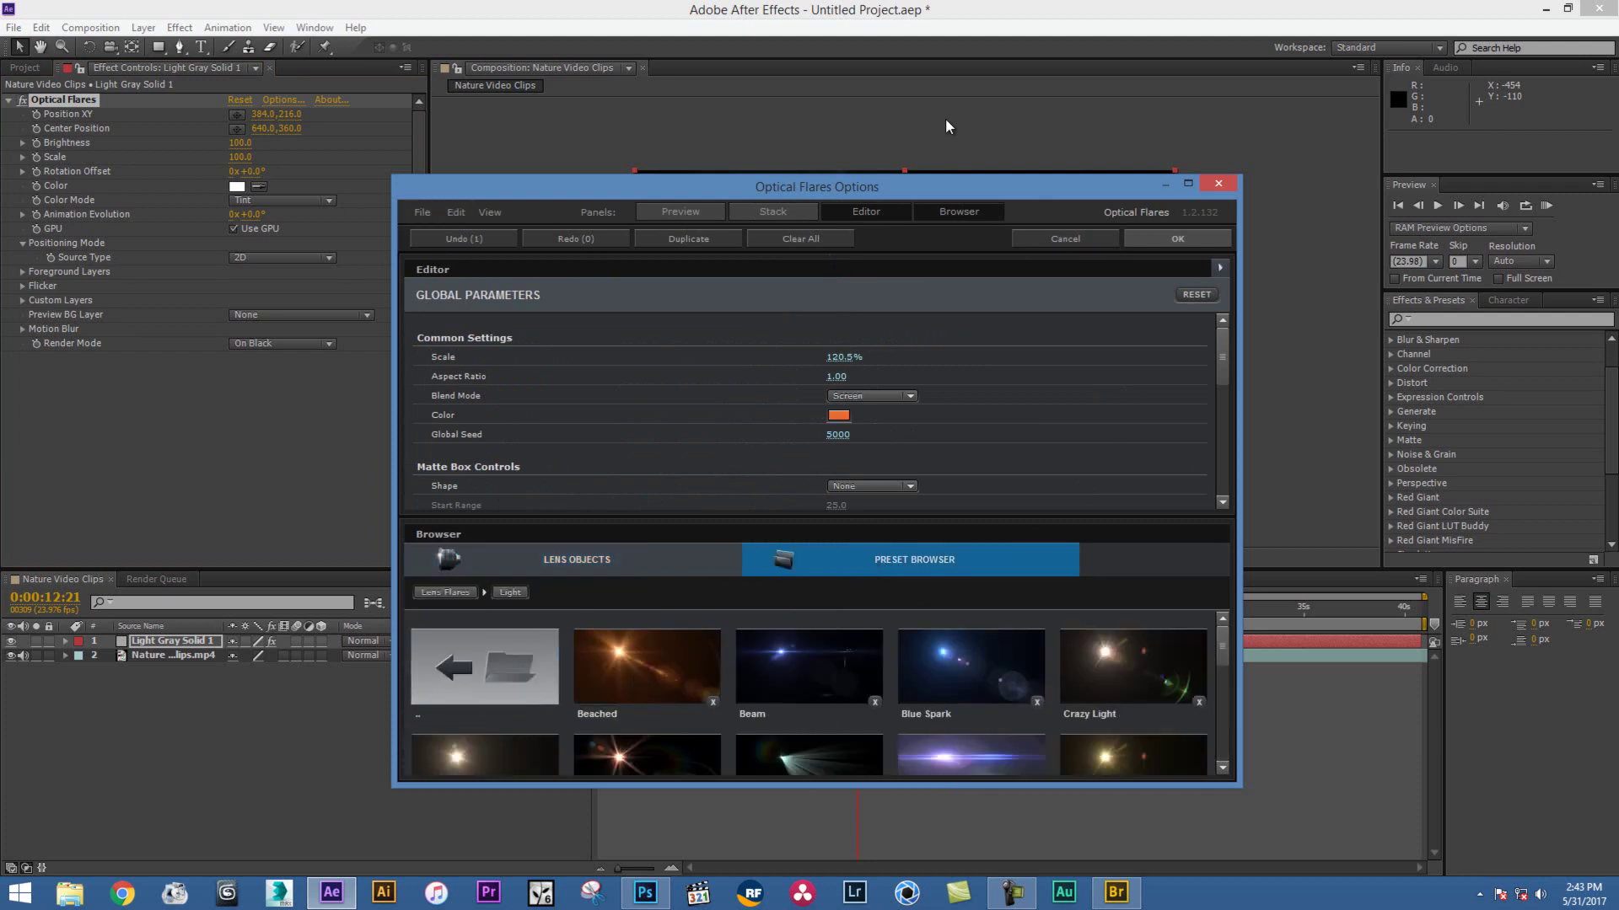
{"action": "left_click_drag", "start_coordinate": [916, 189], "coordinate": [847, 103]}
{"action": "left_click", "coordinate": [543, 559]}
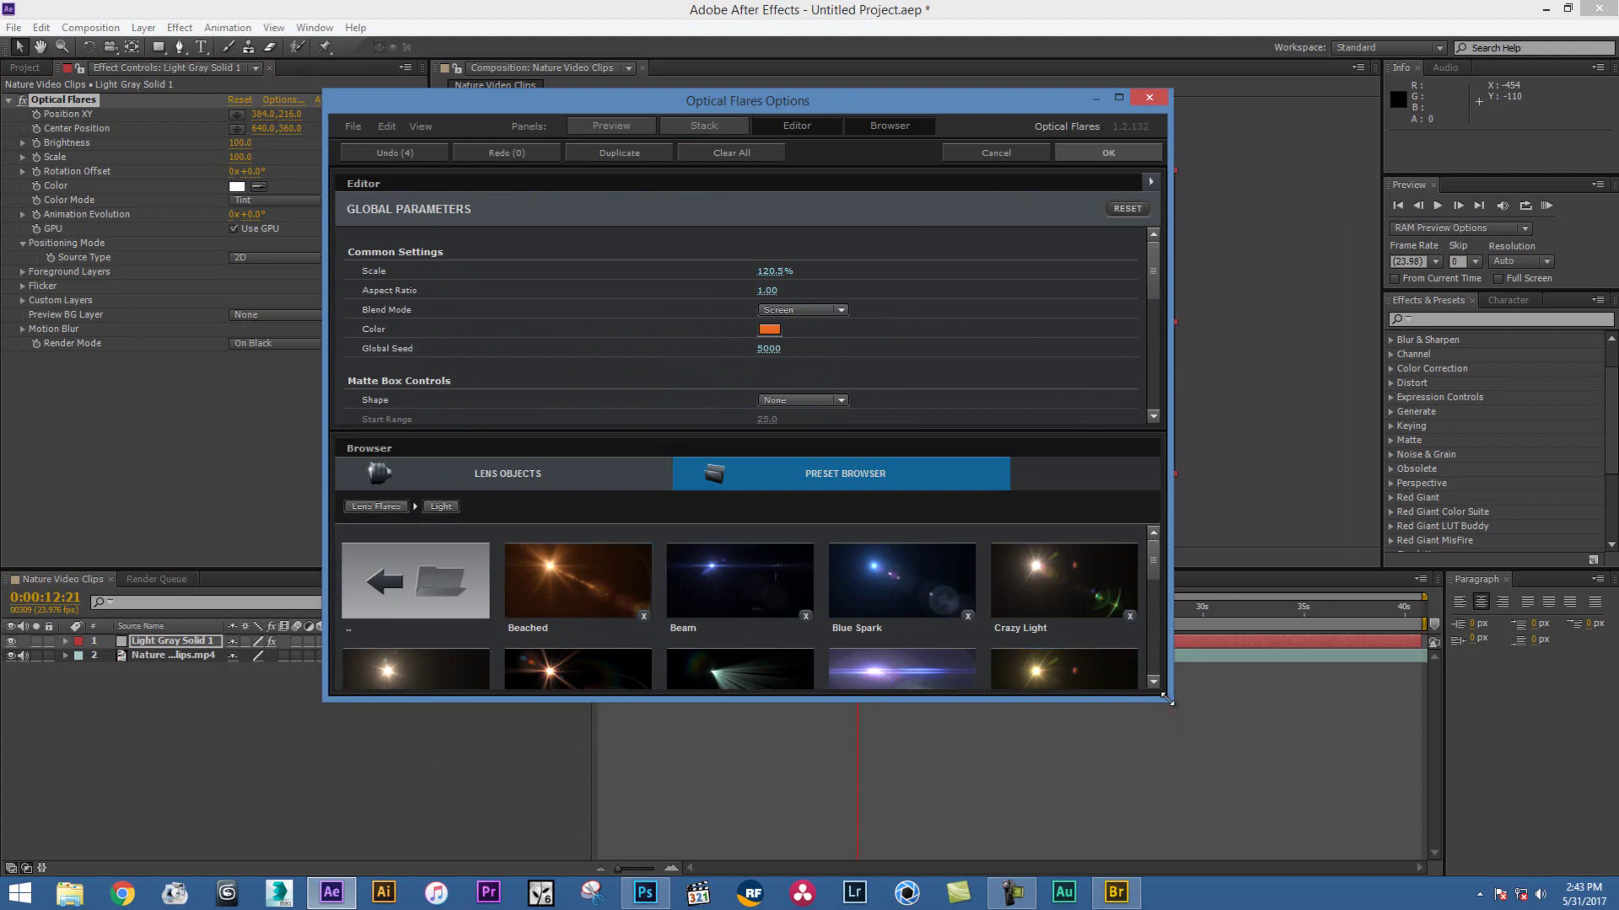
{"action": "left_click_drag", "start_coordinate": [1166, 697], "coordinate": [1220, 816]}
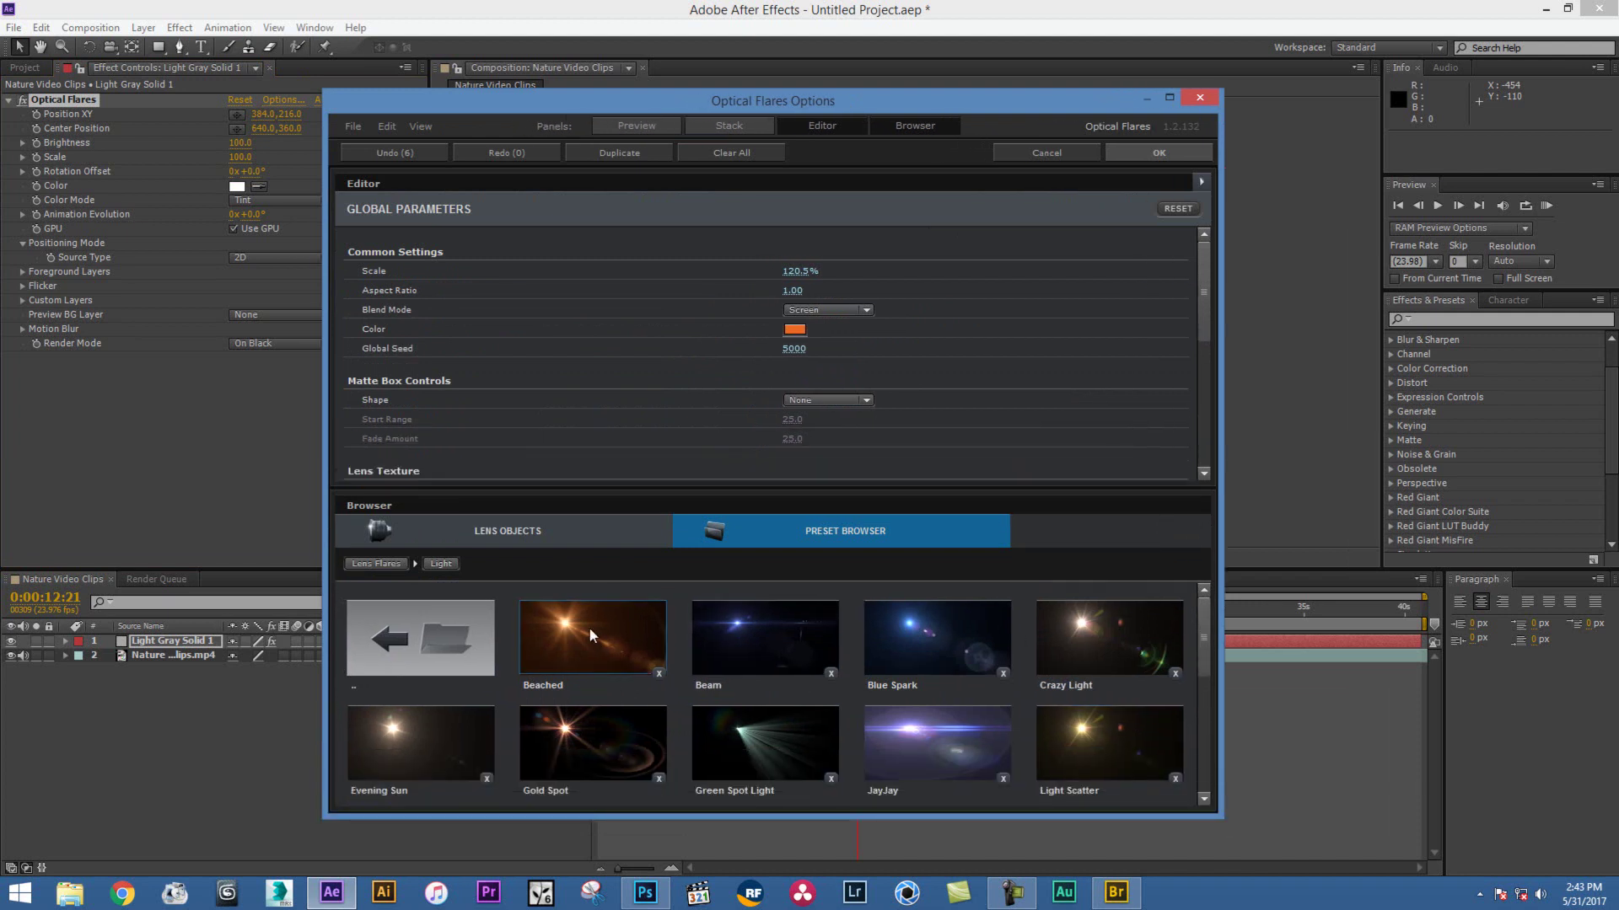
{"action": "left_click", "coordinate": [1159, 155]}
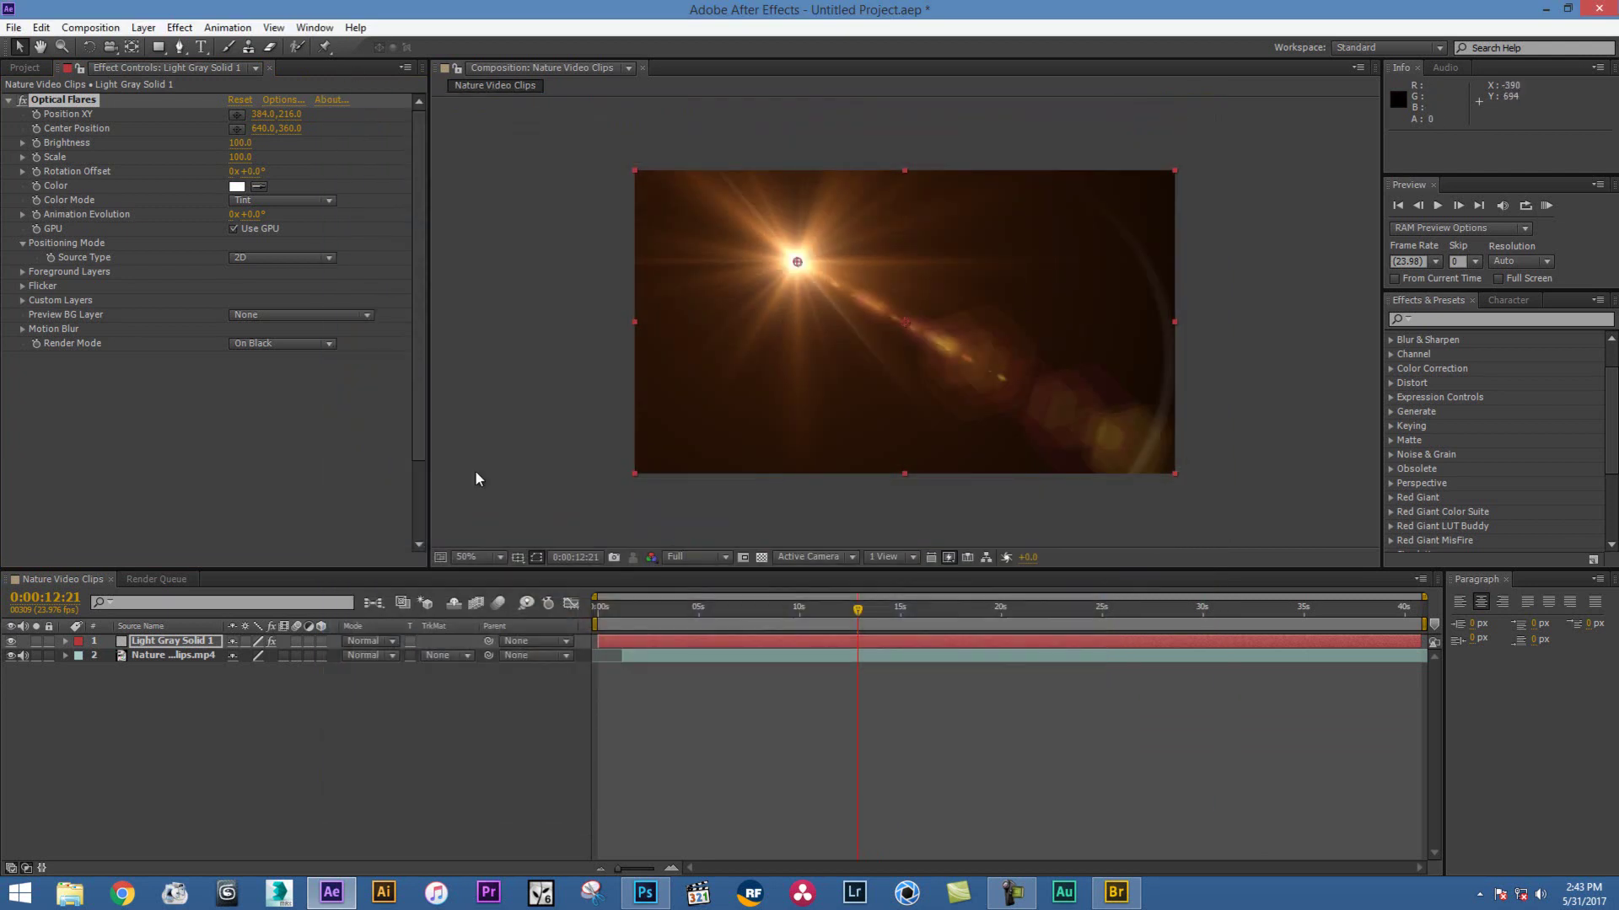
Set the solid to Screen mode, centre the flare on the sun (422, 118), and set Brightness to 60
{"action": "left_click", "coordinate": [392, 643]}
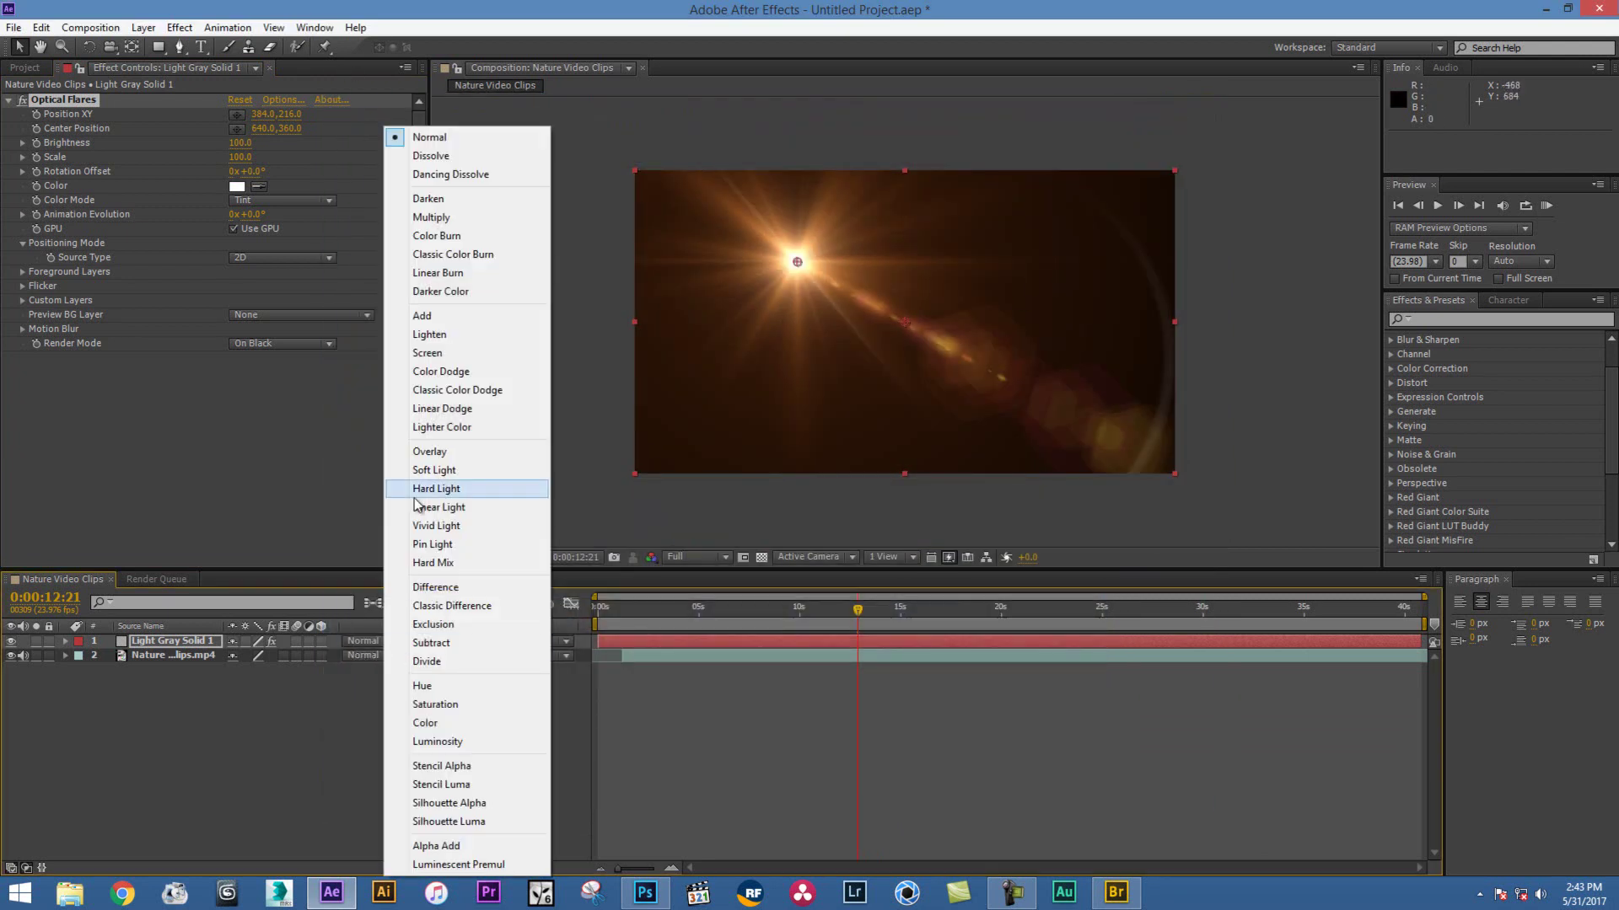
{"action": "left_click", "coordinate": [427, 352]}
{"action": "mouse_move", "coordinate": [802, 266]}
{"action": "left_mouse_down"}
{"action": "mouse_move", "coordinate": [814, 289]}
{"action": "mouse_move", "coordinate": [814, 221]}
{"action": "left_mouse_up"}
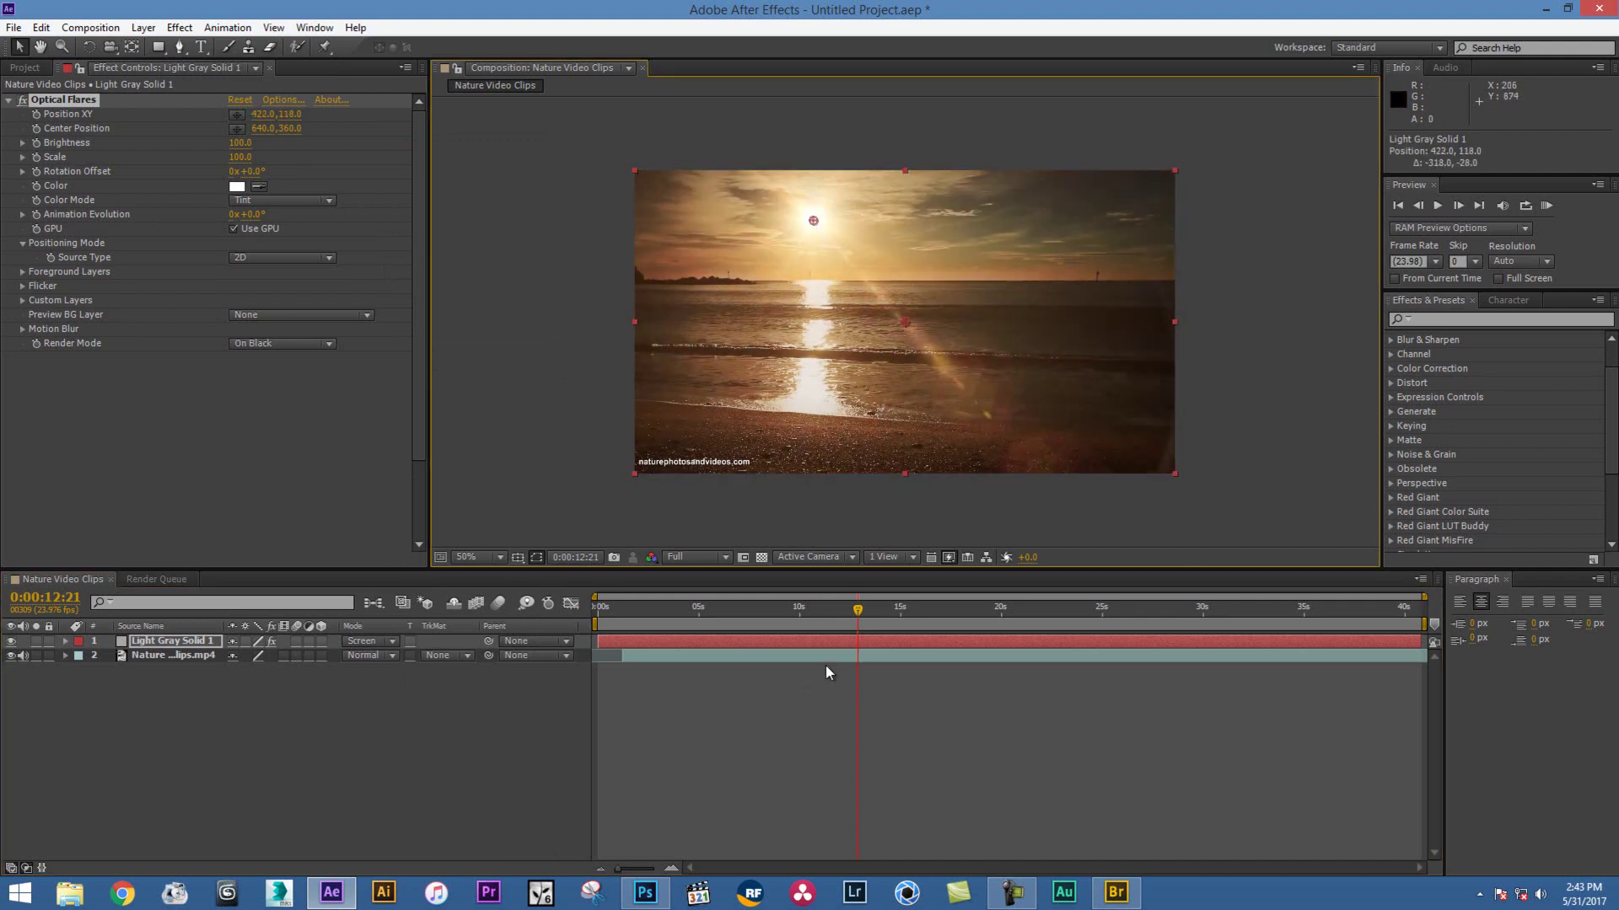
{"action": "left_click", "coordinate": [1437, 205]}
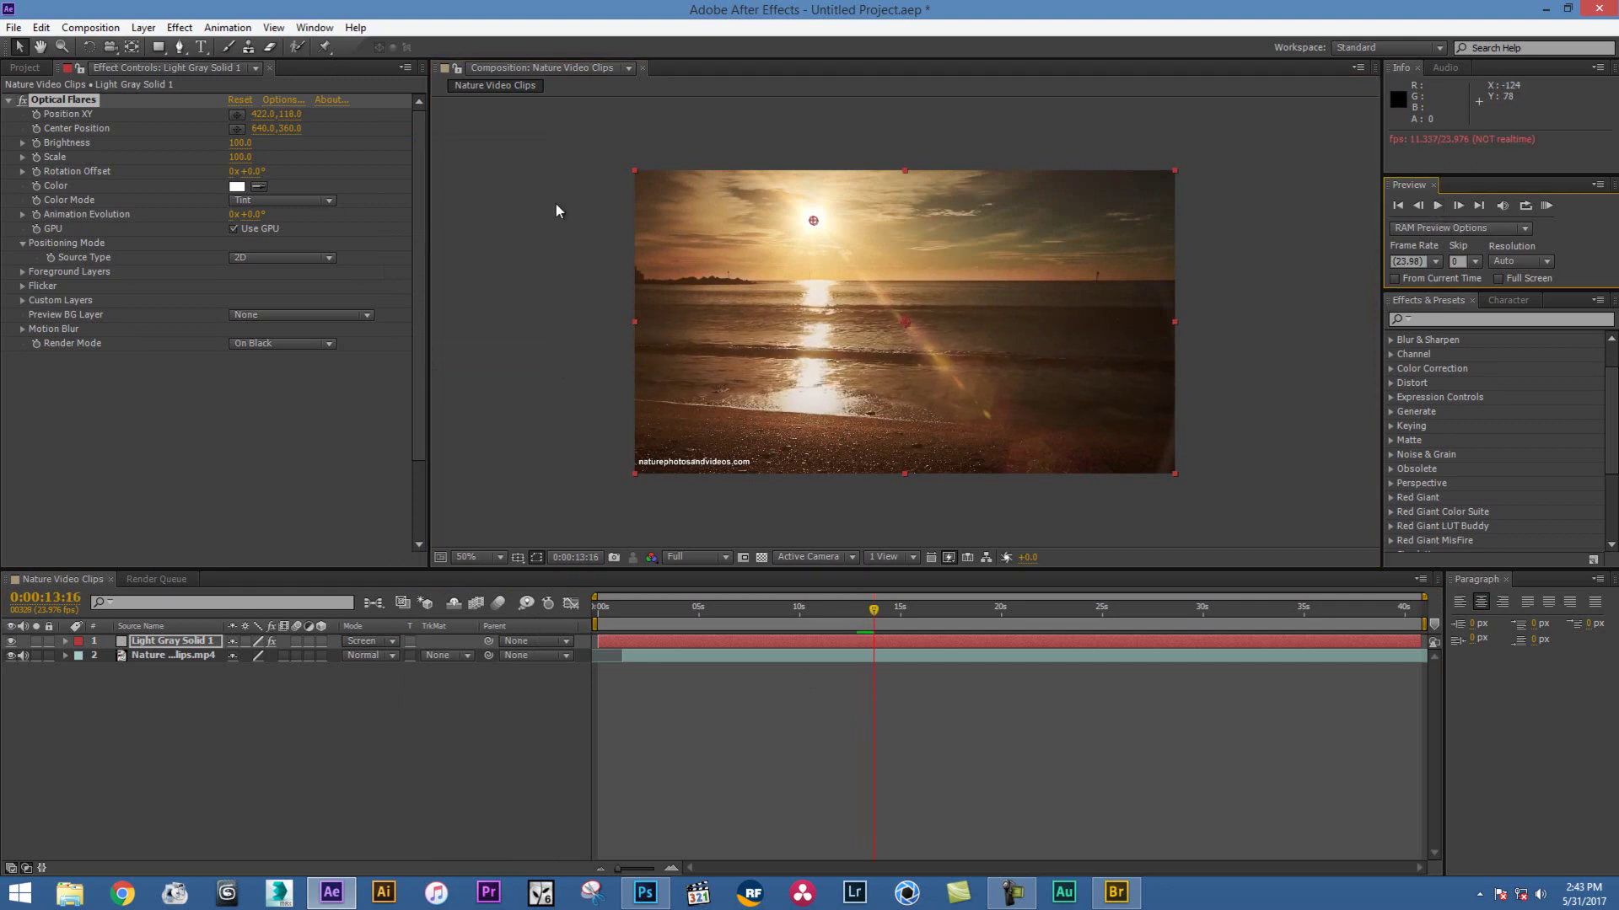
{"action": "mouse_move", "coordinate": [242, 143]}
{"action": "left_mouse_down"}
{"action": "mouse_move", "coordinate": [263, 144]}
{"action": "mouse_move", "coordinate": [217, 151]}
{"action": "left_mouse_up"}
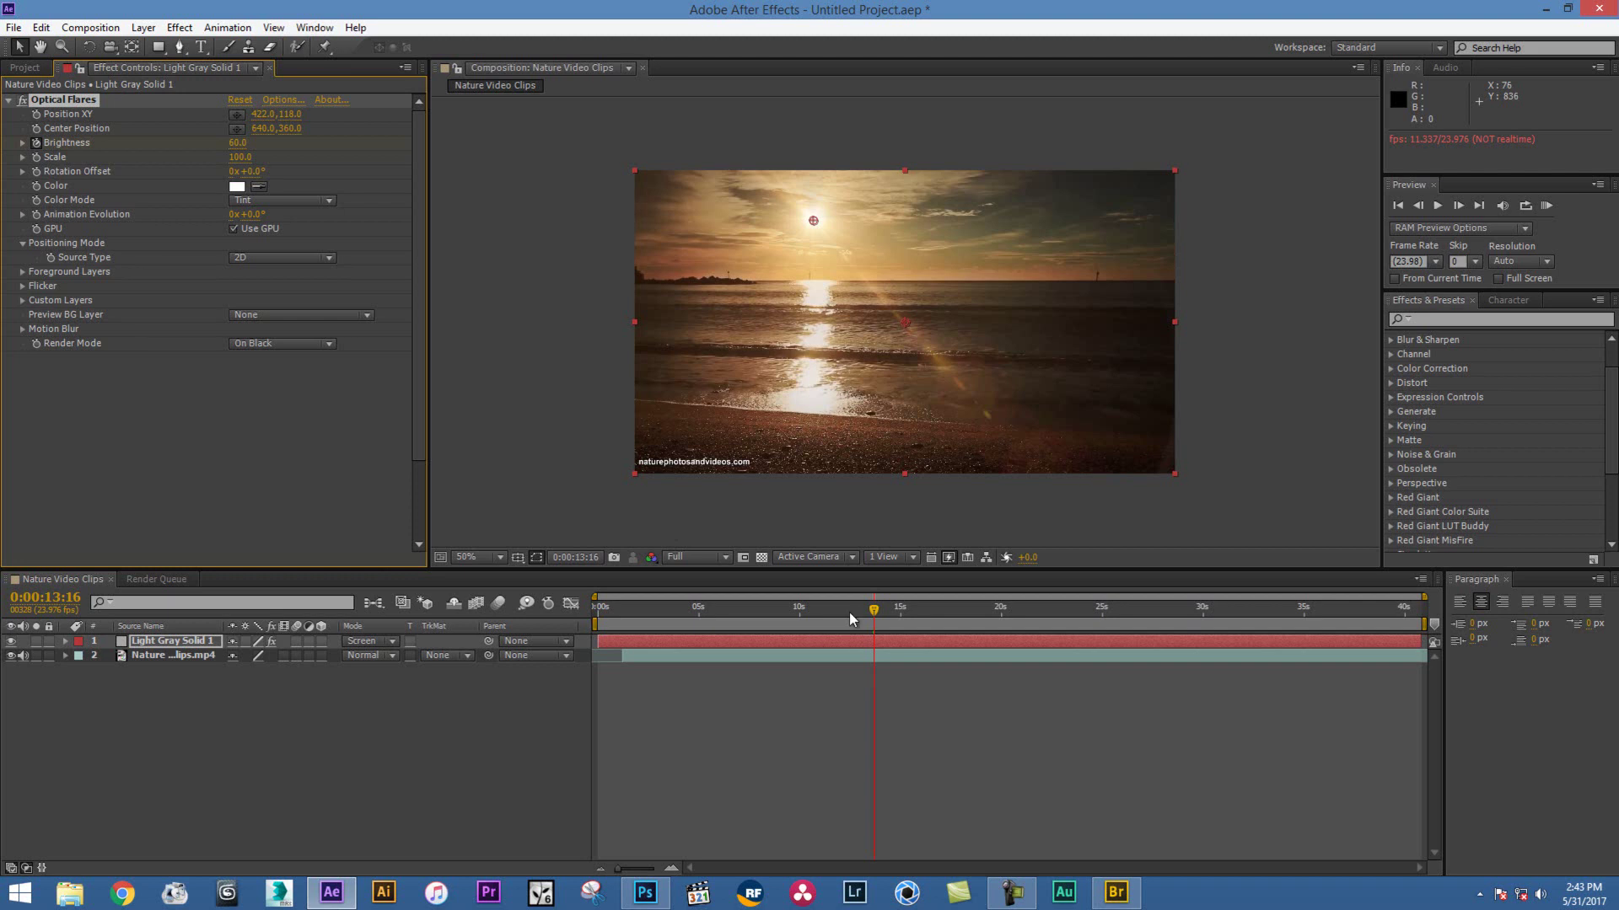
Set the flare Brightness to 130 near the 14-second frame and preview the change
{"action": "left_click_drag", "start_coordinate": [876, 609], "coordinate": [885, 609]}
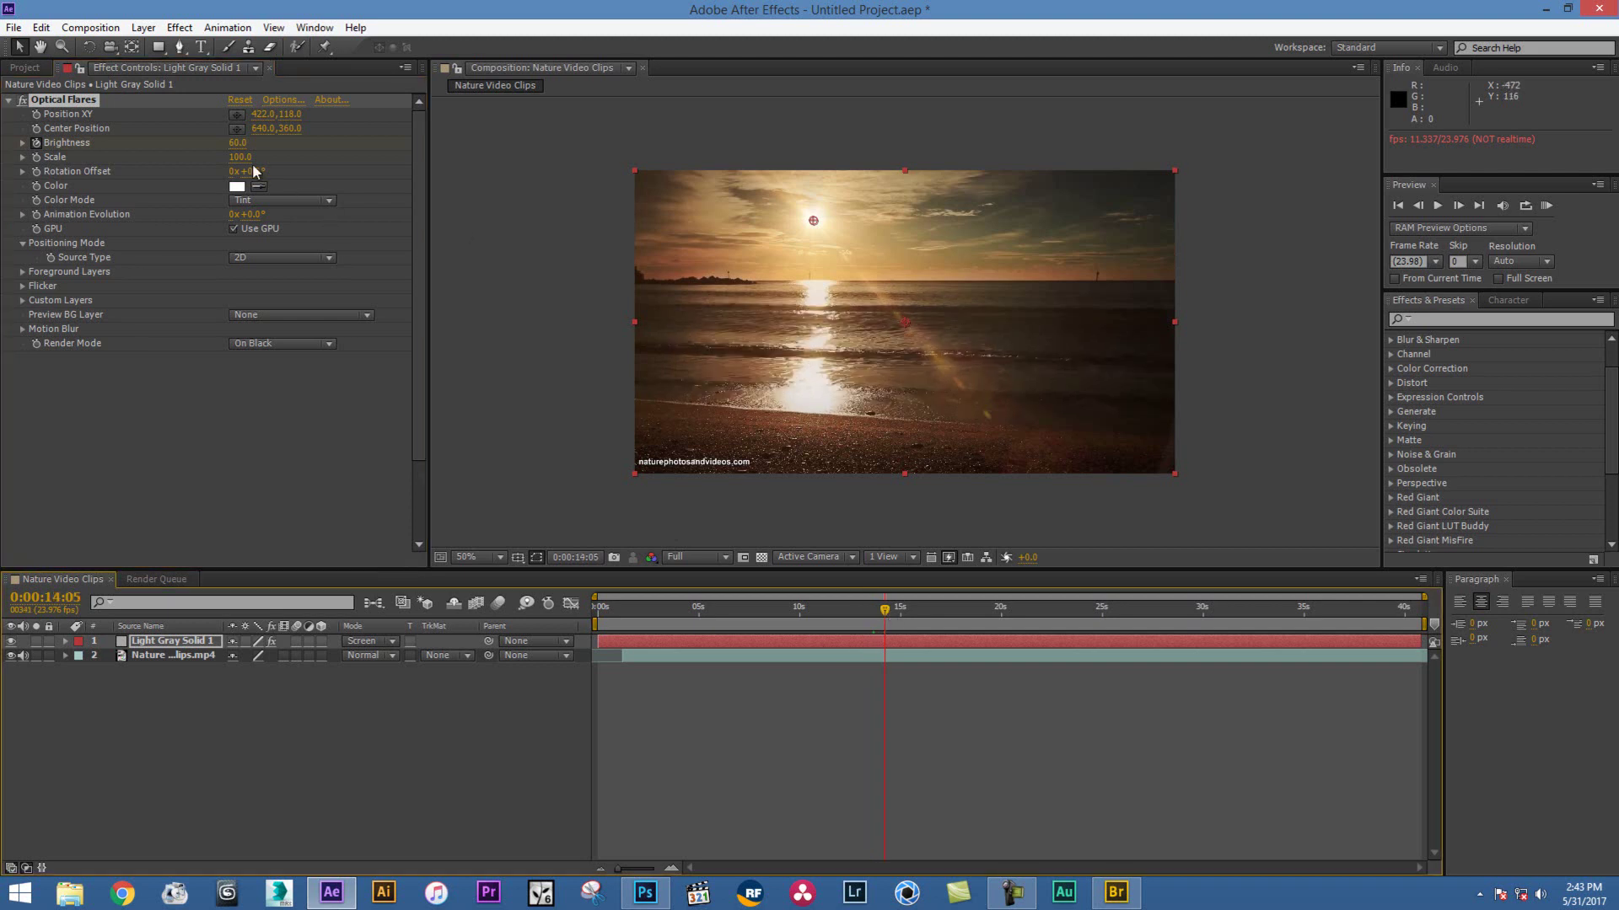
{"action": "left_click", "coordinate": [237, 144]}
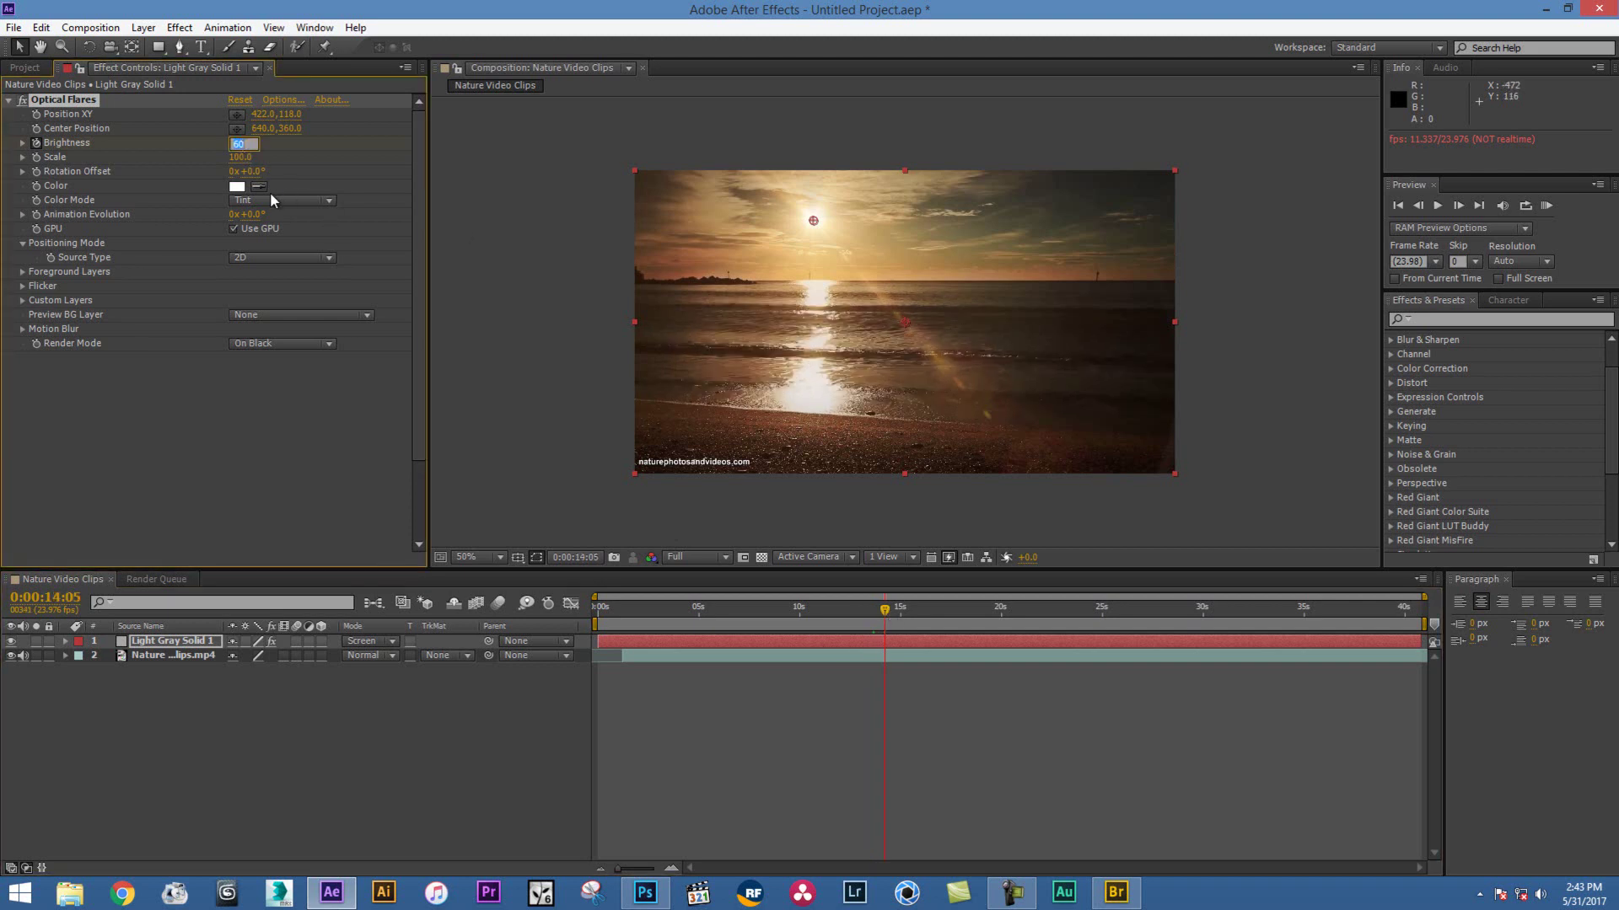
{"action": "type", "text": "65130"}
{"action": "key", "text": "Return"}
{"action": "left_click_drag", "start_coordinate": [884, 609], "coordinate": [872, 608]}
{"action": "left_click", "coordinate": [1439, 210]}
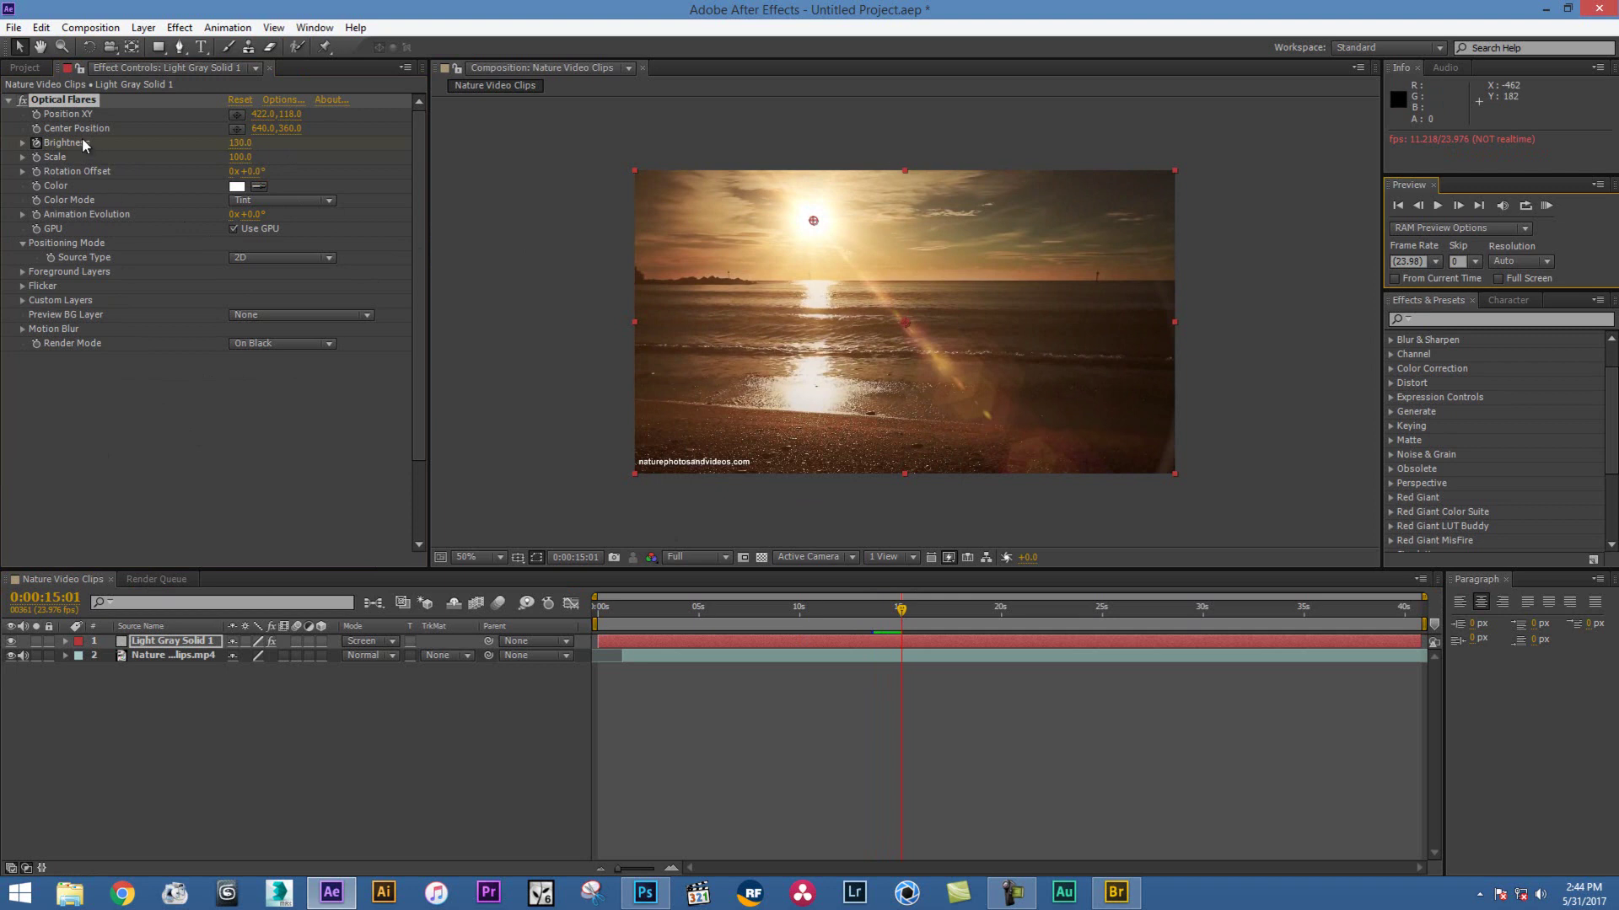
Delete the Optical Flares effect and the grey solid layer
{"action": "left_click", "coordinate": [74, 105]}
{"action": "left_click", "coordinate": [80, 361]}
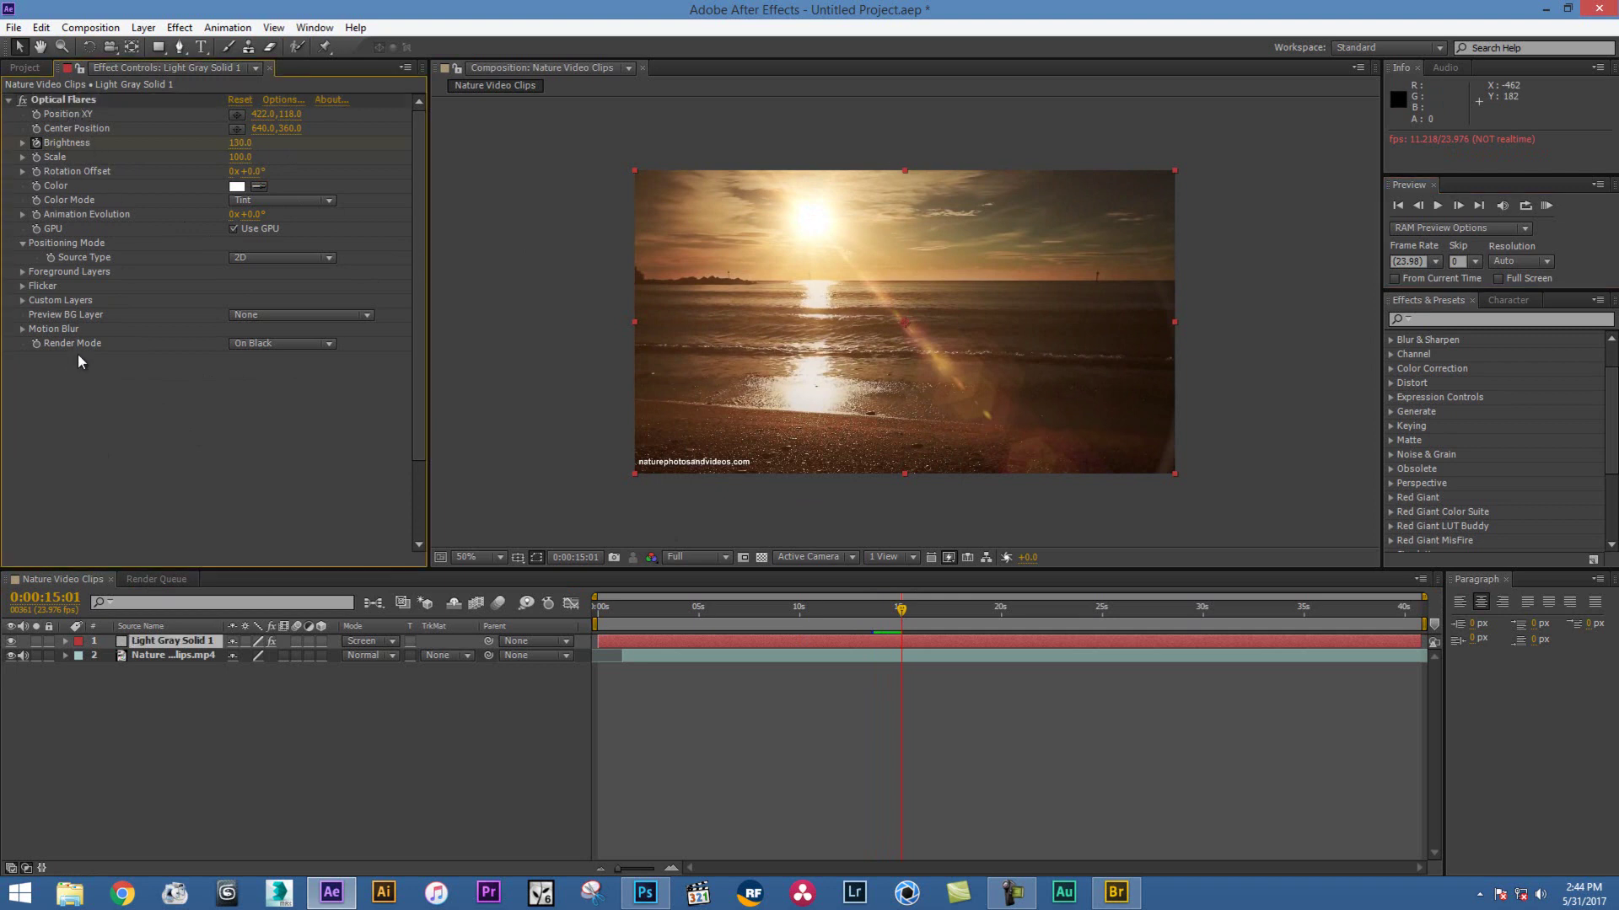
{"action": "left_click", "coordinate": [71, 101]}
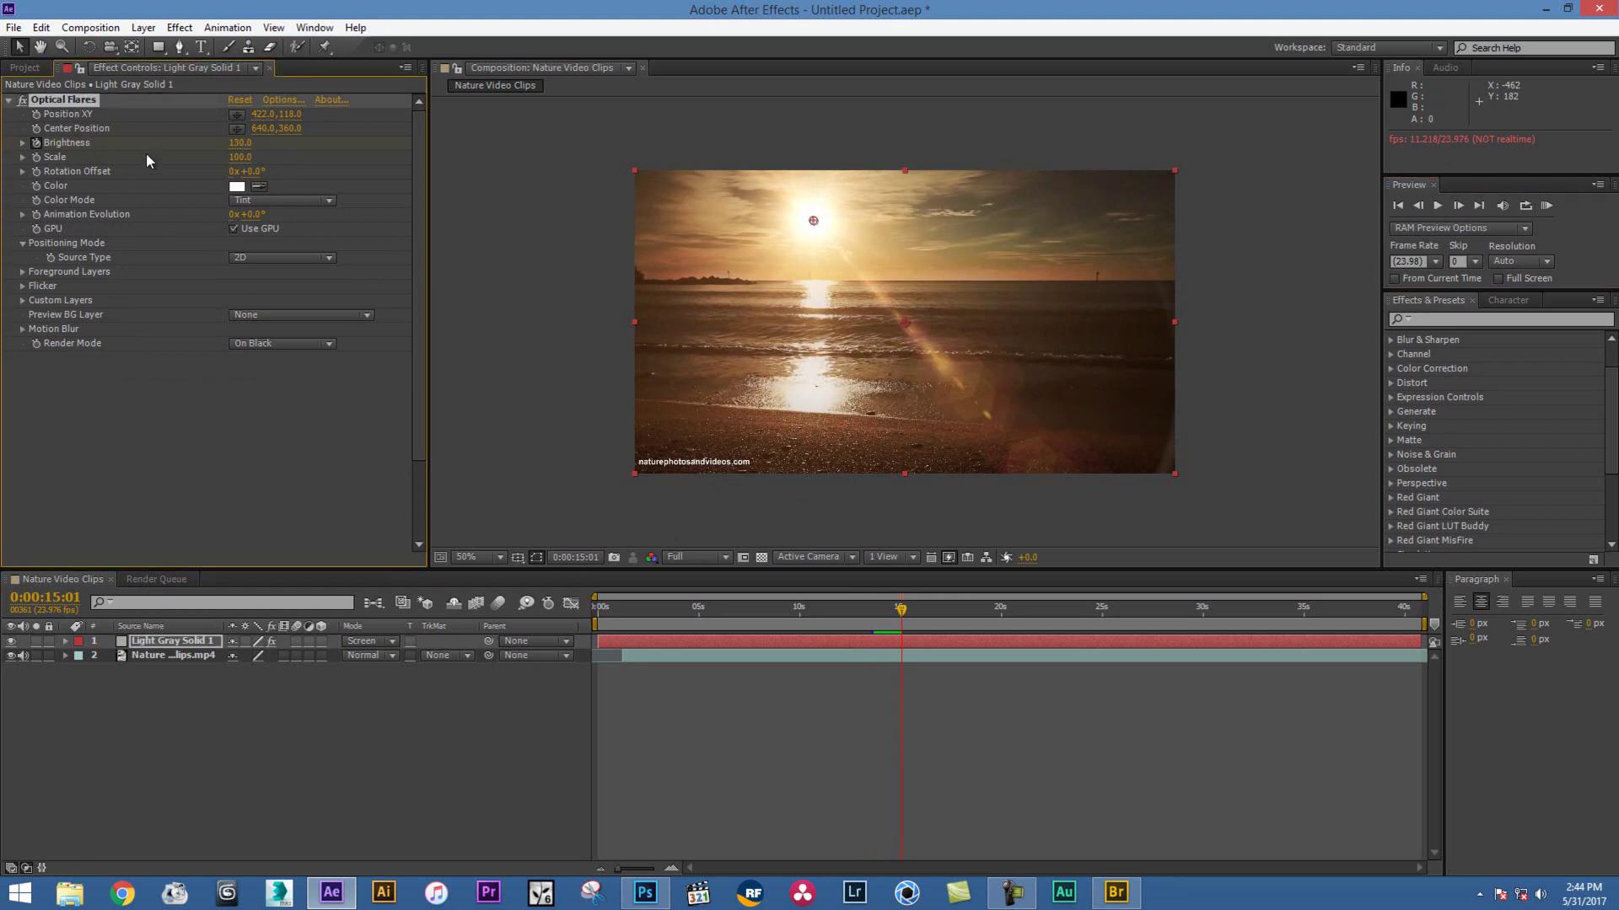
{"action": "key", "text": "Delete"}
{"action": "left_click", "coordinate": [1081, 269]}
{"action": "key", "text": "Delete"}
{"action": "left_click", "coordinate": [1079, 266]}
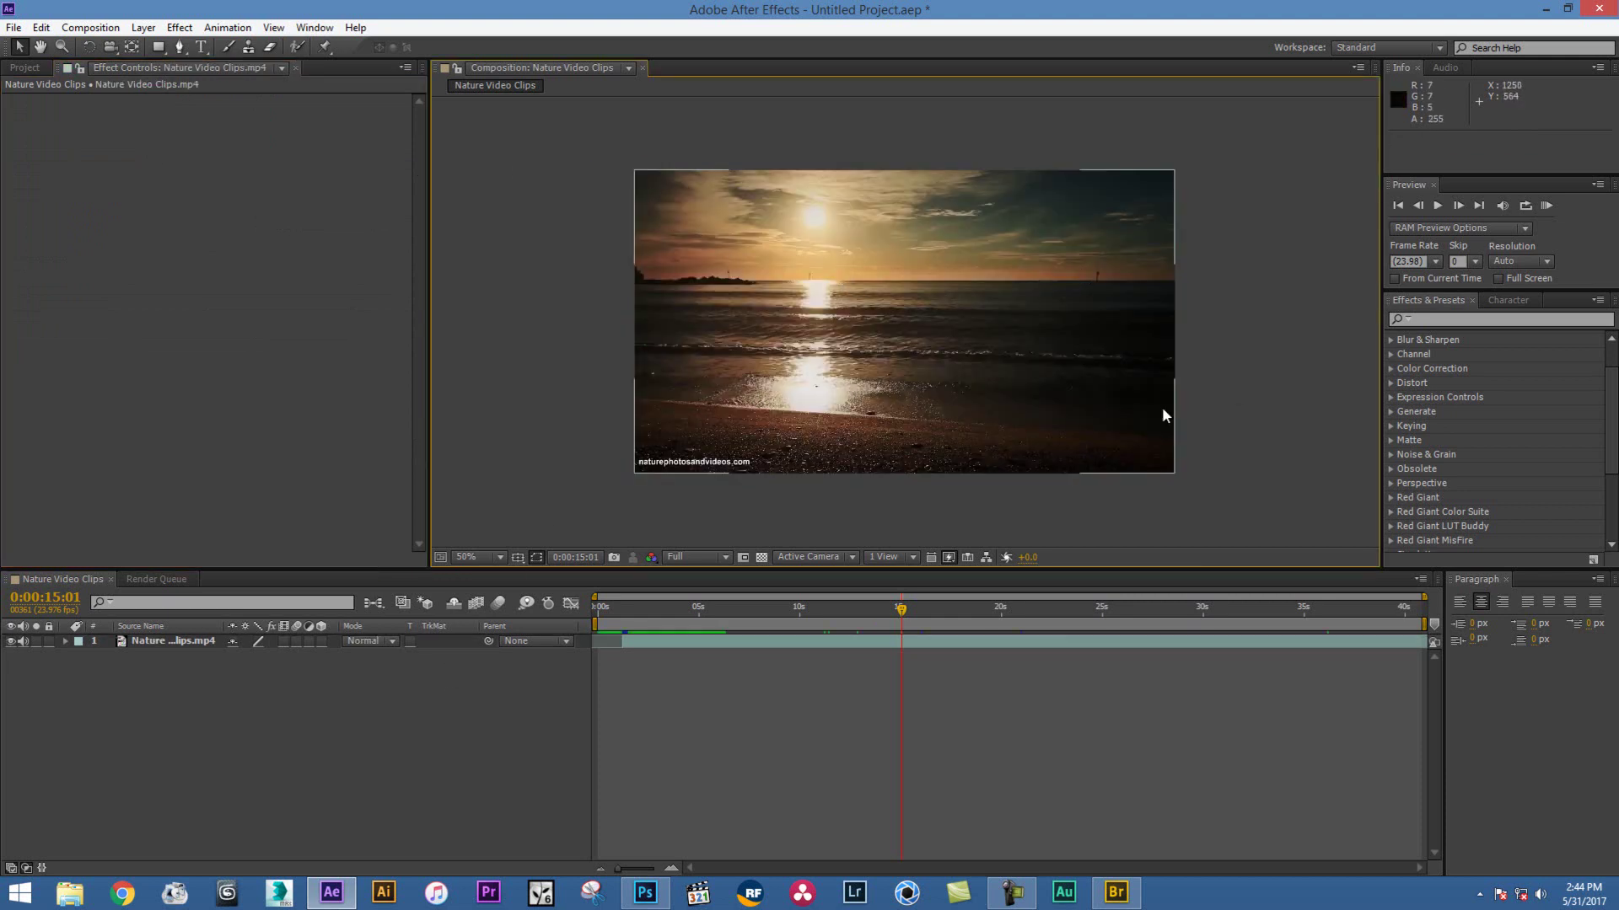
Delete the beach video layer from the Nature Video Clips composition
{"action": "left_click", "coordinate": [548, 202]}
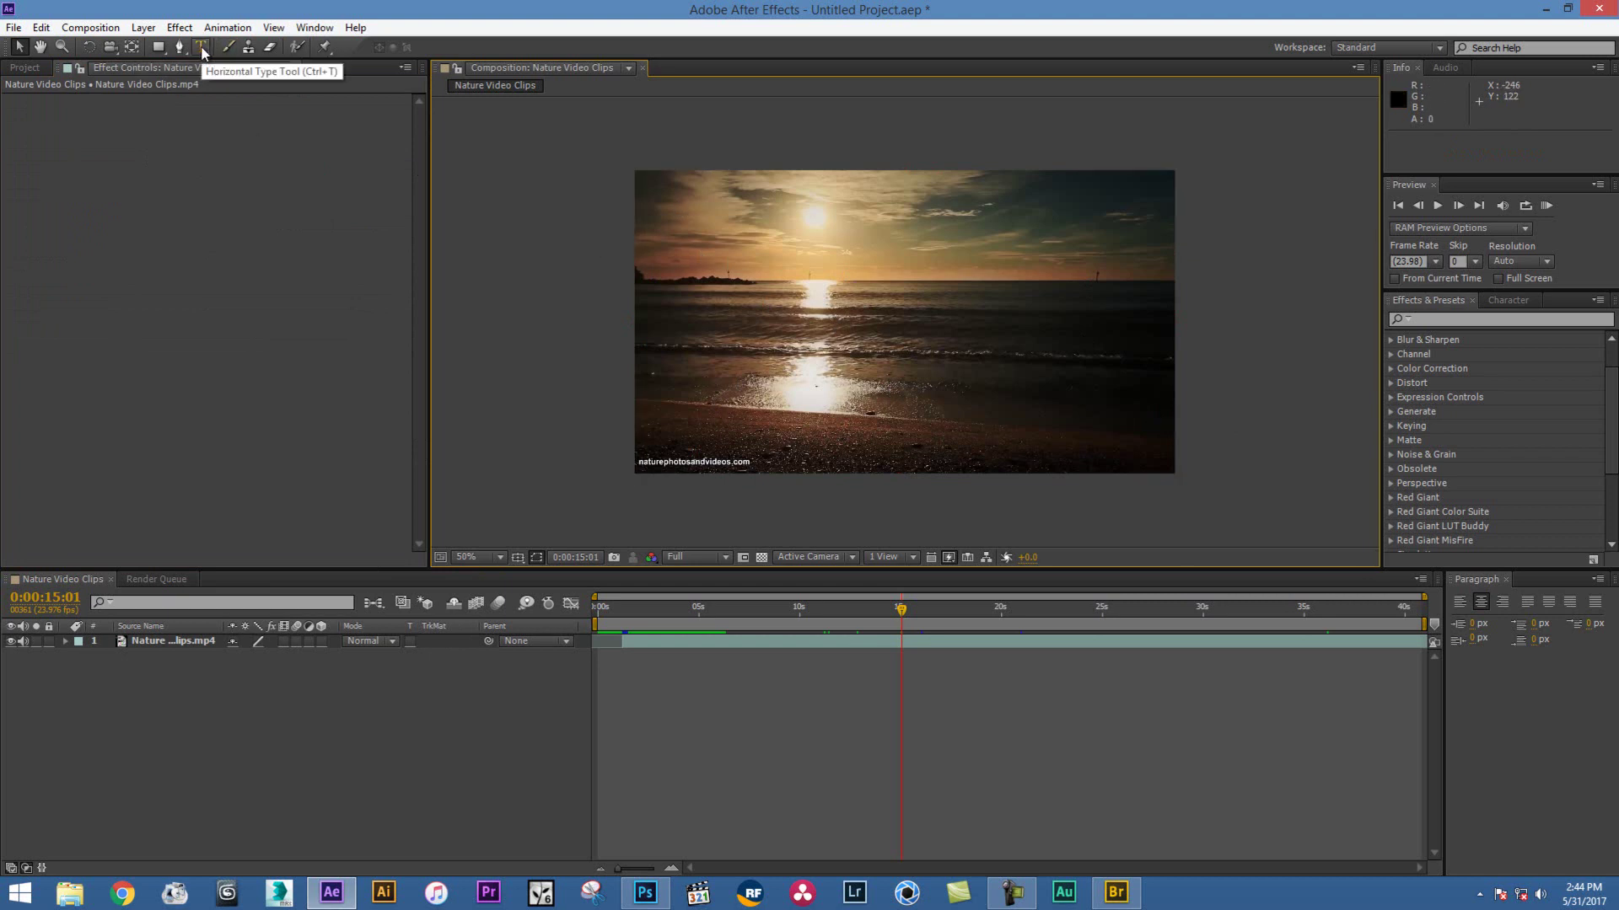
{"action": "left_click", "coordinate": [182, 643]}
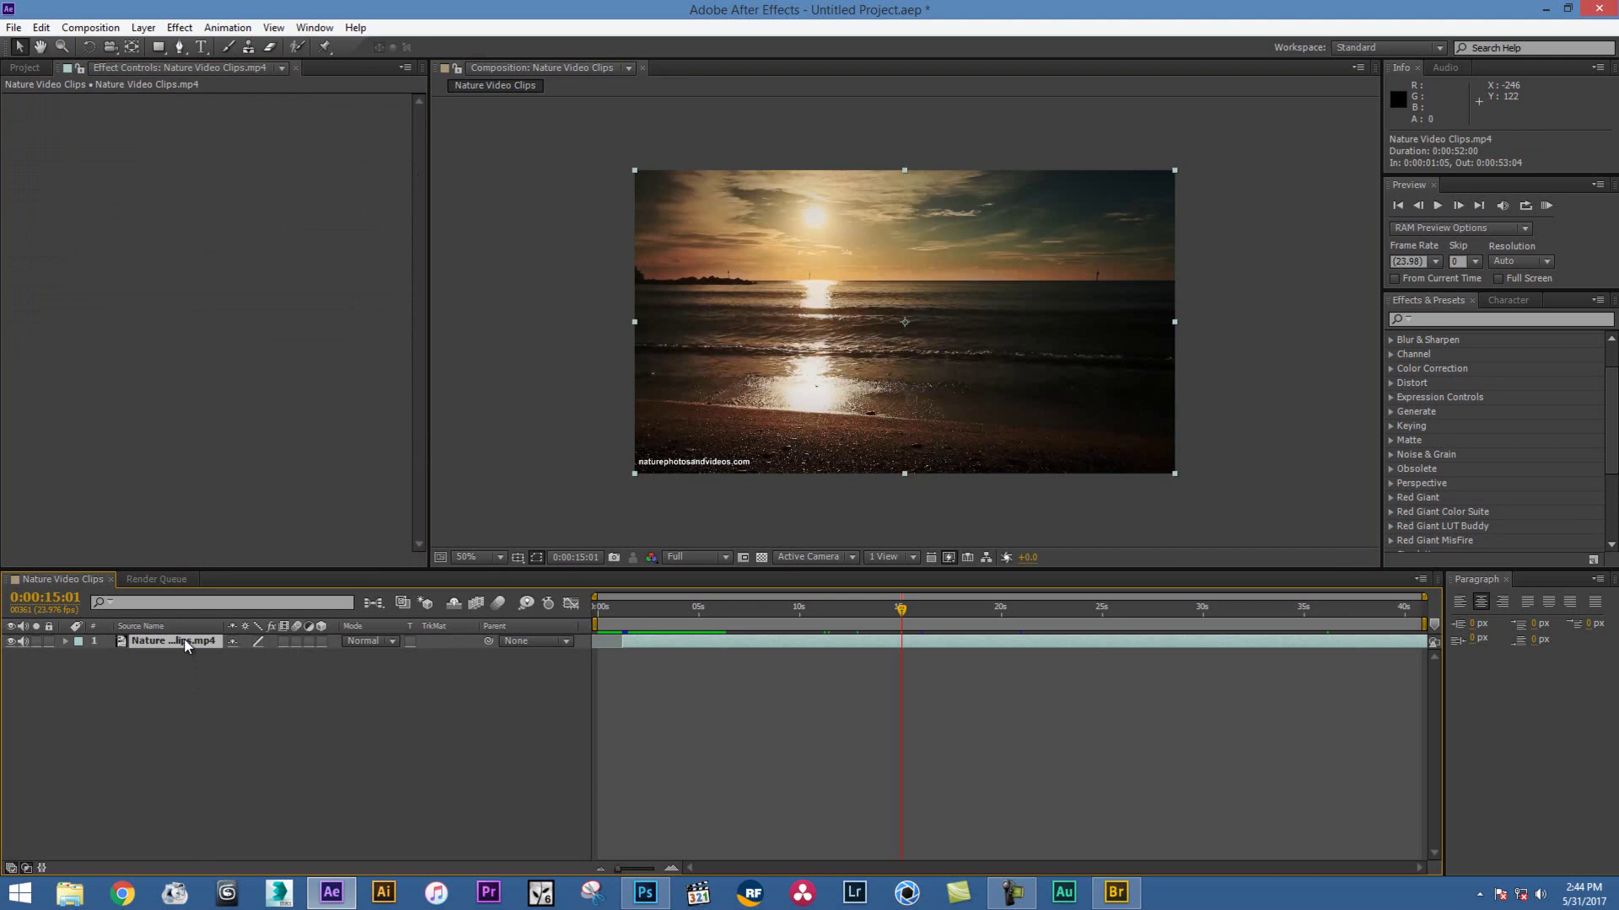
{"action": "key", "text": "Delete"}
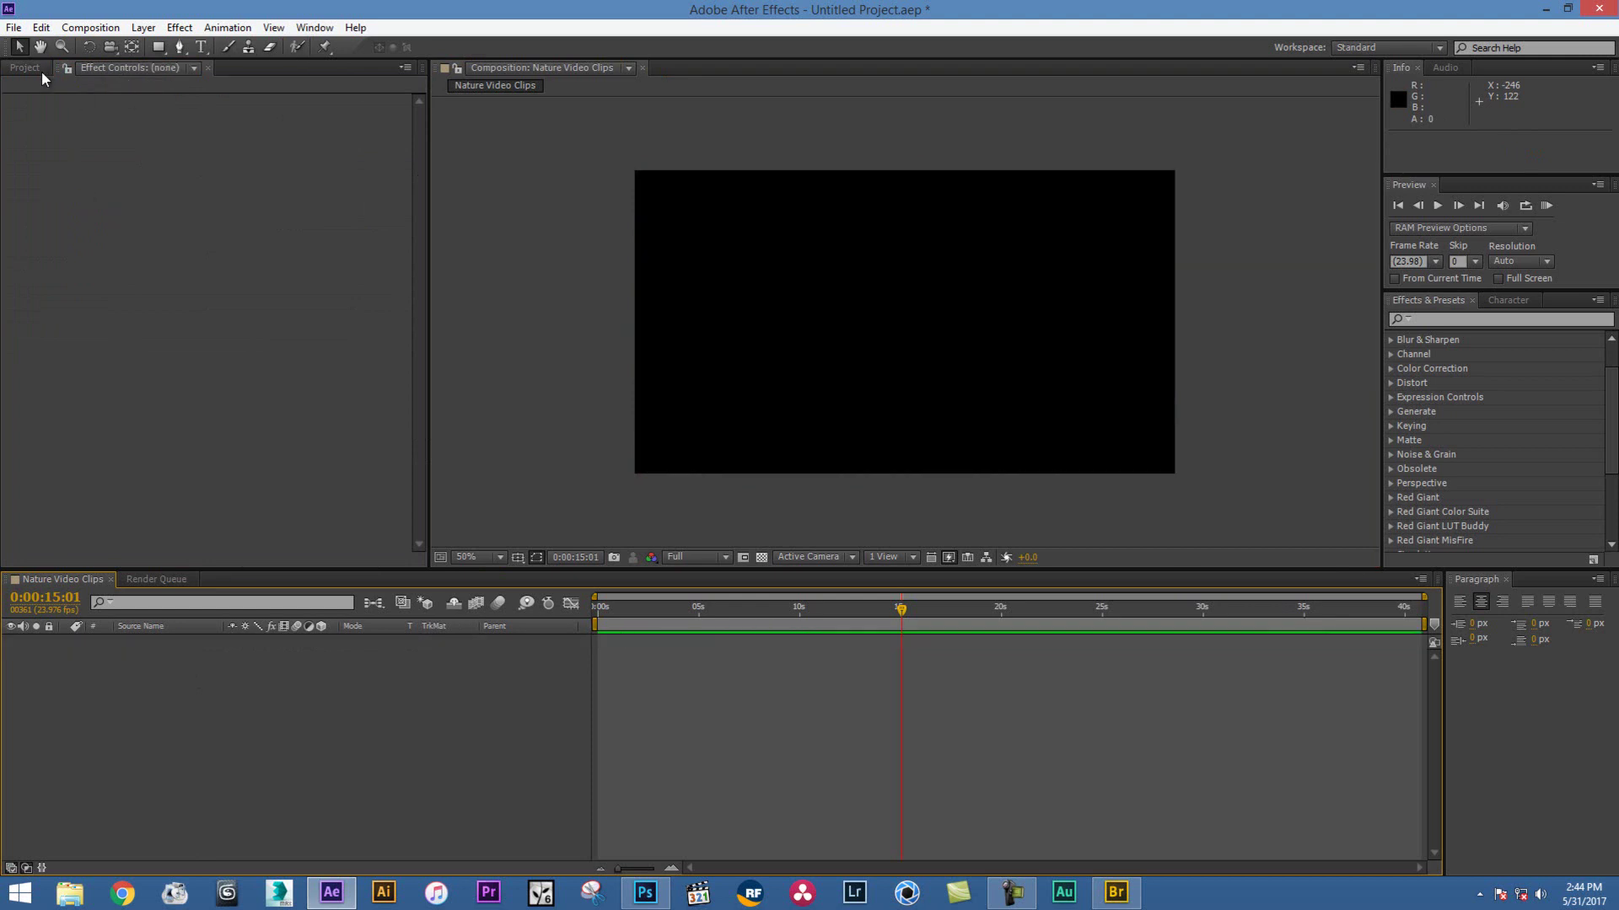
Show the Project panel's file list and open the Composition menu
{"action": "left_click", "coordinate": [40, 71]}
{"action": "left_click", "coordinate": [124, 308]}
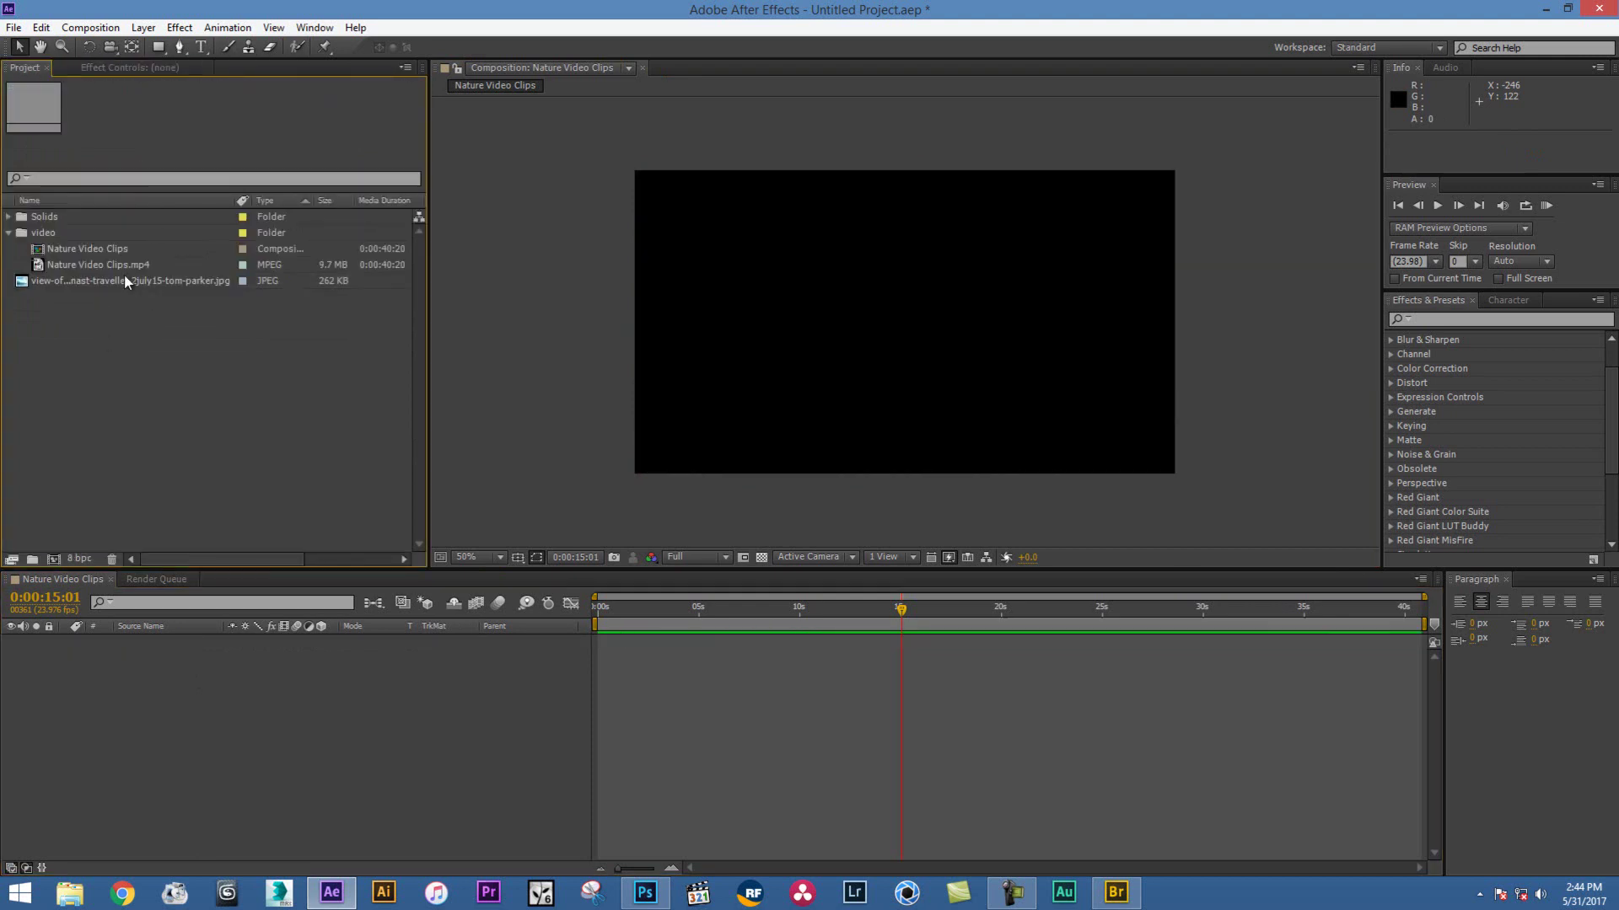
{"action": "left_click", "coordinate": [84, 29]}
{"action": "left_click", "coordinate": [90, 28]}
{"action": "left_click", "coordinate": [90, 27]}
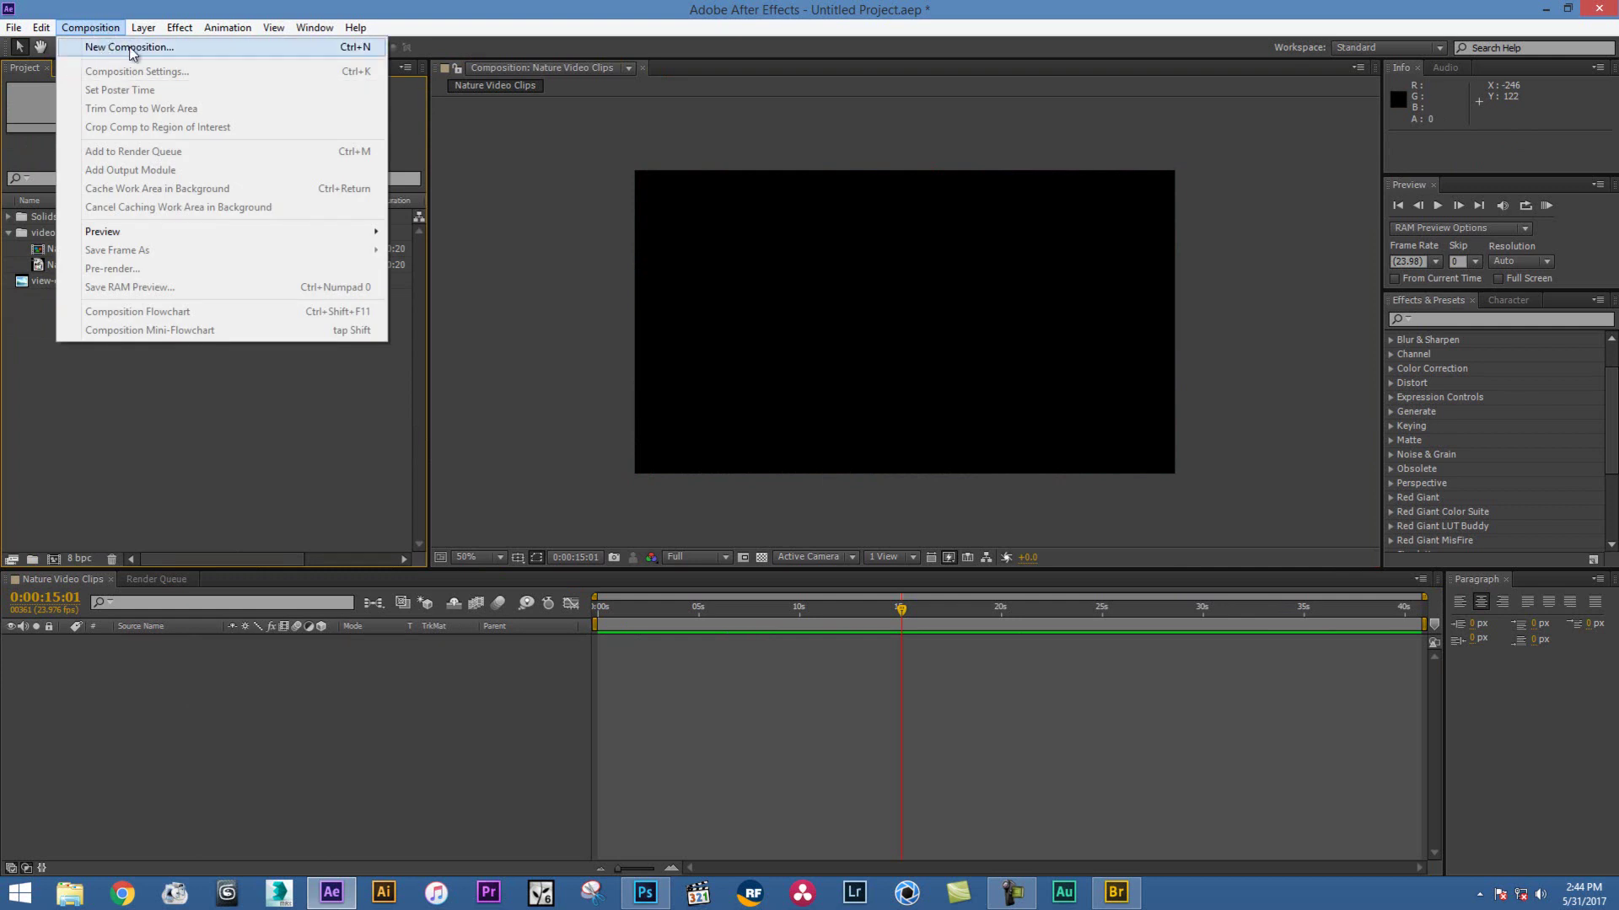
Create Comp 1 at 1920×1080, 29.97 fps, lasting 0:00:20:02, viewed at 25%
{"action": "left_click", "coordinate": [131, 48]}
{"action": "left_click", "coordinate": [784, 435]}
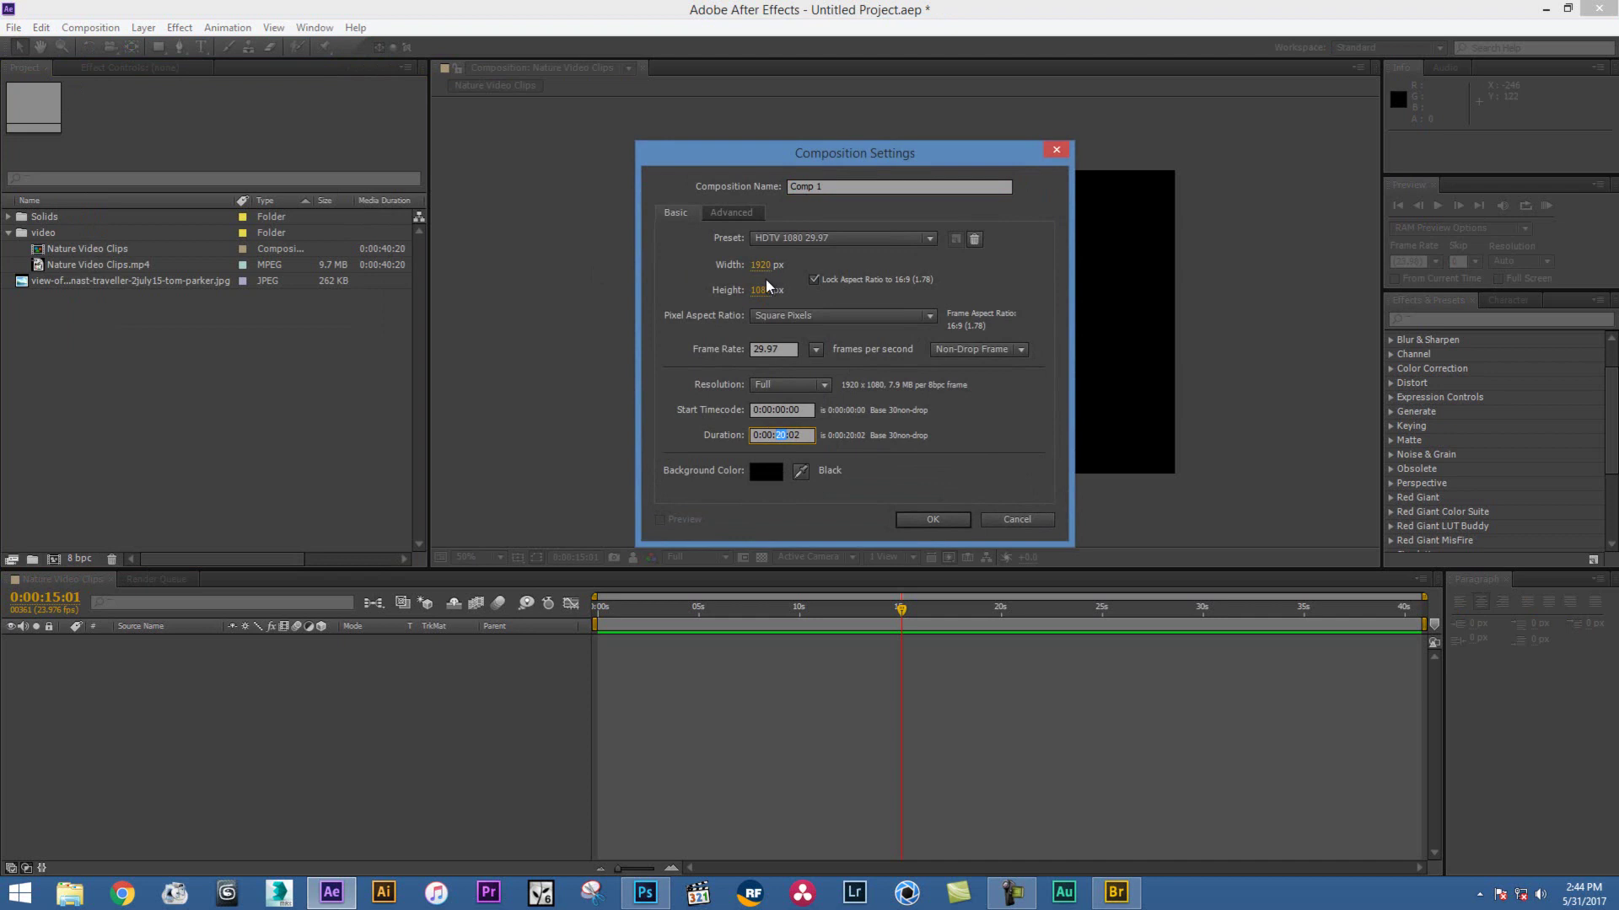
{"action": "left_click", "coordinate": [937, 521]}
{"action": "key", "text": "comma"}
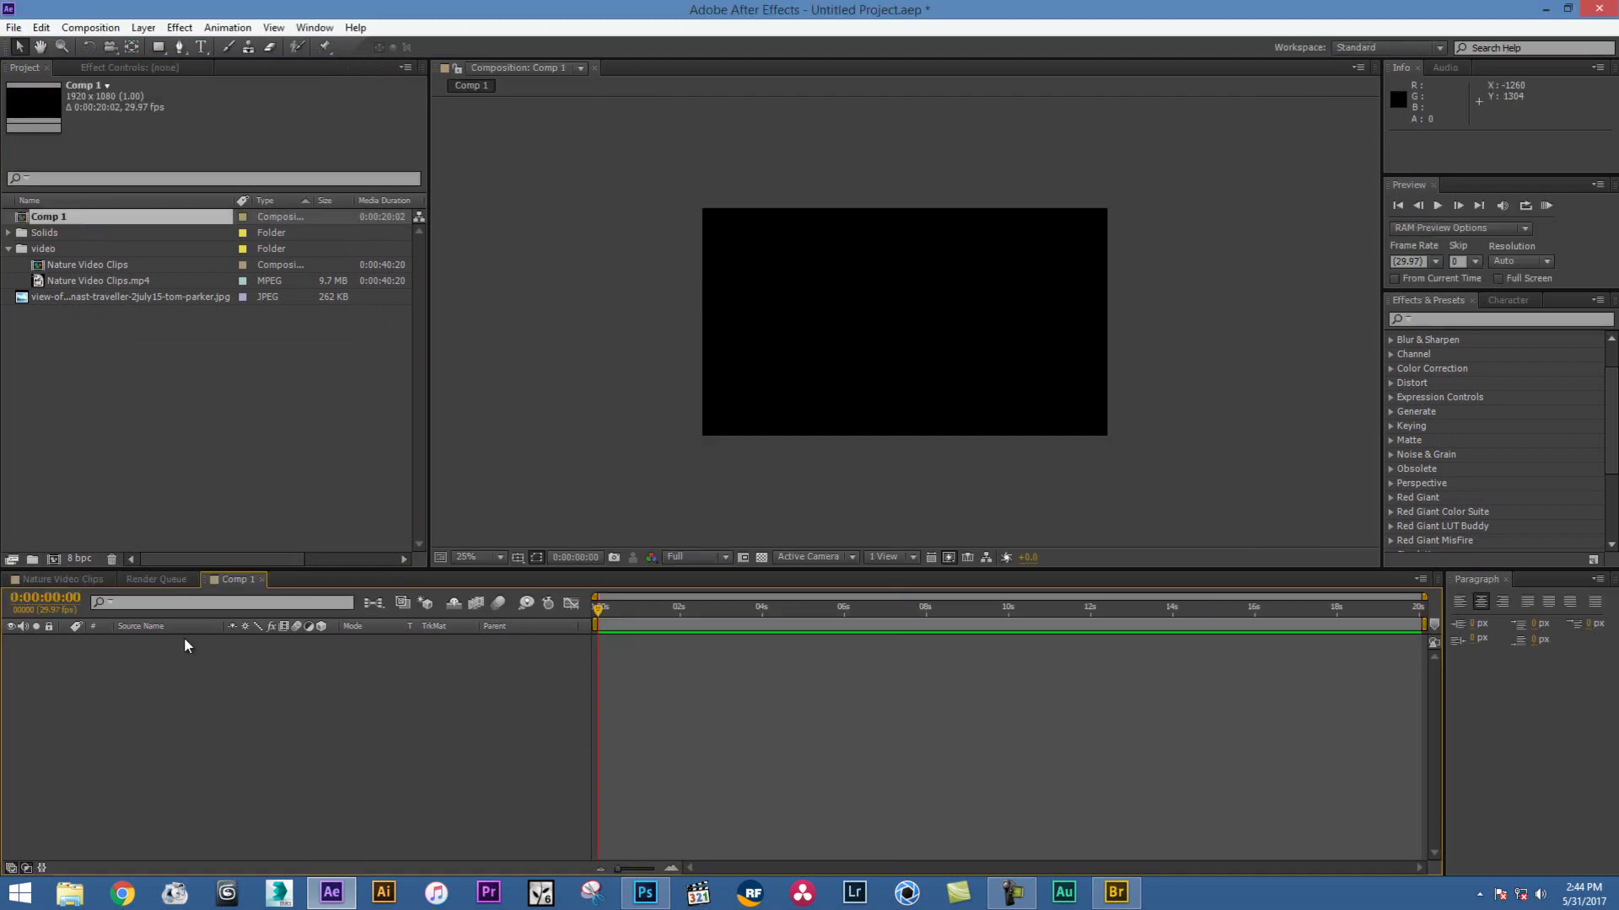
Close the Nature Video Clips composition and bring up the Comp 1 timeline
{"action": "left_click", "coordinate": [79, 578]}
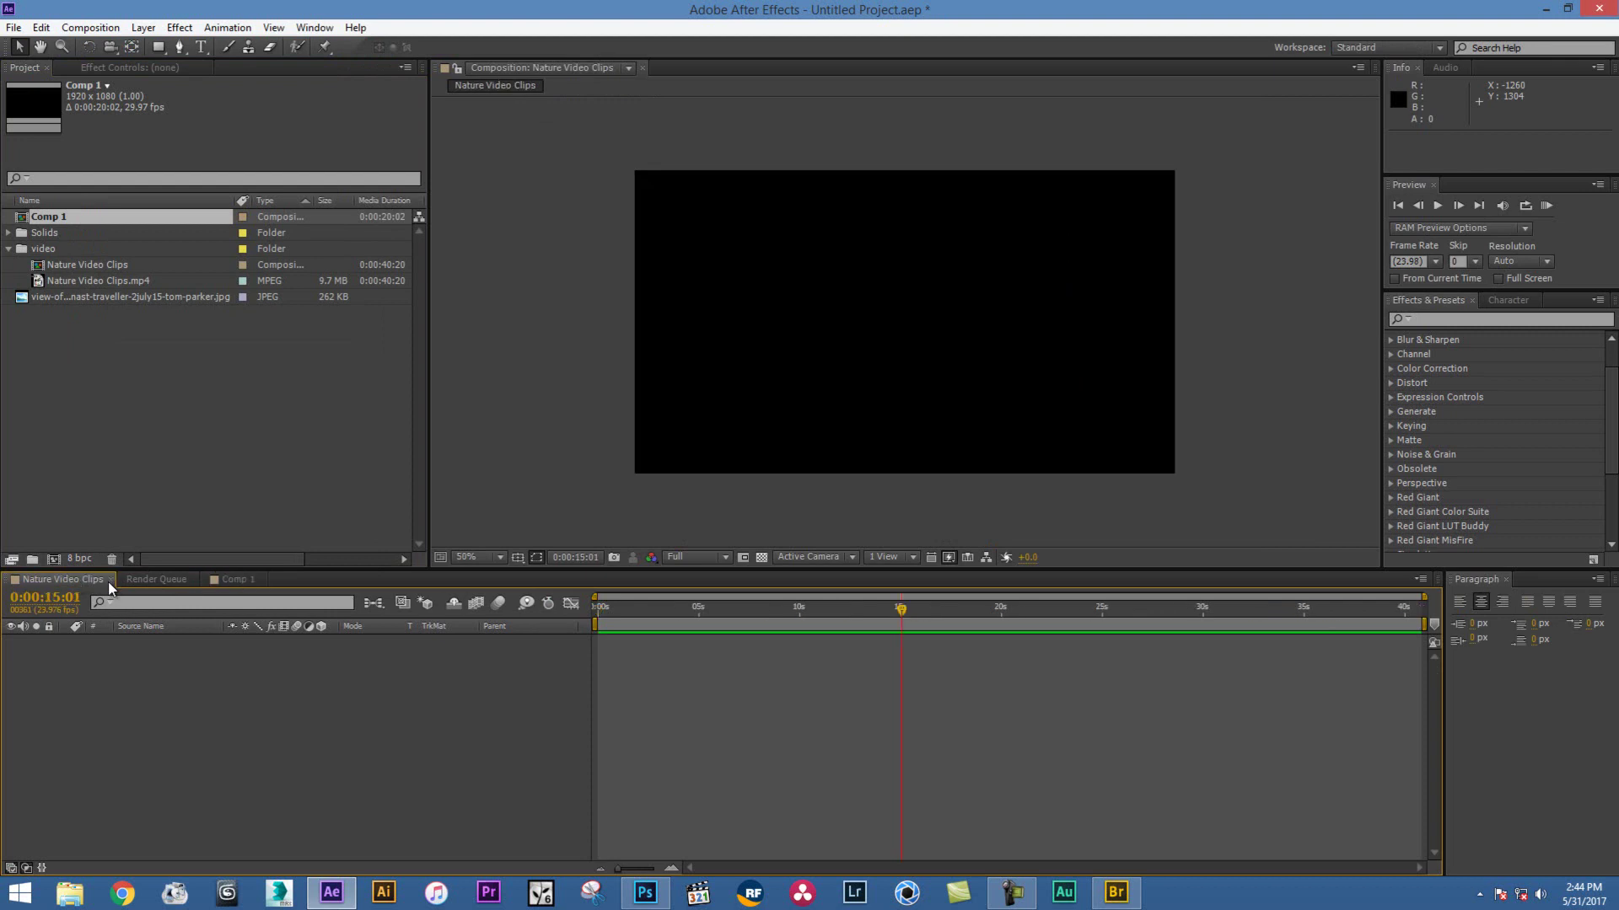
{"action": "left_click", "coordinate": [108, 582]}
{"action": "left_click", "coordinate": [121, 582]}
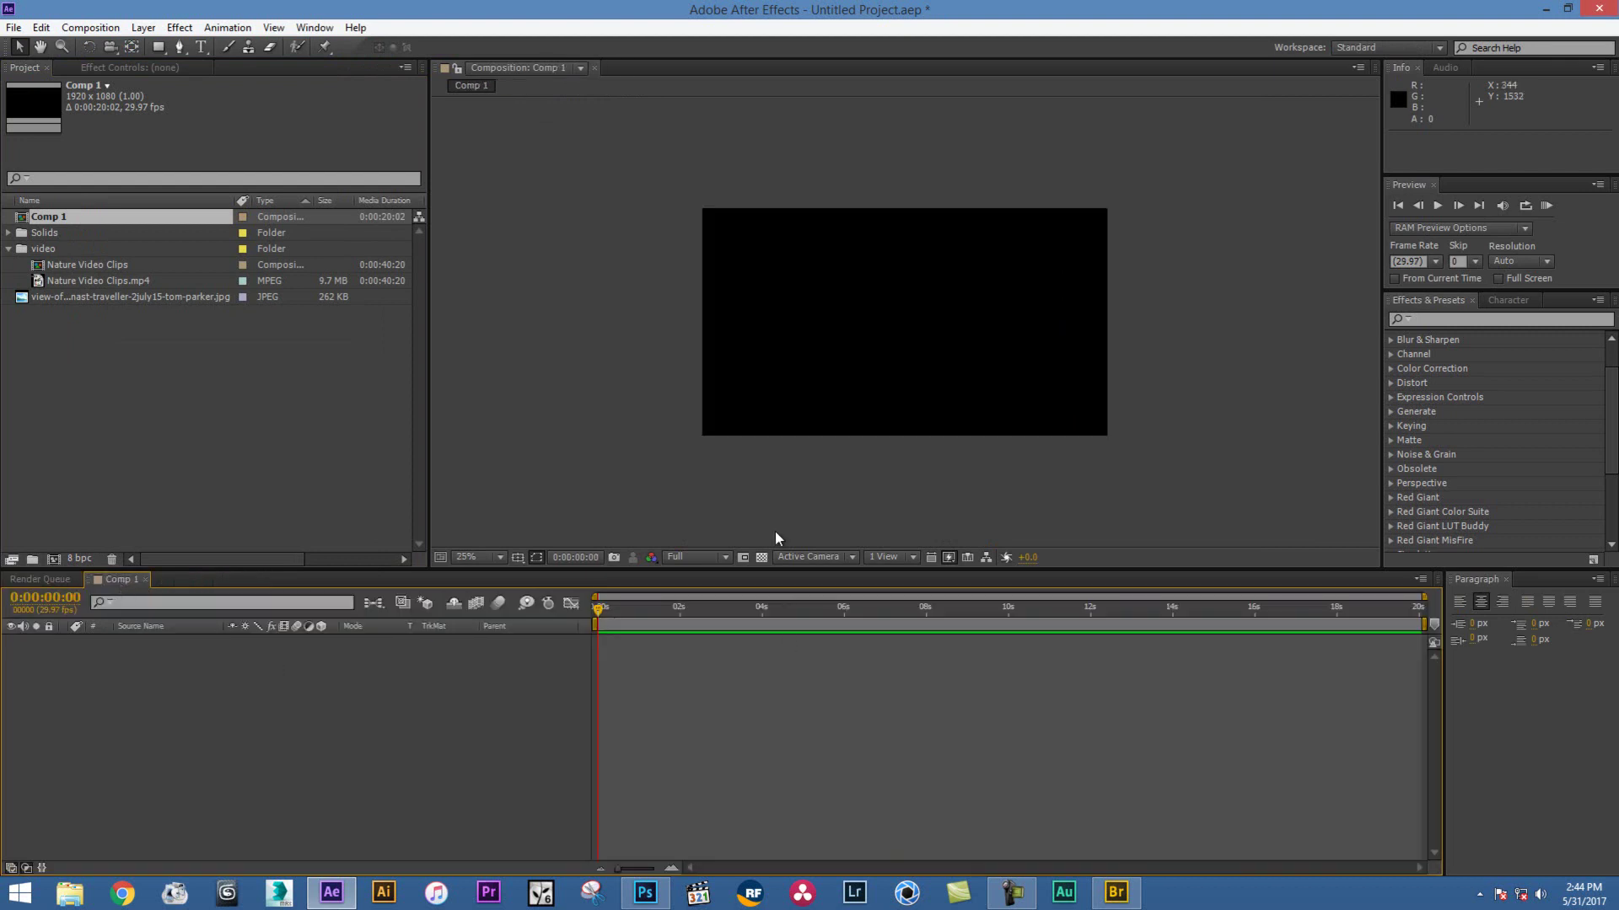
{"action": "key", "text": "period"}
{"action": "key", "text": "comma"}
{"action": "left_click", "coordinate": [151, 30]}
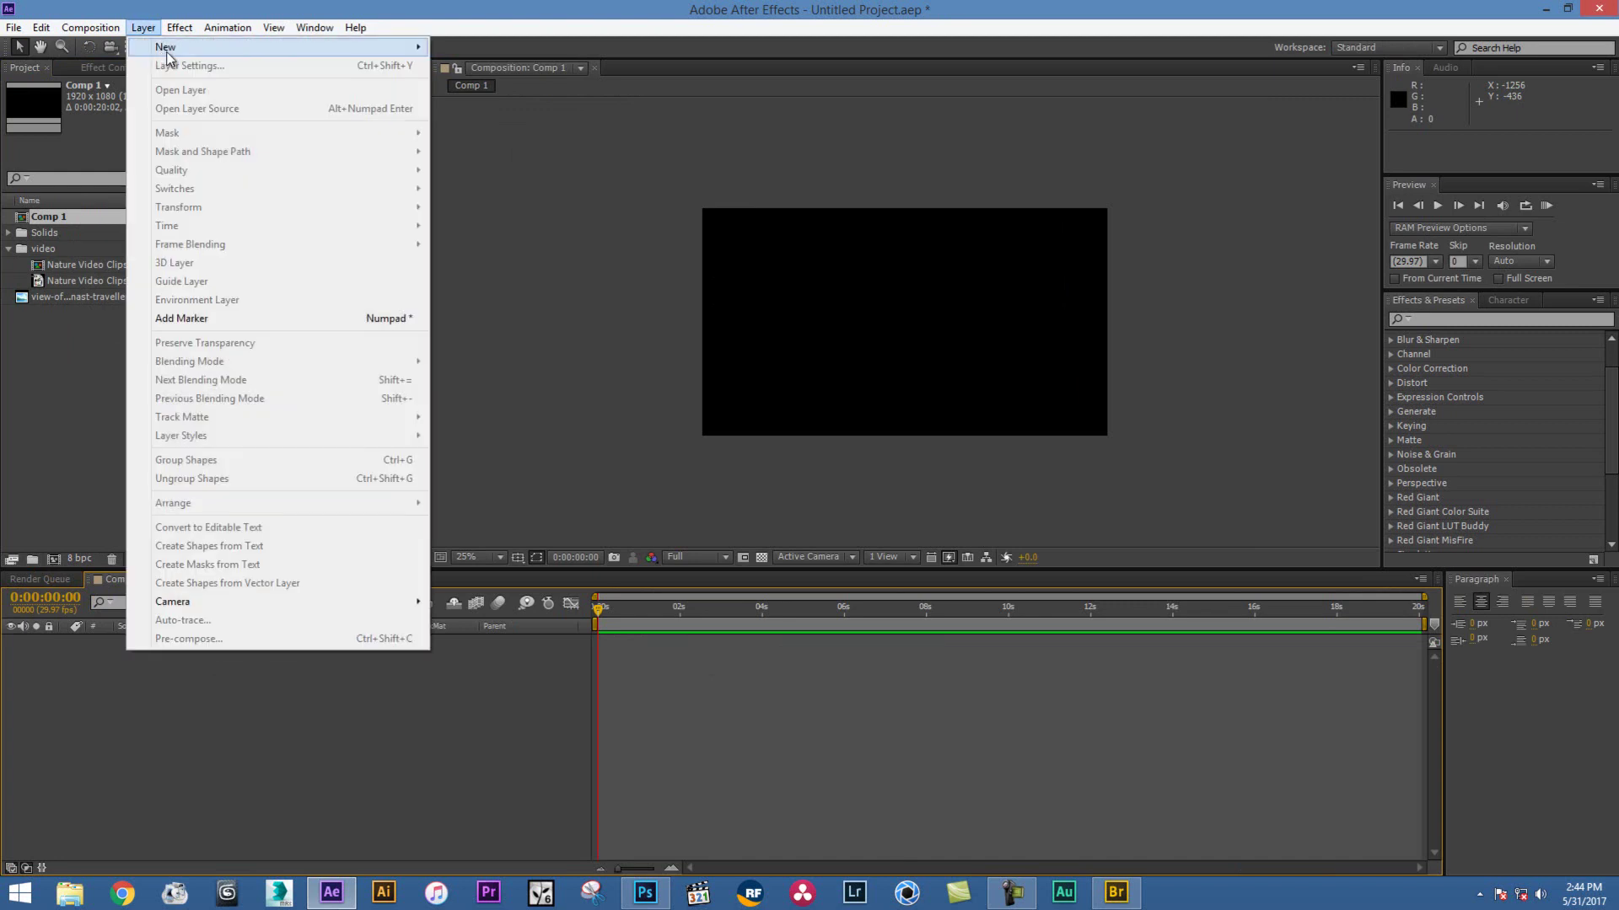
Add Light Gray Solid 2, a 1920×1080 solid filling Comp 1
{"action": "mouse_move", "coordinate": [177, 48]}
{"action": "left_click", "coordinate": [466, 66]}
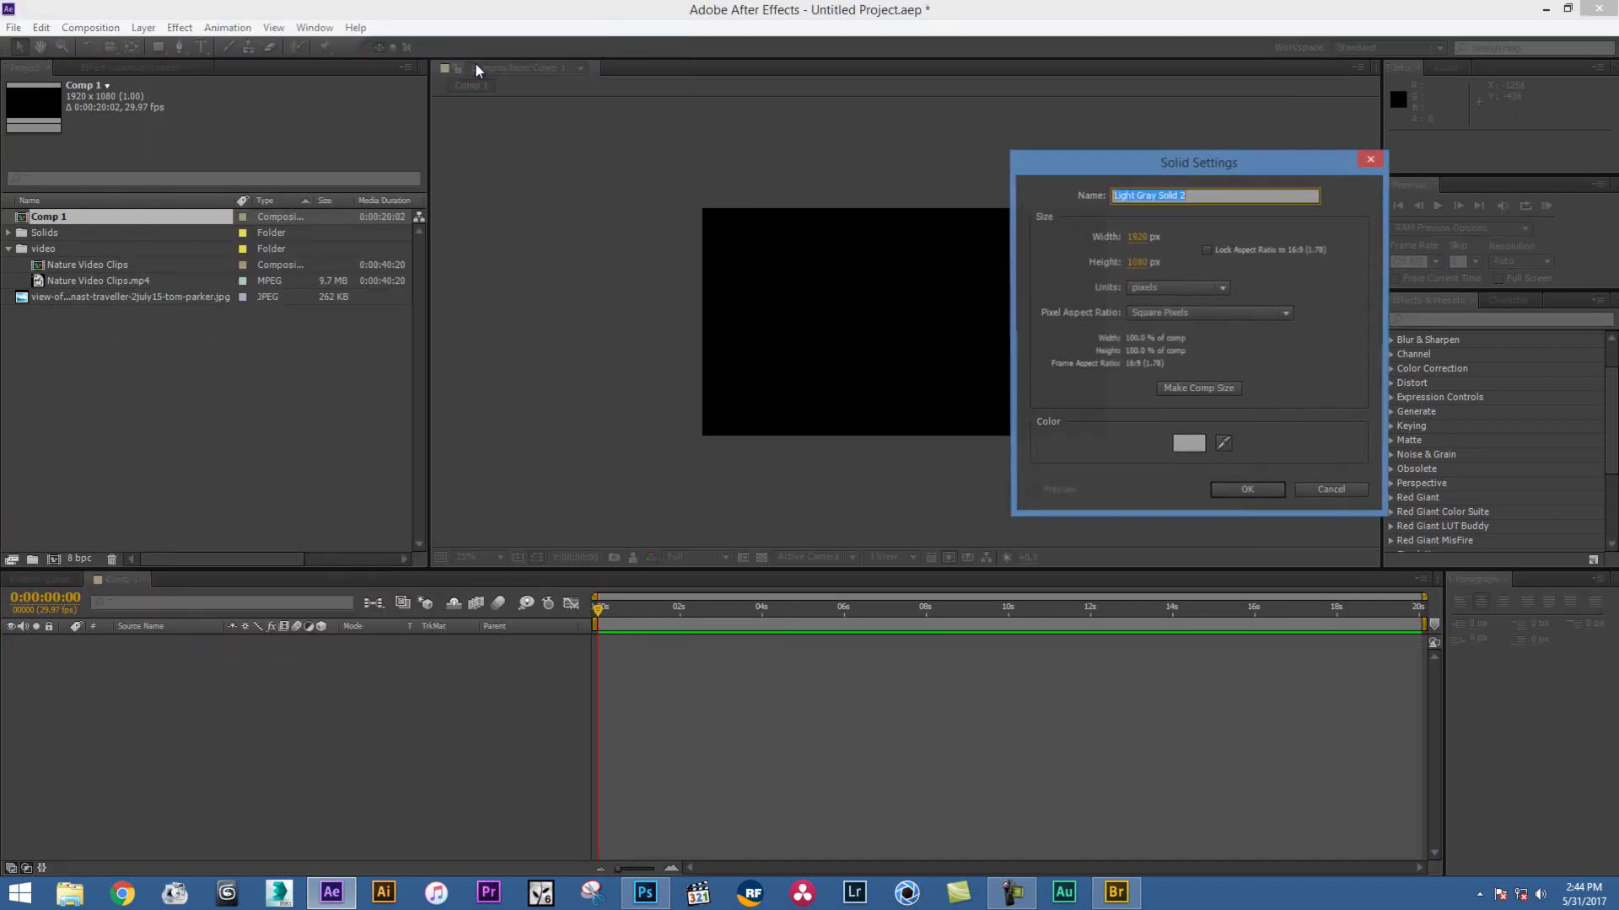
{"action": "left_click", "coordinate": [1258, 494]}
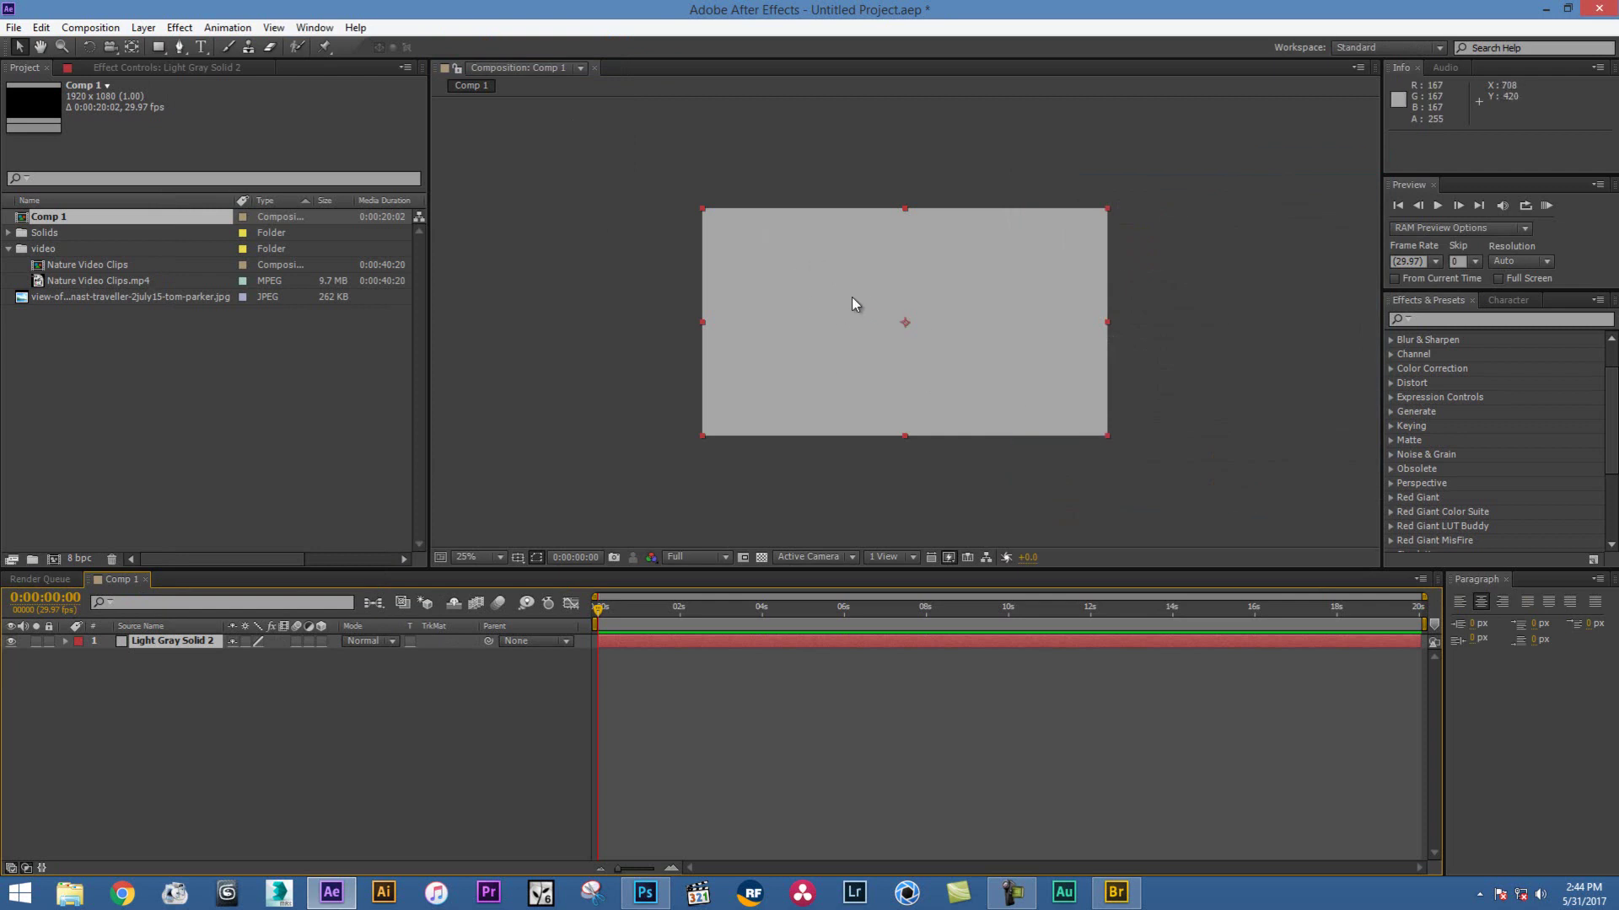
{"action": "left_click", "coordinate": [180, 28]}
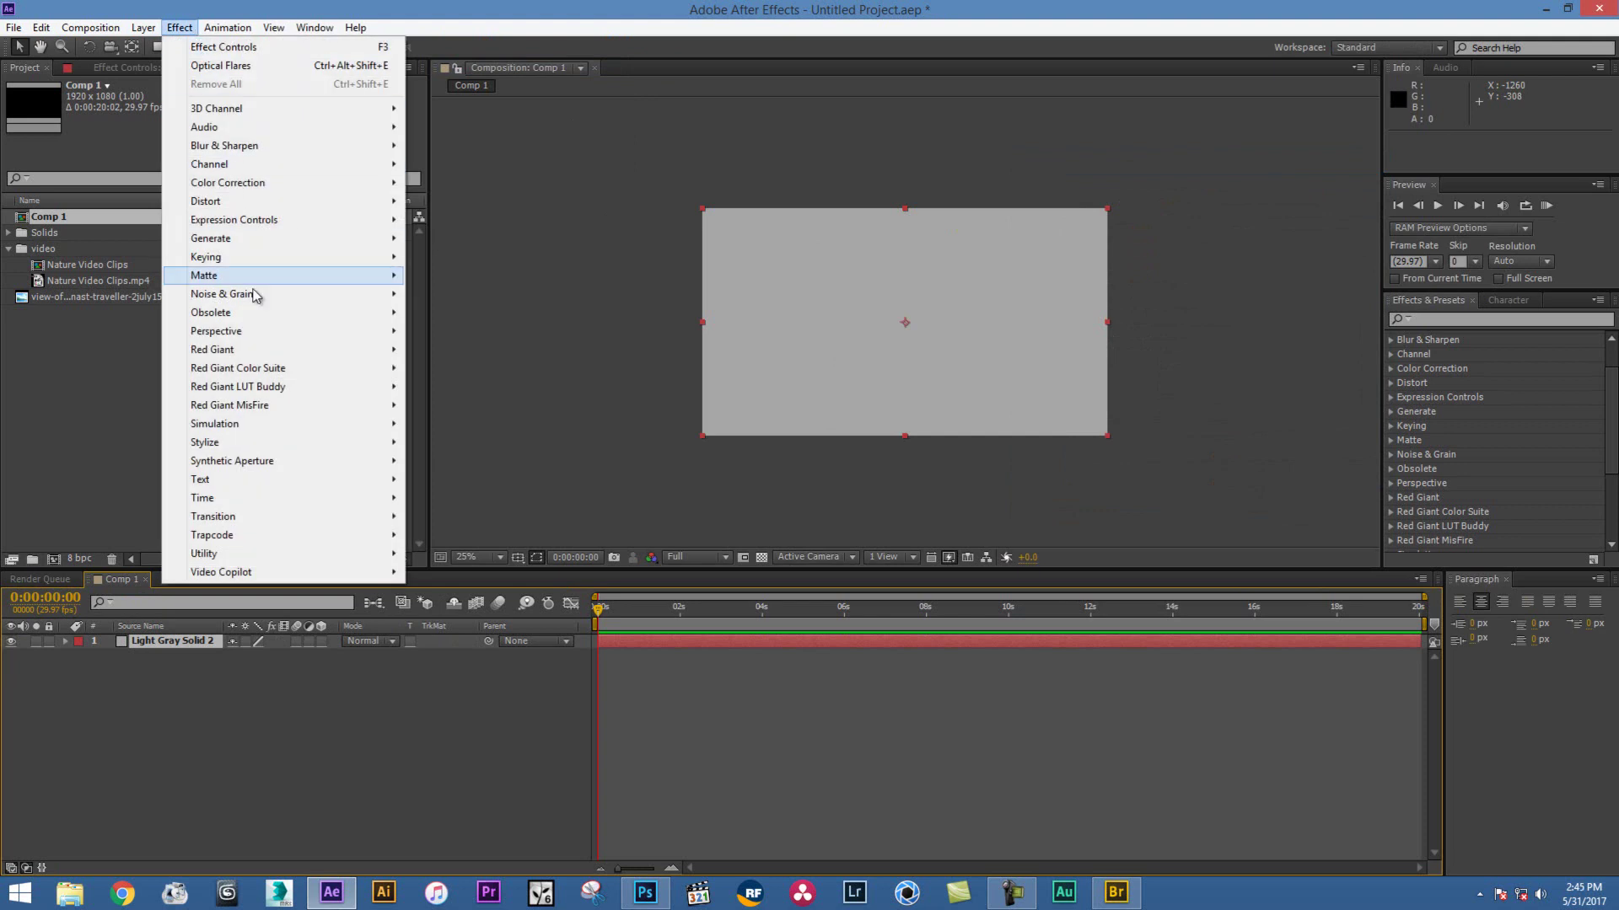
Apply a Radial Ramp starting at the comp centre and ending toward the lower right
{"action": "mouse_move", "coordinate": [263, 246]}
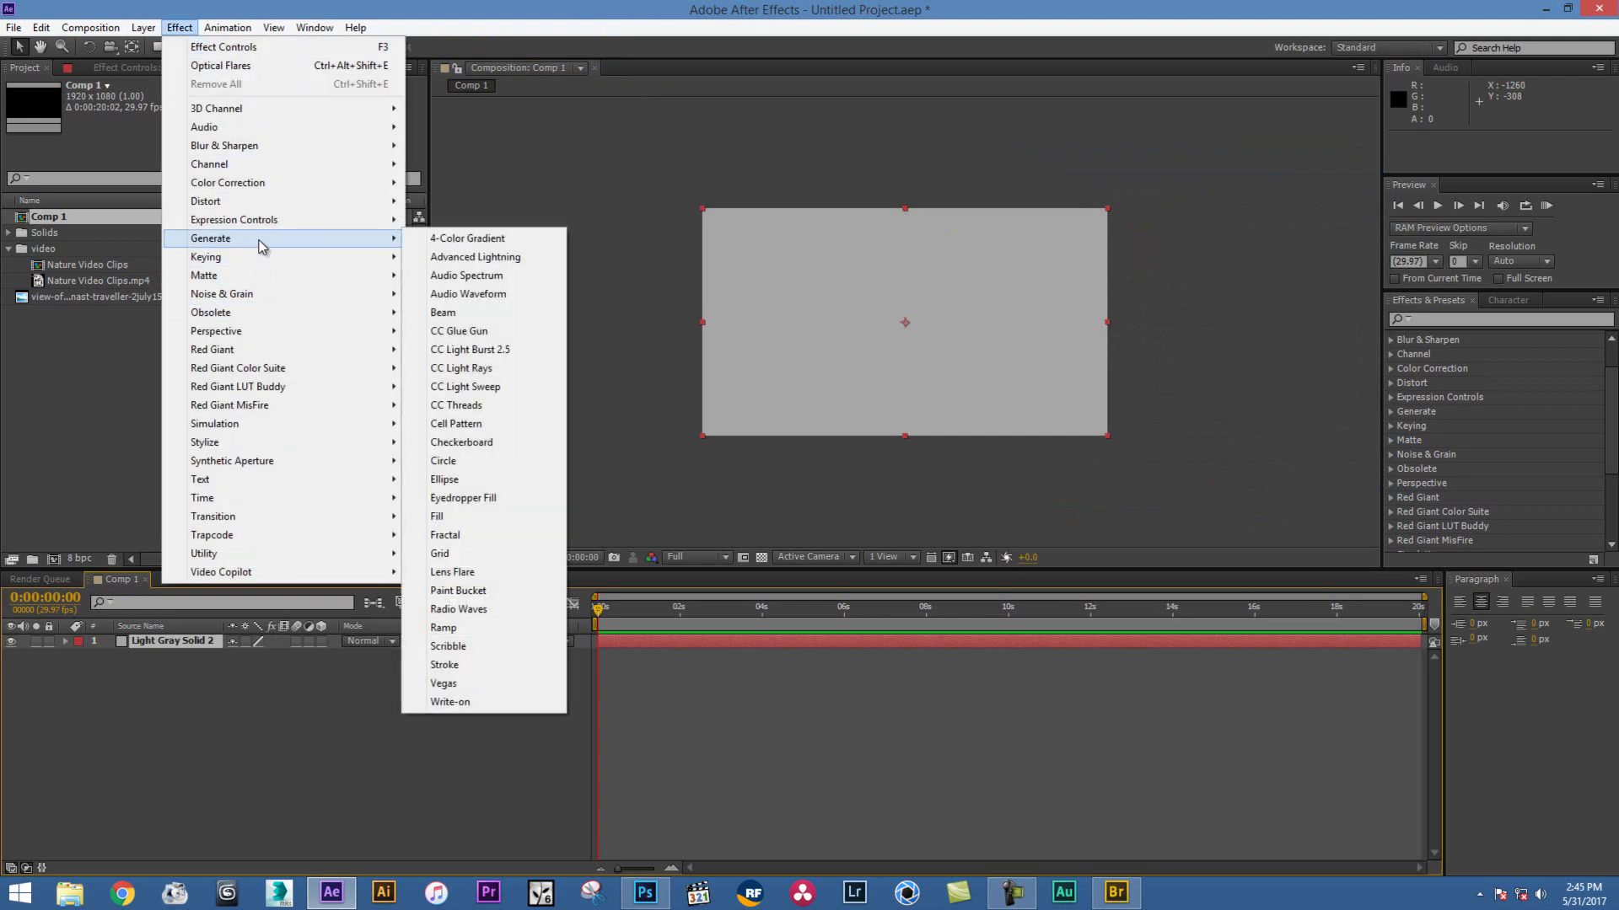
{"action": "left_click", "coordinate": [444, 628]}
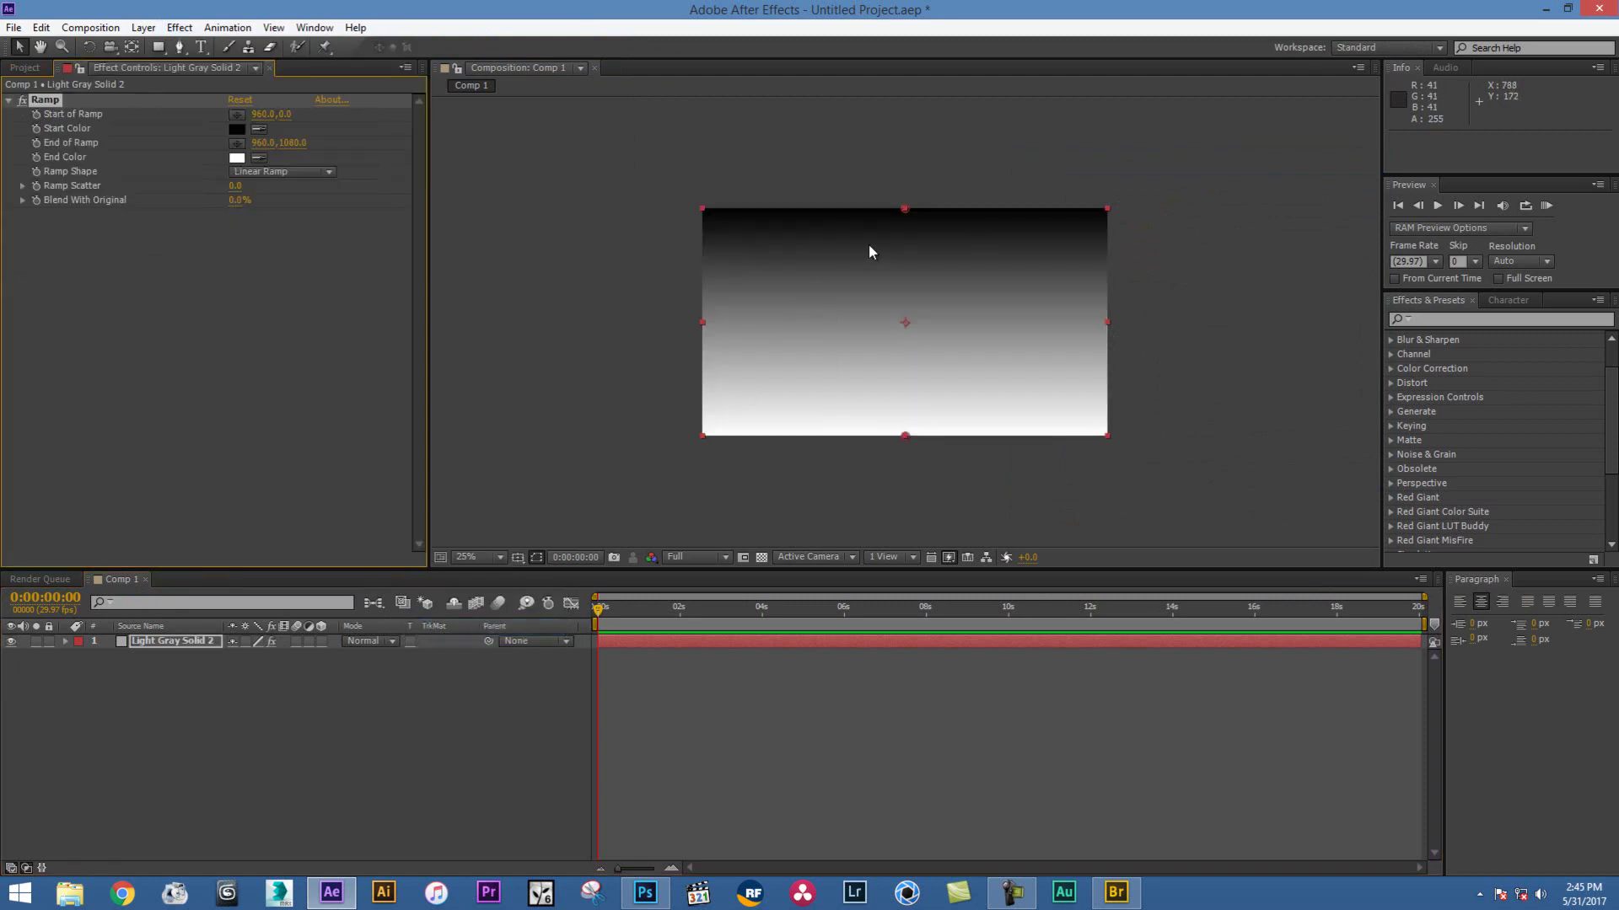
{"action": "left_click", "coordinate": [270, 172]}
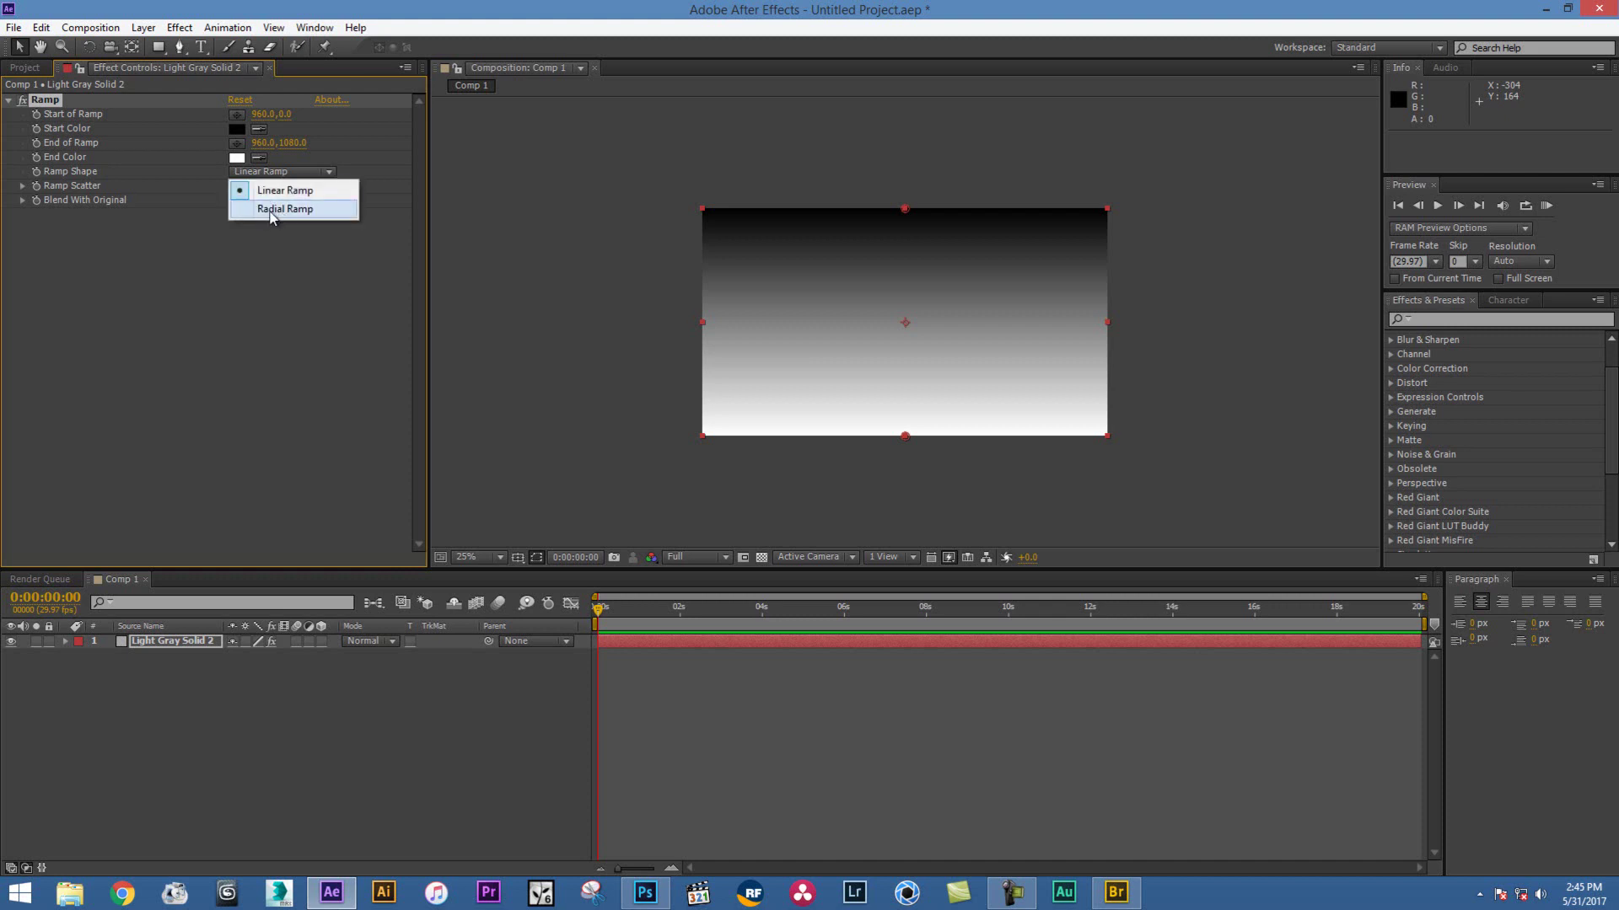
{"action": "left_click", "coordinate": [283, 210]}
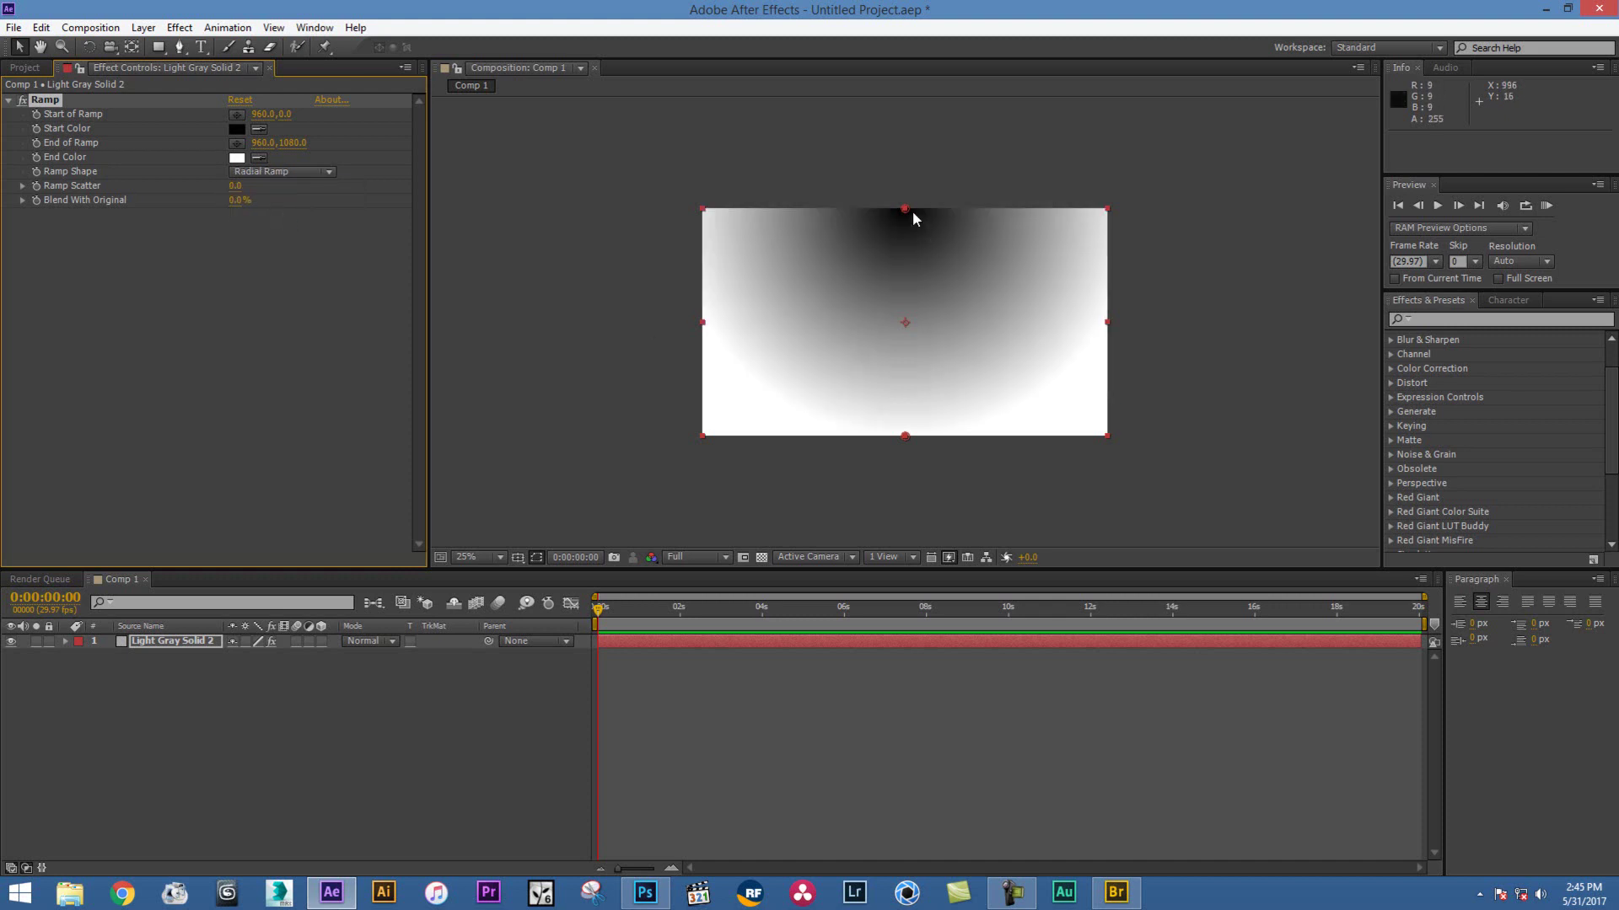
{"action": "left_click", "coordinate": [237, 114]}
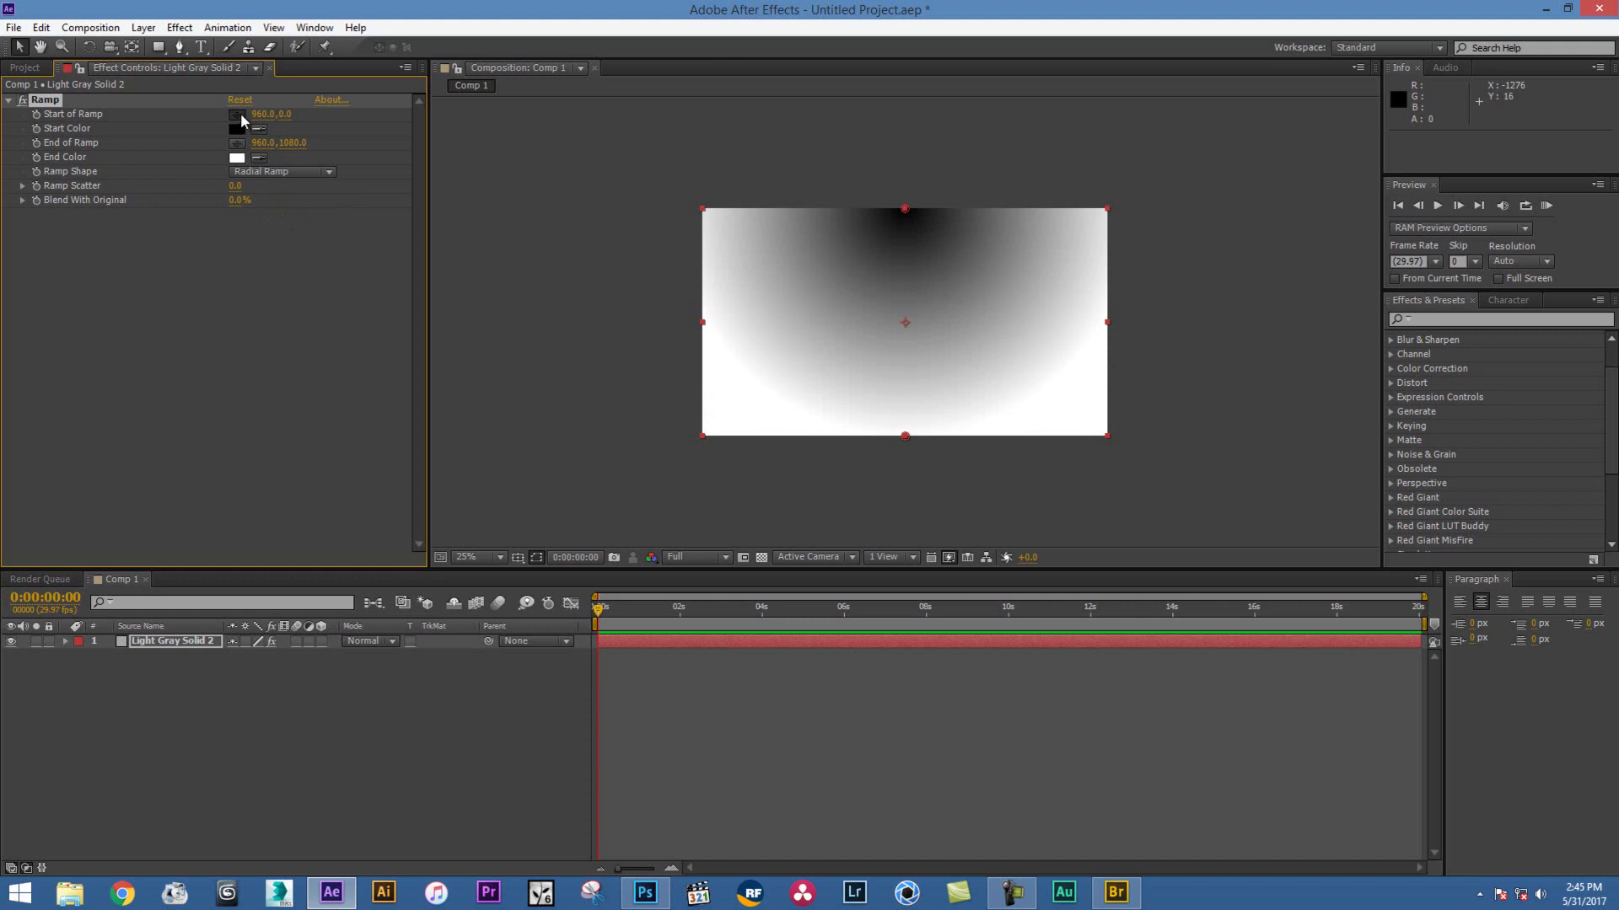
{"action": "left_click", "coordinate": [904, 321]}
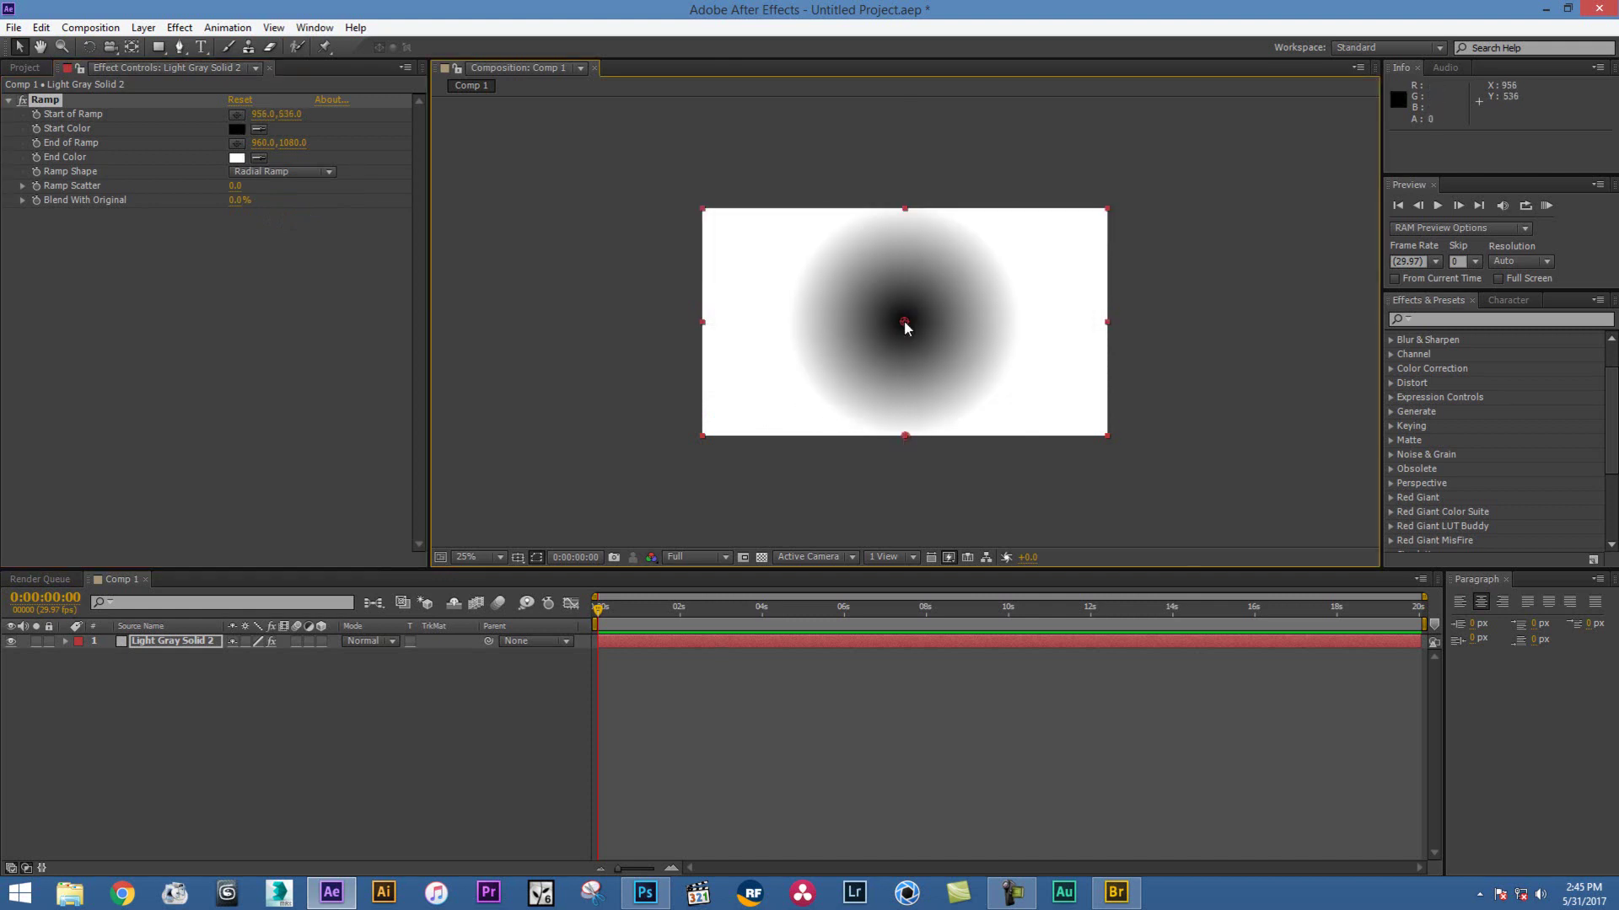
{"action": "left_click_drag", "start_coordinate": [904, 320], "coordinate": [905, 317]}
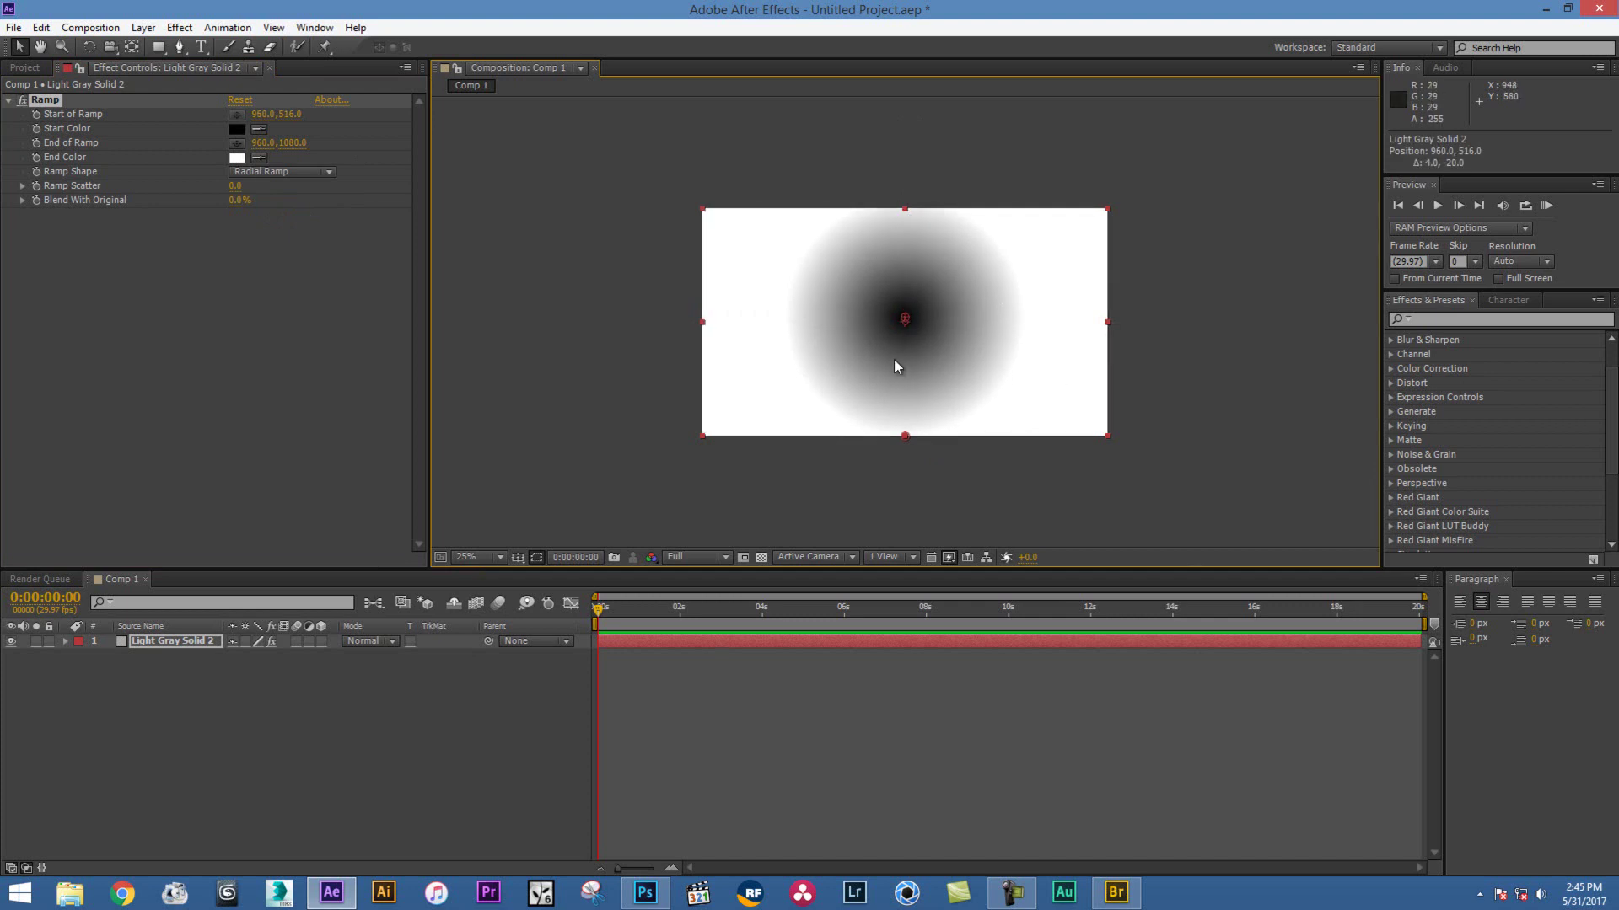
{"action": "left_click", "coordinate": [237, 142]}
{"action": "left_click", "coordinate": [1036, 384]}
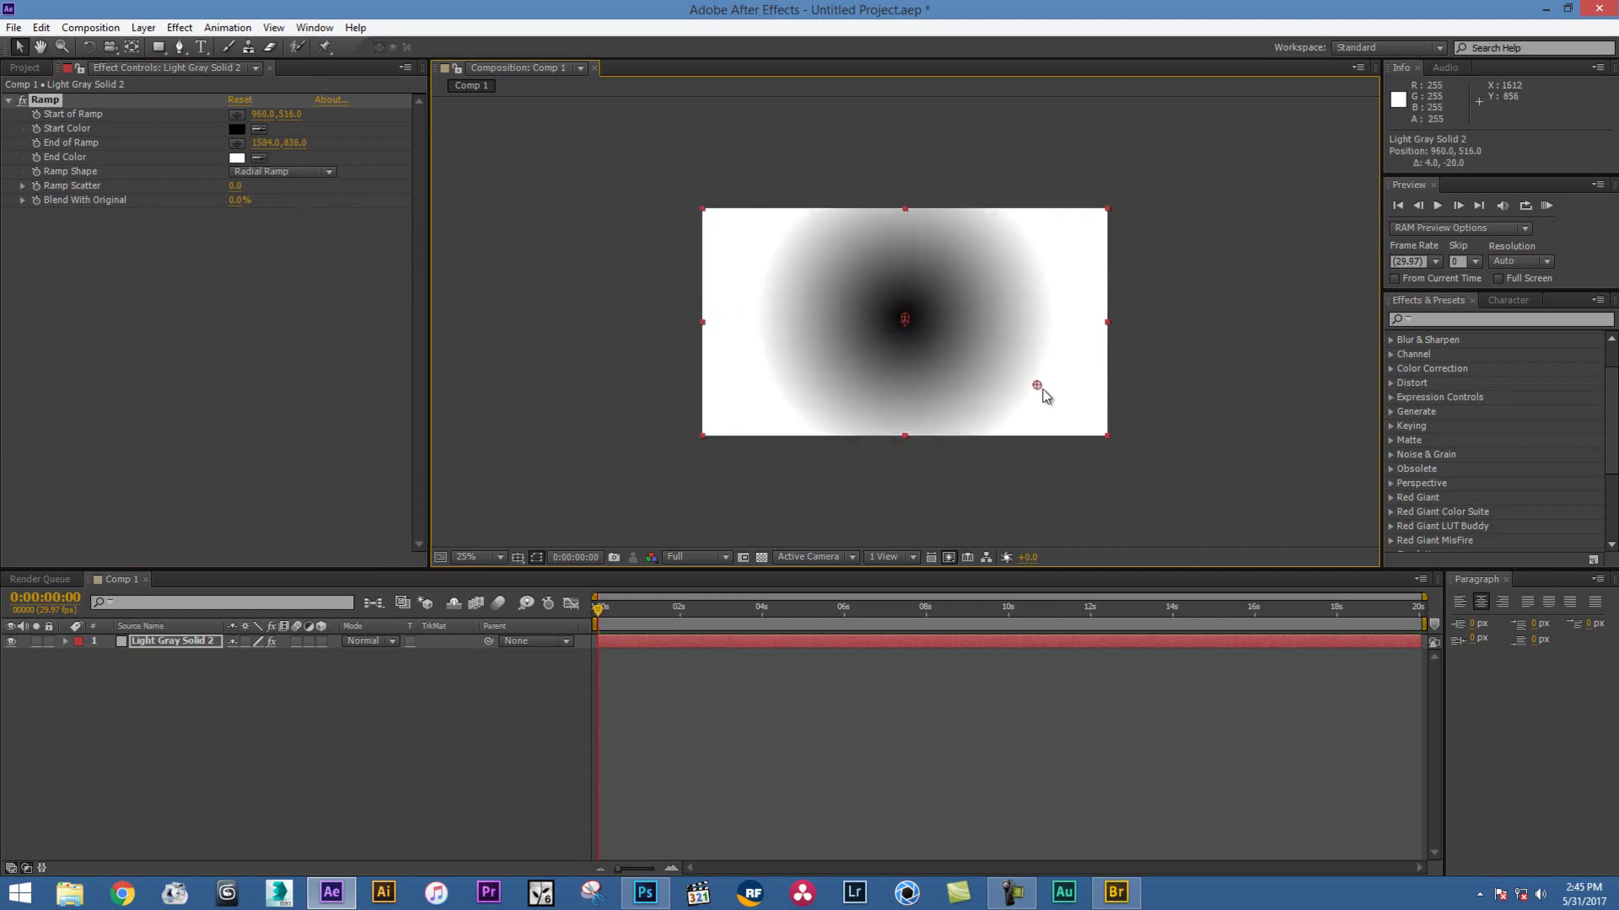
{"action": "left_click_drag", "start_coordinate": [1036, 384], "coordinate": [1080, 409]}
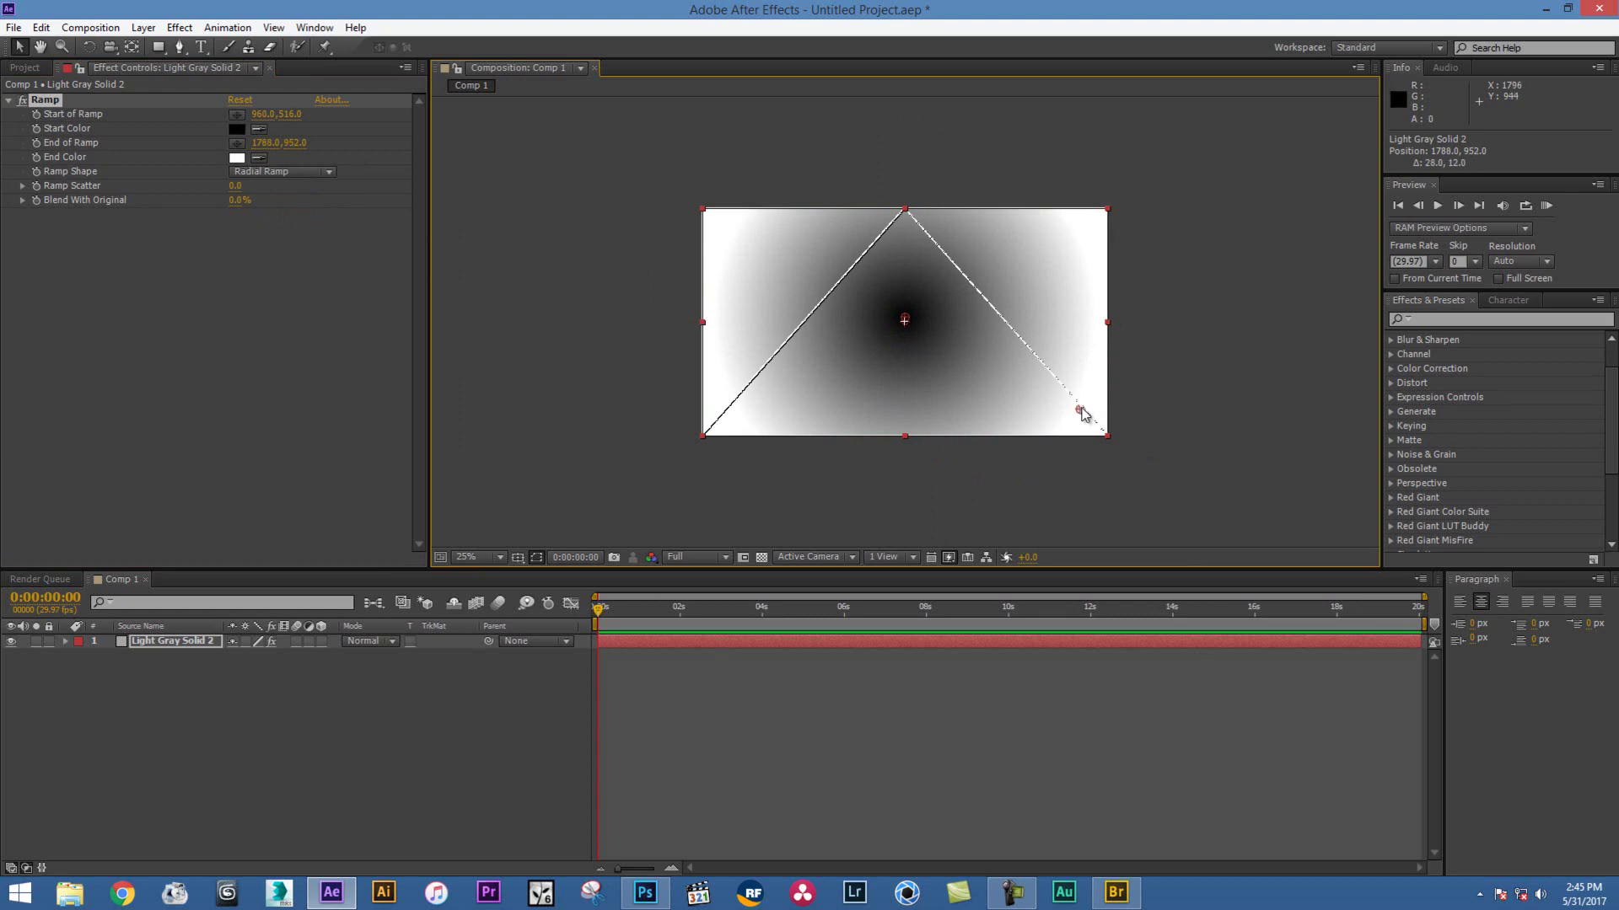
Set the ramp Start Color to white and End Color to grey
{"action": "left_click", "coordinate": [237, 128]}
{"action": "left_click", "coordinate": [1038, 304]}
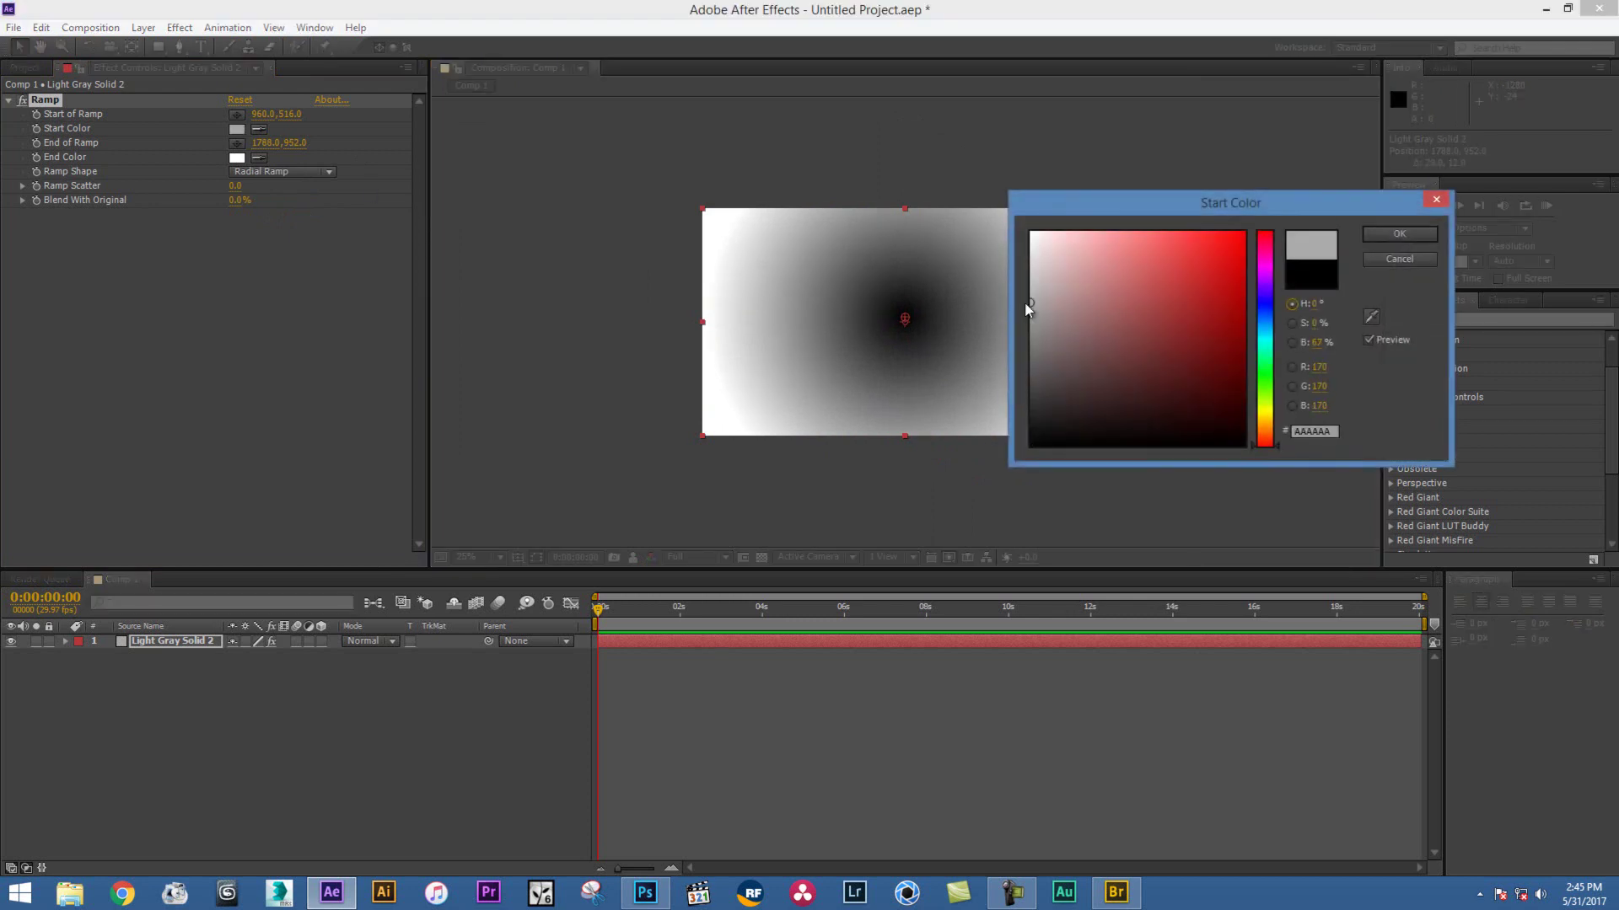
{"action": "left_click", "coordinate": [1372, 240]}
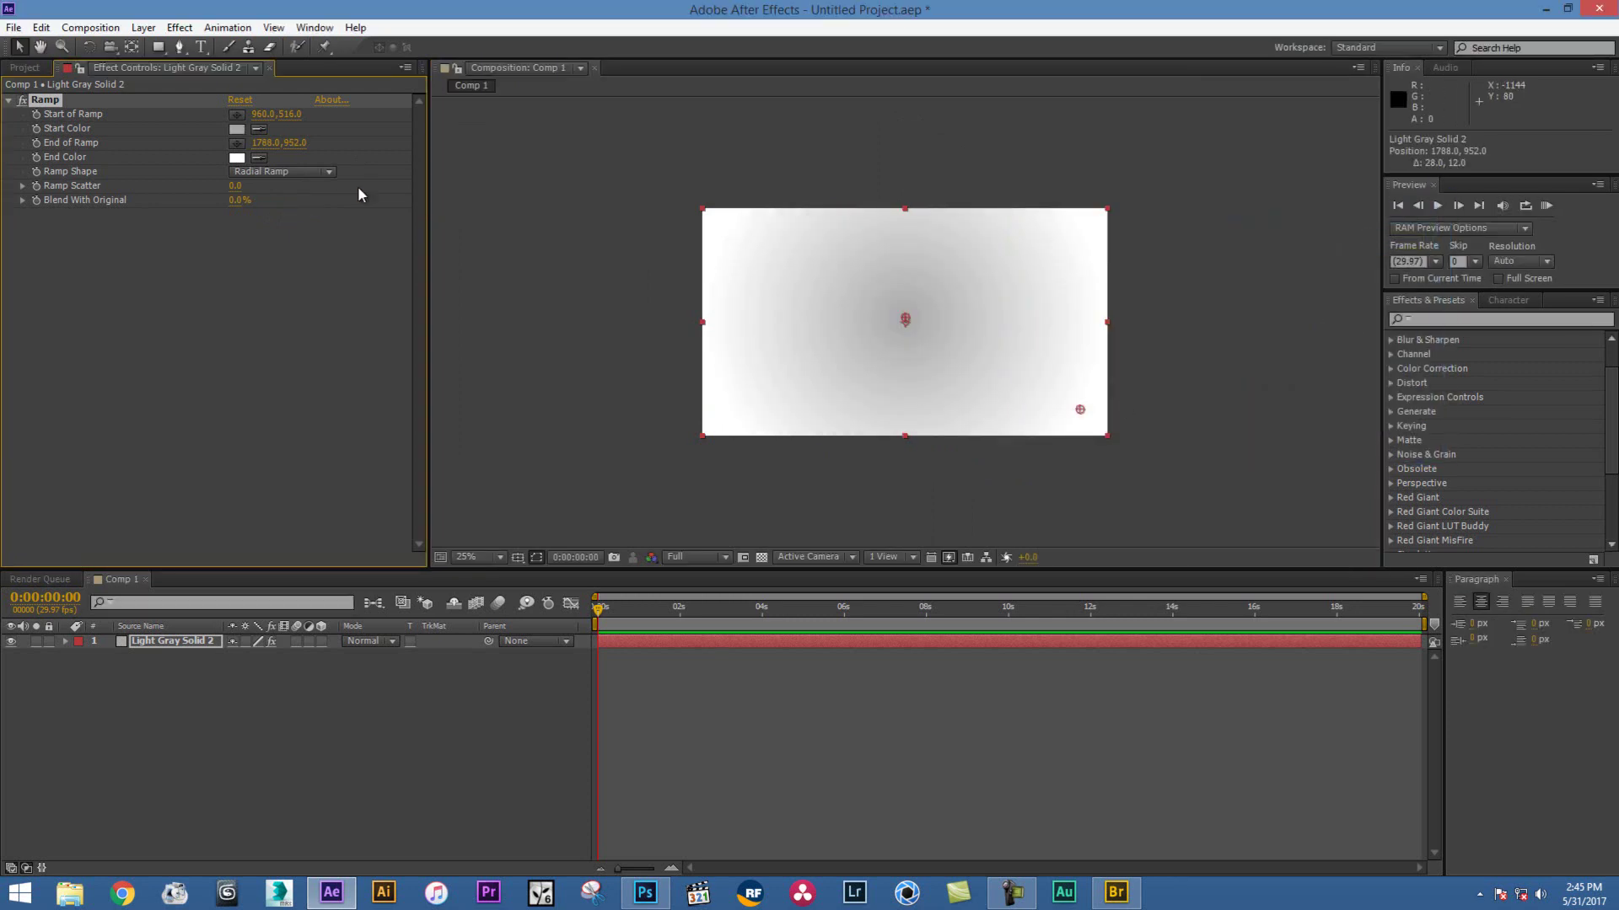
{"action": "left_click", "coordinate": [237, 128]}
{"action": "left_click", "coordinate": [1031, 231]}
{"action": "left_click", "coordinate": [1381, 242]}
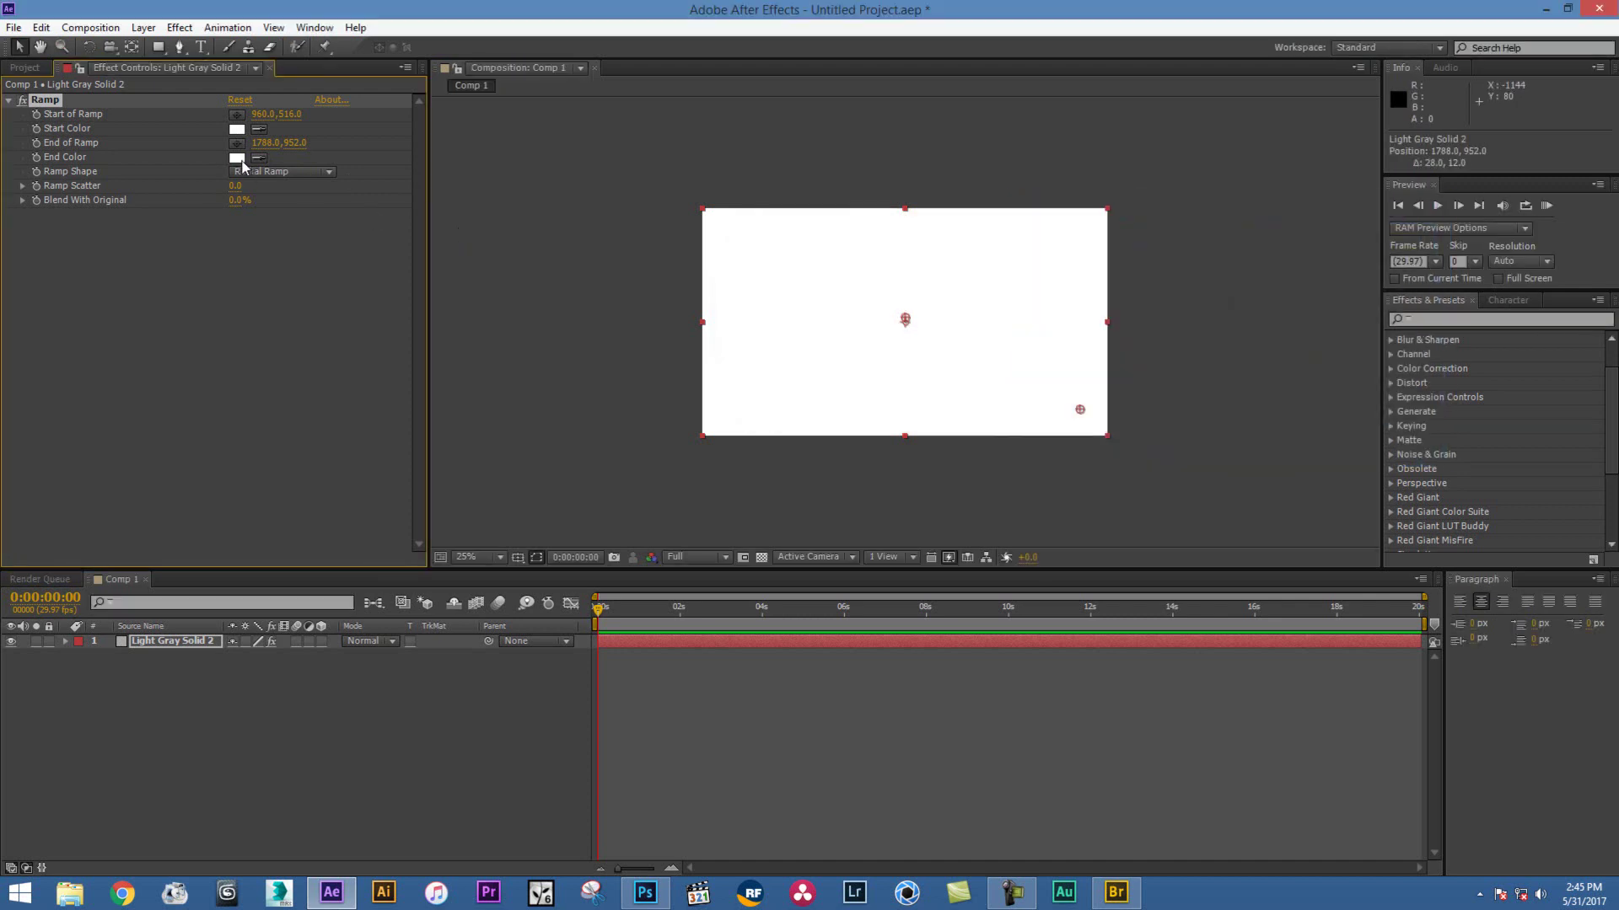
{"action": "left_click", "coordinate": [237, 158]}
{"action": "left_click", "coordinate": [1042, 333]}
{"action": "left_click", "coordinate": [1362, 244]}
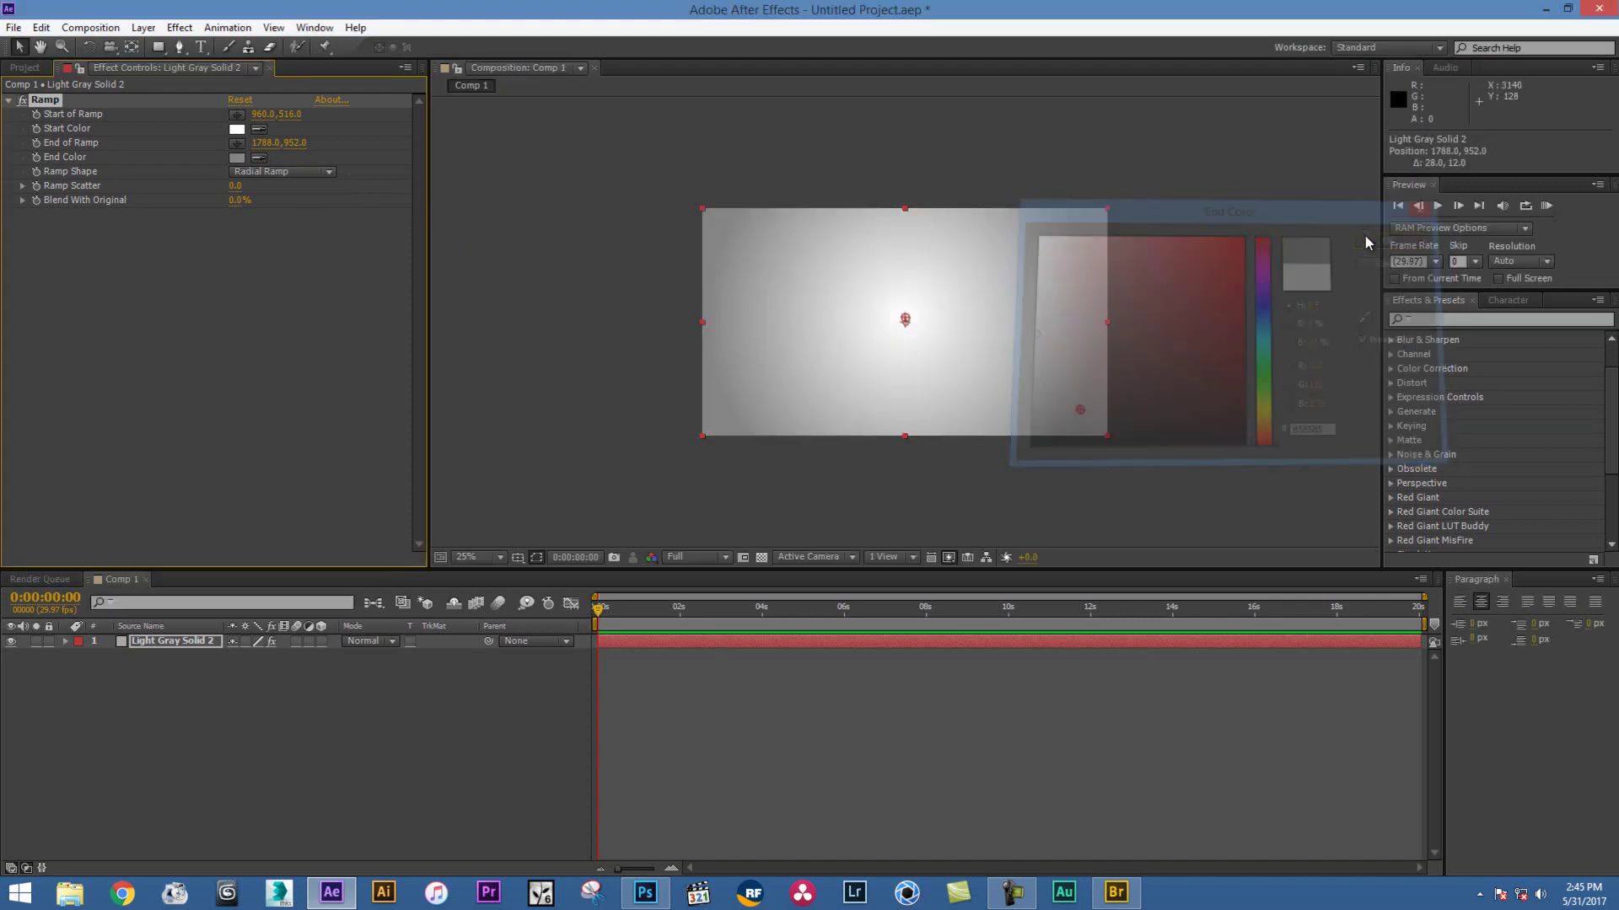
{"action": "scroll", "coordinate": [907, 303], "scroll_direction": "up", "scroll_amount": 1}
{"action": "scroll", "coordinate": [803, 261], "scroll_direction": "down", "scroll_amount": 1}
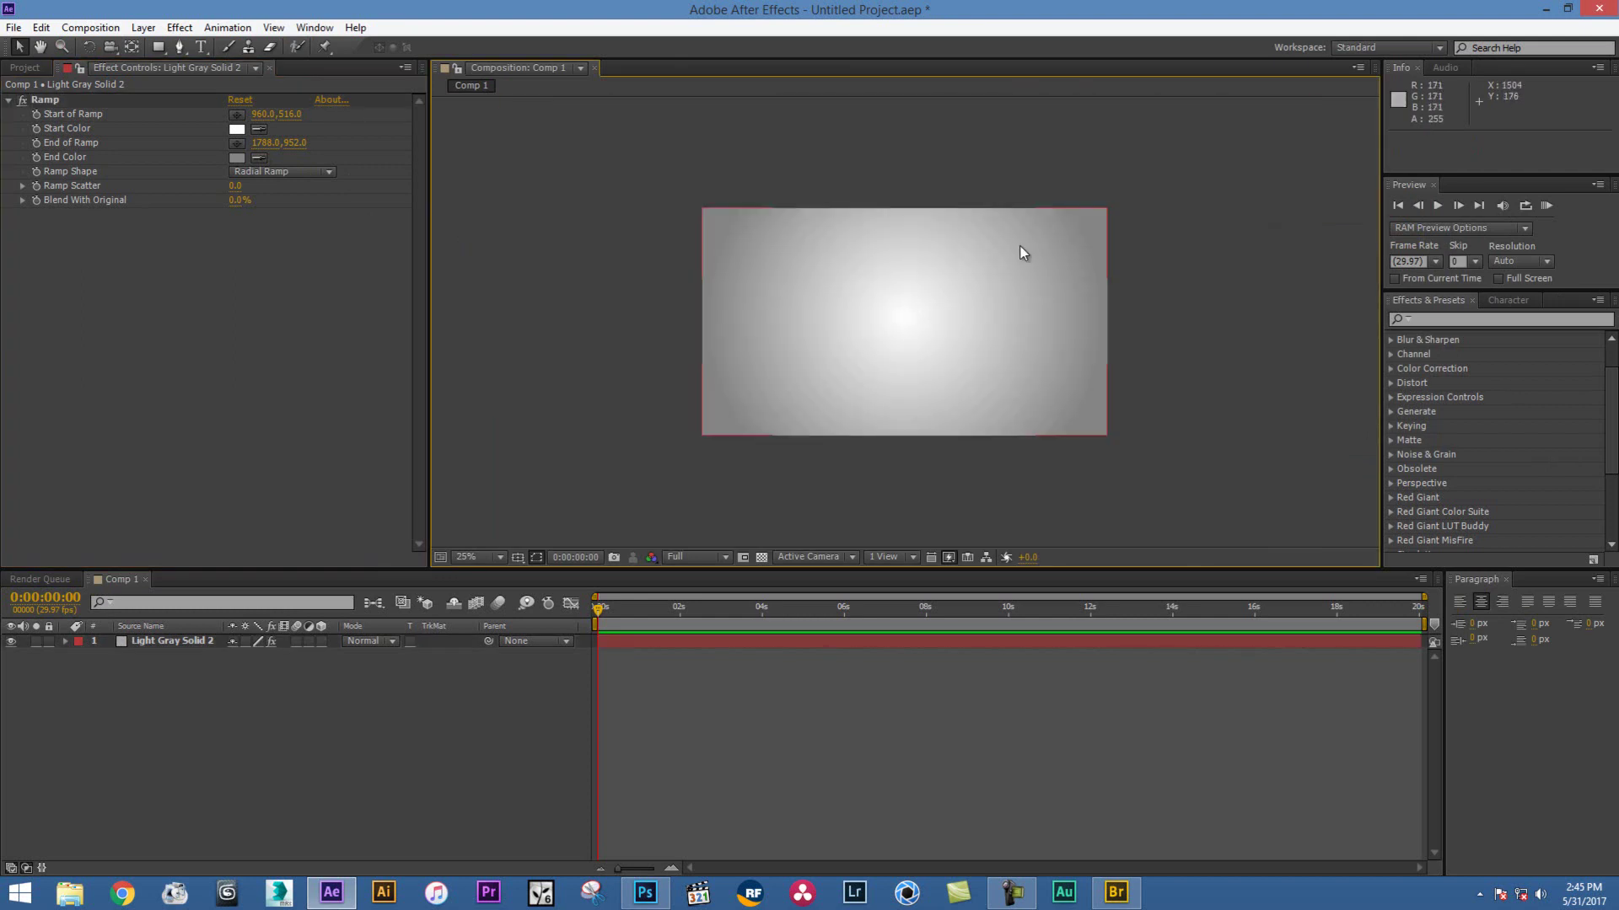
{"action": "scroll", "coordinate": [916, 326], "scroll_direction": "up", "scroll_amount": 1}
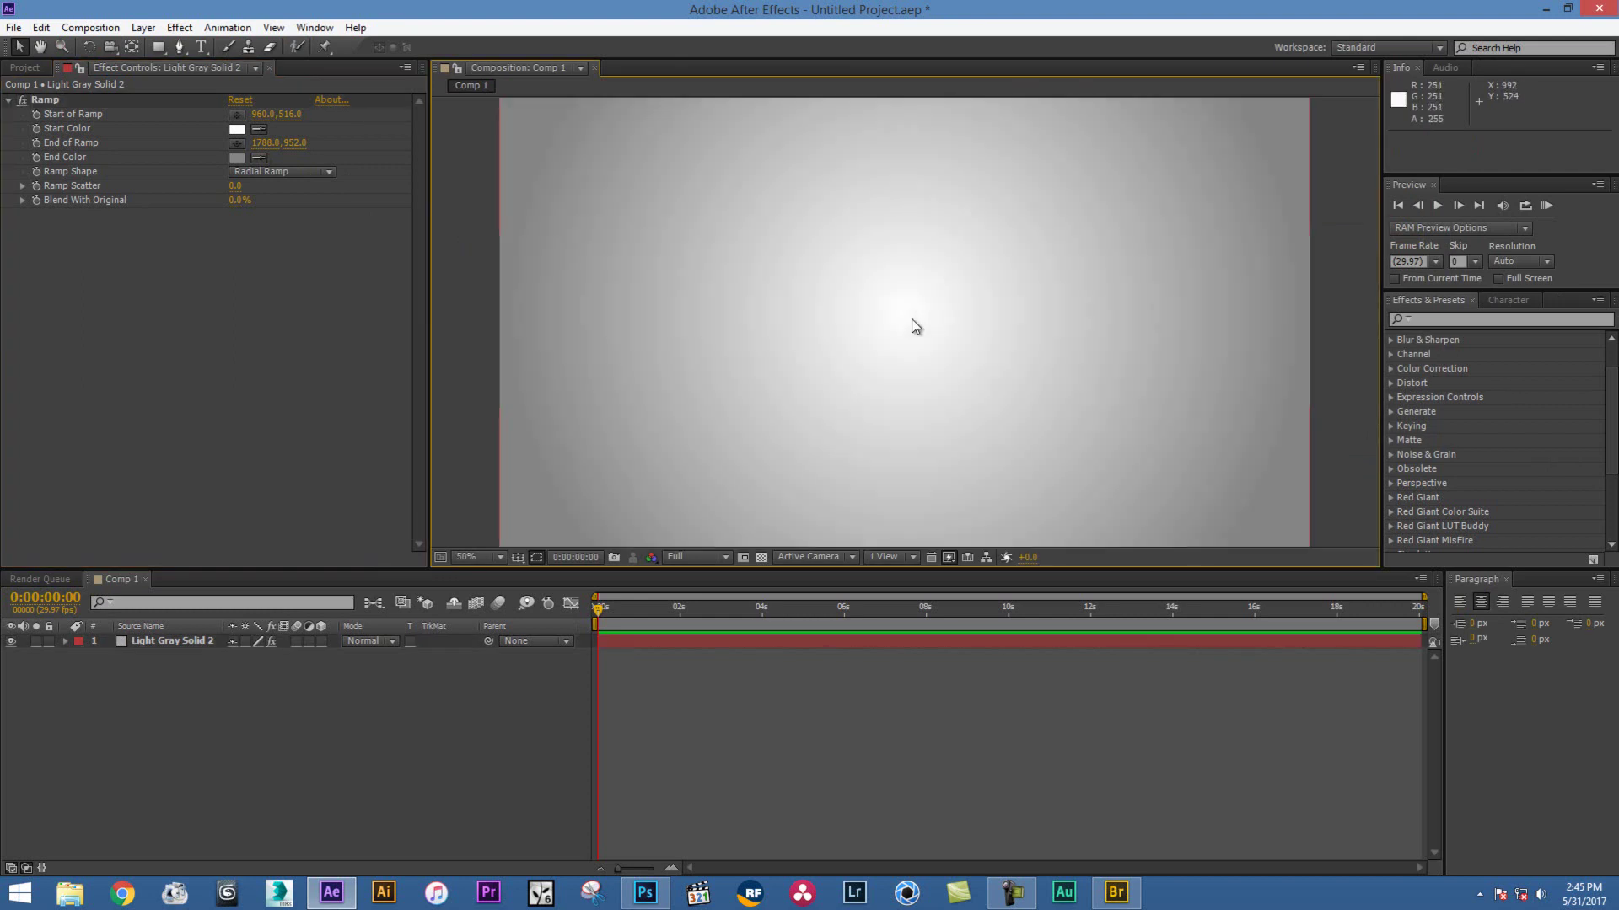
Type NUWAN3D at the composition centre
{"action": "left_click", "coordinate": [202, 47]}
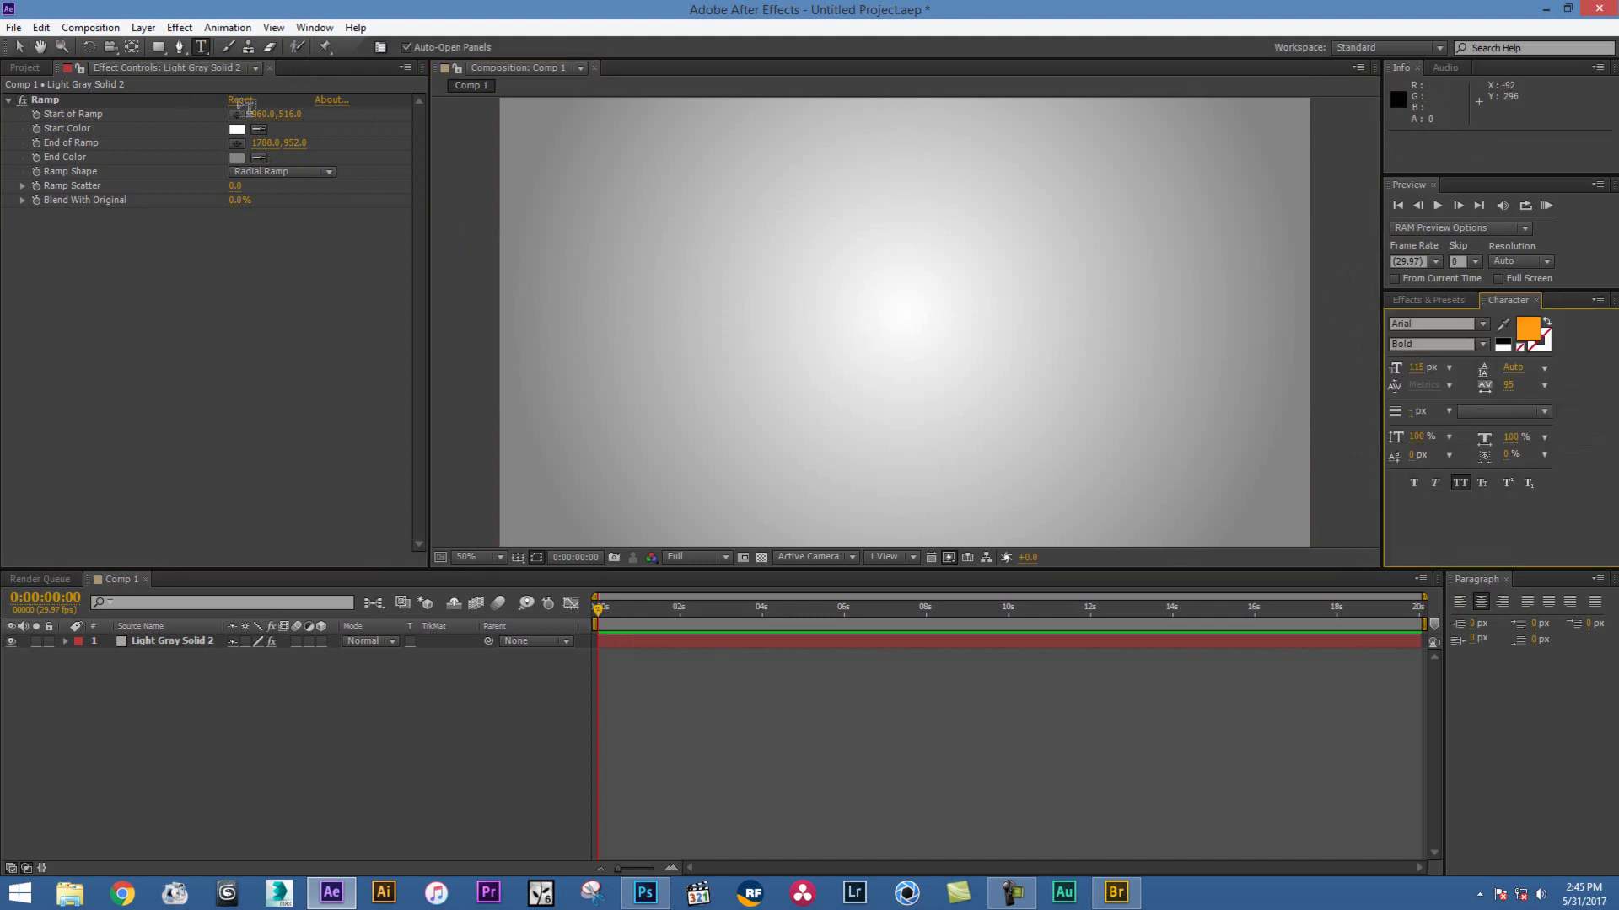
{"action": "scroll", "coordinate": [846, 285], "scroll_direction": "down", "scroll_amount": 1}
{"action": "left_click", "coordinate": [896, 320]}
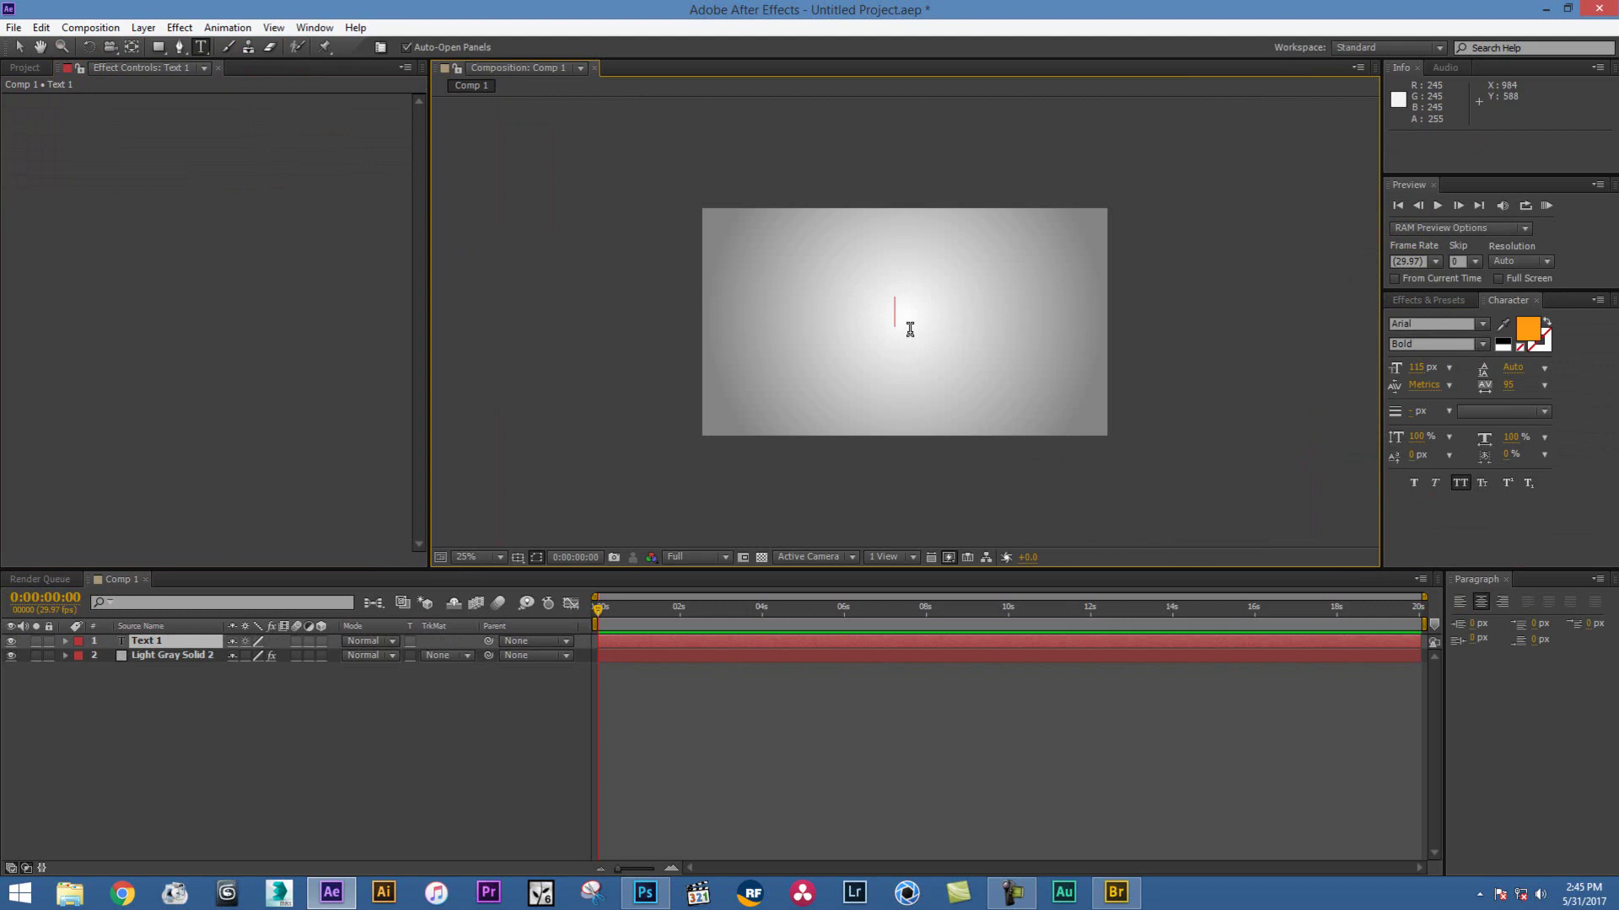
{"action": "type", "text": "NUWAN"}
{"action": "type", "text": "3D"}
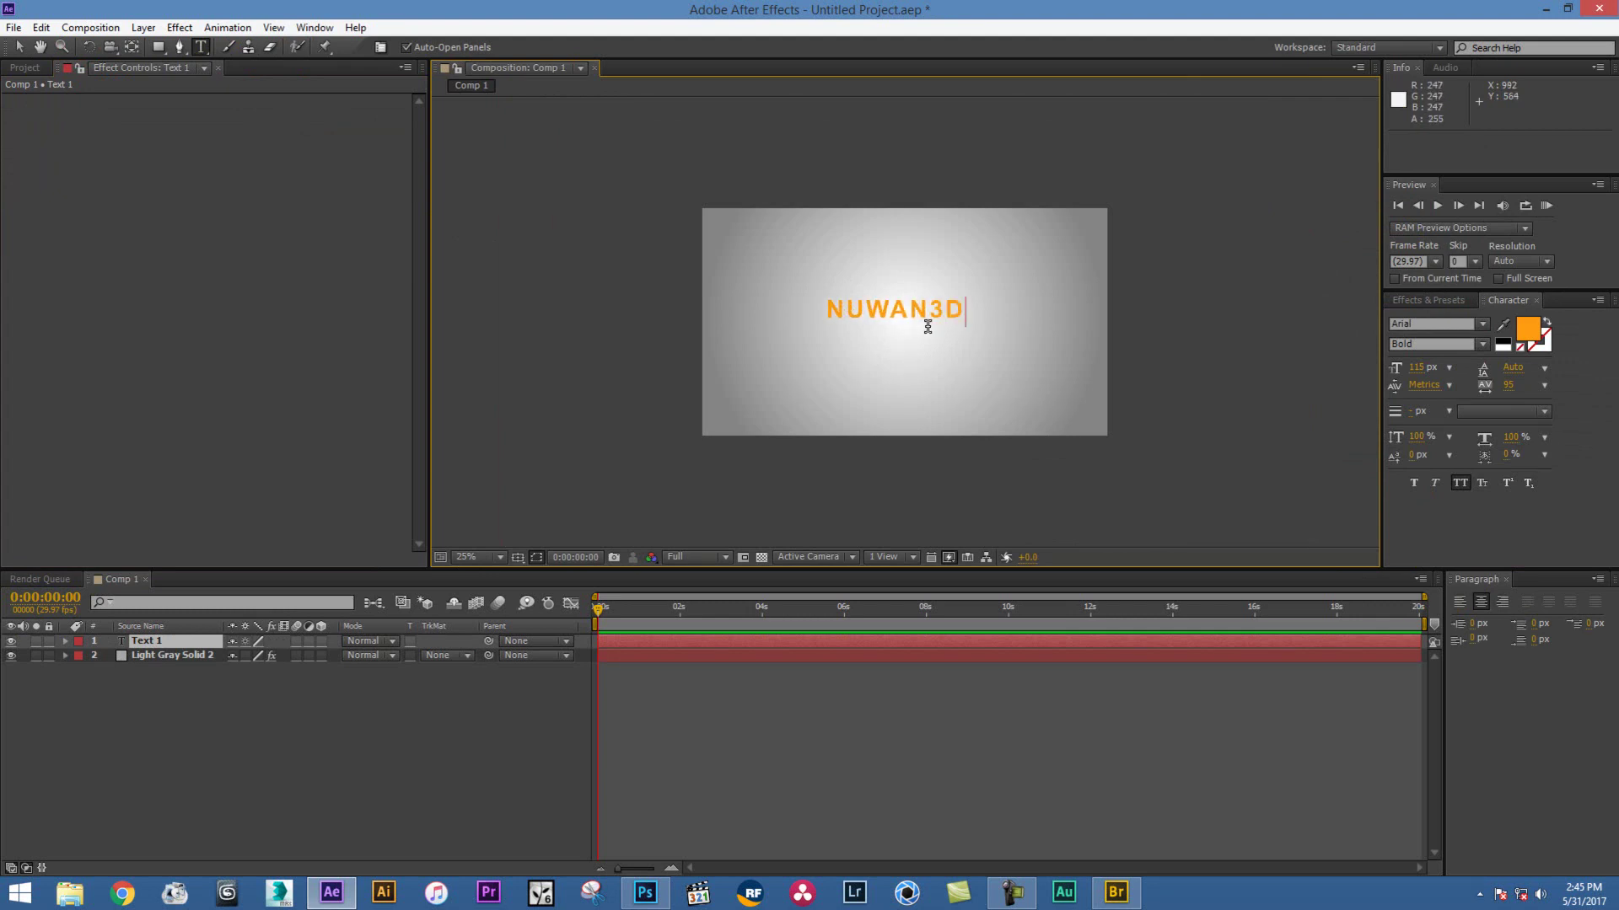
Set the NUWAN3D text to 146 px and select its text layer
{"action": "left_click_drag", "start_coordinate": [966, 309], "coordinate": [826, 311]}
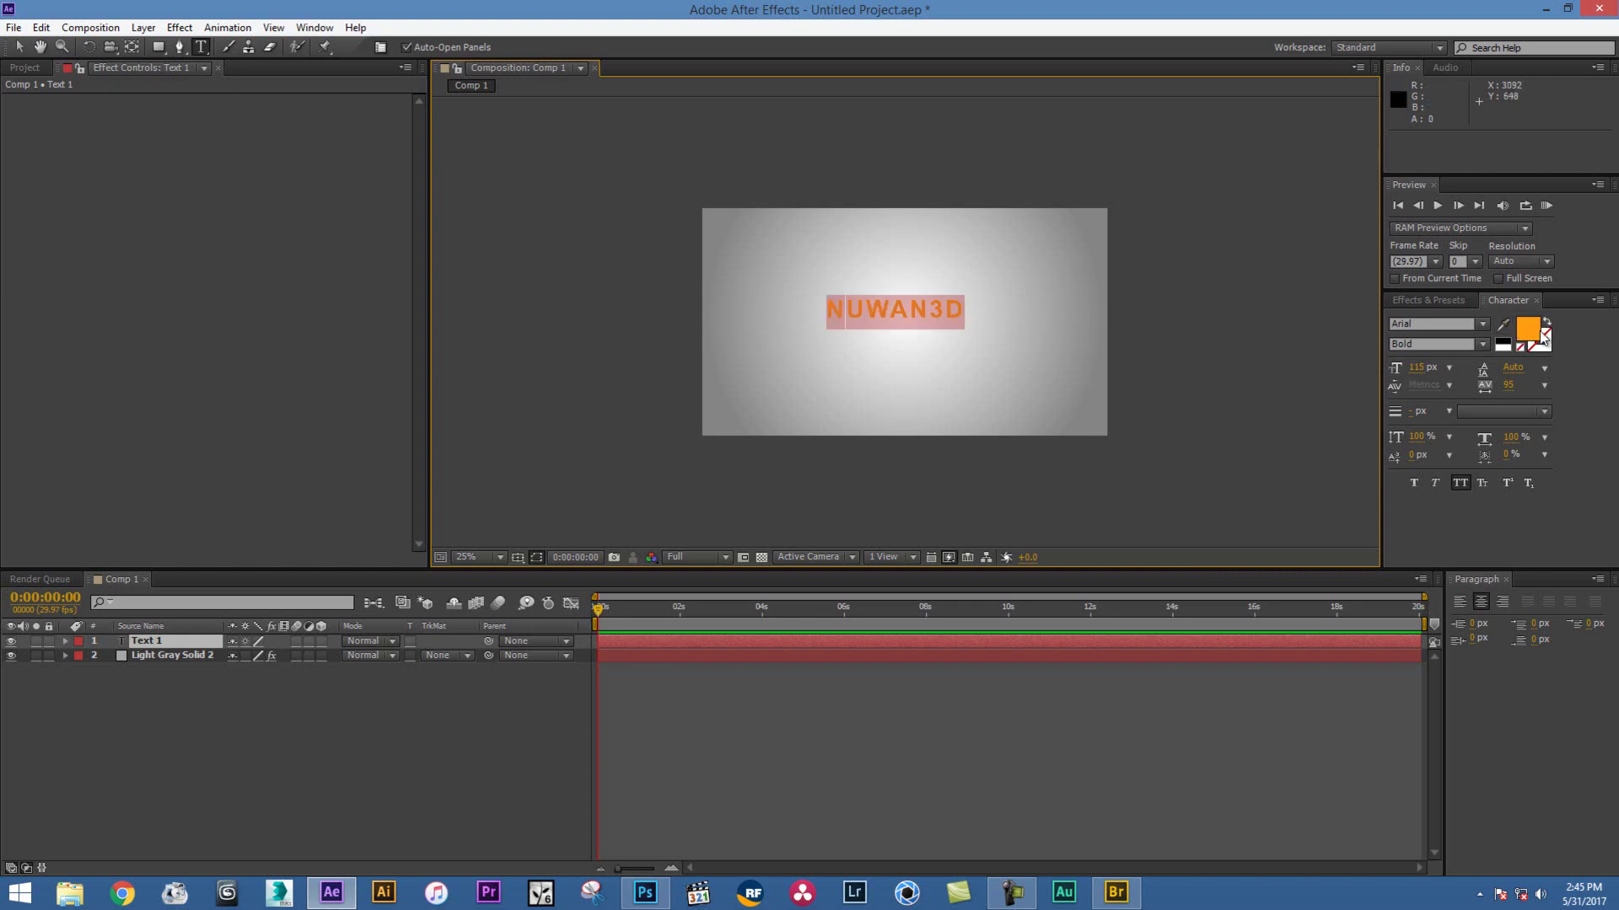
{"action": "left_click_drag", "start_coordinate": [1416, 371], "coordinate": [1447, 374]}
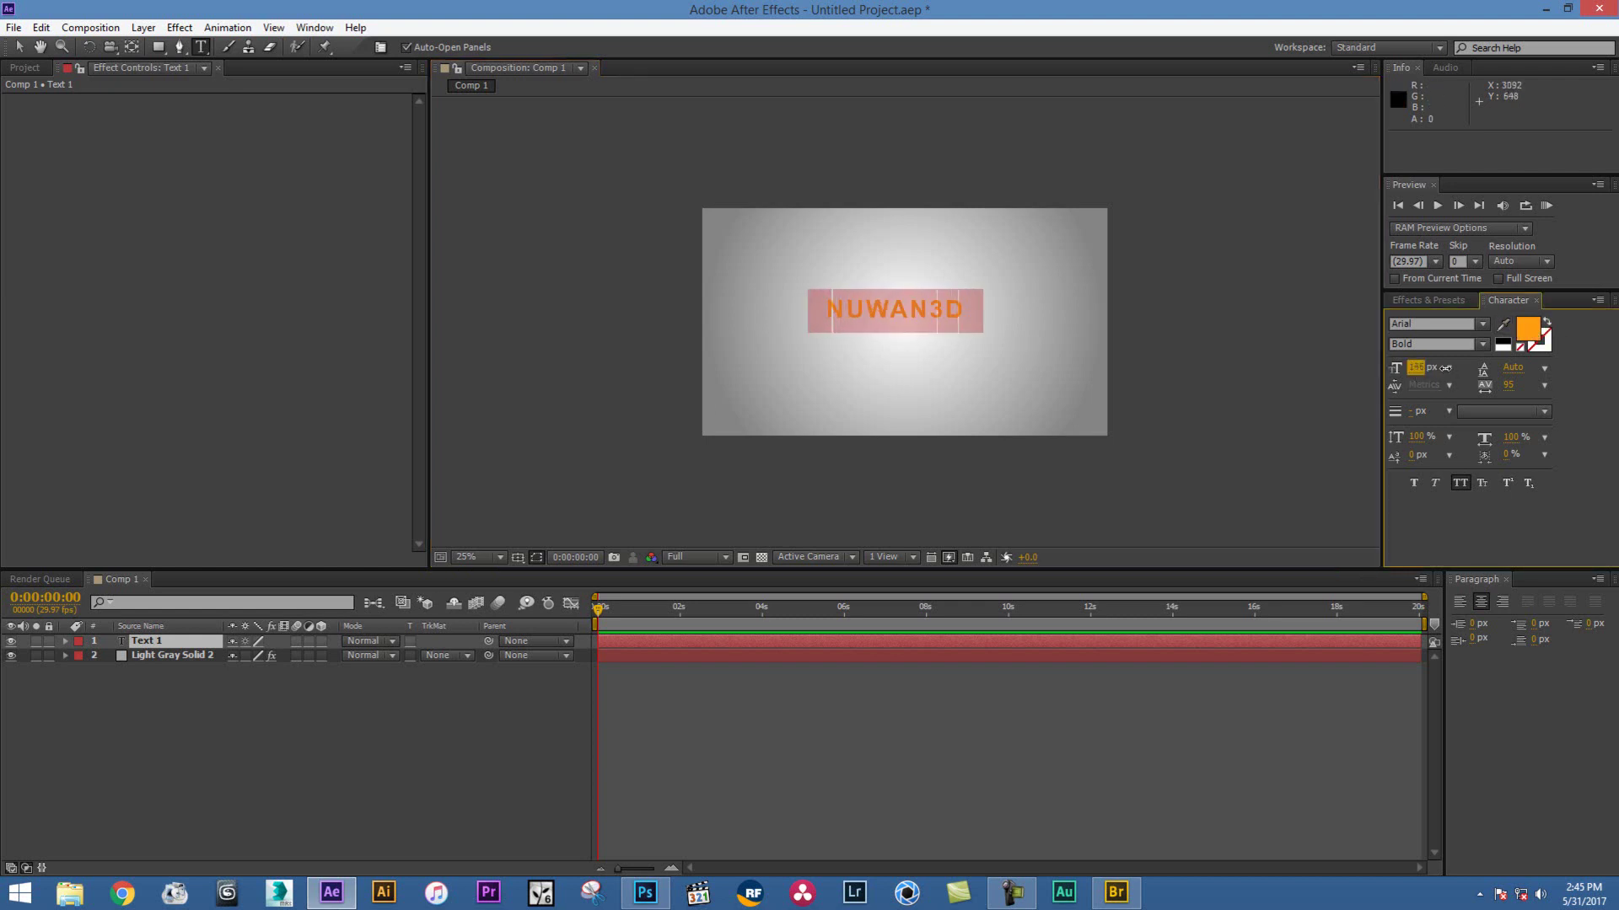
{"action": "key", "text": "Escape"}
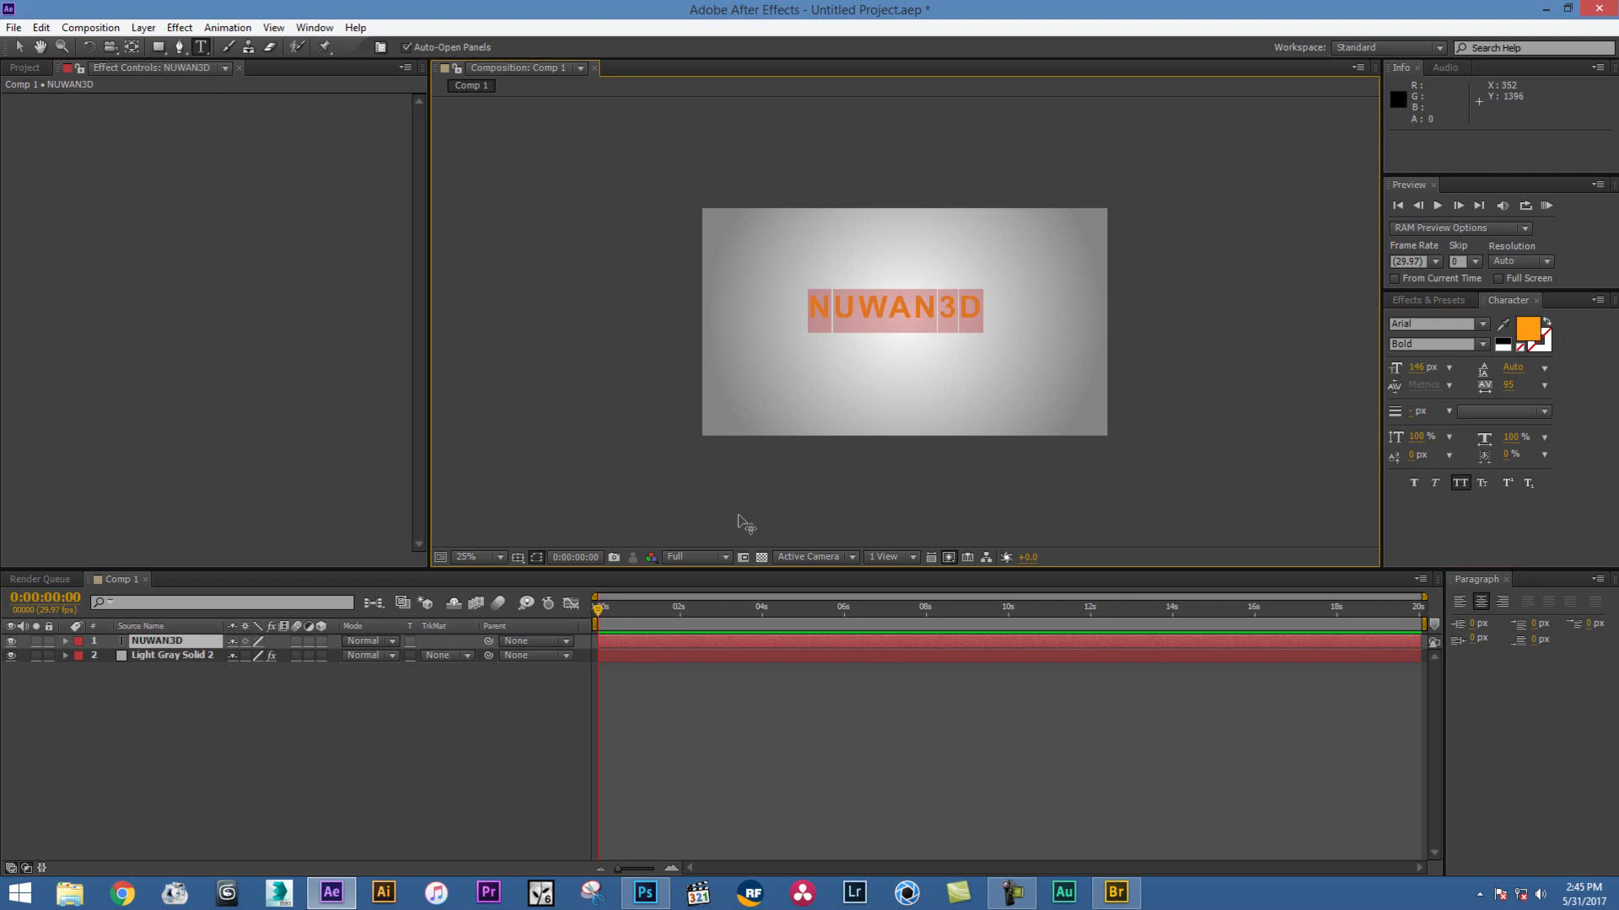
{"action": "left_click", "coordinate": [351, 699]}
{"action": "left_click", "coordinate": [196, 646]}
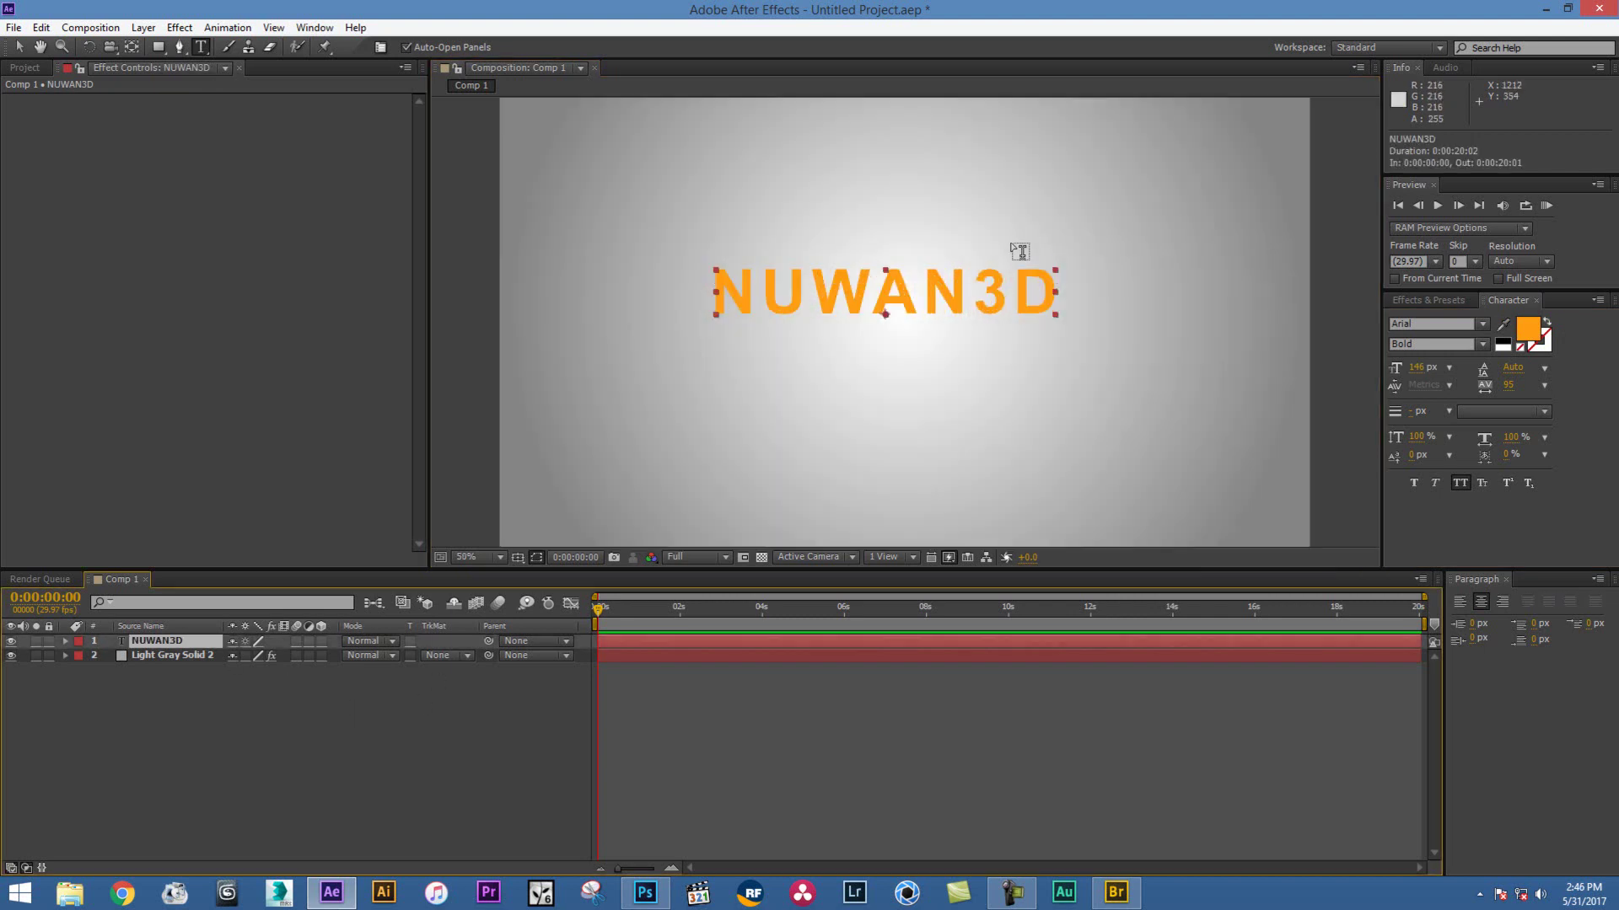
{"action": "left_click", "coordinate": [662, 723]}
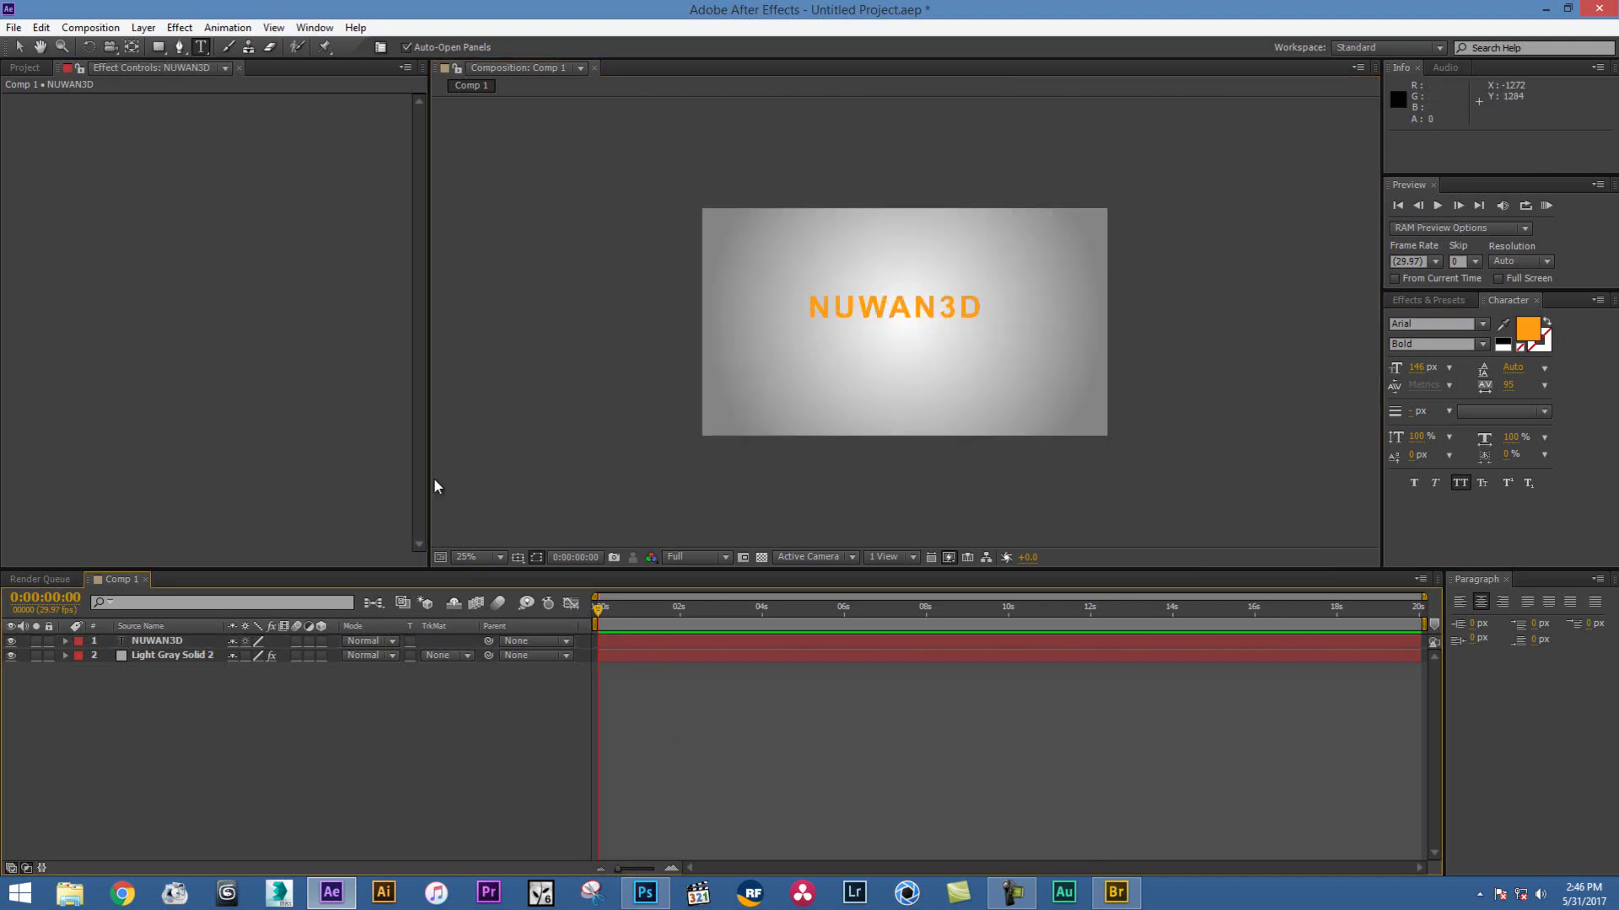
{"action": "left_click", "coordinate": [206, 641]}
Apply the Animation Presets > Text > Scale > Large Scale preset to the NUWAN3D text layer
{"action": "key", "text": "v"}
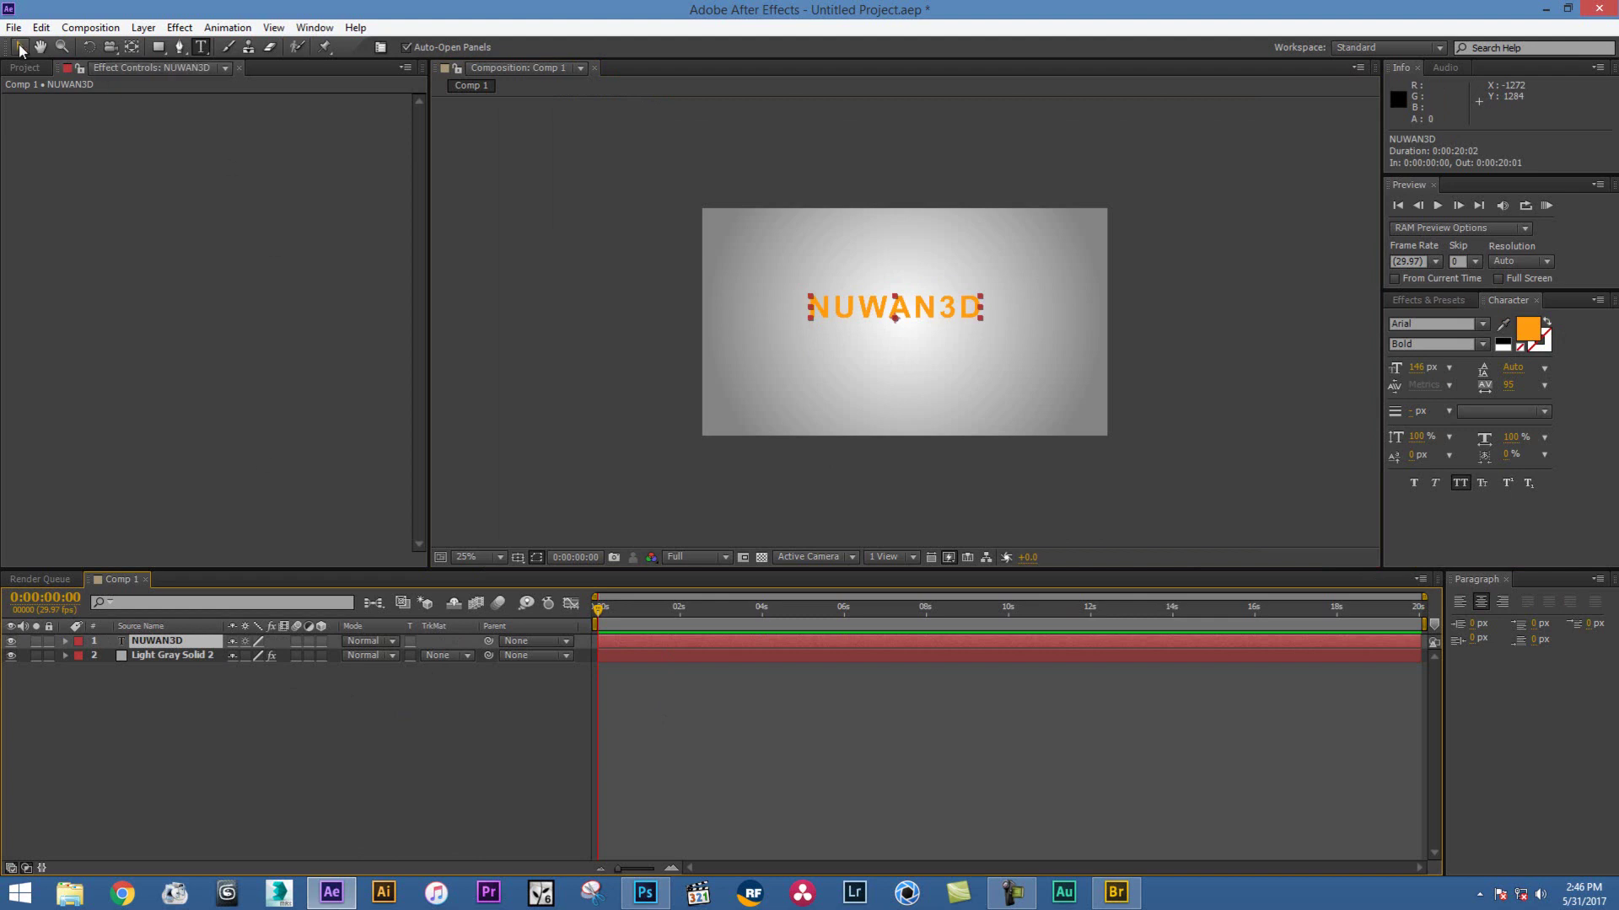
{"action": "left_click", "coordinate": [1416, 301]}
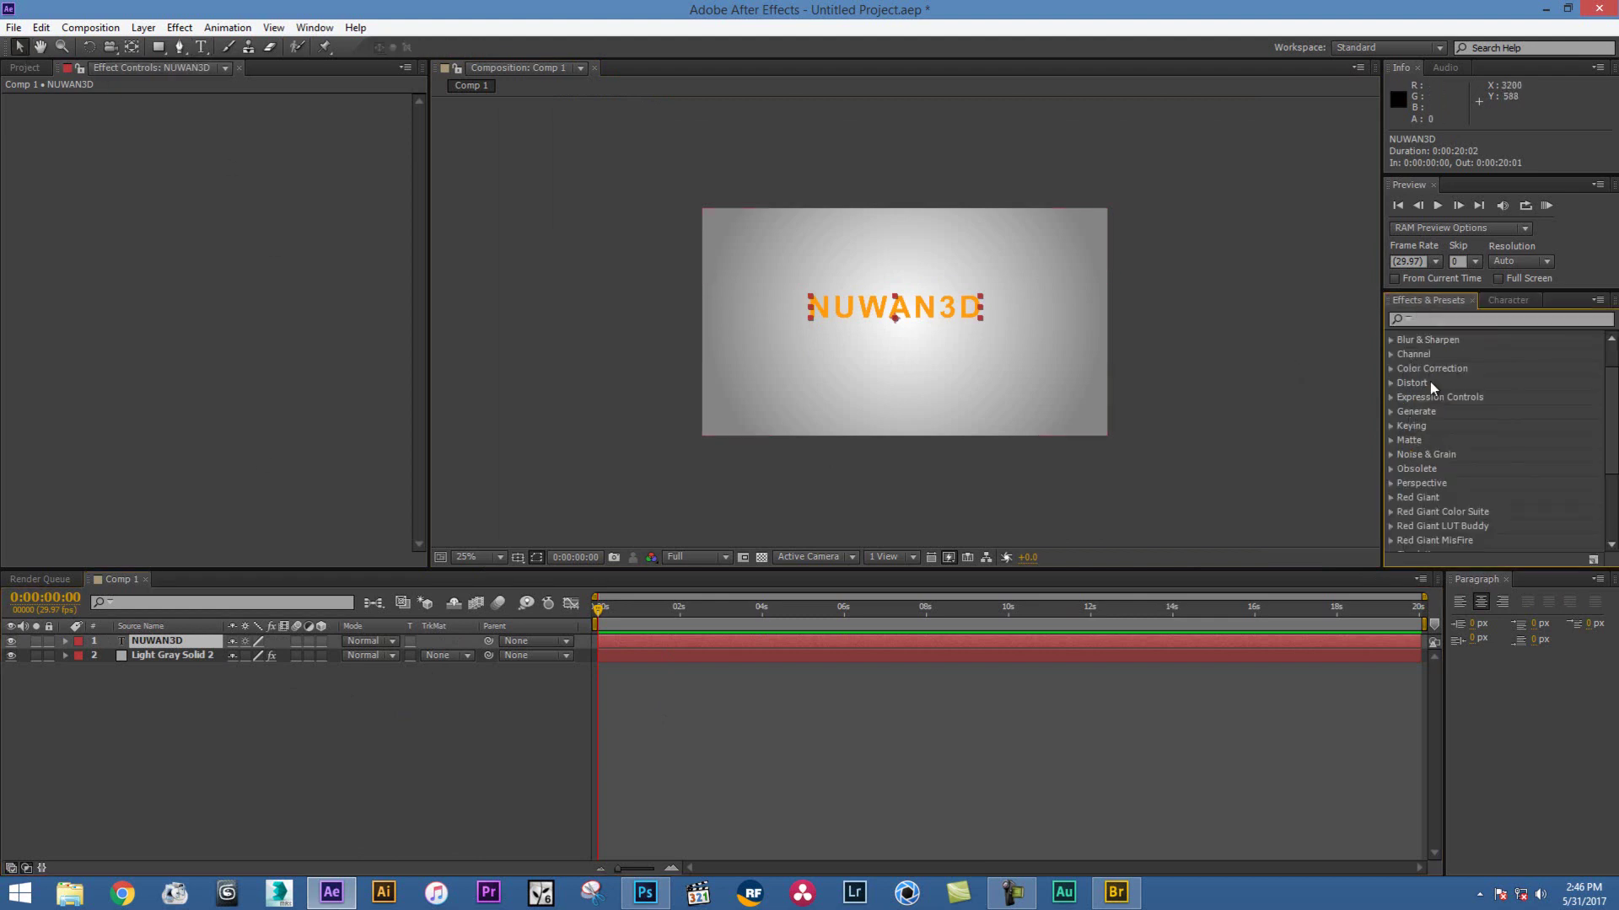
{"action": "scroll", "coordinate": [1448, 337], "scroll_direction": "up", "scroll_amount": 3}
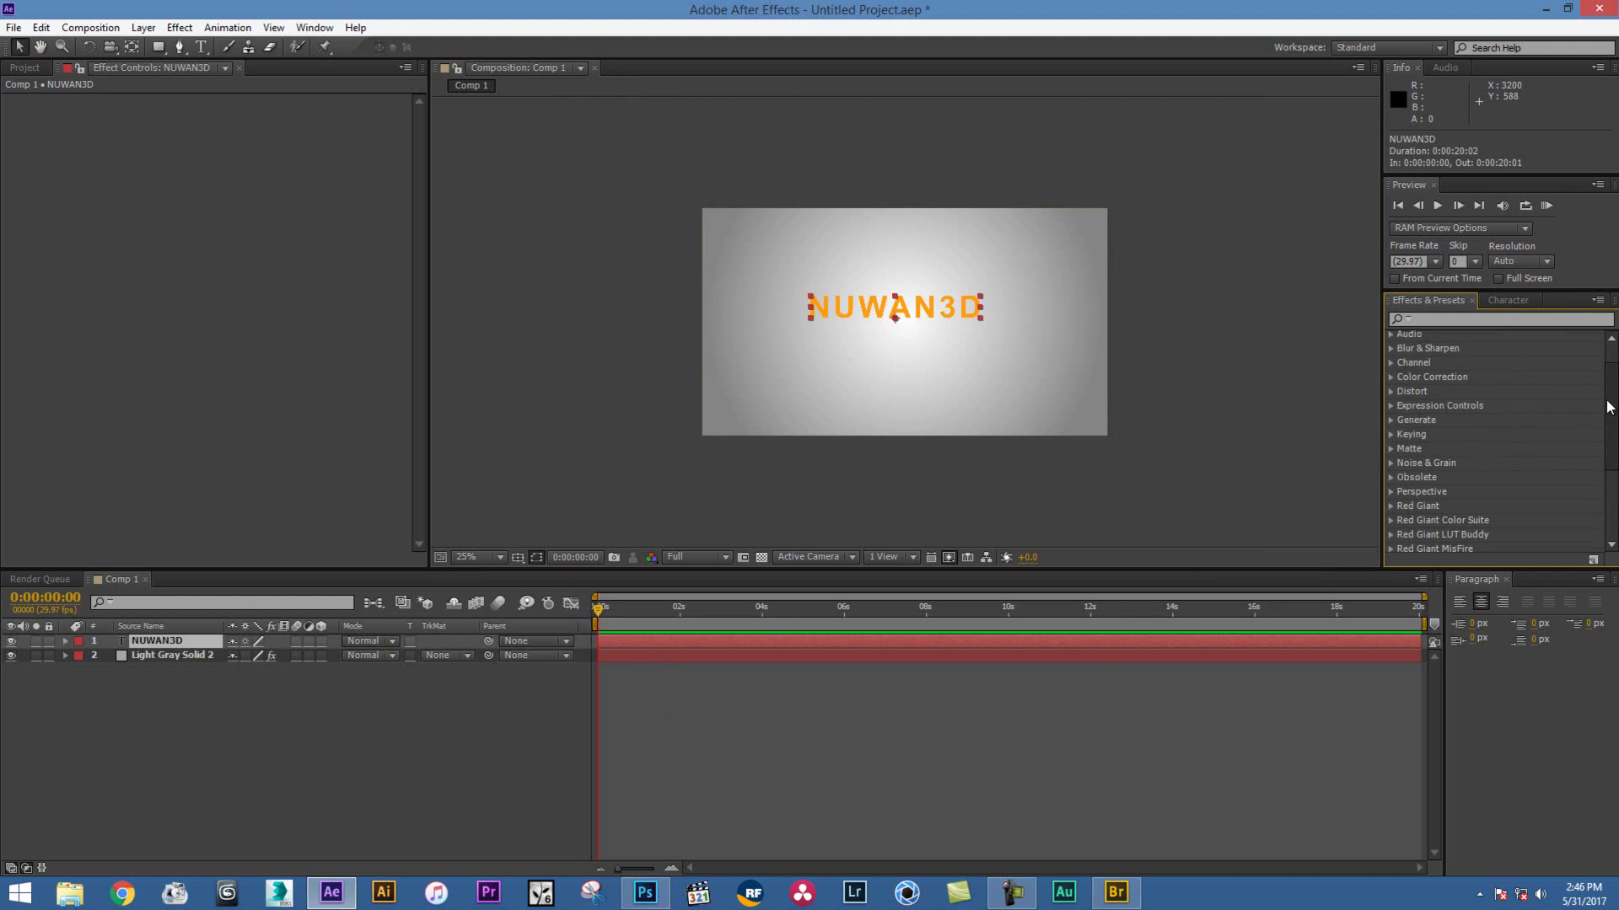
{"action": "left_click", "coordinate": [934, 673]}
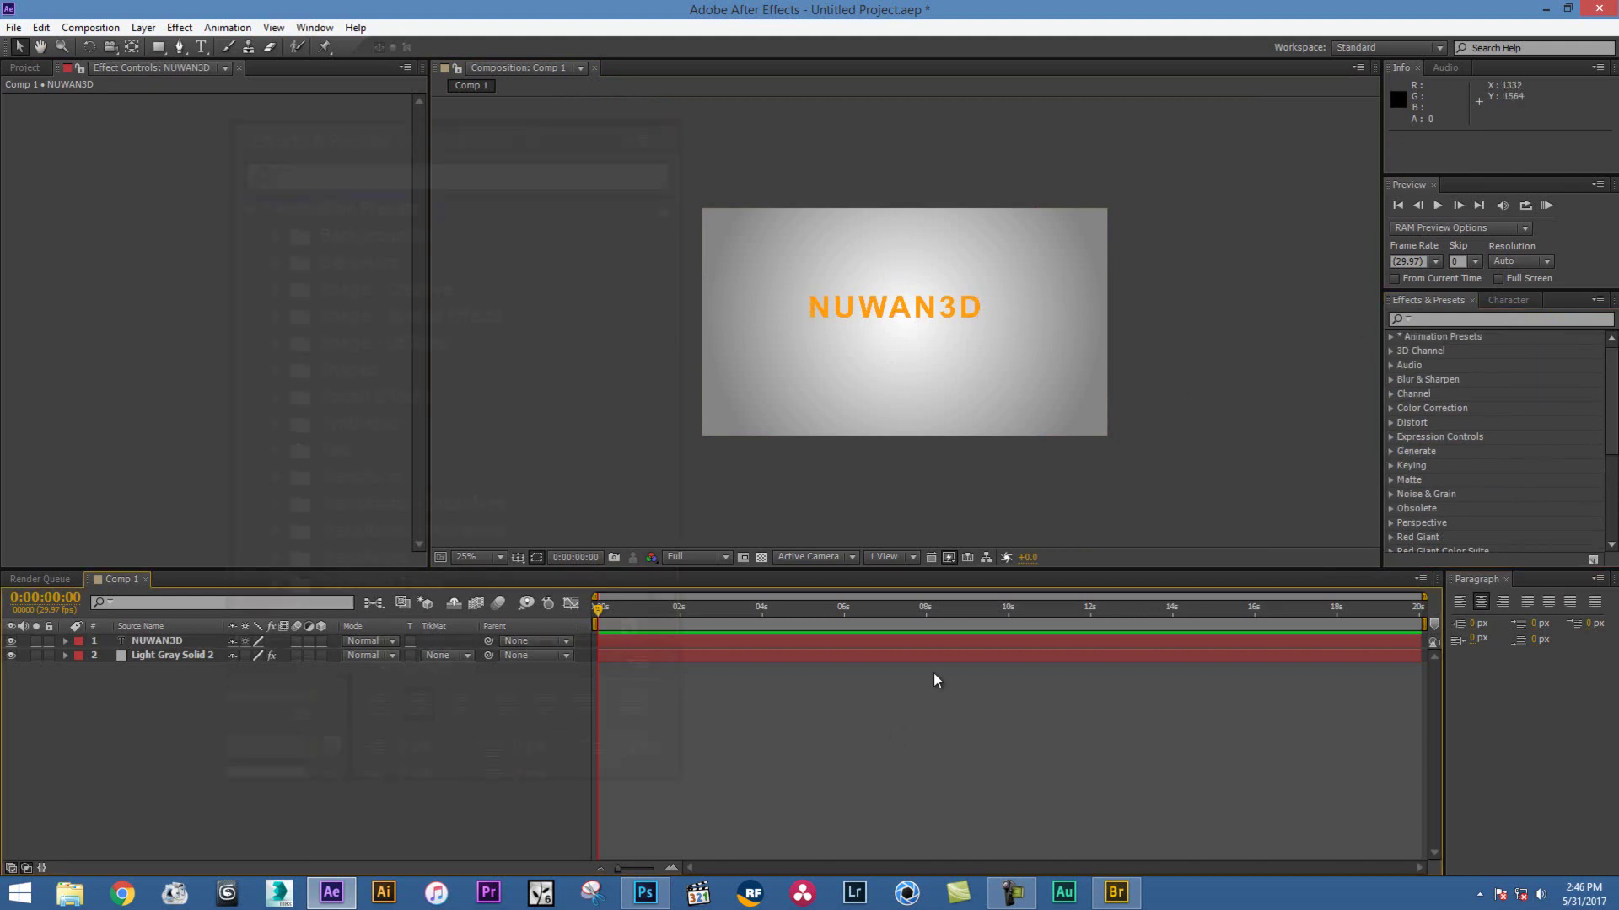
{"action": "left_click", "coordinate": [1391, 337]}
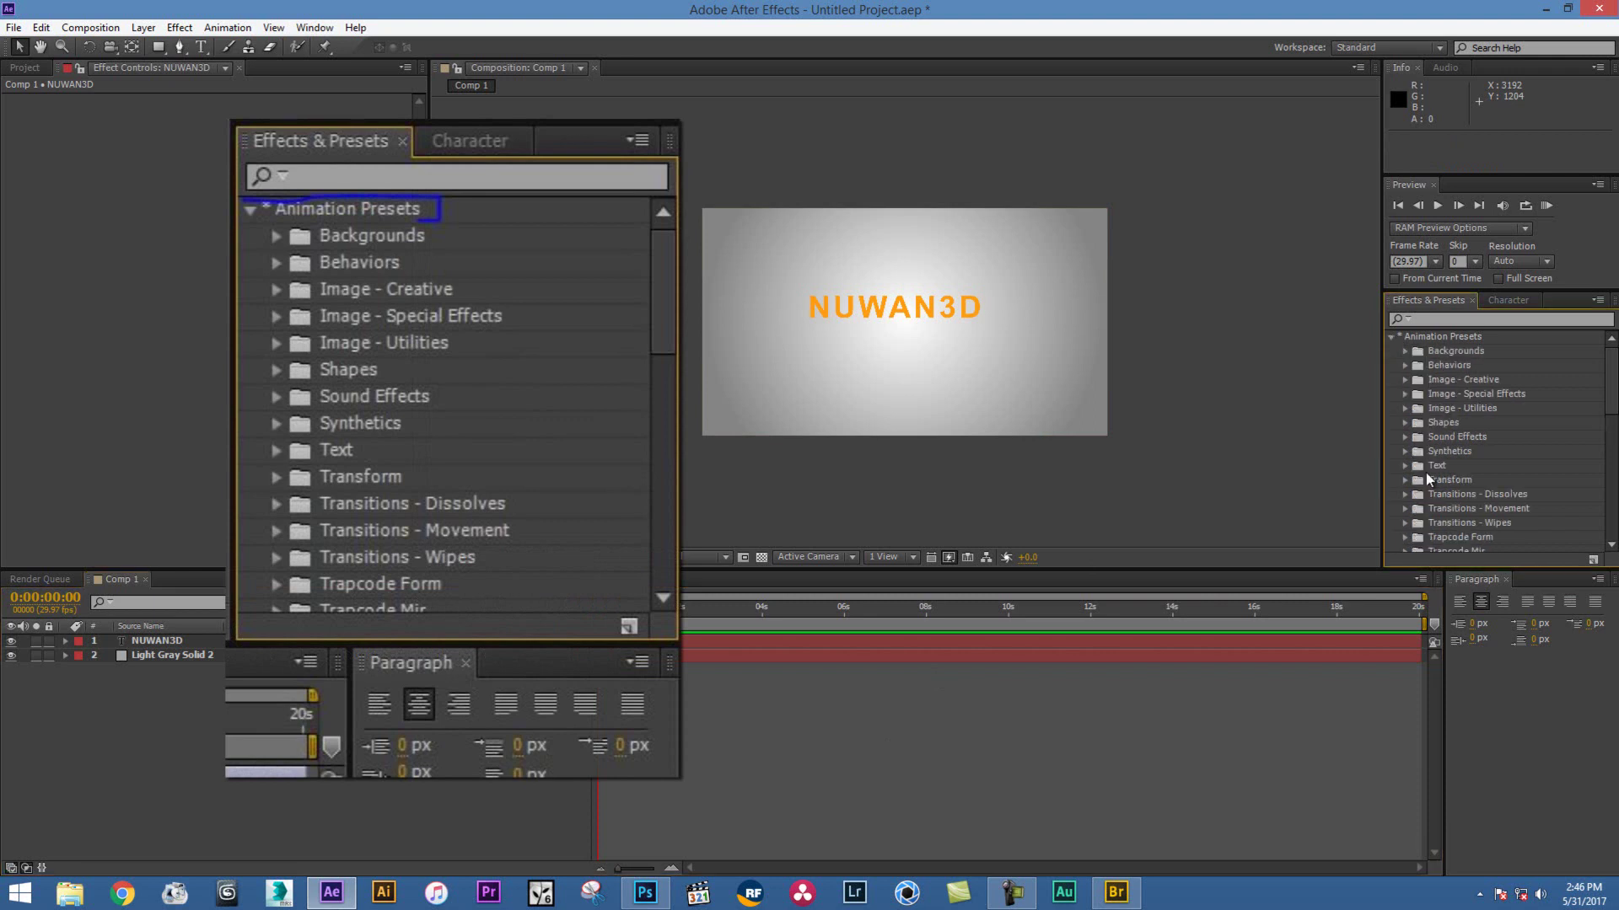
{"action": "scroll", "coordinate": [1573, 396], "scroll_direction": "down", "scroll_amount": 3}
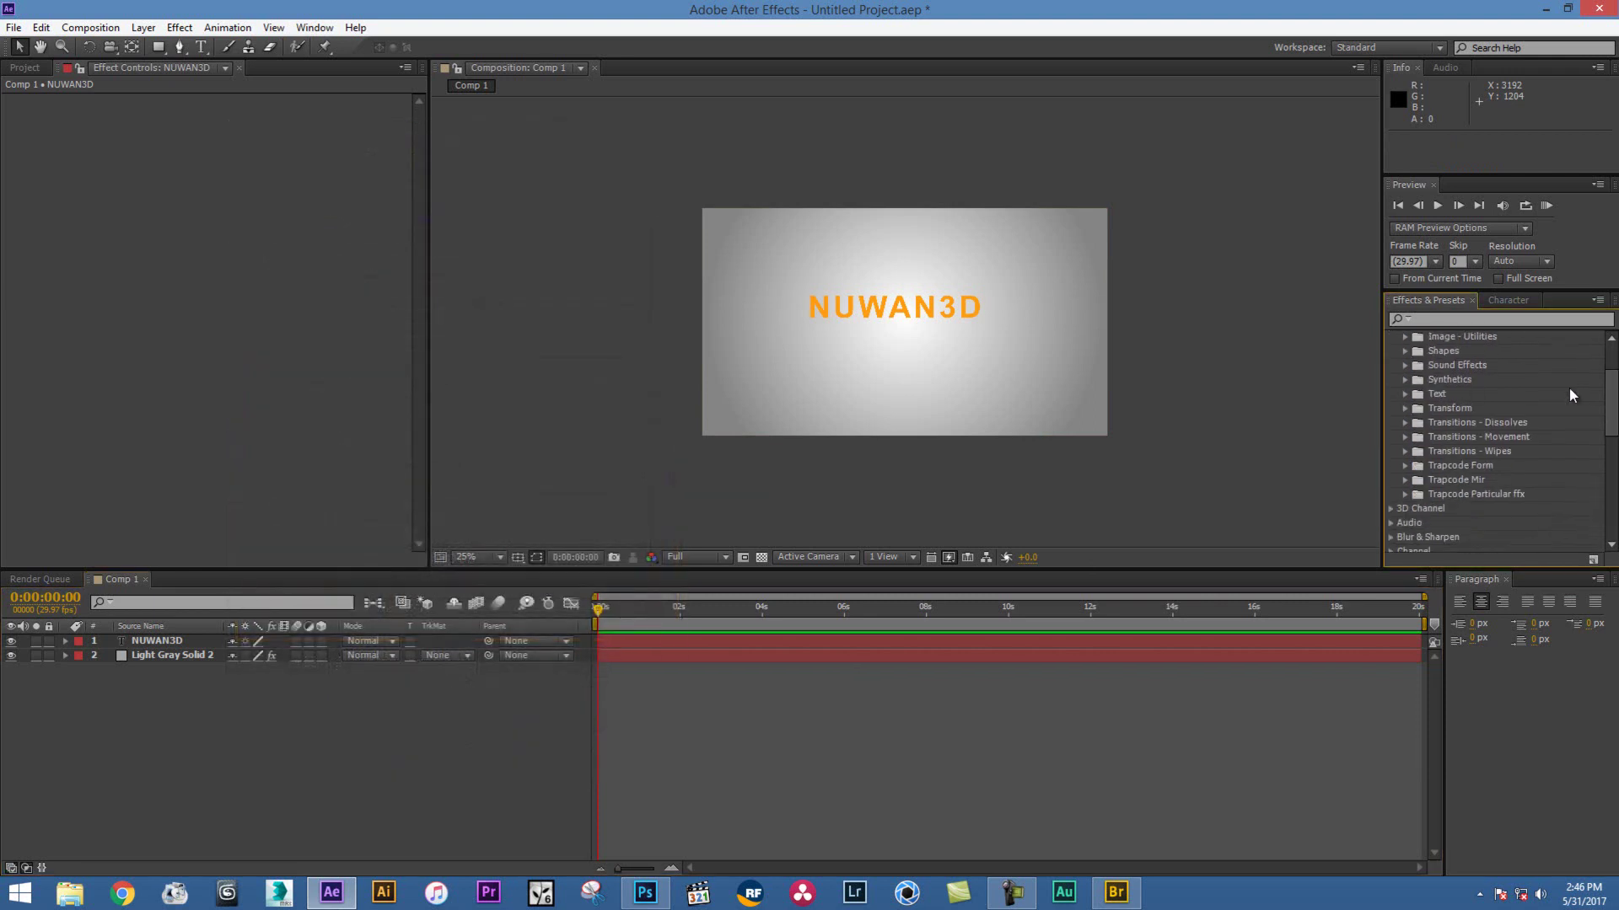
{"action": "left_click", "coordinate": [1403, 393]}
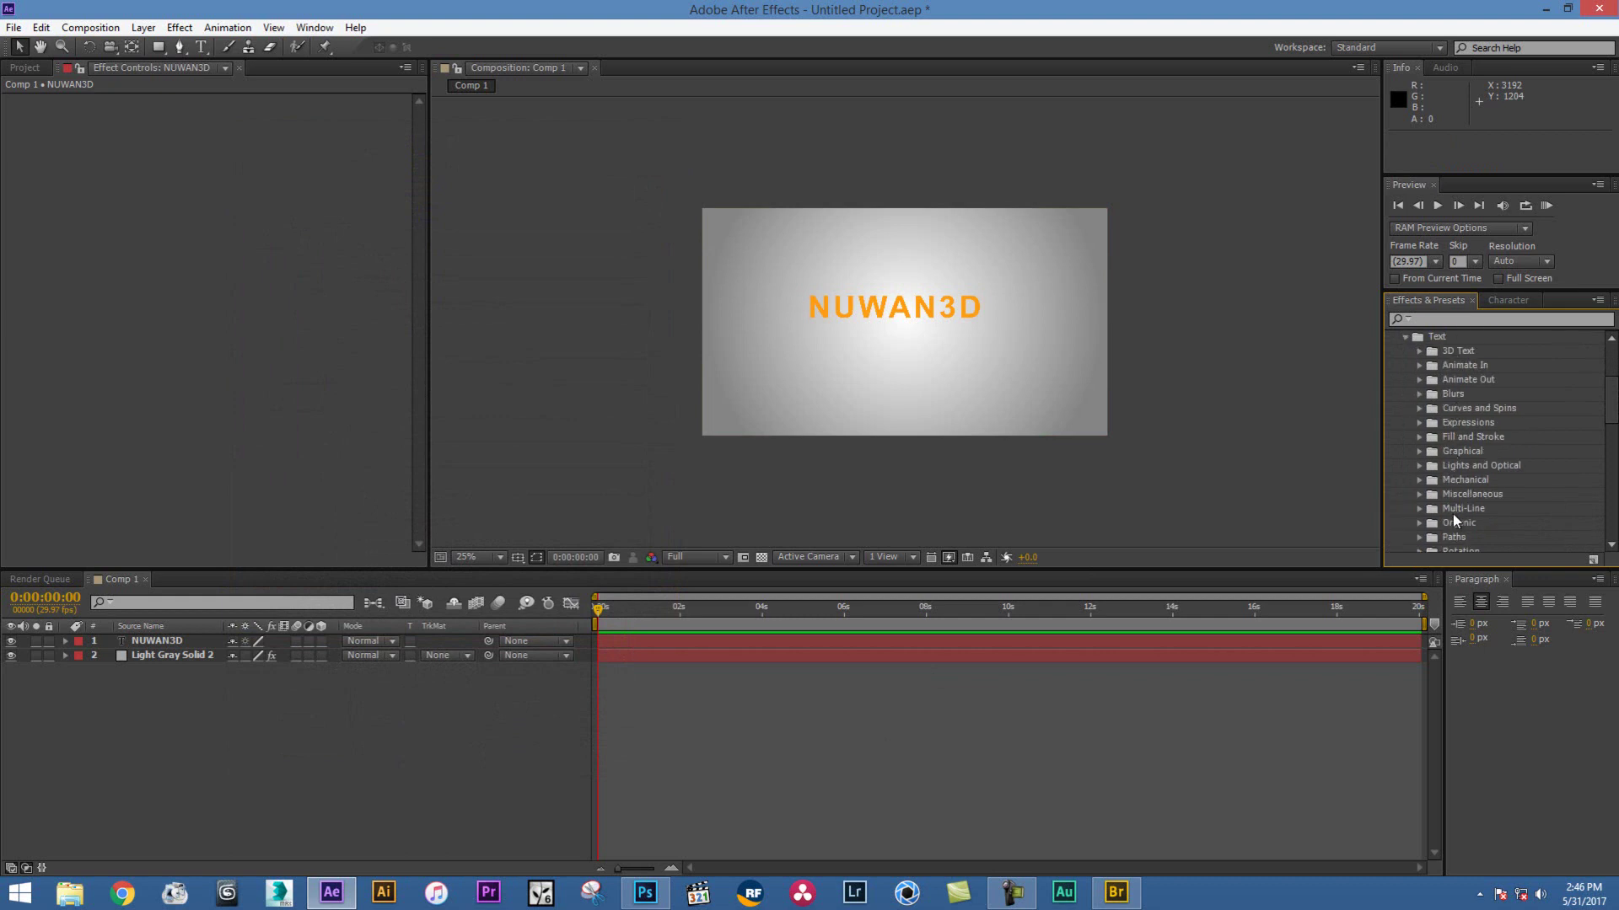
{"action": "scroll", "coordinate": [1468, 370], "scroll_direction": "down", "scroll_amount": 2}
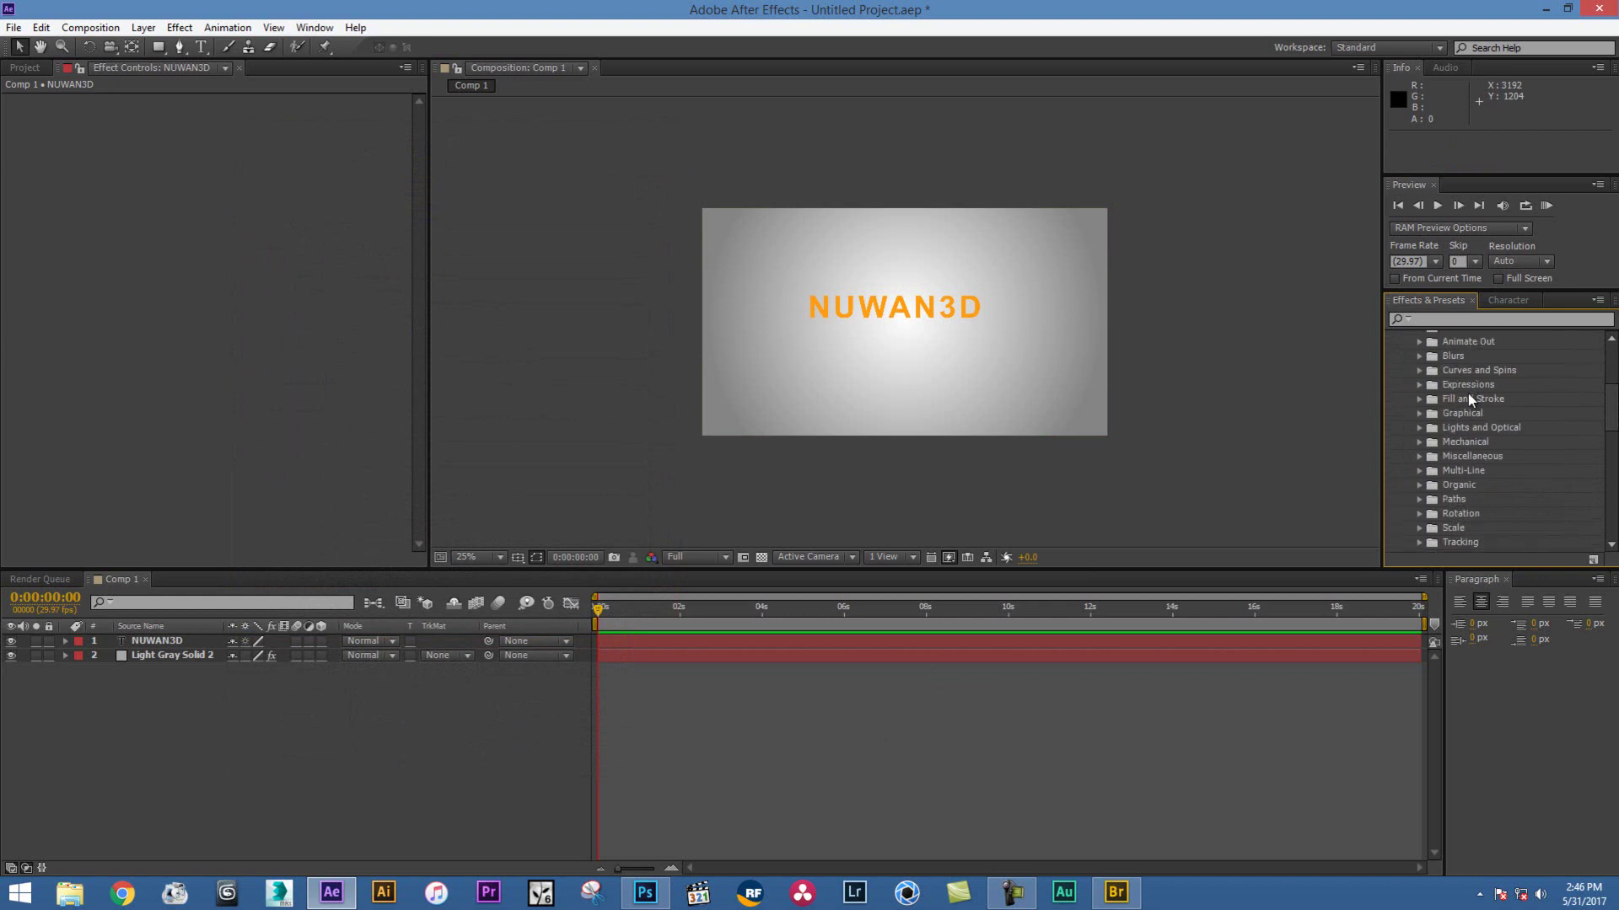
{"action": "left_click", "coordinate": [1419, 527]}
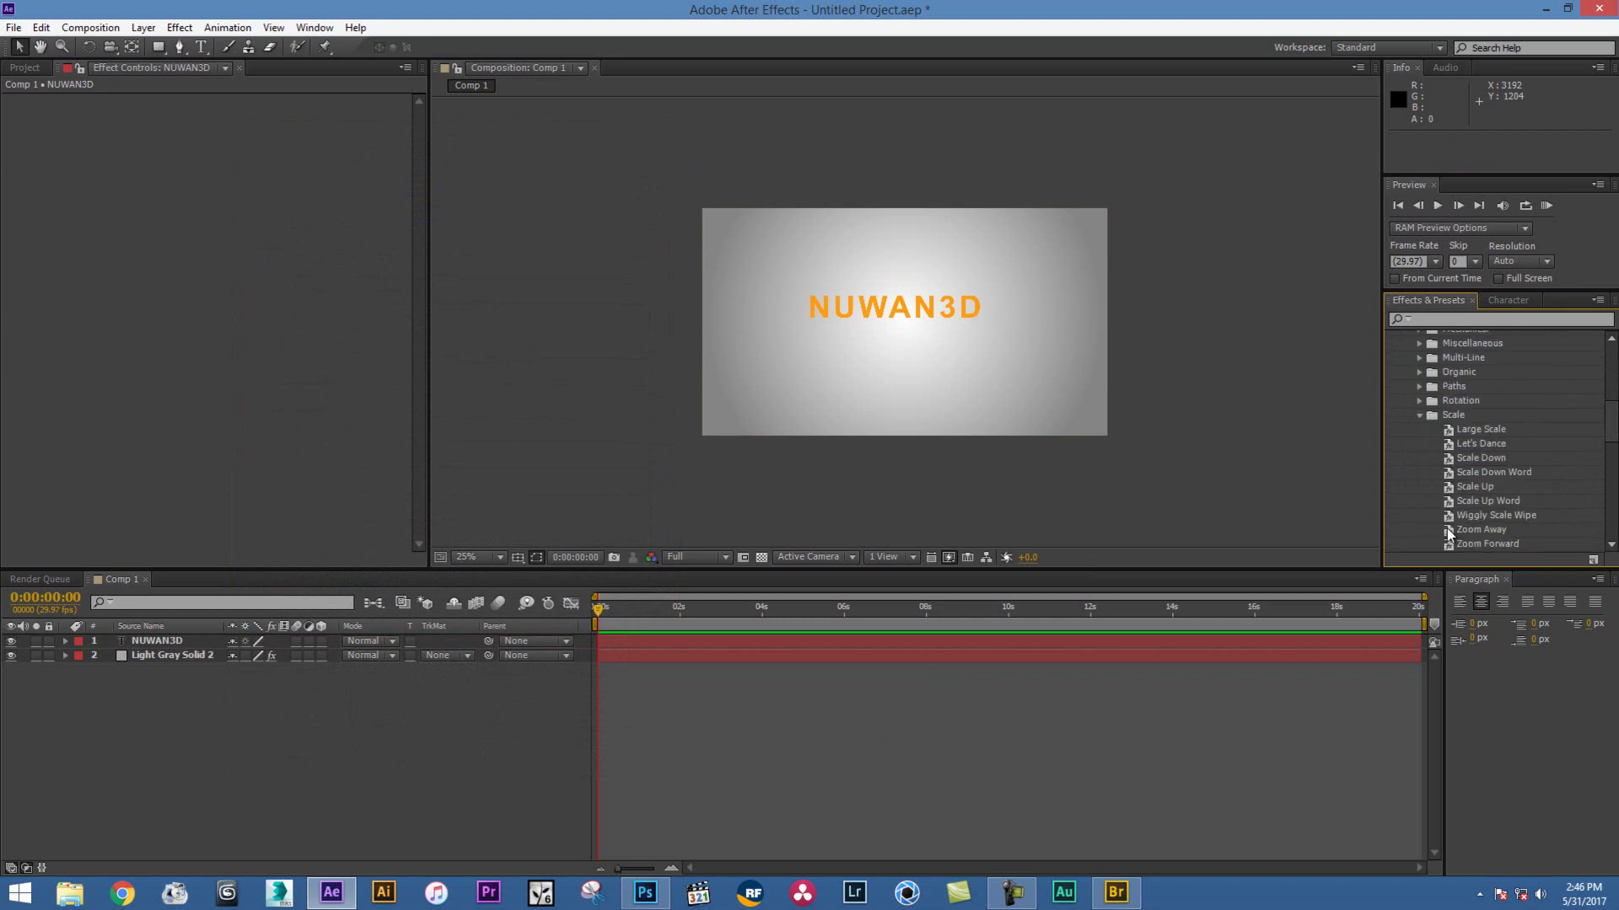
{"action": "mouse_move", "coordinate": [1474, 428]}
{"action": "left_mouse_down"}
{"action": "mouse_move", "coordinate": [1273, 451]}
{"action": "mouse_move", "coordinate": [944, 315]}
{"action": "left_mouse_up"}
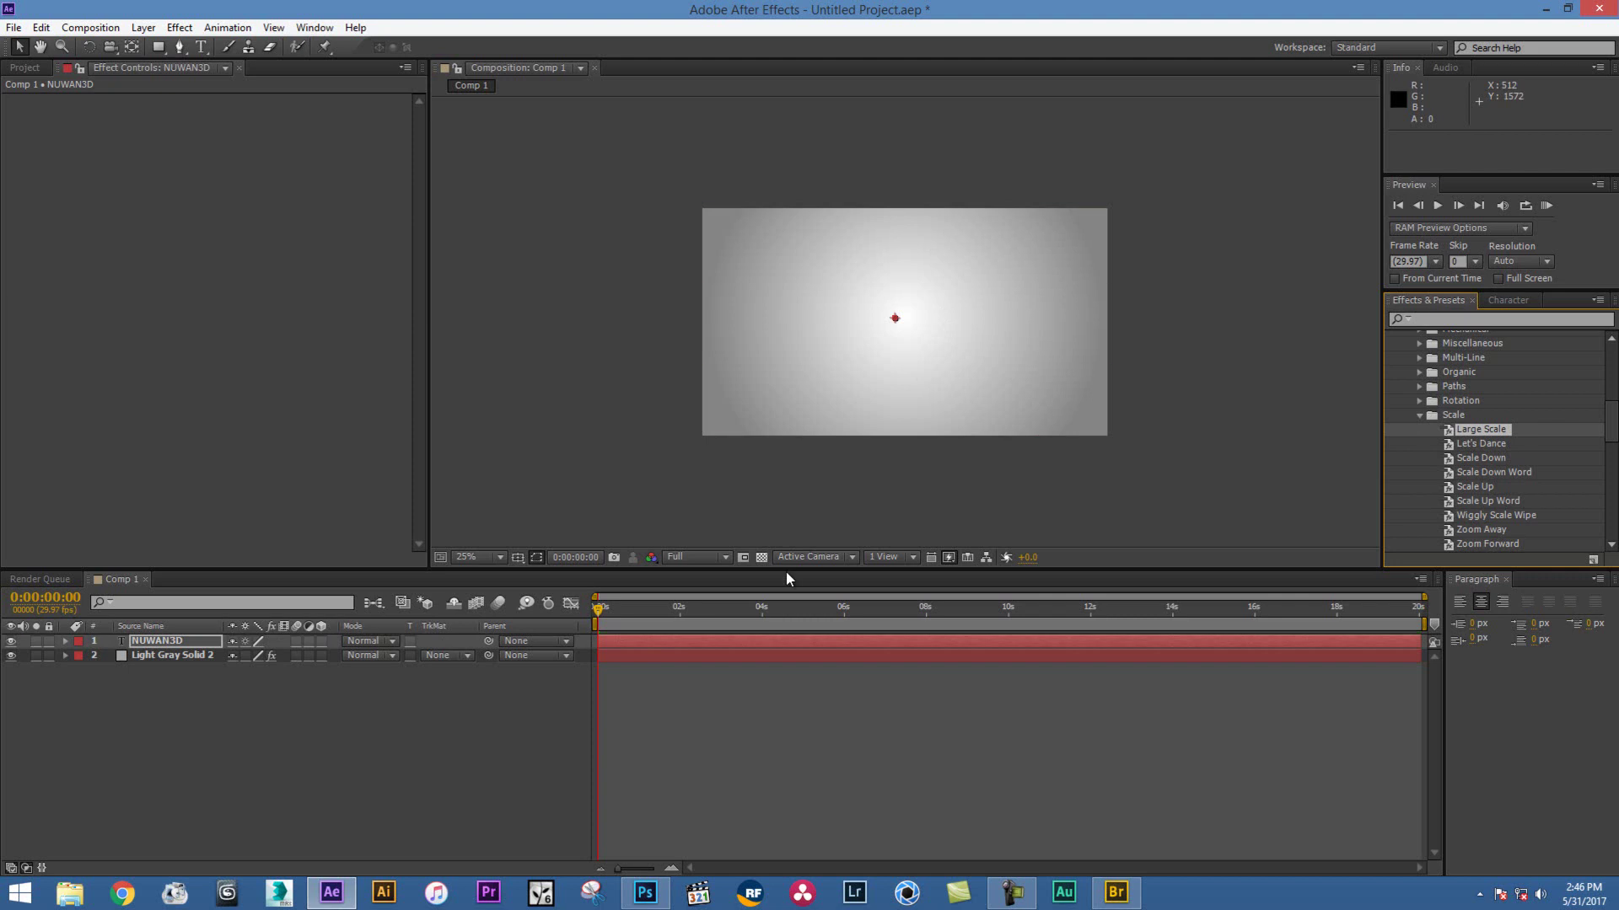
Preview the Large Scale animation, add the Scale Up preset to the text, and switch to Adobe Bridge
{"action": "left_click", "coordinate": [1437, 205]}
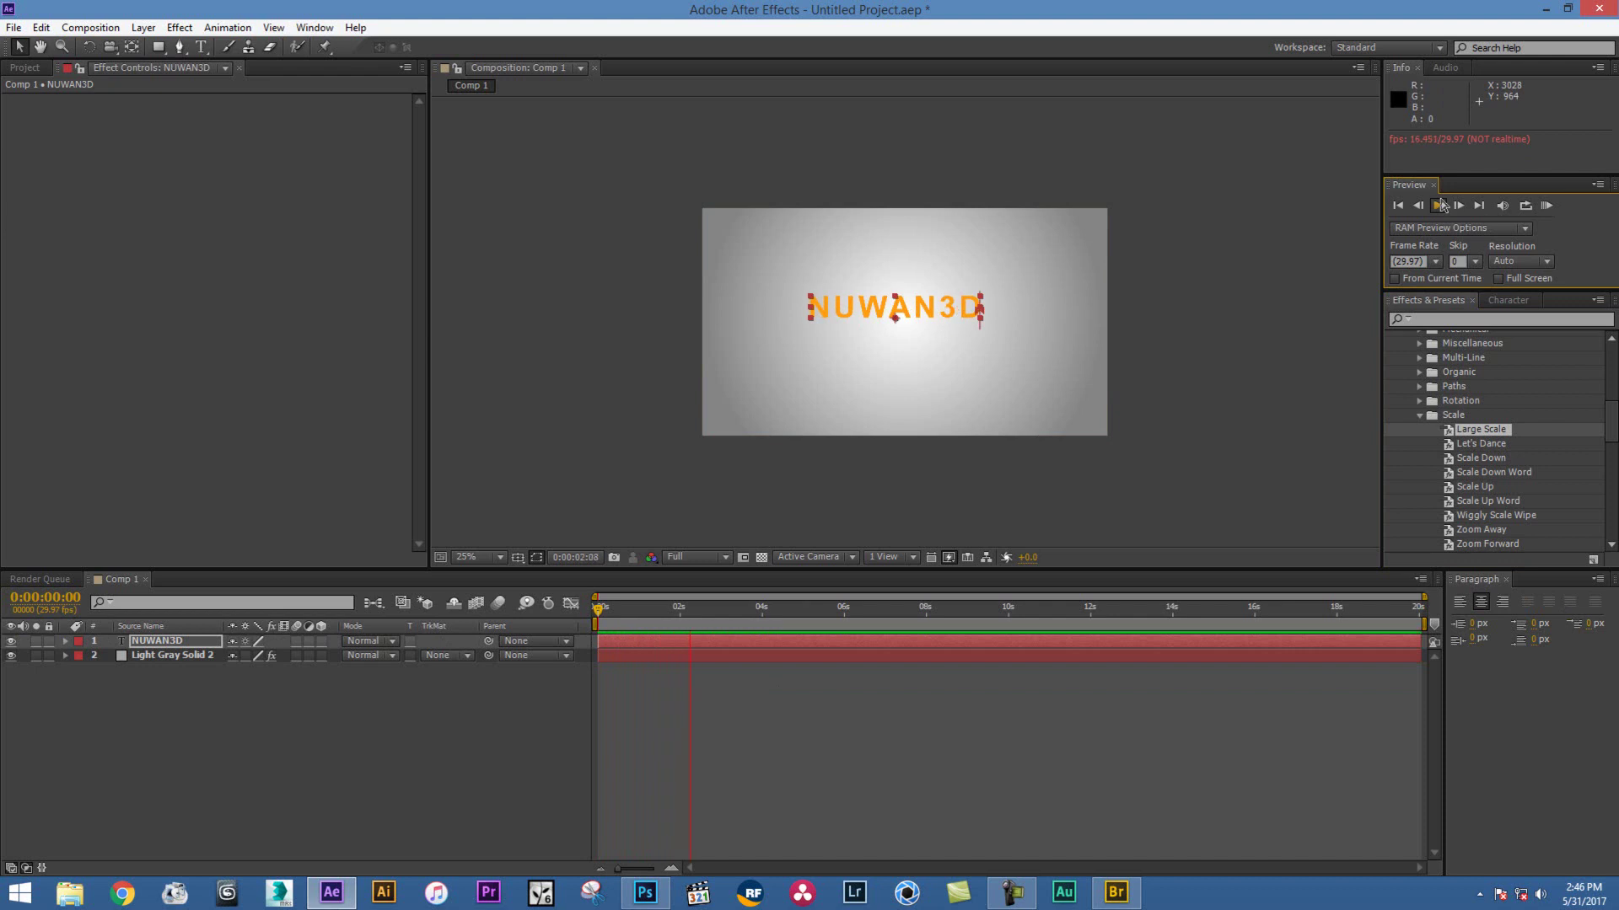
{"action": "left_click", "coordinate": [1438, 206]}
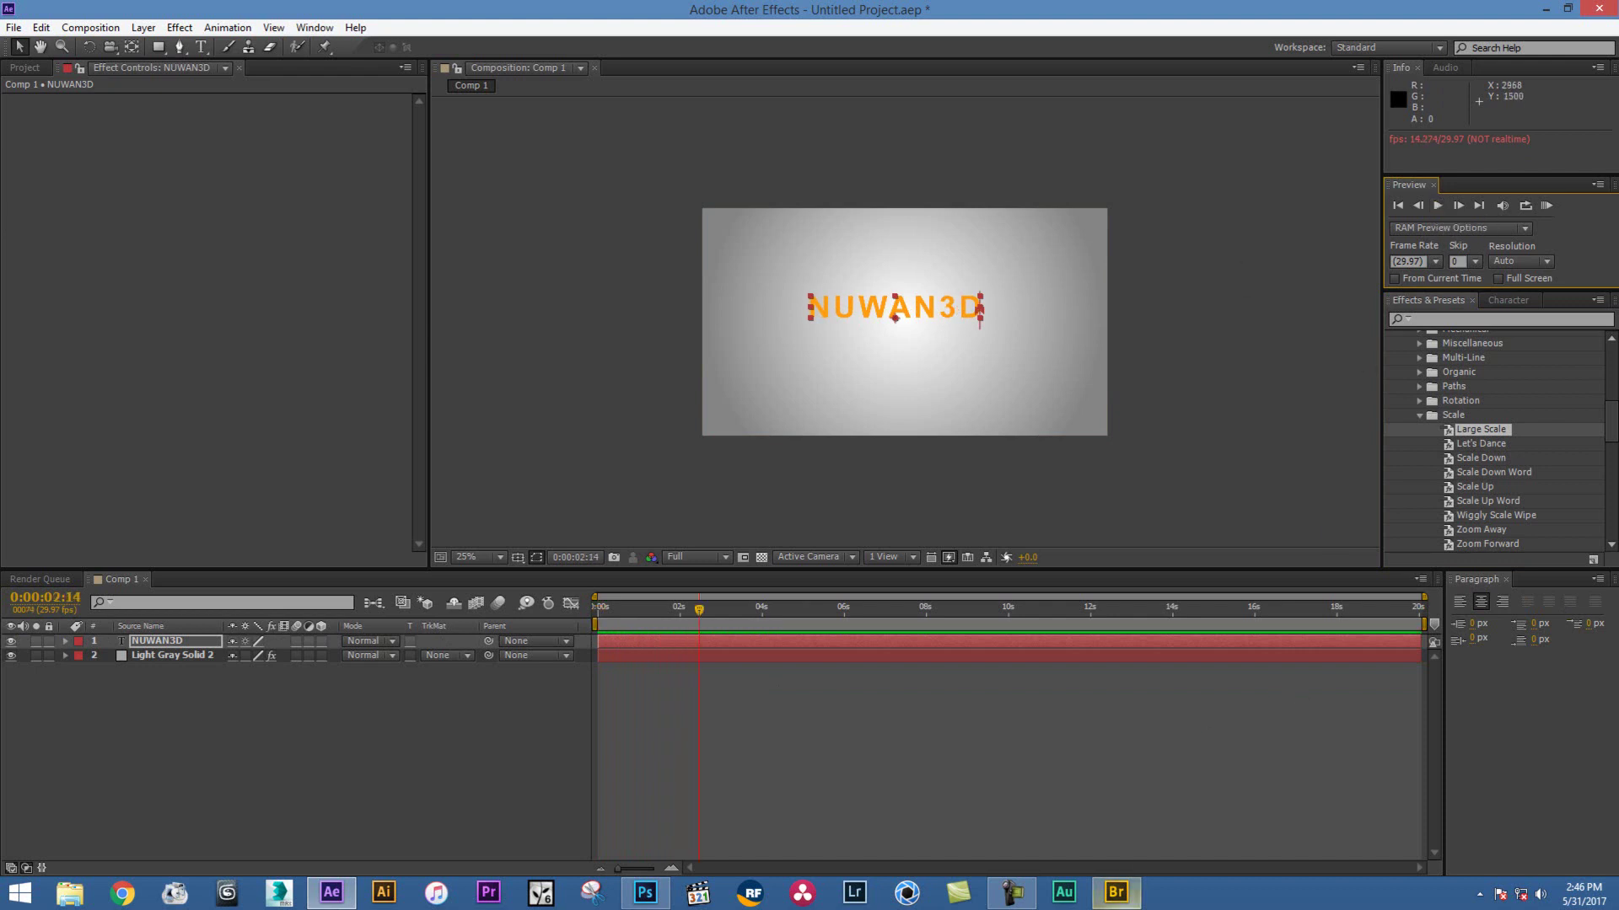
{"action": "mouse_move", "coordinate": [1122, 898]}
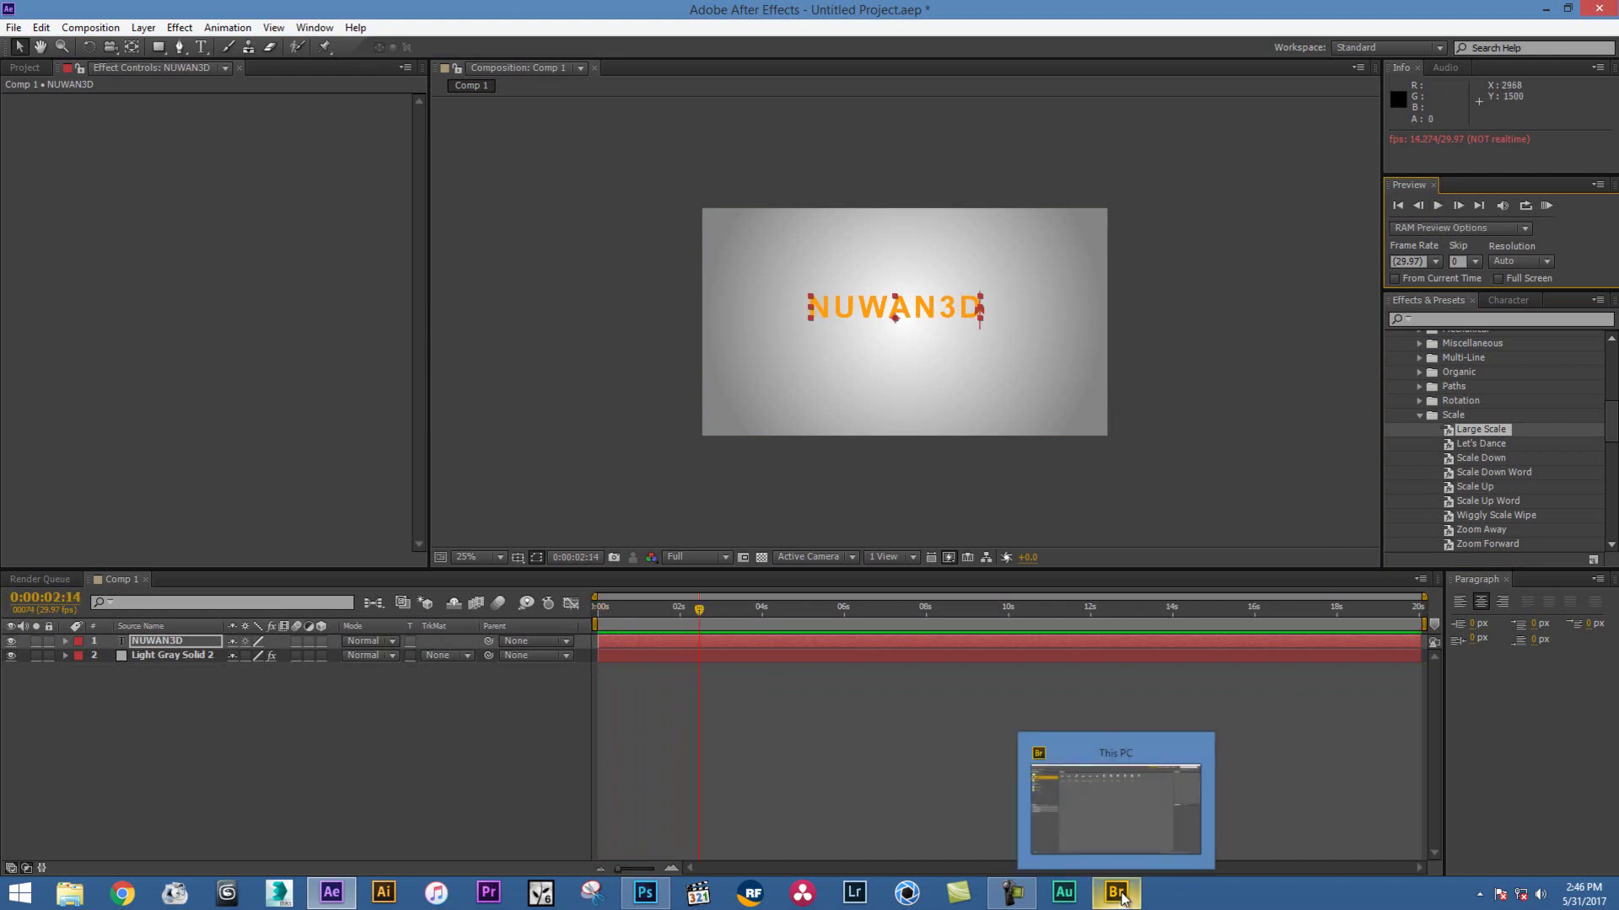
{"action": "left_click", "coordinate": [1474, 486]}
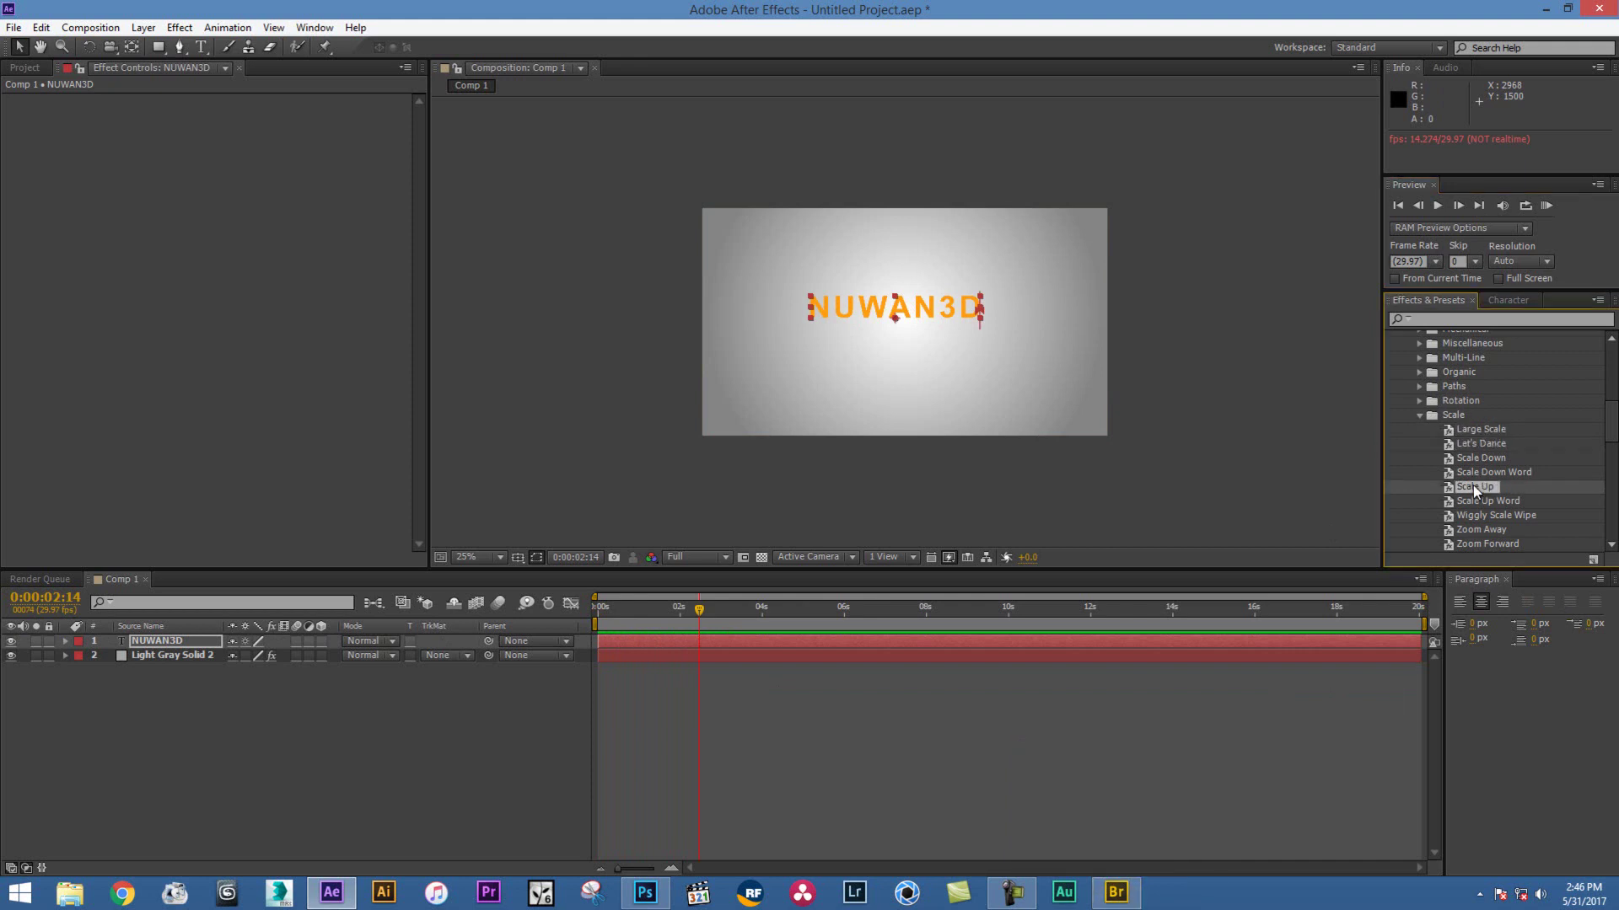
{"action": "left_click_drag", "start_coordinate": [1475, 468], "coordinate": [932, 305]}
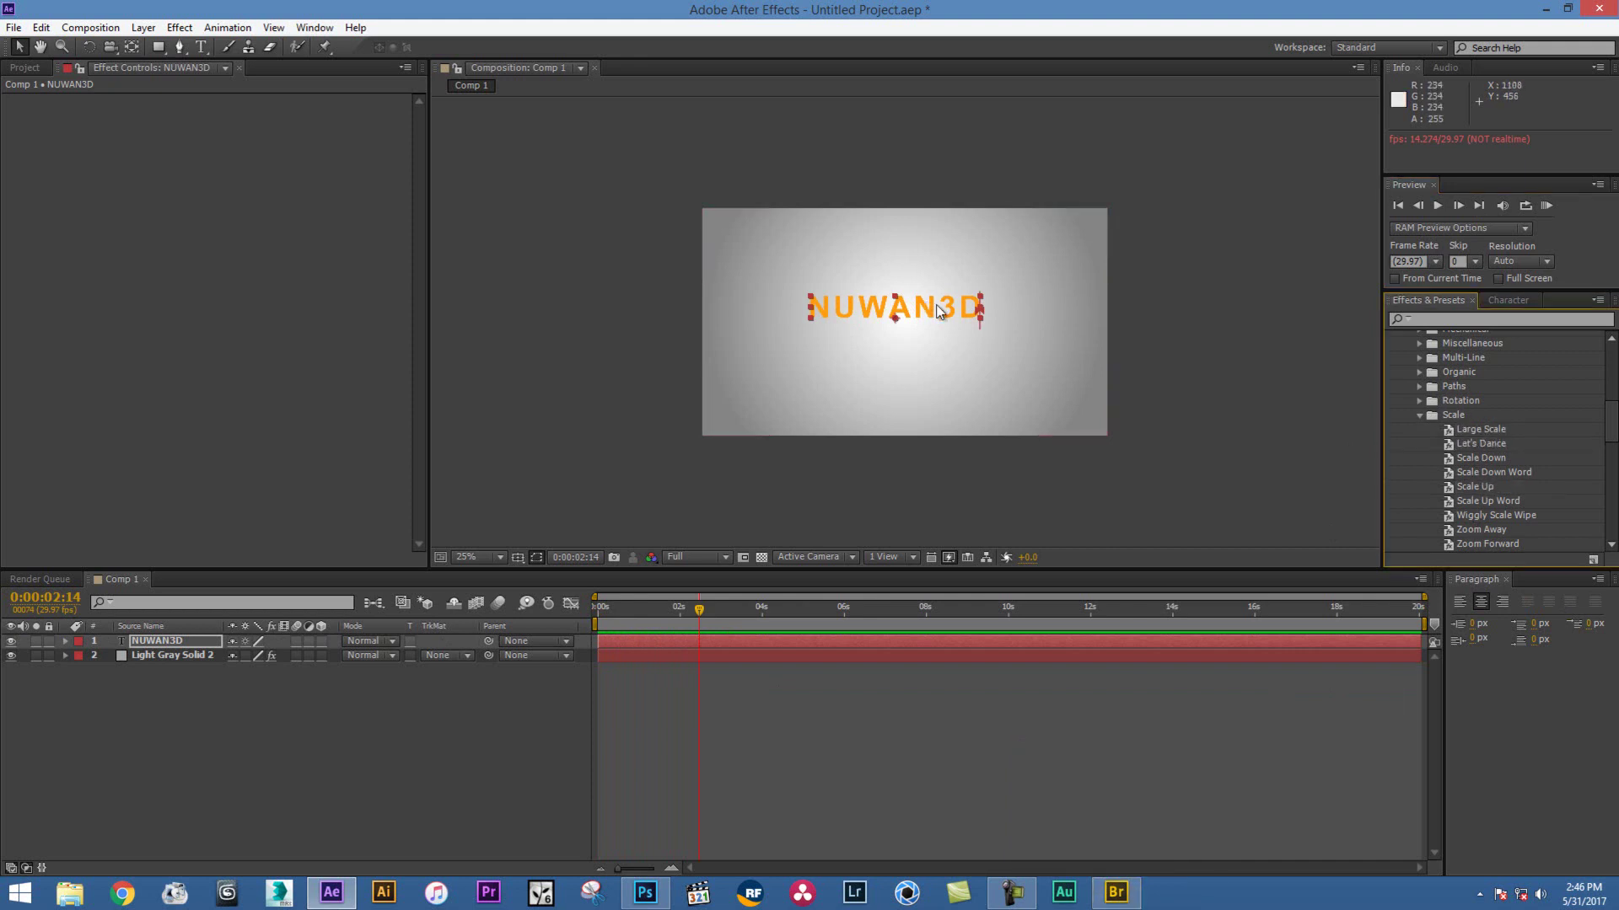
{"action": "left_click", "coordinate": [1116, 892]}
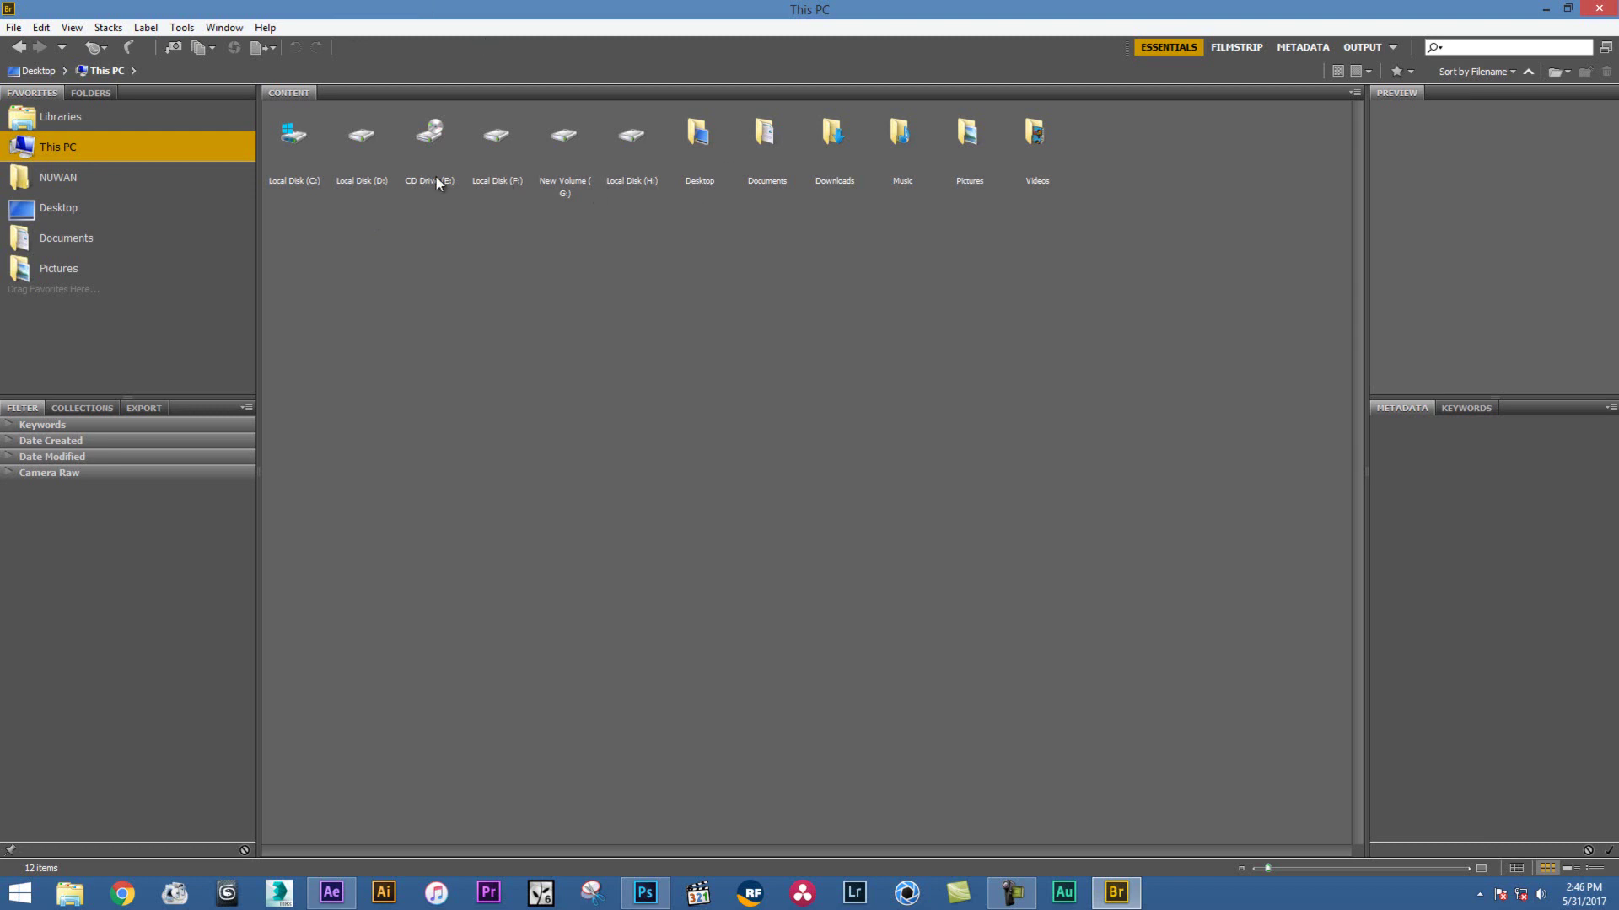
Browse C: > Program Files > Adobe > Adobe After Effects CS6 > Support Files > Presets > Text
{"action": "double_click", "coordinate": [294, 135]}
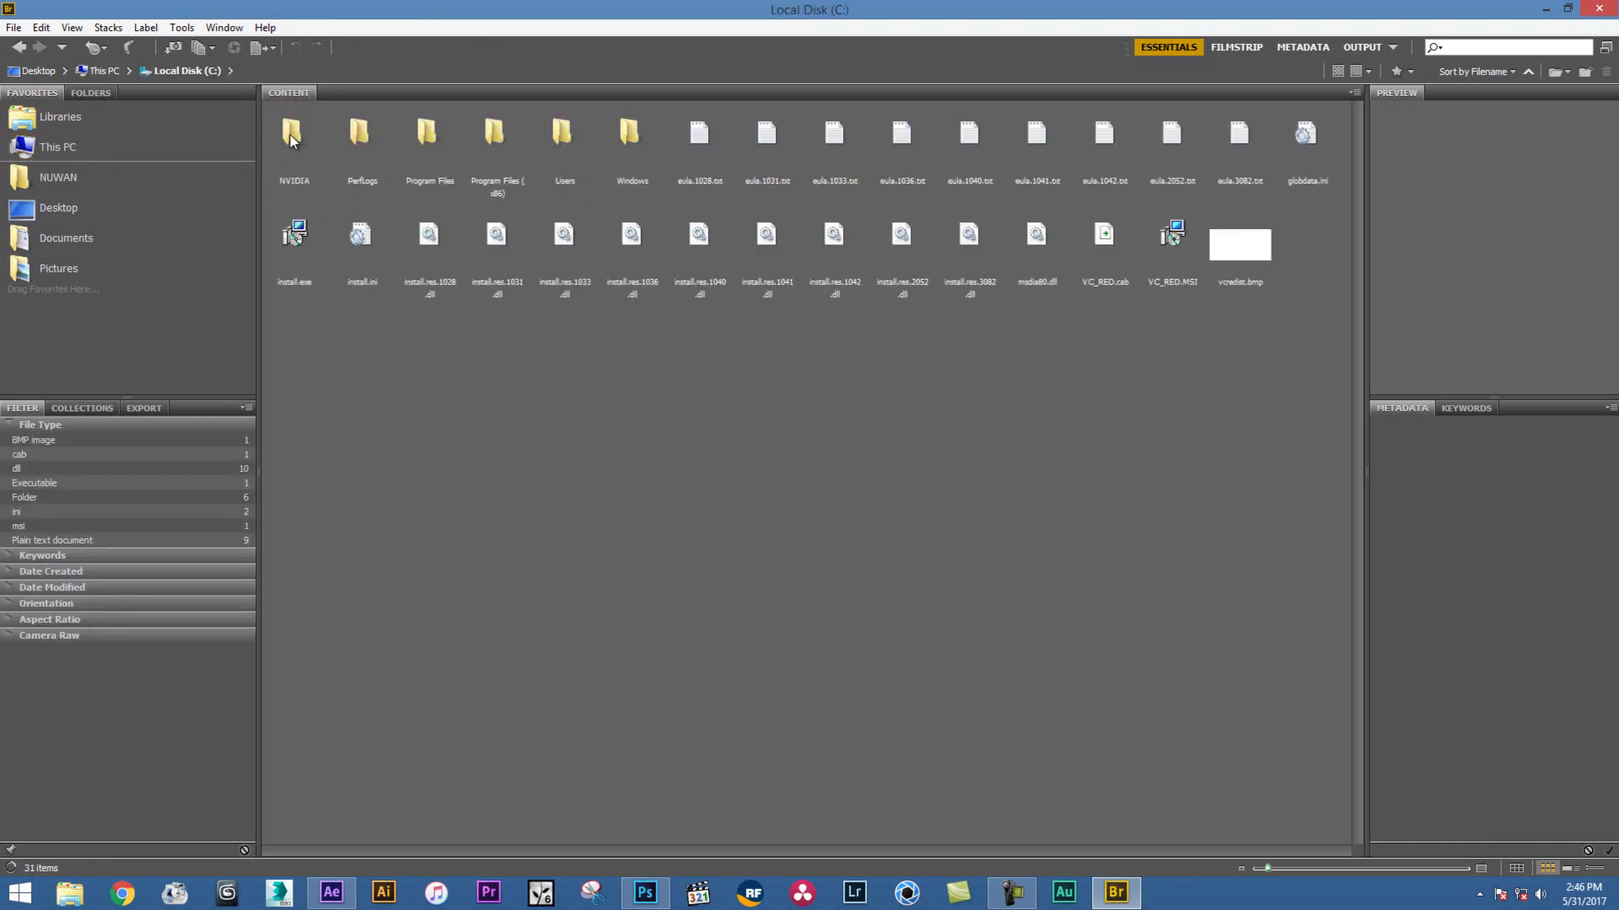
{"action": "double_click", "coordinate": [432, 150]}
{"action": "double_click", "coordinate": [301, 149]}
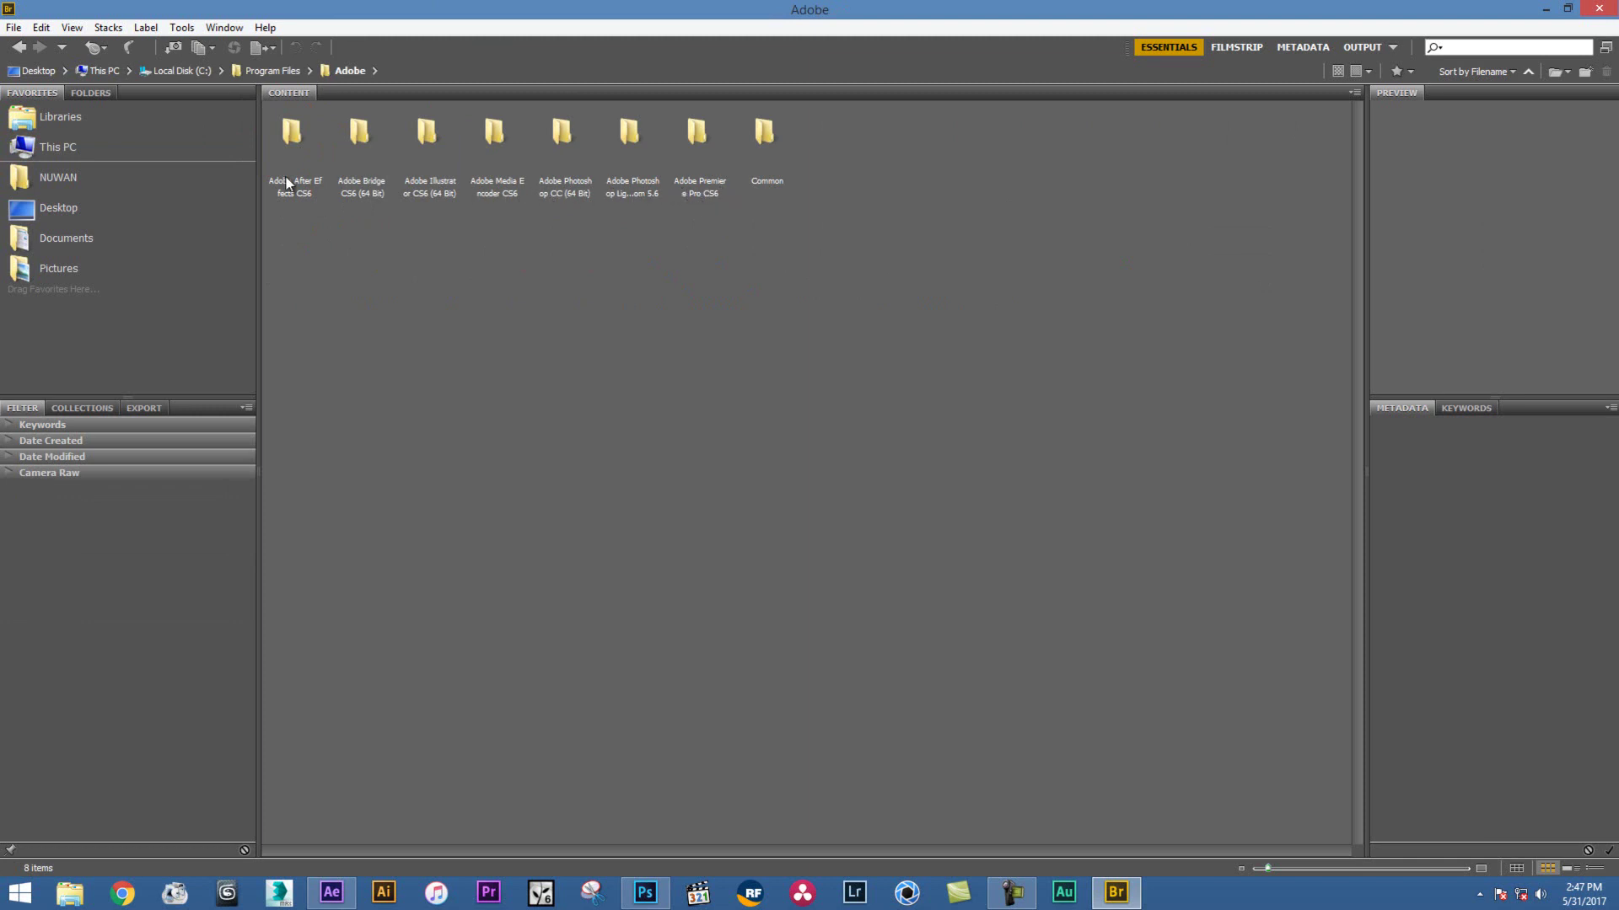
{"action": "double_click", "coordinate": [300, 154]}
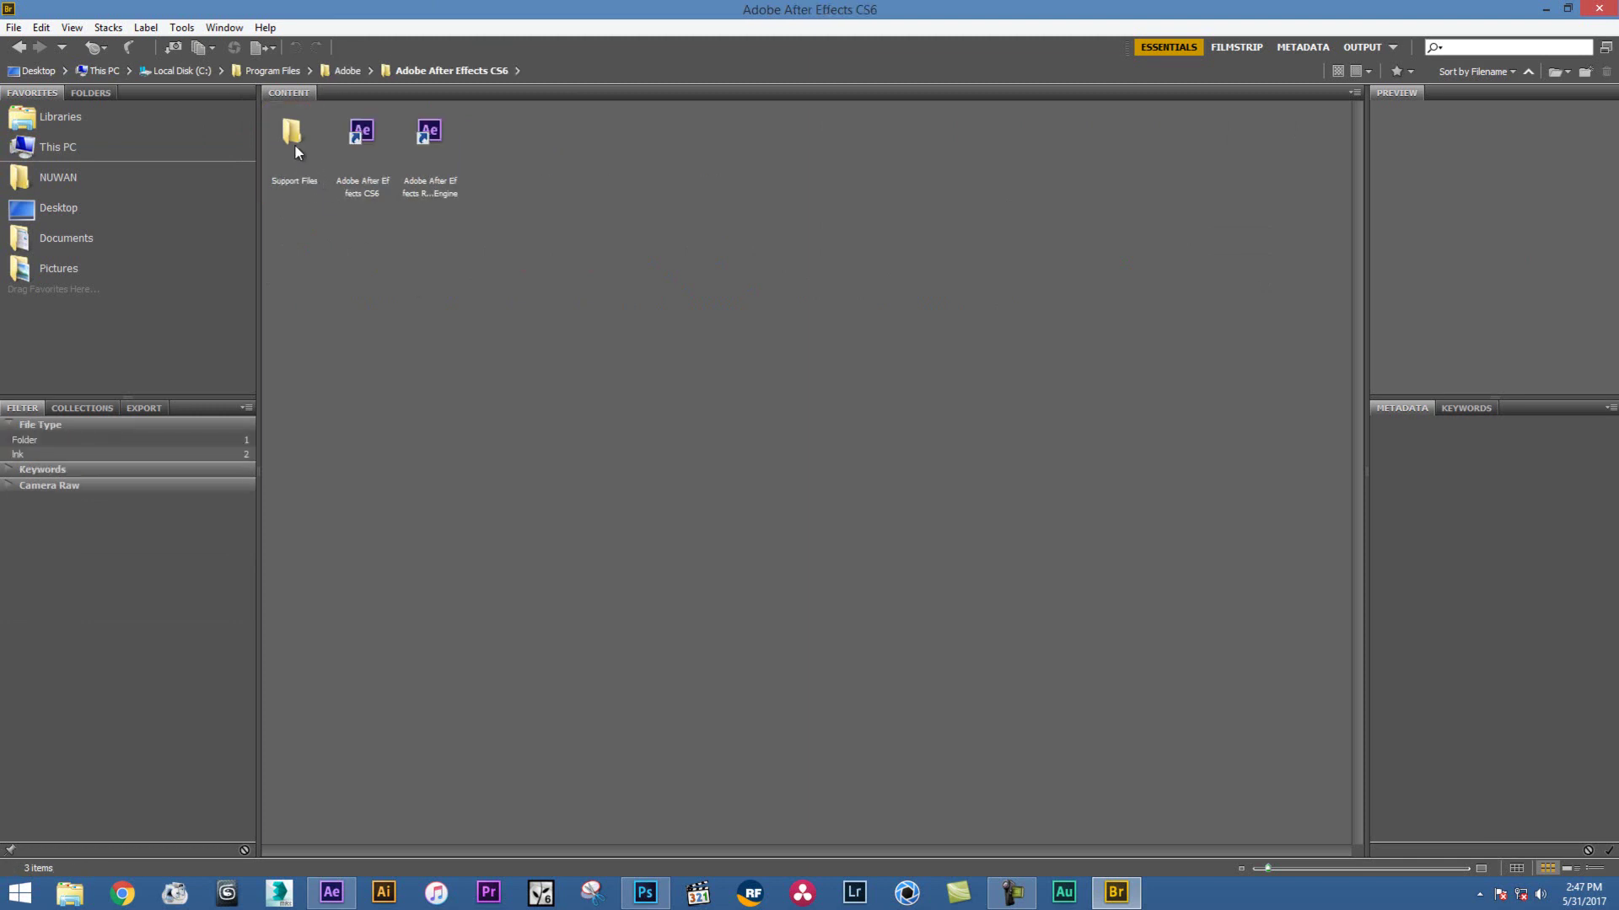
{"action": "double_click", "coordinate": [295, 152]}
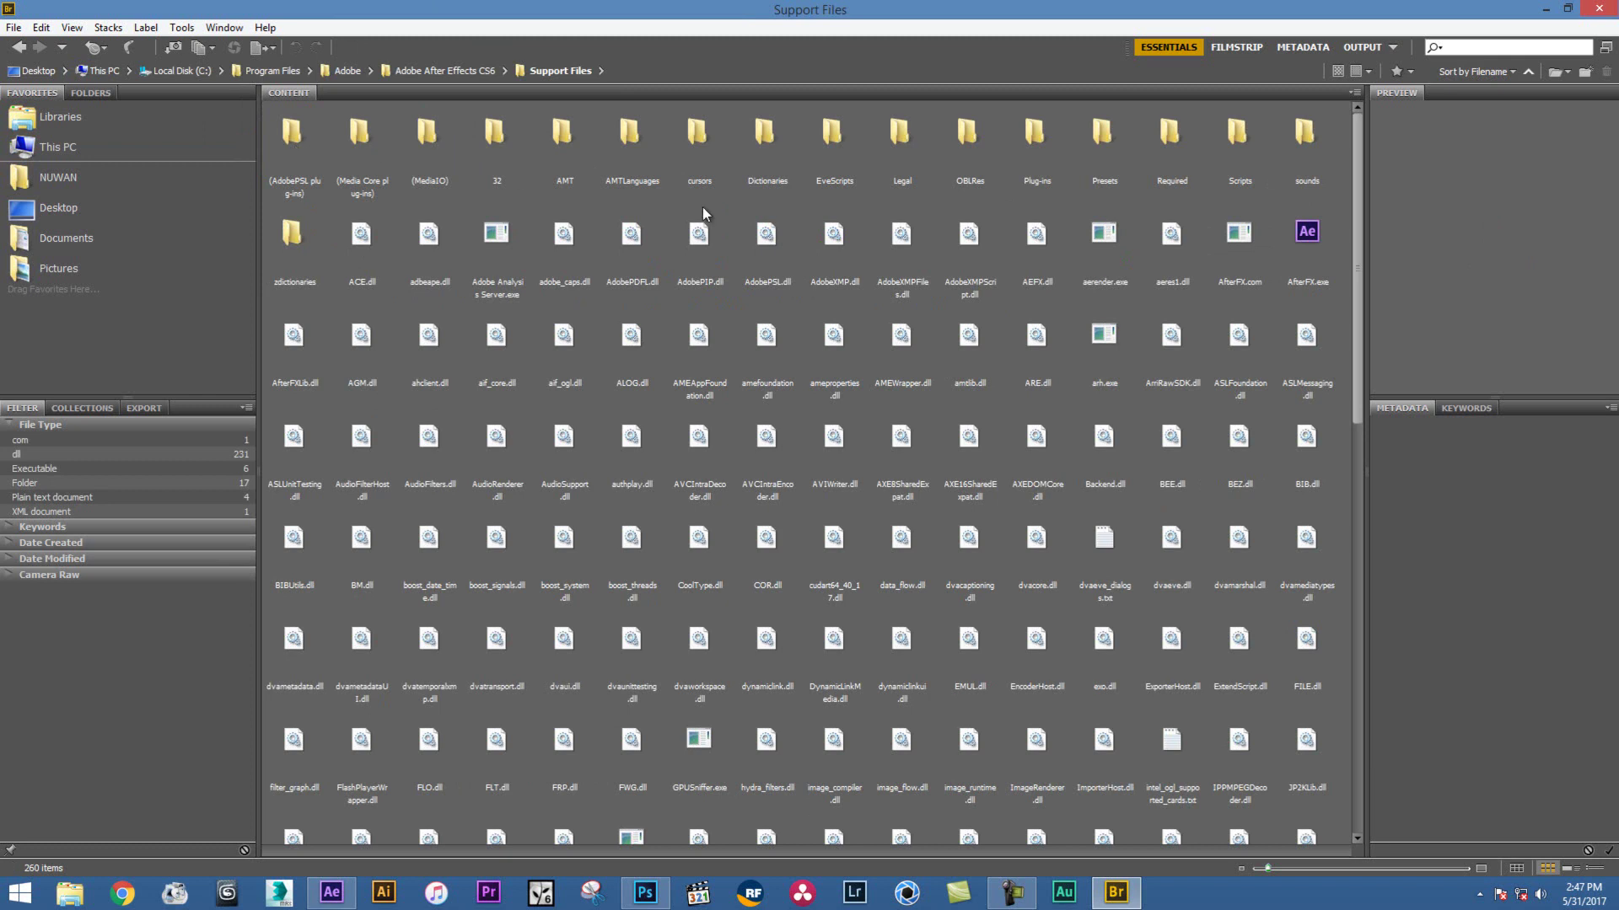
{"action": "left_click", "coordinate": [1109, 137]}
{"action": "double_click", "coordinate": [1109, 139]}
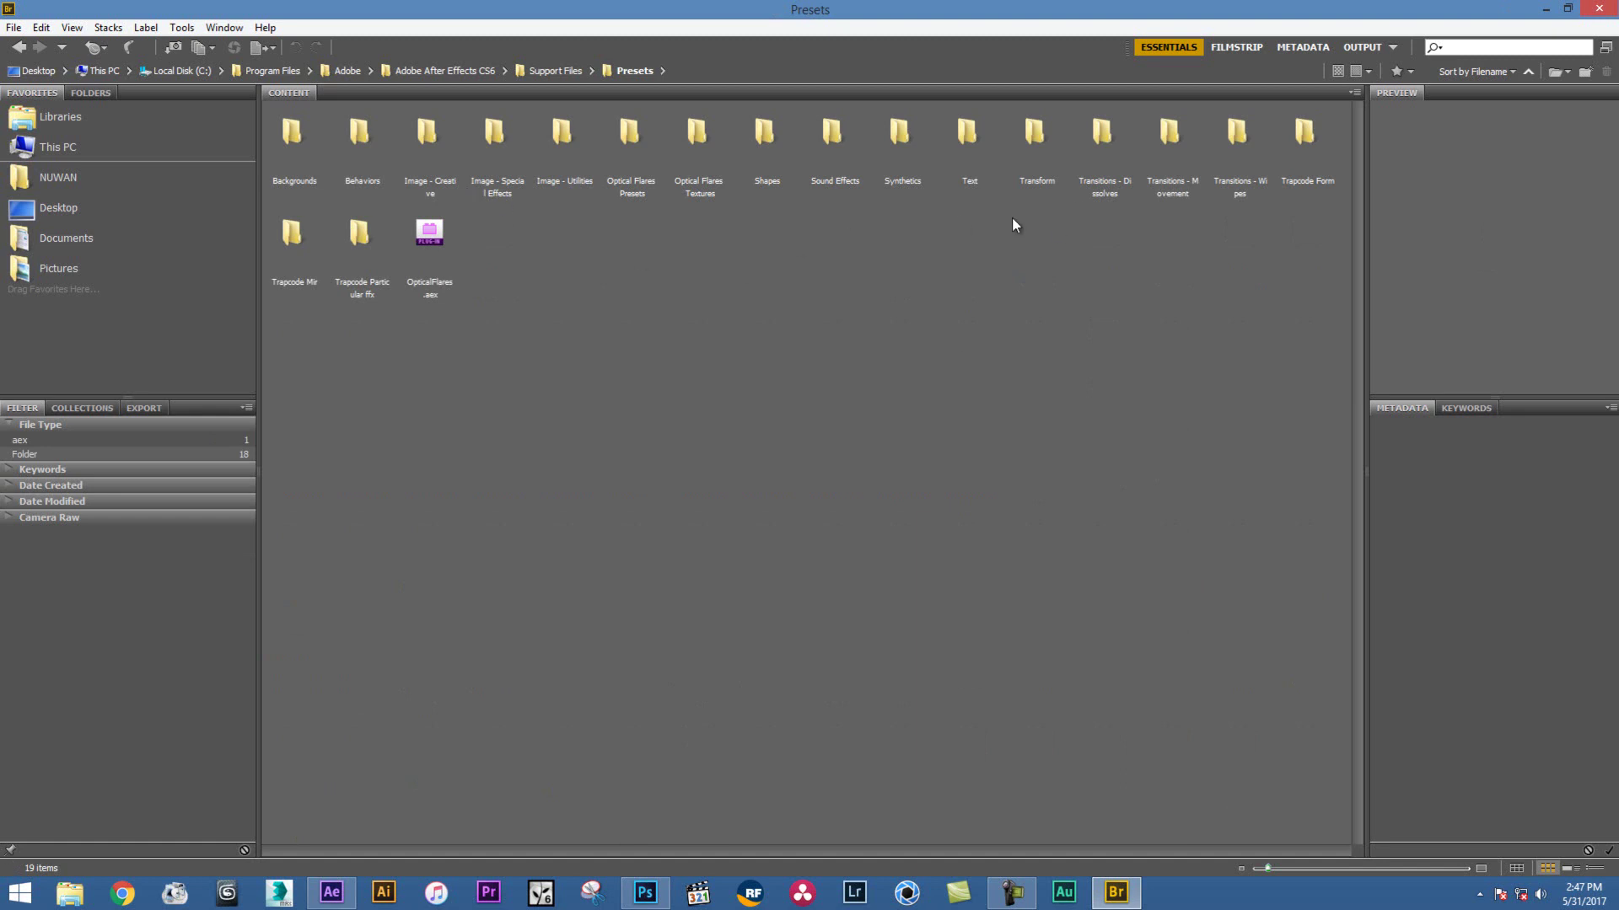
{"action": "double_click", "coordinate": [982, 141]}
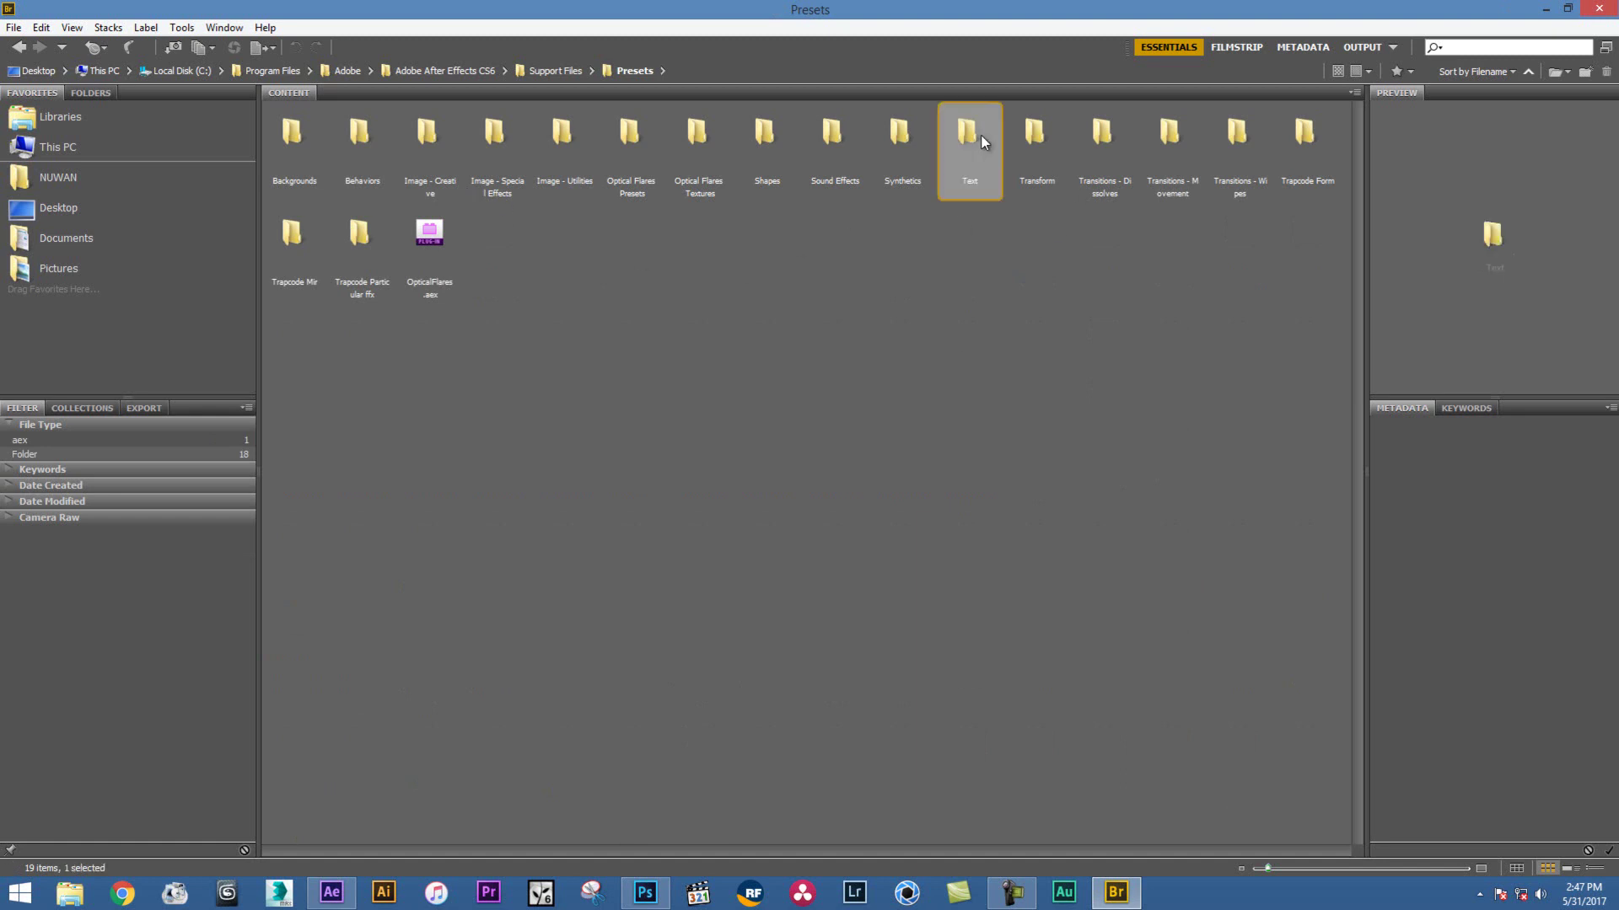
Restore down Bridge and preview the Expressions presets Current Time Format and Text Bounce
{"action": "left_click_drag", "start_coordinate": [1073, 23], "coordinate": [878, 70]}
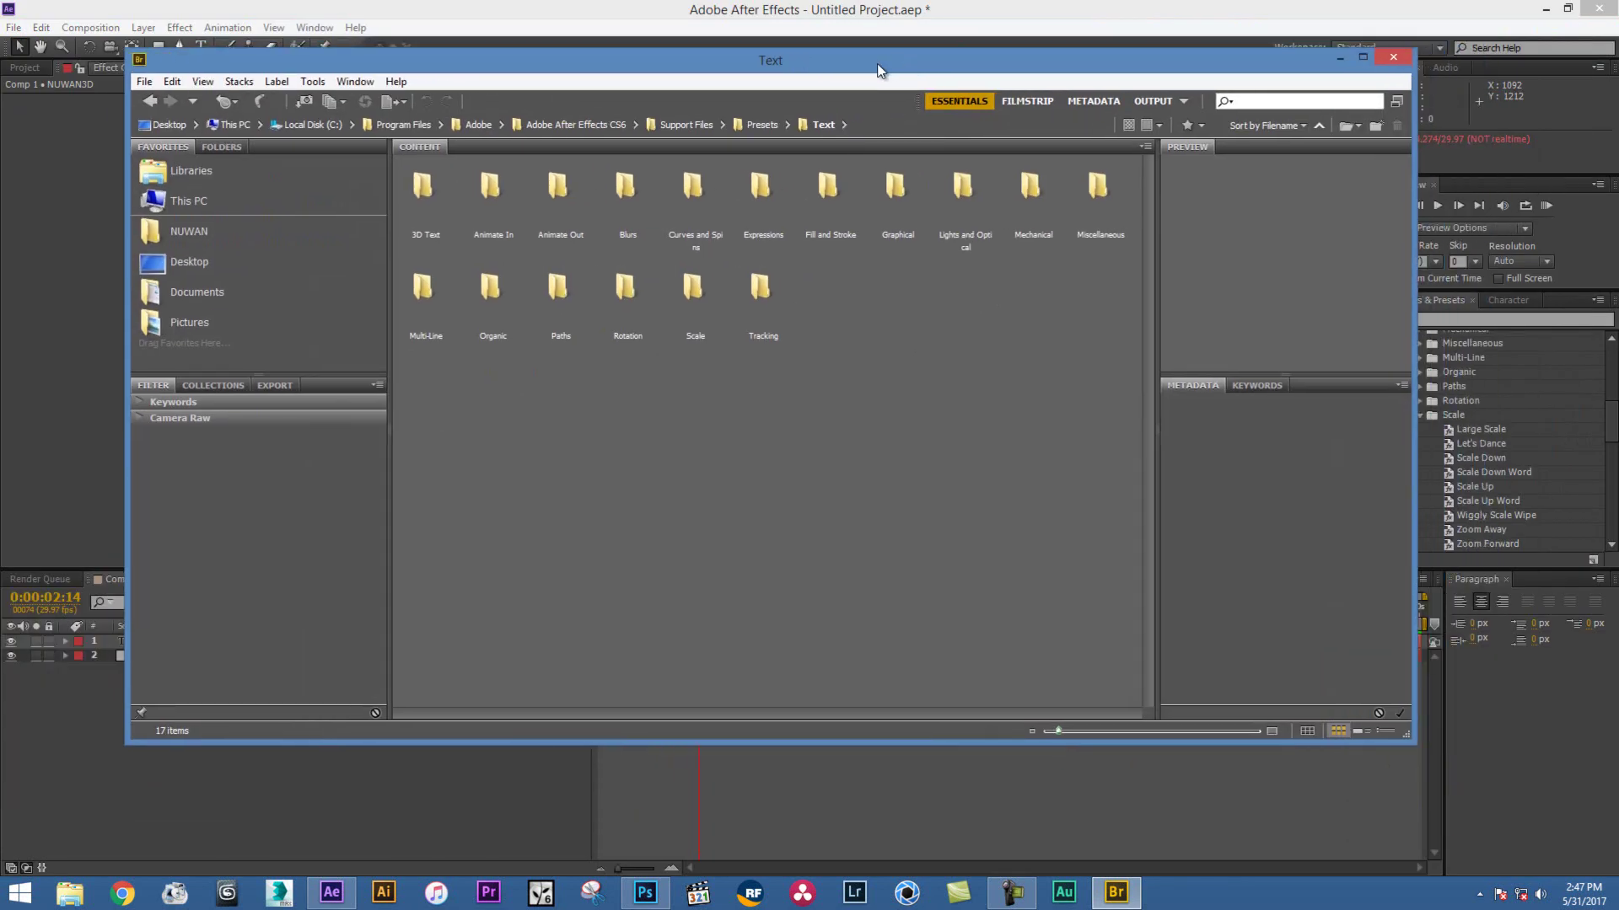
{"action": "double_click", "coordinate": [759, 190]}
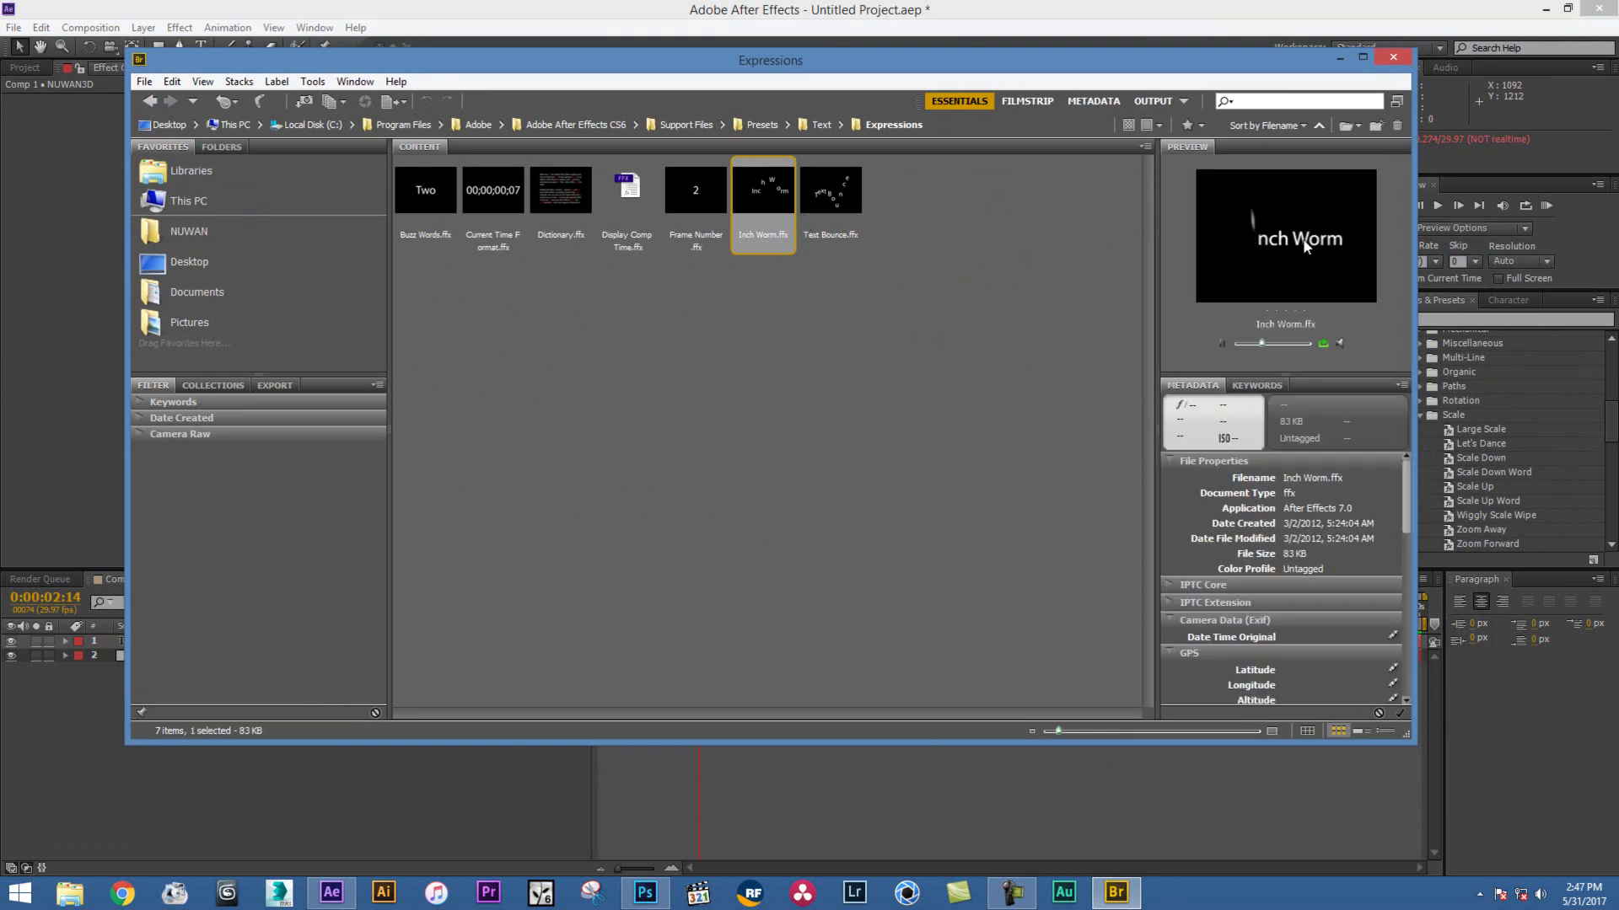
{"action": "left_click", "coordinate": [517, 197]}
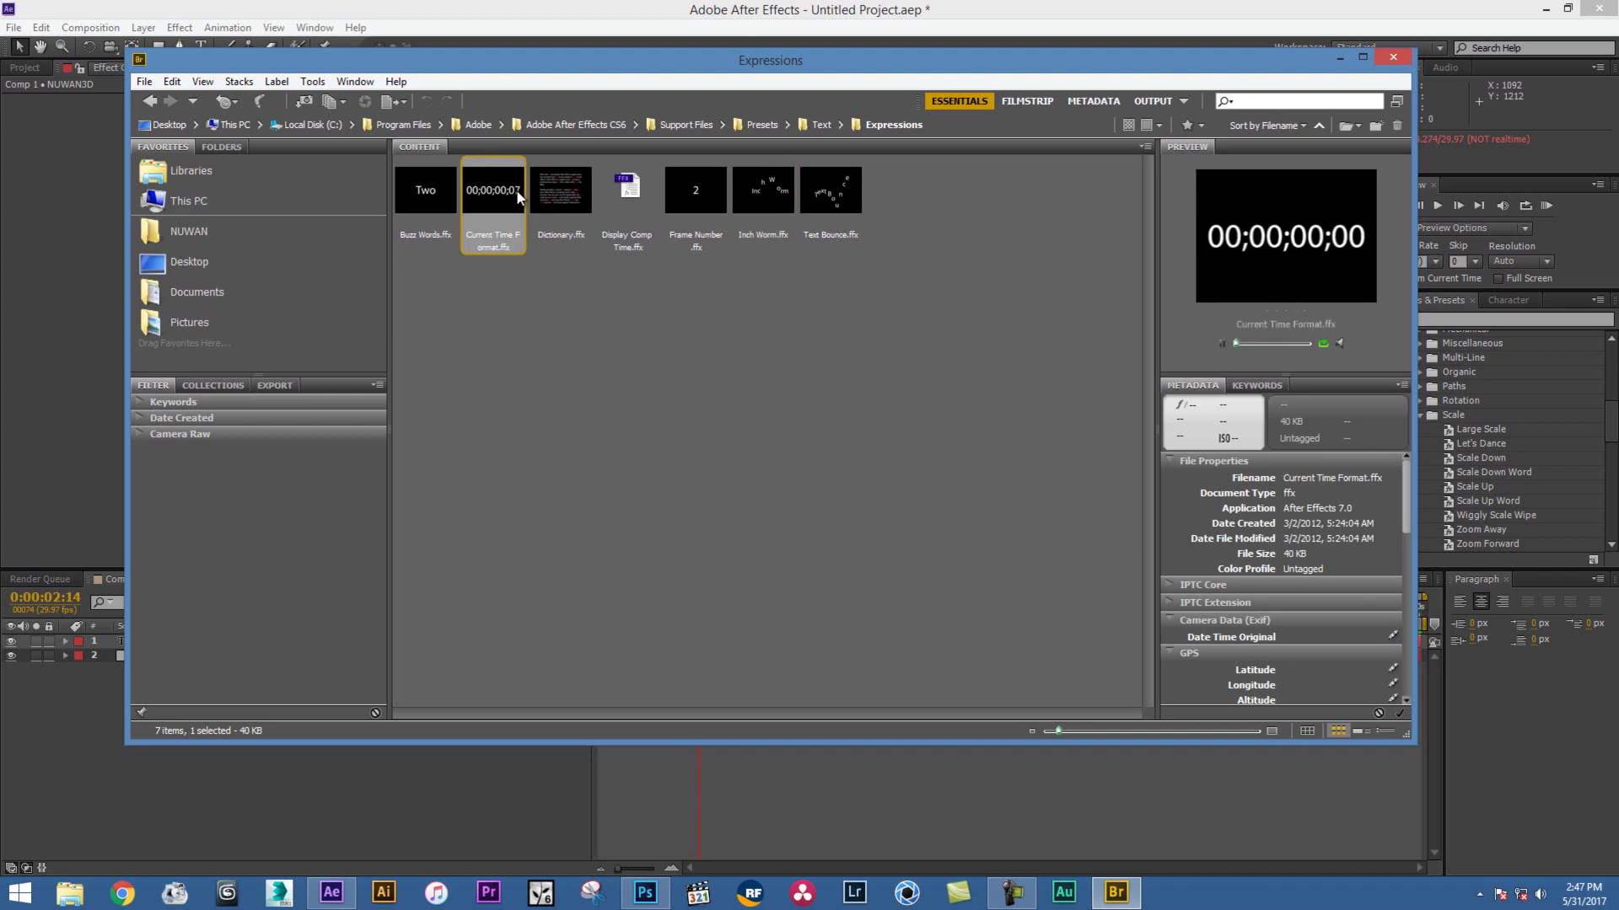
{"action": "left_click", "coordinate": [845, 196]}
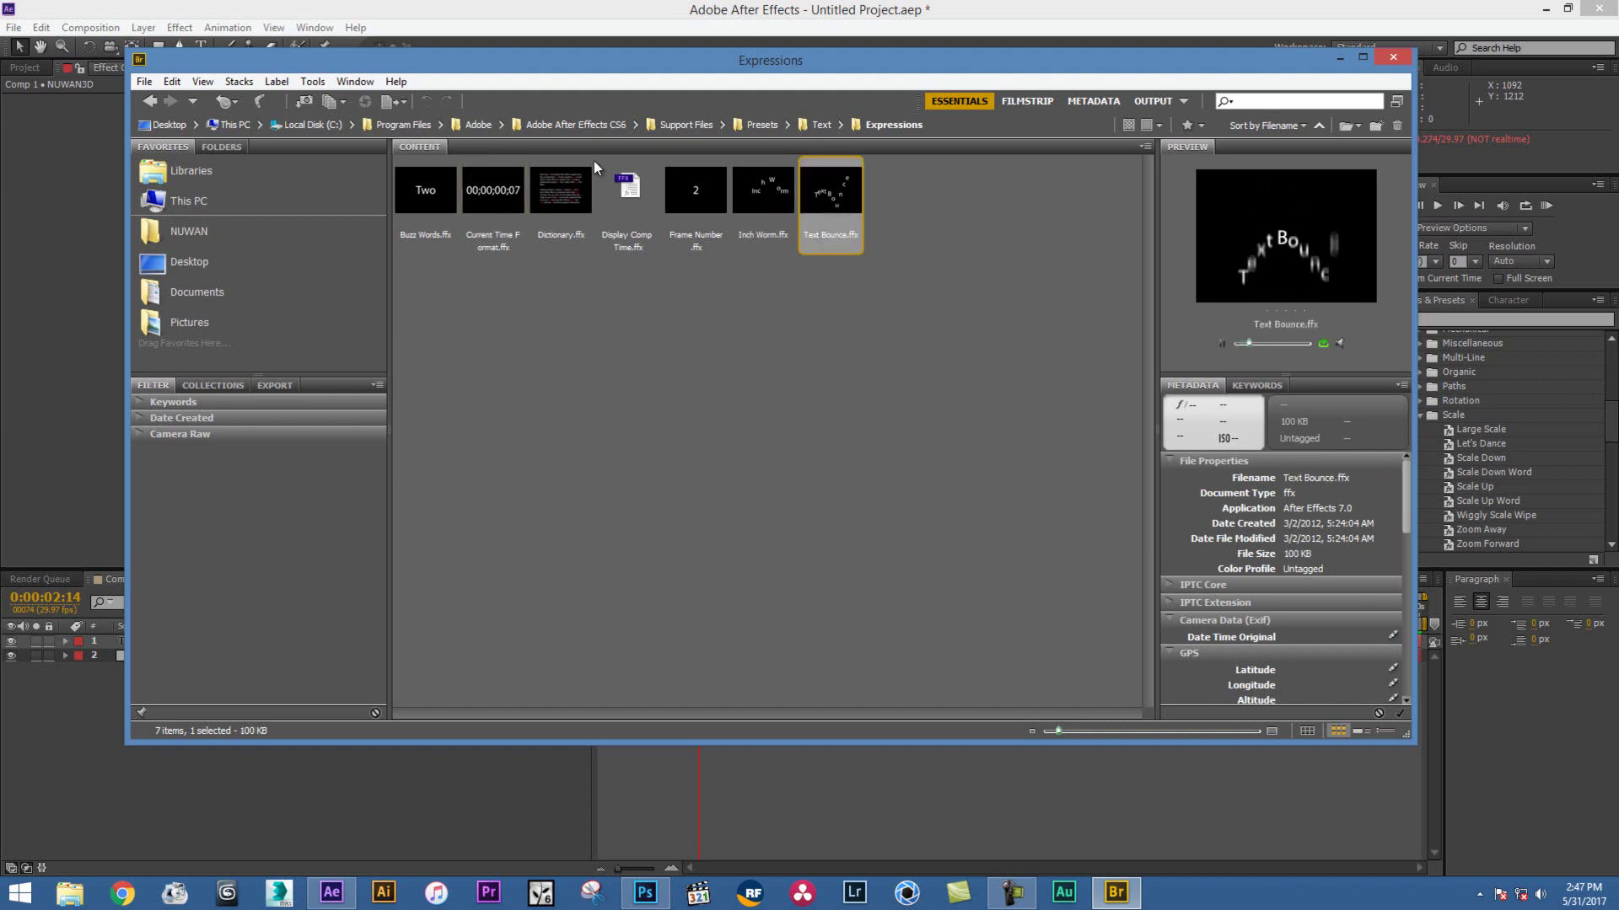
{"action": "left_click", "coordinate": [821, 125]}
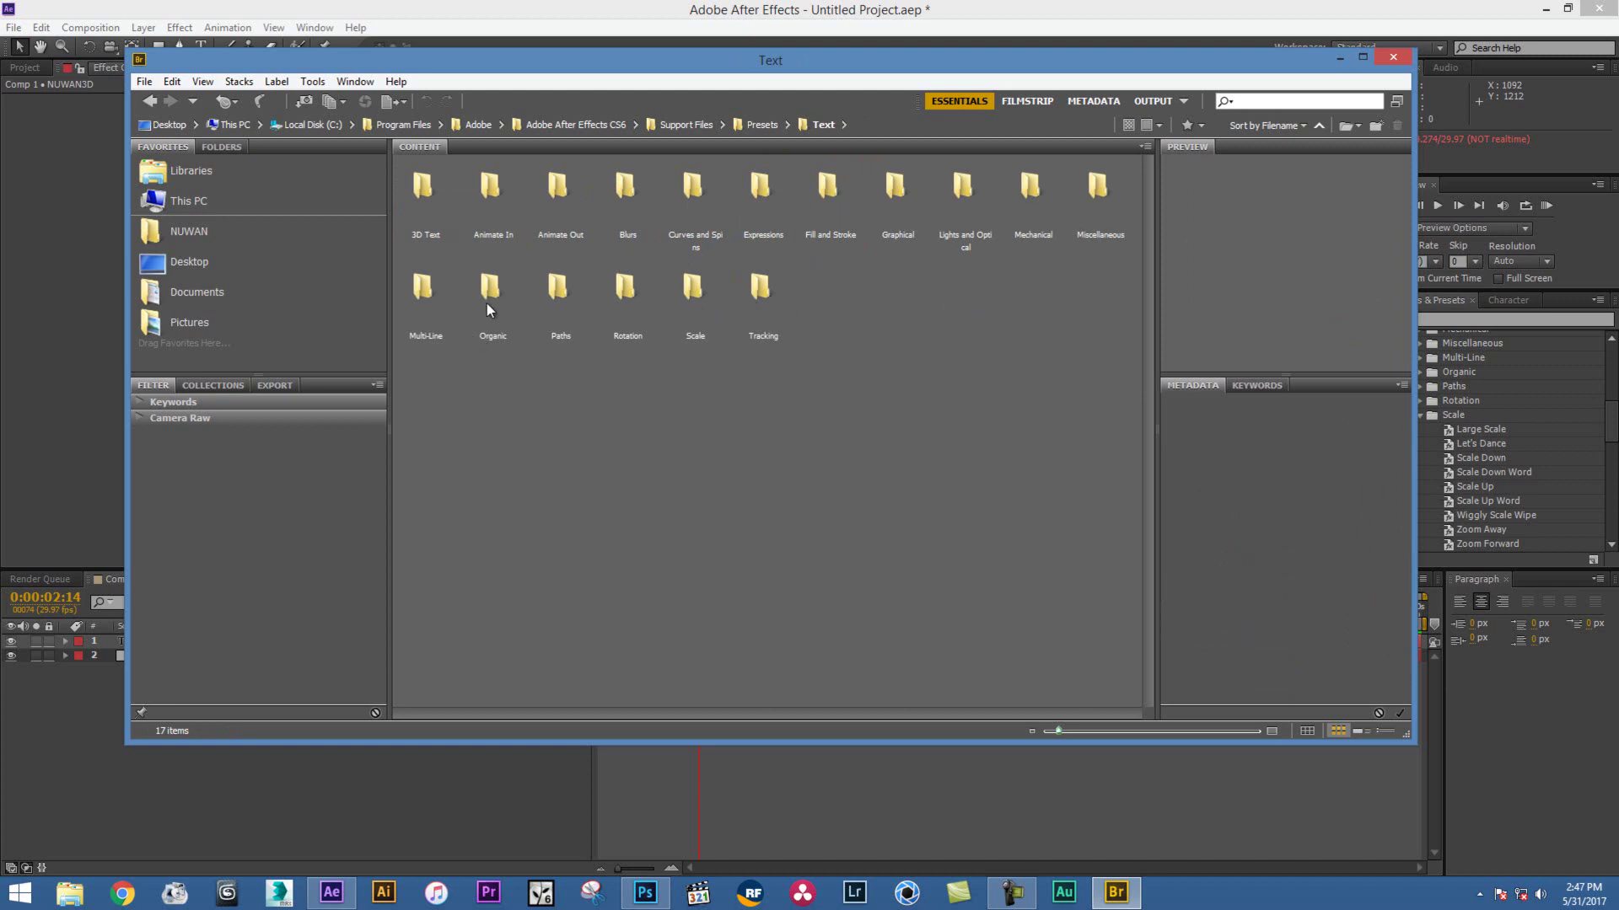
Preview the Multi-Line presets Alphabet Soup, Frontside - Backside, Production and Data Packet, then minimize Bridge
{"action": "double_click", "coordinate": [428, 297]}
{"action": "left_click", "coordinate": [439, 208]}
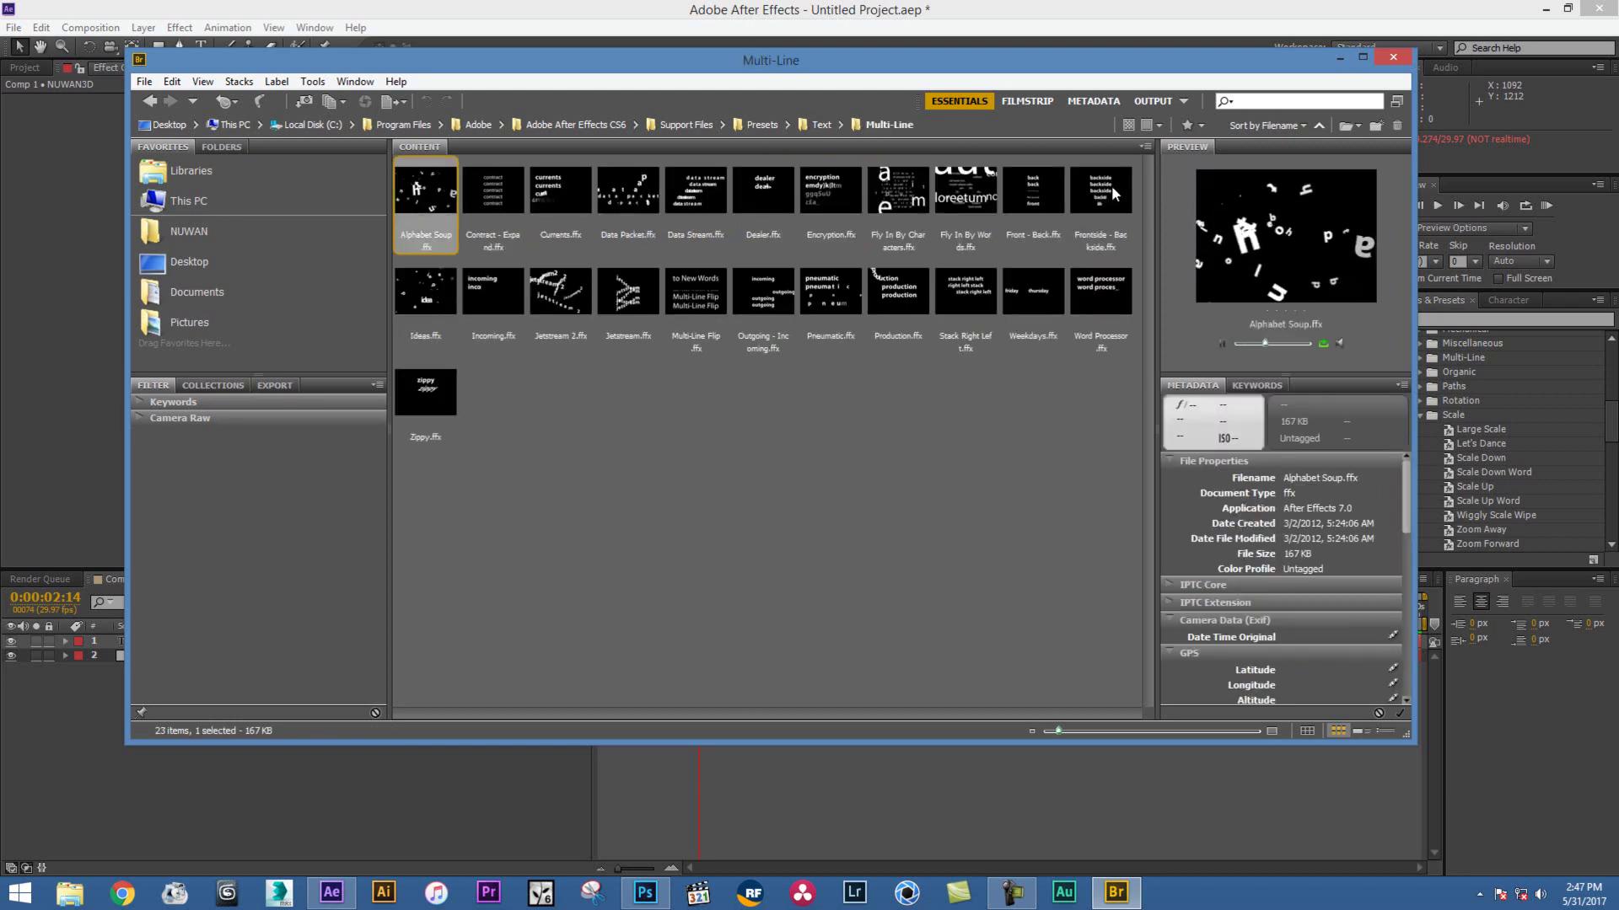
{"action": "left_click", "coordinate": [1102, 224]}
{"action": "left_click", "coordinate": [898, 291]}
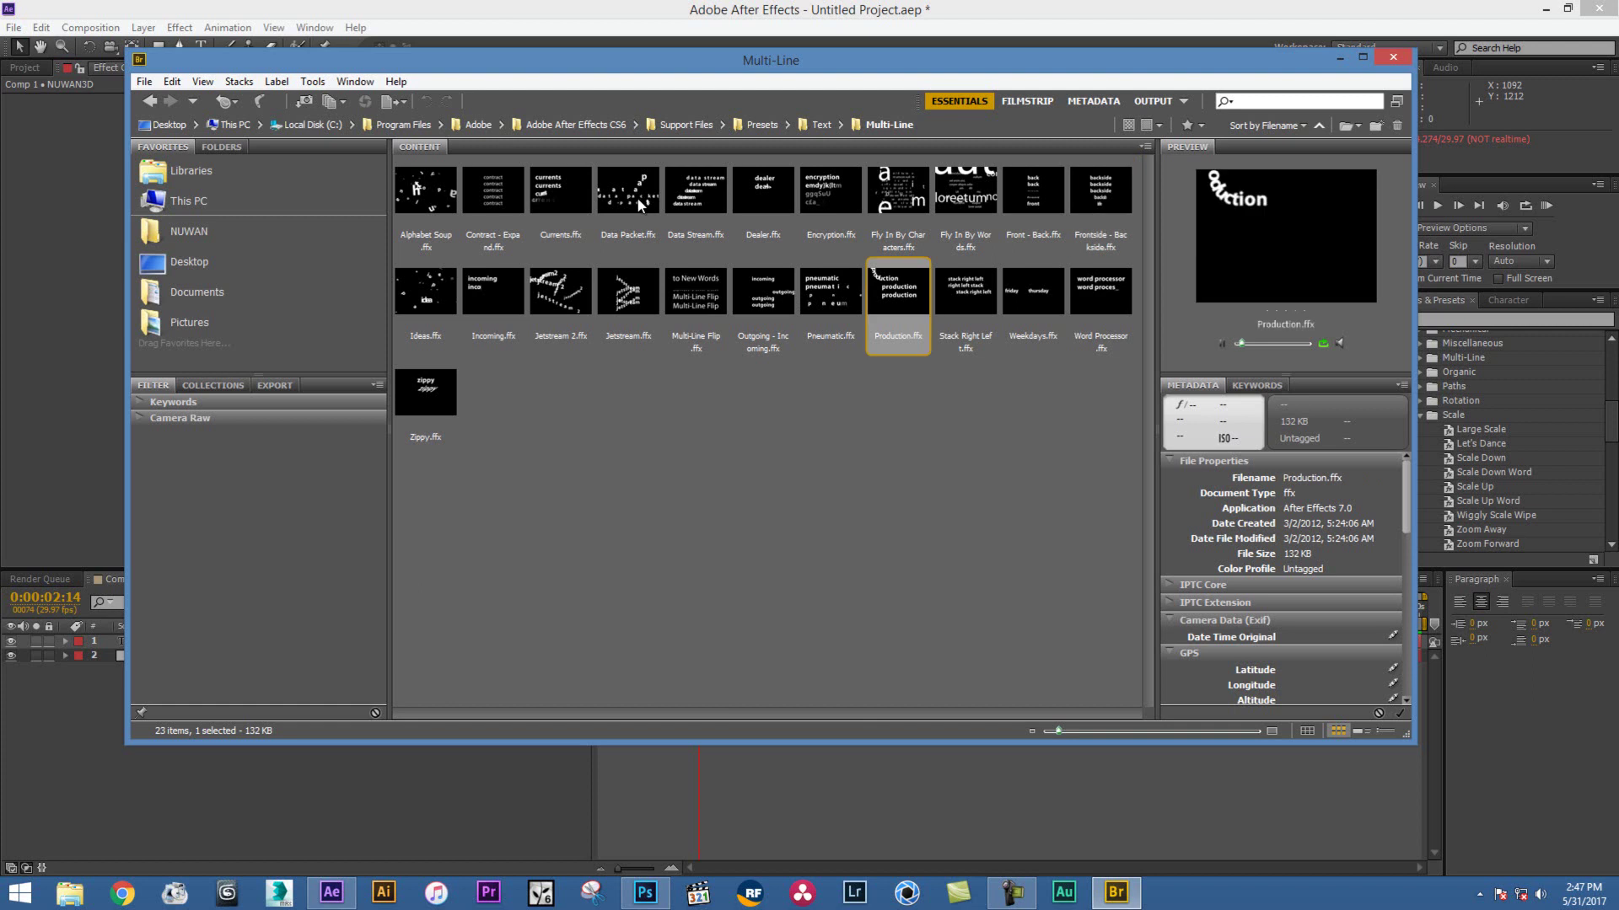
{"action": "left_click", "coordinate": [639, 193]}
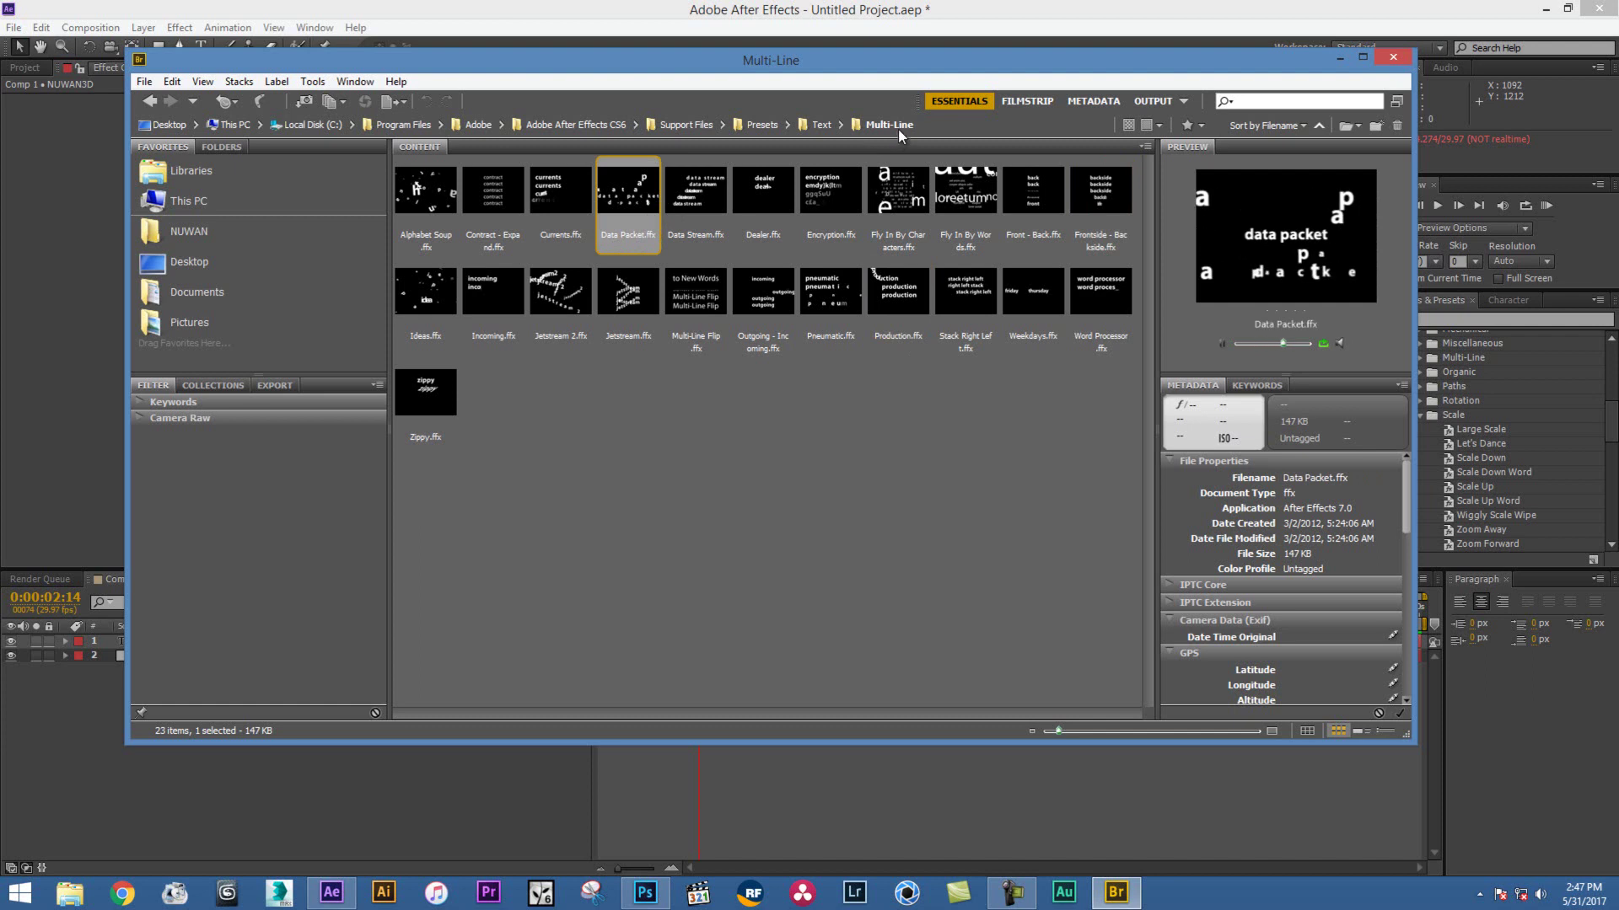
{"action": "left_click", "coordinate": [1339, 59]}
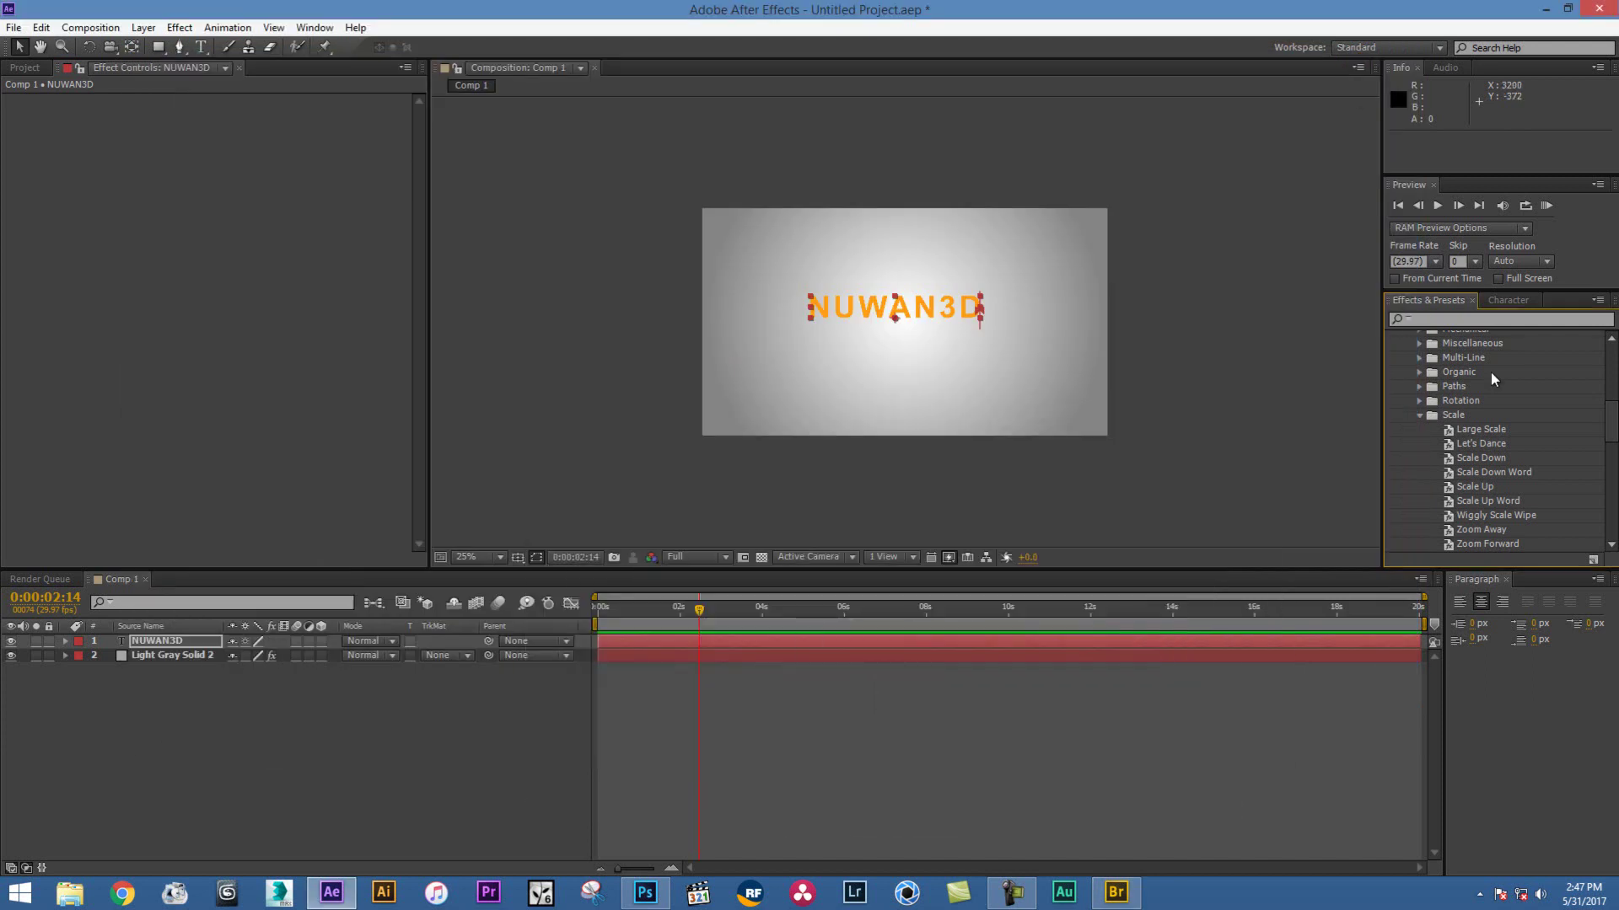
Apply the Multi-Line Data Packet preset to the NUWAN3D text layer
{"action": "left_click", "coordinate": [1421, 357]}
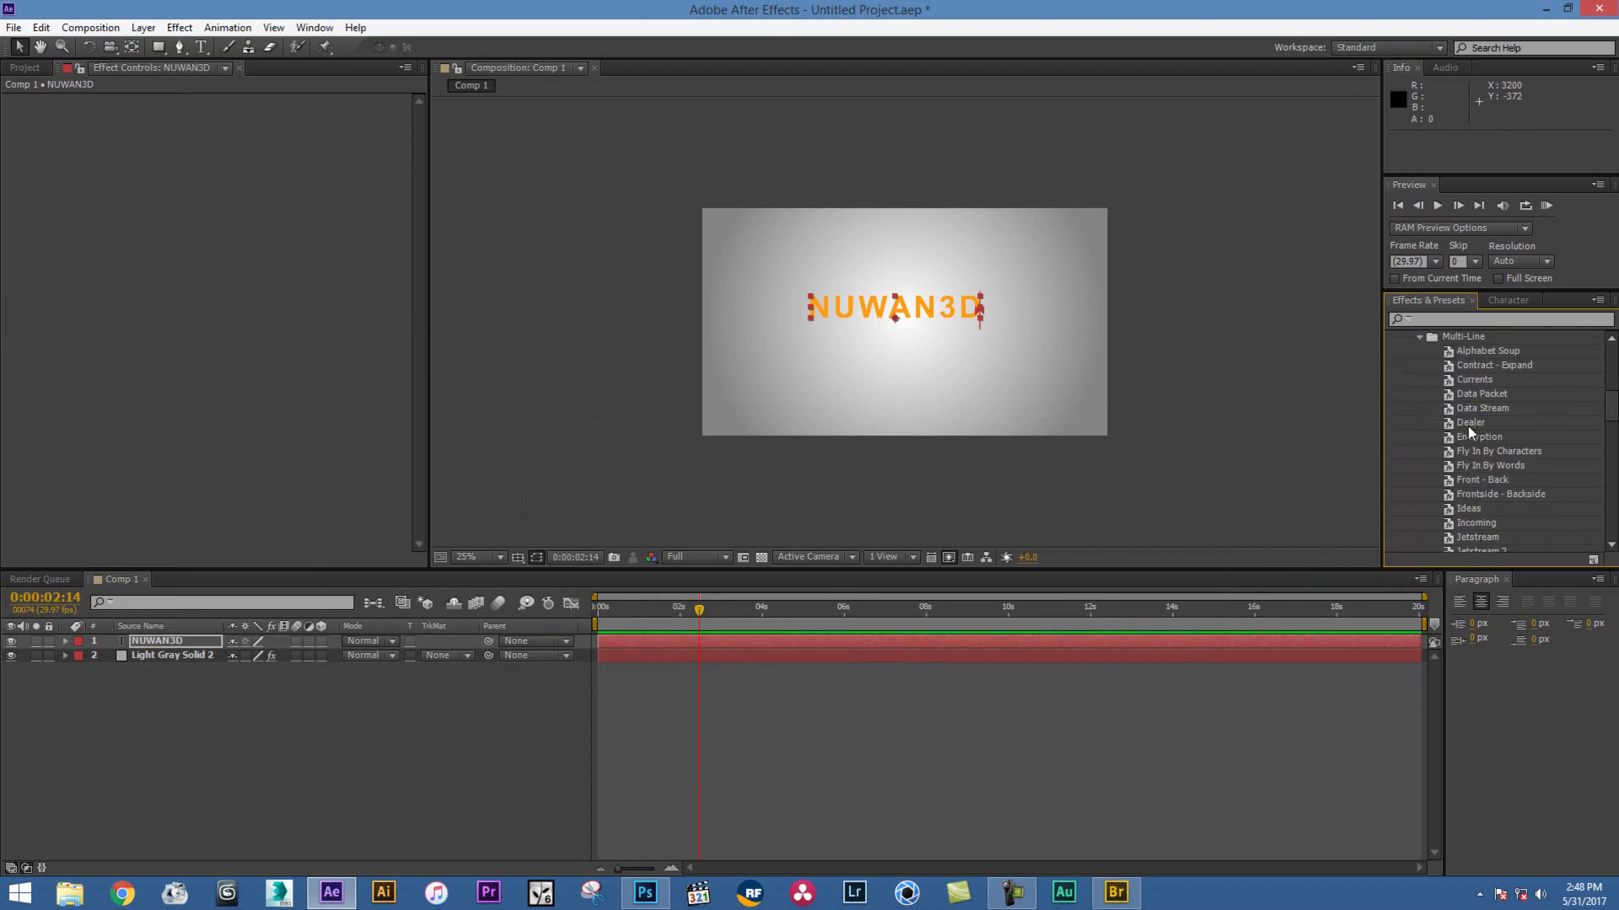
{"action": "left_click", "coordinate": [1479, 395]}
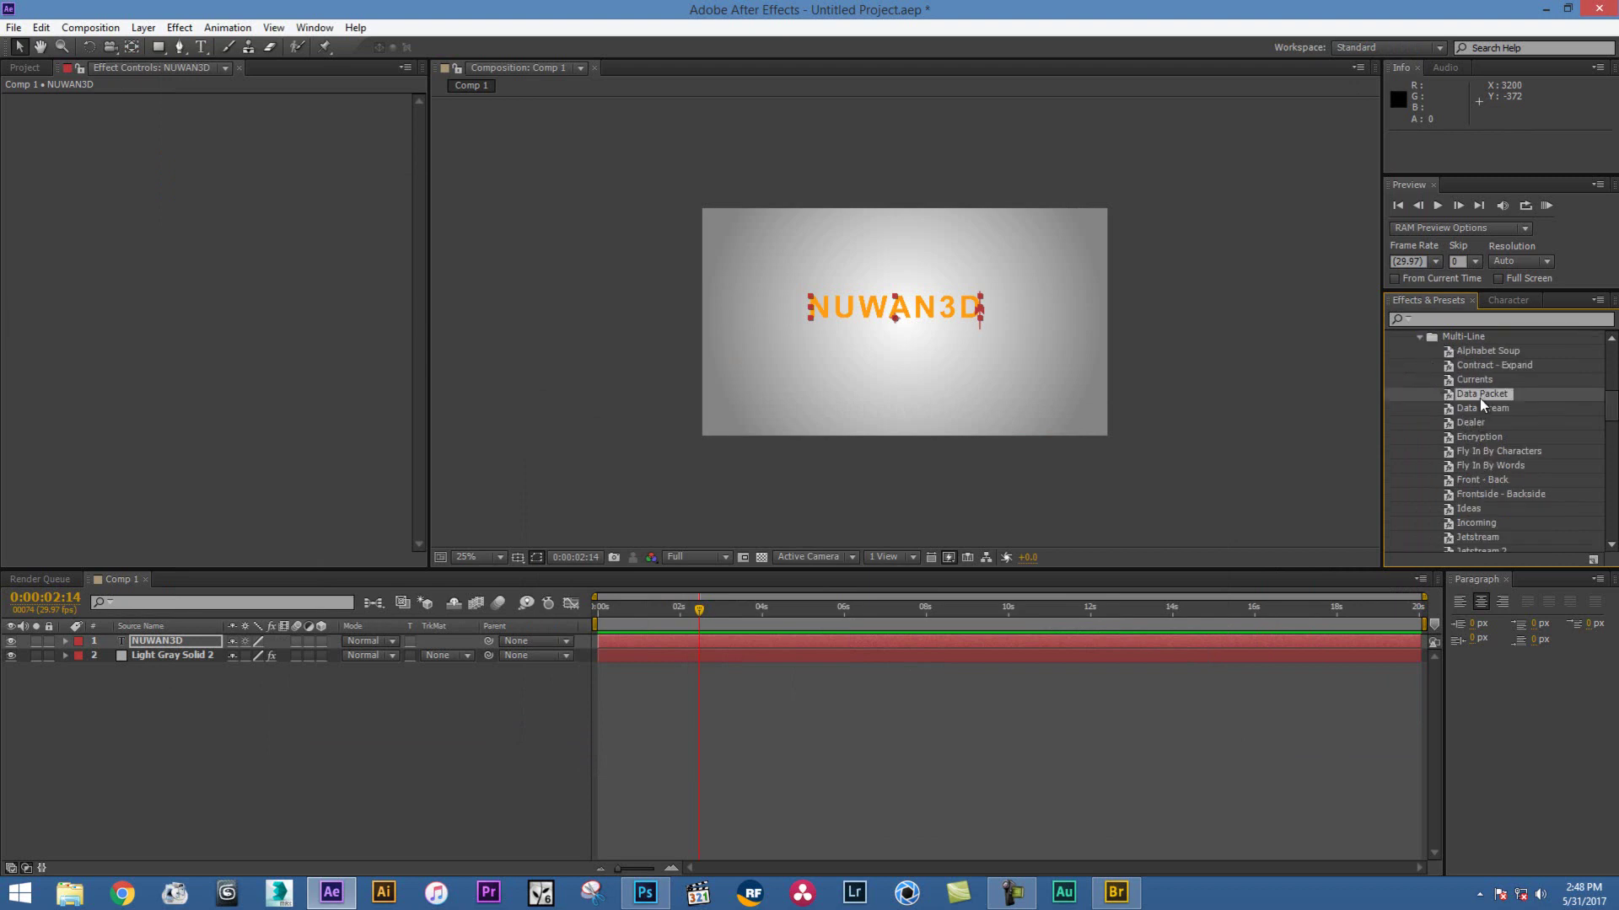
{"action": "left_click", "coordinate": [1115, 892]}
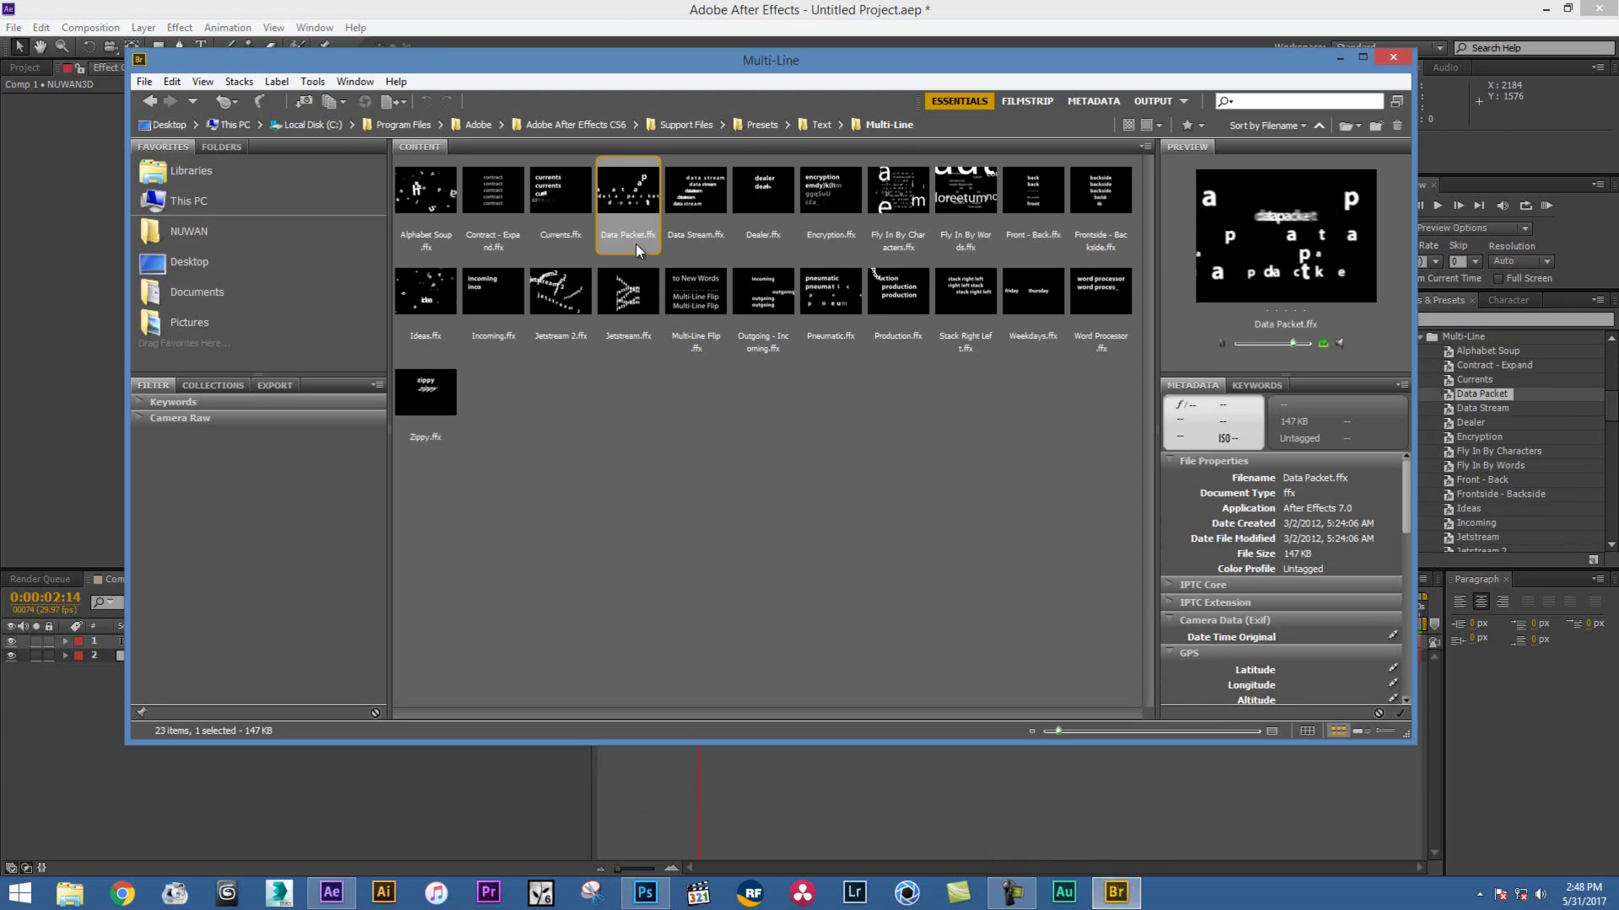
{"action": "left_click", "coordinate": [1340, 57]}
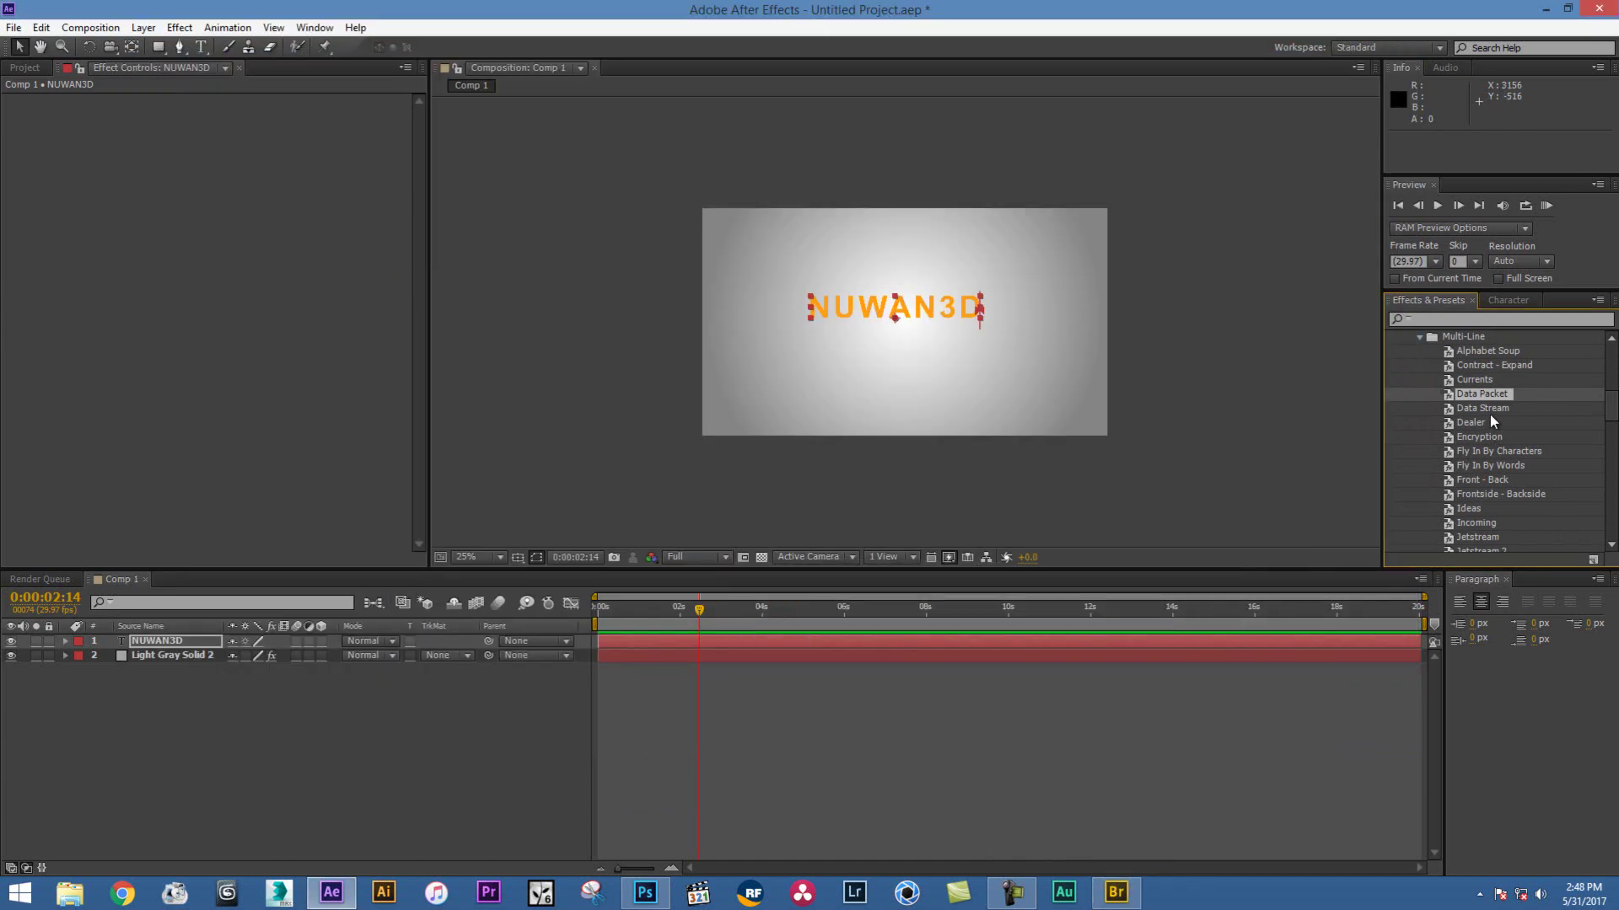
{"action": "left_click_drag", "start_coordinate": [1495, 400], "coordinate": [935, 310]}
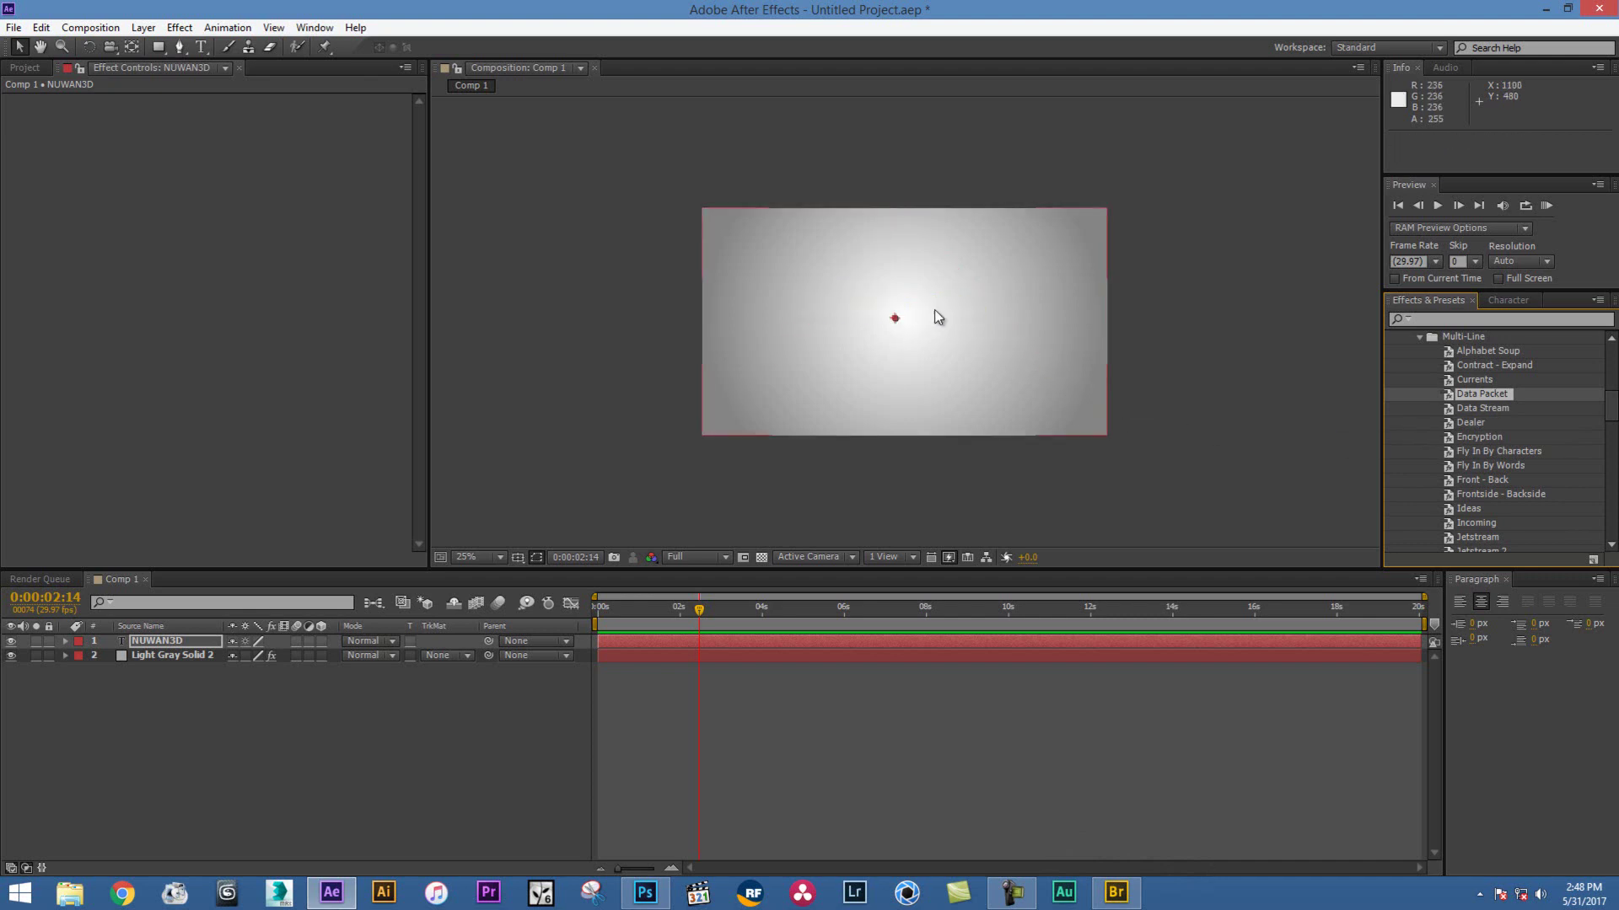
Play and stop the Data Packet preview twice, then zoom the composition view back out
{"action": "left_click", "coordinate": [1436, 208]}
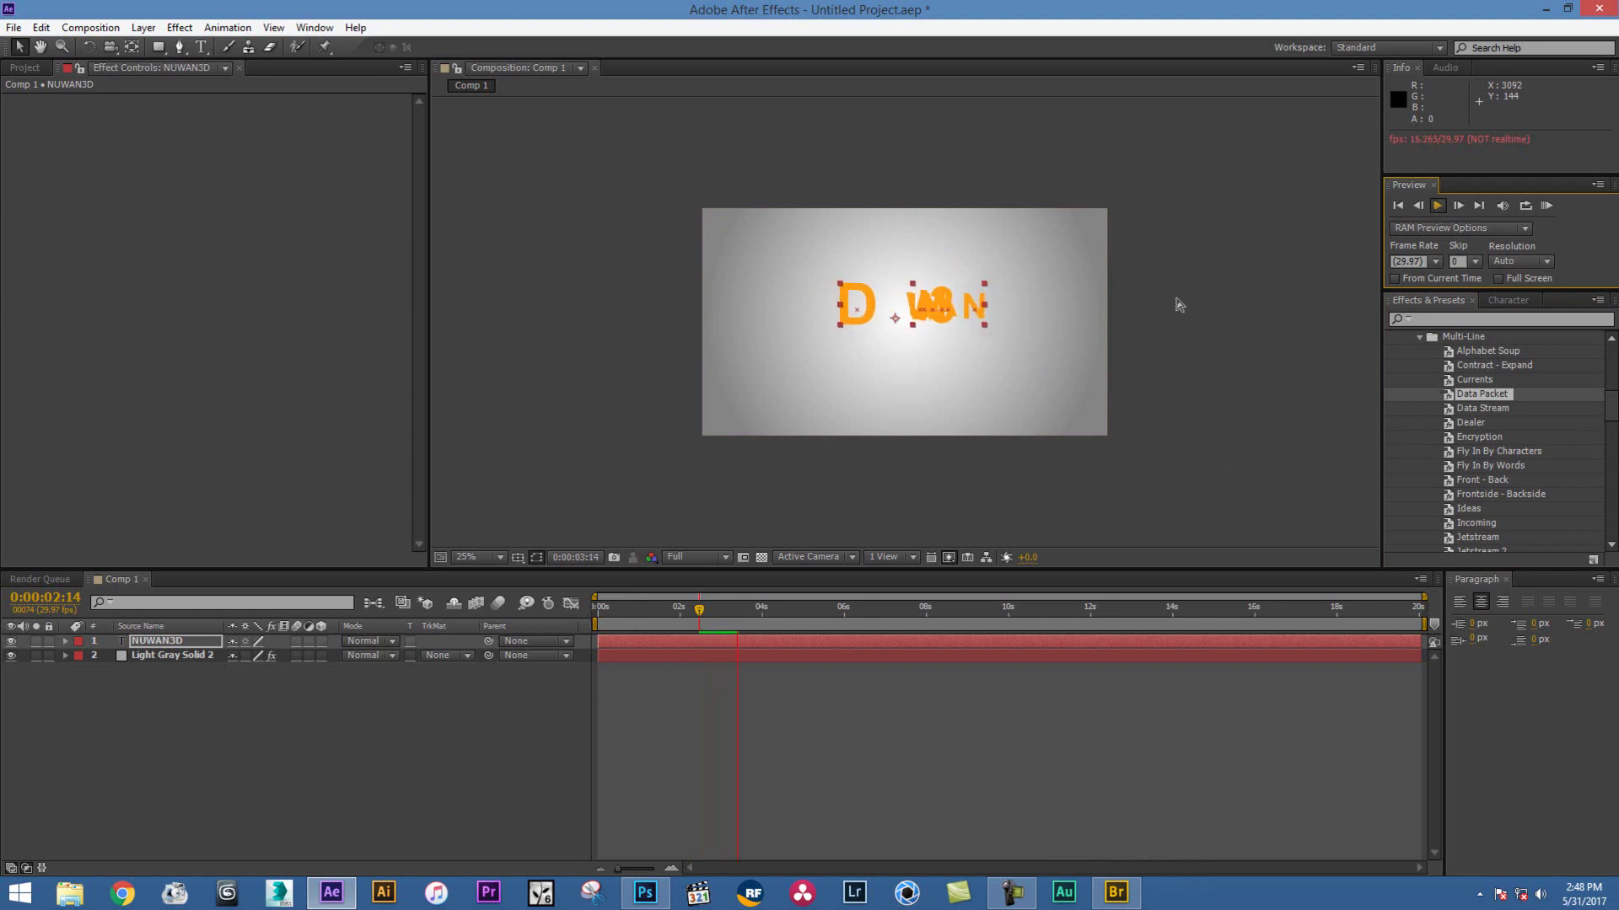
{"action": "key", "text": "period"}
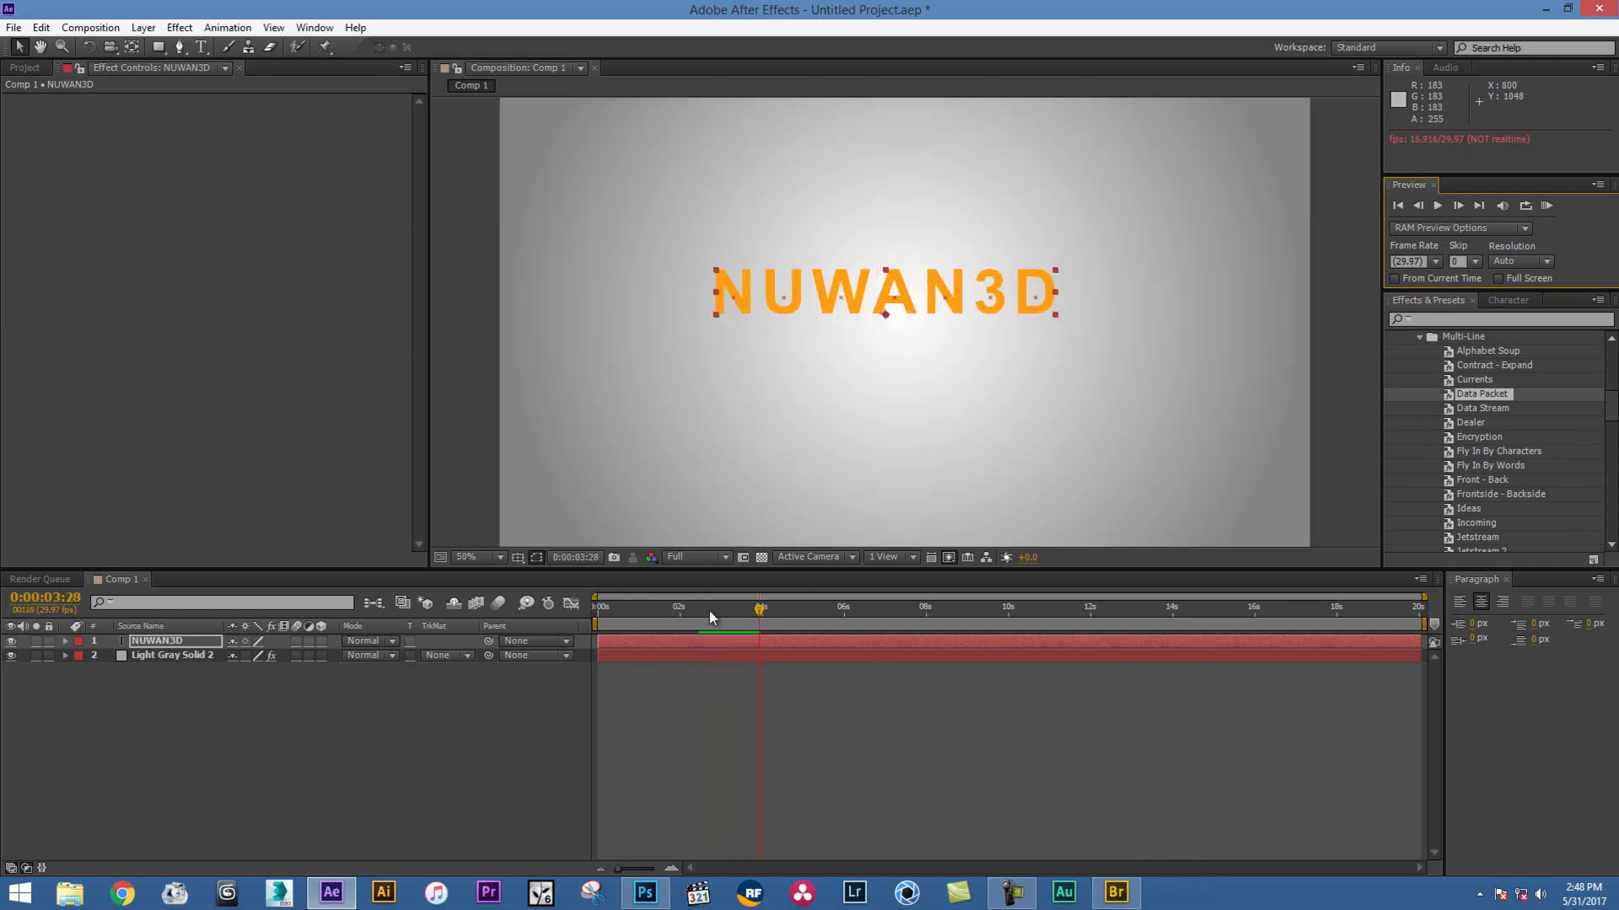
{"action": "left_click", "coordinate": [1437, 207]}
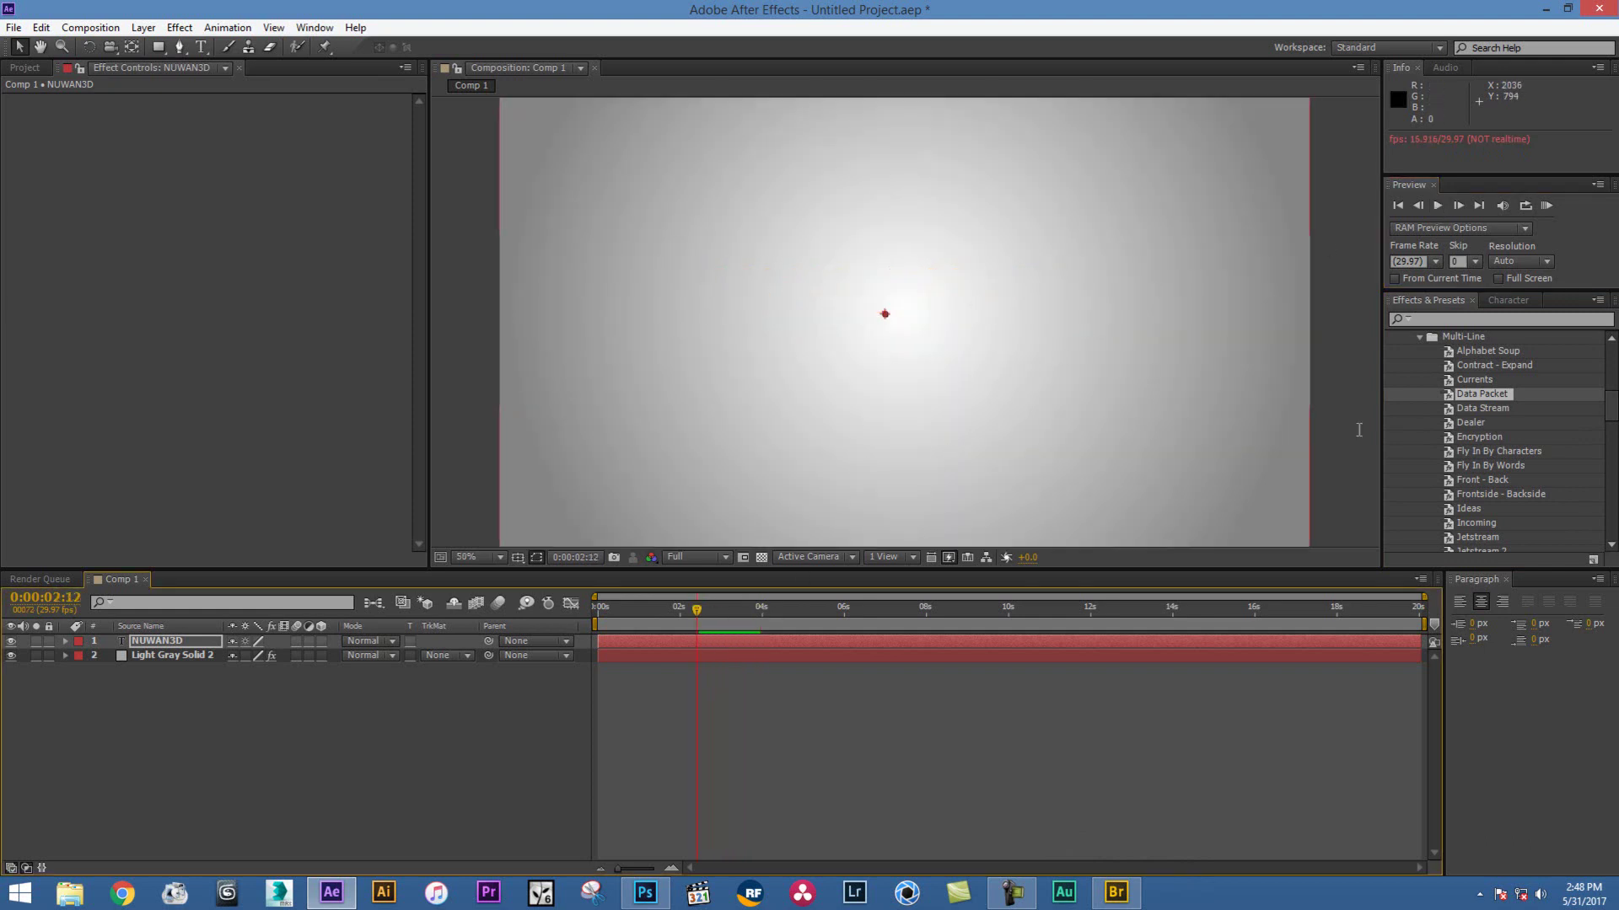
{"action": "left_click", "coordinate": [1438, 207]}
{"action": "key", "text": "comma"}
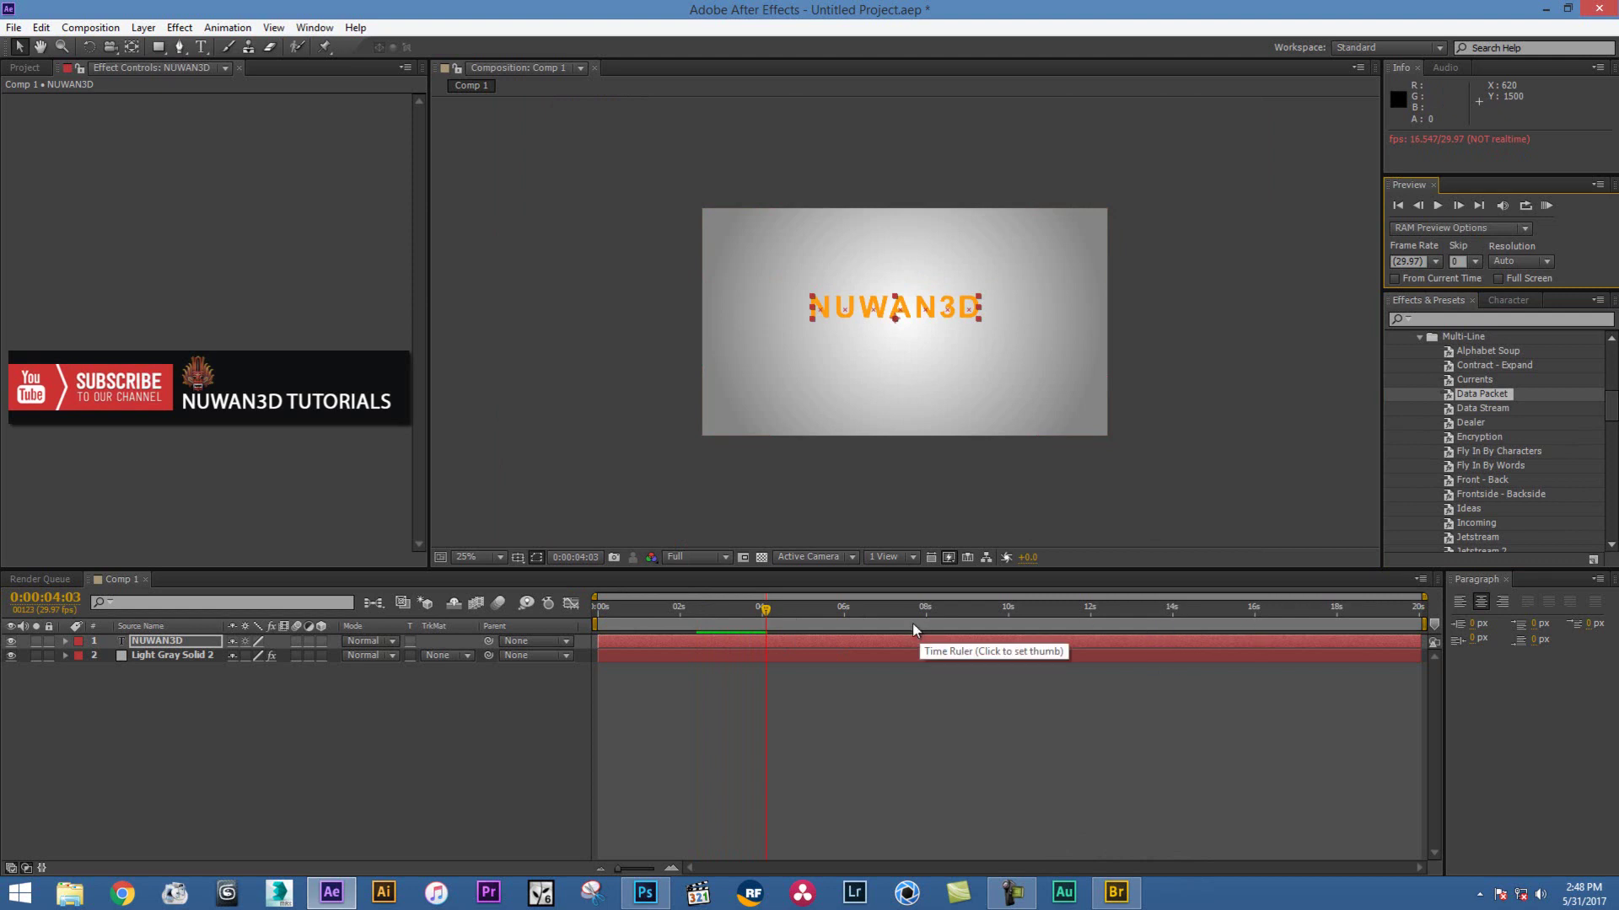
Trim the Comp 1 work area to run from about 0:00:01:18 to 0:00:05:20
{"action": "left_click_drag", "start_coordinate": [777, 607], "coordinate": [843, 622]}
{"action": "left_click", "coordinate": [649, 625]}
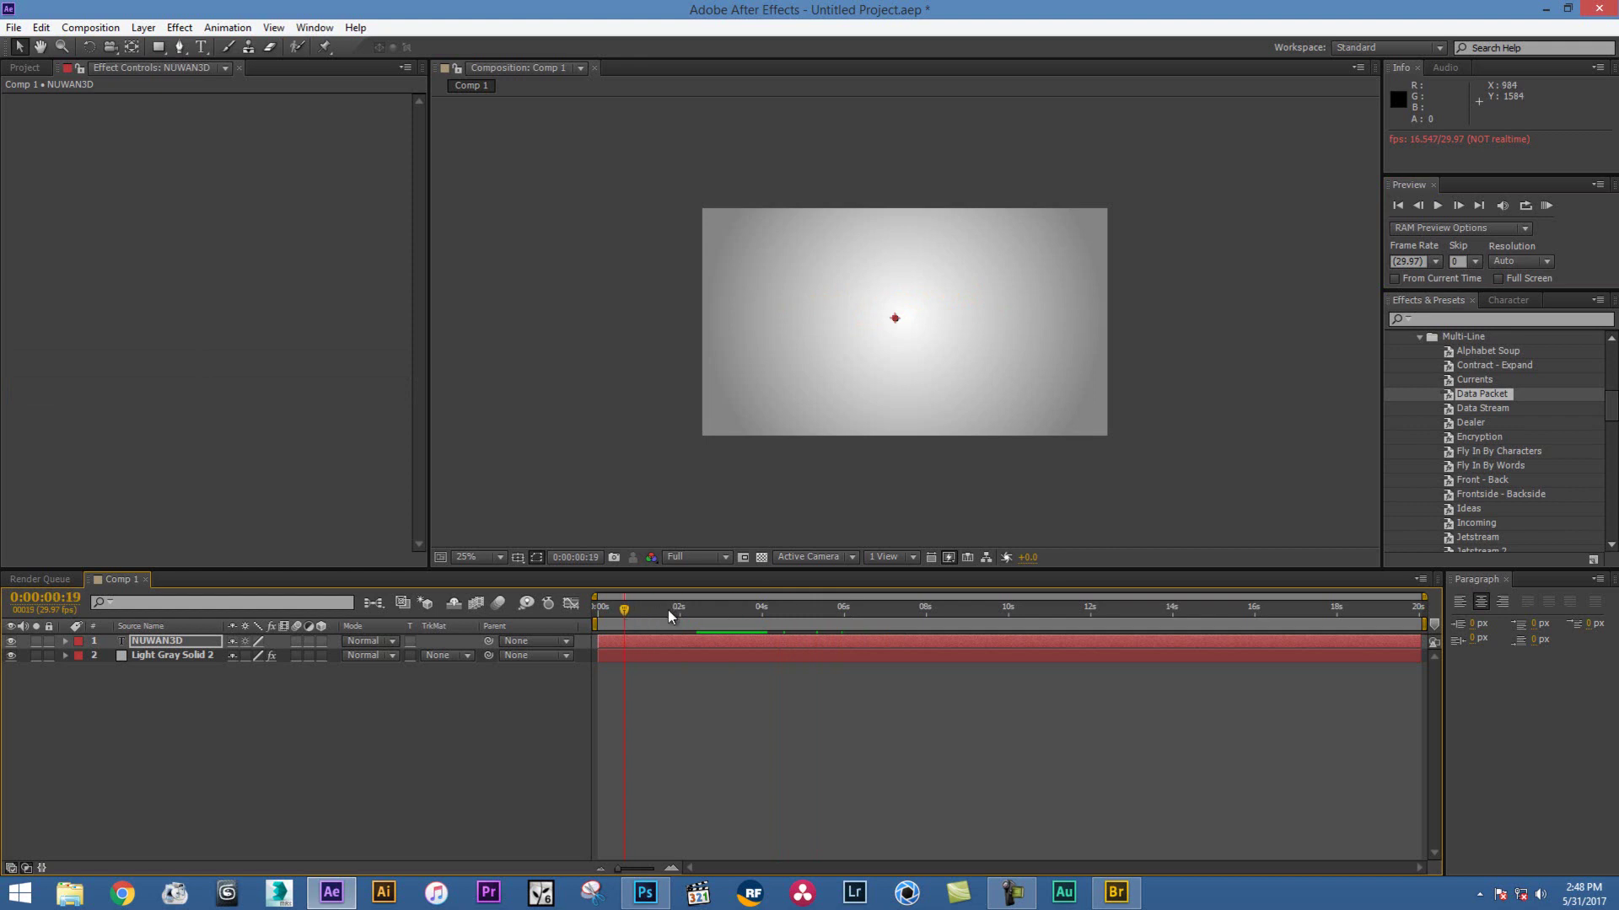
{"action": "left_click", "coordinate": [1438, 206]}
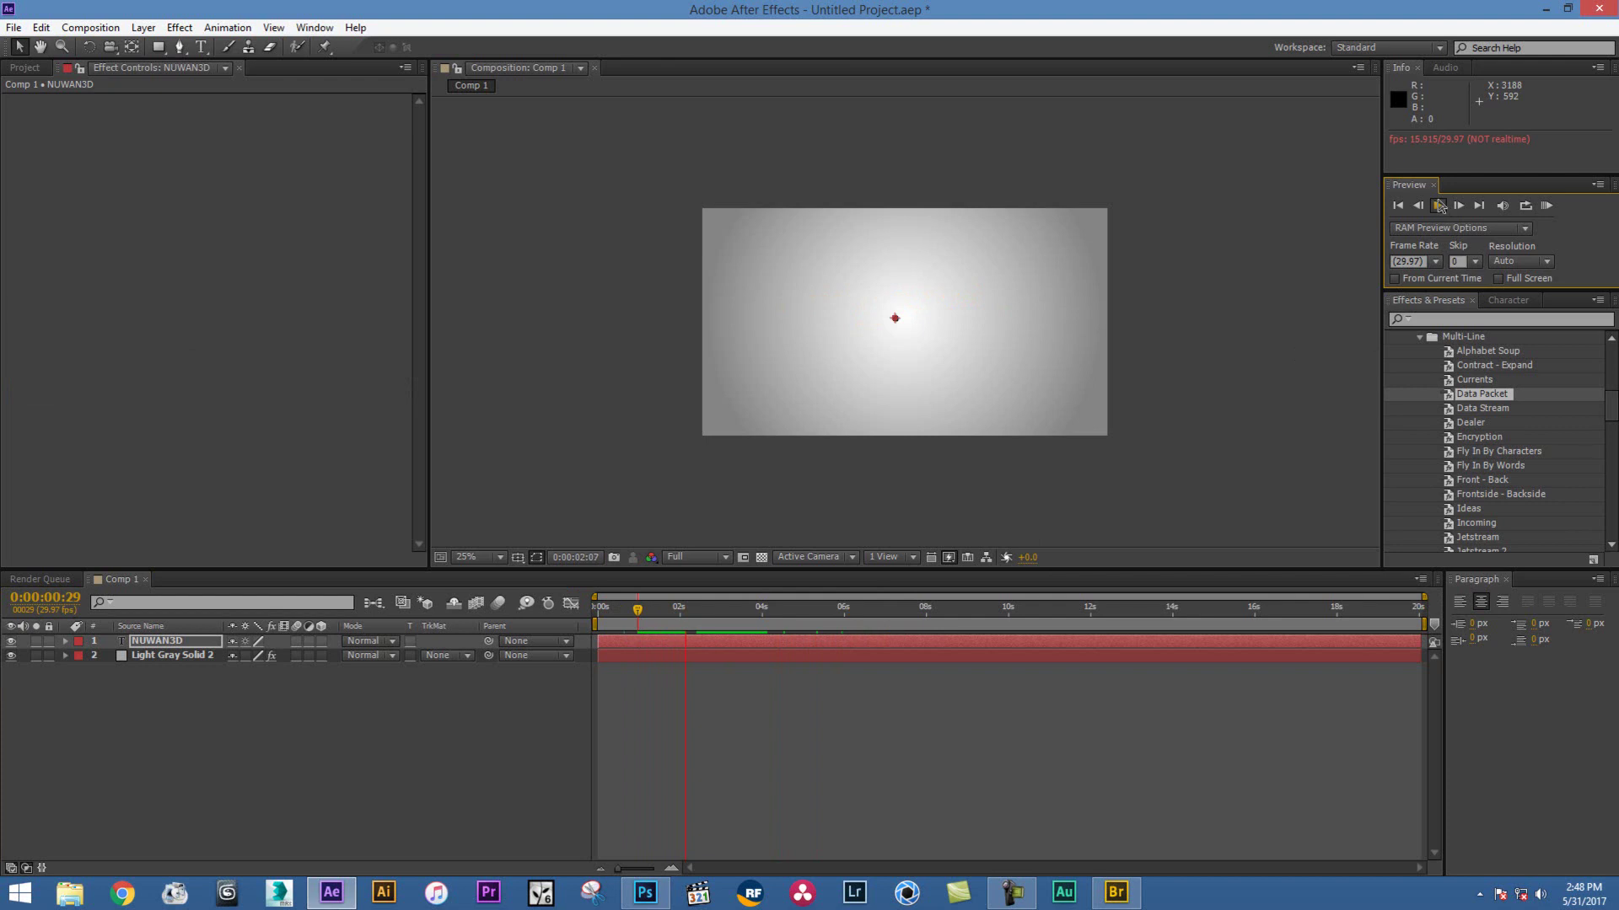
{"action": "left_click", "coordinate": [664, 613]}
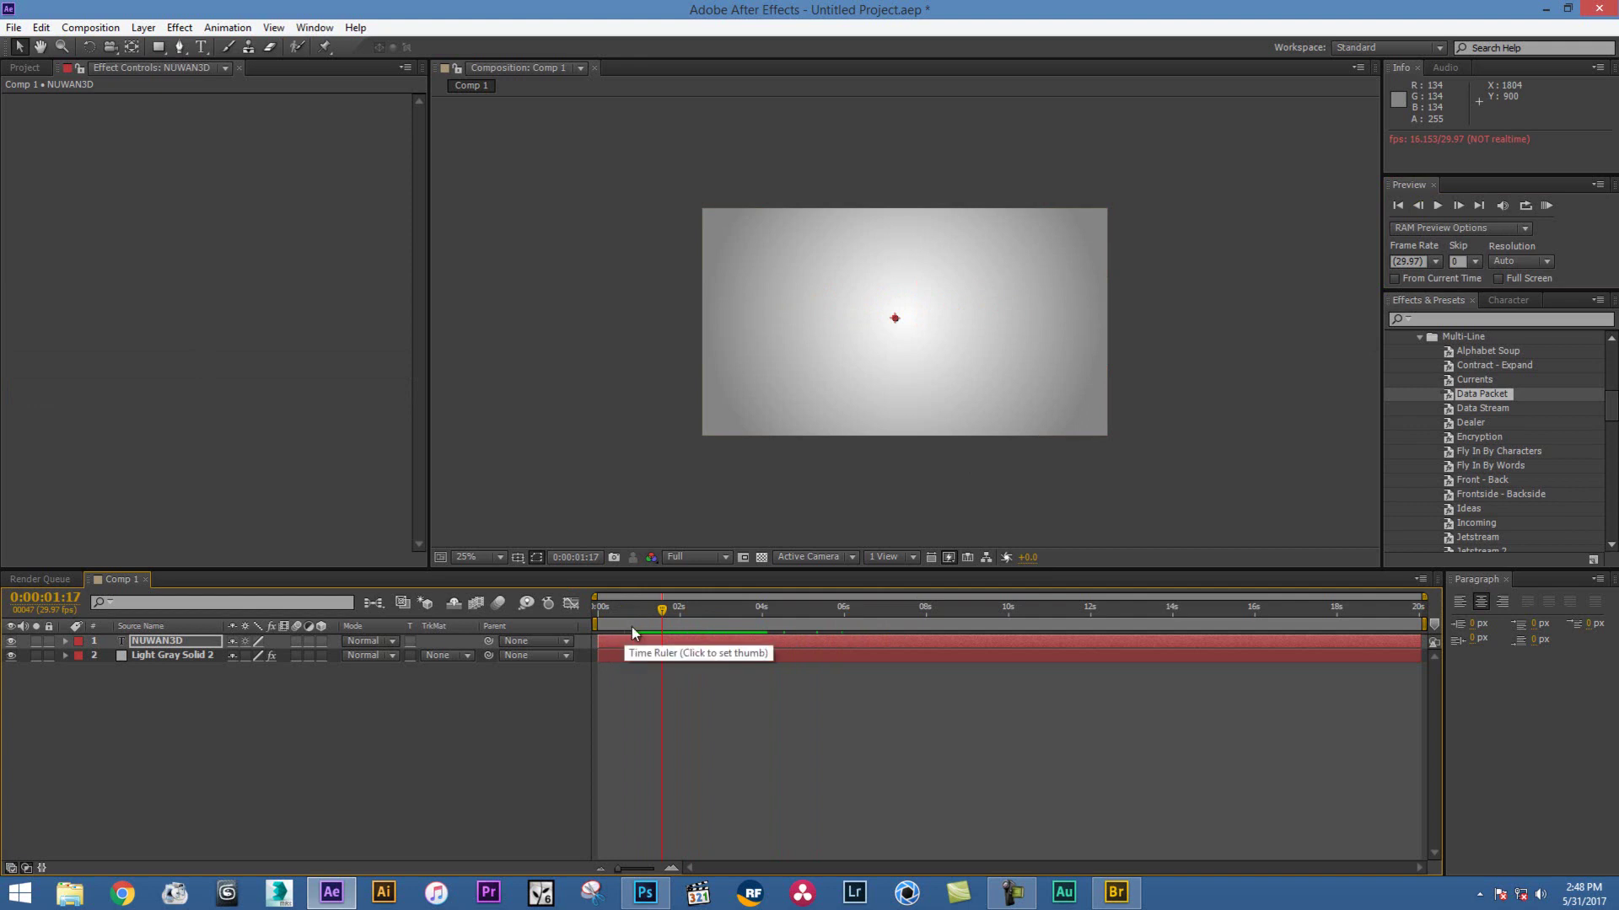
{"action": "left_click_drag", "start_coordinate": [596, 624], "coordinate": [660, 625]}
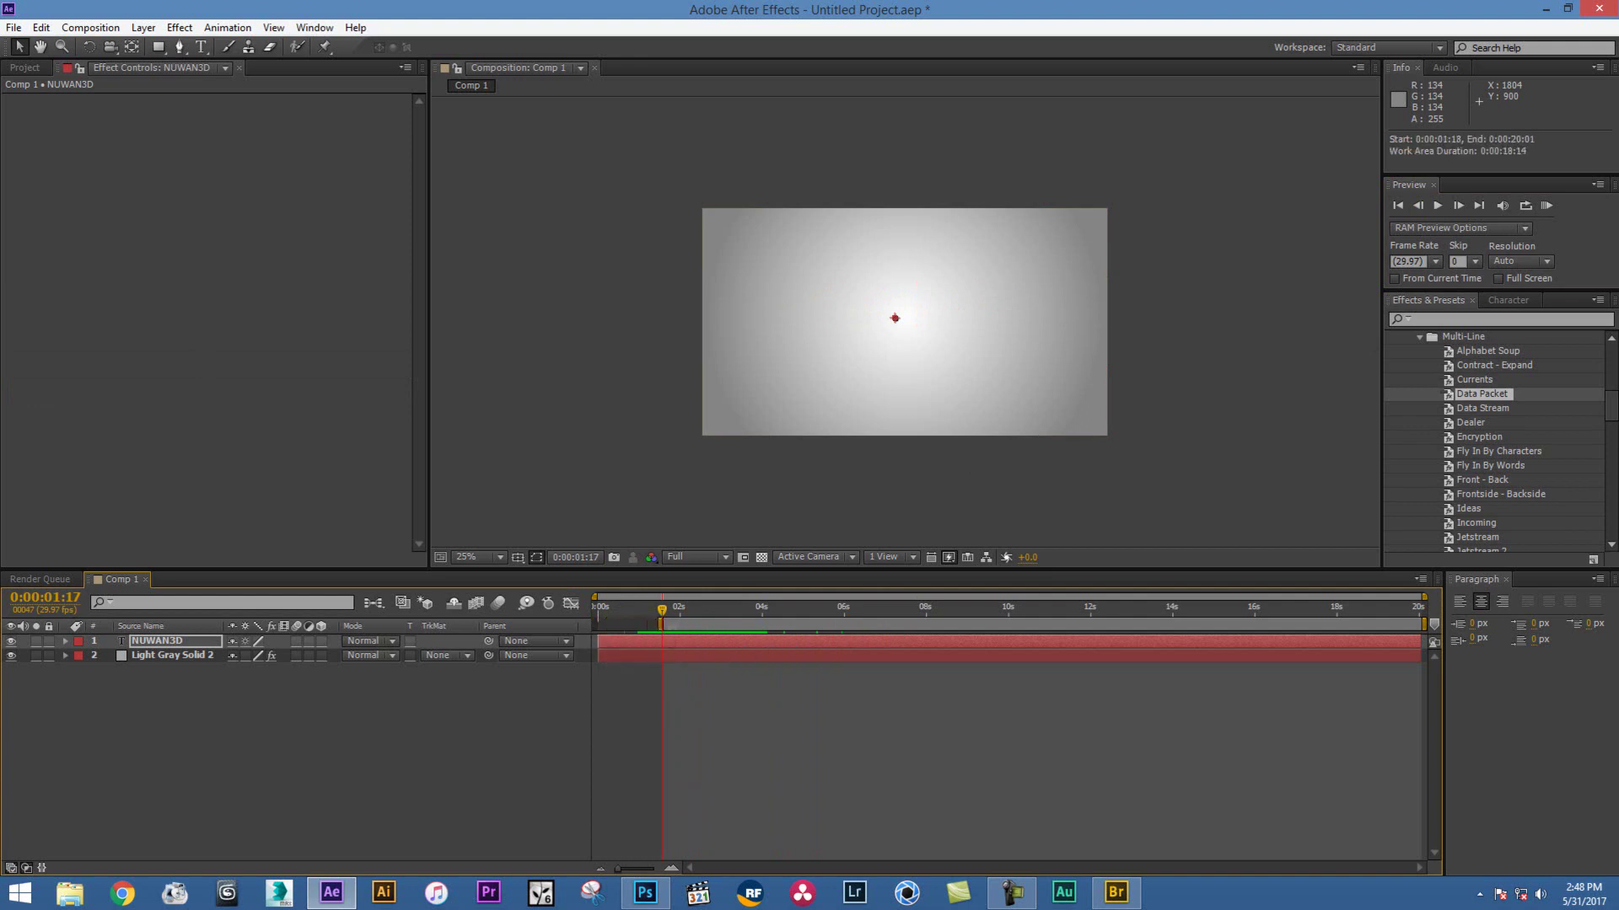
{"action": "left_click_drag", "start_coordinate": [759, 623], "coordinate": [836, 617]}
{"action": "left_click_drag", "start_coordinate": [1426, 623], "coordinate": [836, 622]}
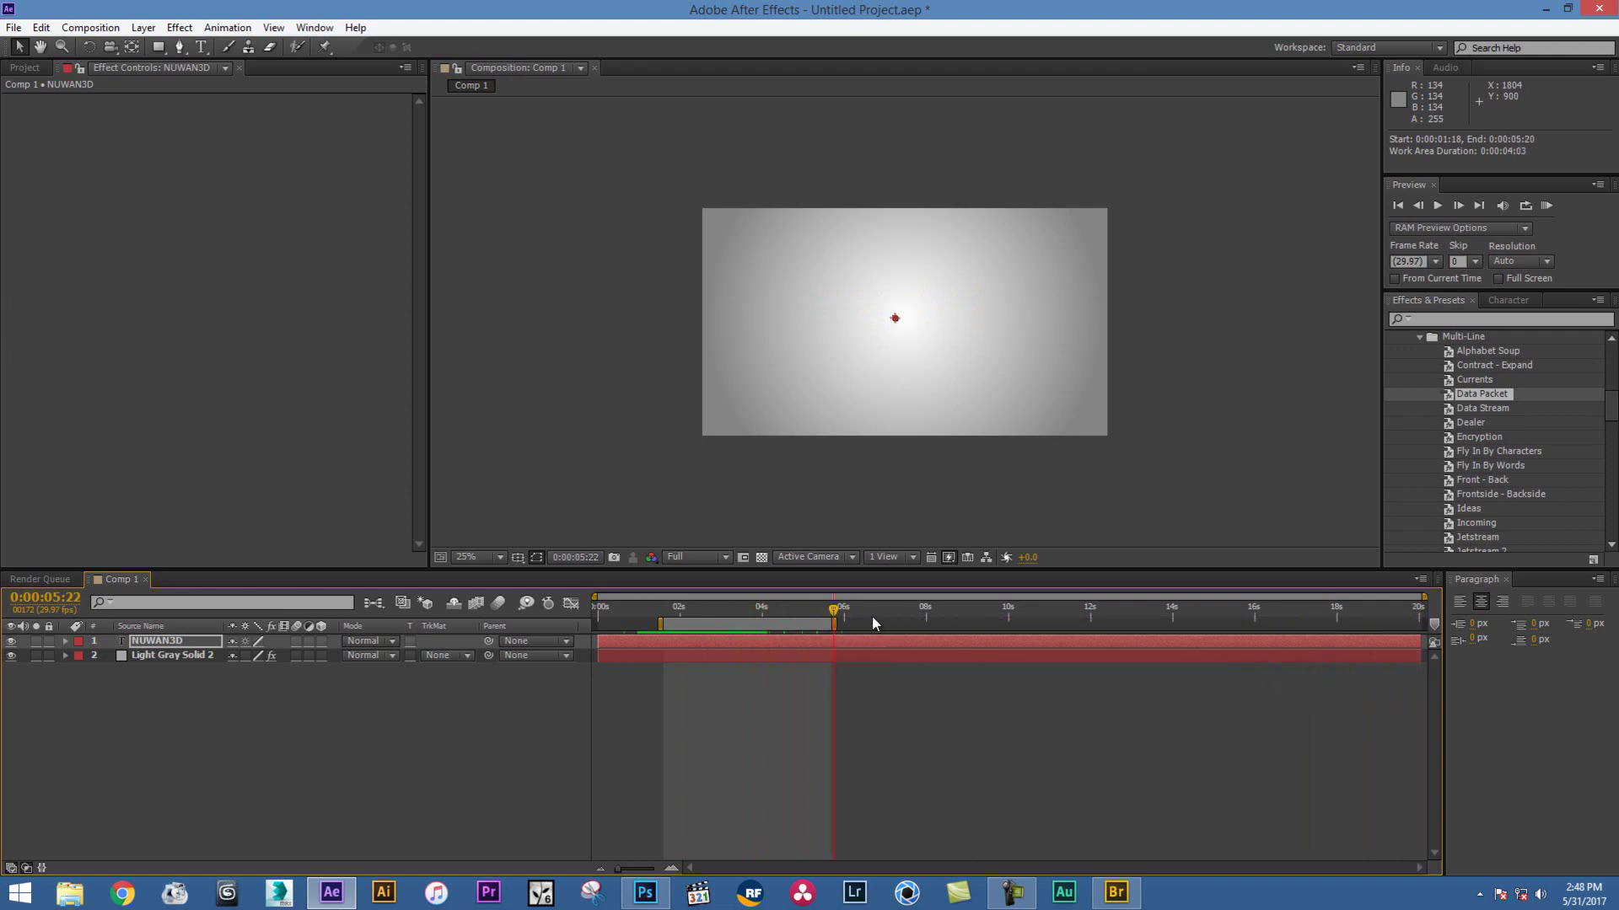
{"action": "left_click_drag", "start_coordinate": [683, 610], "coordinate": [666, 624]}
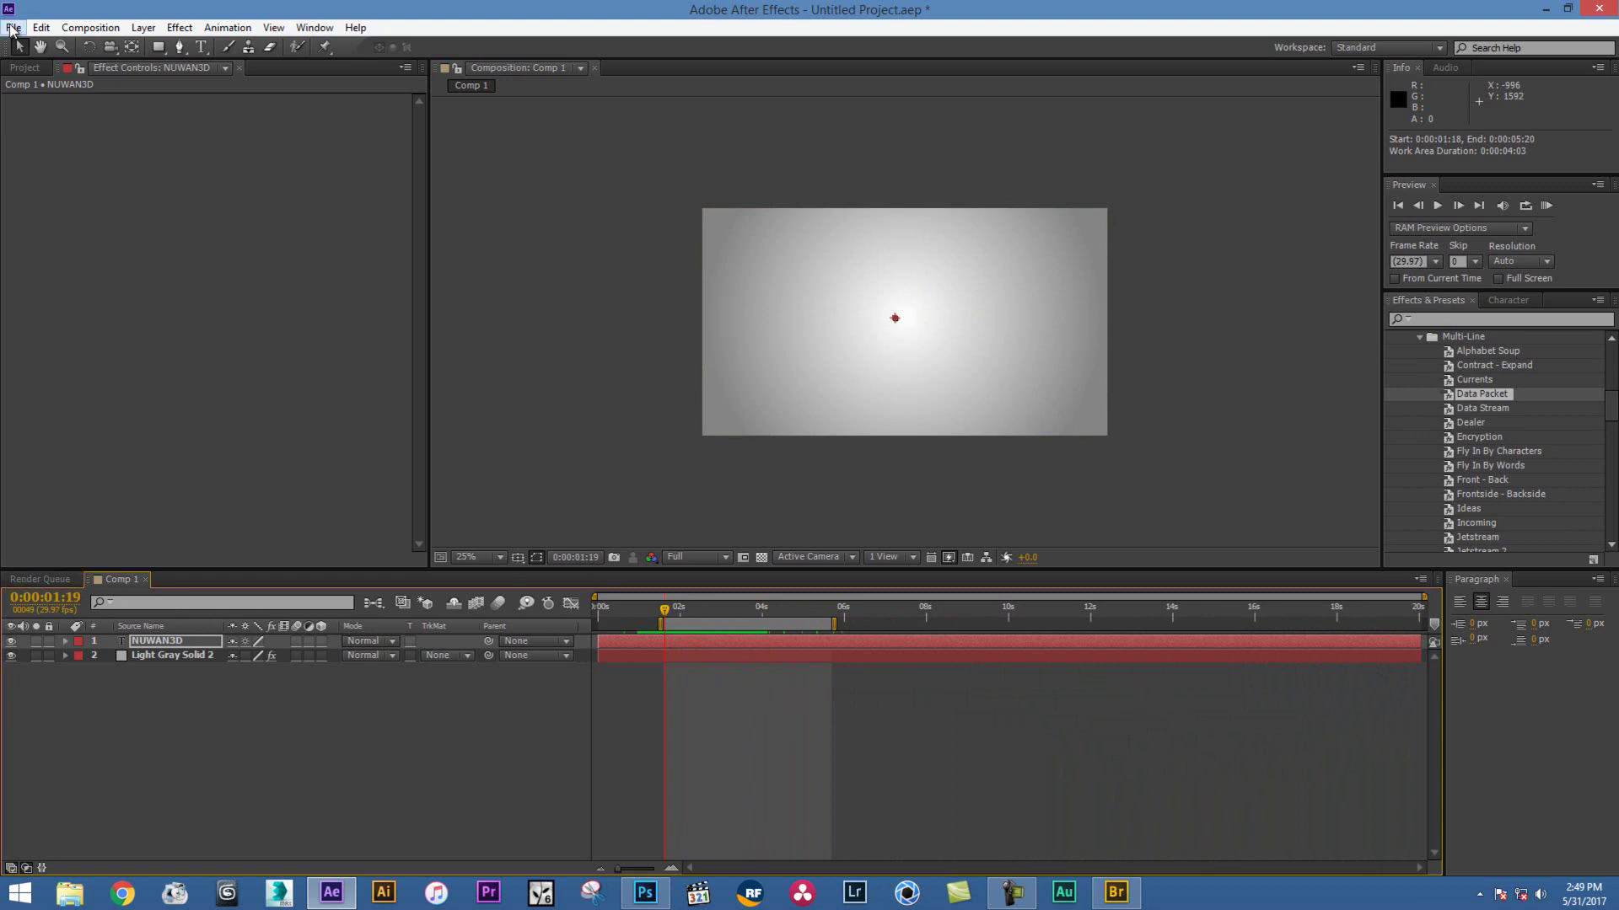
Create a movie proxy of Comp 1 with render Quality set to Best and Resolution Full
{"action": "left_click", "coordinate": [13, 28]}
{"action": "mouse_move", "coordinate": [82, 545]}
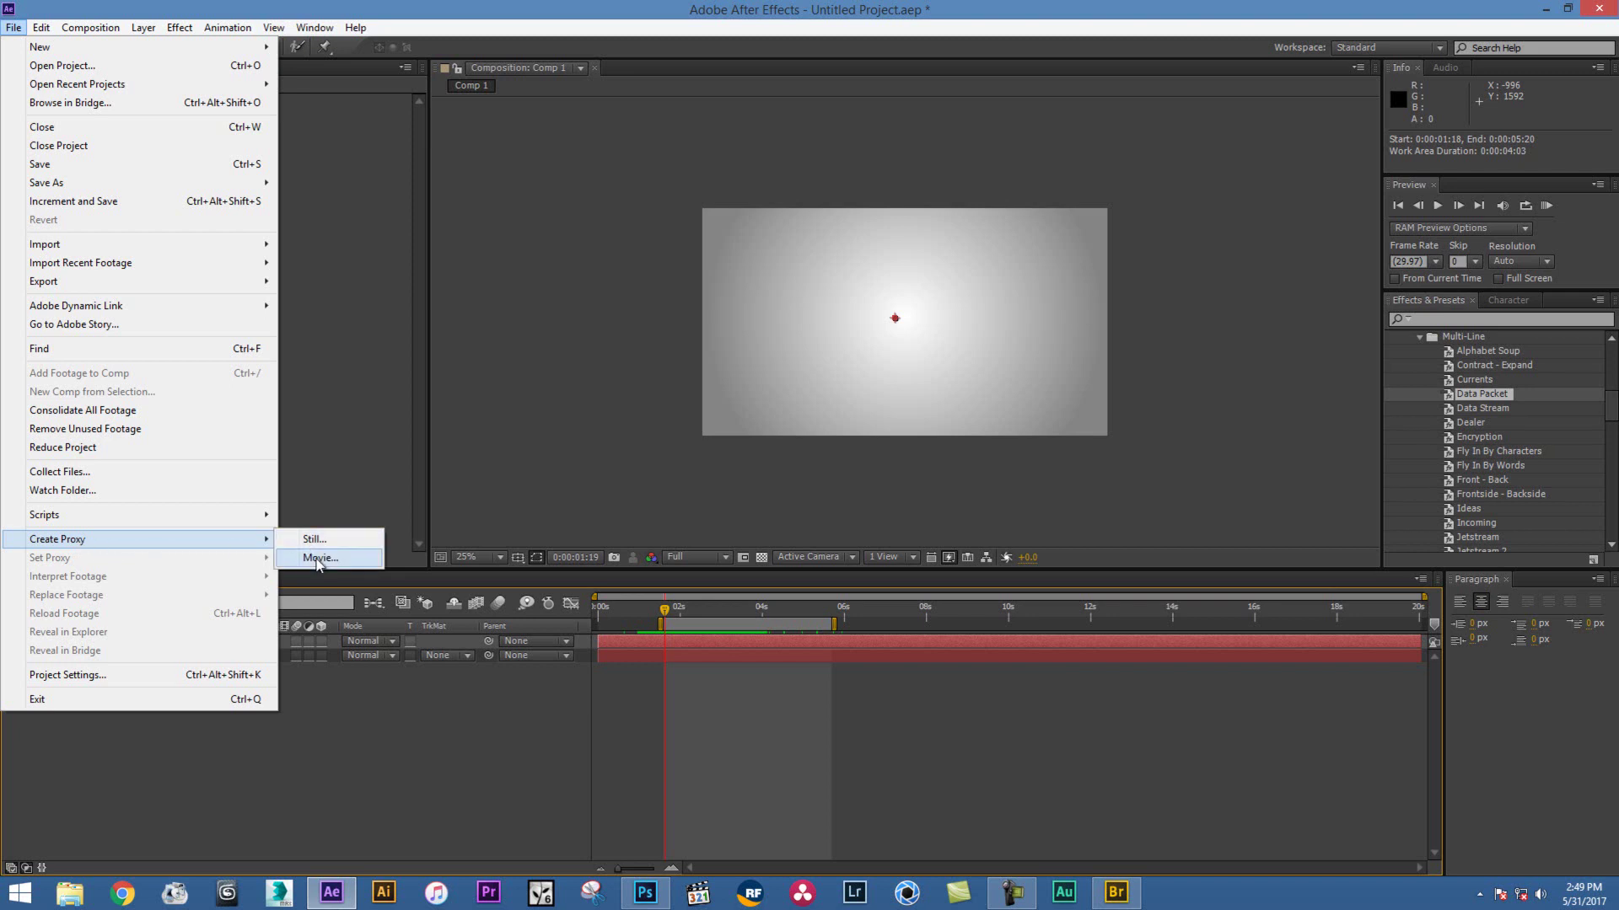
{"action": "left_click", "coordinate": [316, 558]}
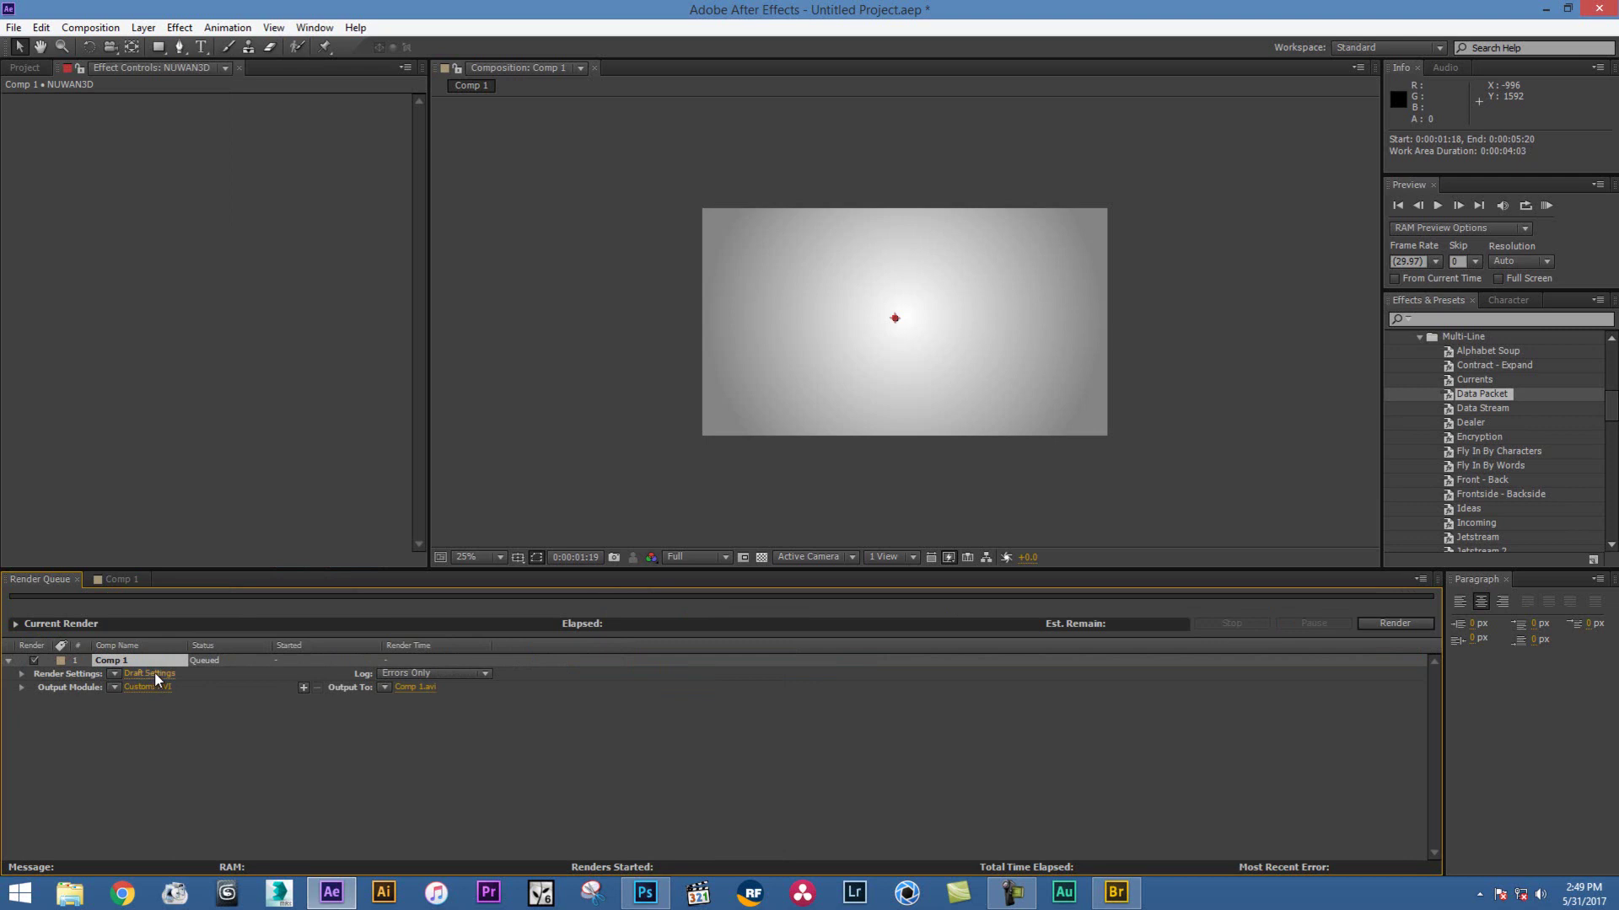
{"action": "left_click", "coordinate": [154, 671]}
{"action": "left_click", "coordinate": [657, 266]}
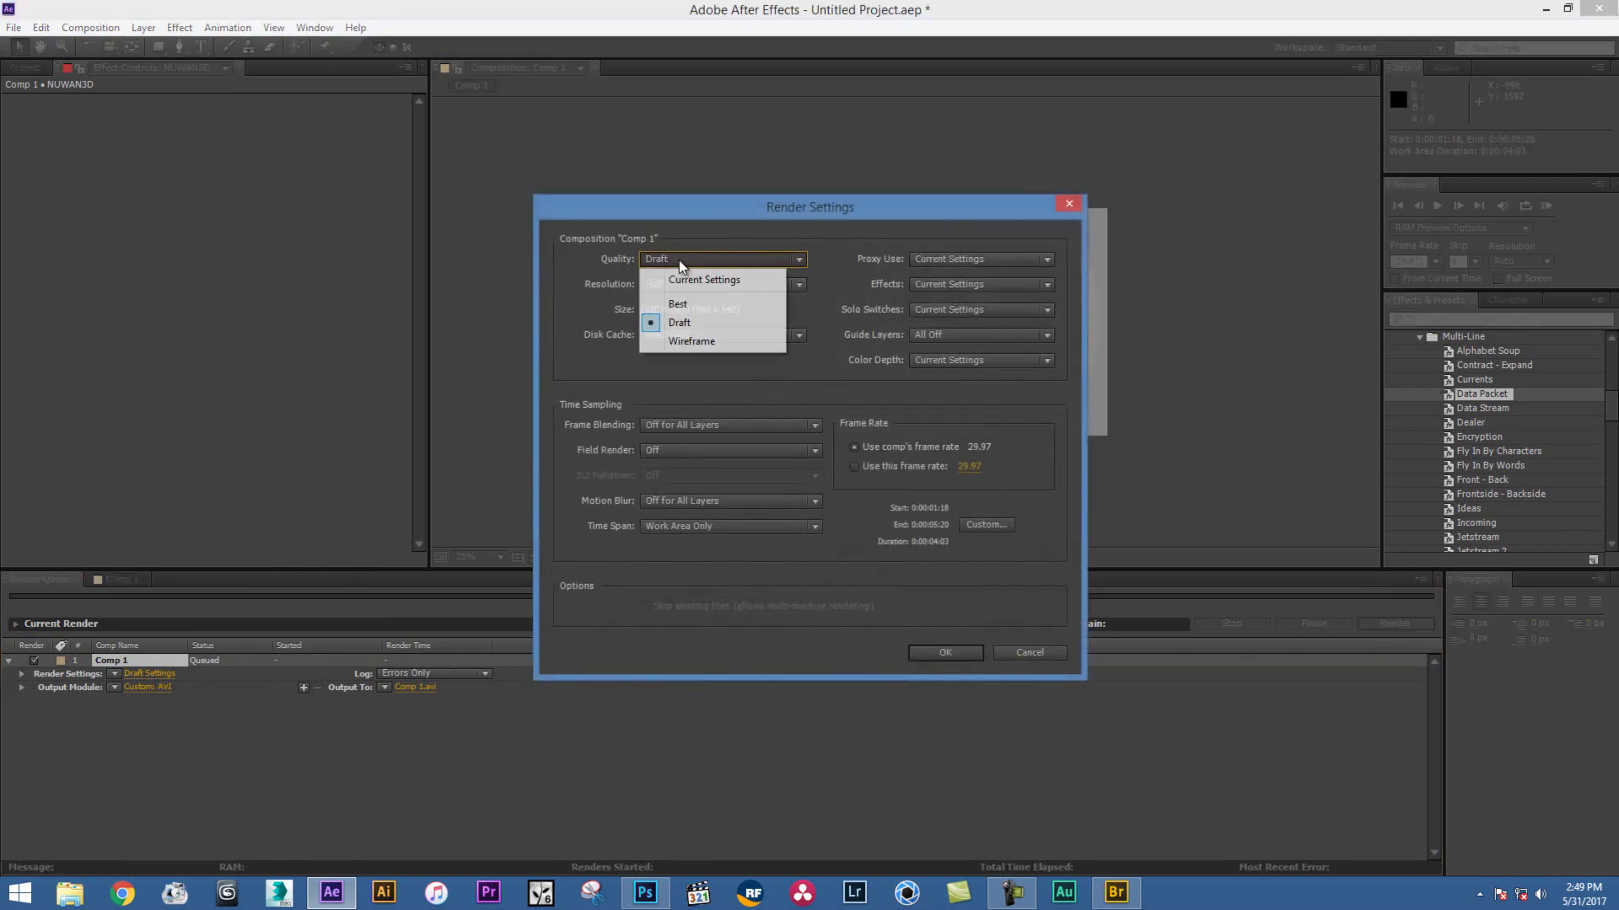
{"action": "left_click", "coordinate": [683, 300]}
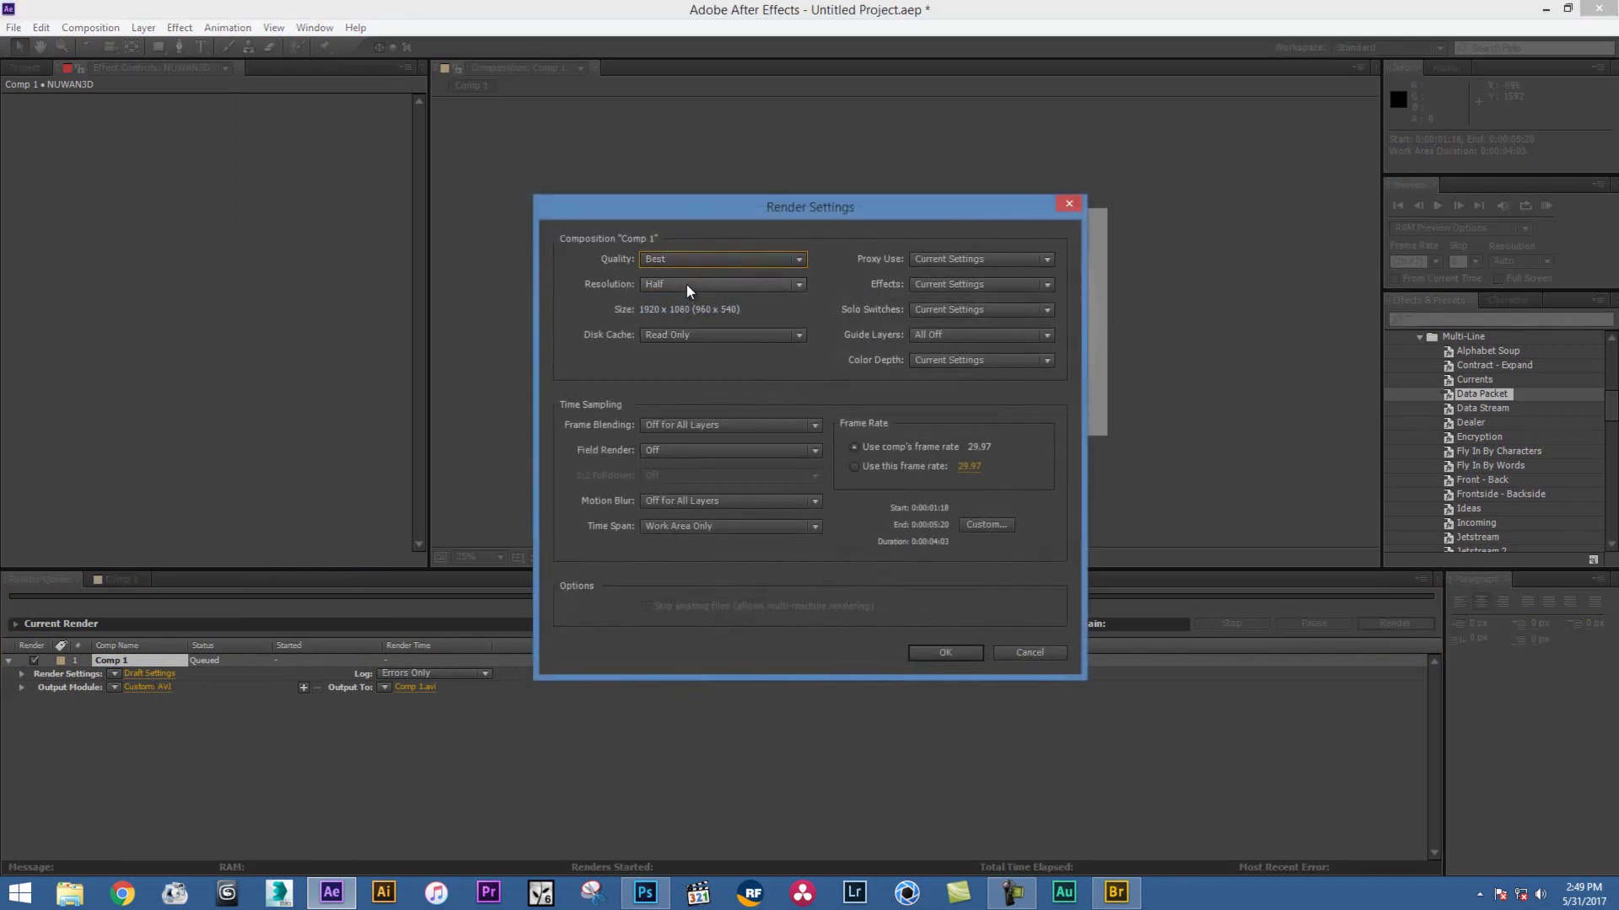
{"action": "left_click", "coordinate": [687, 287]}
{"action": "left_click", "coordinate": [690, 327]}
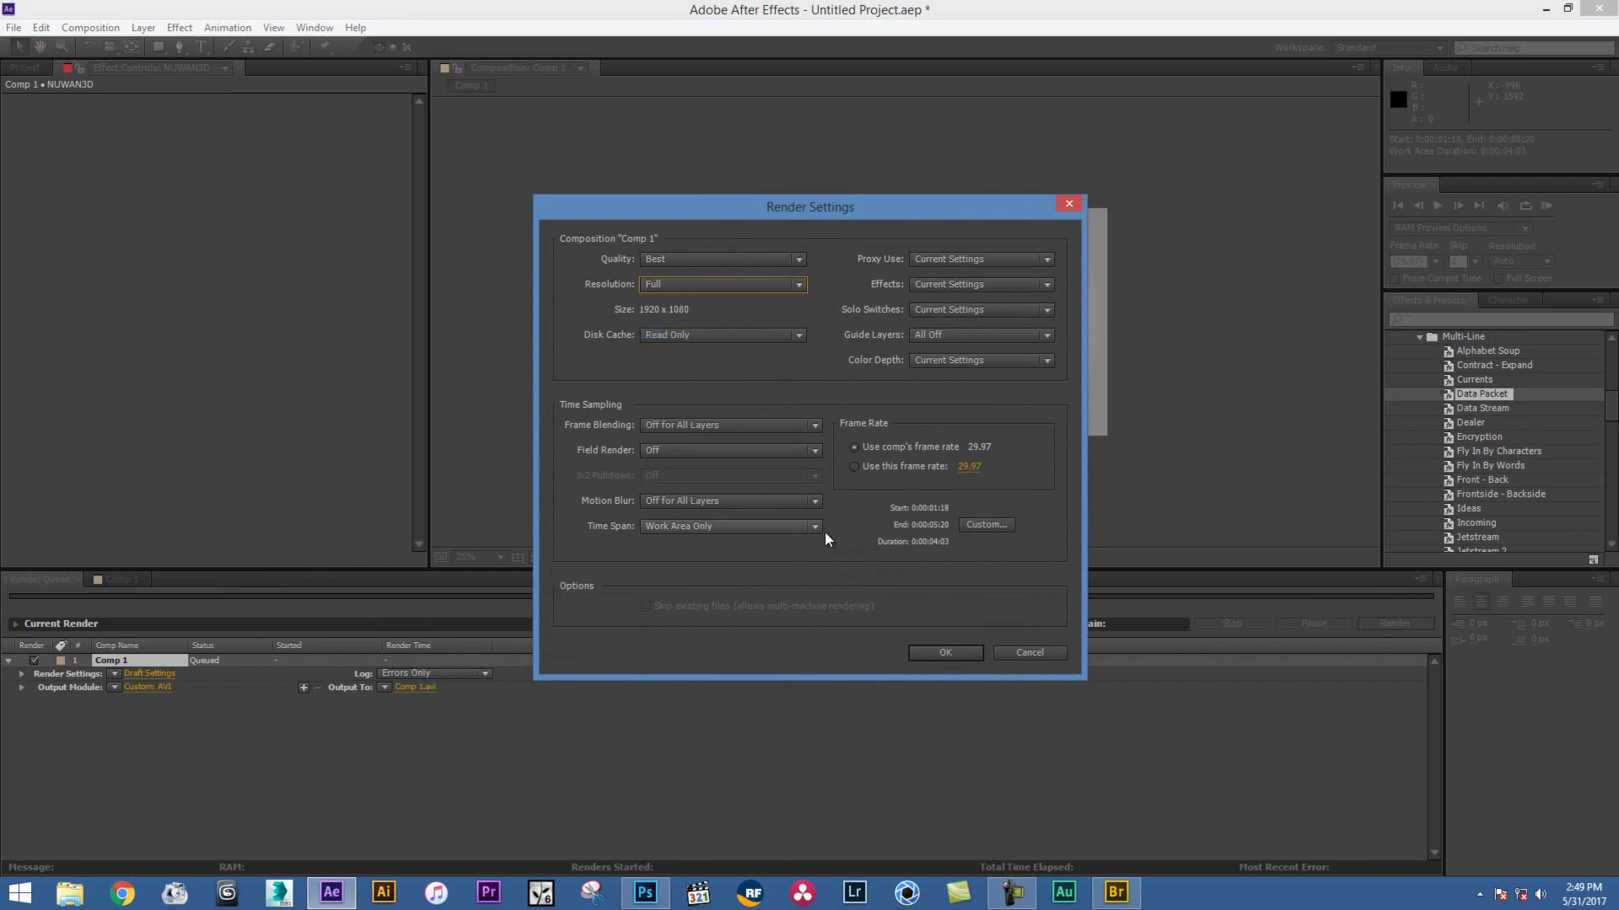
{"action": "left_click", "coordinate": [936, 654]}
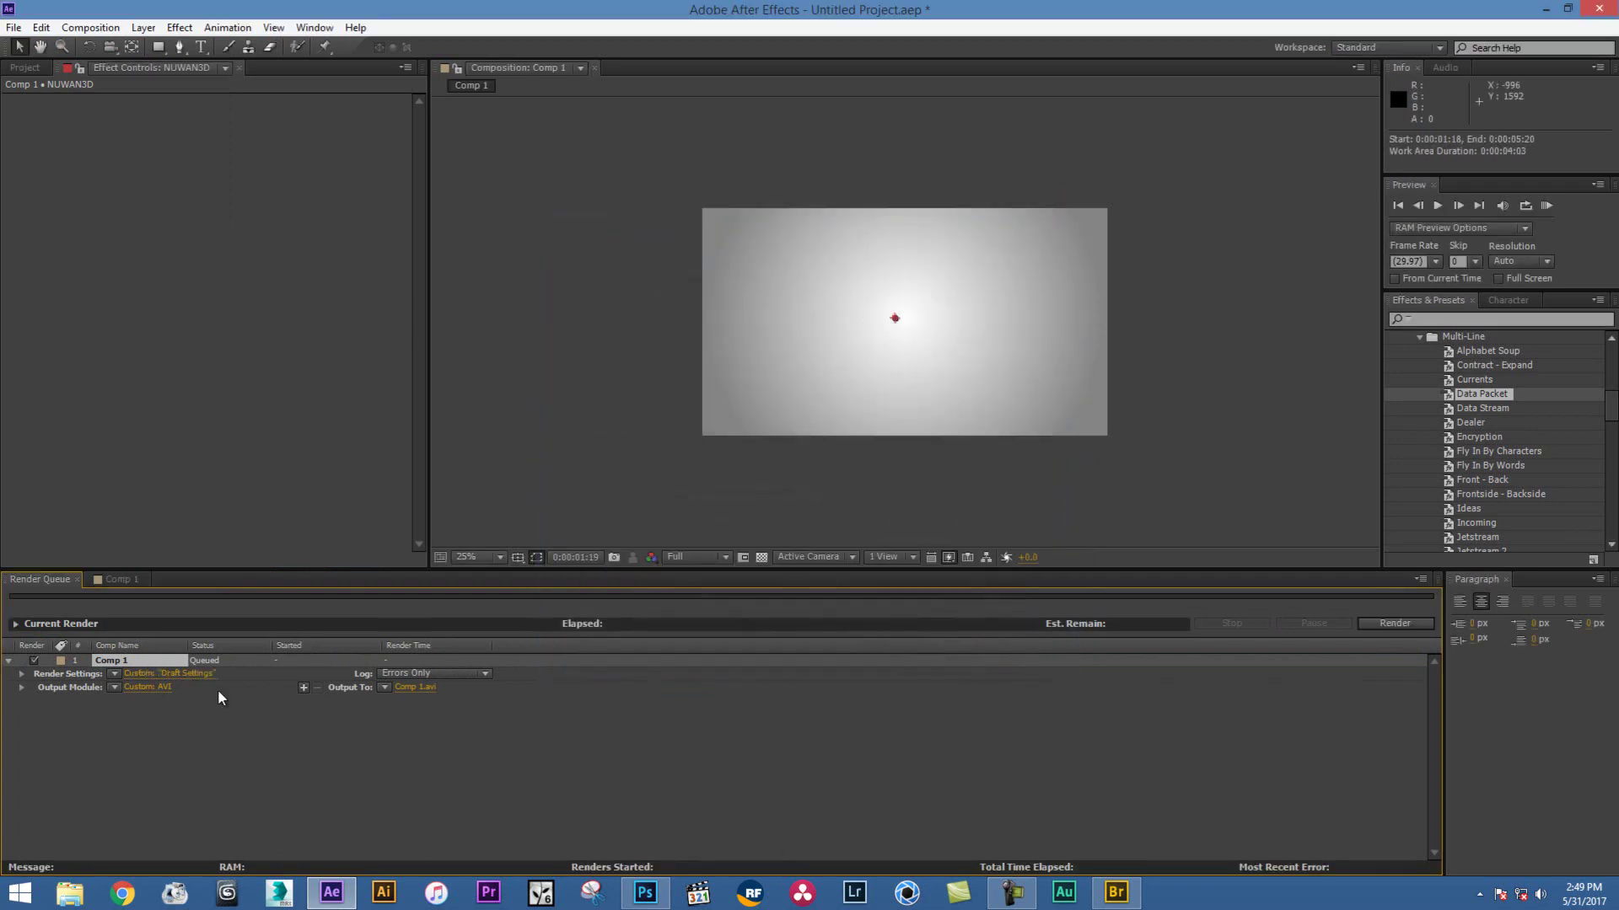
Set the output module format to H.264
{"action": "left_click", "coordinate": [160, 687]}
{"action": "left_click", "coordinate": [753, 242]}
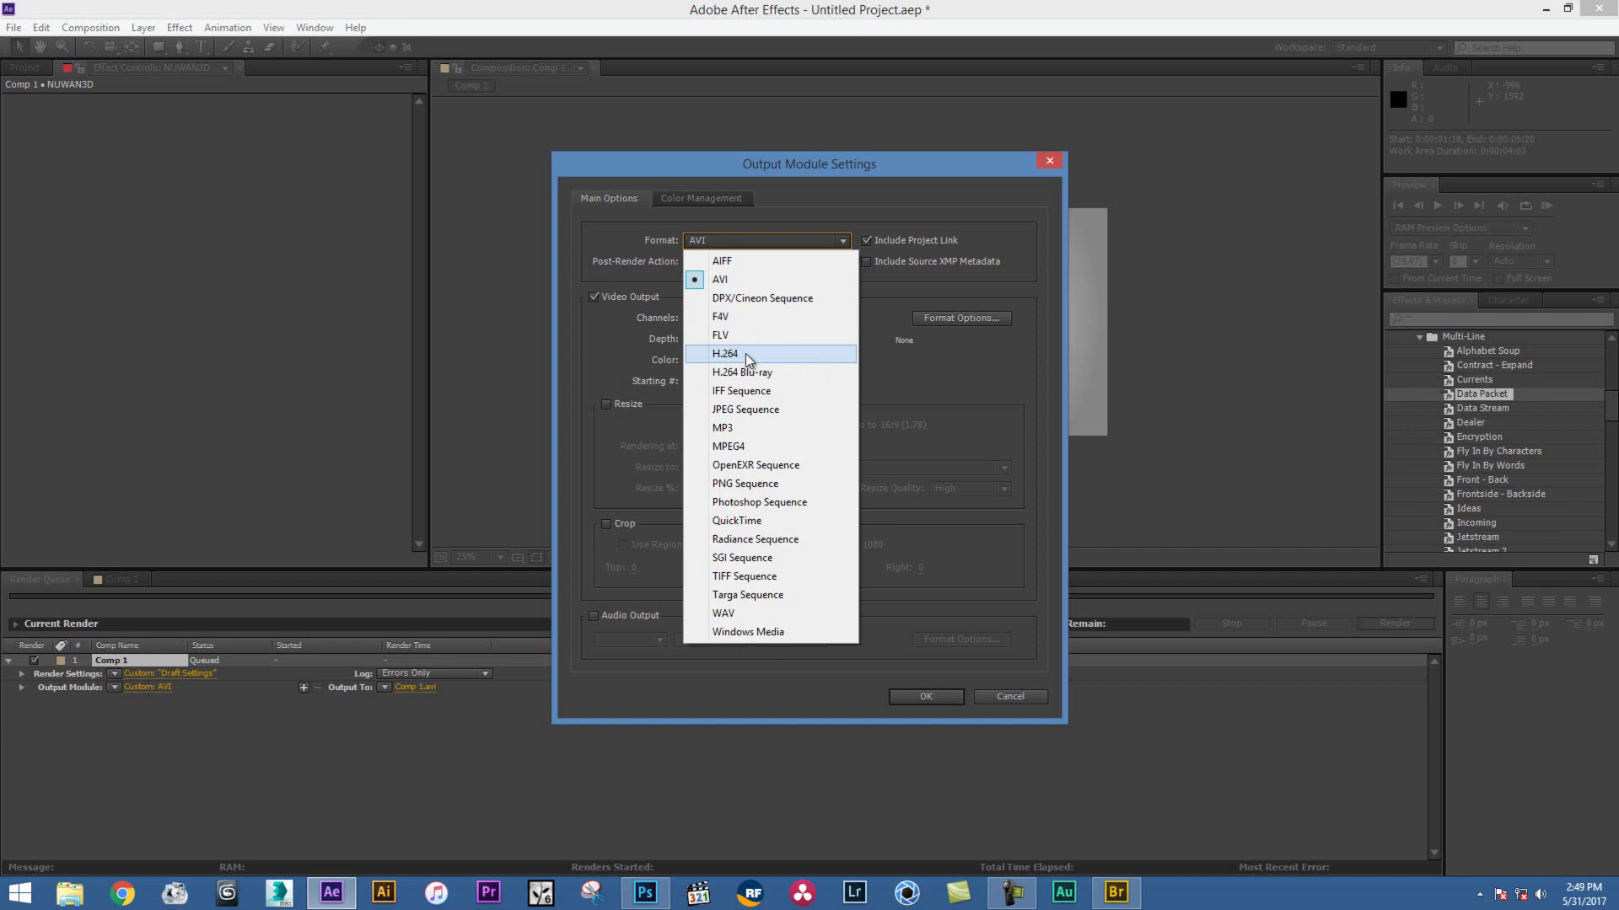
{"action": "left_click", "coordinate": [748, 355]}
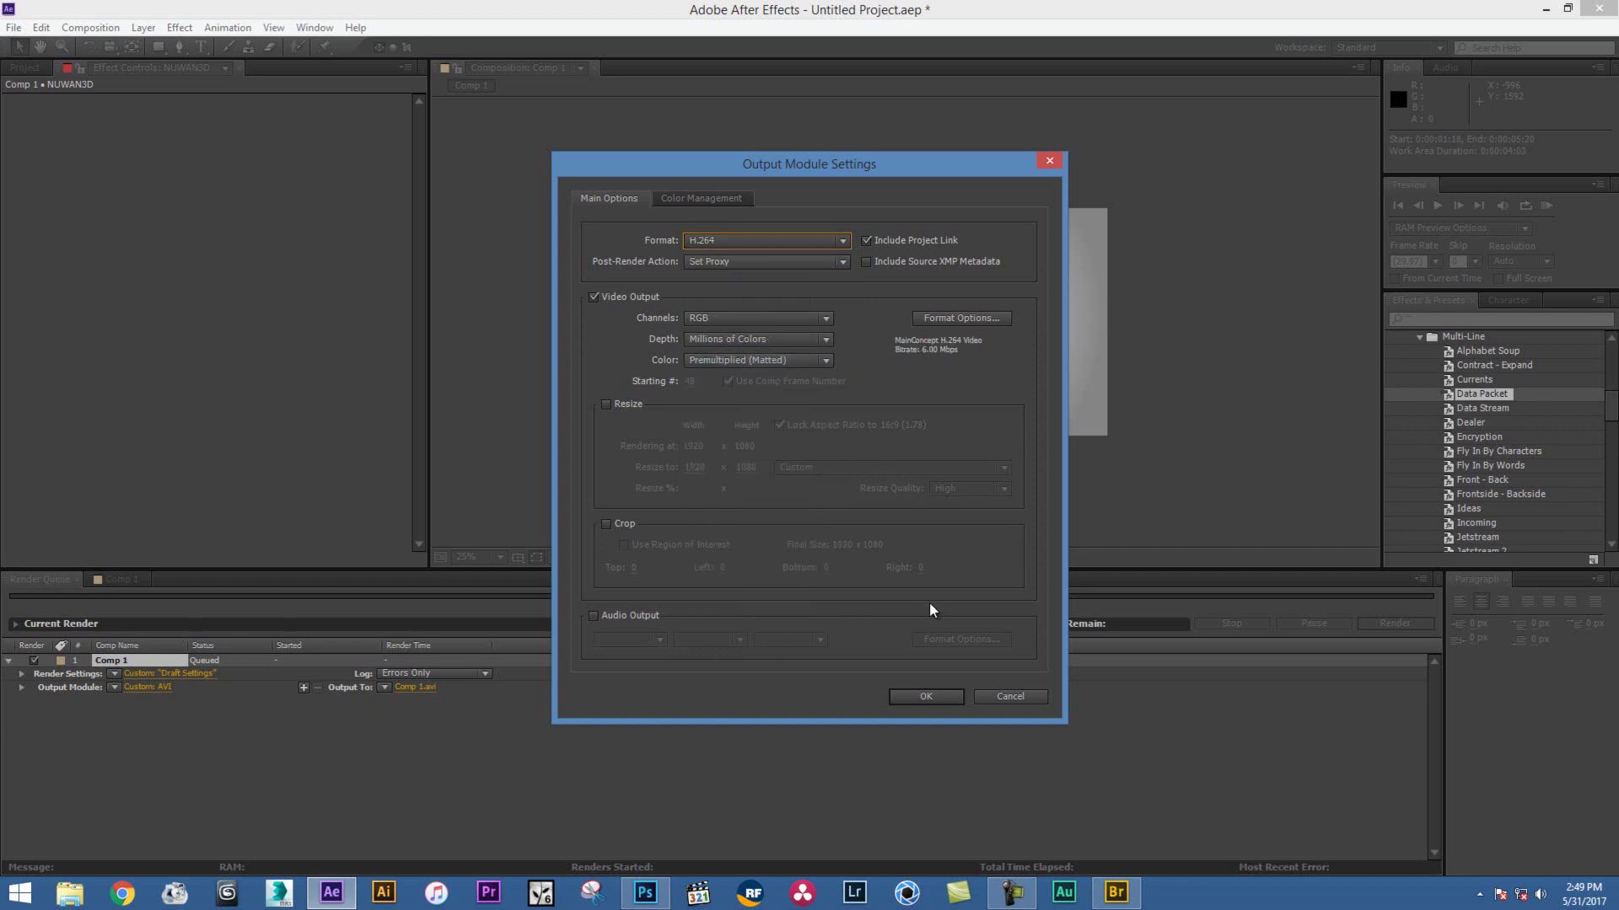
{"action": "left_click", "coordinate": [936, 696]}
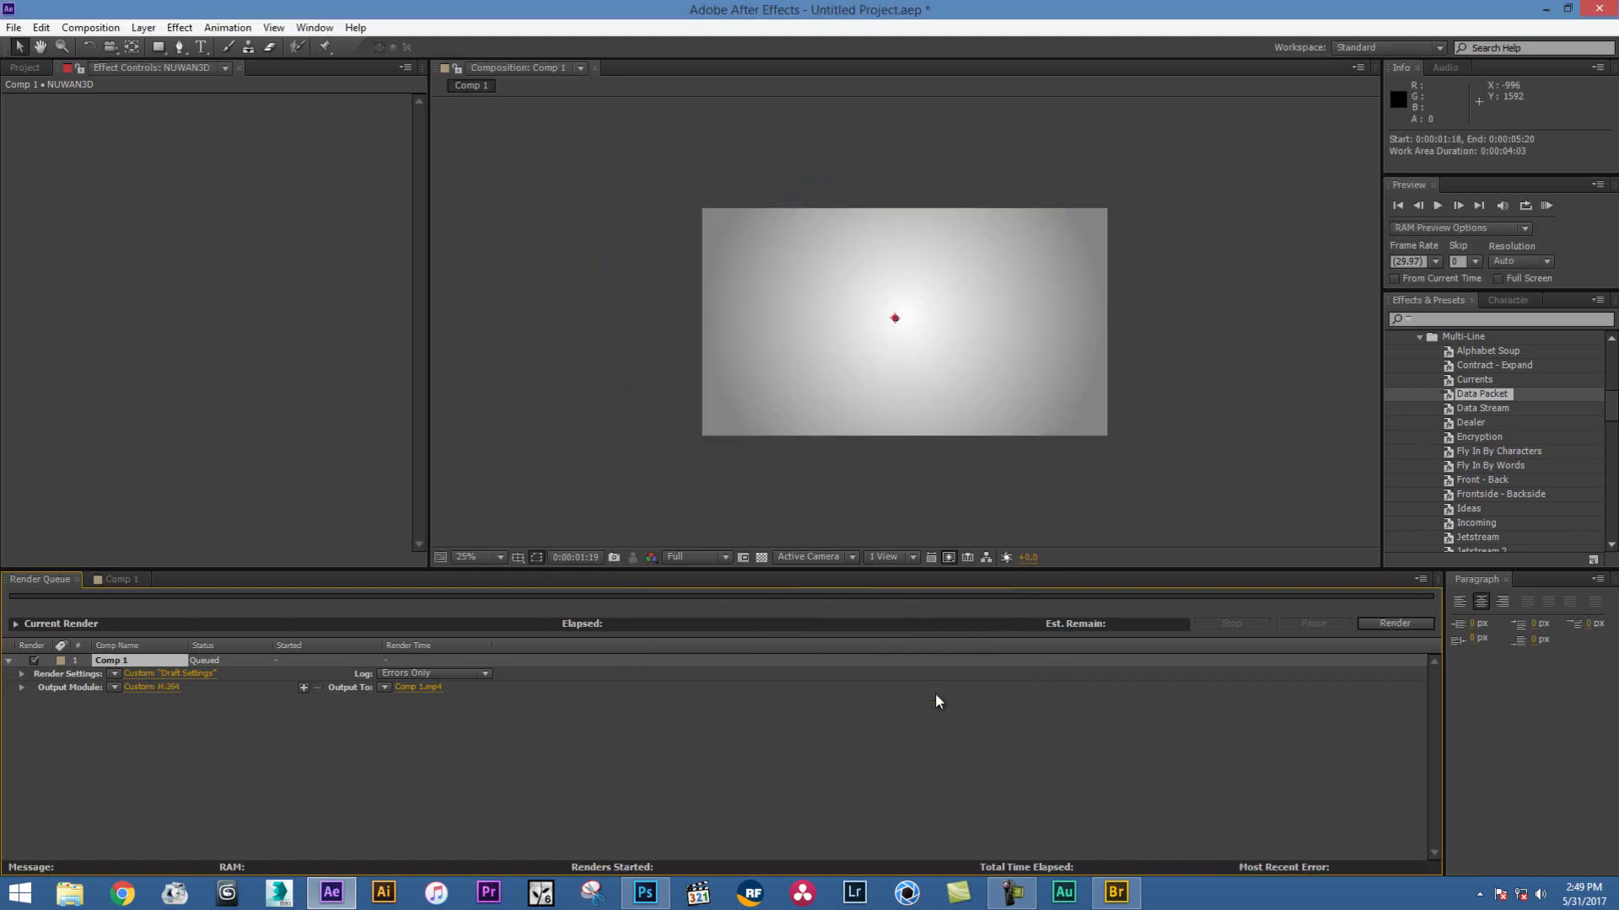
Save the output as Comp 1.mp4 in Documents and start the render
{"action": "left_click", "coordinate": [423, 686]}
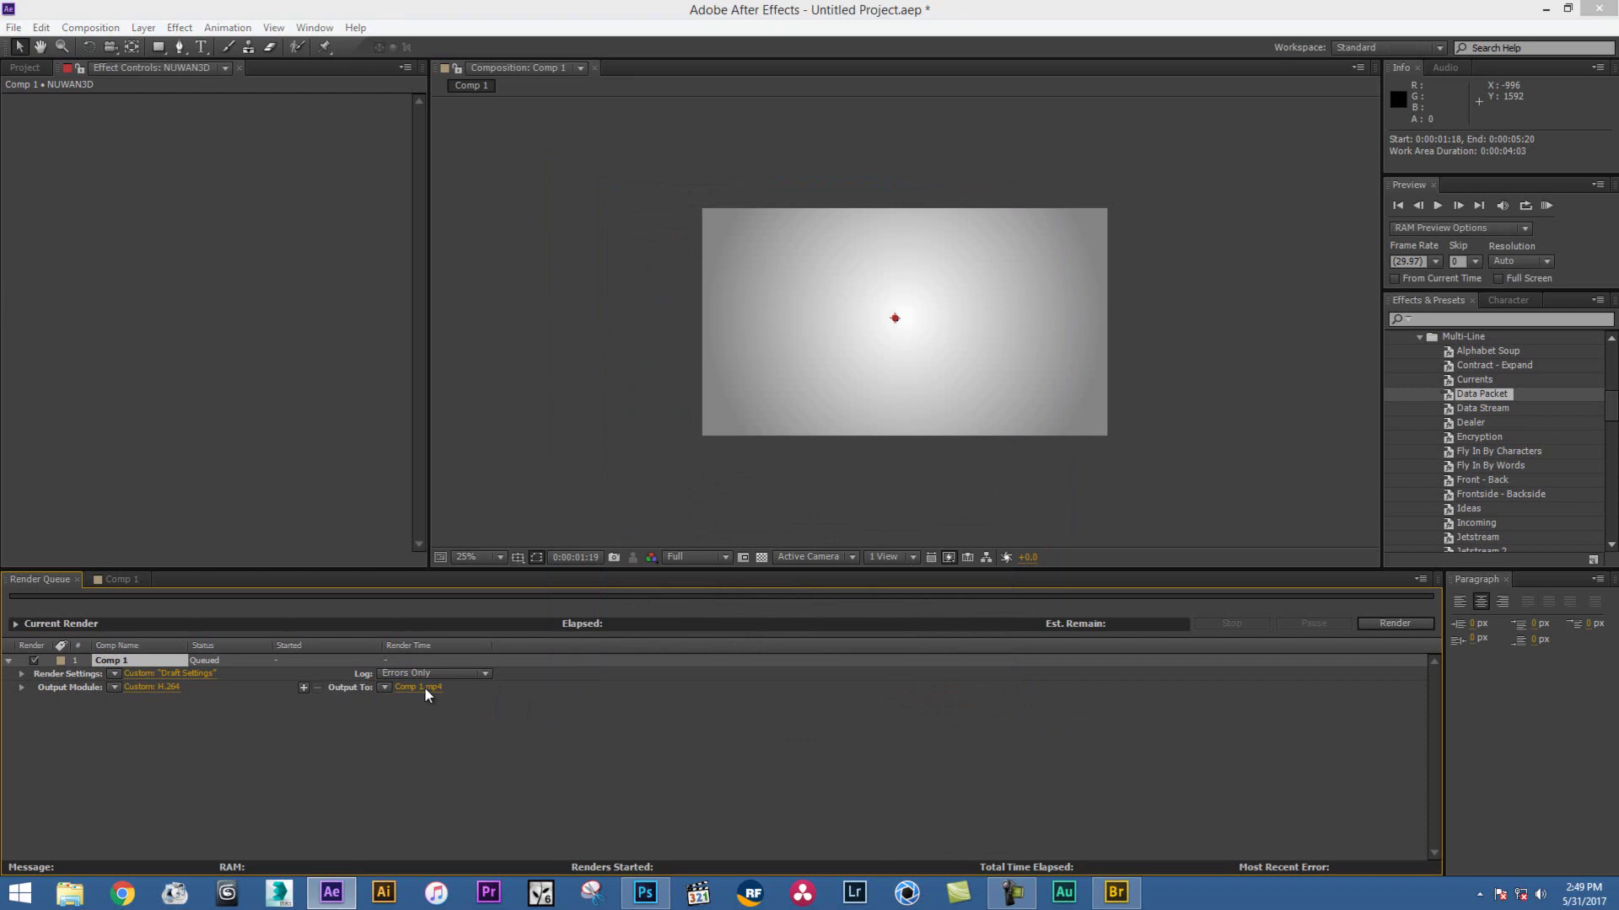
{"action": "left_click", "coordinate": [86, 297]}
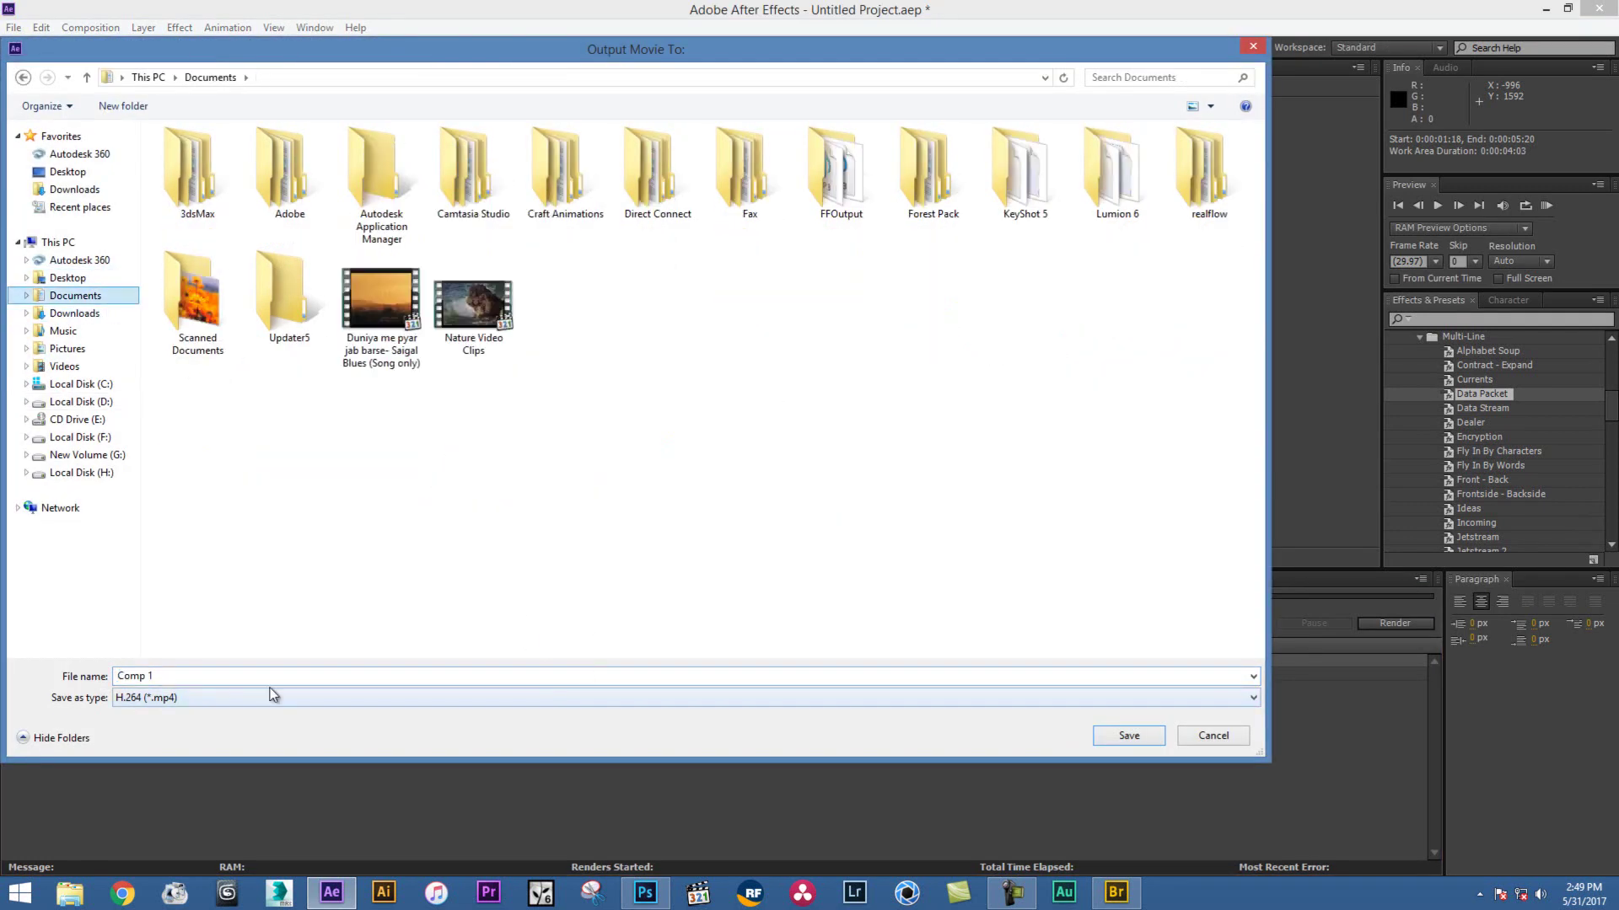
{"action": "left_click", "coordinate": [1147, 737]}
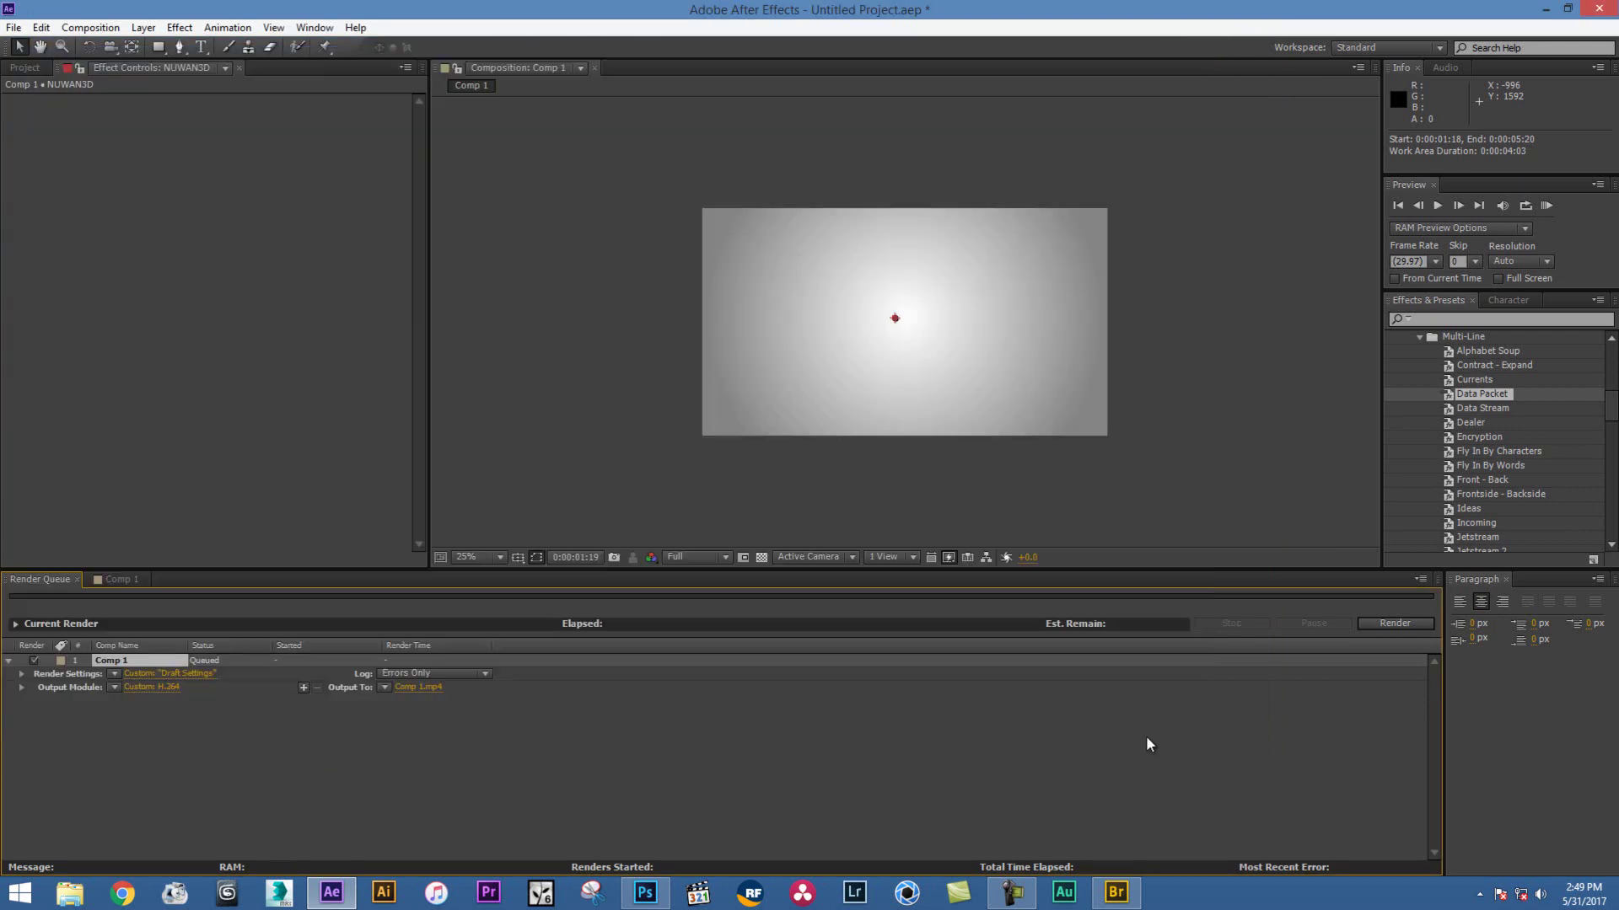
{"action": "left_click", "coordinate": [1403, 623]}
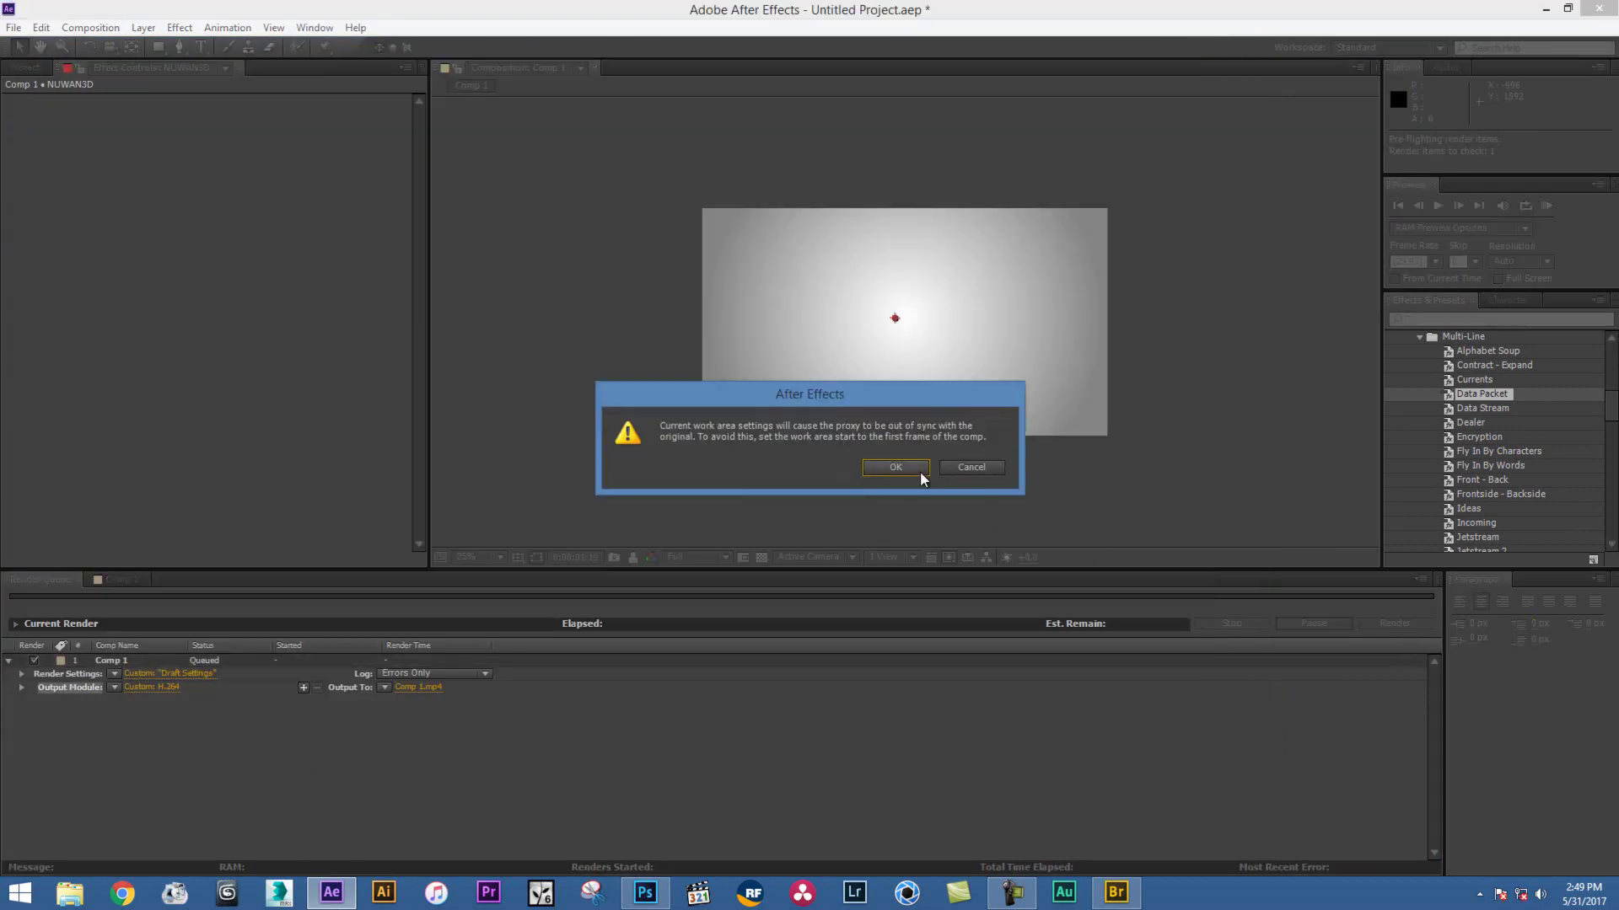
Dismiss the proxy warning, let the render finish, quit After Effects without saving, and open File Explorer
{"action": "left_click", "coordinate": [889, 468]}
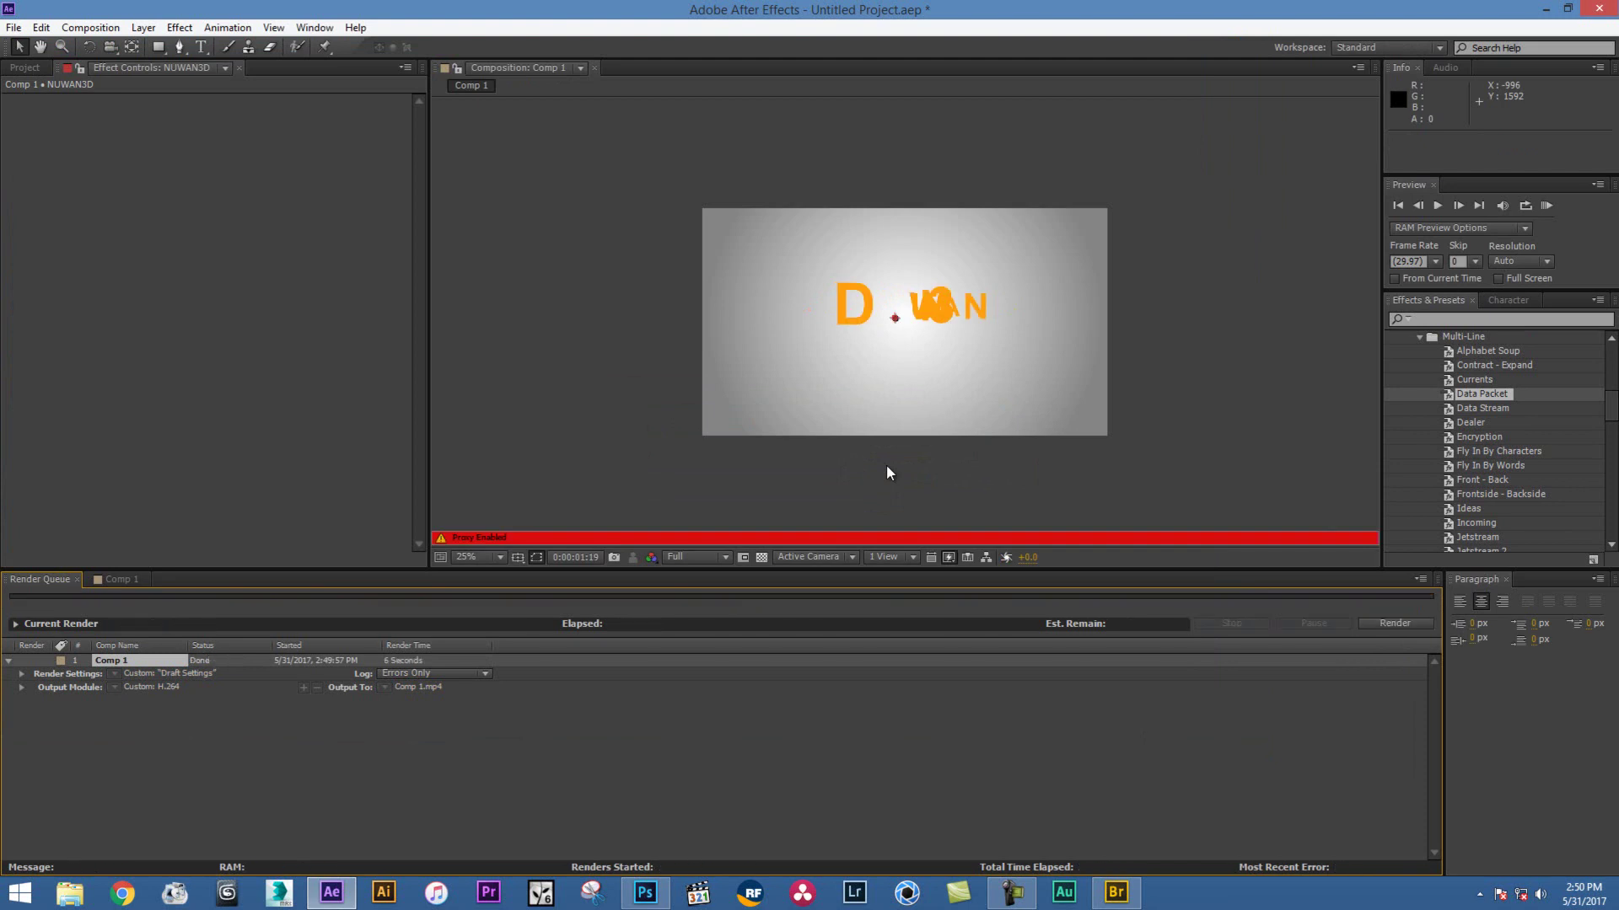
{"action": "left_click", "coordinate": [1613, 8]}
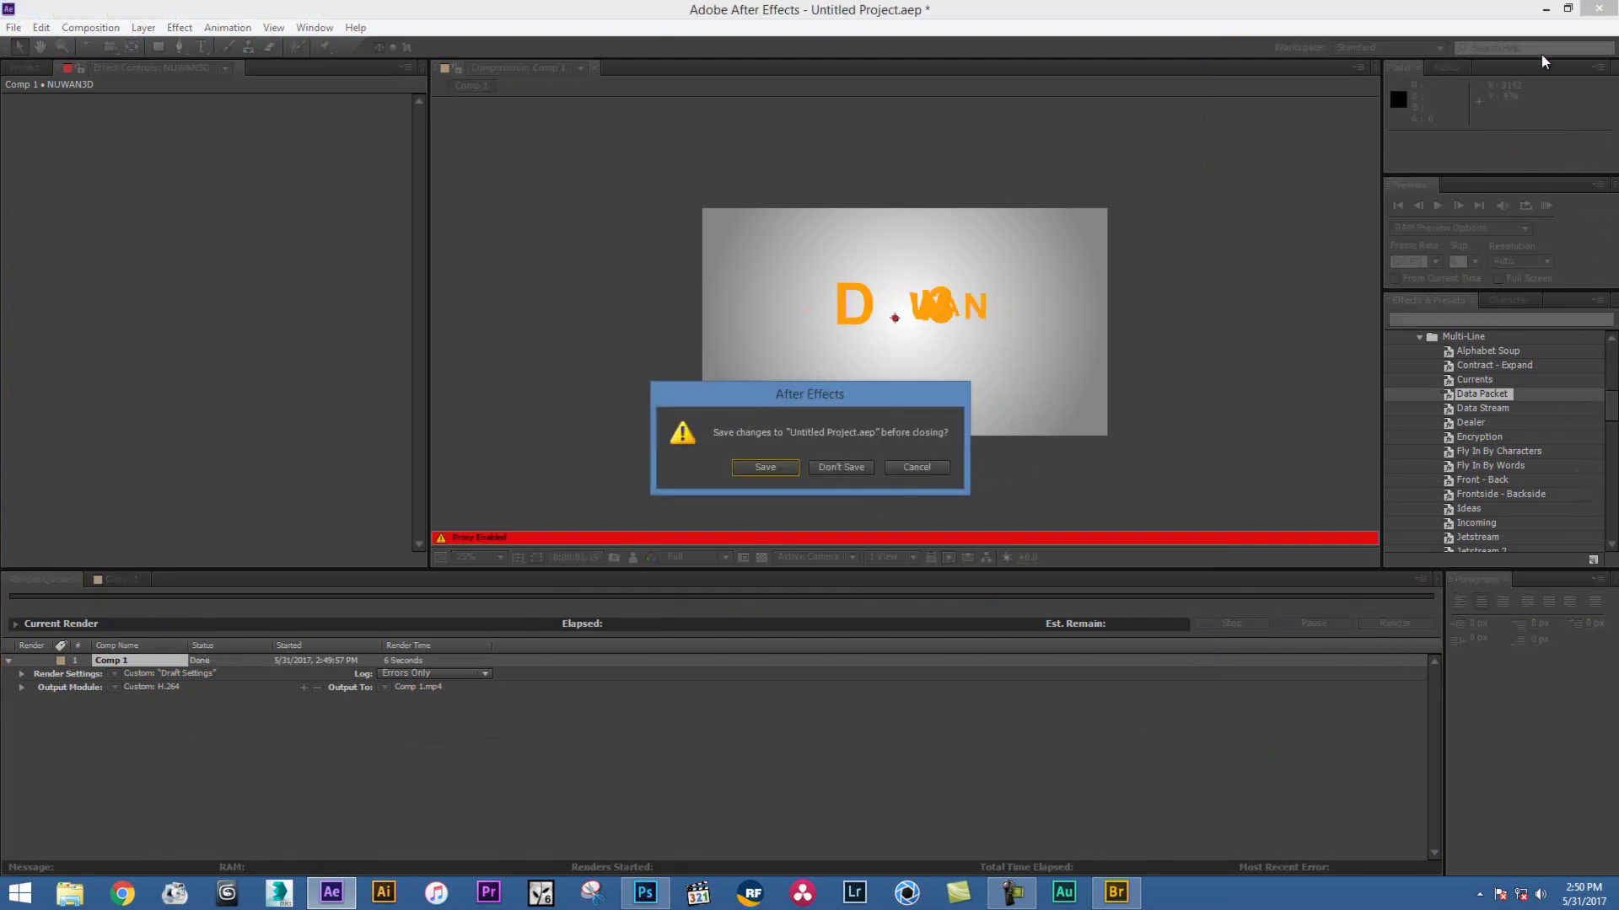
{"action": "left_click", "coordinate": [859, 465]}
{"action": "left_click", "coordinate": [70, 894]}
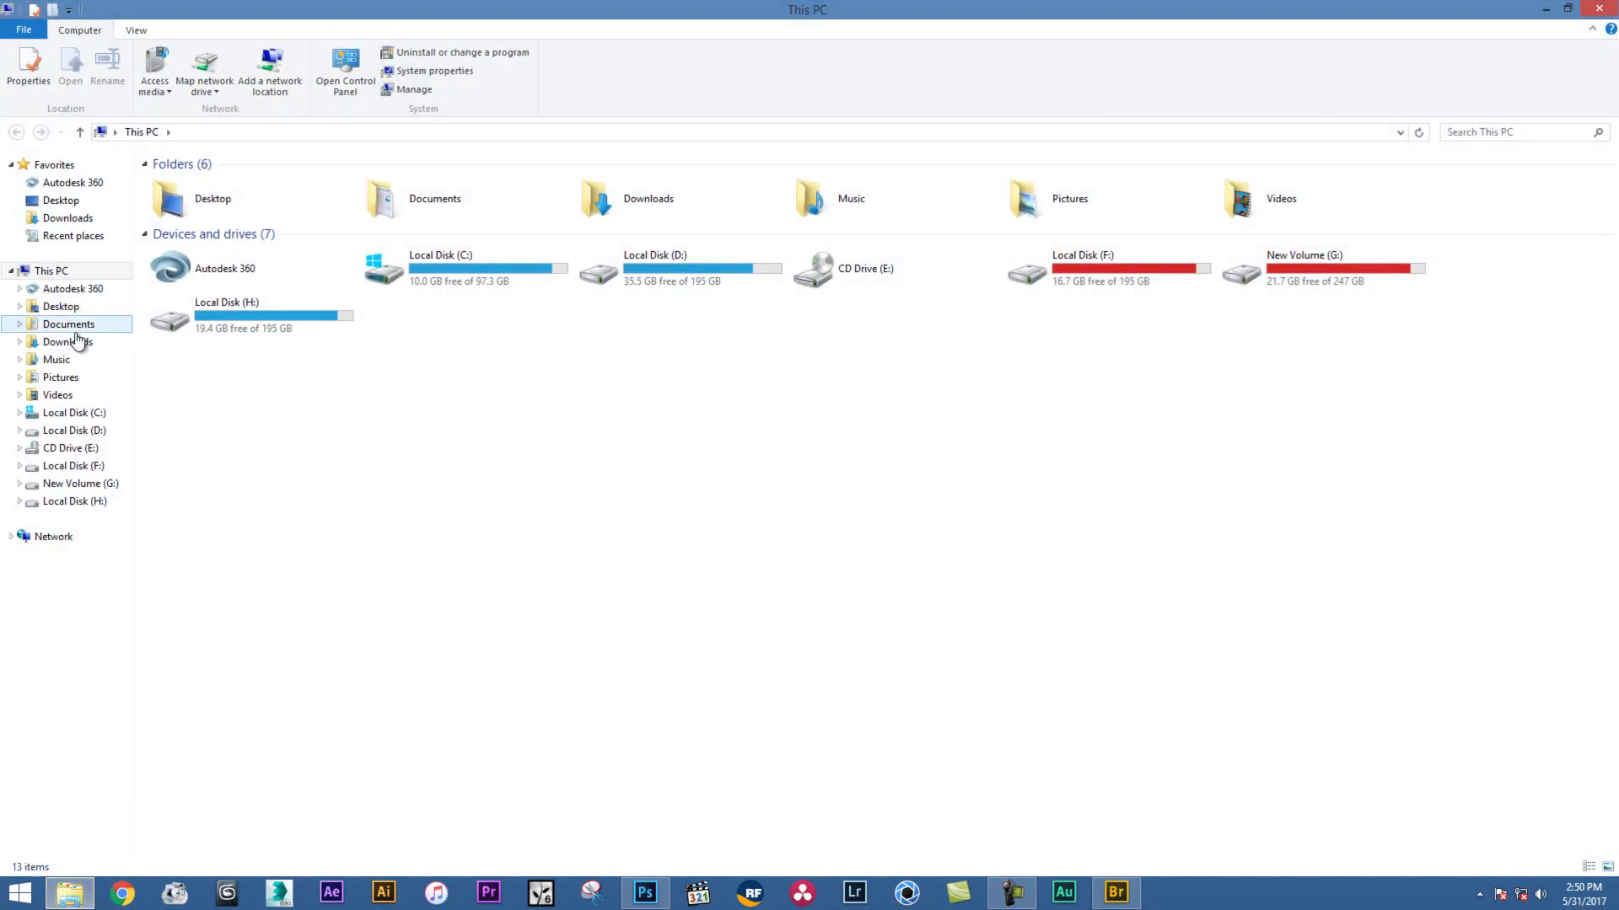
Play Documents\Comp 1.mp4 in Media Player Classic, replay it from the start, then close the player
{"action": "left_click", "coordinate": [68, 325]}
{"action": "double_click", "coordinate": [374, 337]}
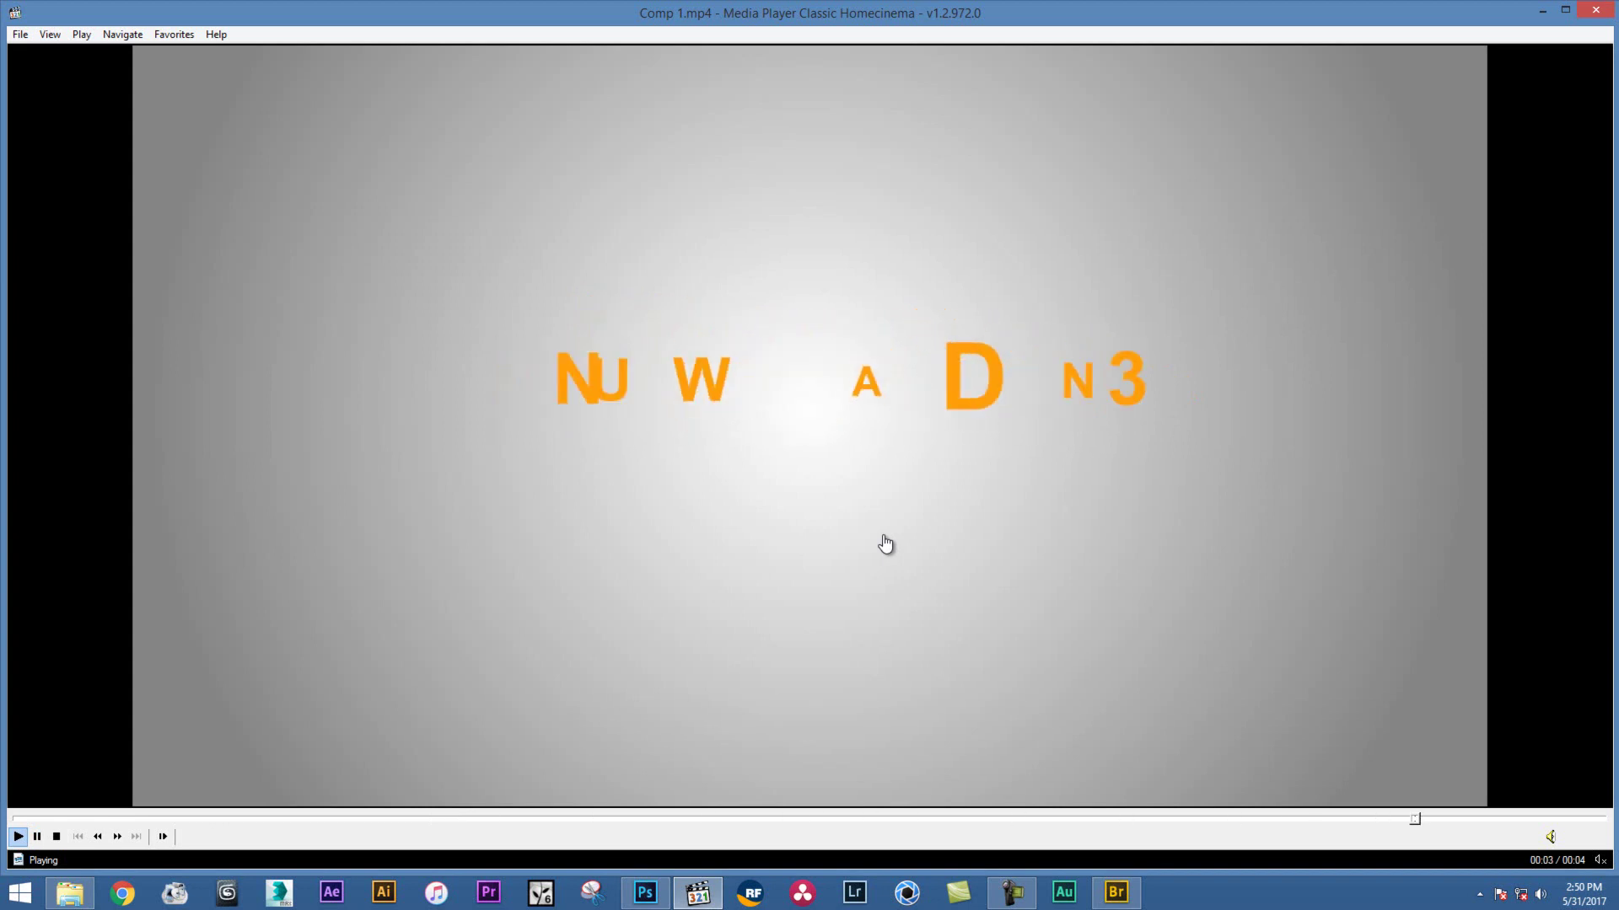
{"action": "left_click", "coordinate": [886, 544]}
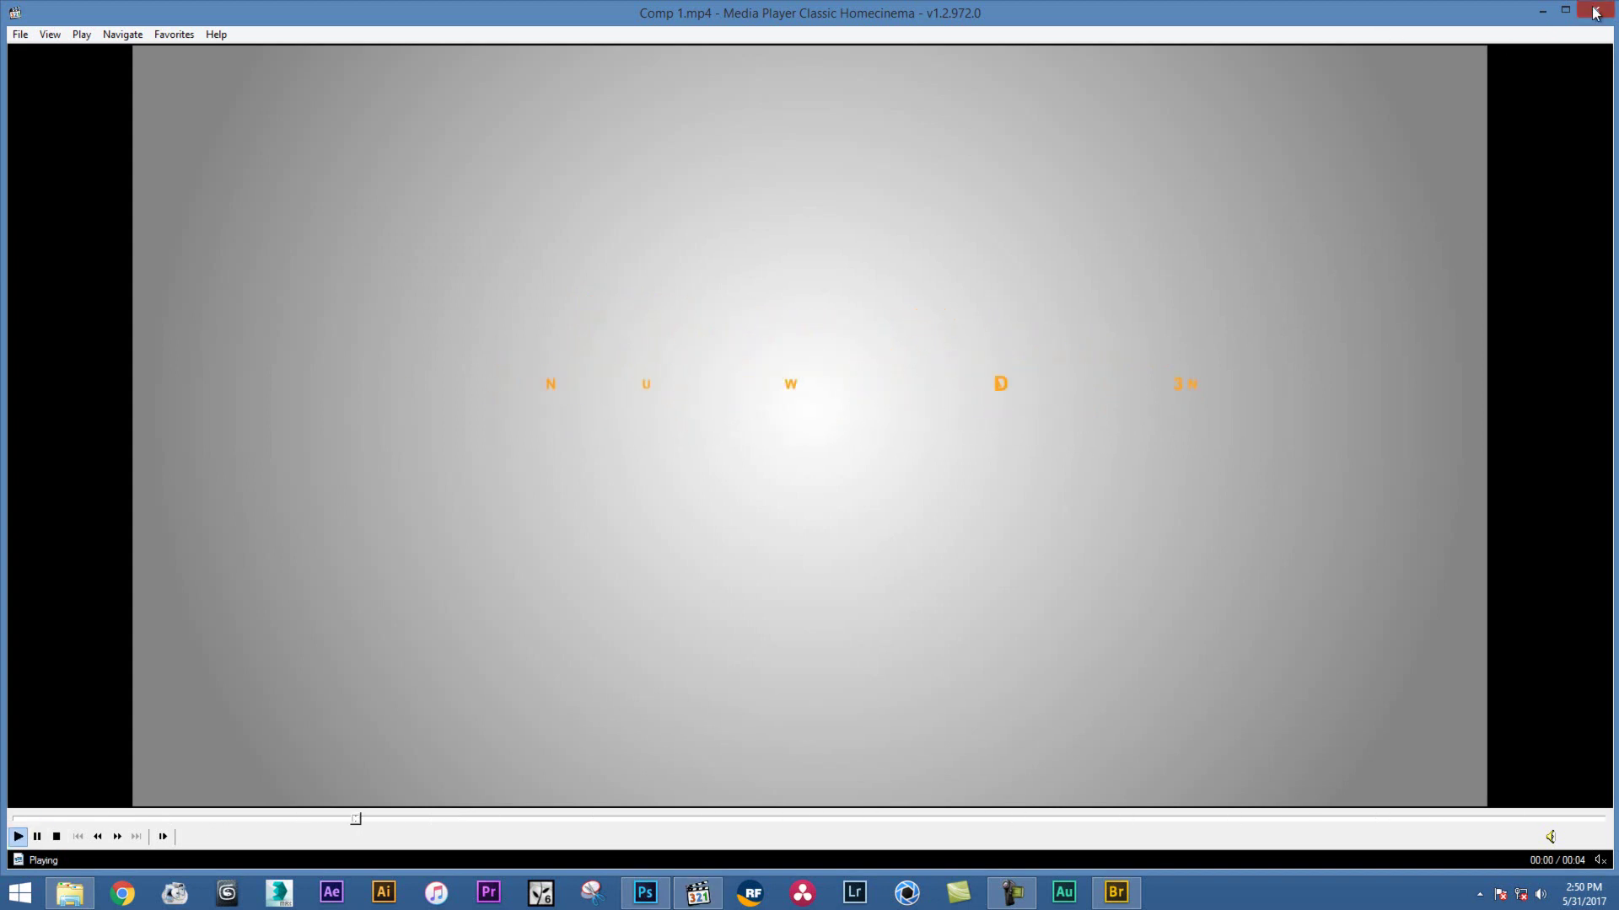
{"action": "left_click", "coordinate": [1595, 10]}
{"action": "right_click", "coordinate": [381, 474]}
{"action": "left_click", "coordinate": [433, 533]}
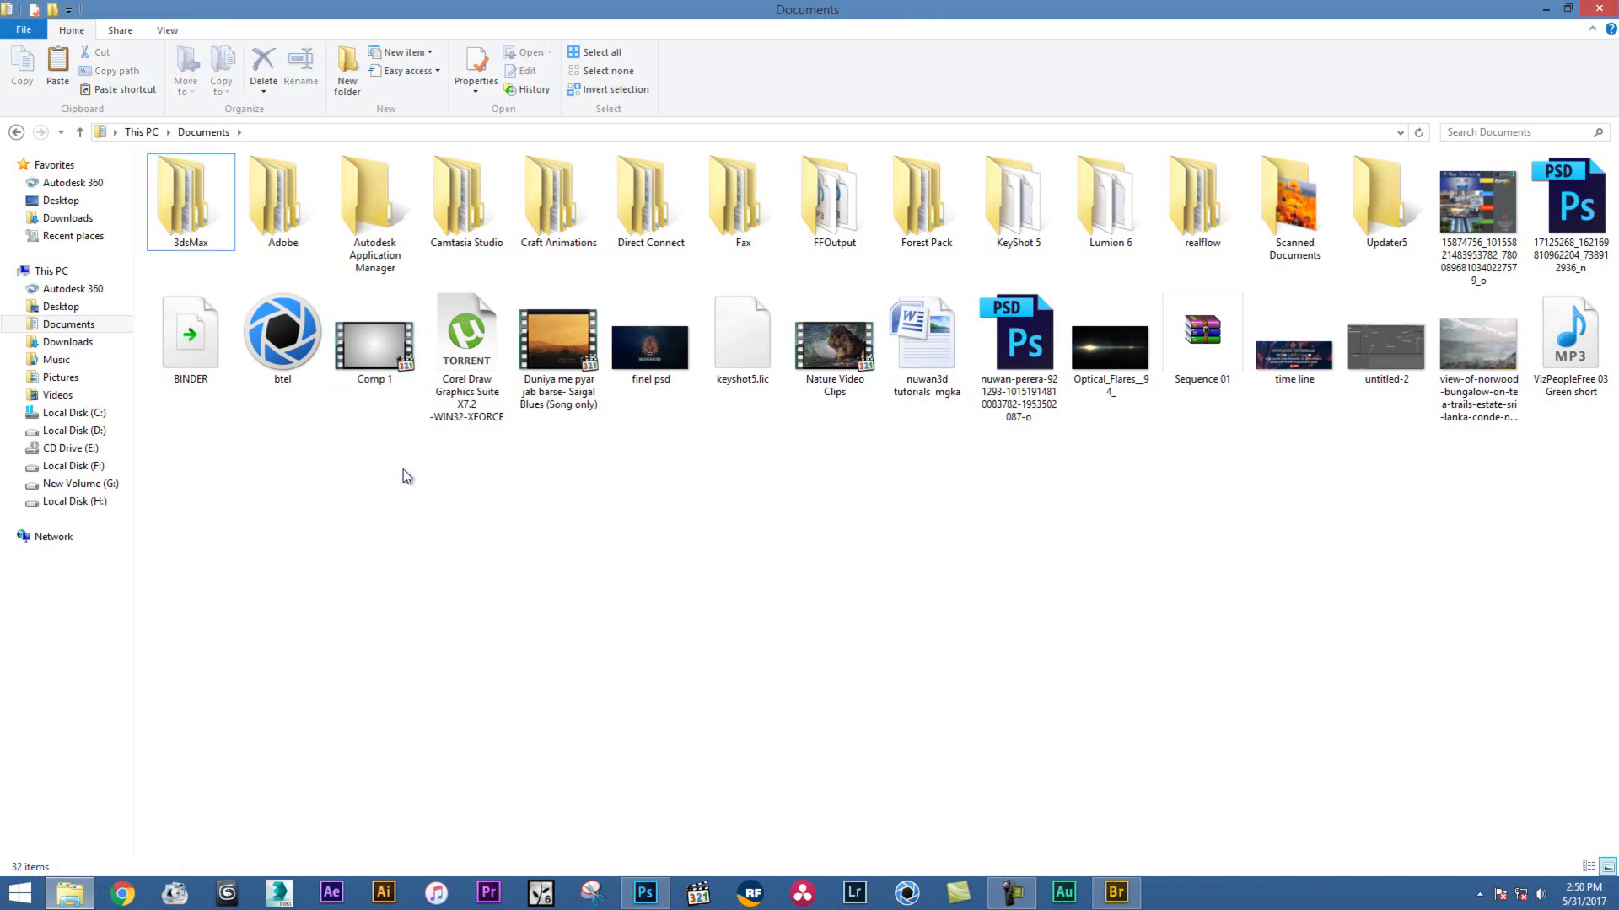
{"action": "right_click", "coordinate": [440, 506]}
{"action": "left_click", "coordinate": [485, 574]}
{"action": "right_click", "coordinate": [642, 502]}
{"action": "left_click", "coordinate": [666, 569]}
{"action": "right_click", "coordinate": [615, 475]}
{"action": "left_click", "coordinate": [660, 547]}
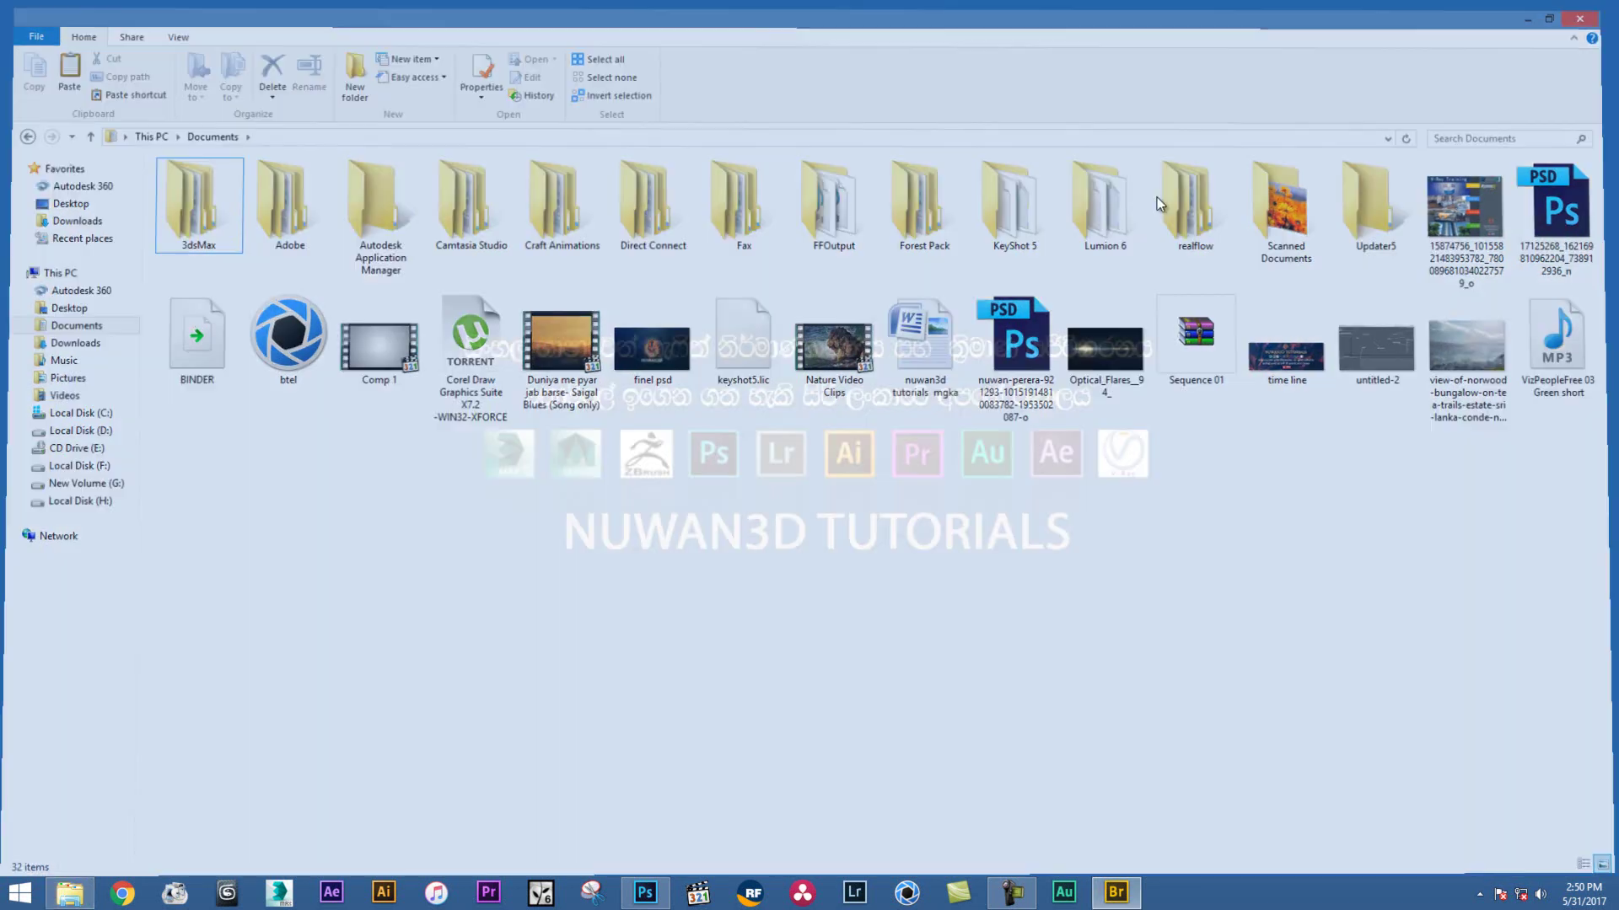
{"action": "right_click", "coordinate": [834, 319]}
{"action": "left_click", "coordinate": [888, 369]}
{"action": "right_click", "coordinate": [827, 360]}
{"action": "left_click", "coordinate": [883, 413]}
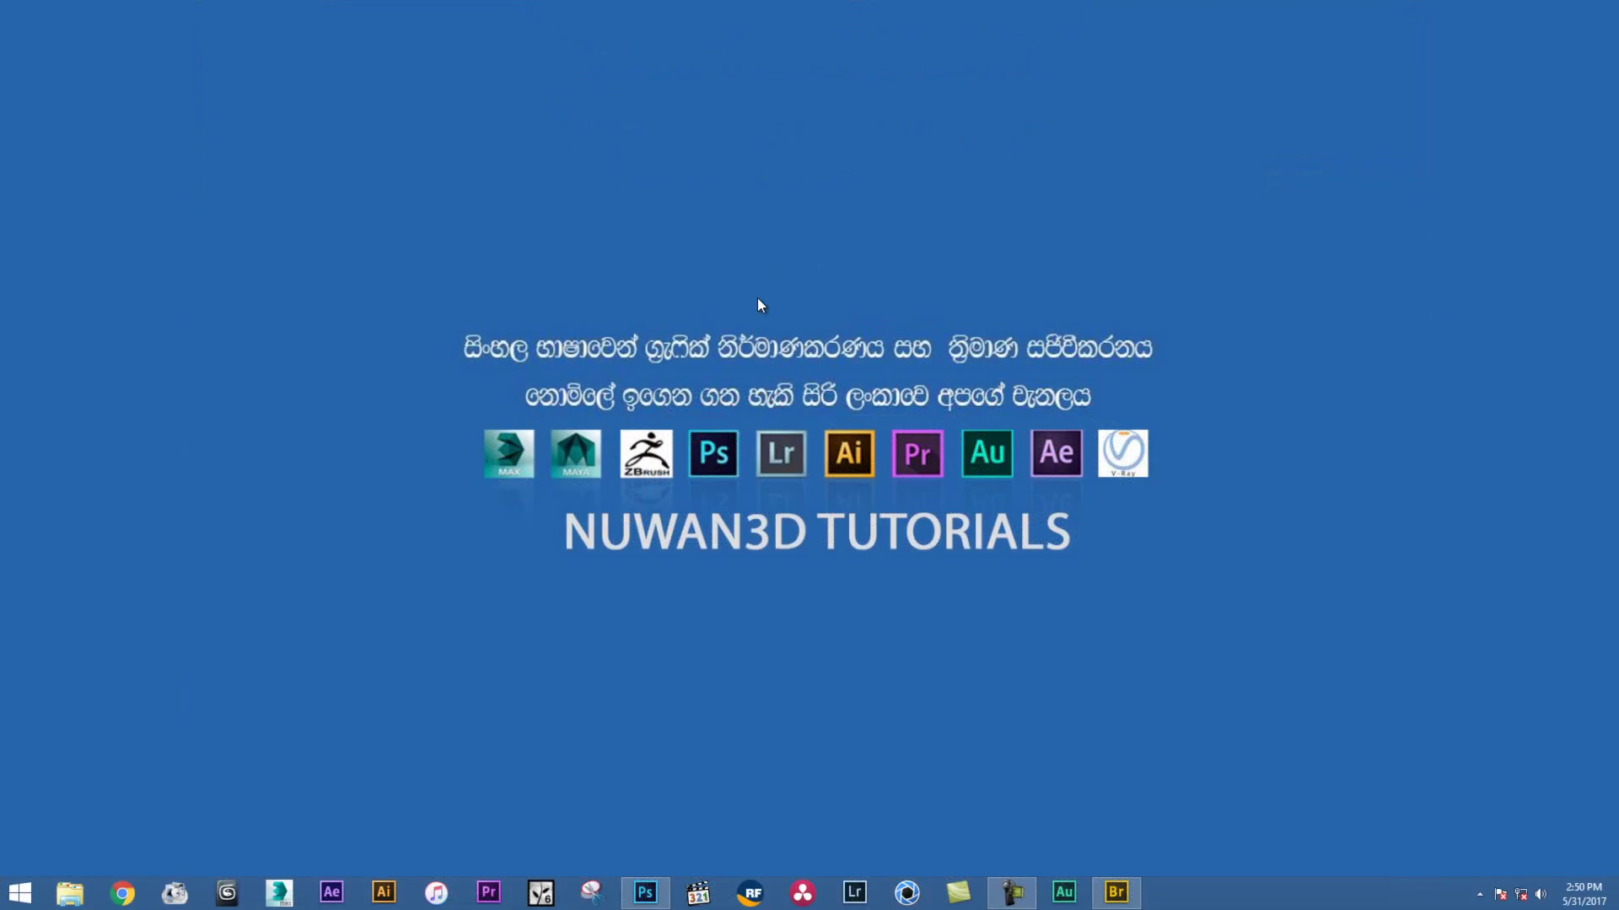
{"action": "right_click", "coordinate": [757, 297]}
{"action": "left_click", "coordinate": [784, 346]}
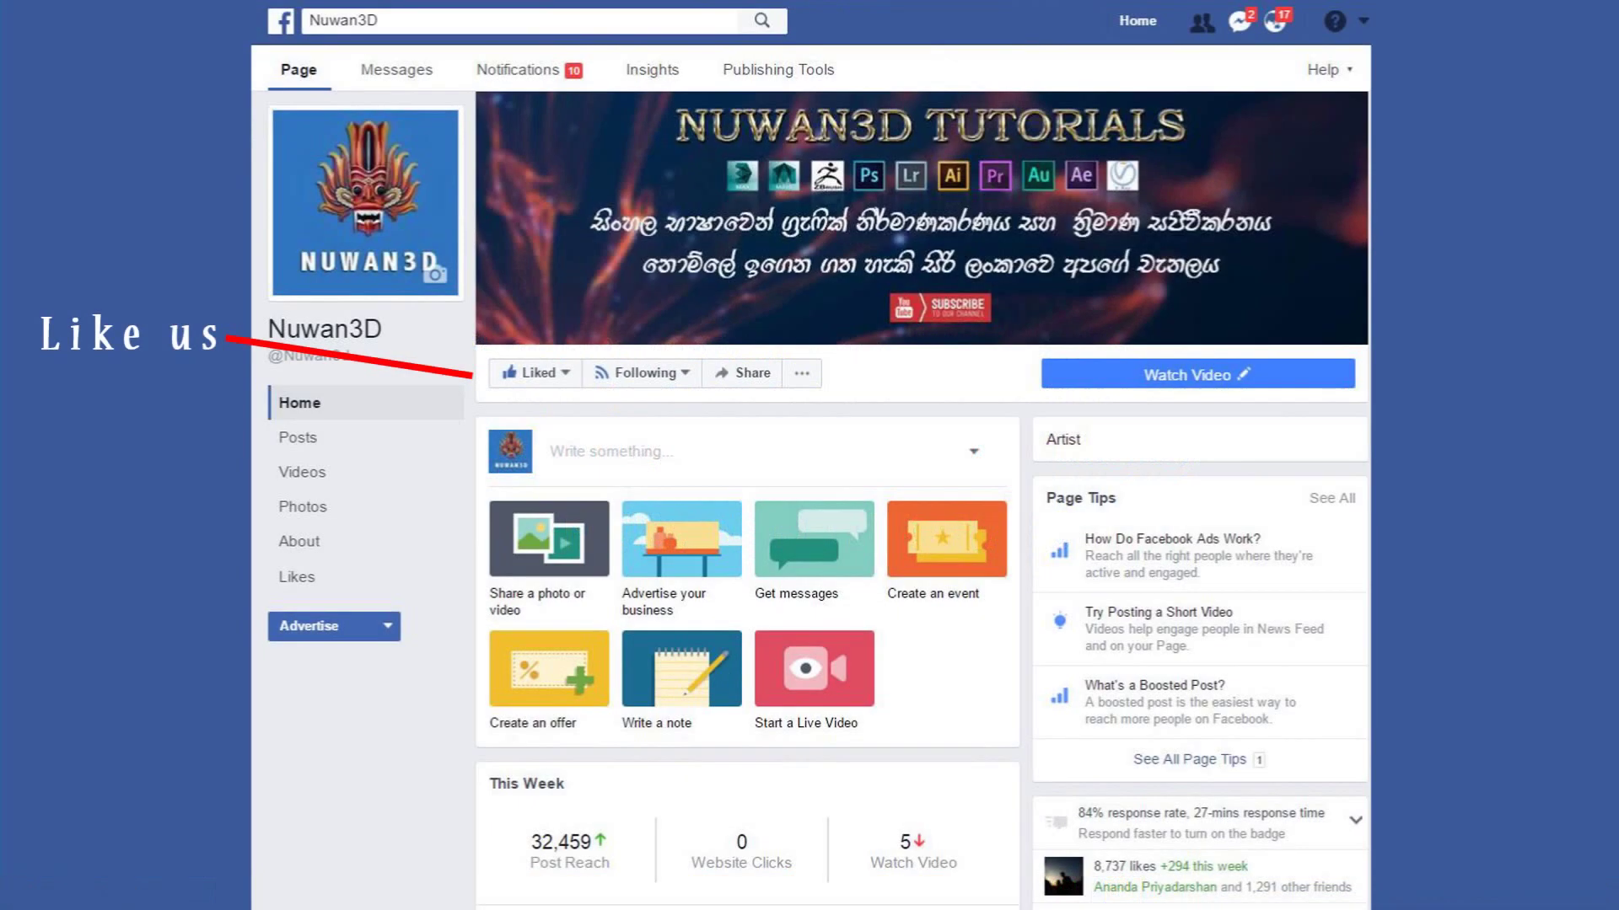